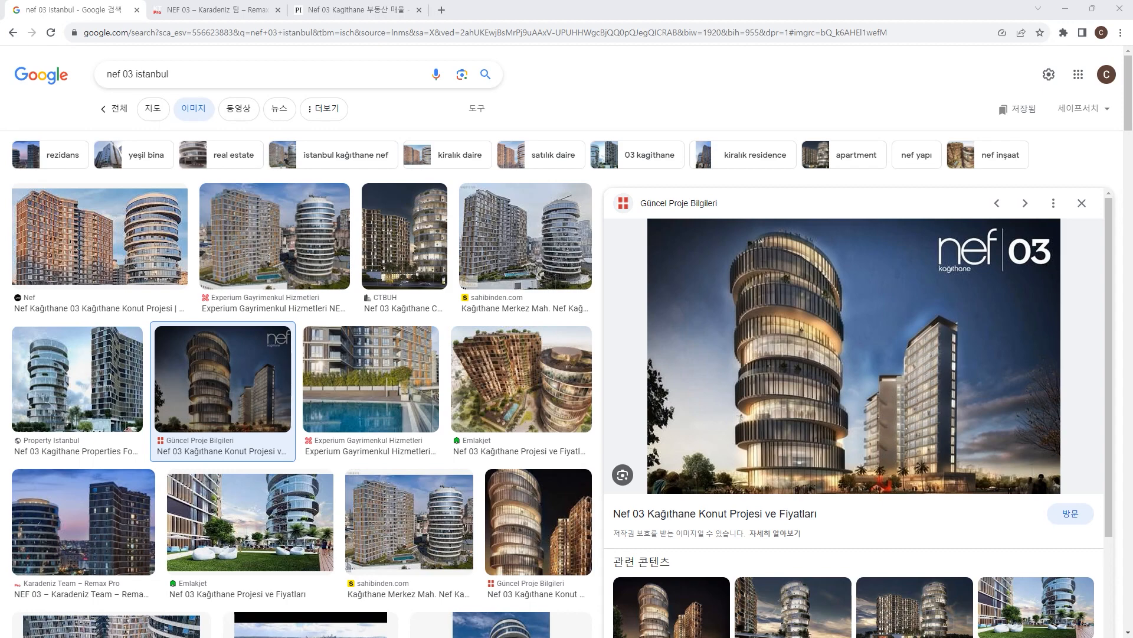
Step: Examine the night-time Nef 03 tower image, marking its vertical outline and the shifting curved floor bands
drag(608, 525, 650, 523)
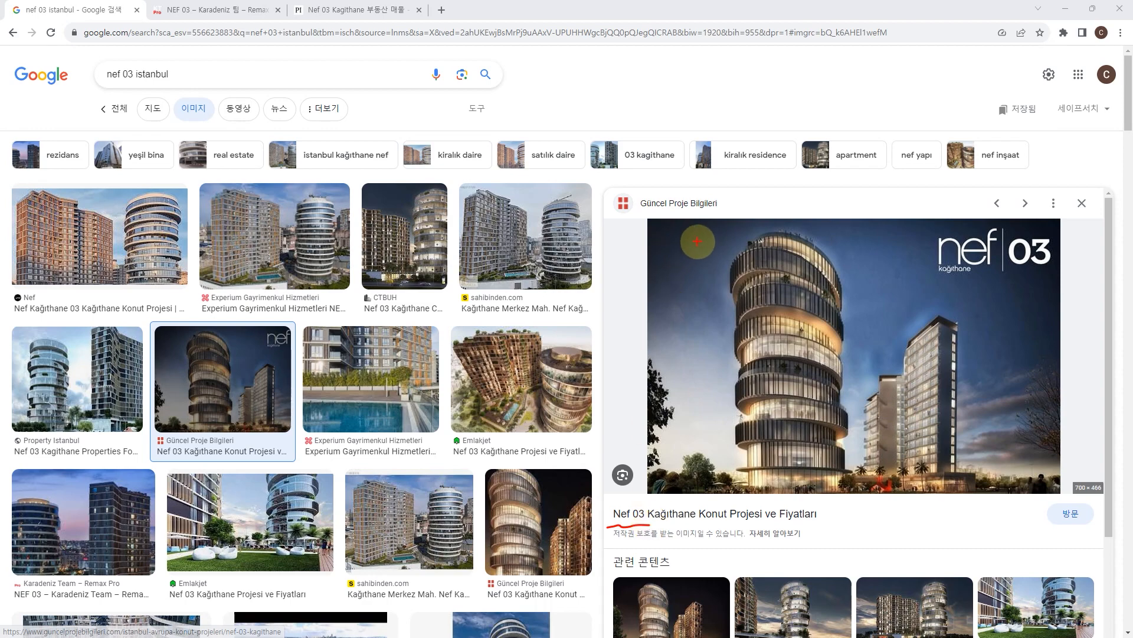
drag(725, 224, 721, 502)
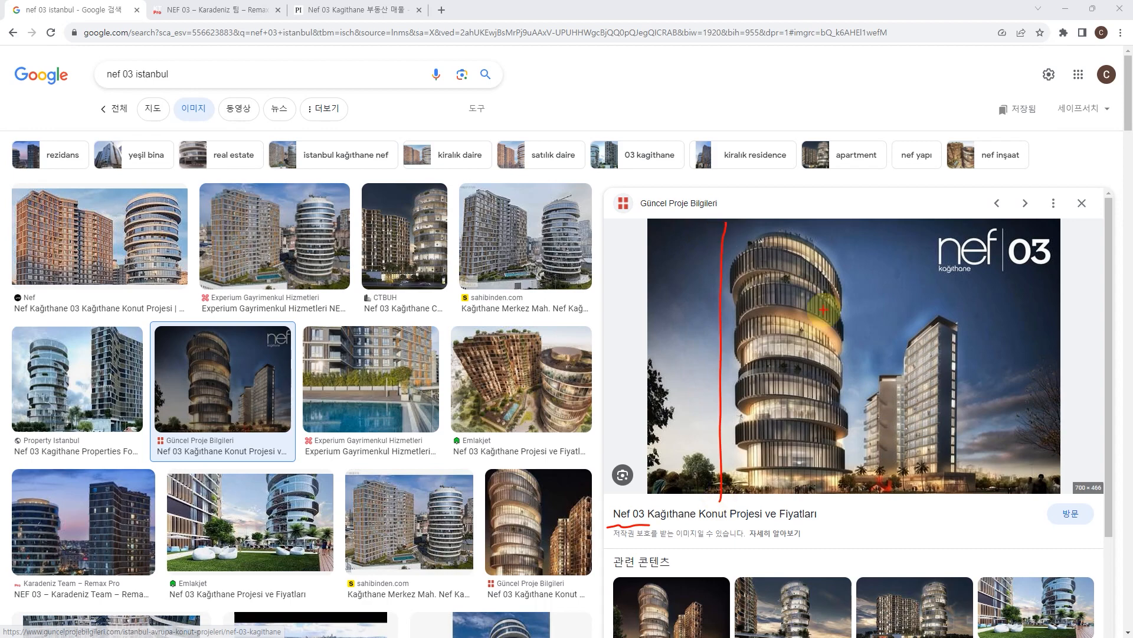
drag(862, 215, 866, 499)
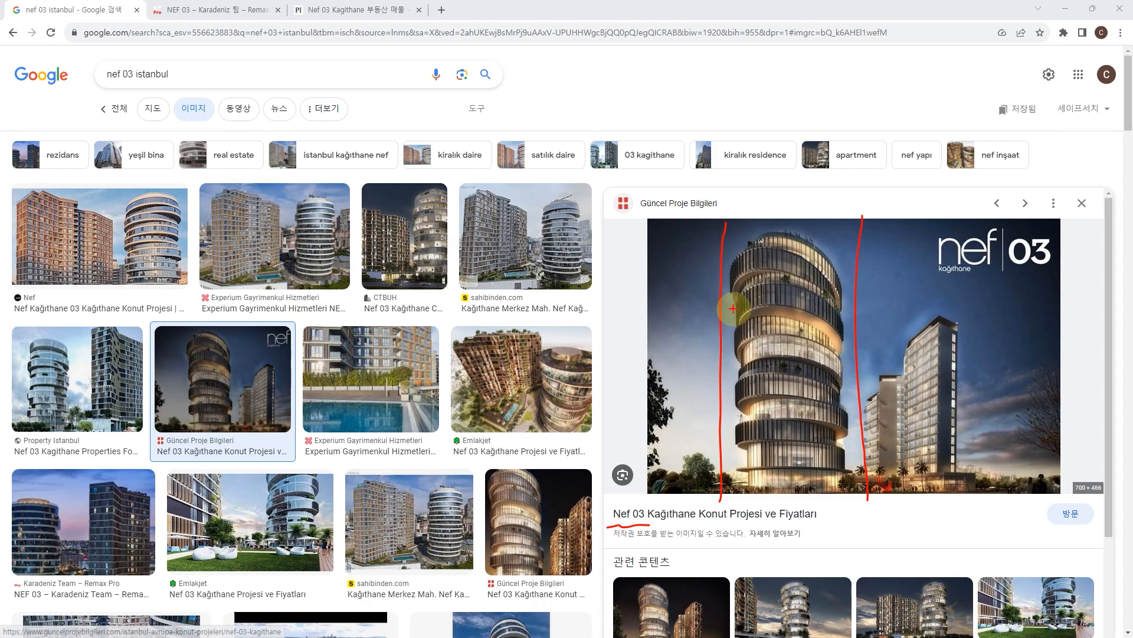
drag(734, 307, 782, 278)
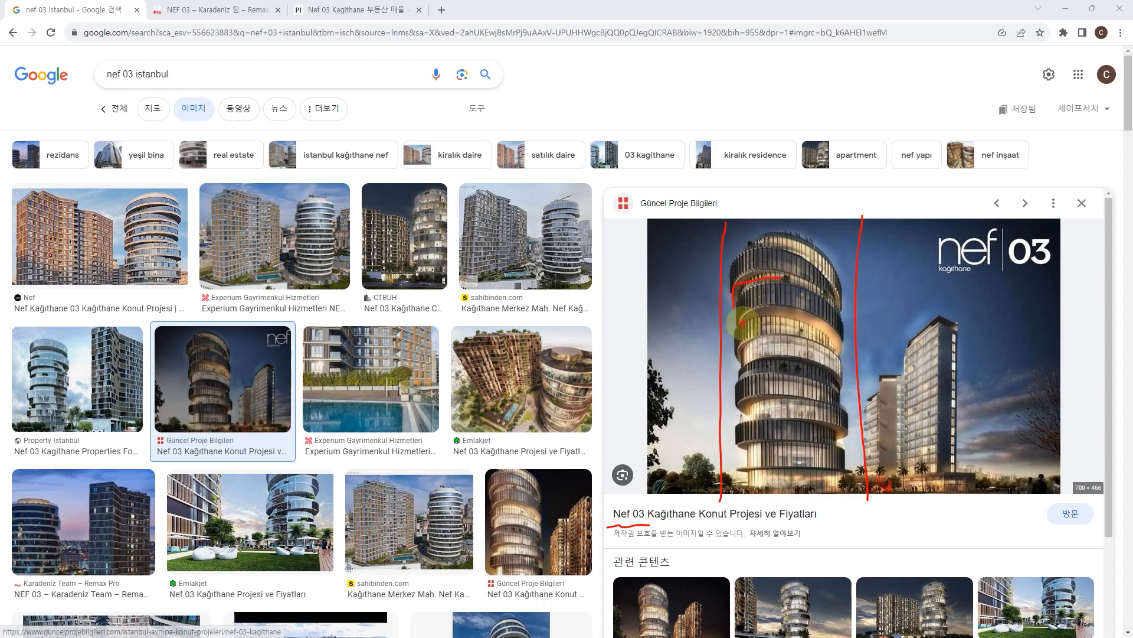
drag(743, 317, 781, 304)
drag(842, 341, 845, 354)
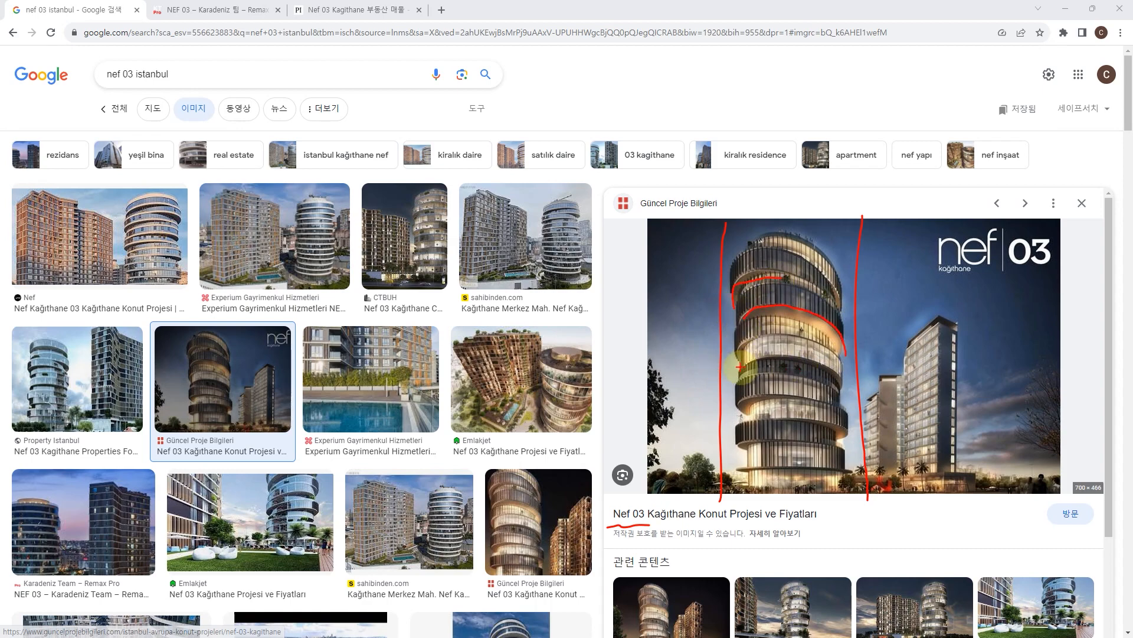
mouse_move(738, 367)
mouse_down()
mouse_move(744, 343)
mouse_move(759, 336)
mouse_up()
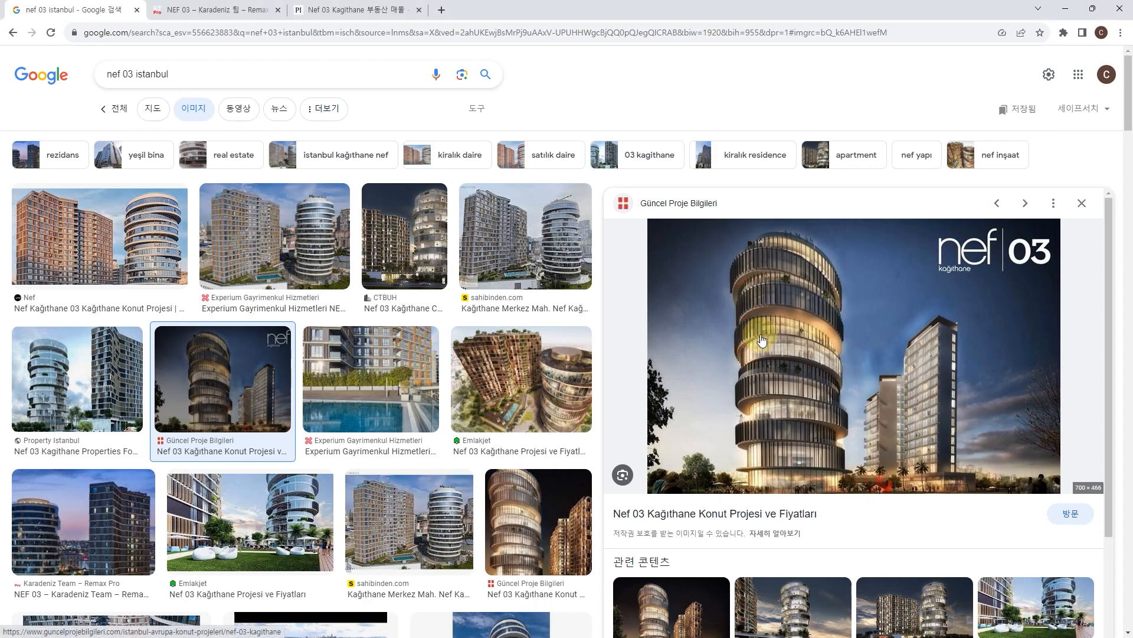
Step: Open the aerial Nef 03 rendering from Emlakjet and examine how the round tower's upper floor plates are offset
click(593, 368)
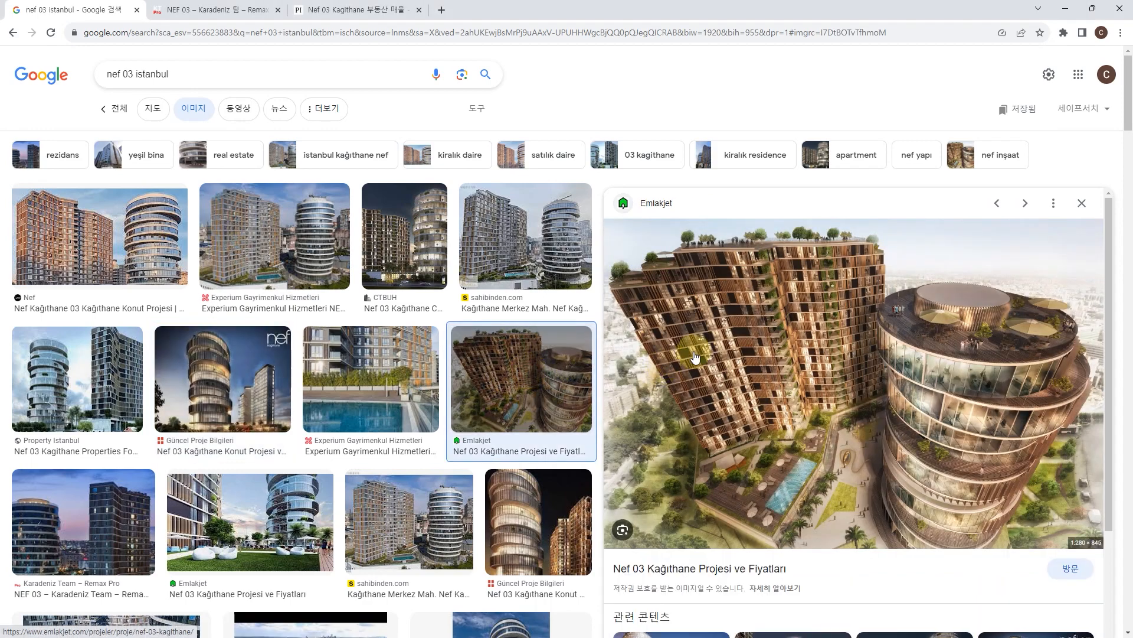
mouse_move(1033, 293)
mouse_down()
mouse_move(923, 278)
mouse_move(885, 298)
mouse_move(936, 353)
mouse_up()
mouse_move(1048, 357)
mouse_down()
mouse_move(1069, 308)
mouse_move(1024, 293)
mouse_up()
drag(959, 398, 987, 403)
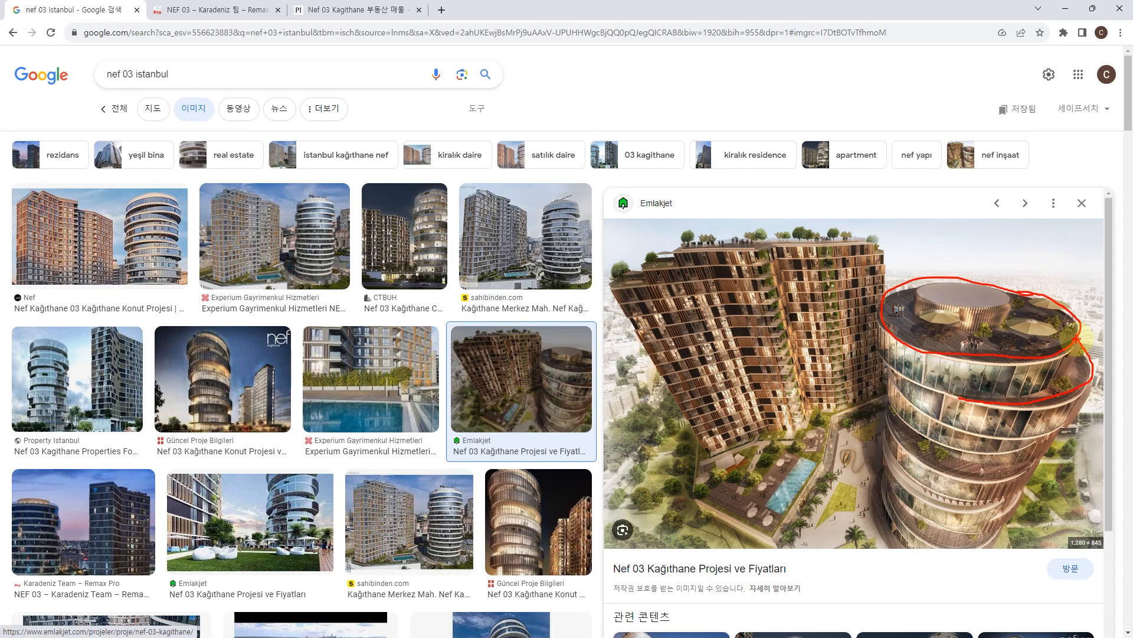
drag(984, 401, 1033, 404)
mouse_move(1044, 388)
mouse_down()
mouse_move(1075, 351)
mouse_move(1080, 375)
mouse_move(1099, 380)
mouse_up()
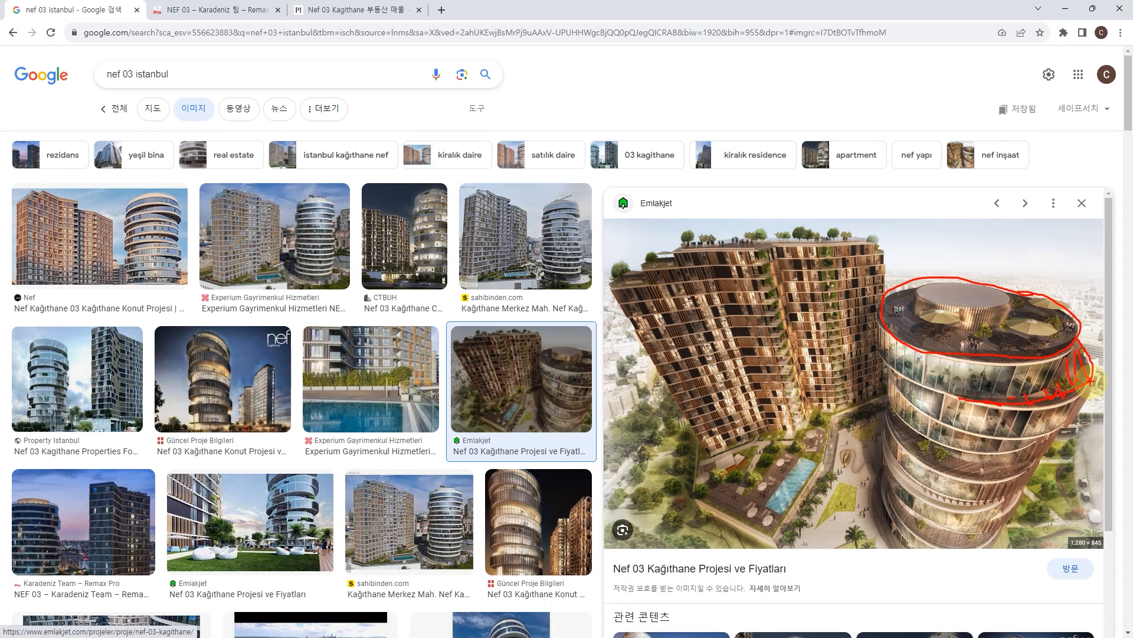
key(Escape)
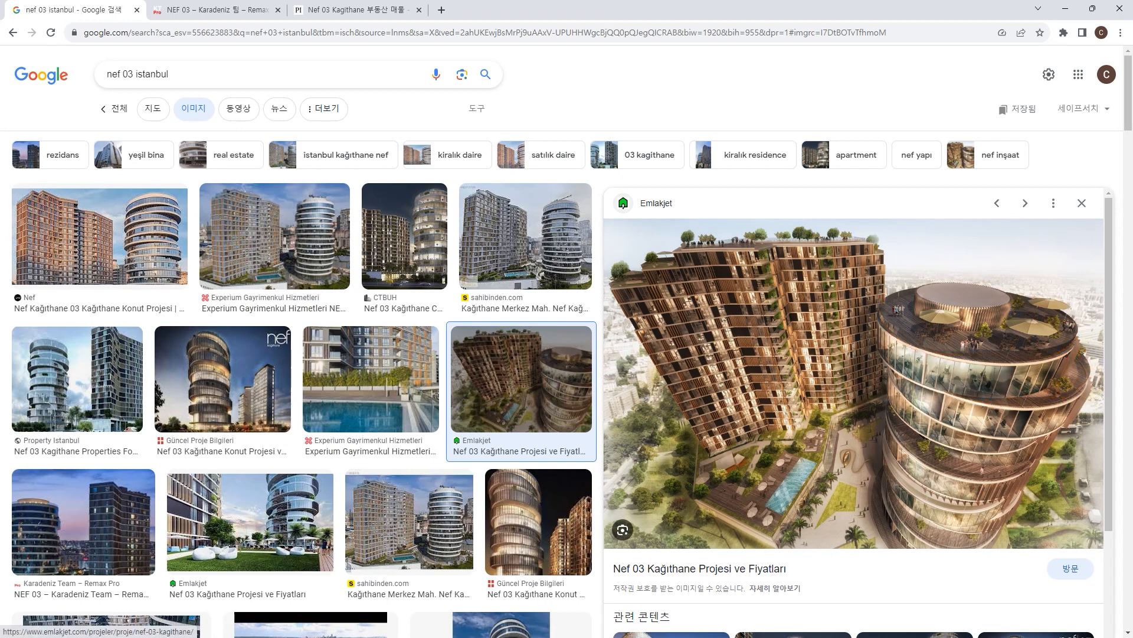
Step: Switch to Revit, launch Dynamo and create a new blank workspace in a maximized window
key(alt+Tab)
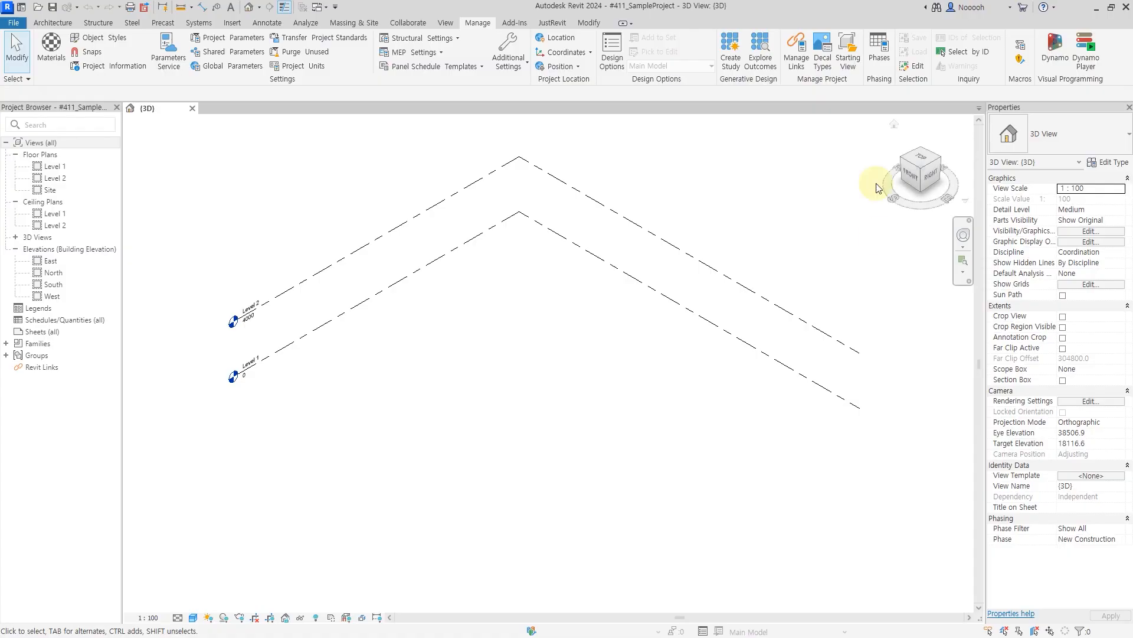
click(1055, 52)
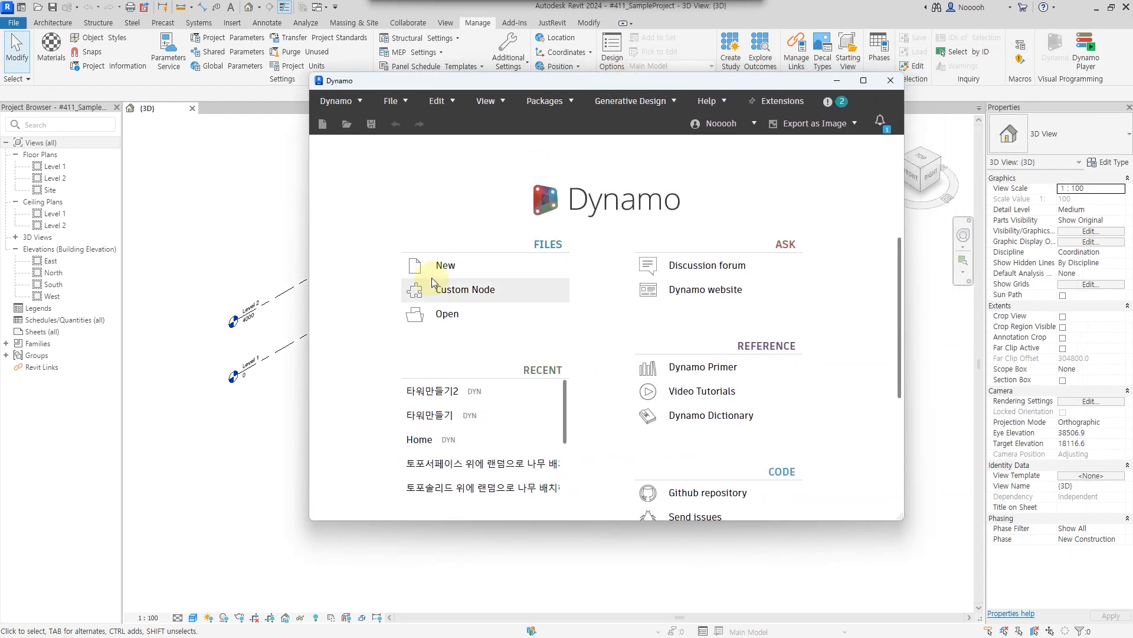
click(452, 268)
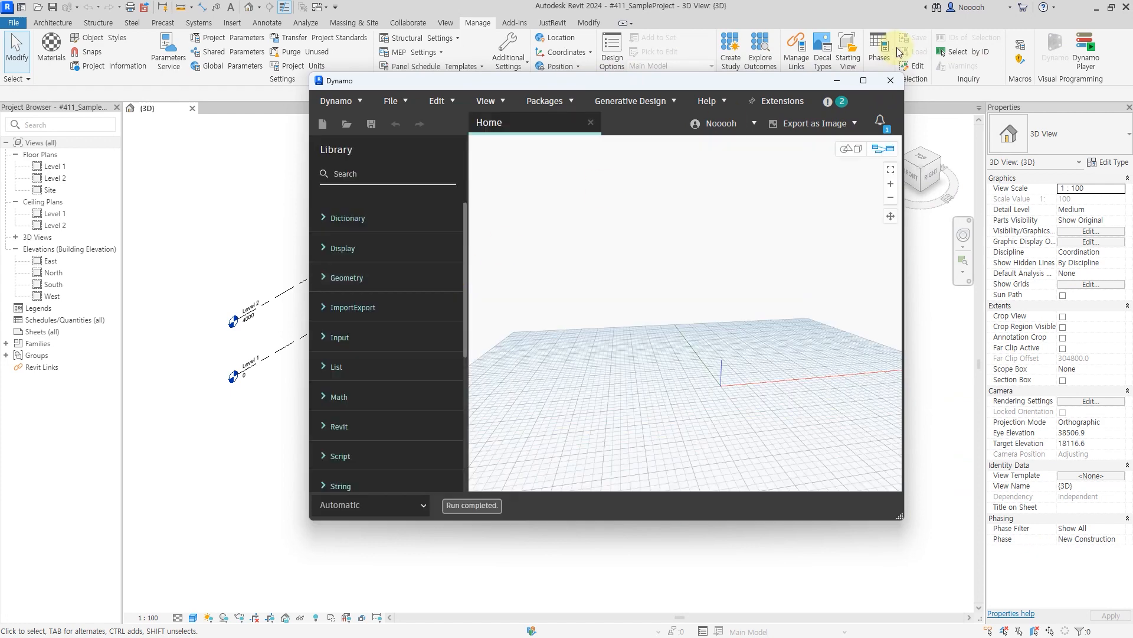
click(863, 84)
Step: Place a Circle.ByCenterPointRadius node from the Geometry curve nodes in the upper part of the workspace
click(42, 206)
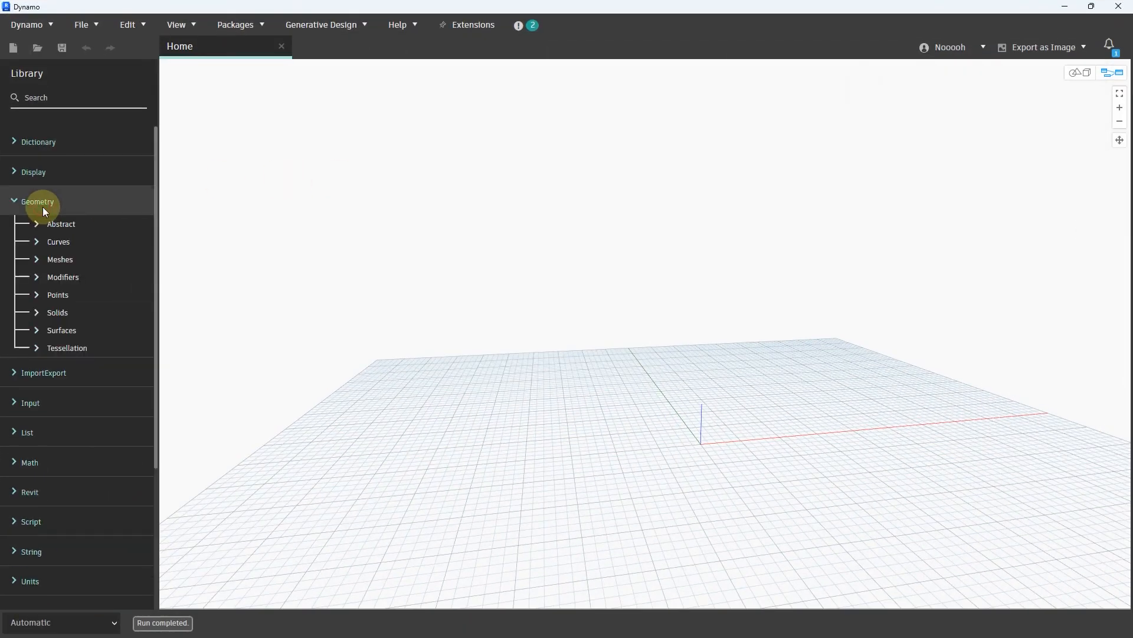
click(59, 241)
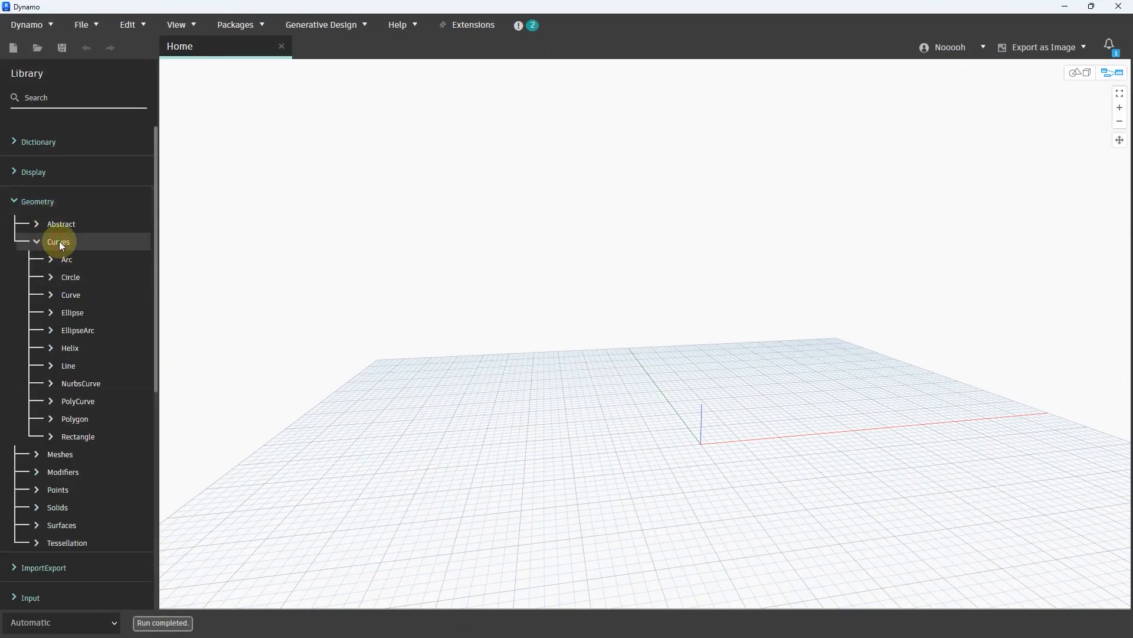
click(71, 278)
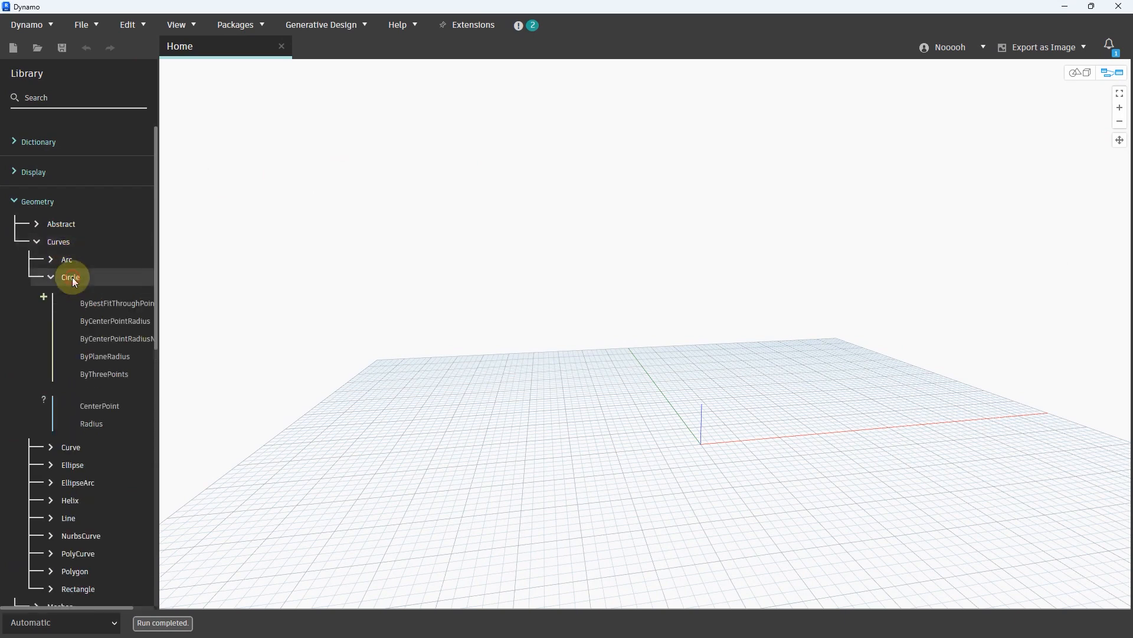
click(113, 323)
drag(635, 295, 523, 179)
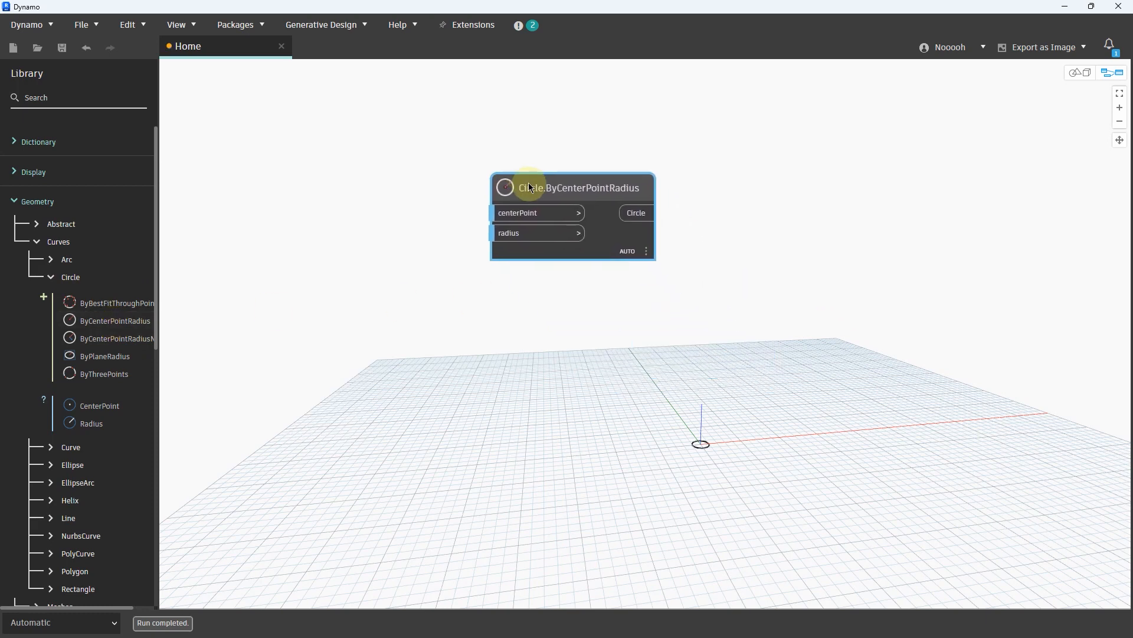
Step: Add a Code Block containing 1000 and connect it to the circle node's radius input
double_click(354, 211)
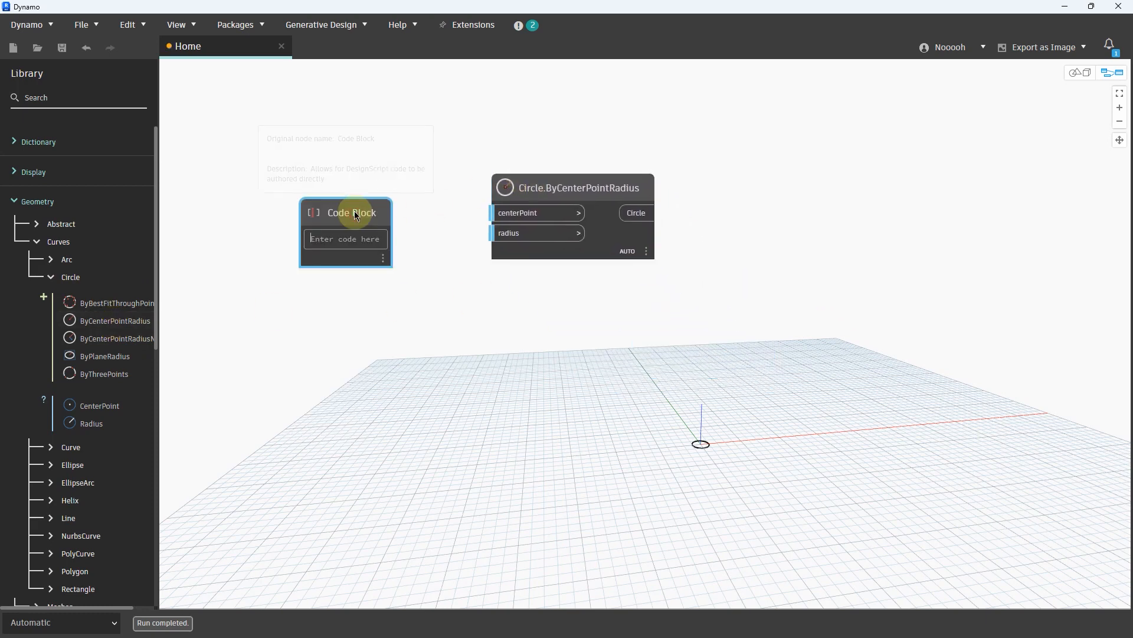
text(1000)
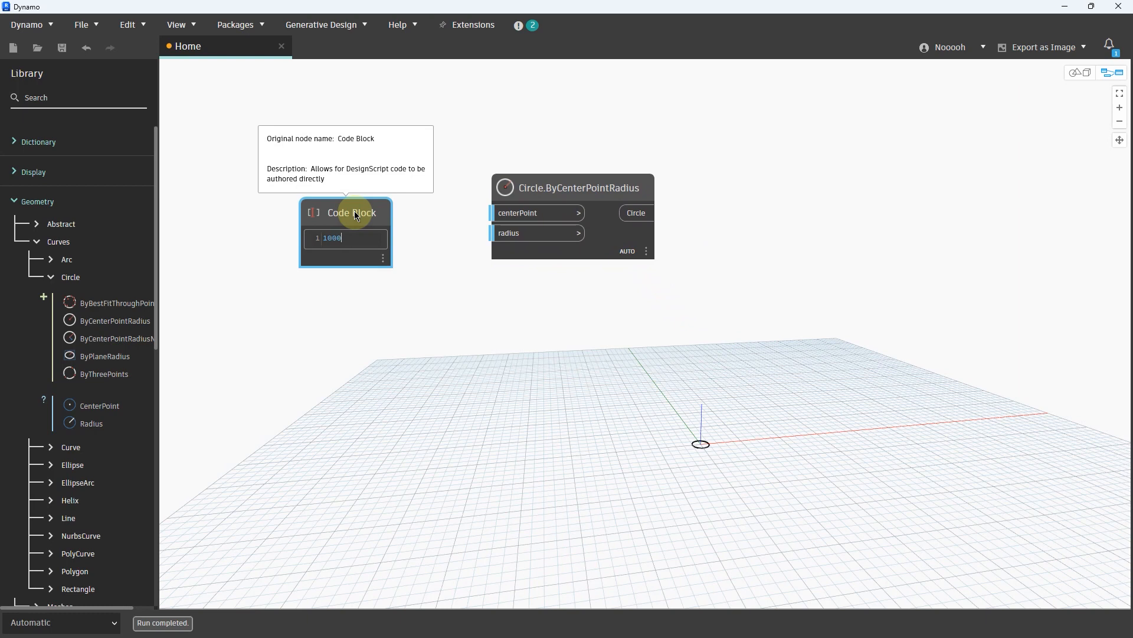
click(458, 236)
drag(383, 238, 499, 236)
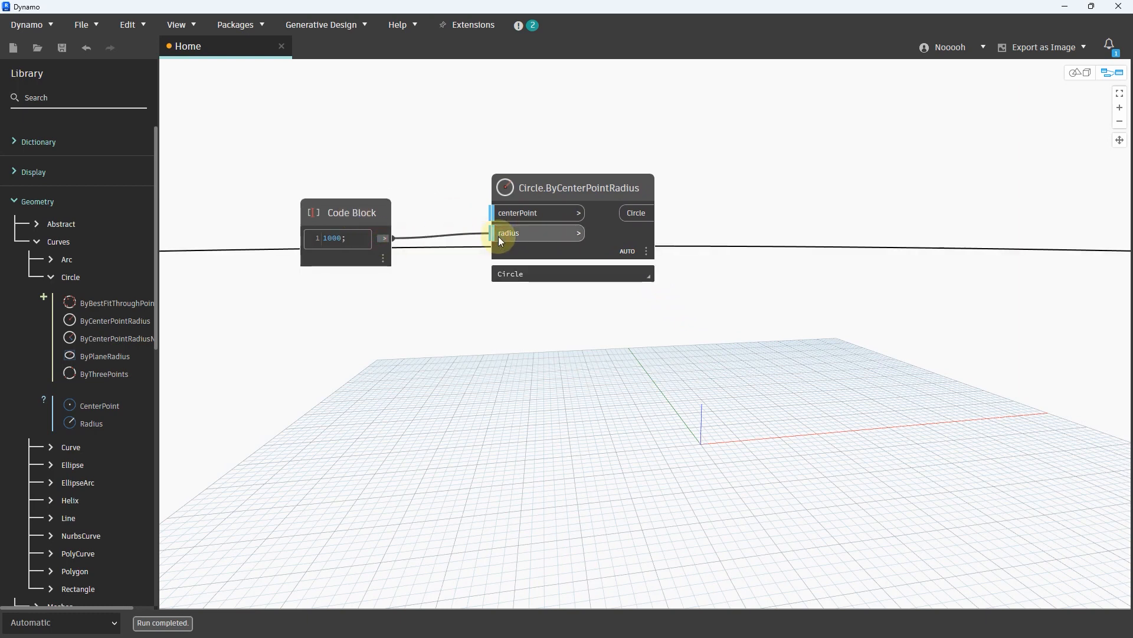
Step: Inspect the whole circle in the 3D geometry preview and return to the node graph
click(1069, 78)
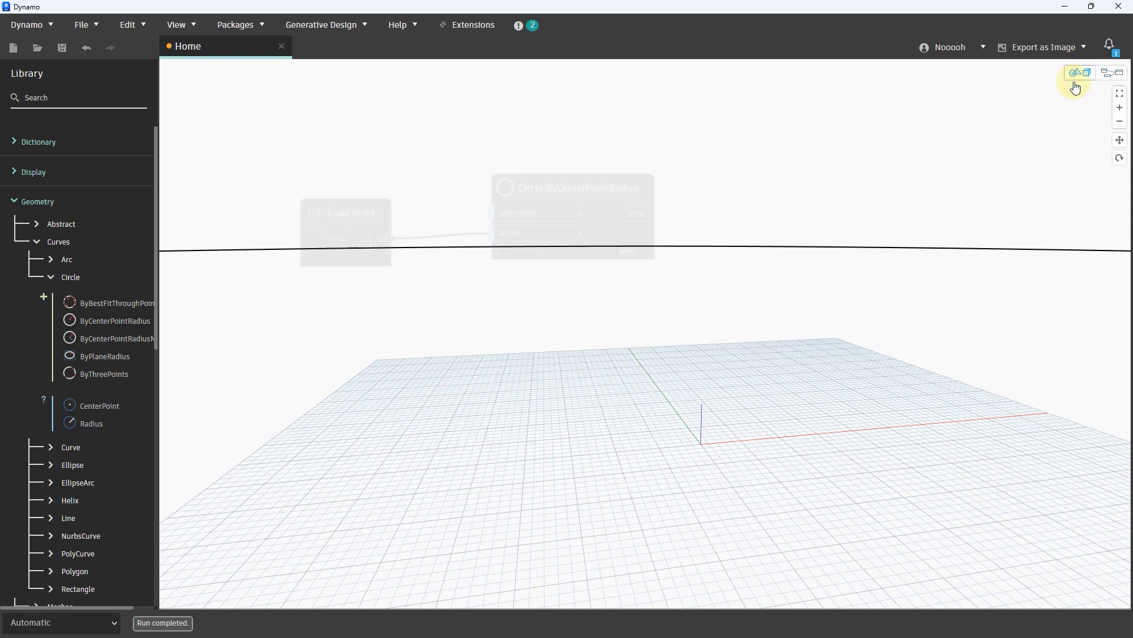
click(1121, 99)
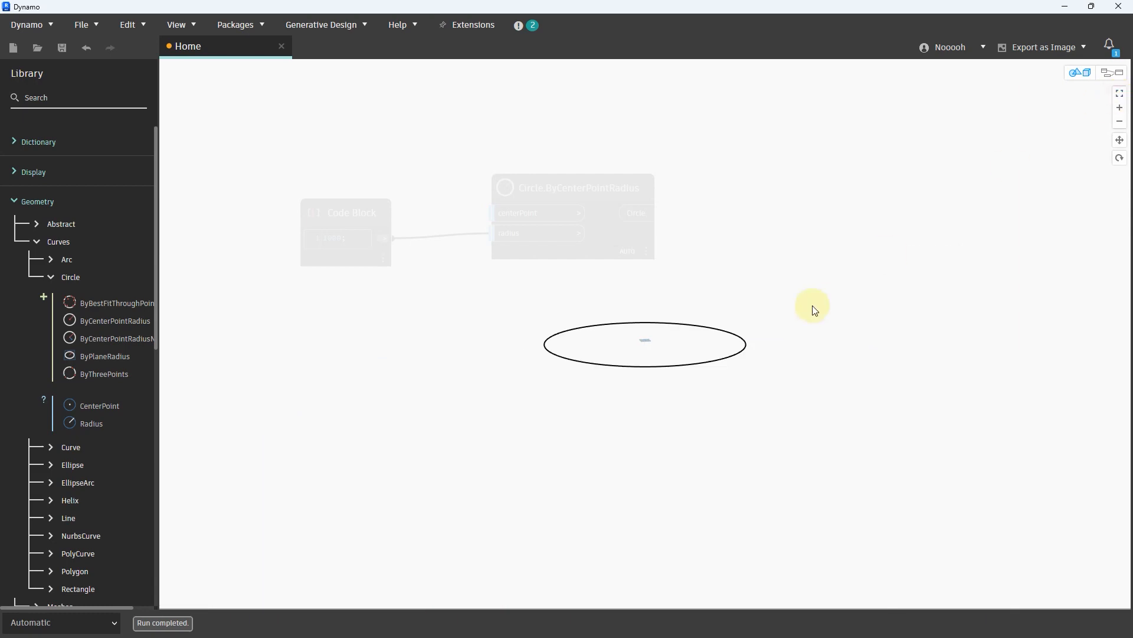
middle_drag(657, 317, 845, 311)
scroll(830, 312, up, 3)
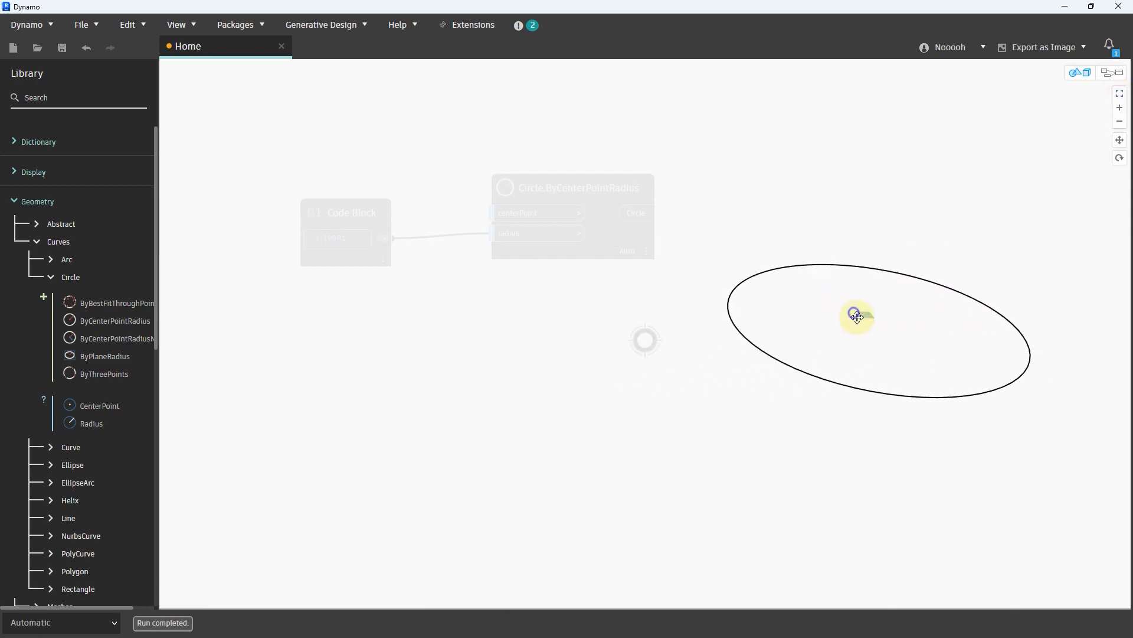
click(1116, 73)
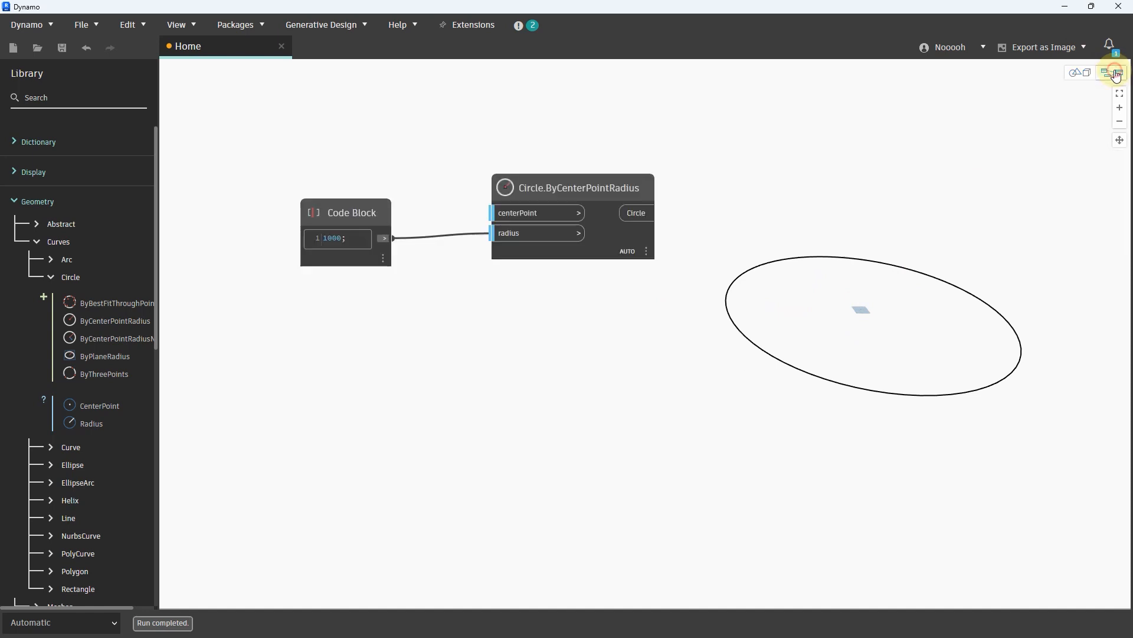
Step: Add a Curve.PointAtParameter node from the Curve nodes and place it after the circle node
drag(628, 179, 604, 165)
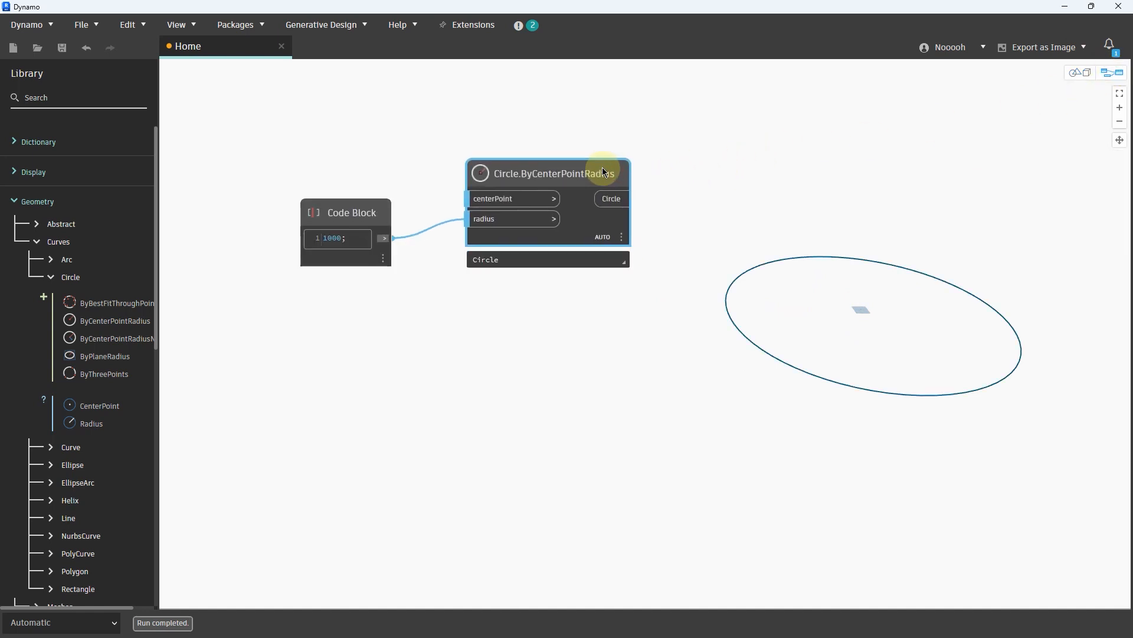
middle_drag(704, 222, 645, 212)
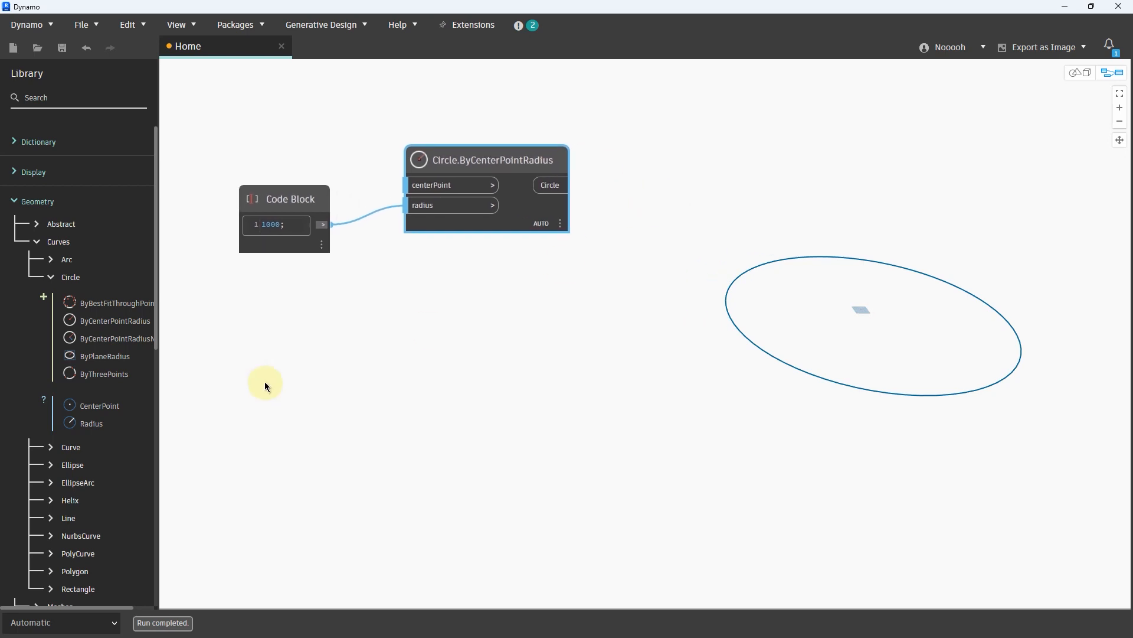
click(67, 276)
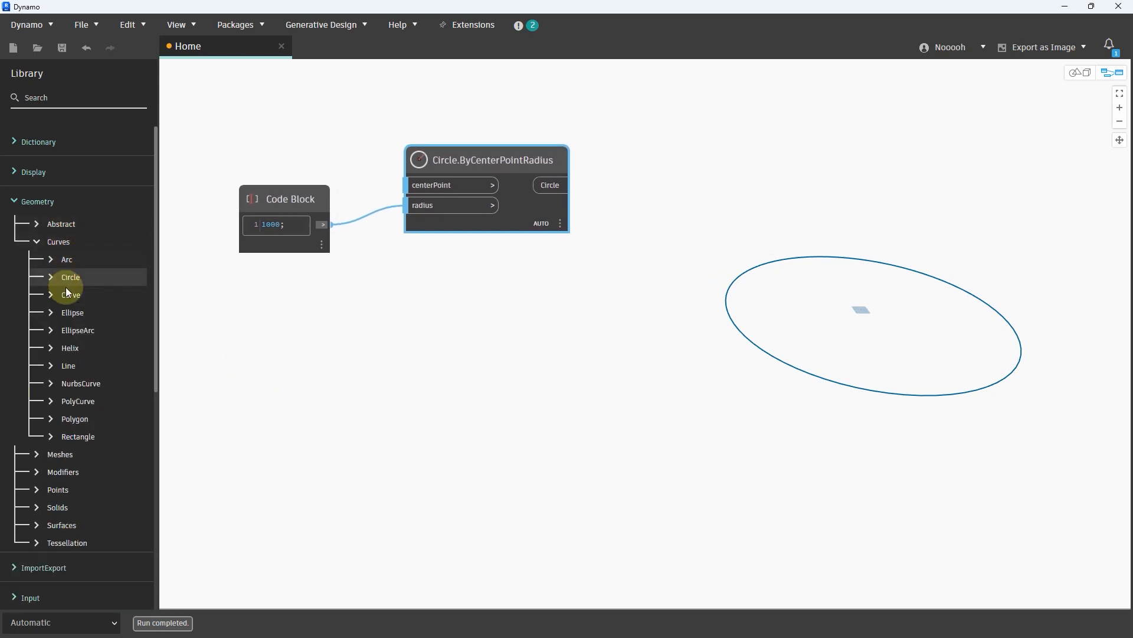
click(76, 358)
scroll(75, 287, down, 5)
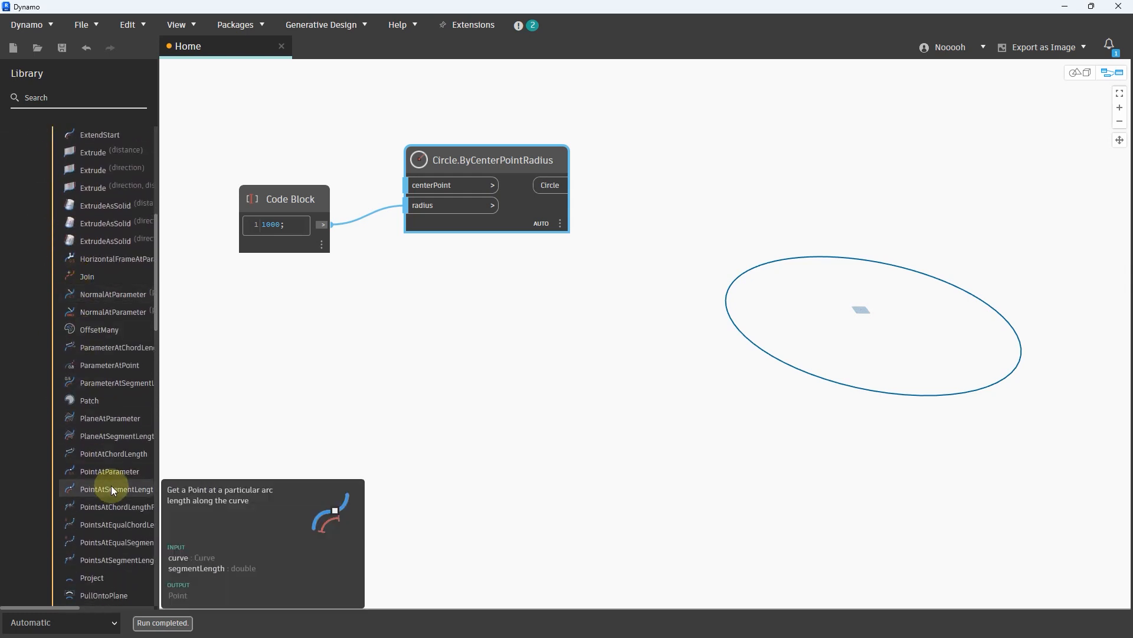
click(115, 475)
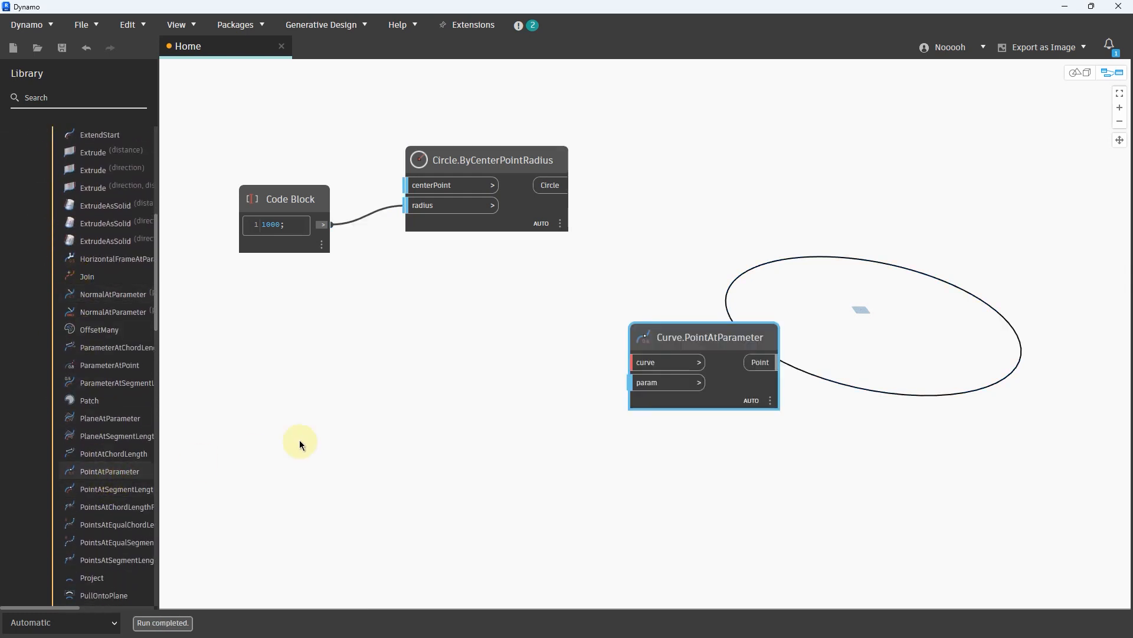
drag(698, 341, 723, 226)
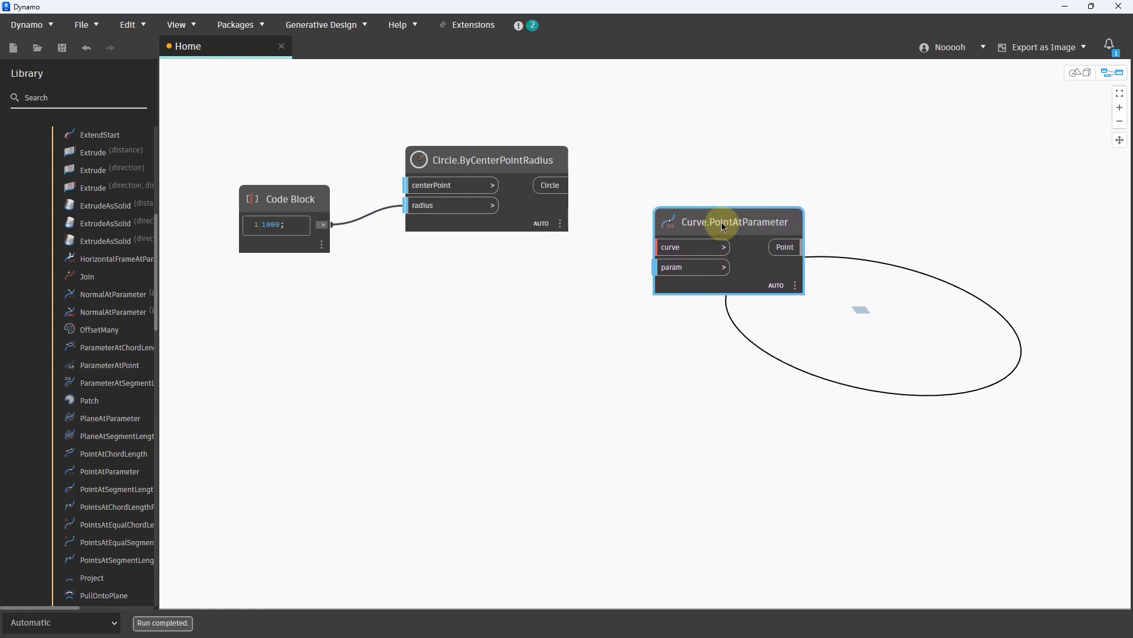
Step: Connect the Circle output to the curve input of Curve.PointAtParameter and move that node closer to the circle node
click(567, 185)
click(657, 247)
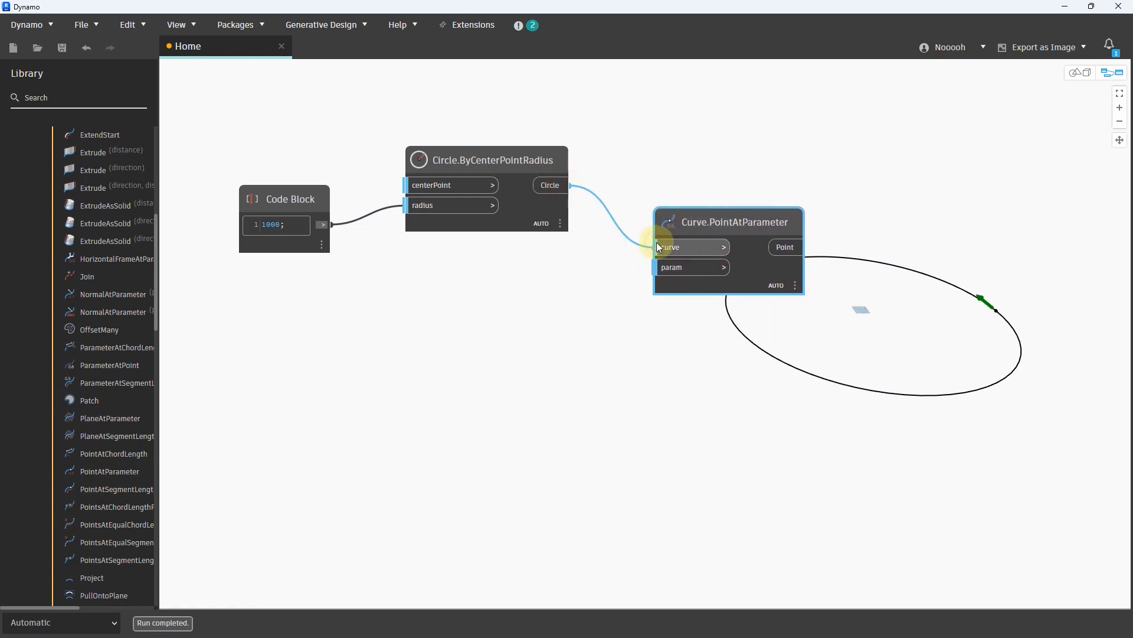
drag(741, 222, 705, 230)
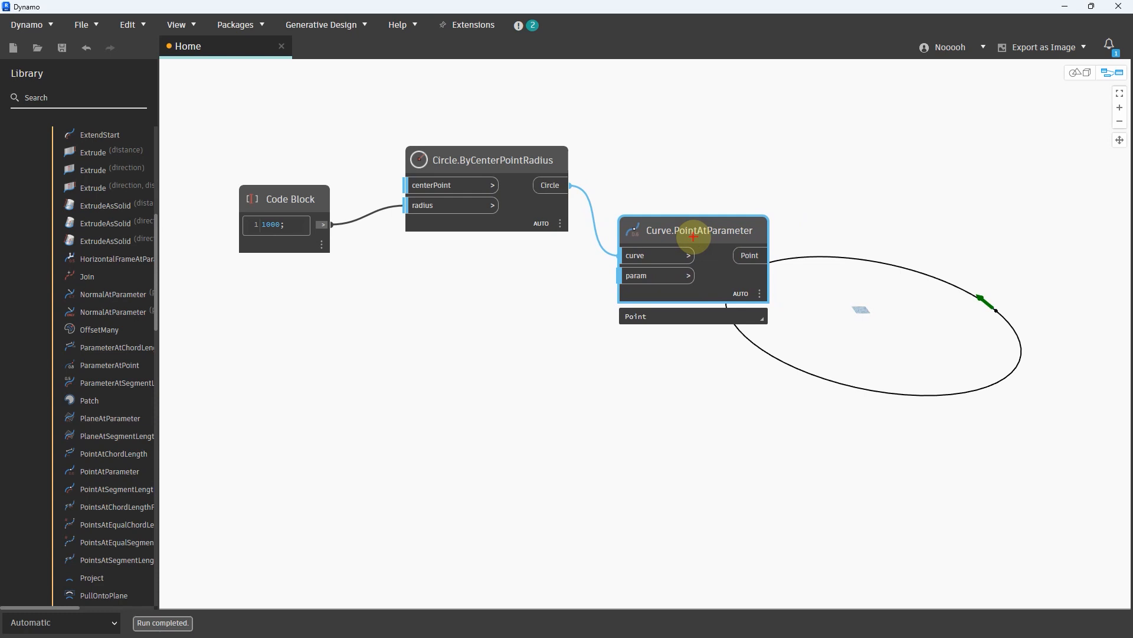
Step: Add a Code Block containing 0.5 and connect it to the param input of Curve.PointAtParameter
mouse_move(405, 296)
mouse_down()
mouse_move(411, 316)
mouse_move(418, 298)
mouse_move(546, 324)
mouse_up()
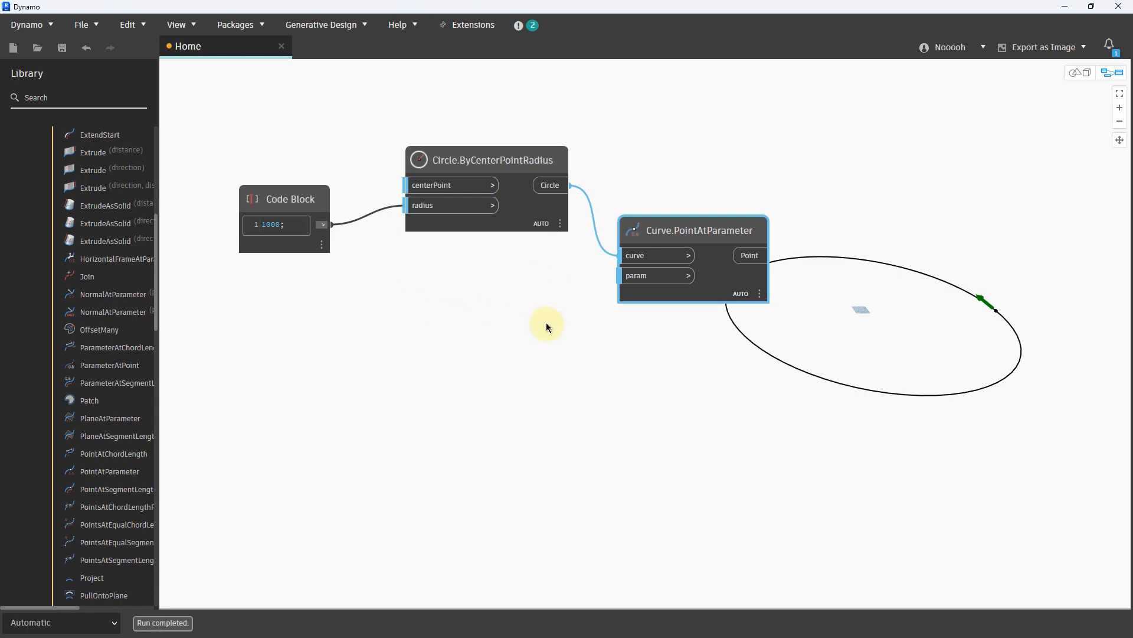
double_click(529, 302)
text(0.5)
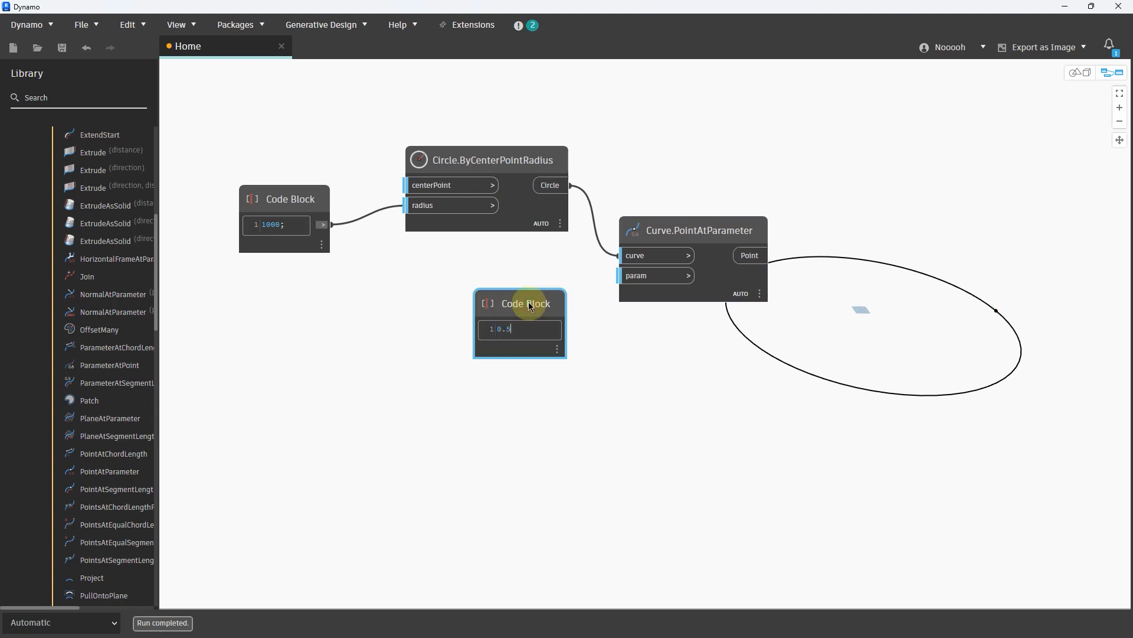
click(623, 342)
drag(565, 329, 643, 278)
click(642, 278)
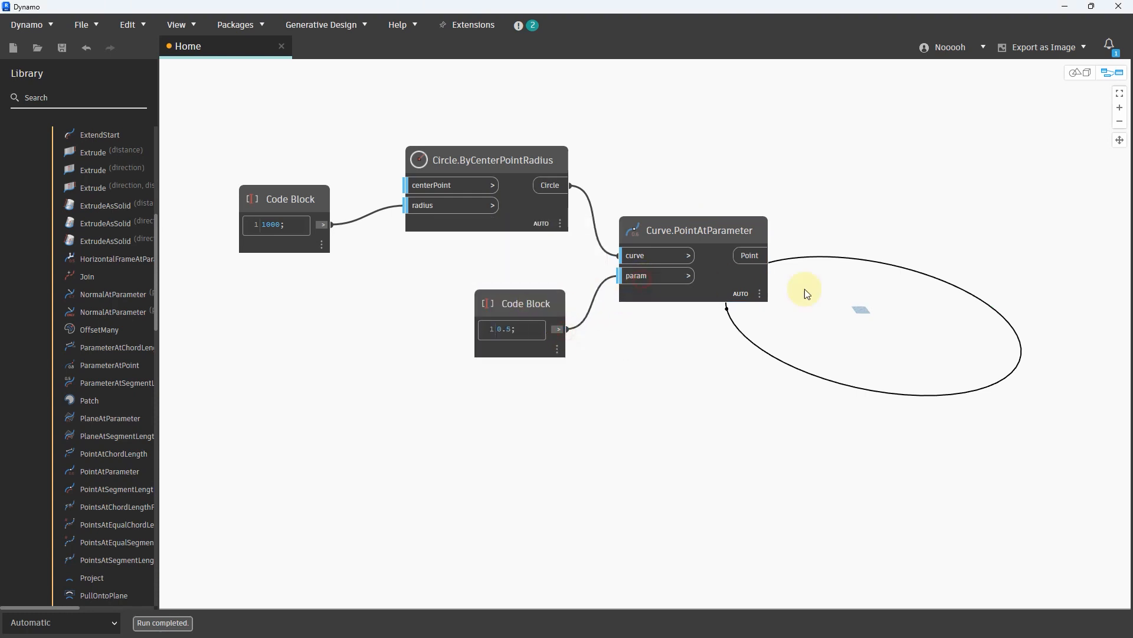
middle_drag(805, 289, 749, 278)
mouse_move(858, 251)
mouse_down()
mouse_move(732, 266)
mouse_move(893, 395)
mouse_move(1028, 340)
mouse_move(848, 255)
mouse_up()
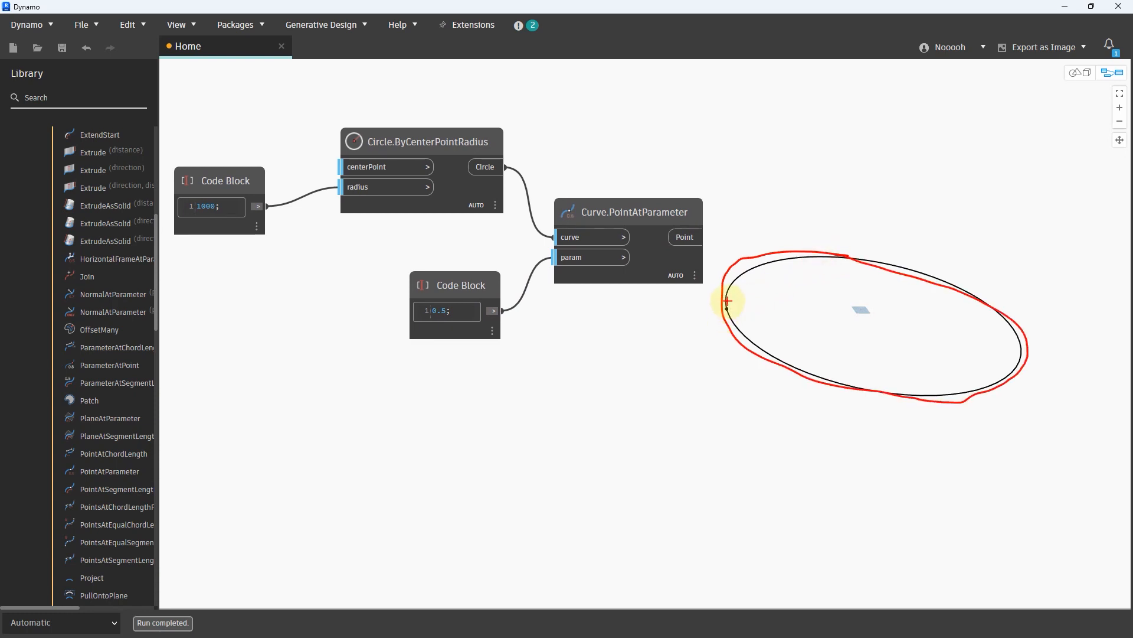
mouse_move(727, 297)
mouse_down()
mouse_move(705, 310)
mouse_move(723, 296)
mouse_up()
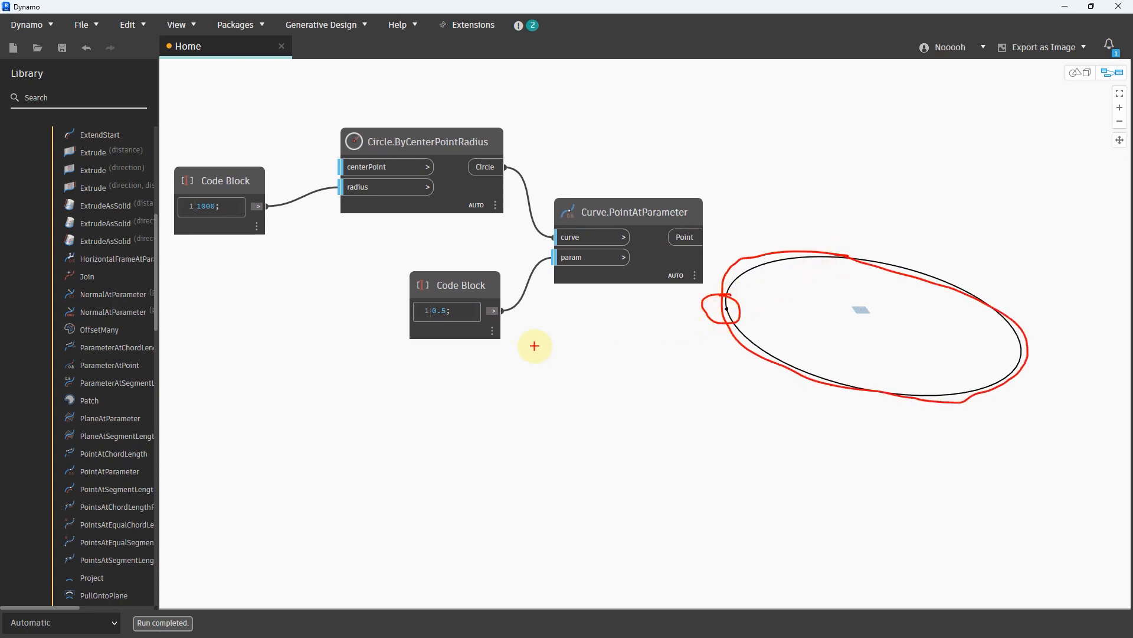
key(Escape)
Step: Change the value in the Code Block feeding the param input of Curve.PointAtParameter to 0.1
click(447, 310)
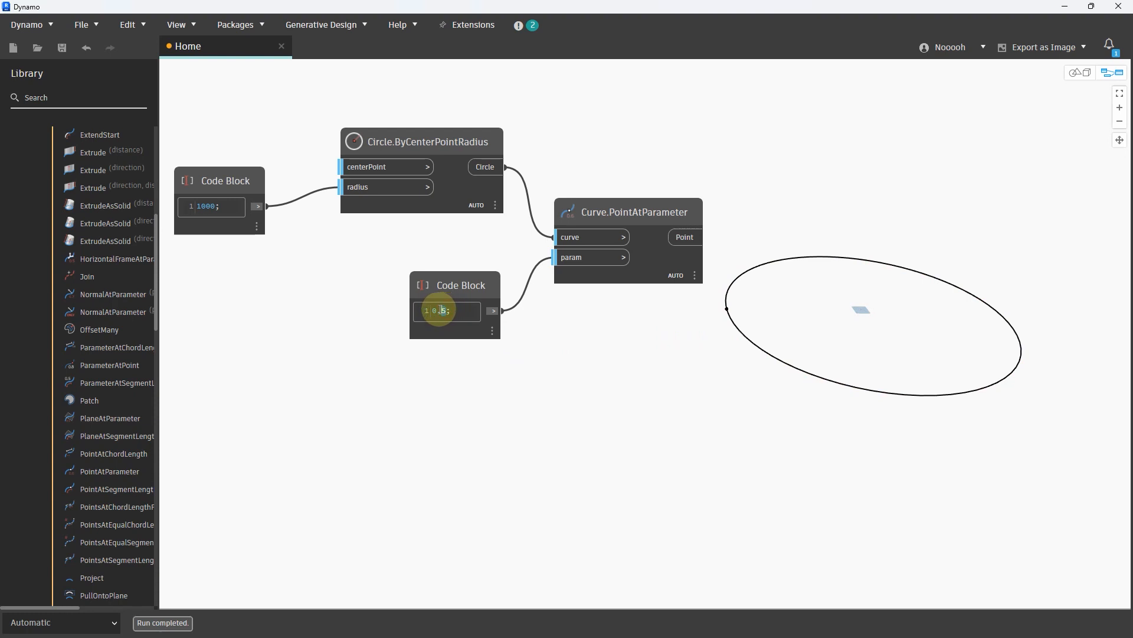
key(BackSpace)
text(1)
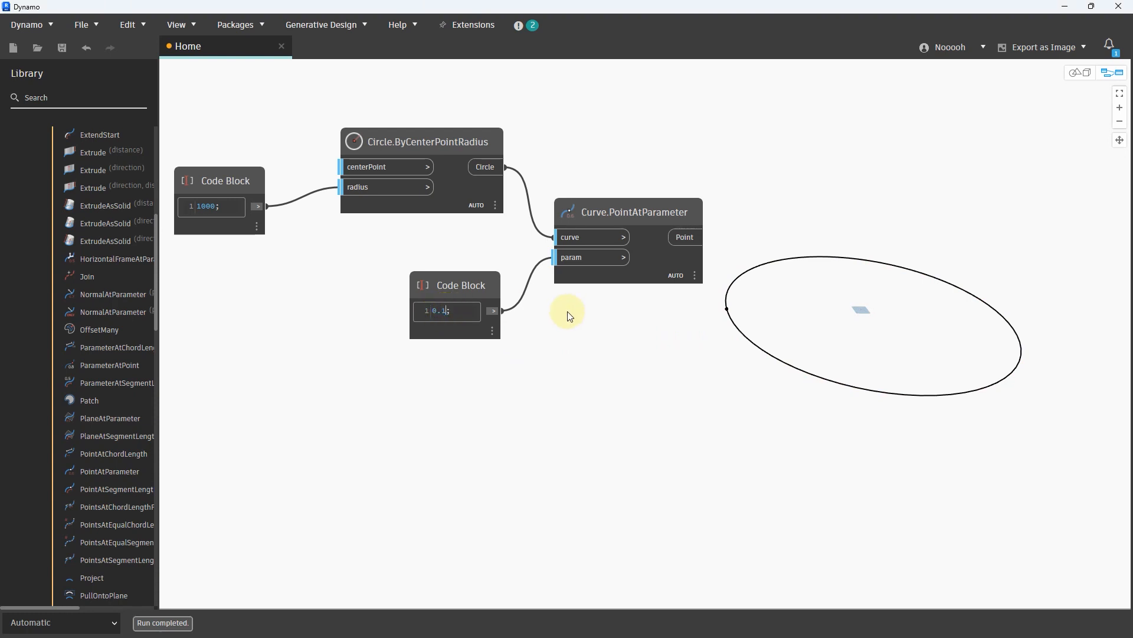
key(ctrl+2)
mouse_move(553, 340)
mouse_down()
mouse_move(567, 362)
mouse_move(548, 352)
mouse_move(691, 361)
mouse_up()
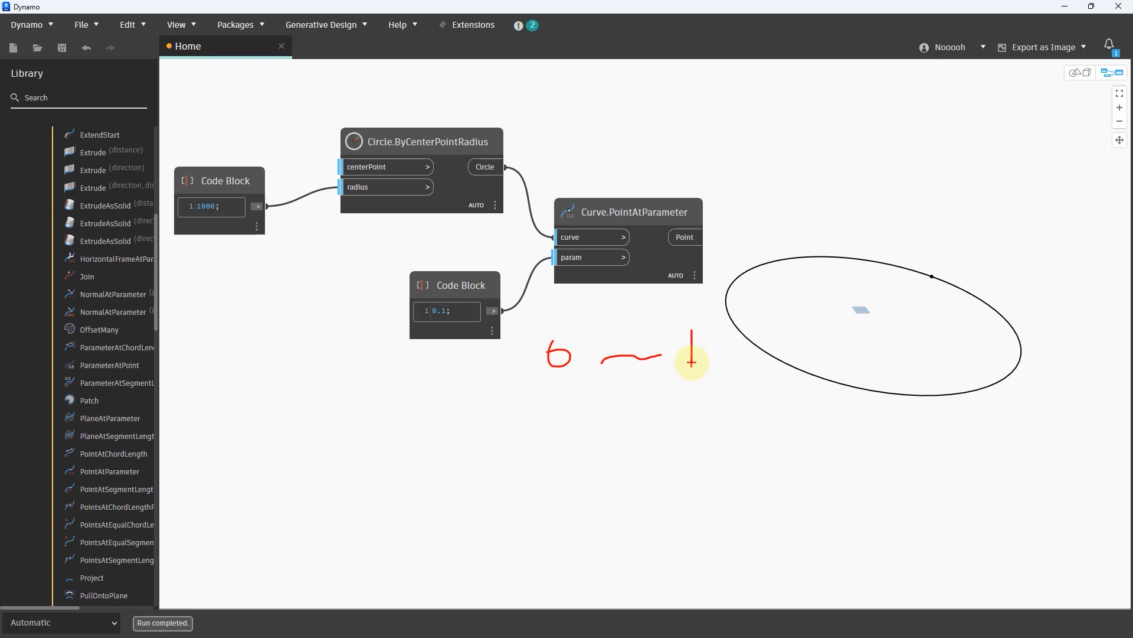
drag(575, 388, 586, 401)
mouse_move(592, 381)
mouse_down()
mouse_move(593, 400)
mouse_move(612, 374)
mouse_move(585, 417)
mouse_up()
mouse_move(663, 252)
mouse_down()
mouse_move(702, 242)
mouse_move(923, 255)
mouse_move(952, 275)
mouse_move(912, 278)
mouse_up()
key(Escape)
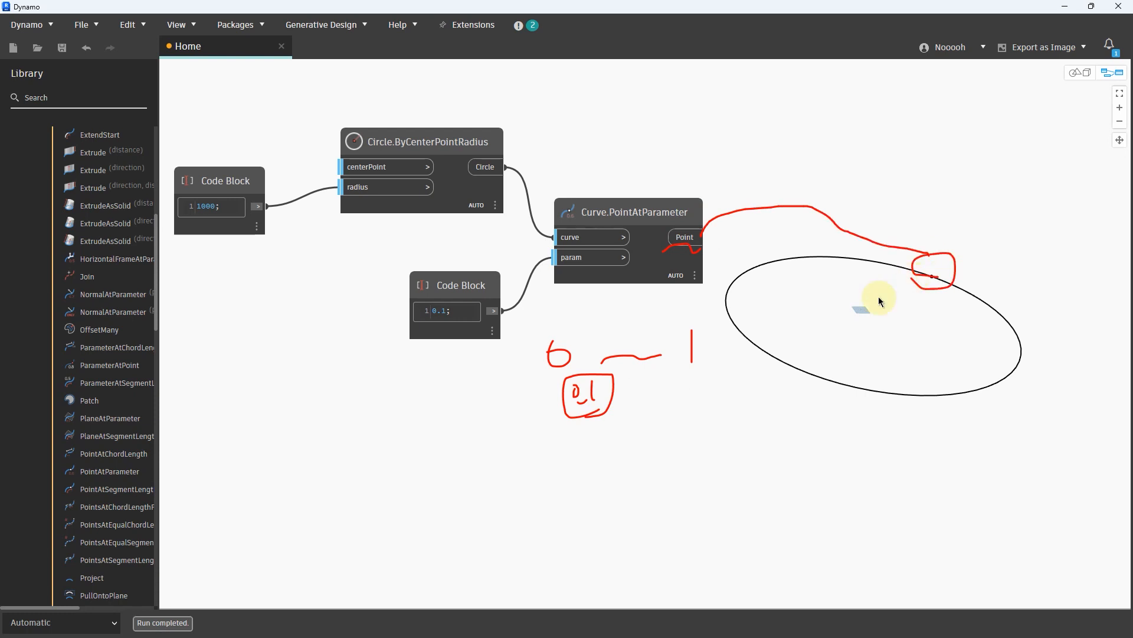
Step: Delete the Code Block connected to the param input of Curve.PointAtParameter
click(825, 311)
click(495, 278)
key(Delete)
middle_drag(531, 328, 557, 316)
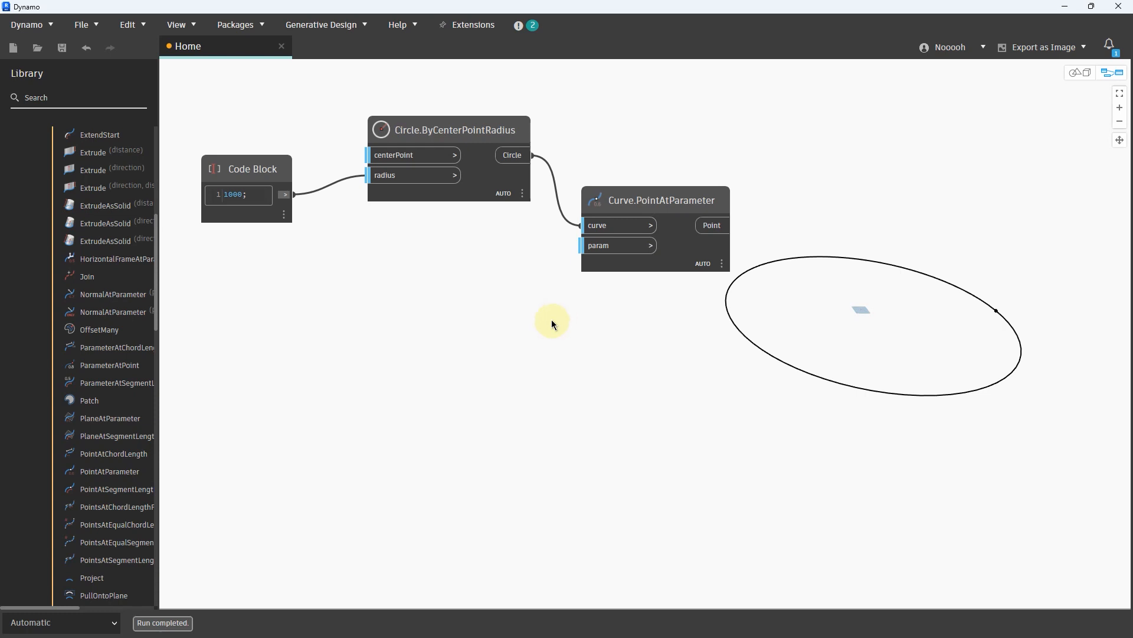
Step: Add a Code Block containing the range 0..1..#n and place it below the circle node
double_click(415, 269)
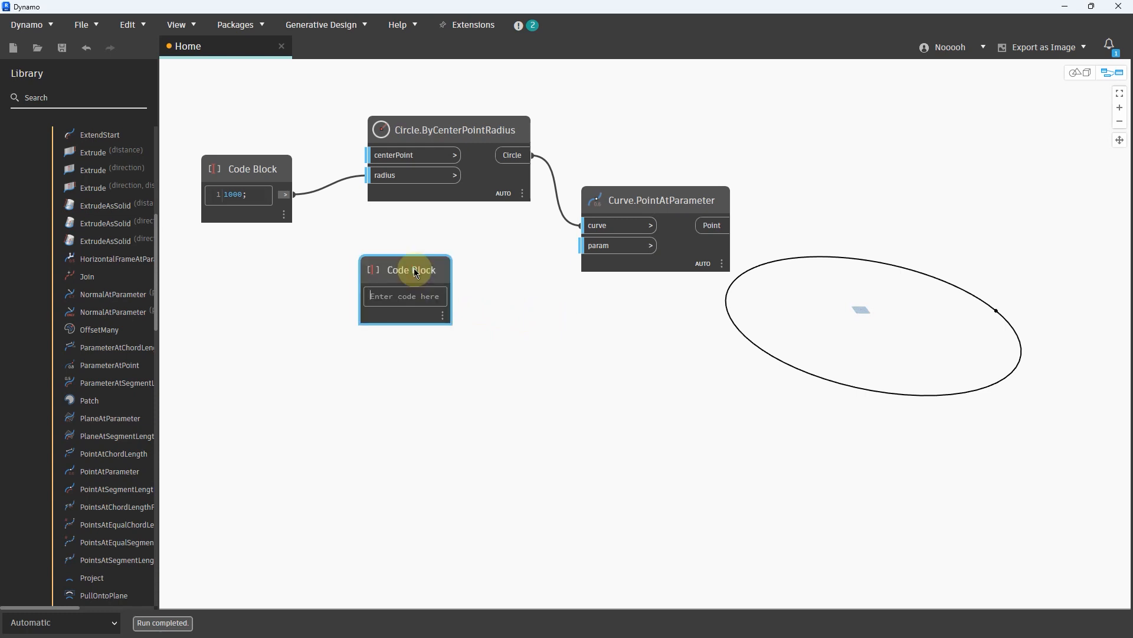
text(0..1..#)
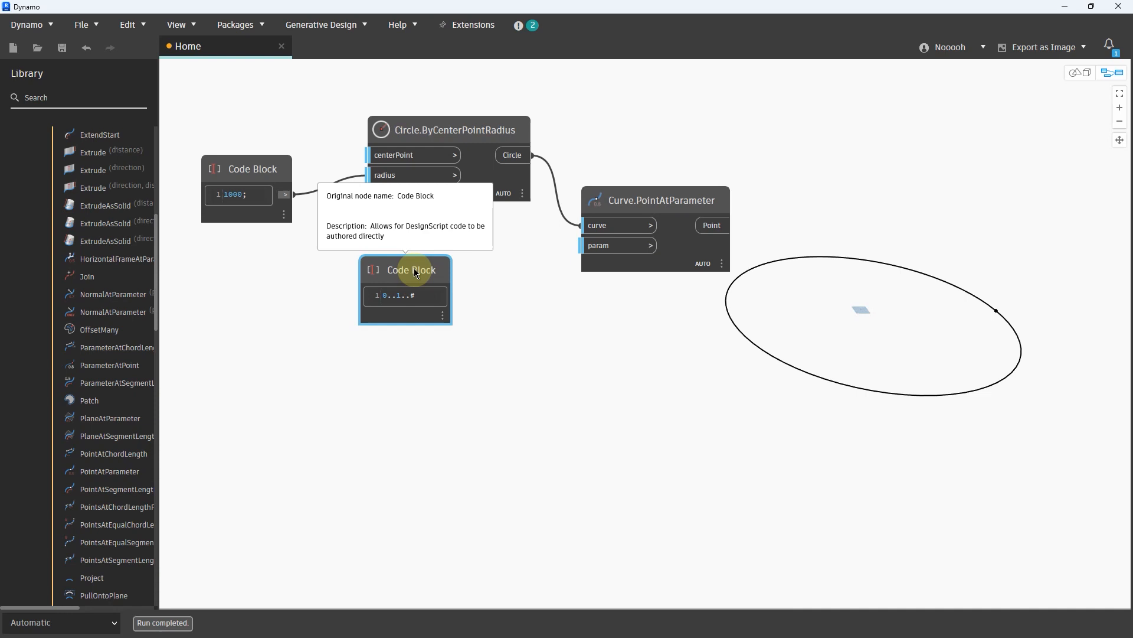
text(n)
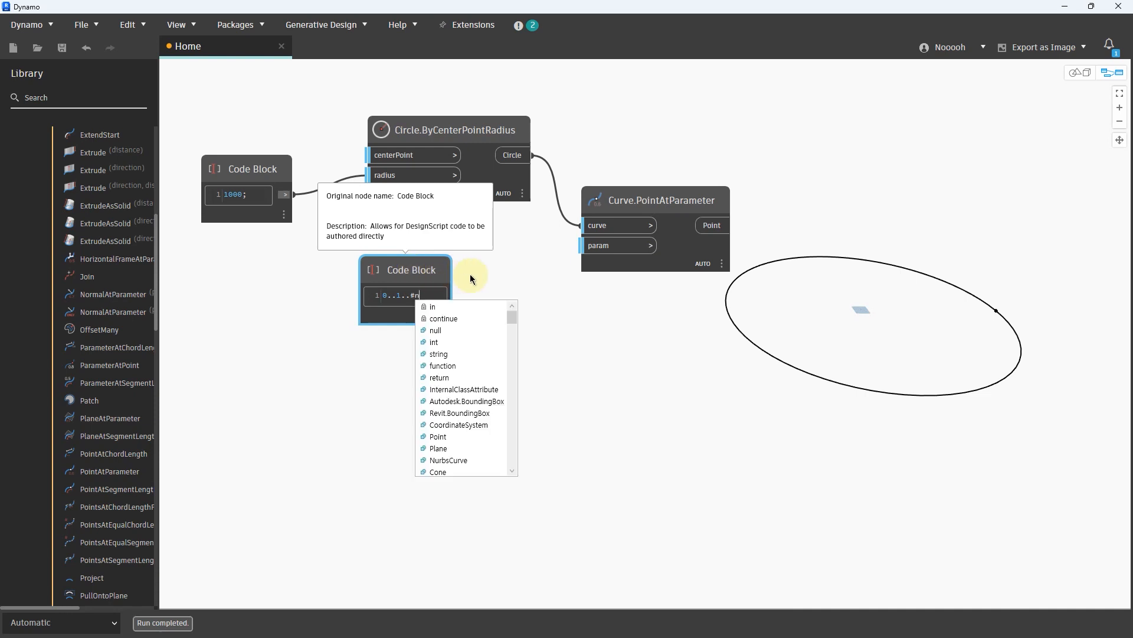
click(508, 285)
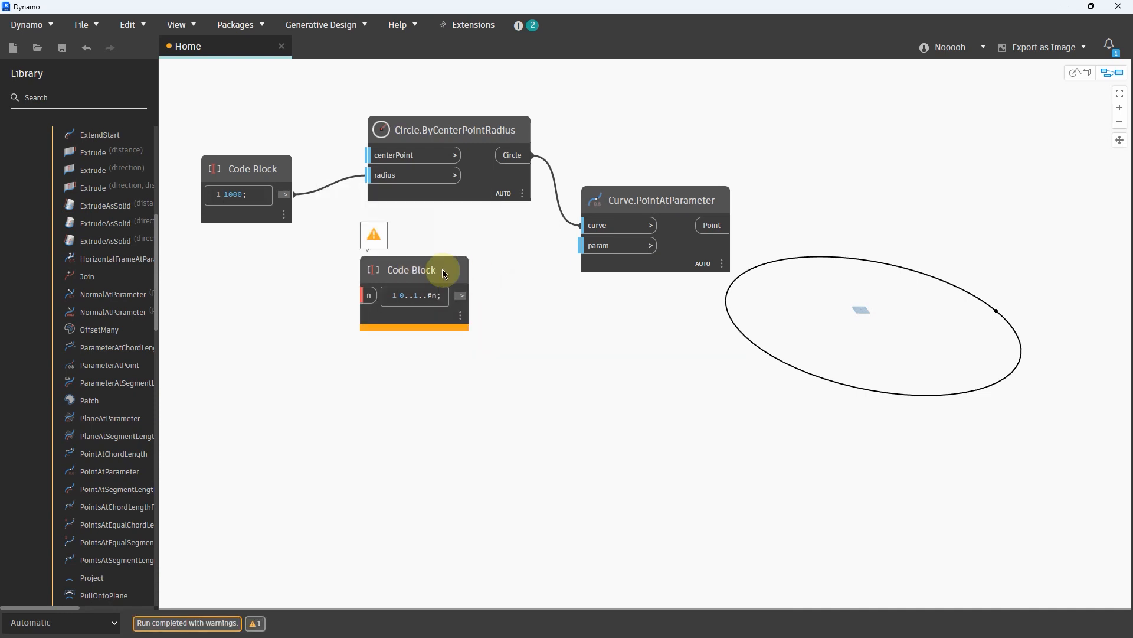
drag(442, 268, 473, 291)
Step: Add a Number Slider node and place it just before the 0..1..#n Code Block
right_click(242, 309)
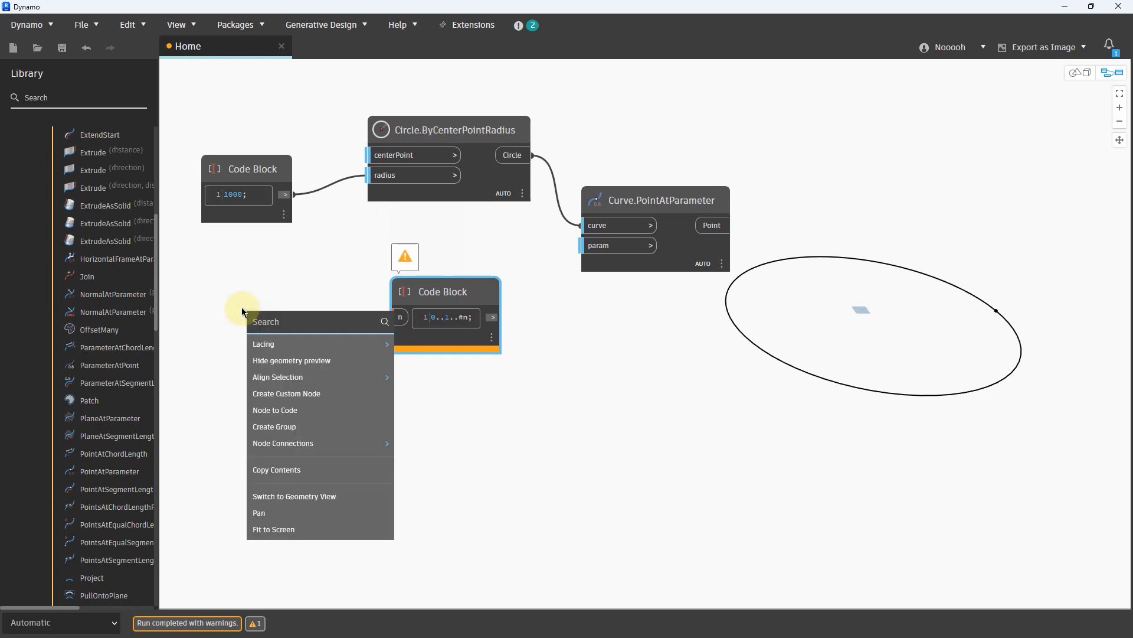
text(number)
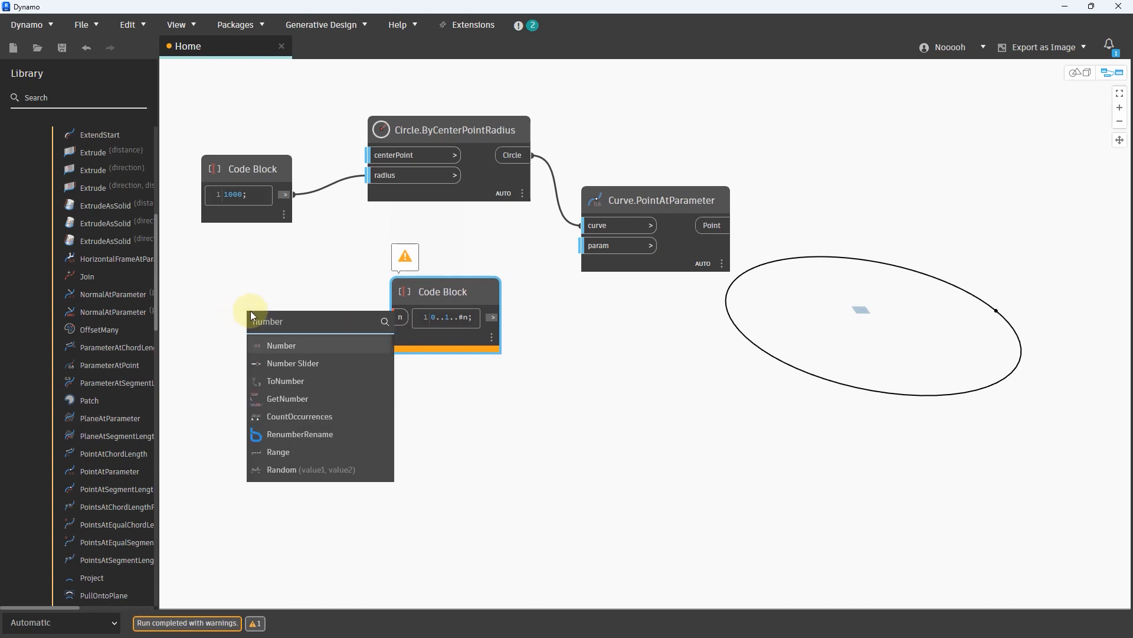
click(290, 362)
drag(383, 373, 272, 293)
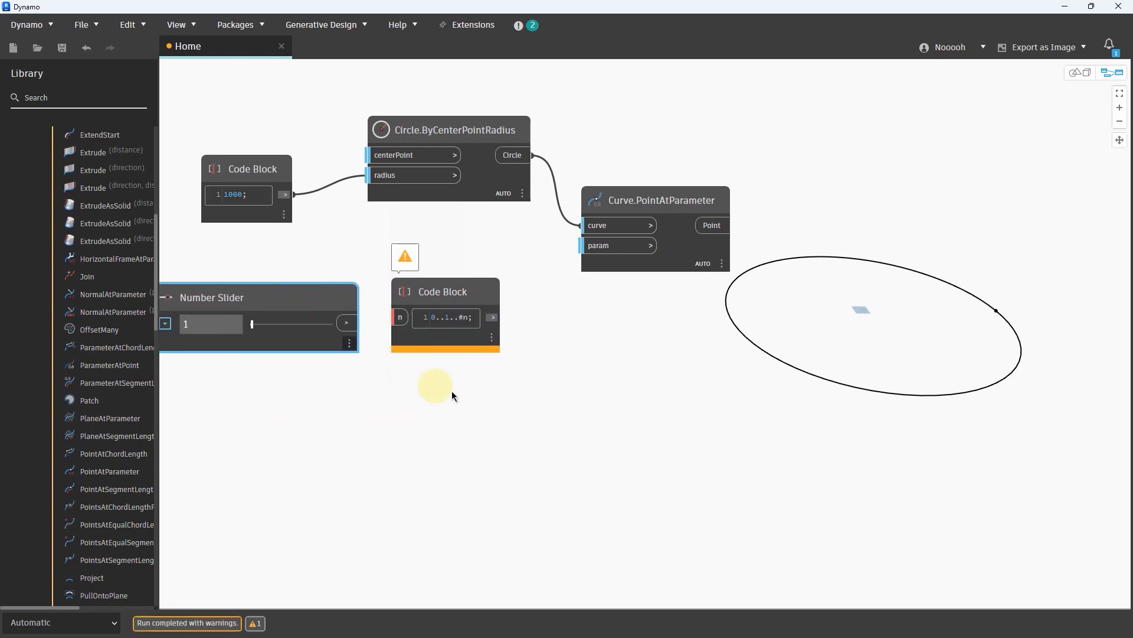
Step: Set the Number Slider's step to 1 and collapse its range settings
middle_drag(487, 408, 525, 410)
click(203, 323)
double_click(283, 407)
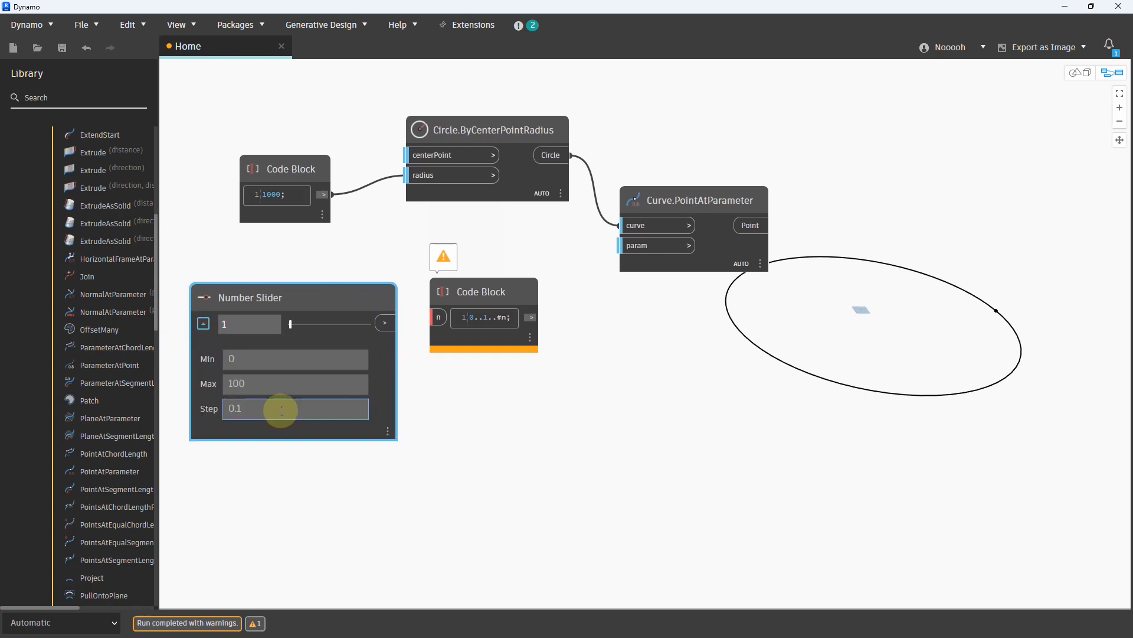
text(1)
click(470, 411)
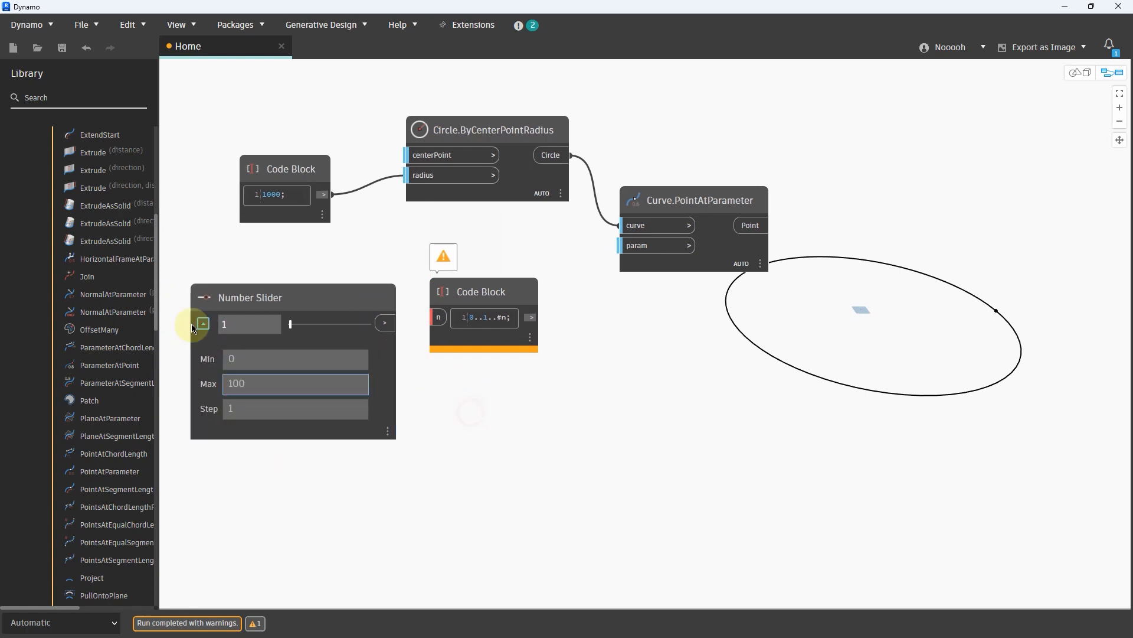
click(203, 323)
Step: Connect the Number Slider output to the n input of the range Code Block and show that block's output preview
drag(391, 325, 438, 317)
click(475, 350)
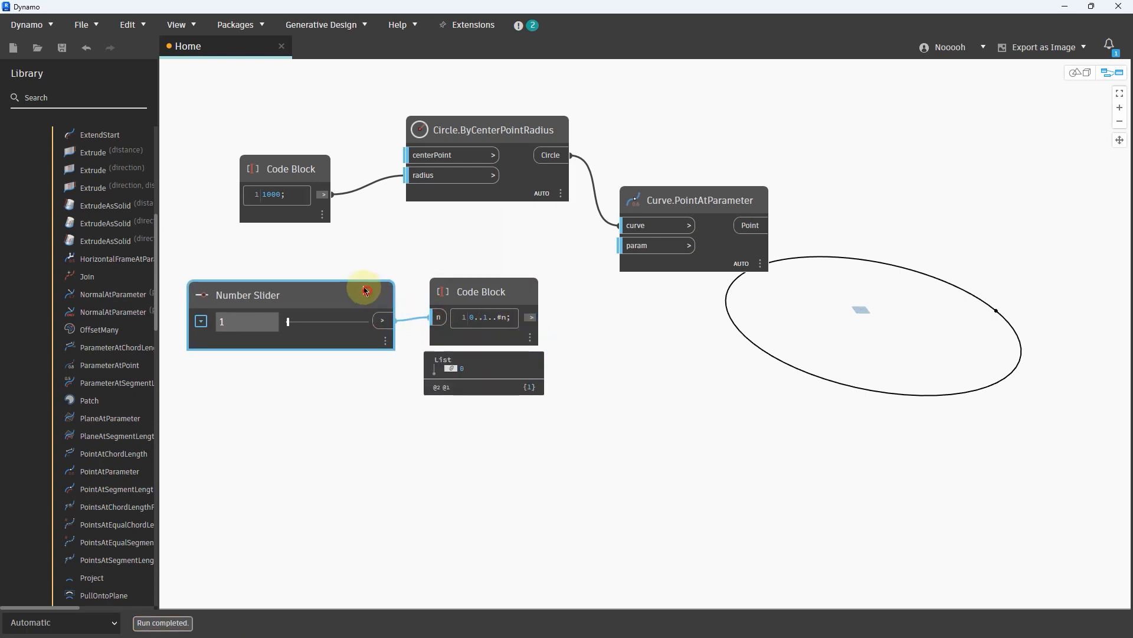
Step: Move the Number Slider node slightly away from the Code Block and set its value to 10
drag(361, 289, 352, 280)
mouse_move(281, 320)
mouse_down()
mouse_move(295, 317)
mouse_move(289, 325)
mouse_up()
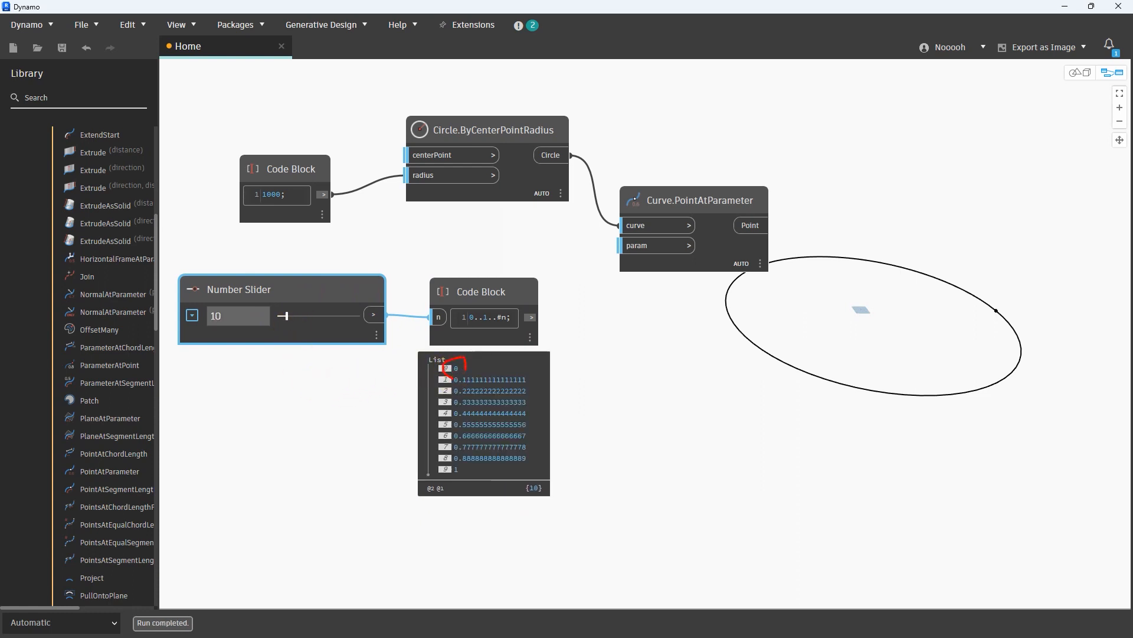
drag(466, 370, 446, 376)
drag(456, 481, 441, 458)
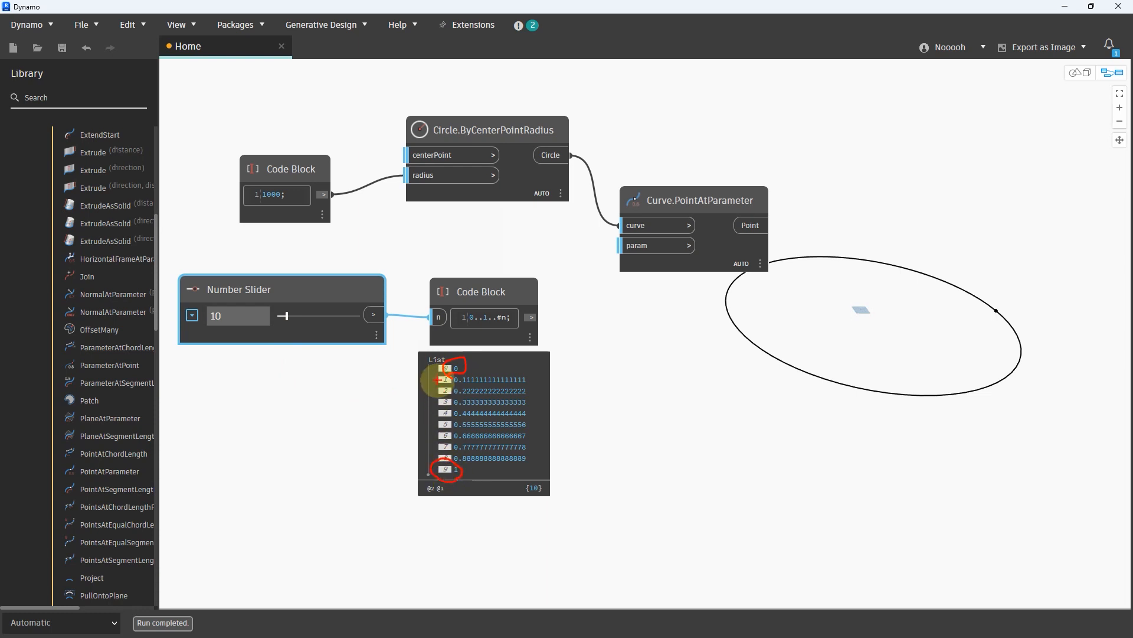
drag(440, 367, 433, 374)
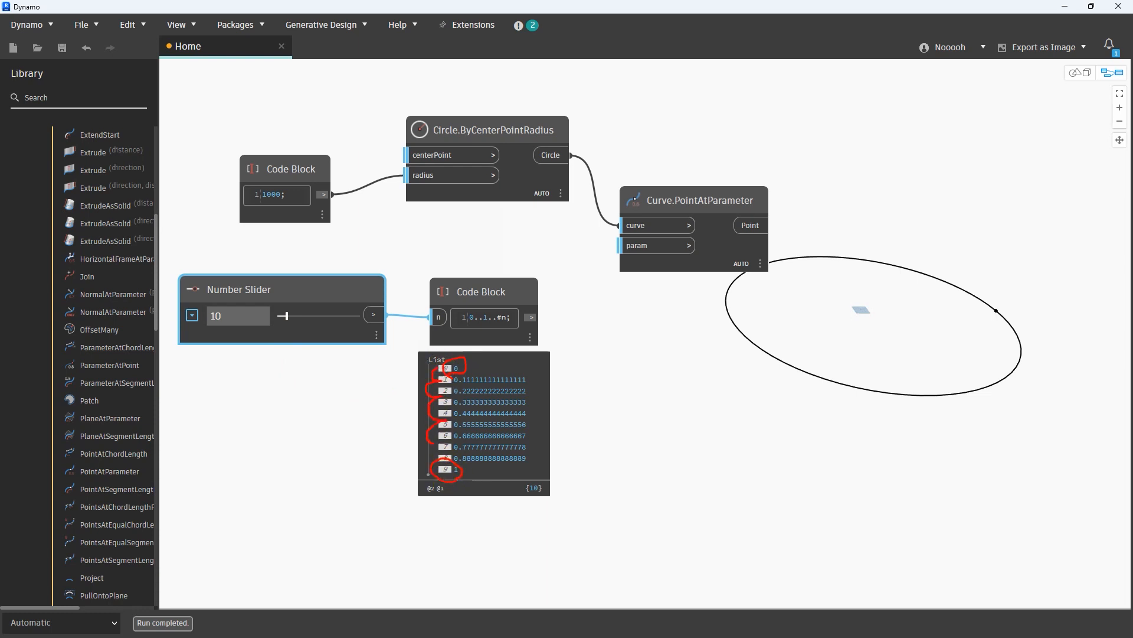
drag(429, 457, 432, 478)
mouse_move(528, 507)
mouse_down()
mouse_move(561, 481)
mouse_move(531, 504)
mouse_up()
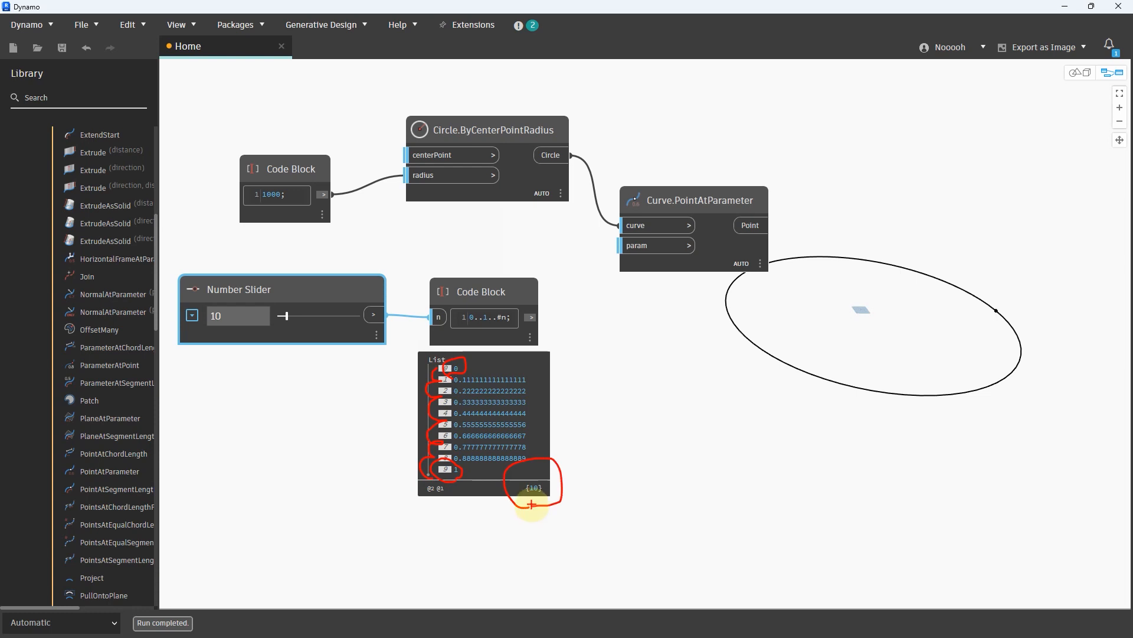
key(Escape)
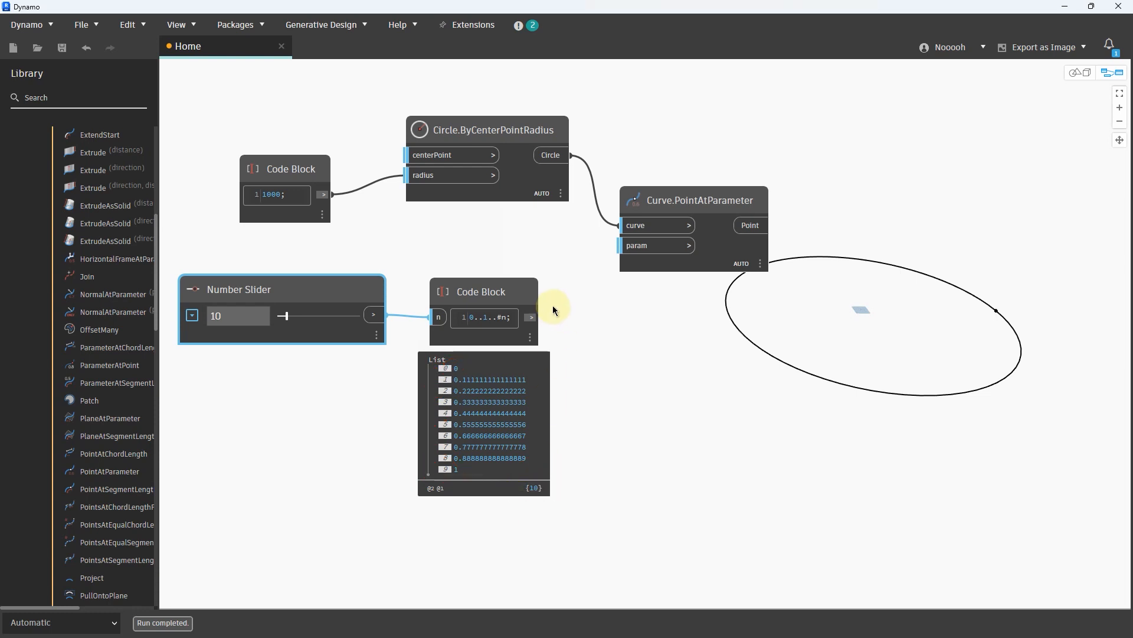
Step: Connect the 0..1..#n Code Block output to the param input of Curve.PointAtParameter
drag(532, 317, 627, 245)
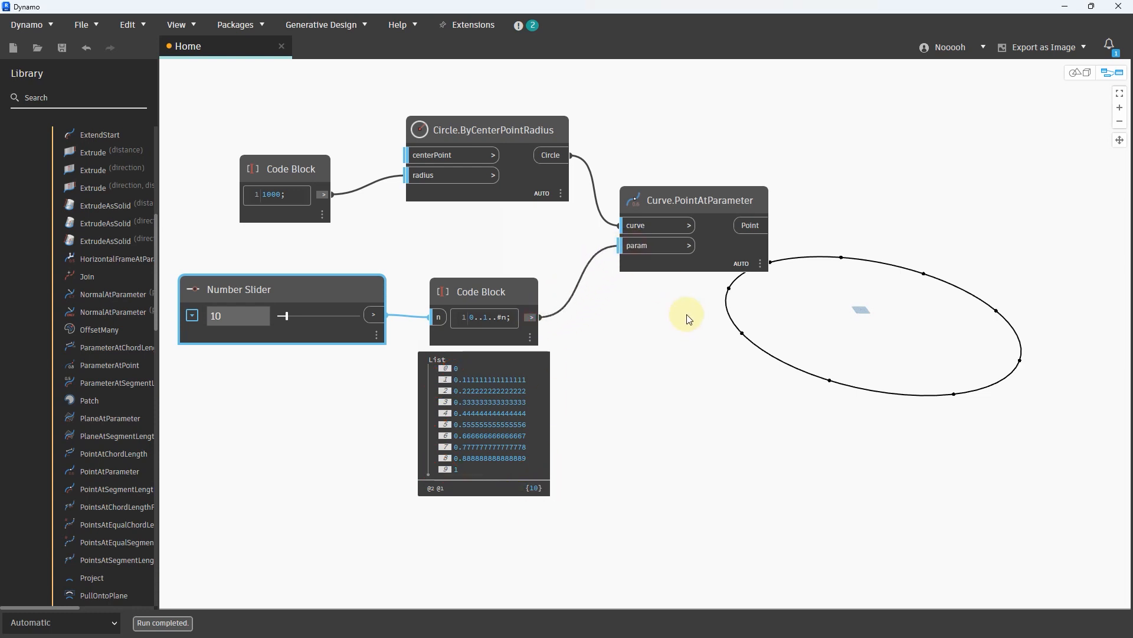
middle_drag(683, 313, 598, 314)
key(ctrl+2)
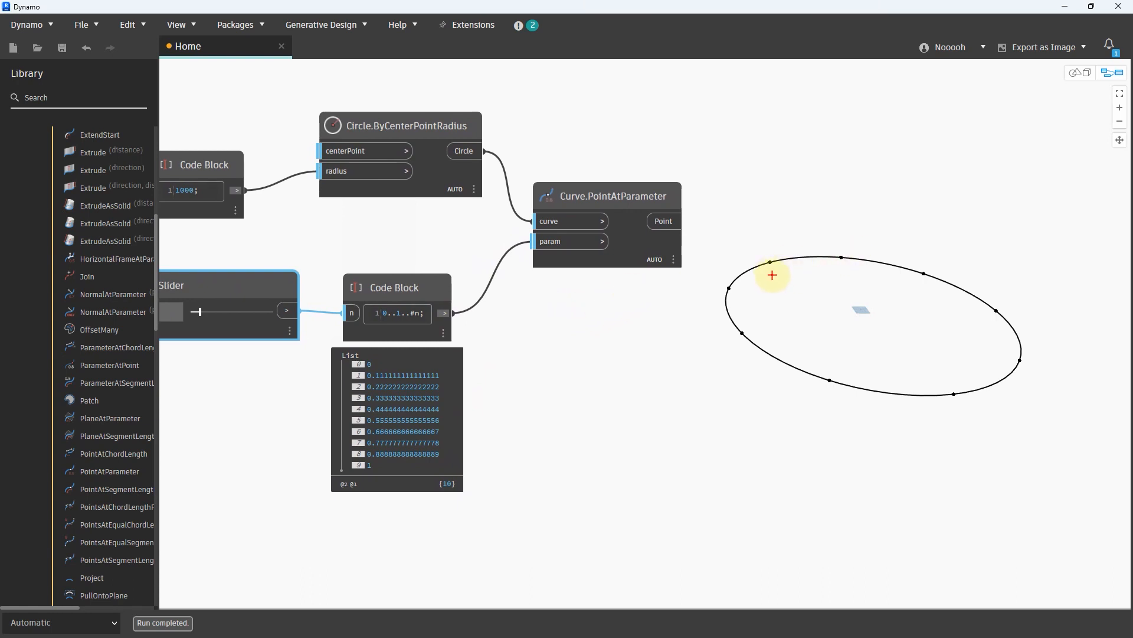
mouse_move(774, 270)
mouse_down()
mouse_move(762, 261)
mouse_move(760, 273)
mouse_up()
mouse_move(852, 265)
mouse_down()
mouse_move(826, 254)
mouse_move(839, 267)
mouse_up()
drag(925, 278, 923, 295)
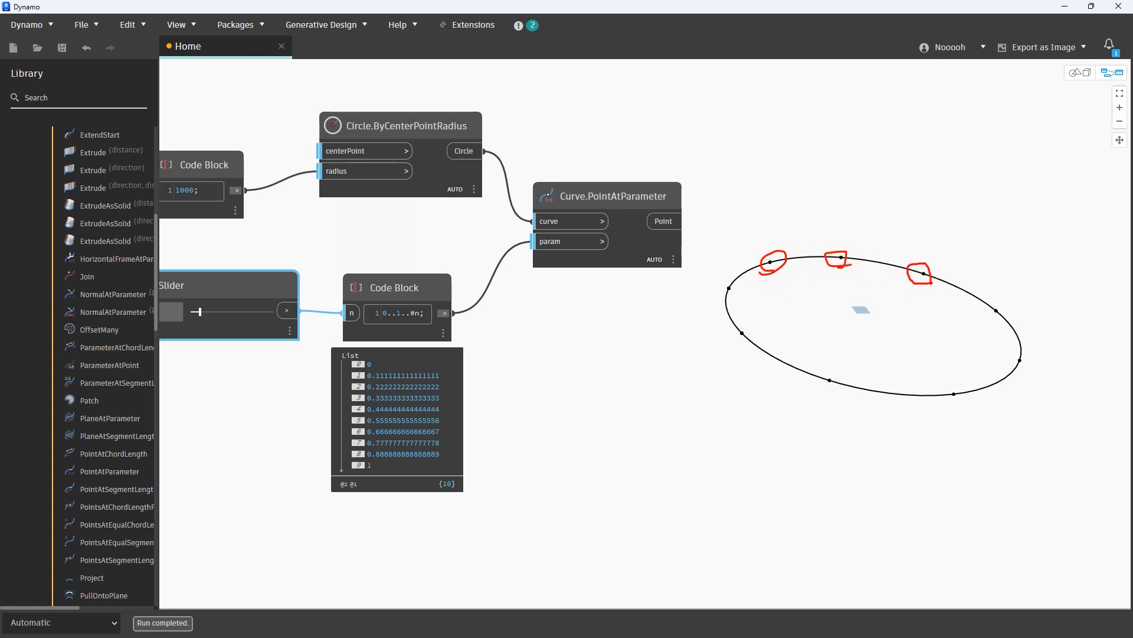
mouse_move(994, 321)
mouse_down()
mouse_move(1001, 309)
mouse_move(1017, 371)
mouse_move(957, 401)
mouse_up()
mouse_move(820, 393)
mouse_down()
mouse_move(839, 393)
mouse_move(824, 402)
mouse_up()
mouse_move(764, 326)
mouse_down()
mouse_move(759, 354)
mouse_move(729, 330)
mouse_move(750, 349)
mouse_up()
drag(718, 282, 728, 297)
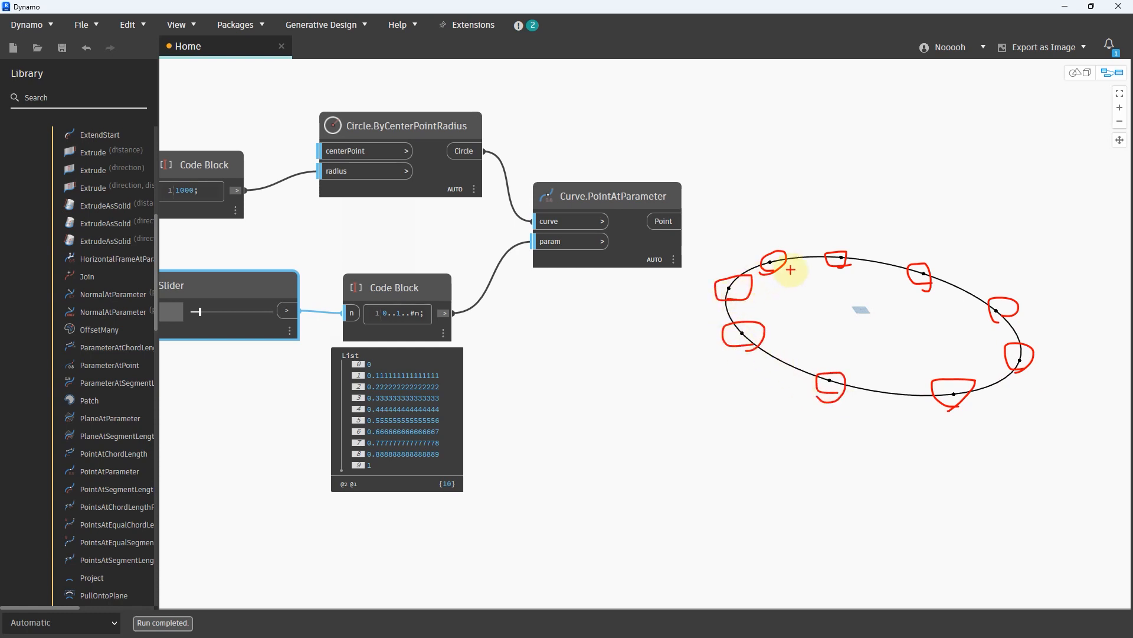
drag(790, 268, 760, 276)
drag(790, 241, 784, 282)
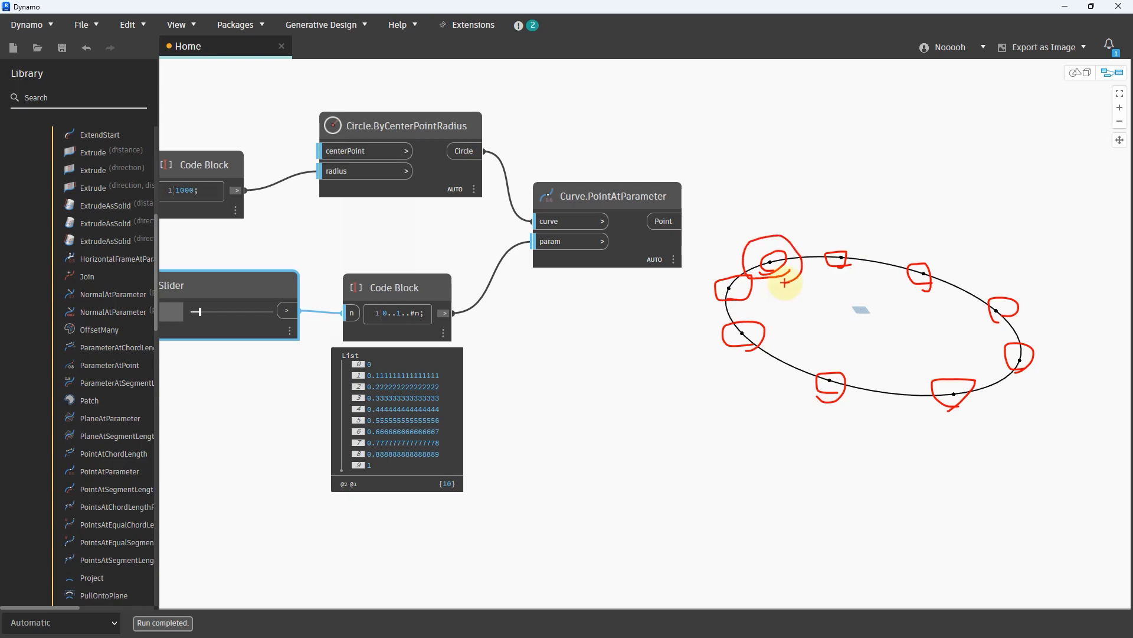
key(Escape)
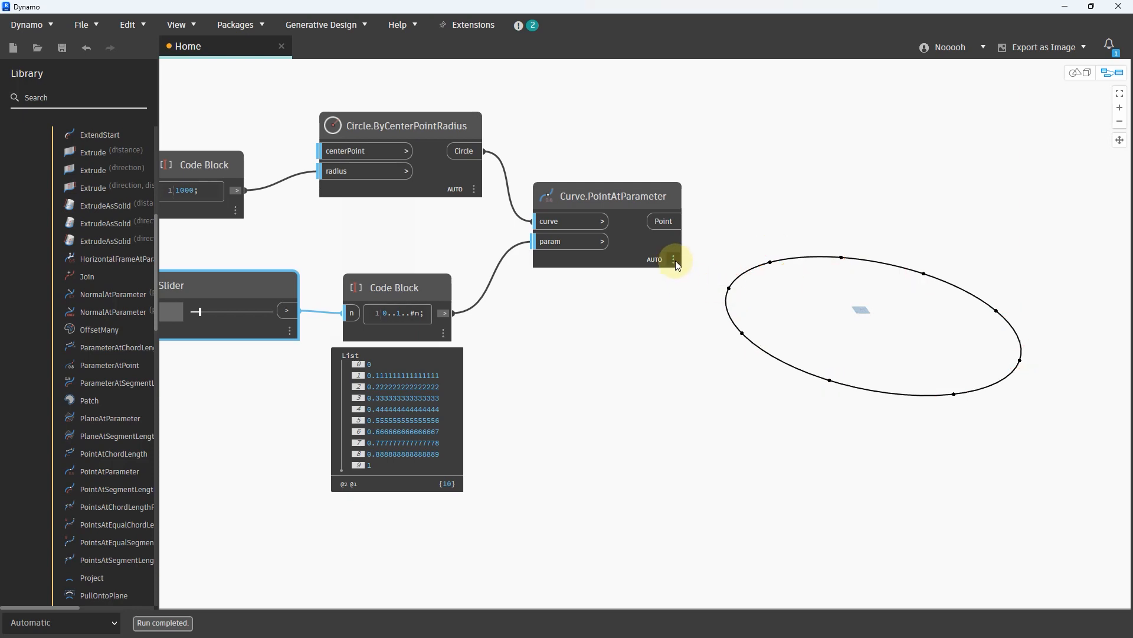
Step: Show the output point list of Curve.PointAtParameter and move the node slightly farther from the circle node
click(673, 280)
scroll(597, 430, up, 5)
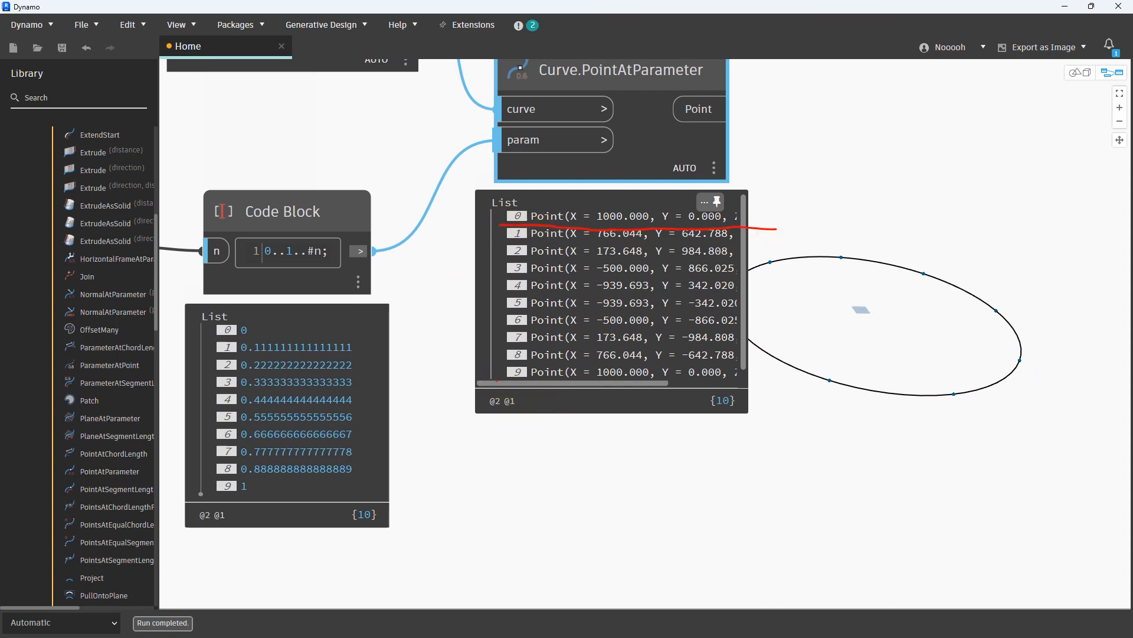
drag(497, 381, 659, 383)
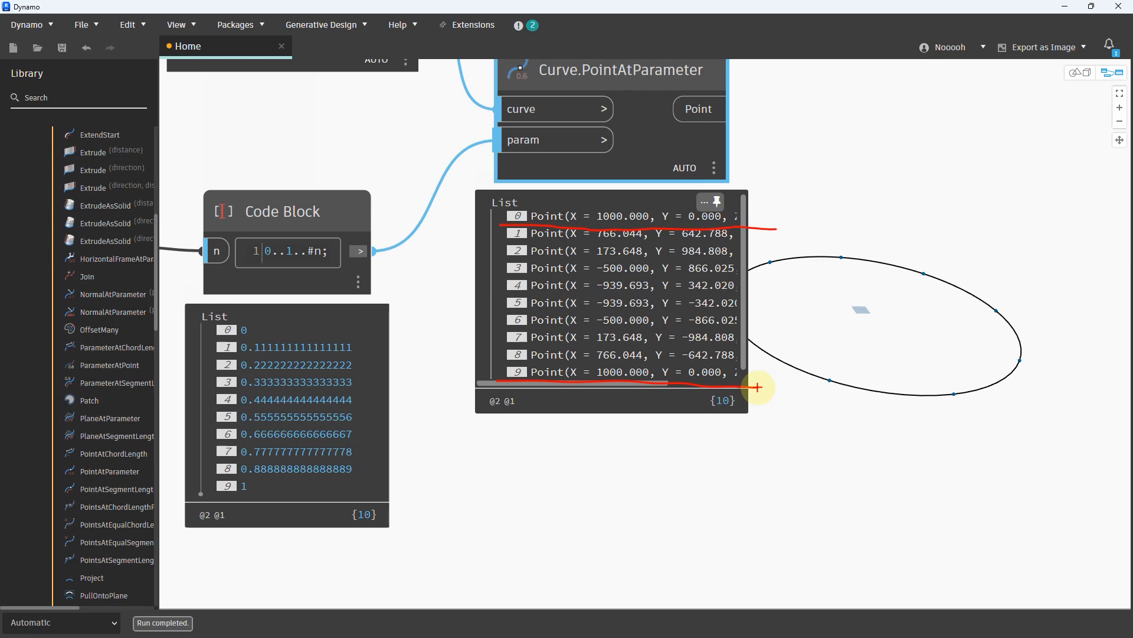
key(Escape)
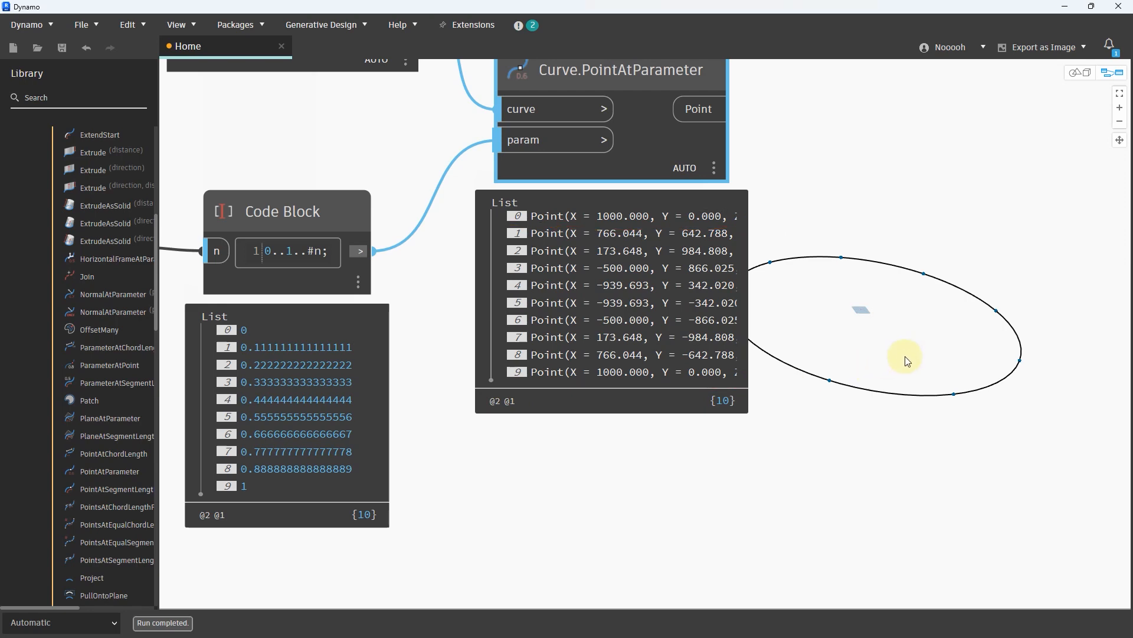
scroll(826, 355, down, 5)
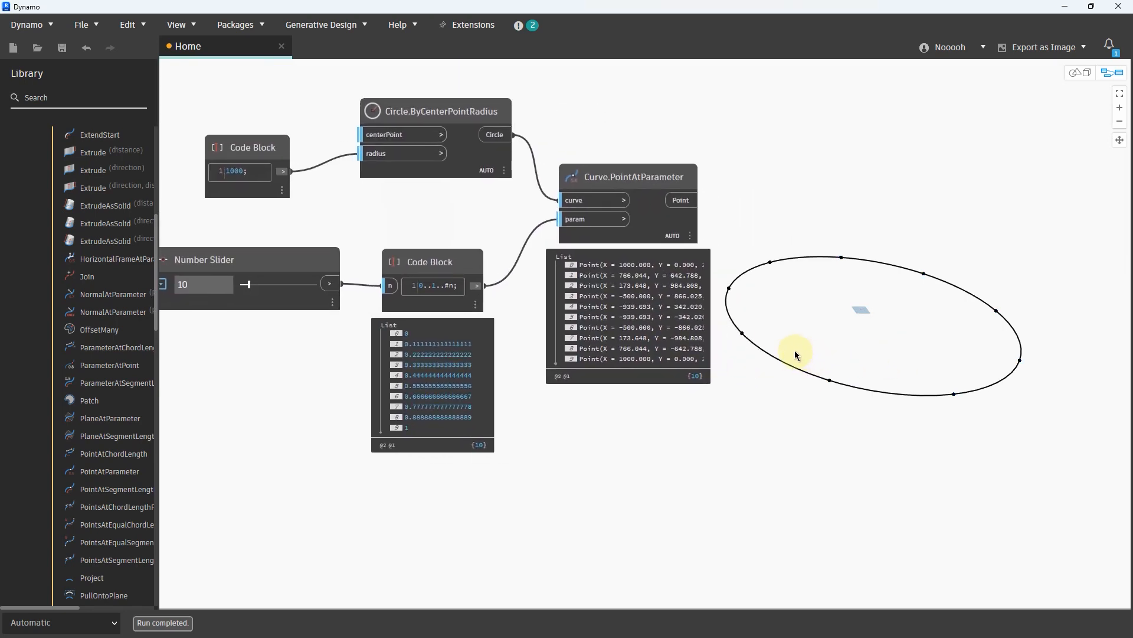
drag(673, 180, 688, 181)
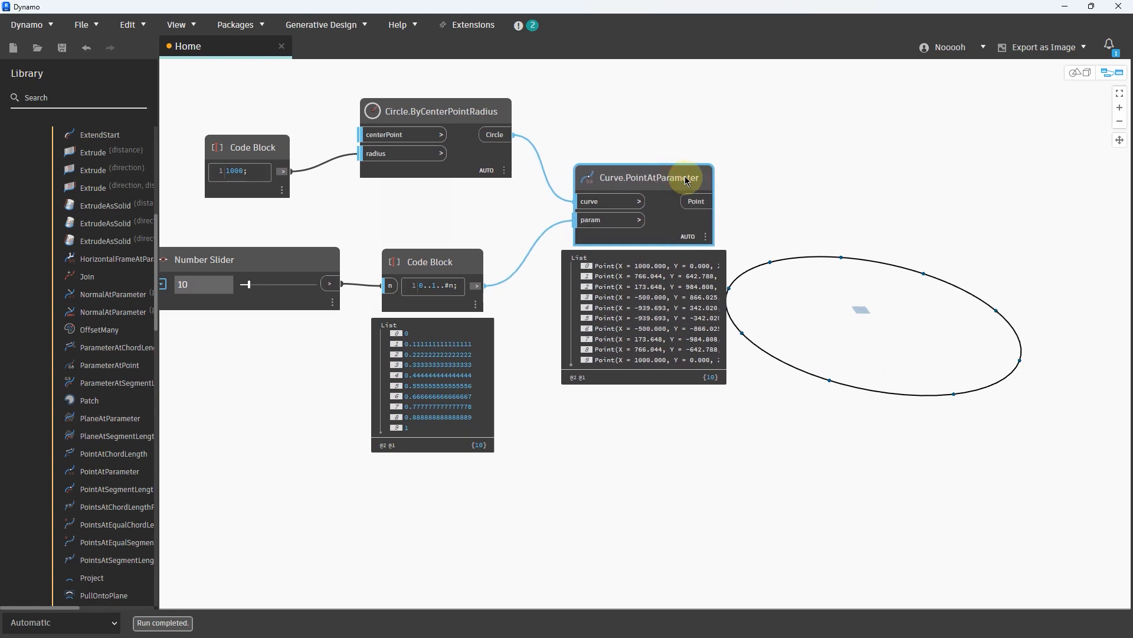
Step: Add a second Circle.ByCenterPointRadius node beyond Curve.PointAtParameter and connect the Point output to its centerPoint input
middle_drag(811, 184, 687, 194)
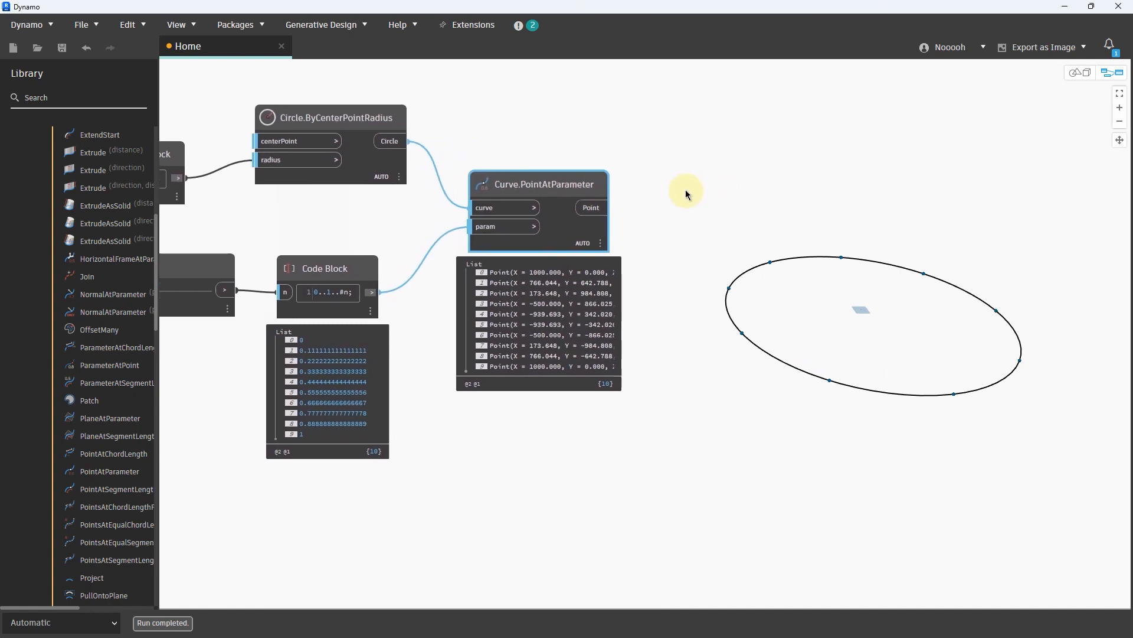
right_click(713, 189)
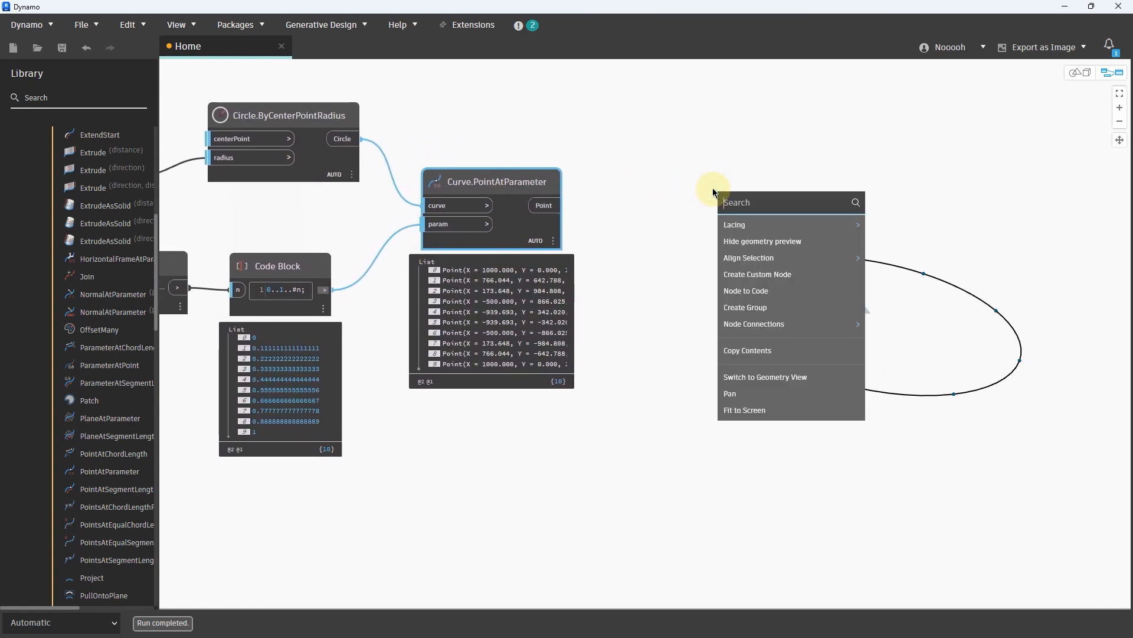
scroll(59, 378, up, 6)
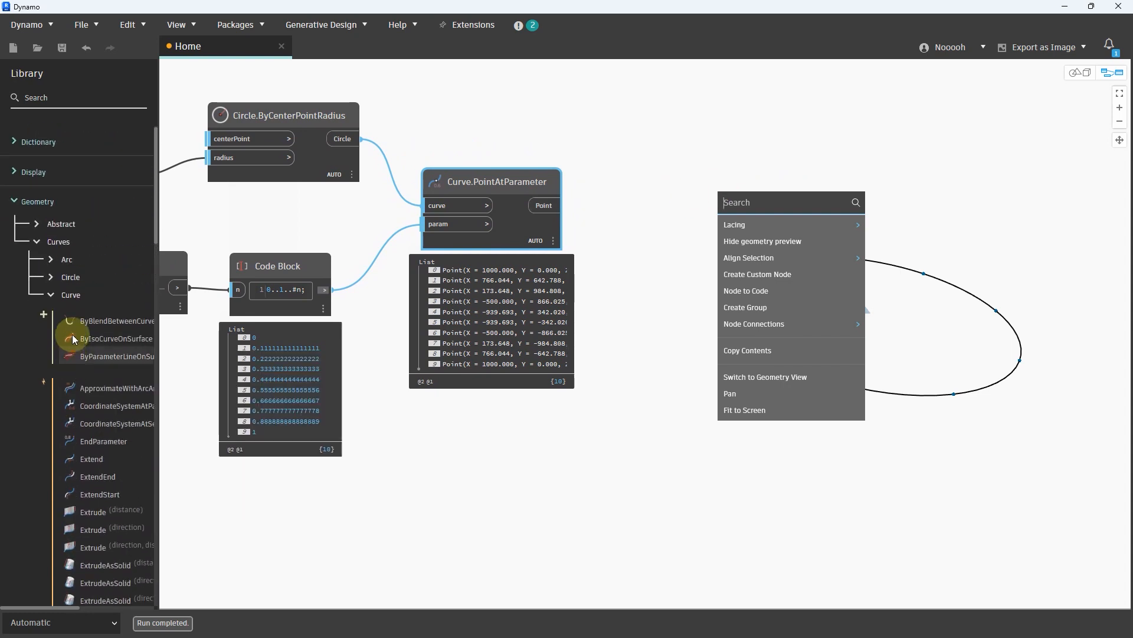
click(79, 280)
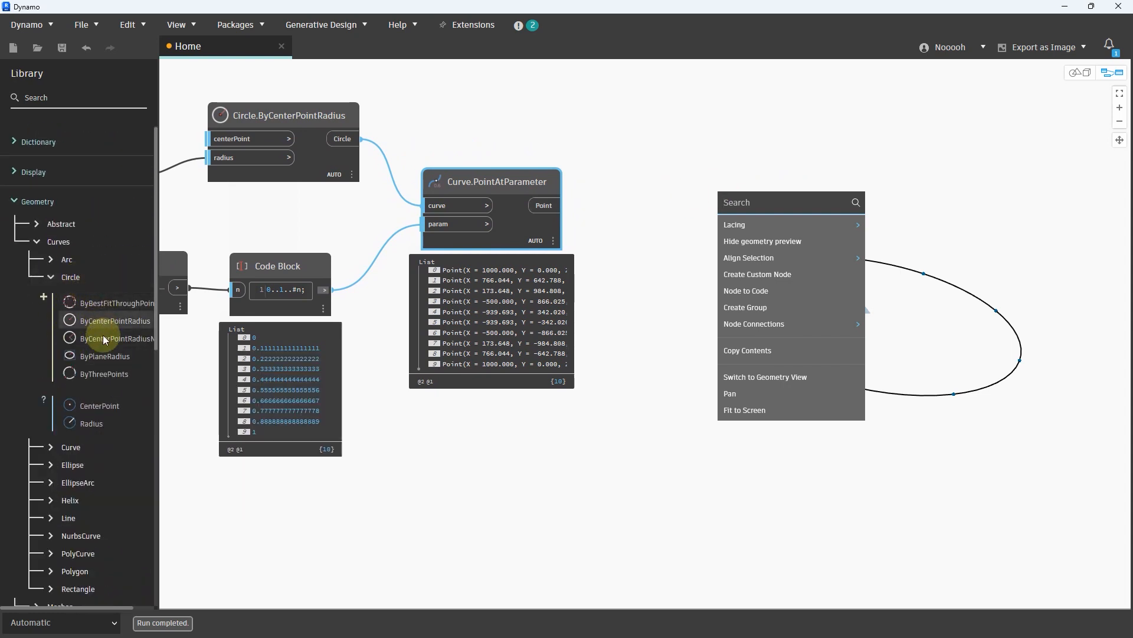
mouse_move(108, 357)
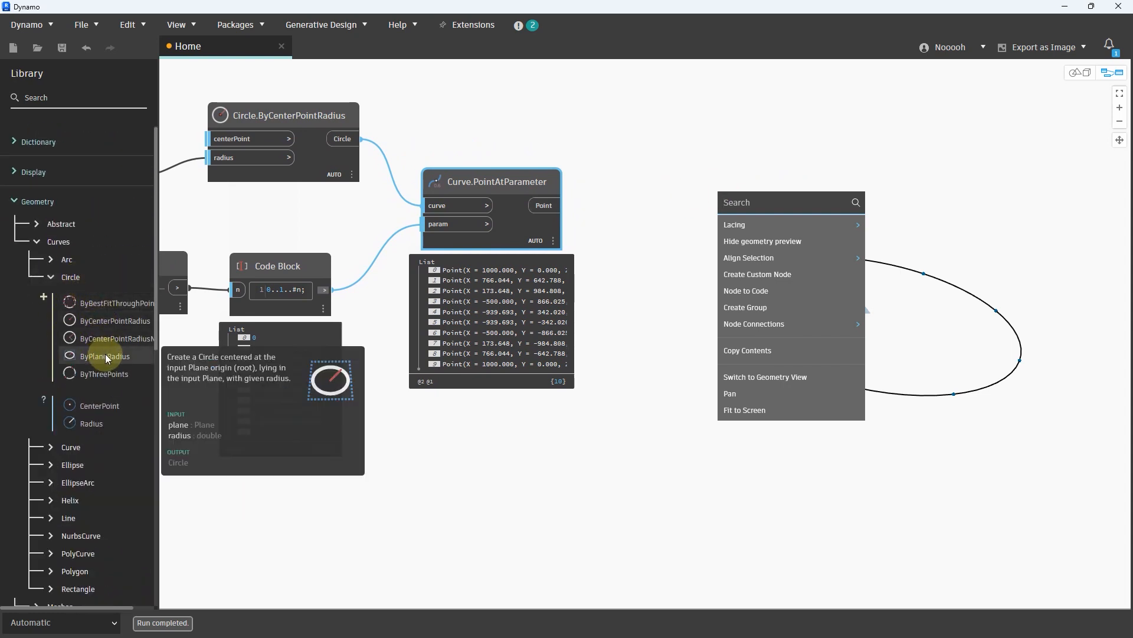
click(116, 325)
drag(679, 352, 847, 149)
click(550, 205)
click(751, 172)
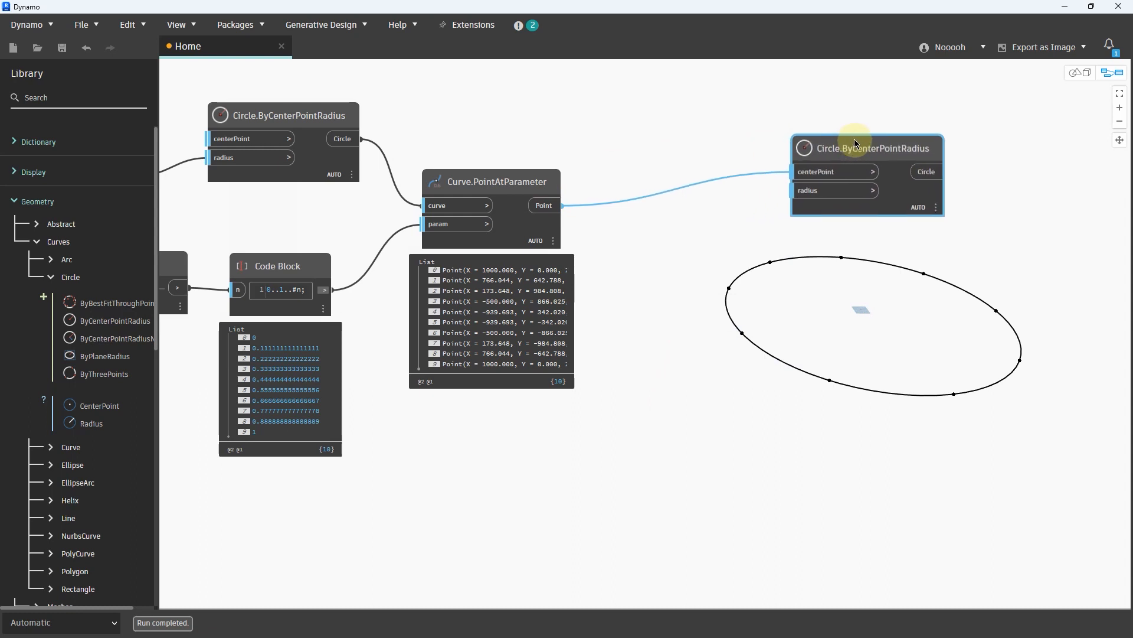
Step: Create a Code Block containing 500 and connect it to the radius input of the second Circle.ByCenterPointRadius node
double_click(677, 223)
text(5)
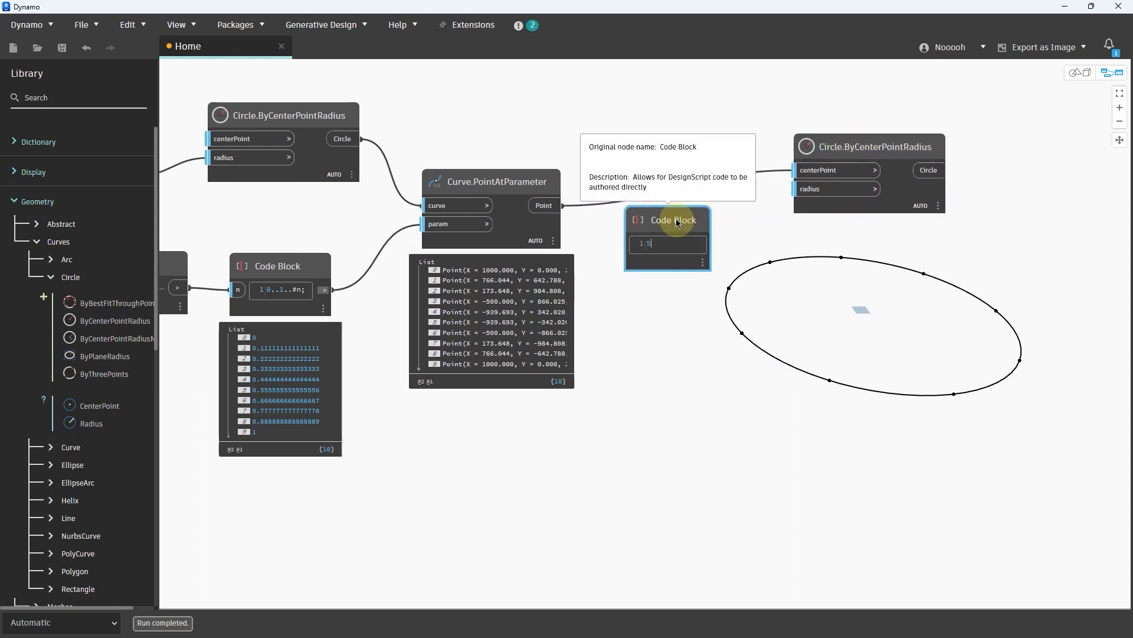
text(00)
click(725, 222)
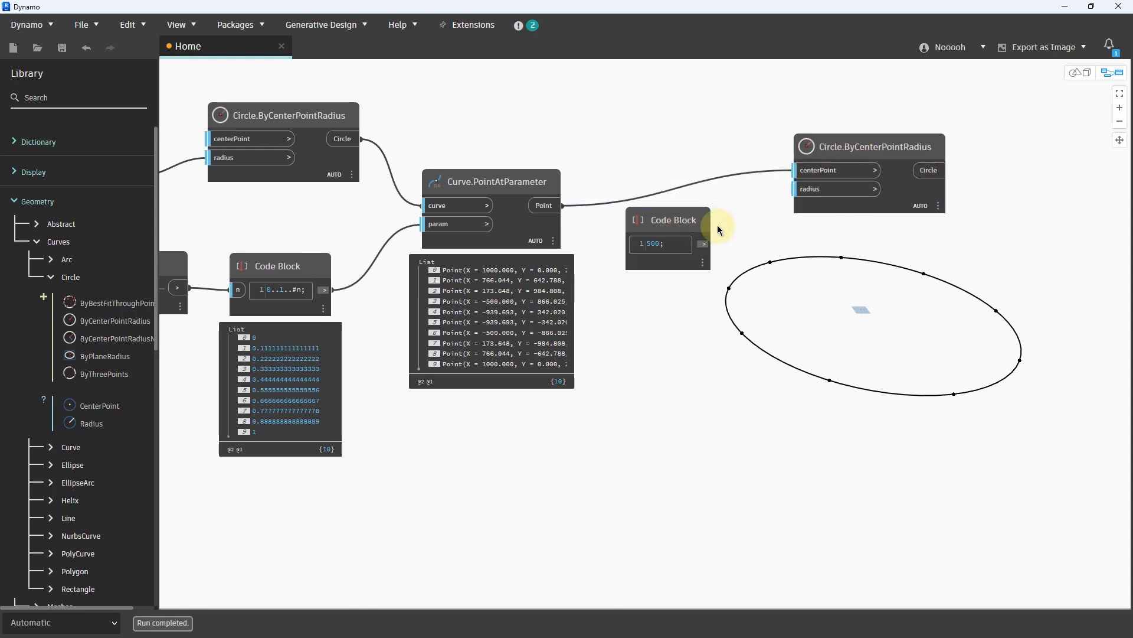
drag(703, 243, 810, 189)
click(924, 202)
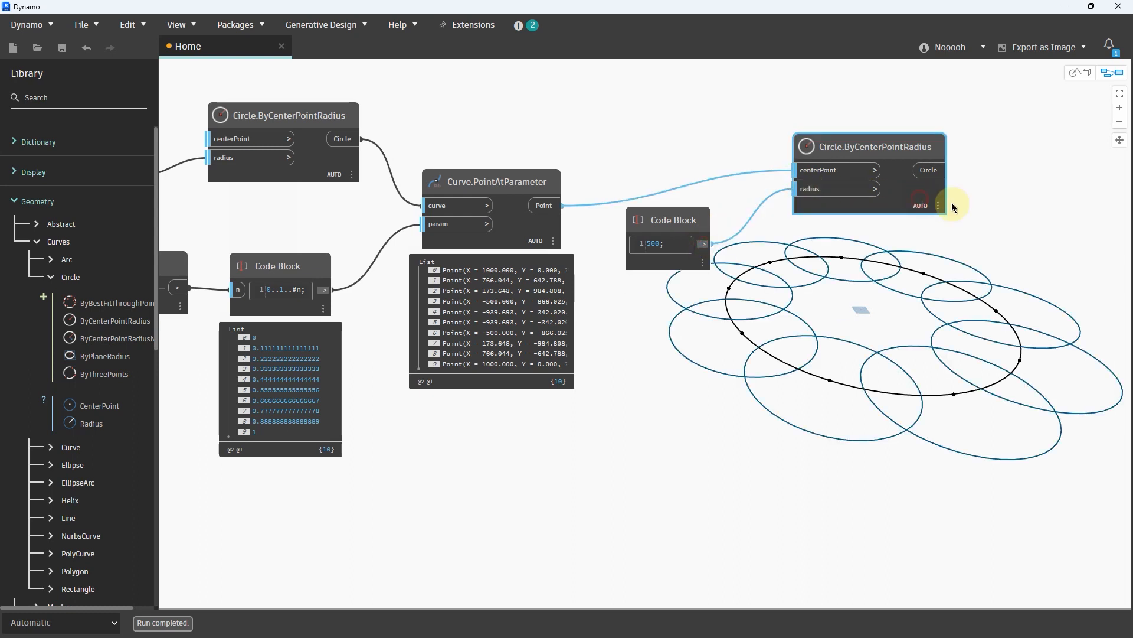
middle_drag(944, 278, 905, 274)
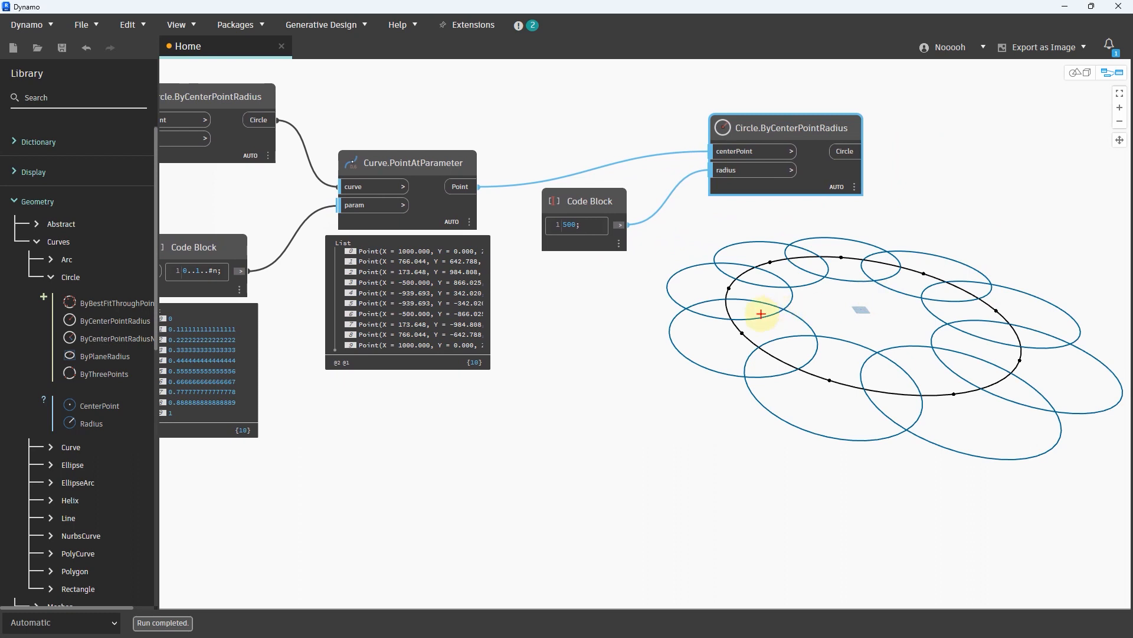
mouse_move(761, 314)
mouse_down()
mouse_move(702, 317)
mouse_move(788, 266)
mouse_move(711, 316)
mouse_up()
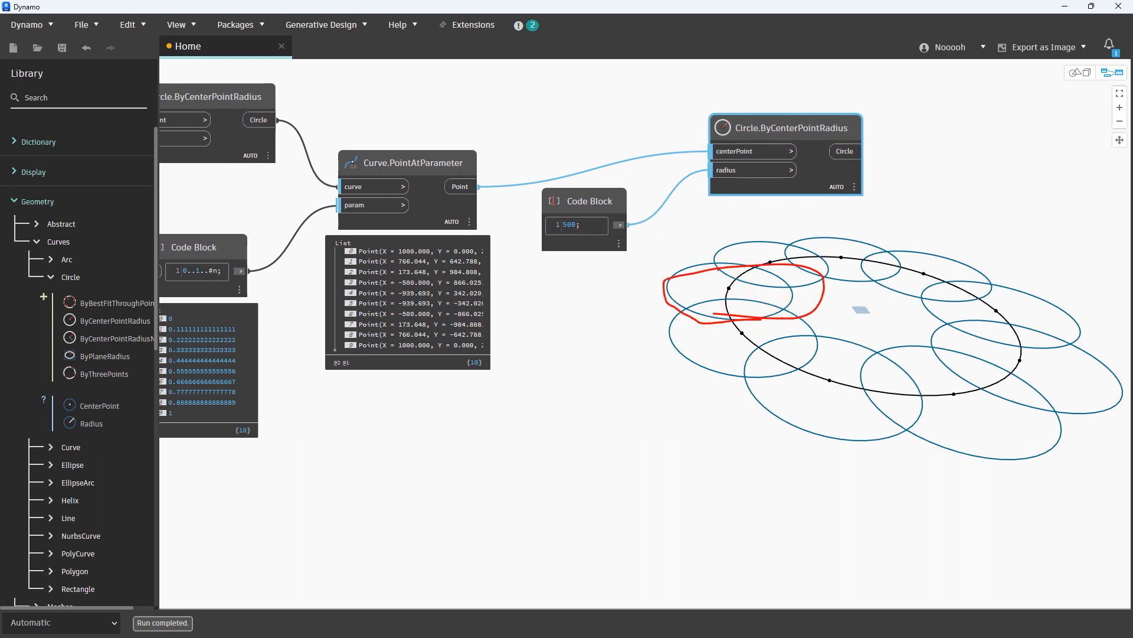
mouse_move(715, 260)
mouse_down()
mouse_move(829, 277)
mouse_move(802, 260)
mouse_move(897, 239)
mouse_move(901, 273)
mouse_move(879, 268)
mouse_move(988, 289)
mouse_move(891, 295)
mouse_up()
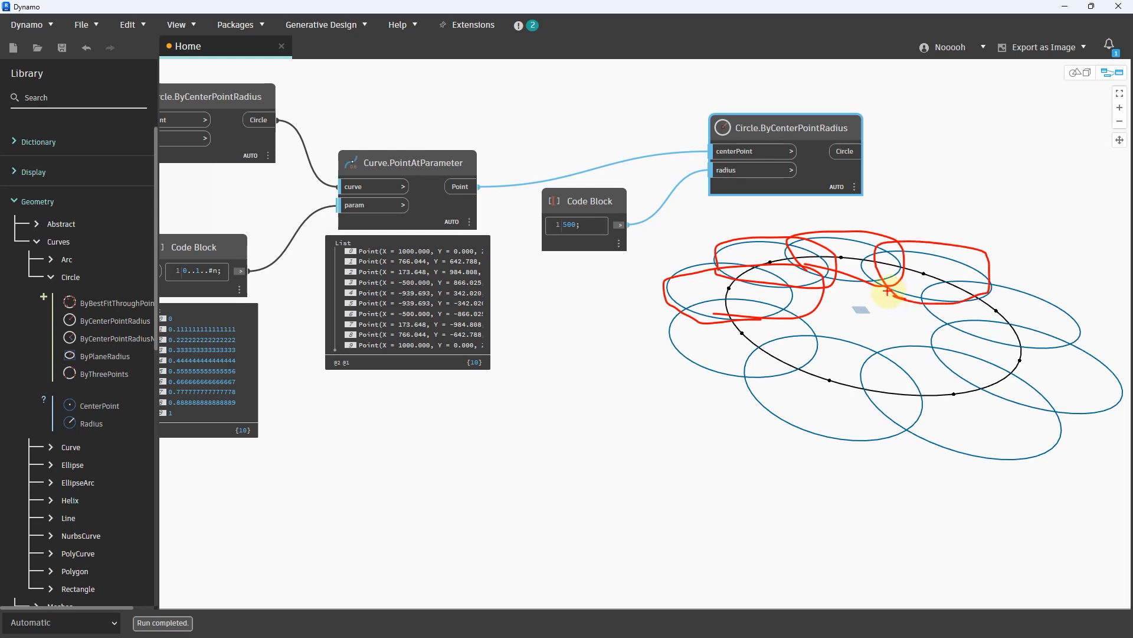
mouse_move(882, 228)
mouse_down()
mouse_move(850, 228)
mouse_move(809, 417)
mouse_move(991, 268)
mouse_move(862, 236)
mouse_up()
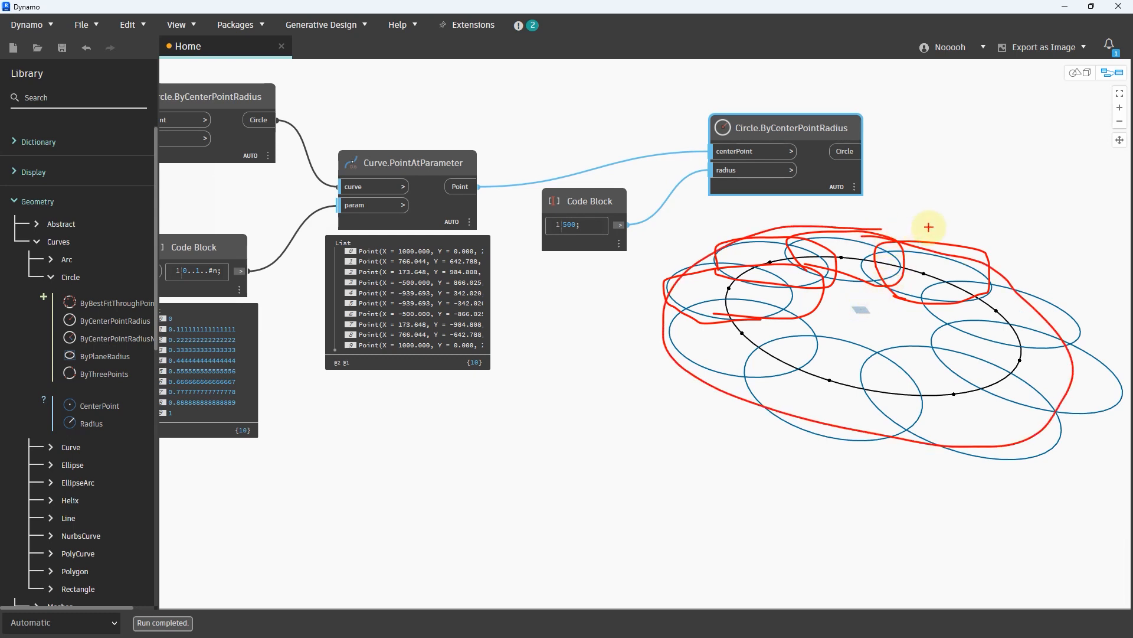
key(Escape)
Step: Move the Number Slider node down, away from the 1000 Code Block and lower than the 0..1..#n range block
scroll(929, 225, down, 2)
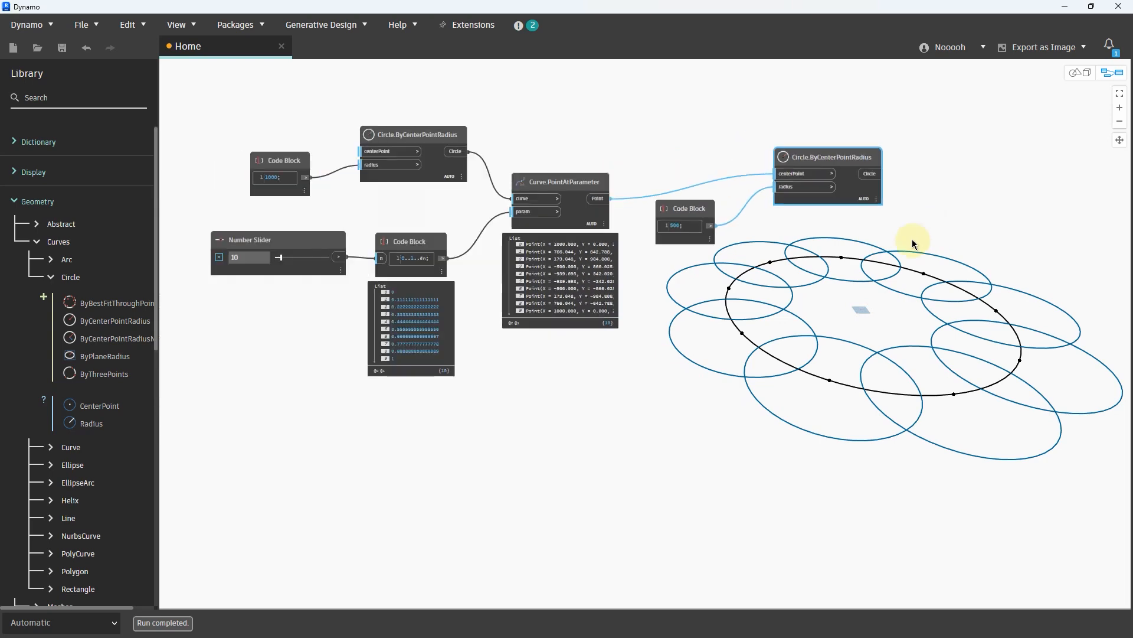
drag(284, 250, 273, 339)
middle_drag(446, 419, 477, 363)
scroll(322, 345, up, 3)
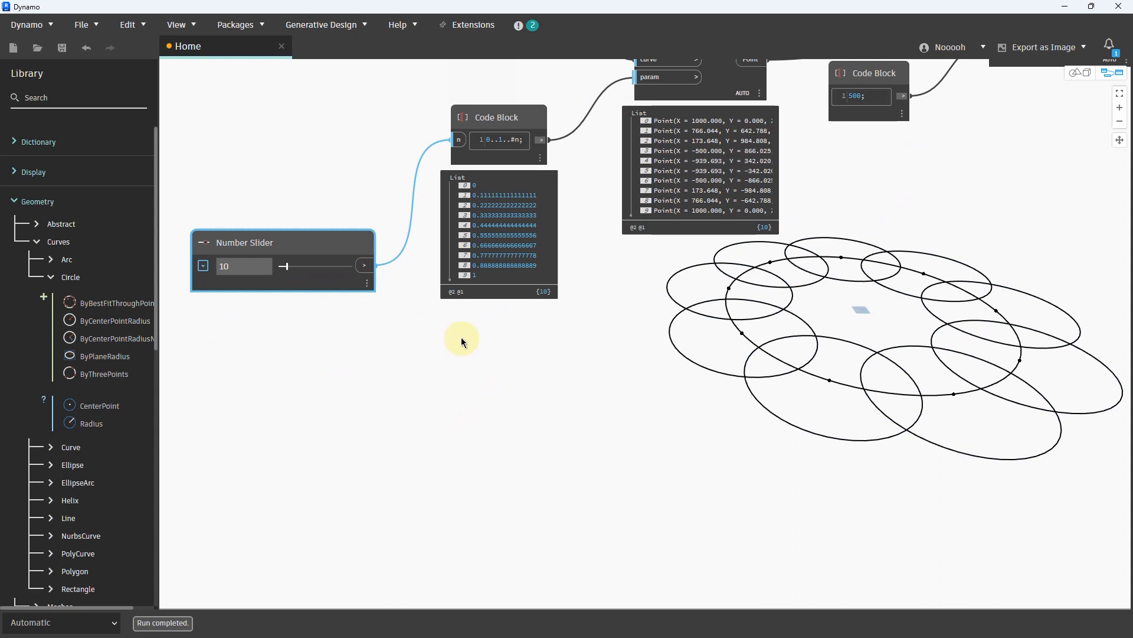
Step: Create a Code Block below the 0..1..#n block's list preview with the range expression 0..#n..간격
double_click(494, 356)
scroll(491, 364, up, 2)
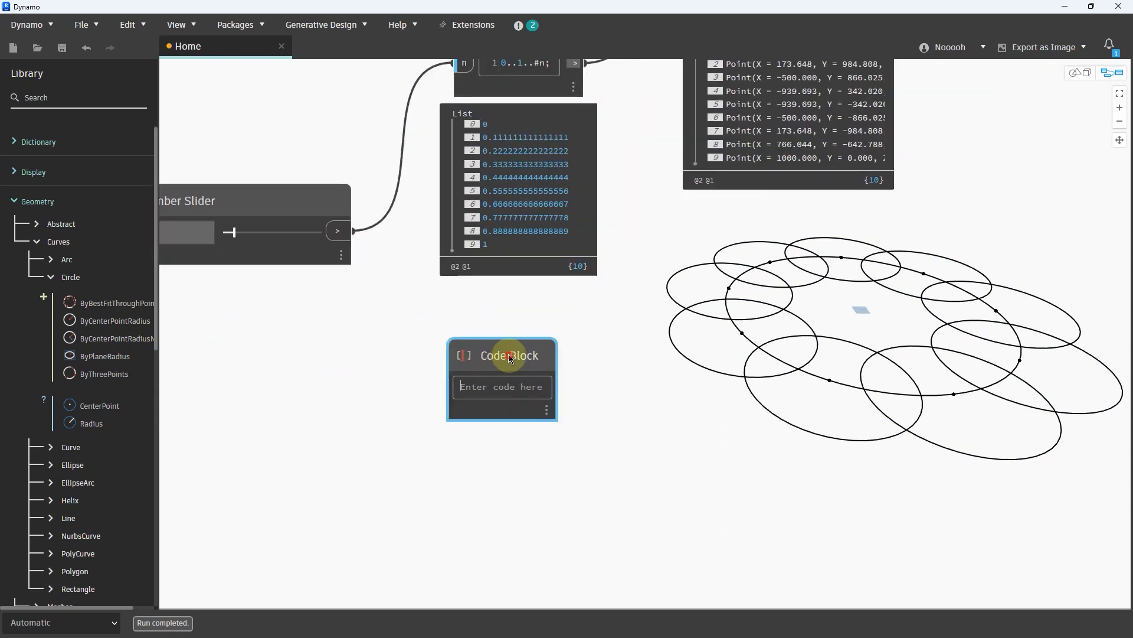
drag(492, 365, 503, 361)
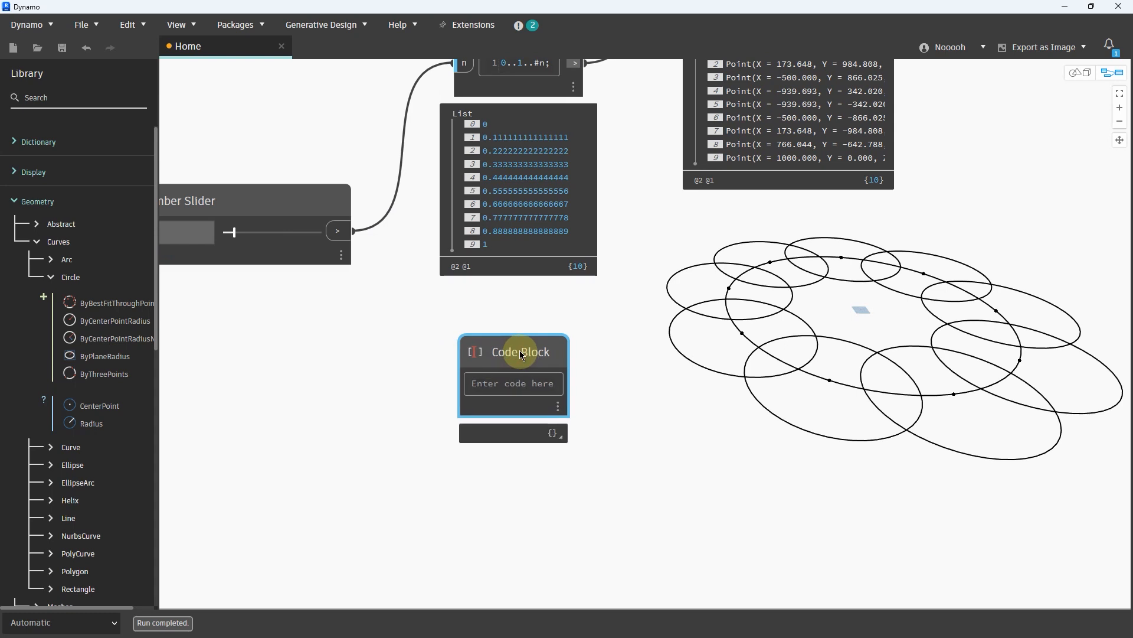
click(511, 381)
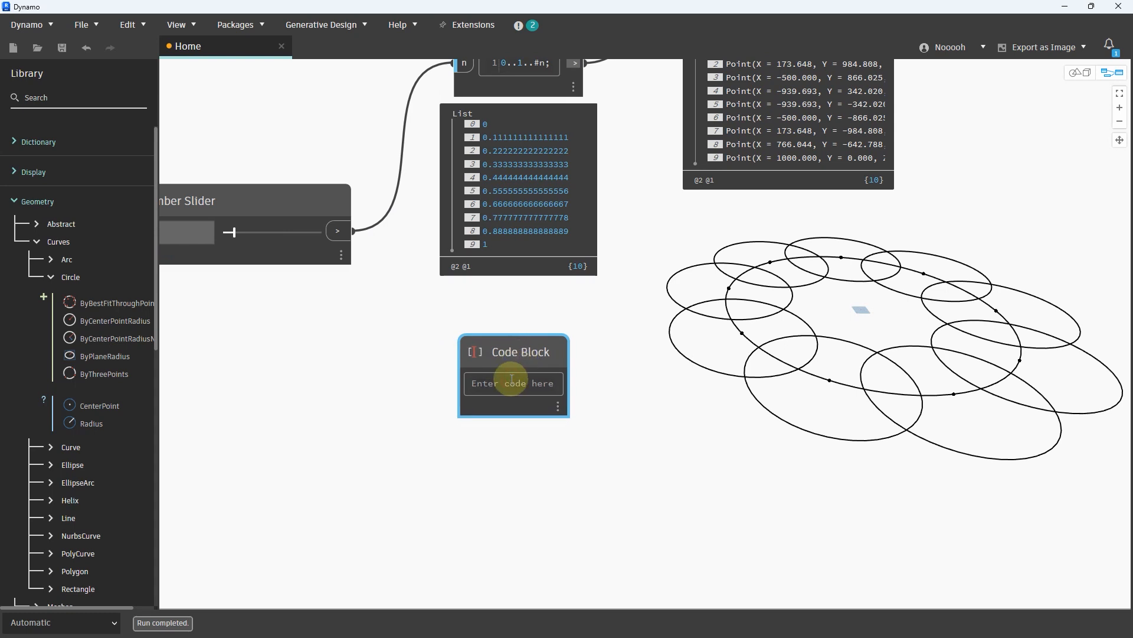
text(0..#n)
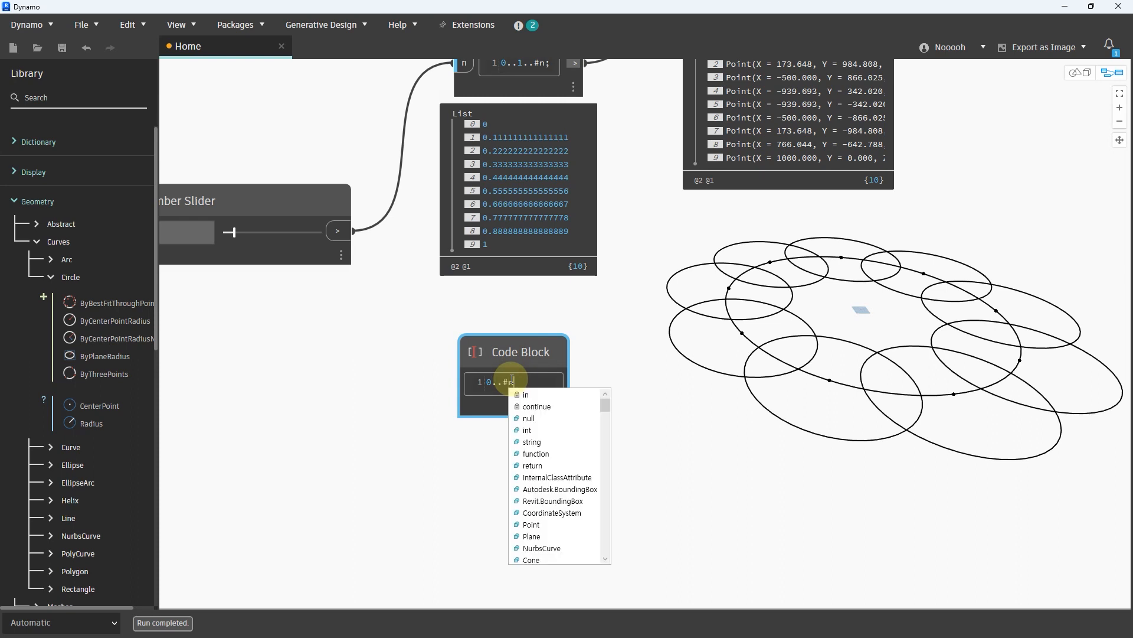
text(..)
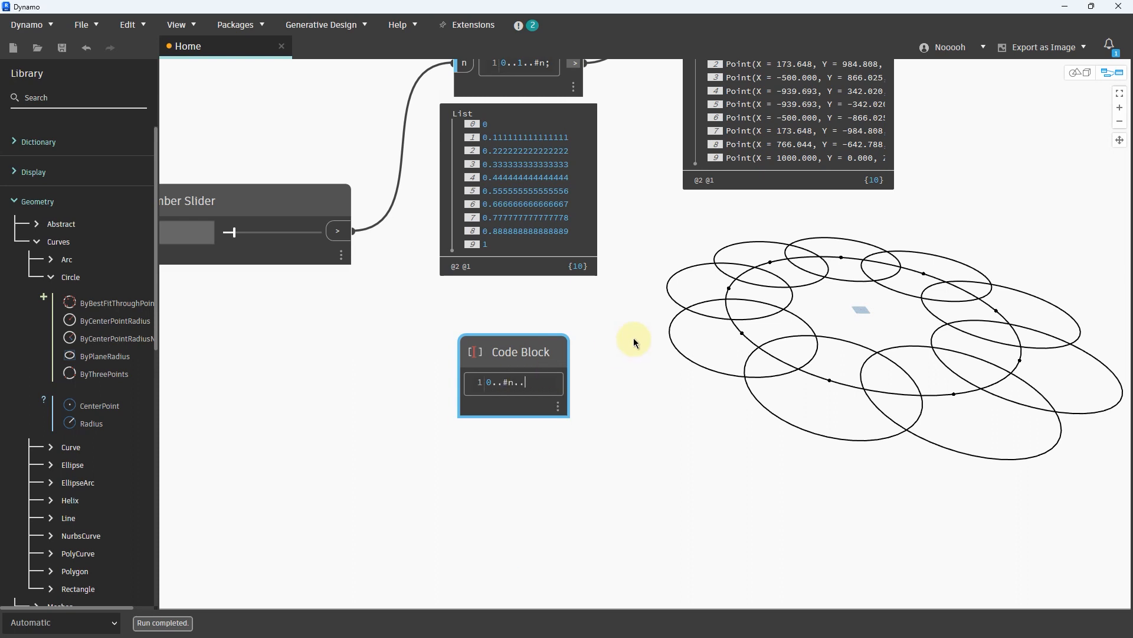
text(간격)
click(633, 337)
Step: Connect the Number Slider output to the n input of the 0..#n..간격 Code Block
middle_drag(396, 359, 455, 352)
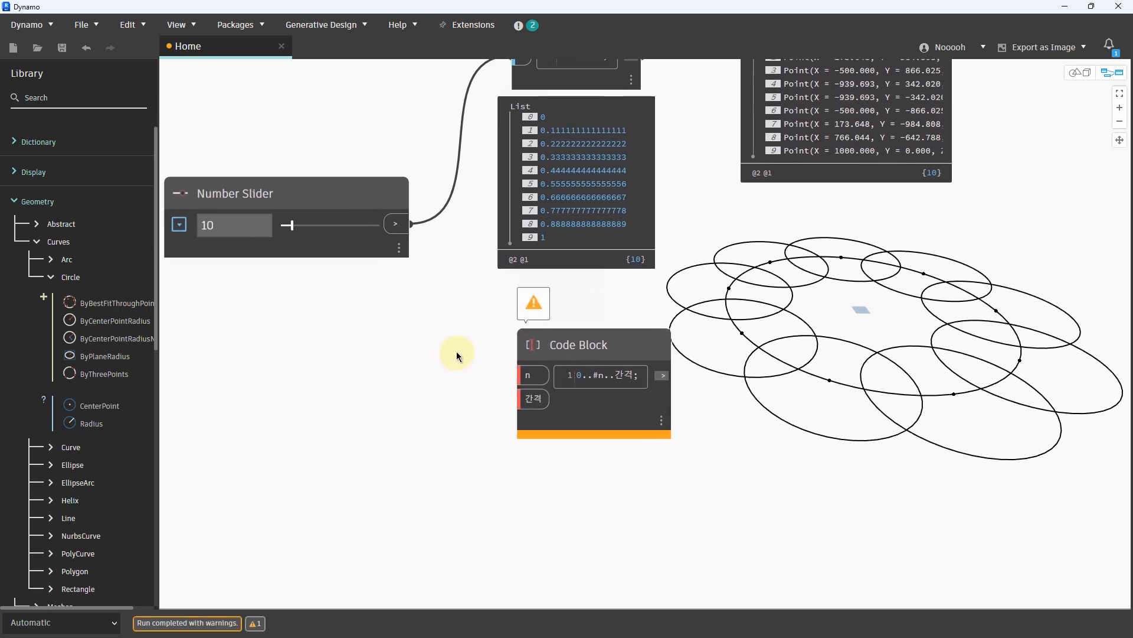
click(399, 224)
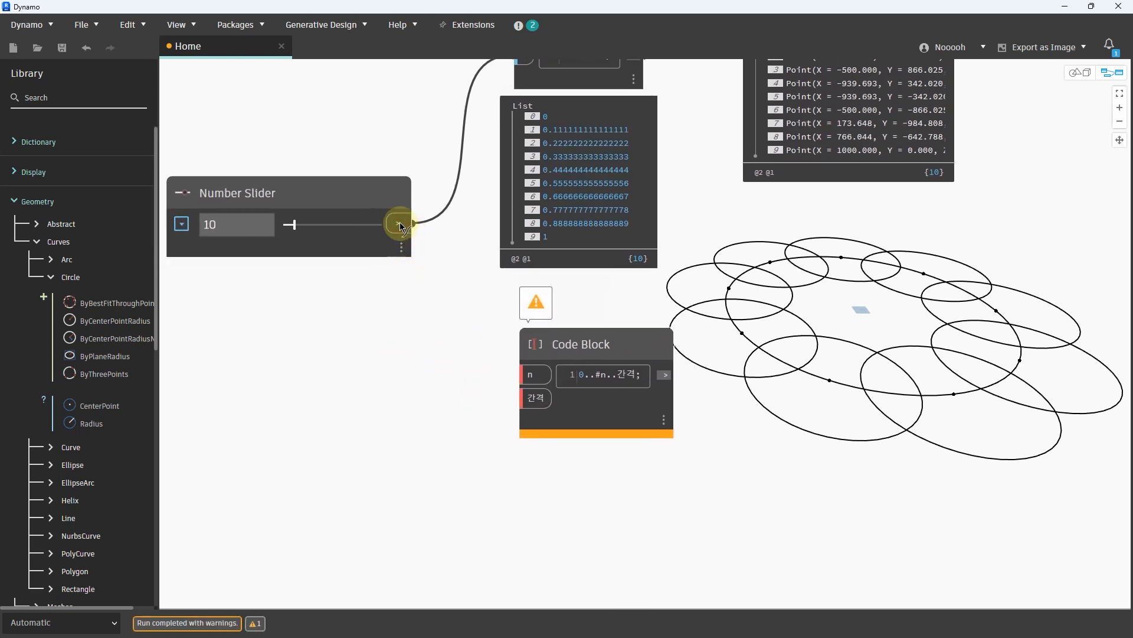
click(525, 373)
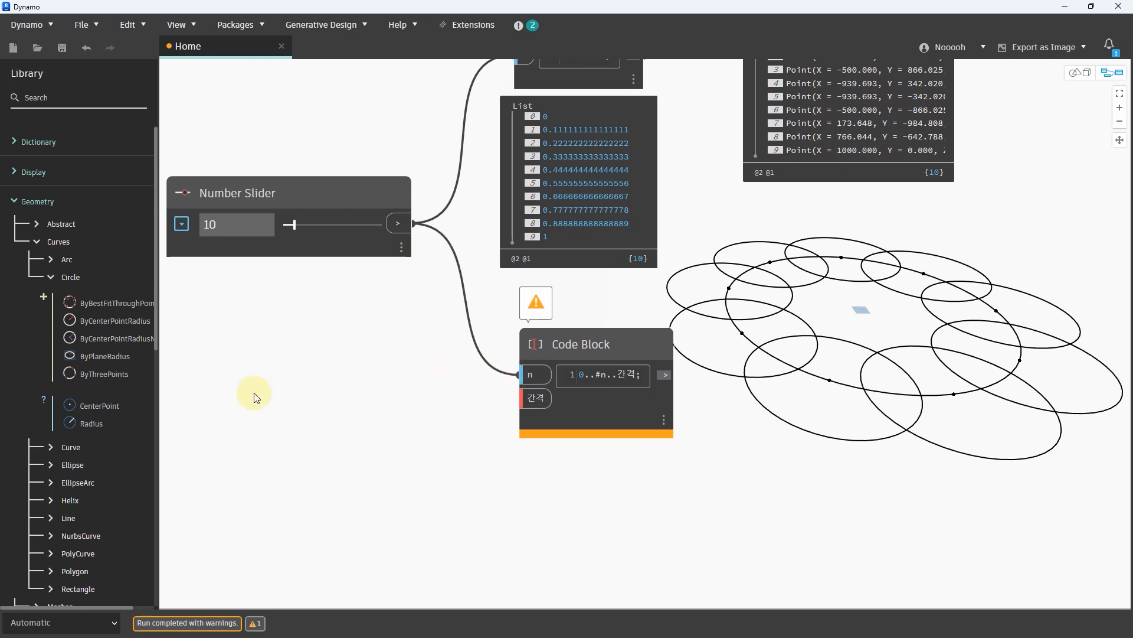
Step: Feed a new Code Block containing 4000 into the 간격 input and keep the range block's output preview displayed
double_click(286, 392)
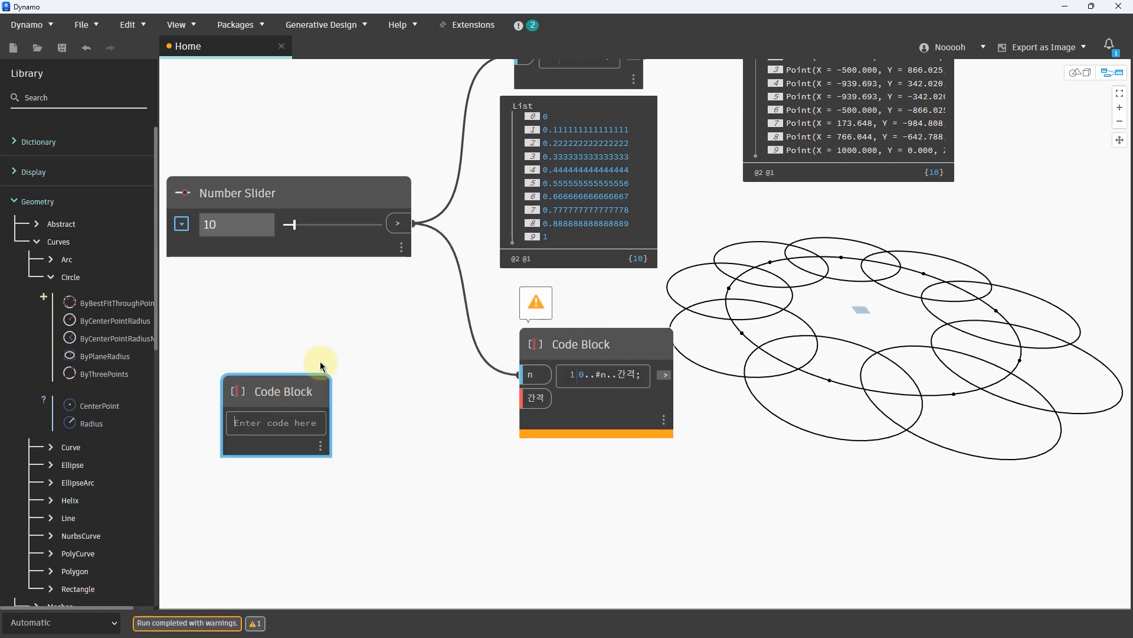
drag(286, 397, 319, 380)
click(314, 406)
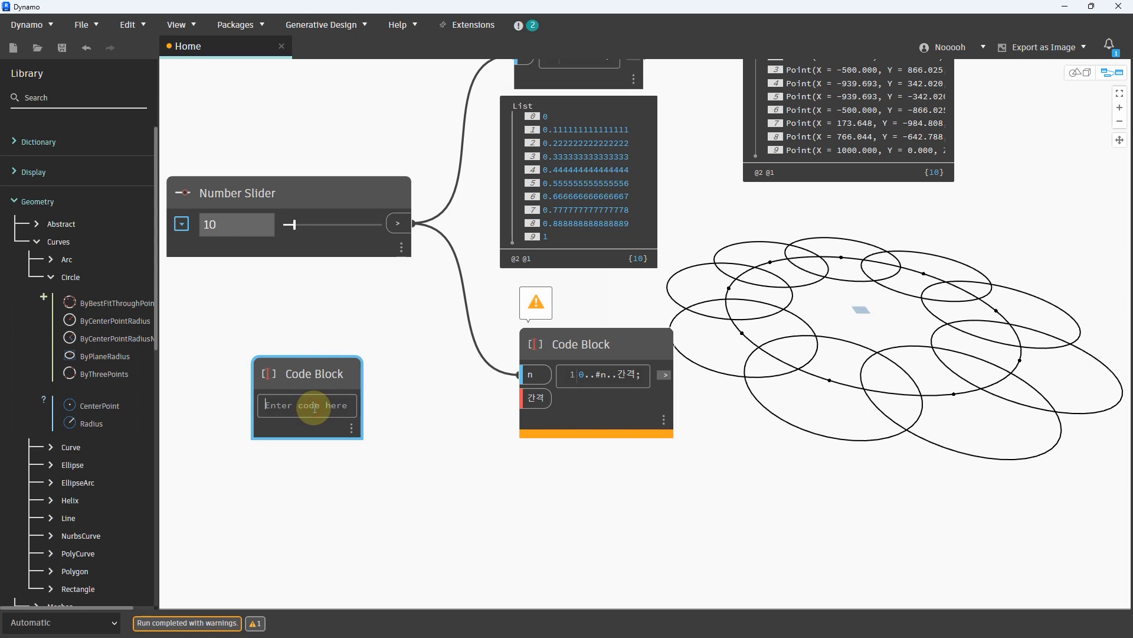
text(4000;)
click(413, 346)
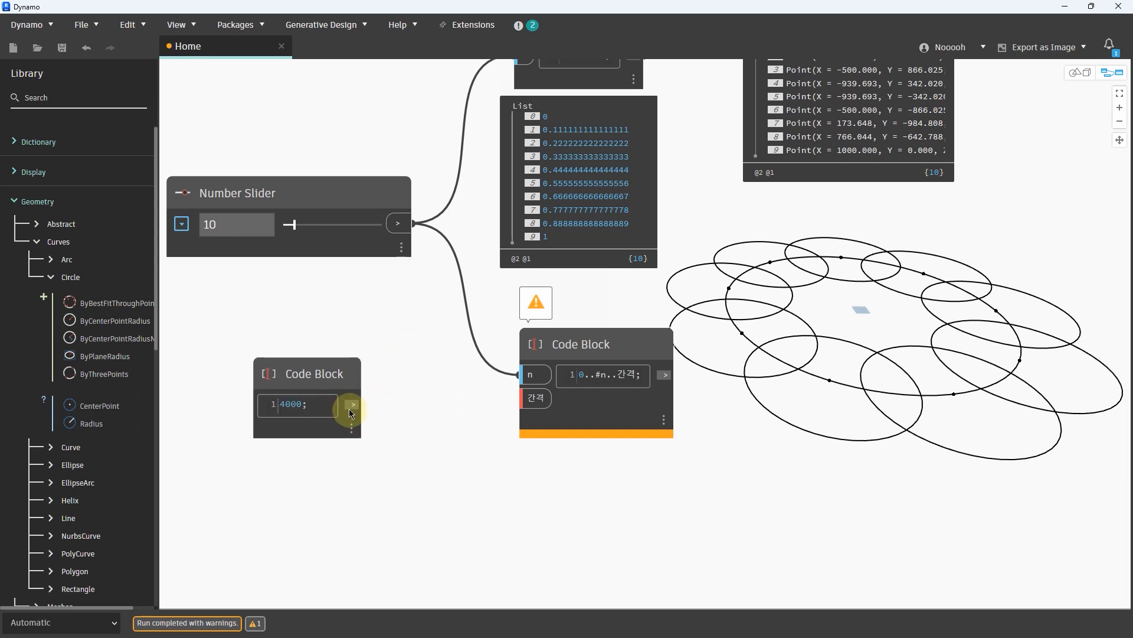
drag(353, 404, 519, 398)
click(653, 409)
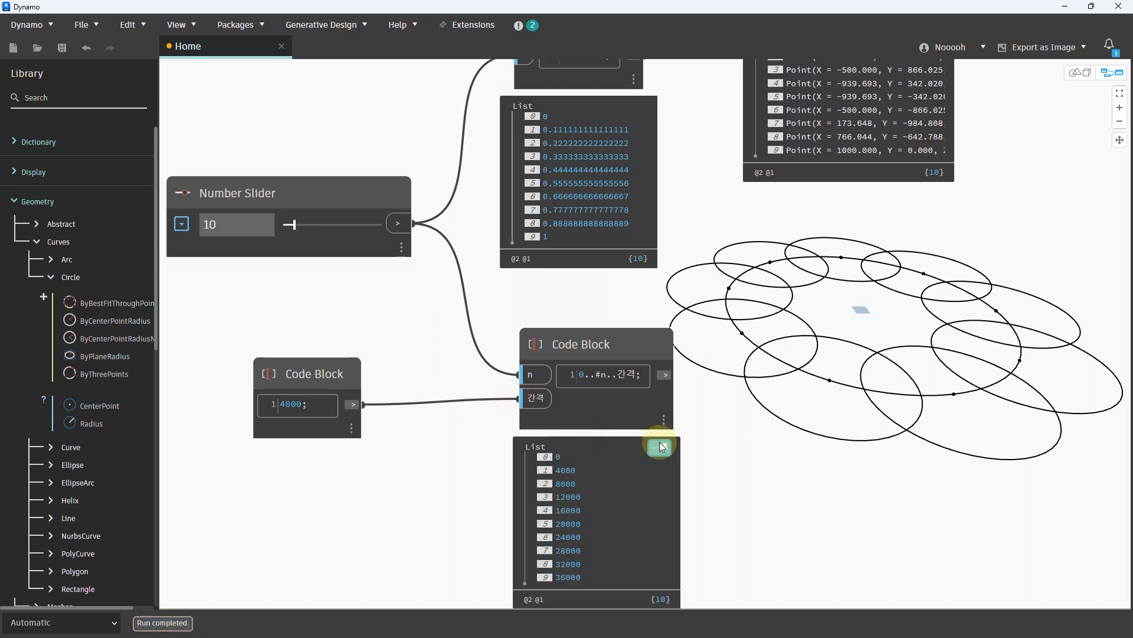
middle_drag(718, 452, 710, 398)
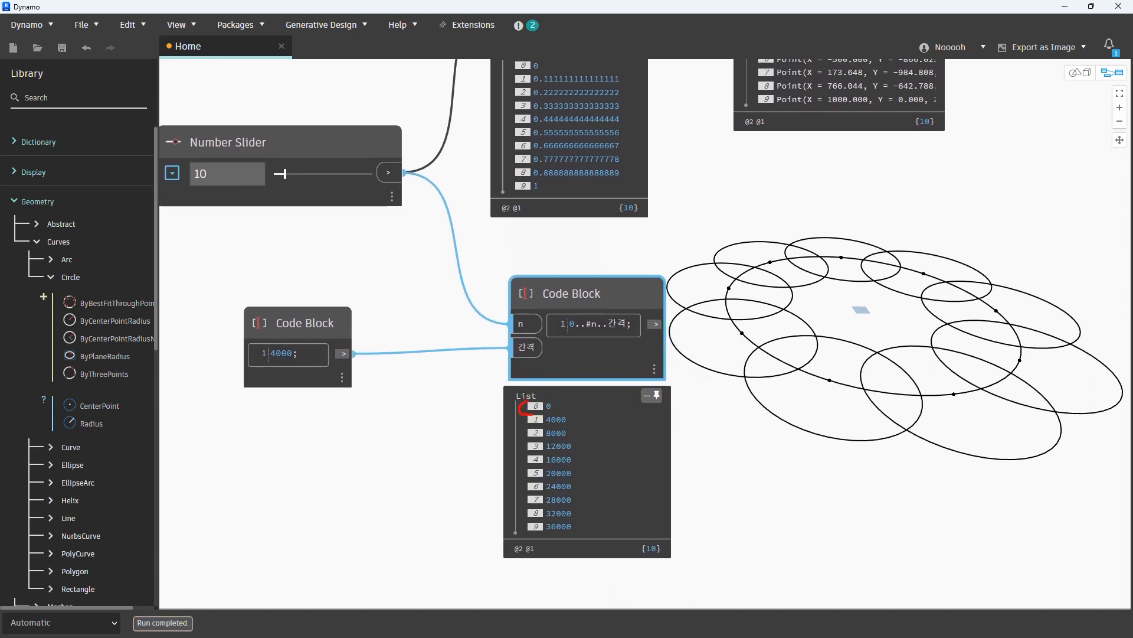
drag(527, 414, 516, 449)
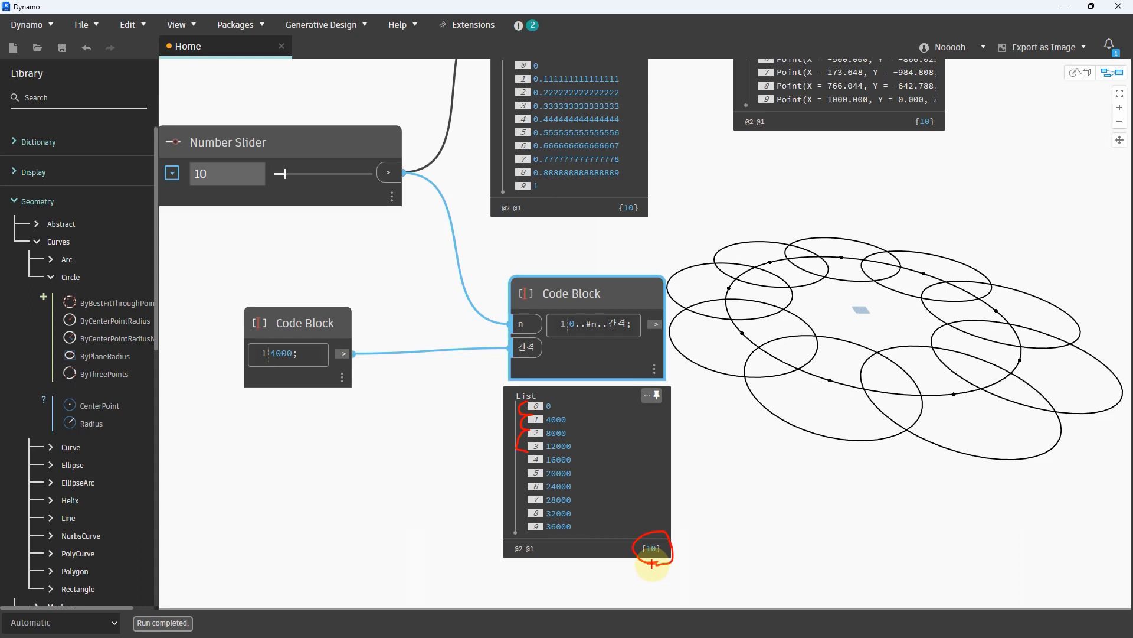
key(Escape)
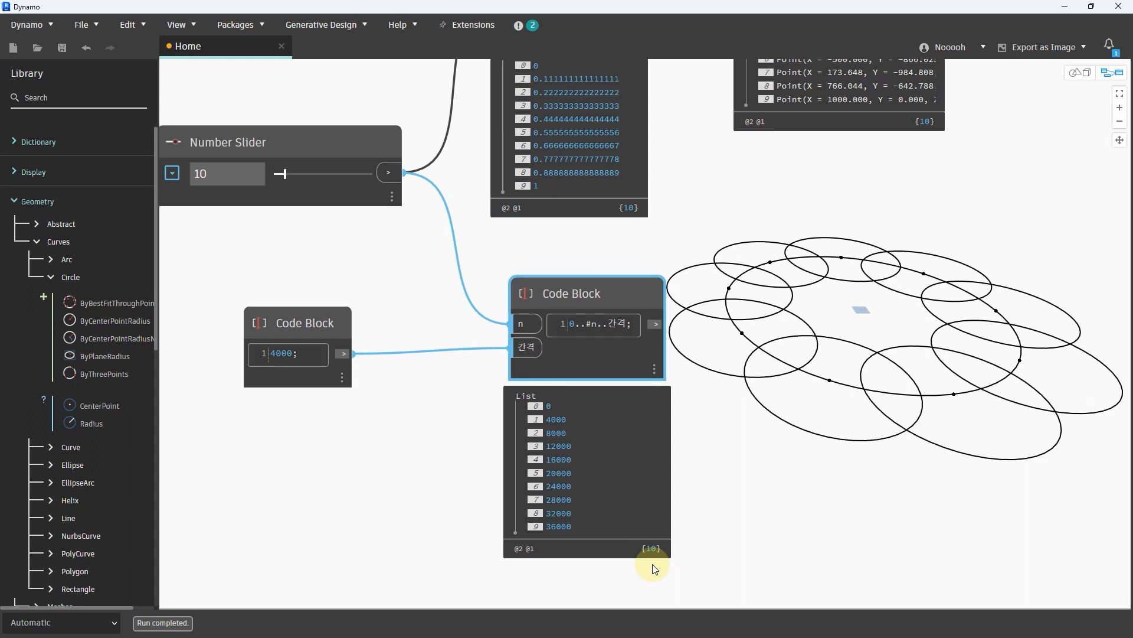
Step: Move the 0..#n..간격 Code Block slightly closer to the 4000 Code Block
scroll(820, 474, down, 1)
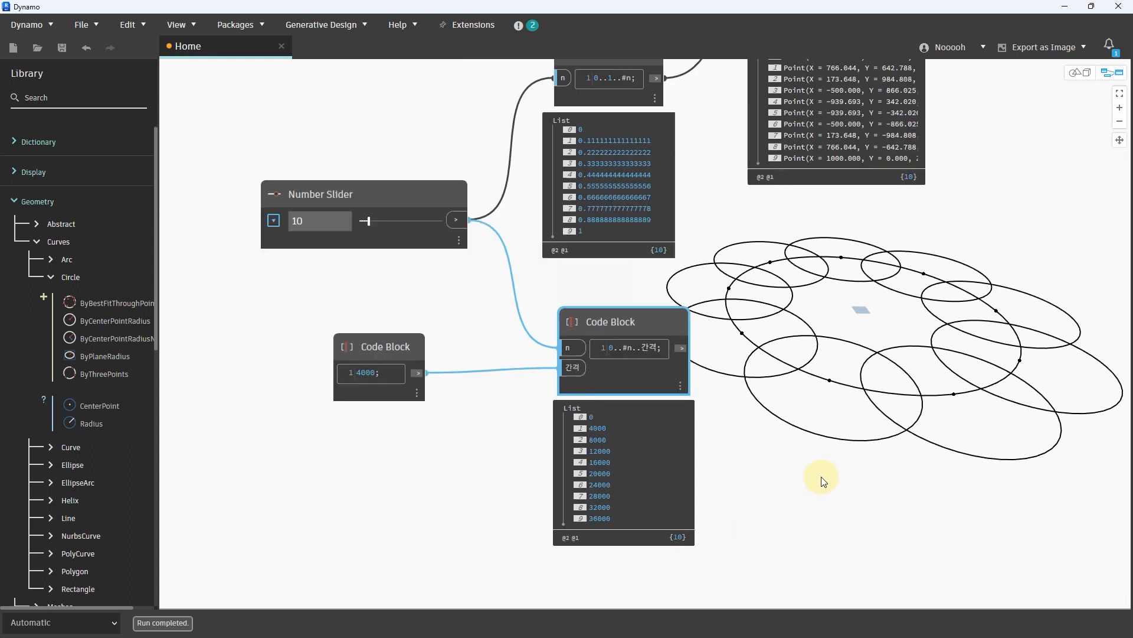
middle_drag(821, 474, 731, 486)
drag(525, 334, 513, 333)
Step: Add a Geometry.Translate node with xTranslation, yTranslation and zTranslation inputs to the graph
middle_drag(703, 363, 646, 379)
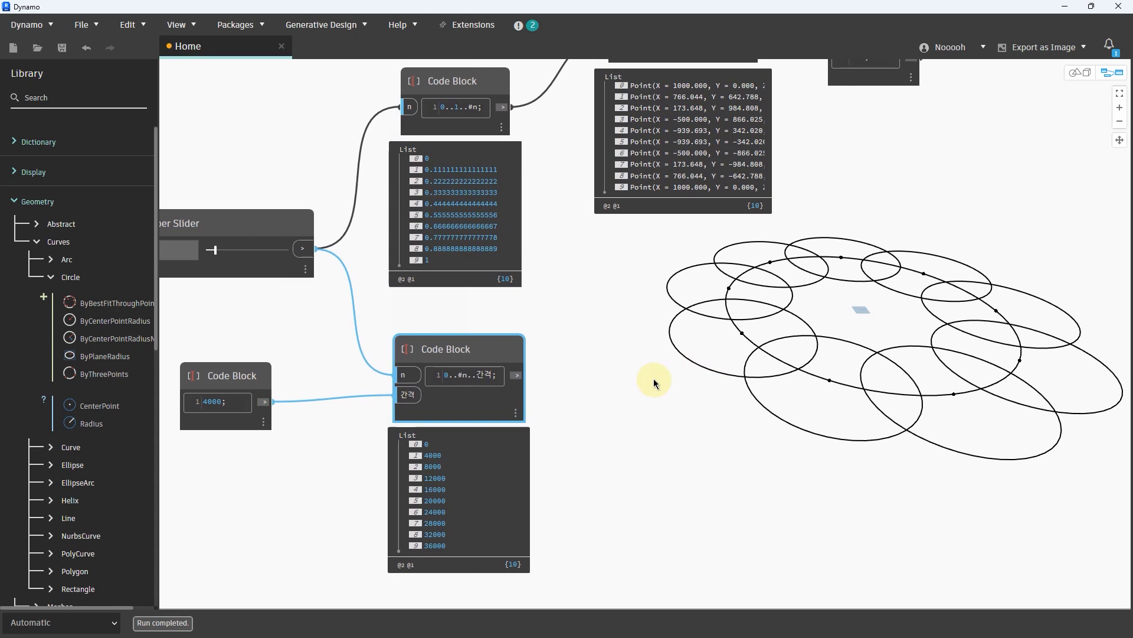
scroll(654, 378, down, 1)
middle_drag(759, 365, 665, 414)
click(619, 141)
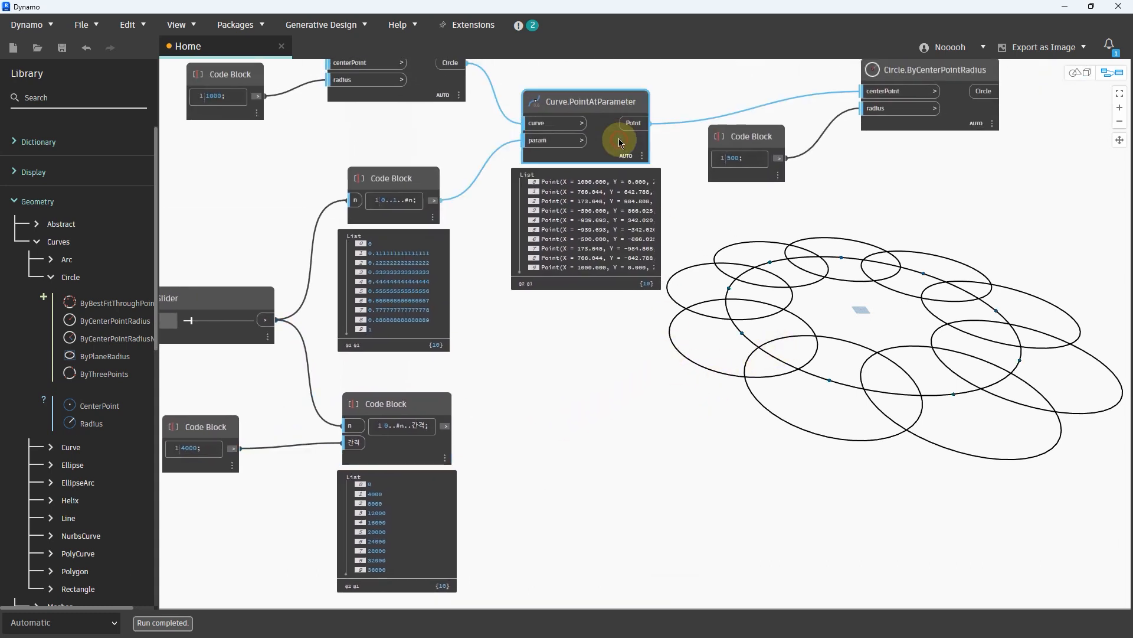
right_click(661, 359)
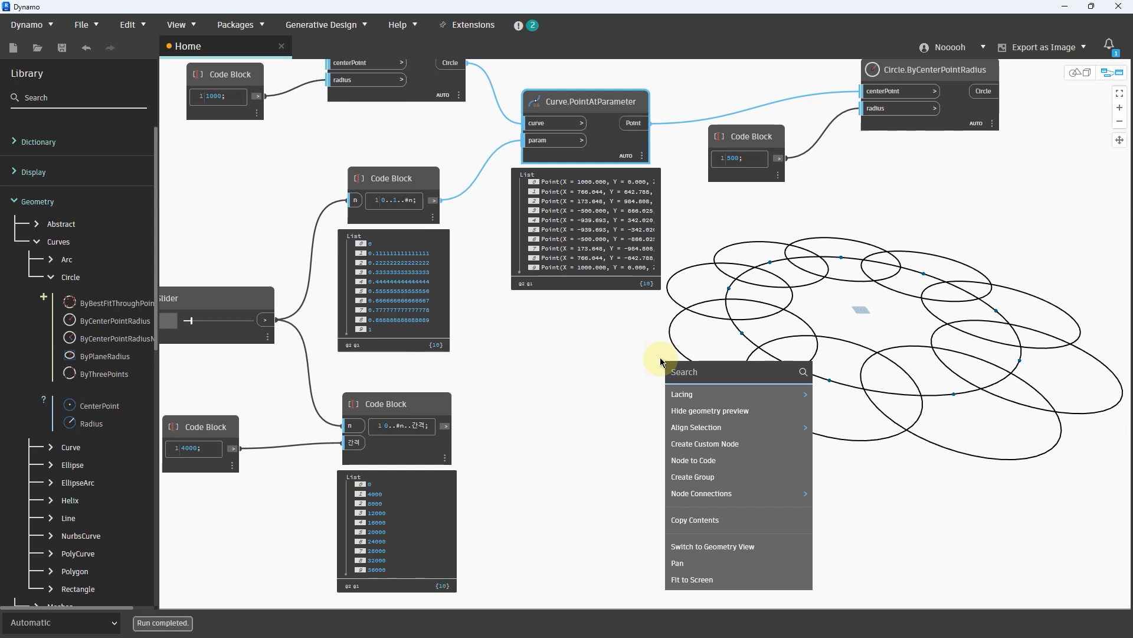
text(tra)
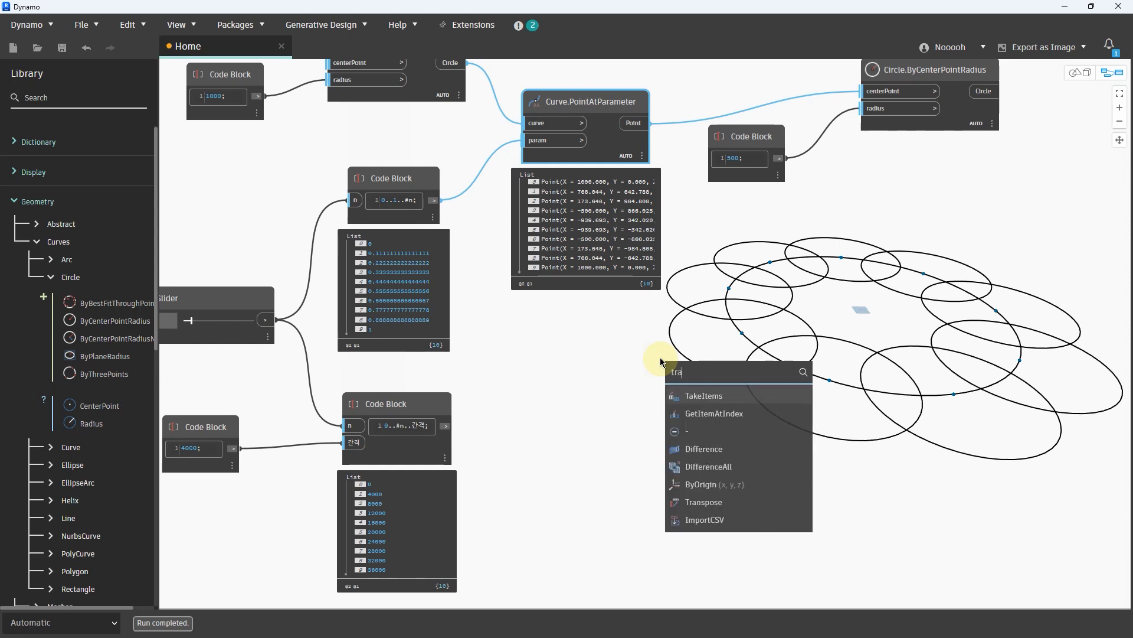
text(ns)
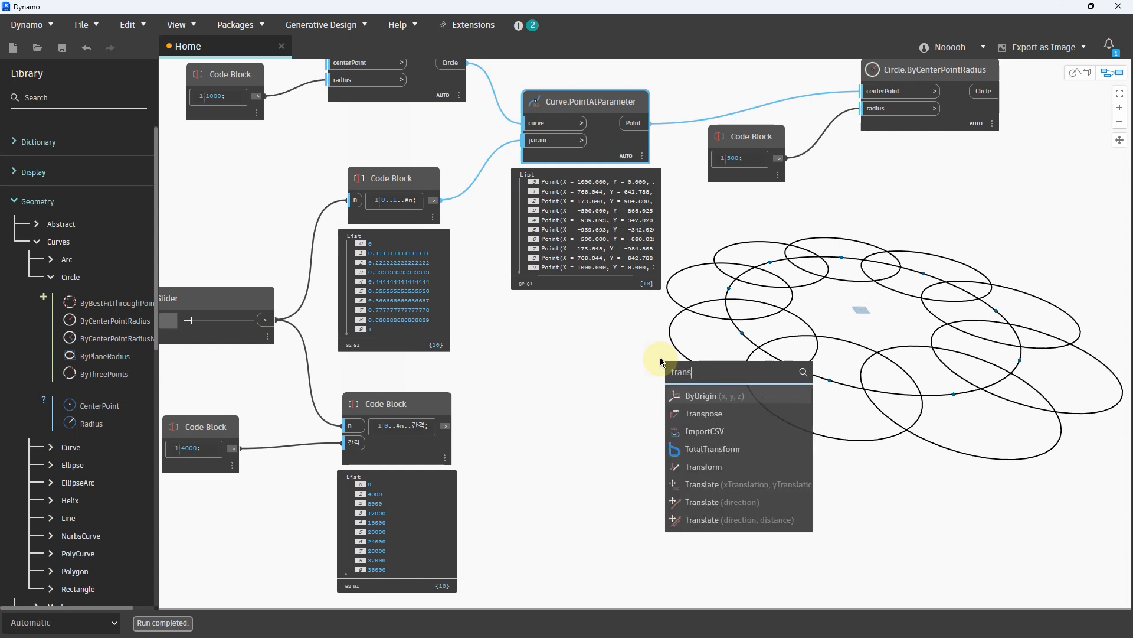
click(755, 491)
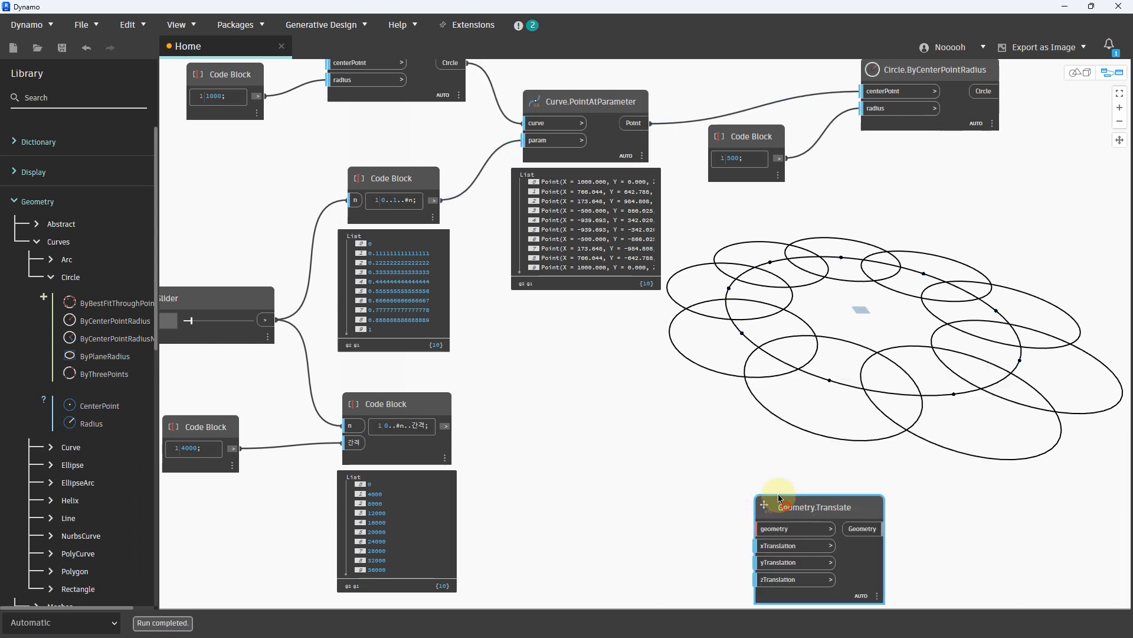
Step: Place Geometry.Translate below Curve.PointAtParameter, feeding its geometry input from Point and zTranslation from the 0..#n..간격 Code Block
drag(778, 498, 723, 363)
drag(651, 123, 738, 386)
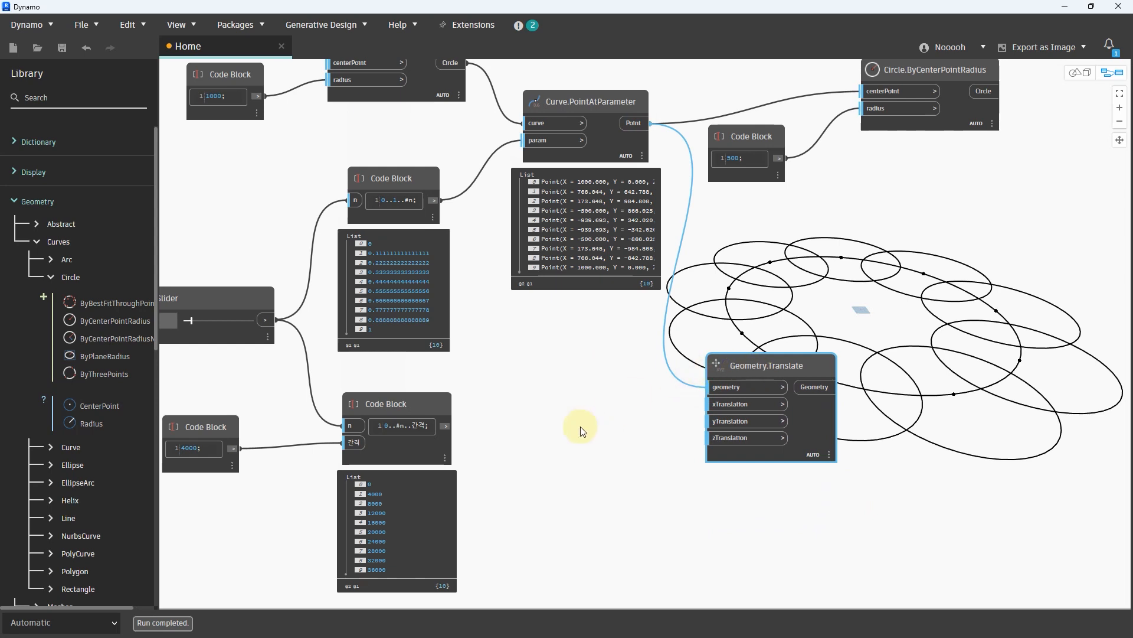
drag(445, 425, 710, 435)
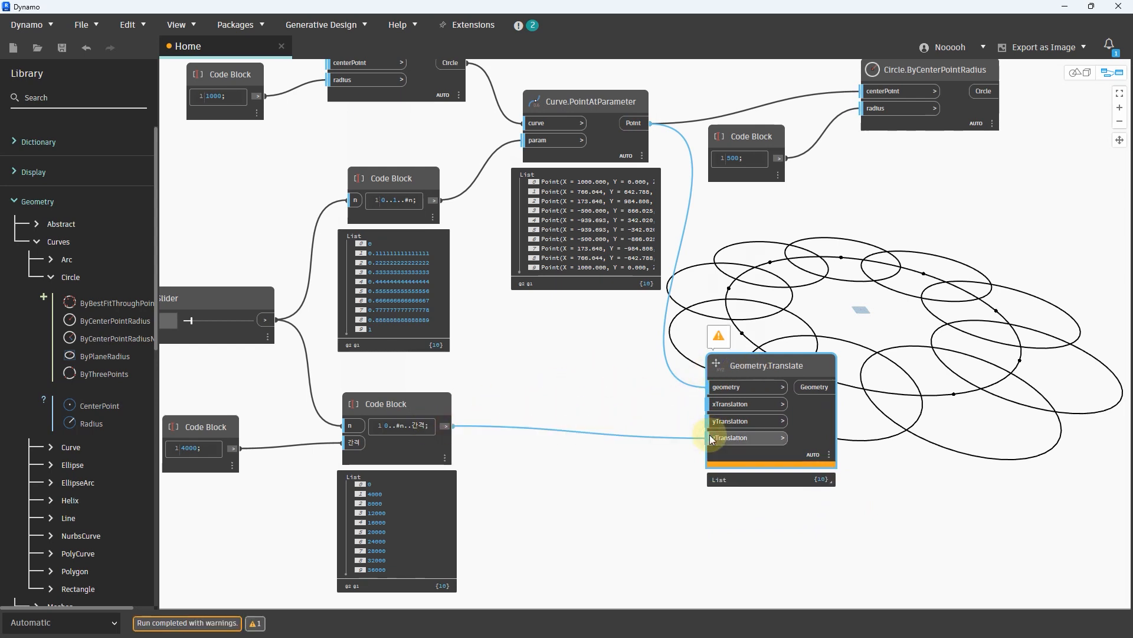
Step: Examine how the translated points are stacked vertically in the 3D geometry preview
click(1080, 73)
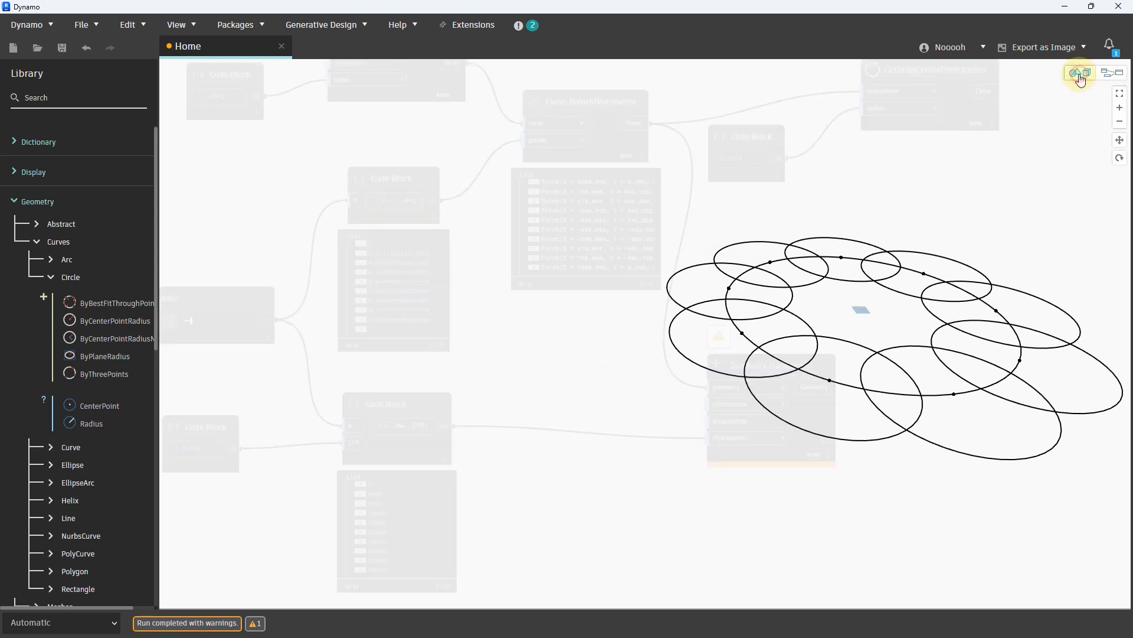
scroll(665, 437, down, 5)
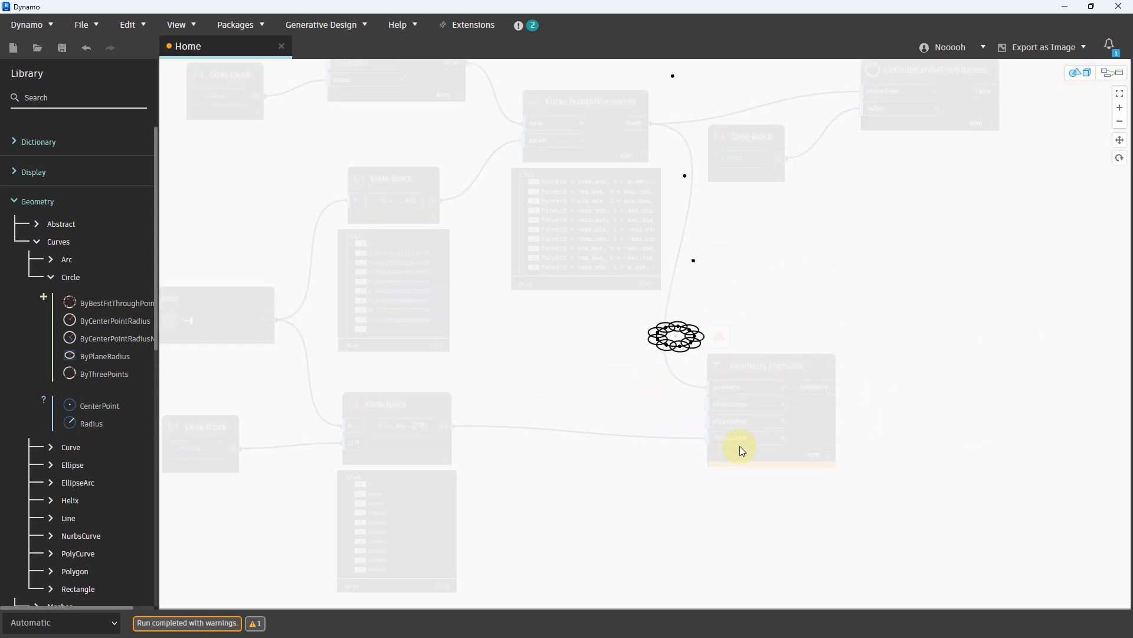
mouse_move(754, 319)
right_down()
mouse_move(802, 435)
mouse_move(809, 425)
mouse_move(802, 402)
mouse_move(739, 389)
right_up()
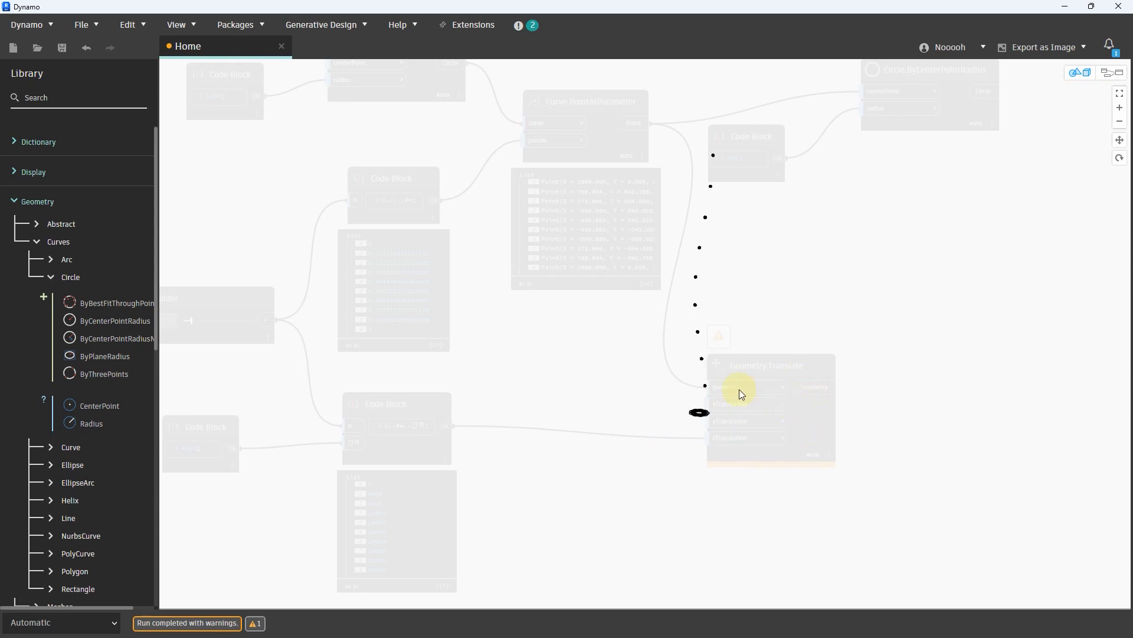
key(ctrl+2)
drag(713, 392, 702, 423)
drag(692, 328, 715, 358)
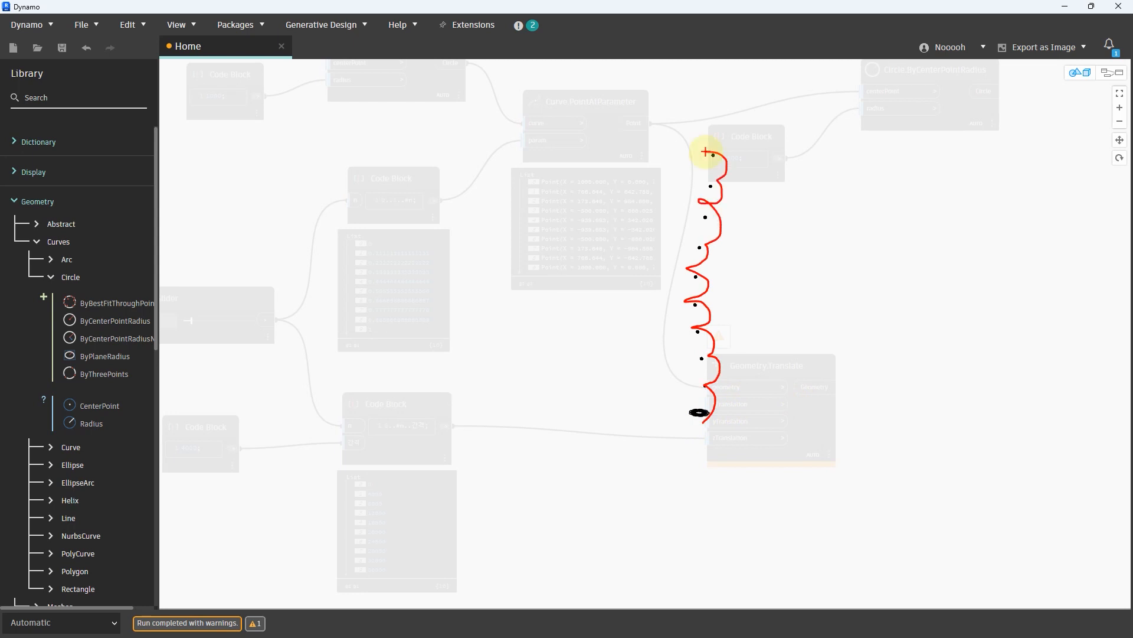
key(e)
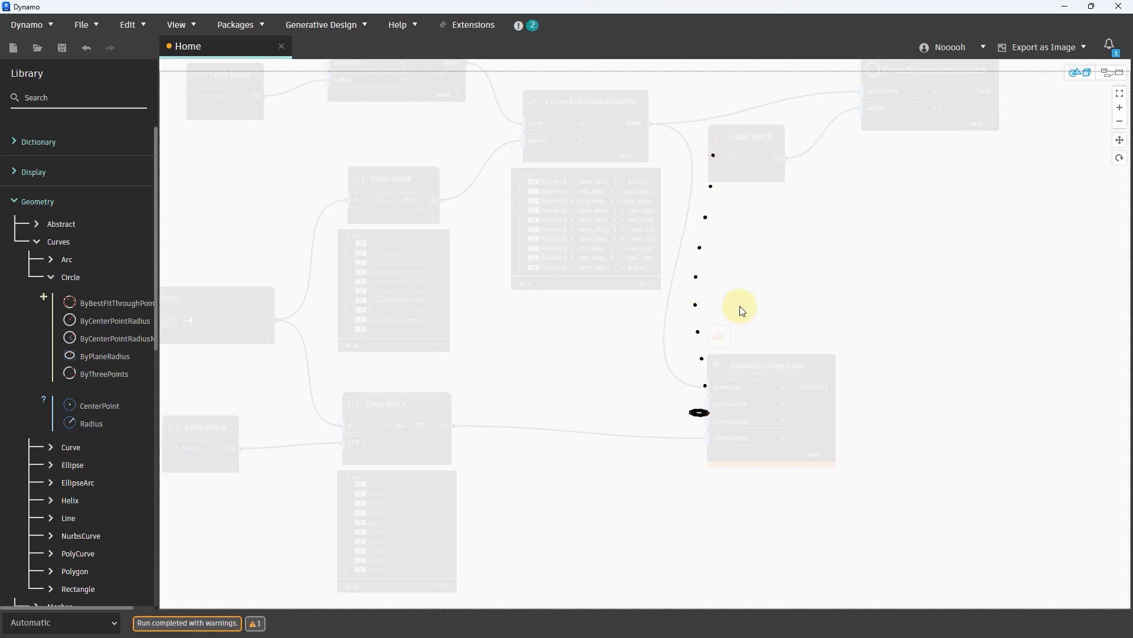
key(Escape)
Step: Connect the Geometry.Translate output to the centerPoint of the second Circle.ByCenterPointRadius and rearrange these nodes with the 500 Code Block
drag(778, 373, 774, 283)
middle_drag(838, 243, 748, 316)
drag(837, 150, 918, 145)
drag(690, 208, 769, 213)
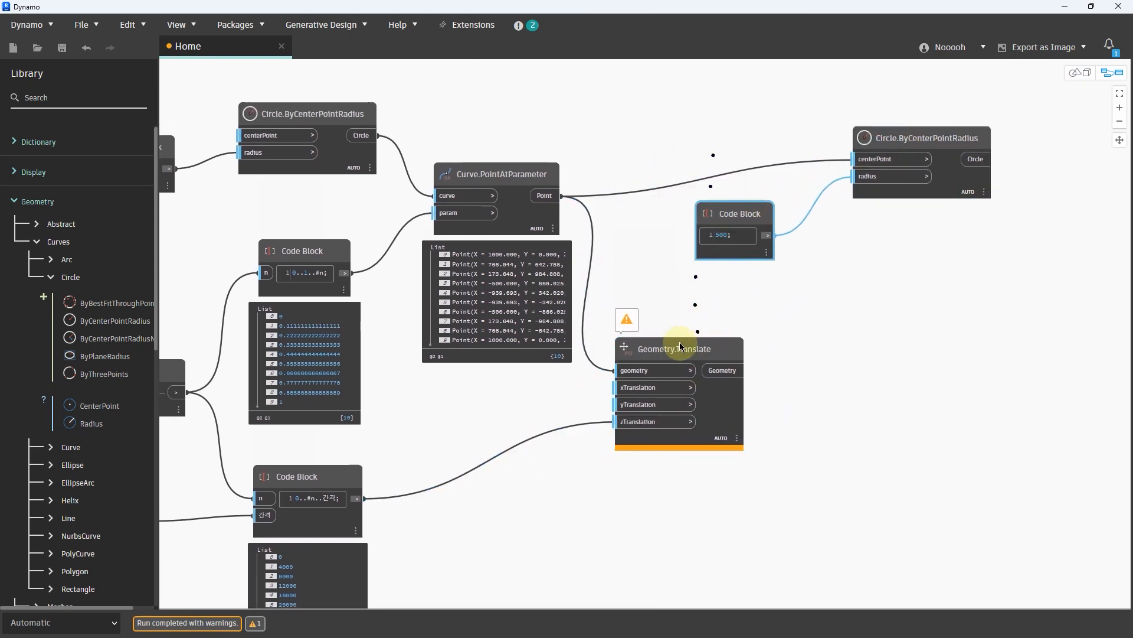
drag(675, 348, 643, 345)
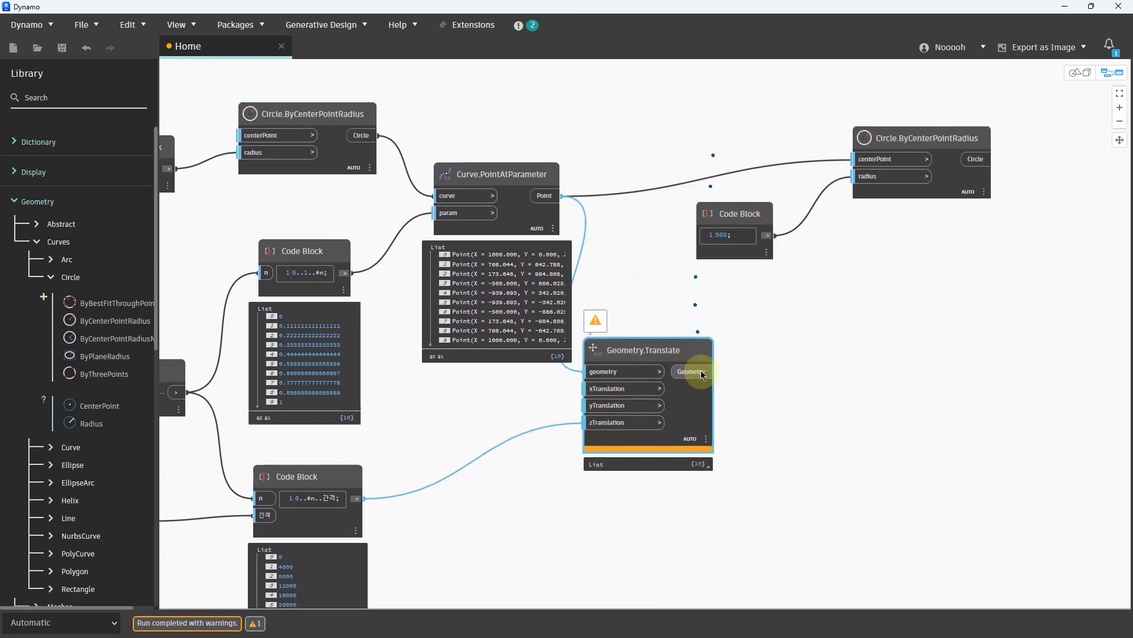
click(701, 373)
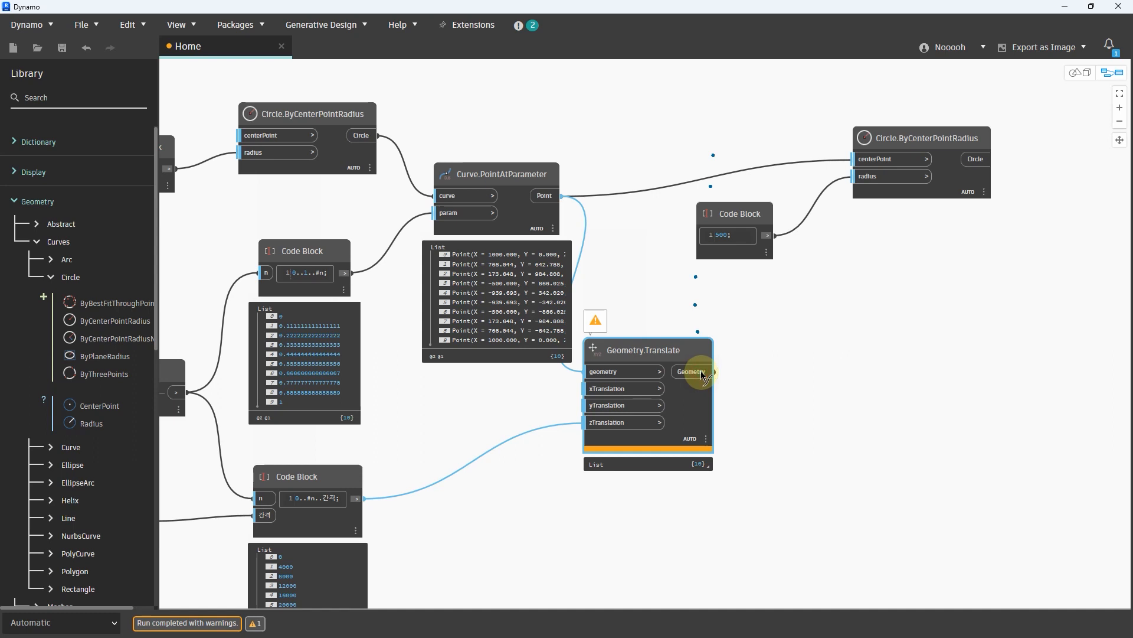
click(860, 161)
drag(895, 140, 896, 202)
drag(753, 220, 768, 245)
Step: Set the radius Code Block of the second Circle.ByCenterPointRadius to 5000
middle_drag(764, 192, 761, 294)
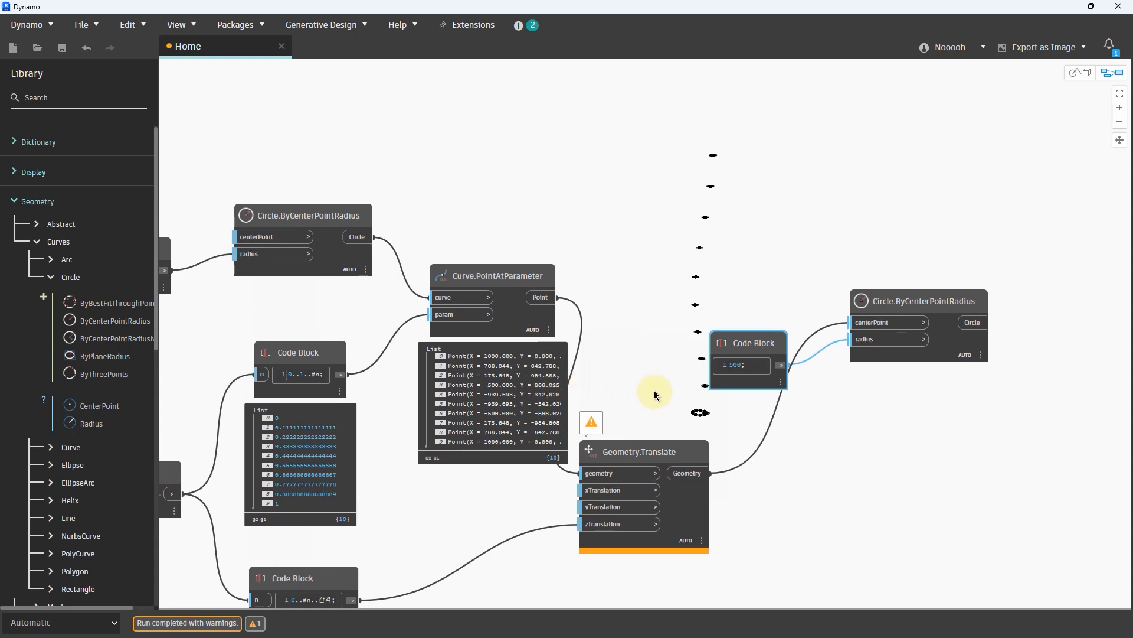
scroll(746, 402, up, 2)
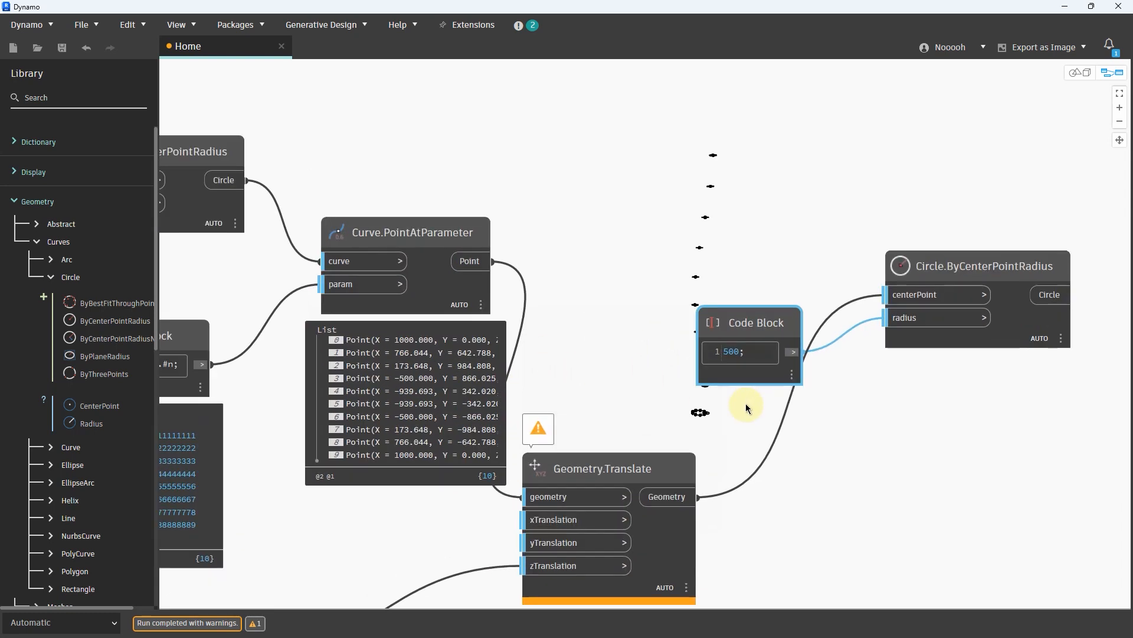
click(729, 352)
double_click(730, 352)
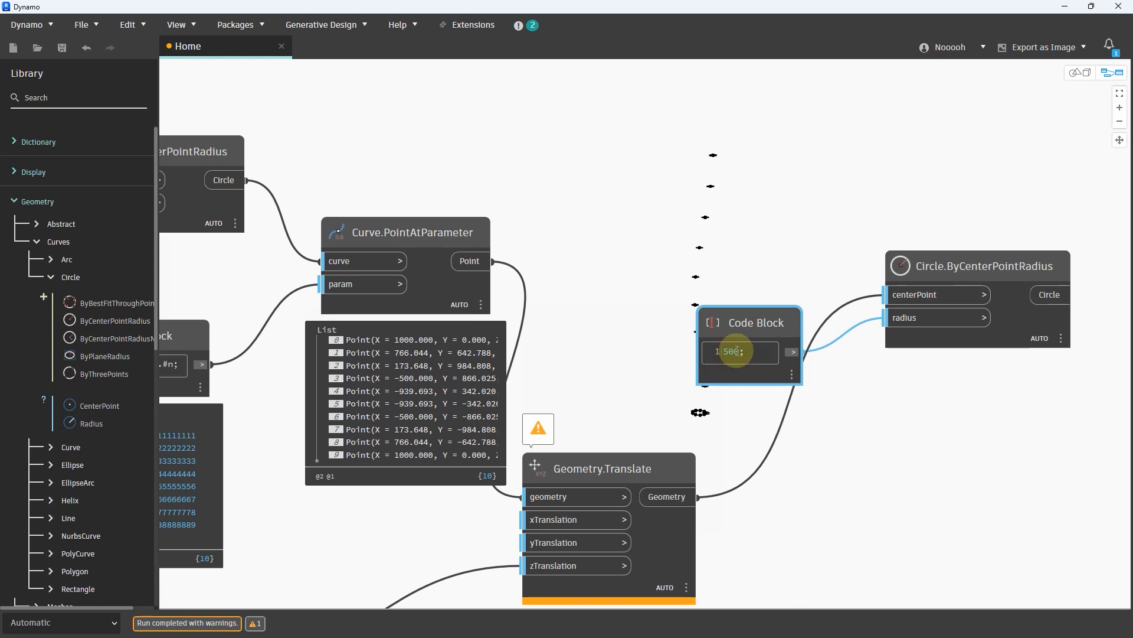
text(5000)
click(803, 264)
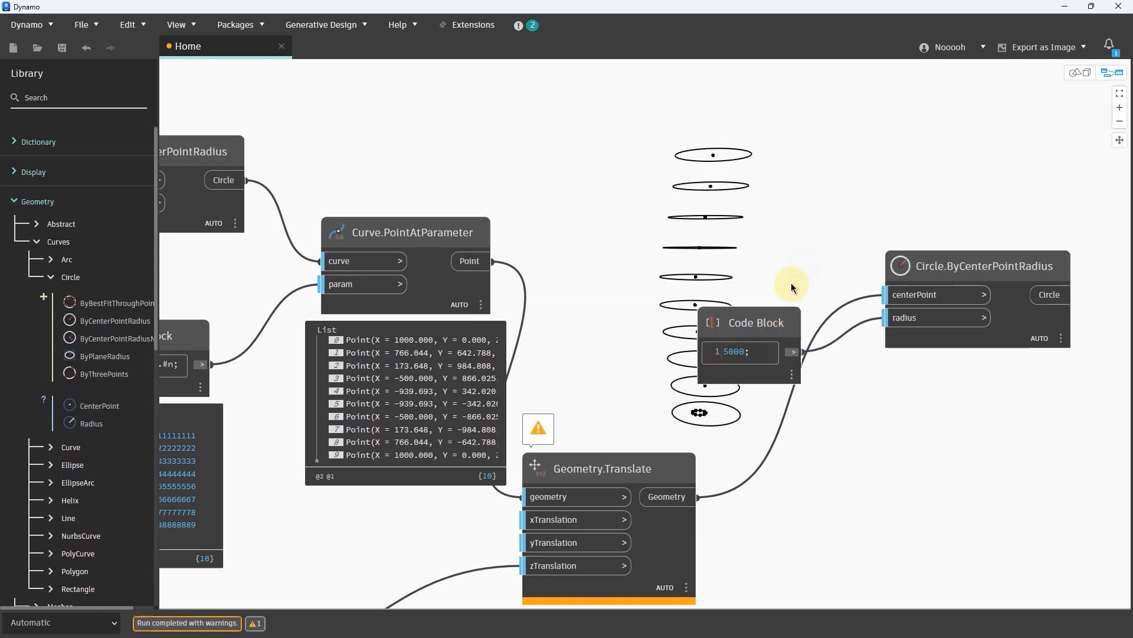
Step: Inspect the stacked floor circles and the small base circle in the 3D geometry preview
key(ctrl+b)
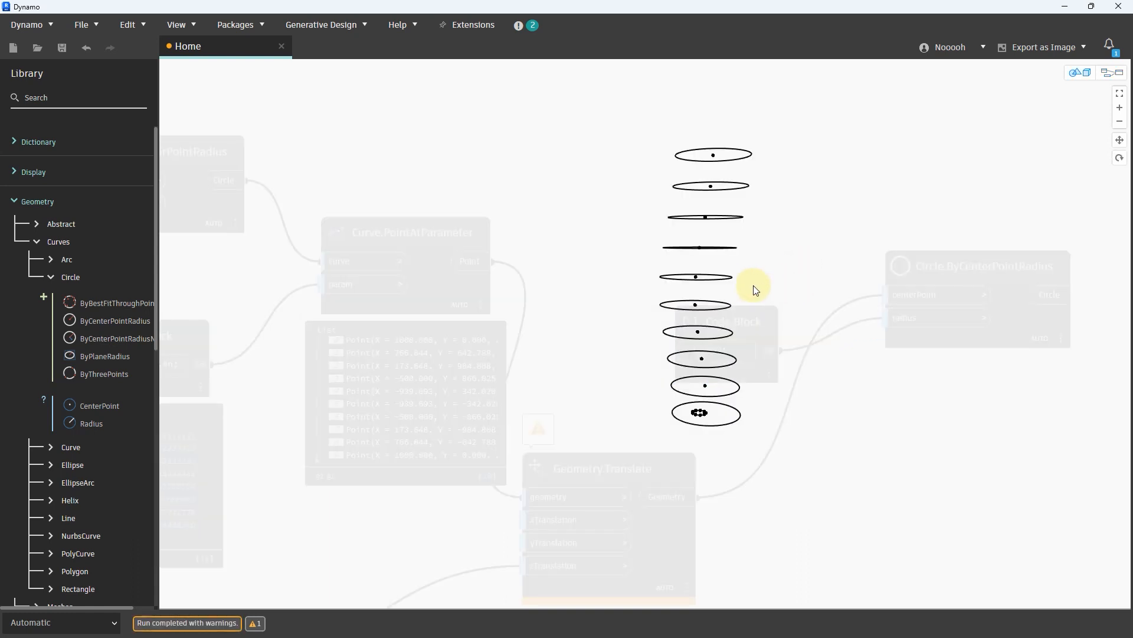
right_drag(747, 288, 746, 307)
scroll(721, 424, up, 5)
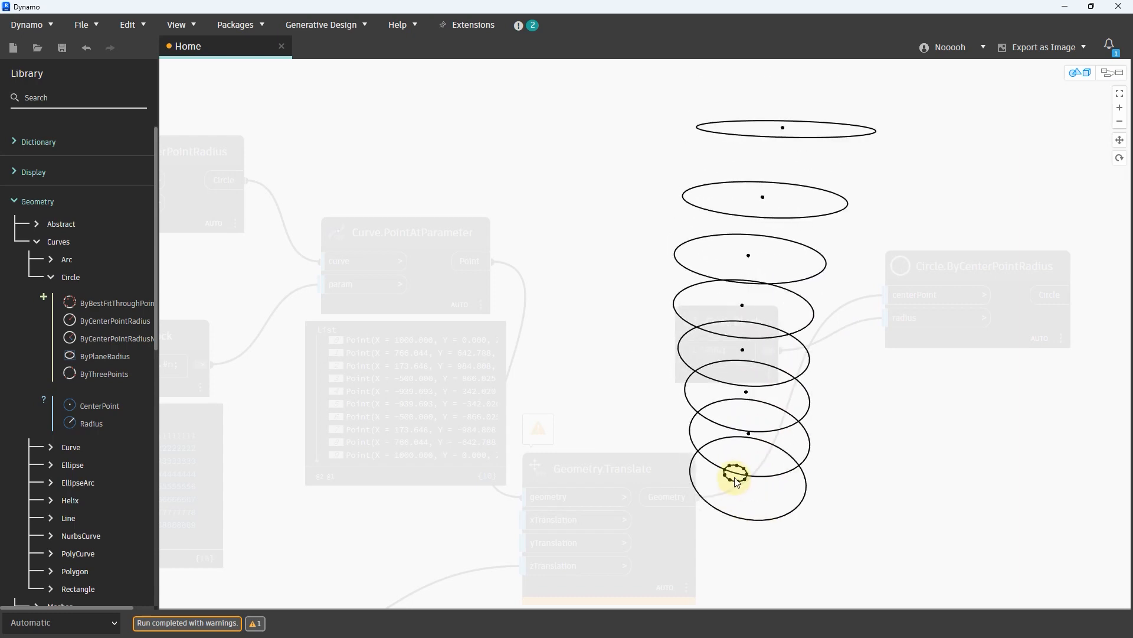
middle_drag(734, 476, 710, 391)
scroll(710, 397, up, 3)
key(ctrl+b)
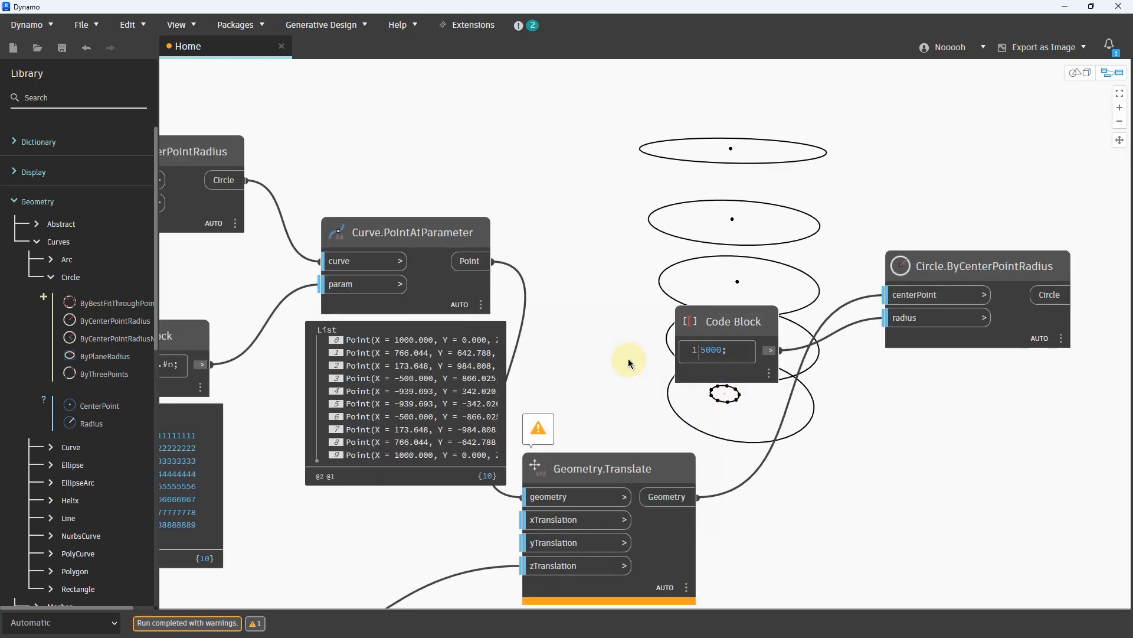
Step: Turn off the geometry preview of the base Circle.ByCenterPointRadius node with radius 1000
scroll(628, 359, down, 3)
scroll(519, 260, up, 2)
click(500, 253)
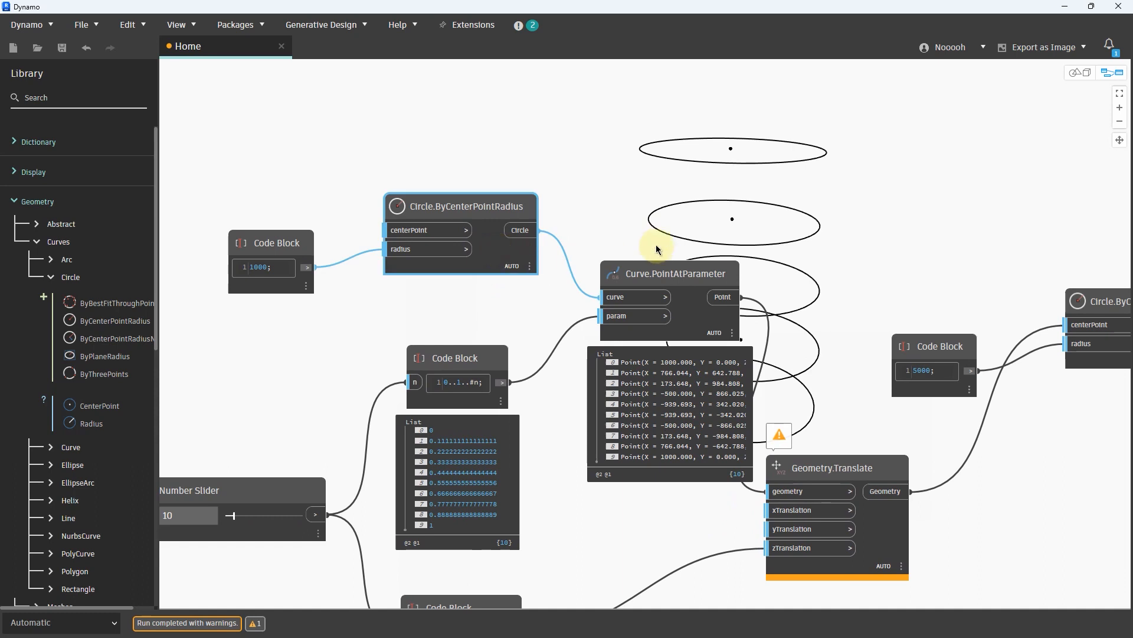
middle_drag(646, 253, 570, 342)
right_click(441, 346)
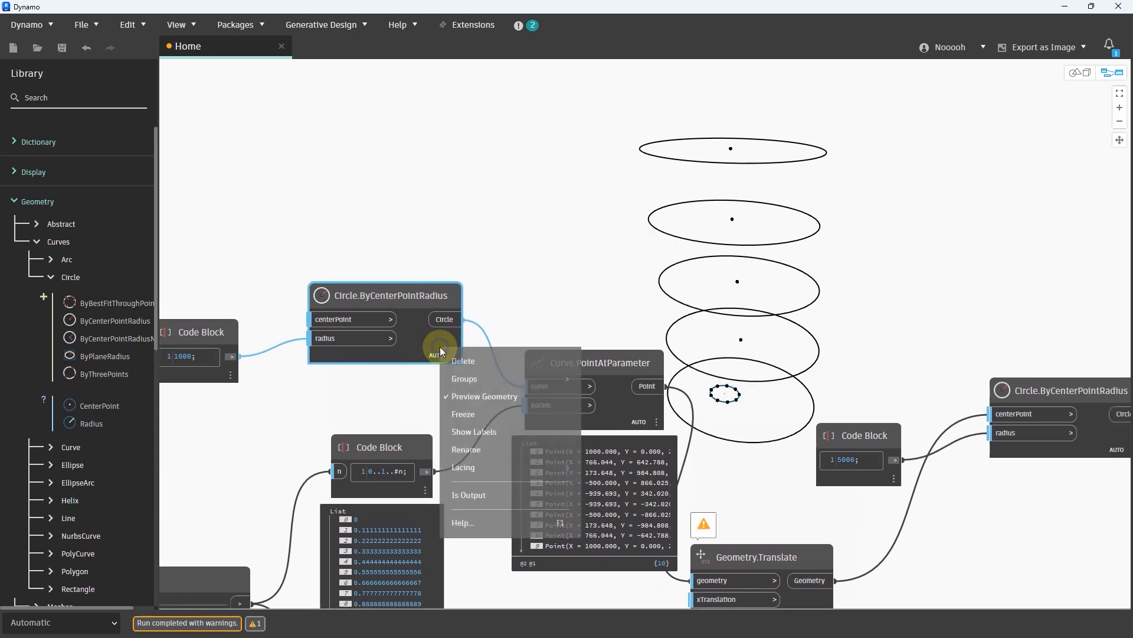
click(499, 399)
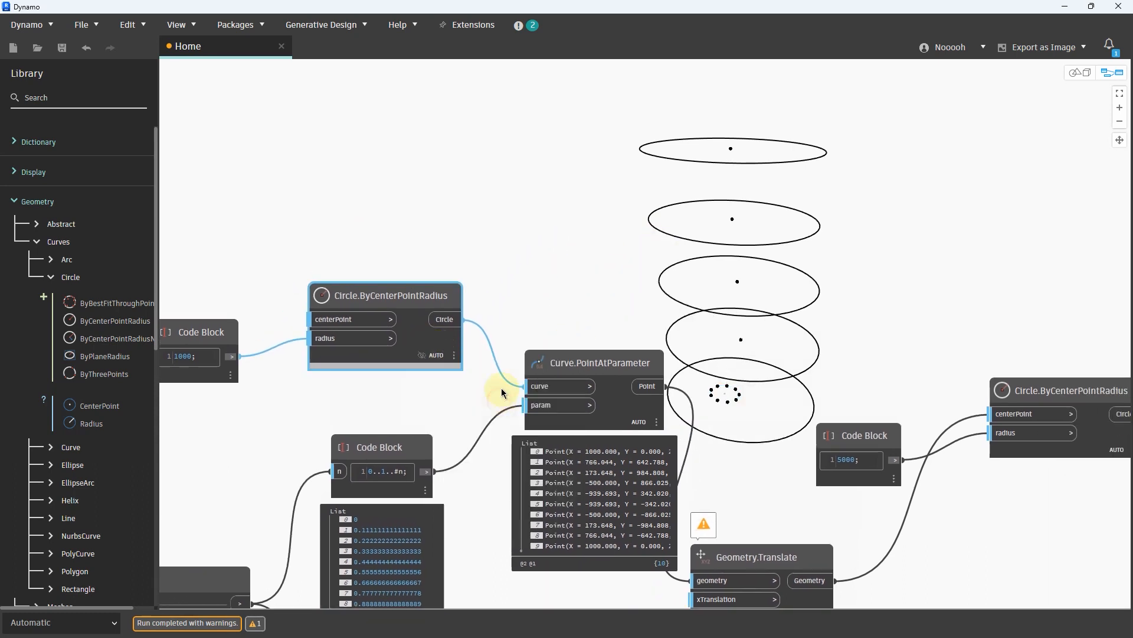
Step: Turn off the geometry preview of the Curve.PointAtParameter node
scroll(557, 367, up, 2)
middle_drag(783, 440, 733, 419)
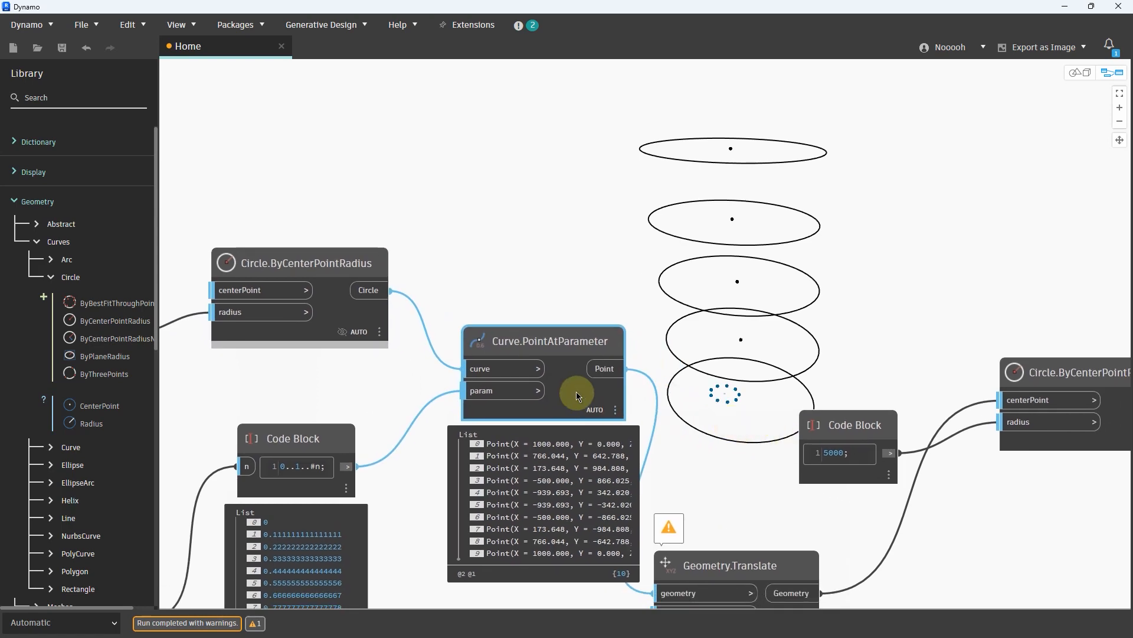
right_click(575, 390)
click(622, 440)
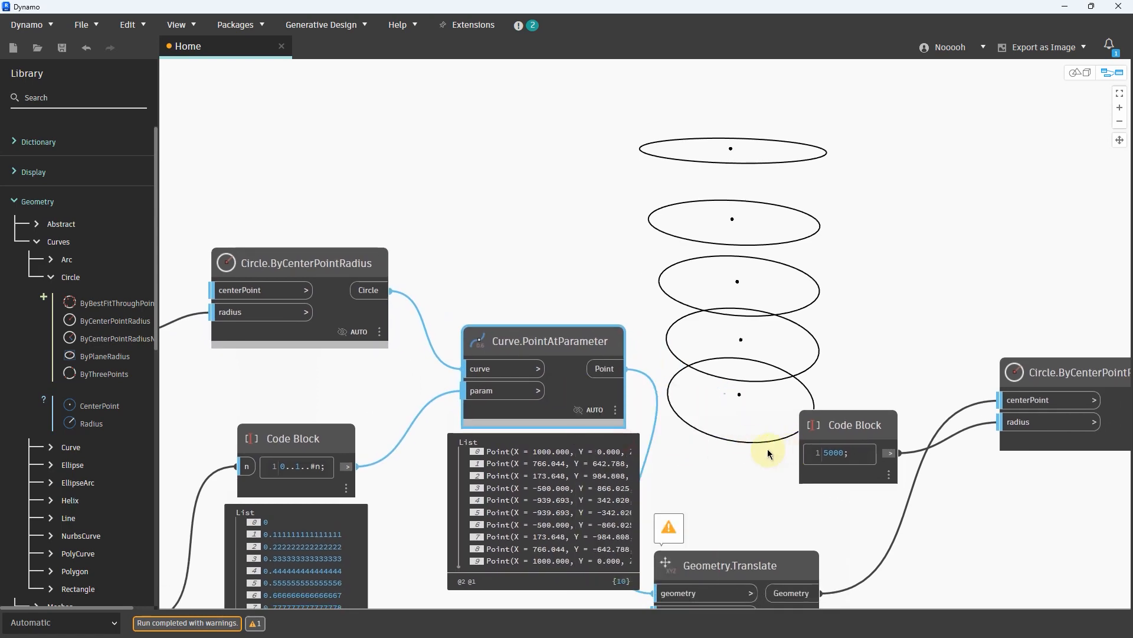
Step: Examine the stacked floor circles from other angles in the 3D geometry preview, checking how their edges shift along the tower's height
scroll(698, 368, down, 1)
scroll(698, 367, down, 2)
key(ctrl+b)
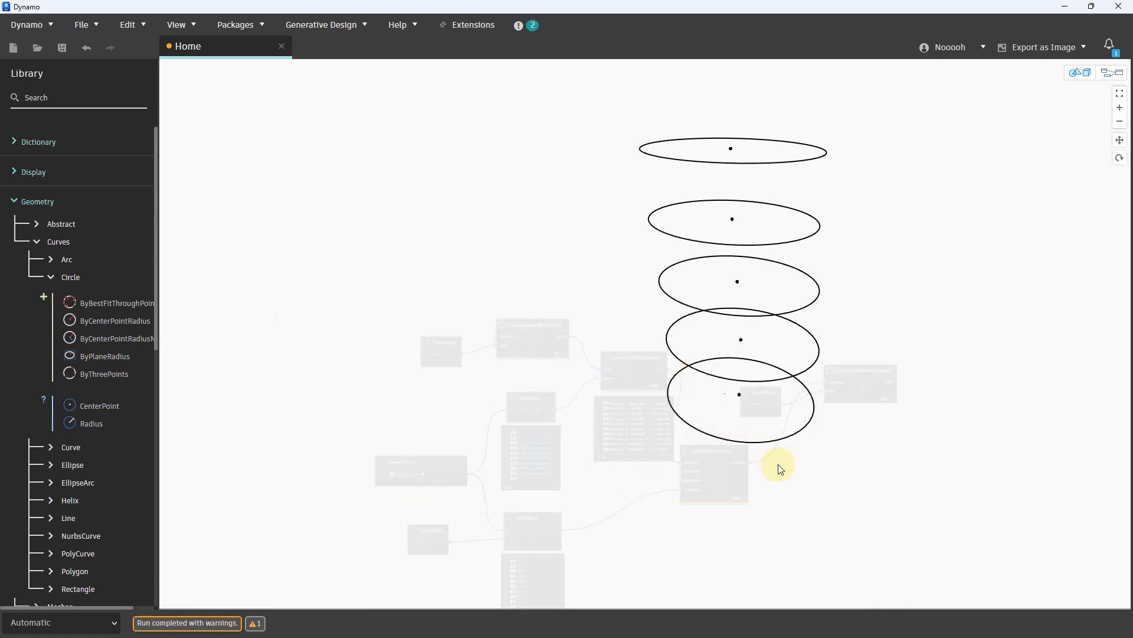
right_drag(614, 376, 831, 379)
key(ctrl+b)
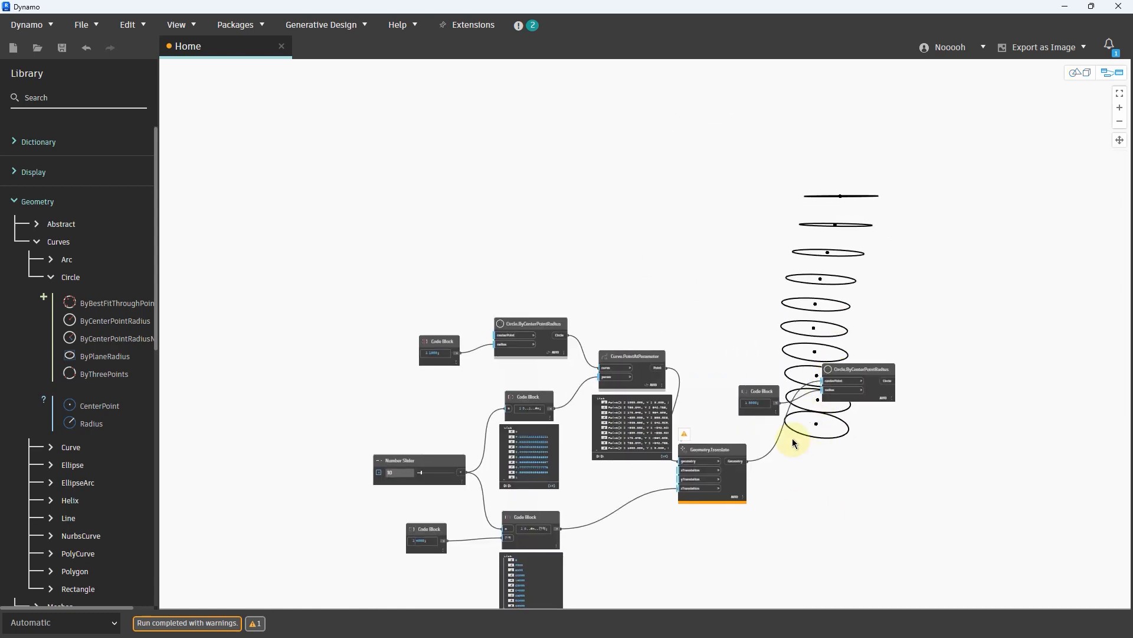
middle_drag(792, 437, 693, 357)
scroll(693, 357, up, 3)
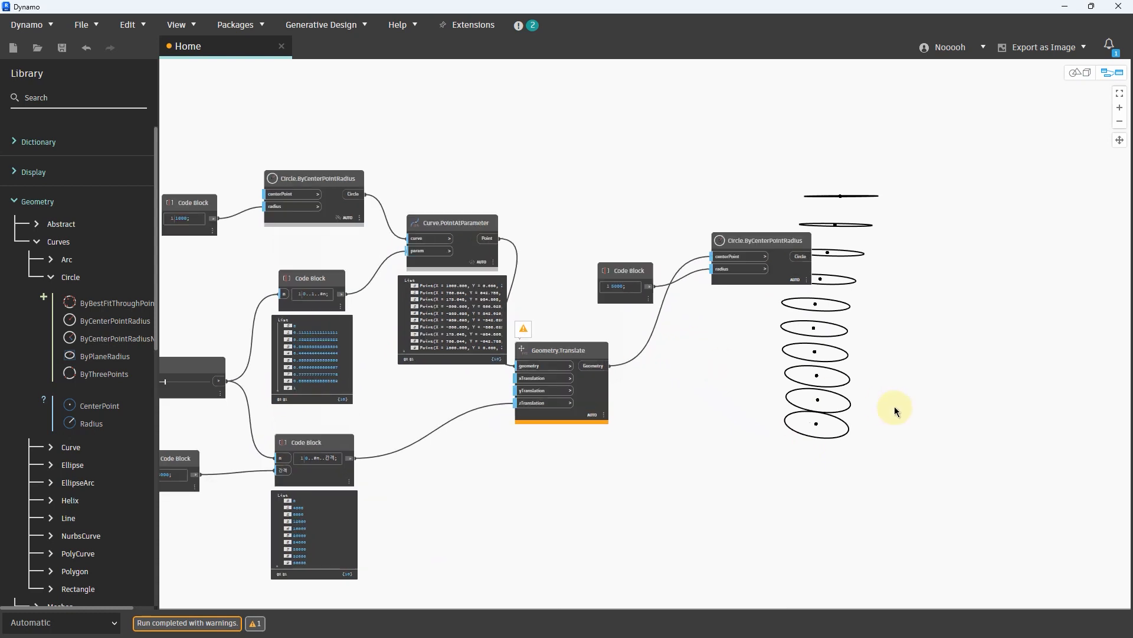
key(ctrl+b)
mouse_move(887, 406)
right_down()
mouse_move(896, 419)
mouse_move(922, 414)
mouse_move(889, 421)
right_up()
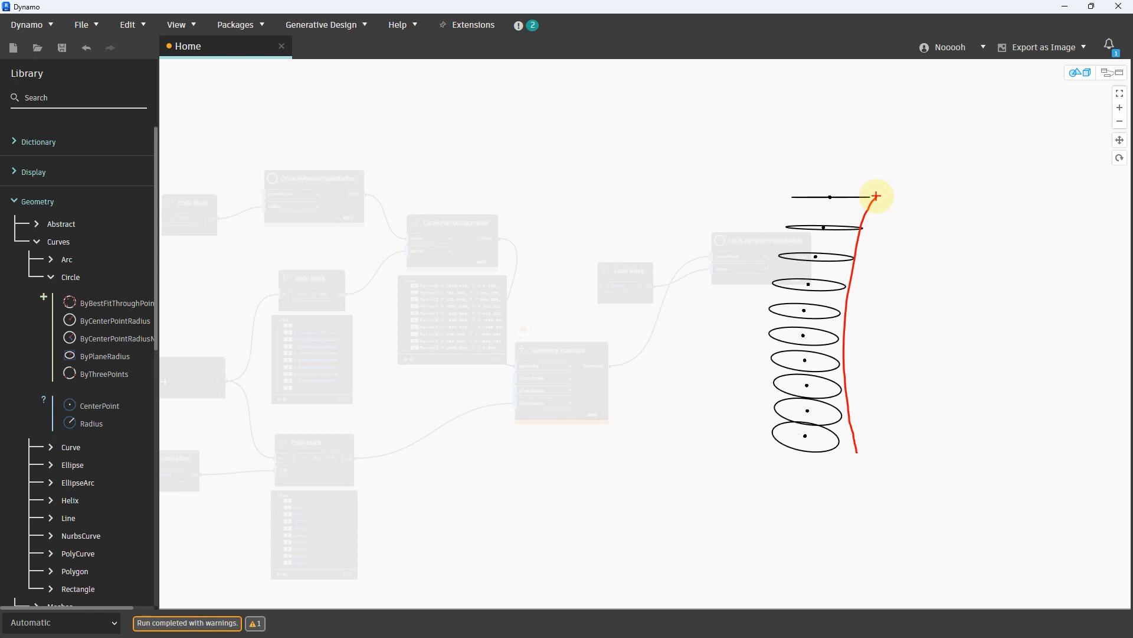
key(Escape)
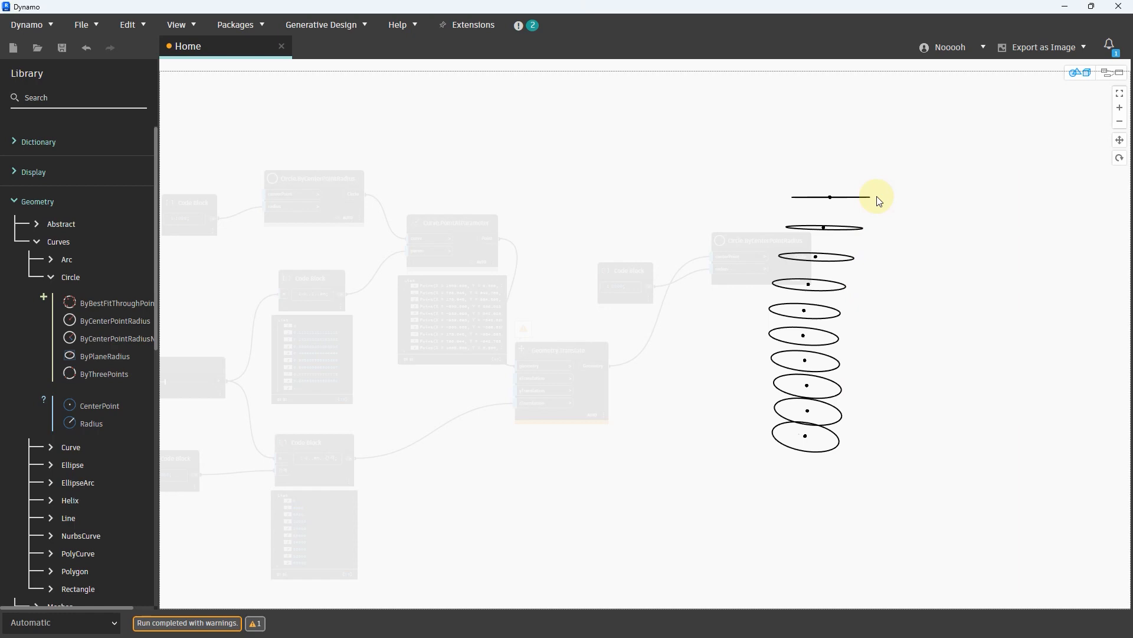
key(ctrl+b)
Step: Add a Math.RandomList node that takes an amount and place it beside the 0..1..#n code block
middle_drag(455, 218, 640, 205)
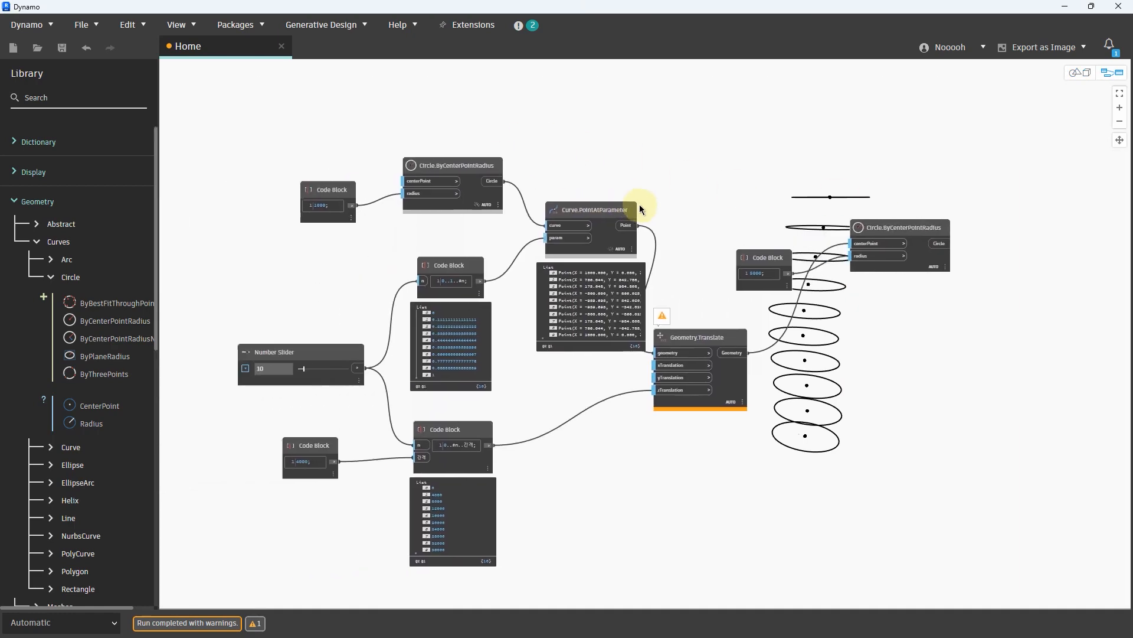
scroll(639, 210, up, 2)
scroll(533, 205, up, 3)
double_click(569, 193)
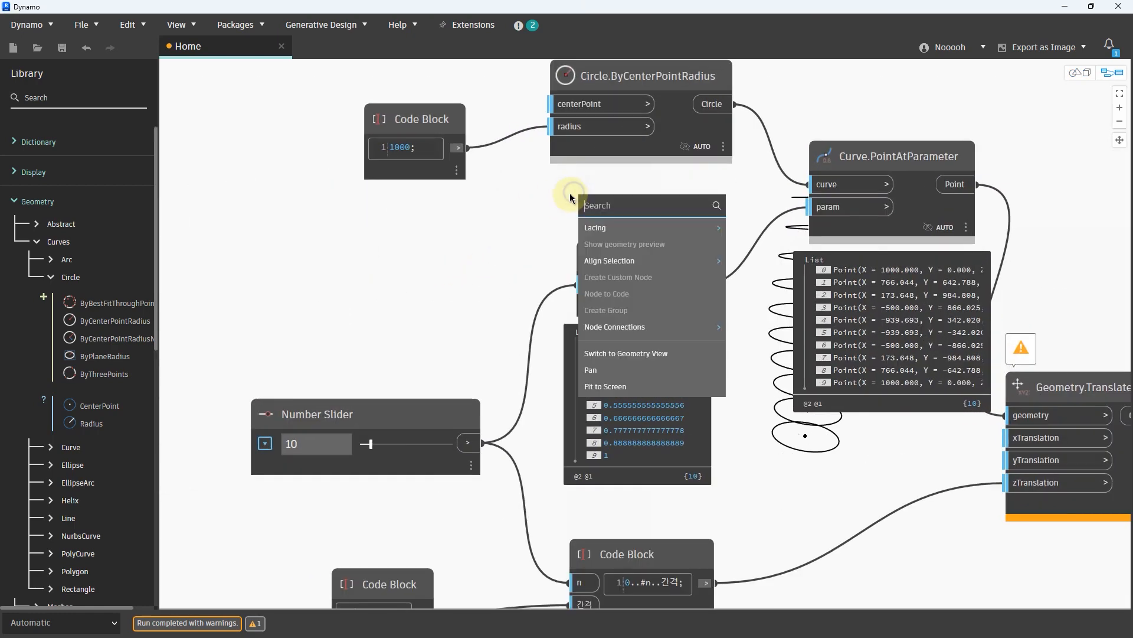
text(random)
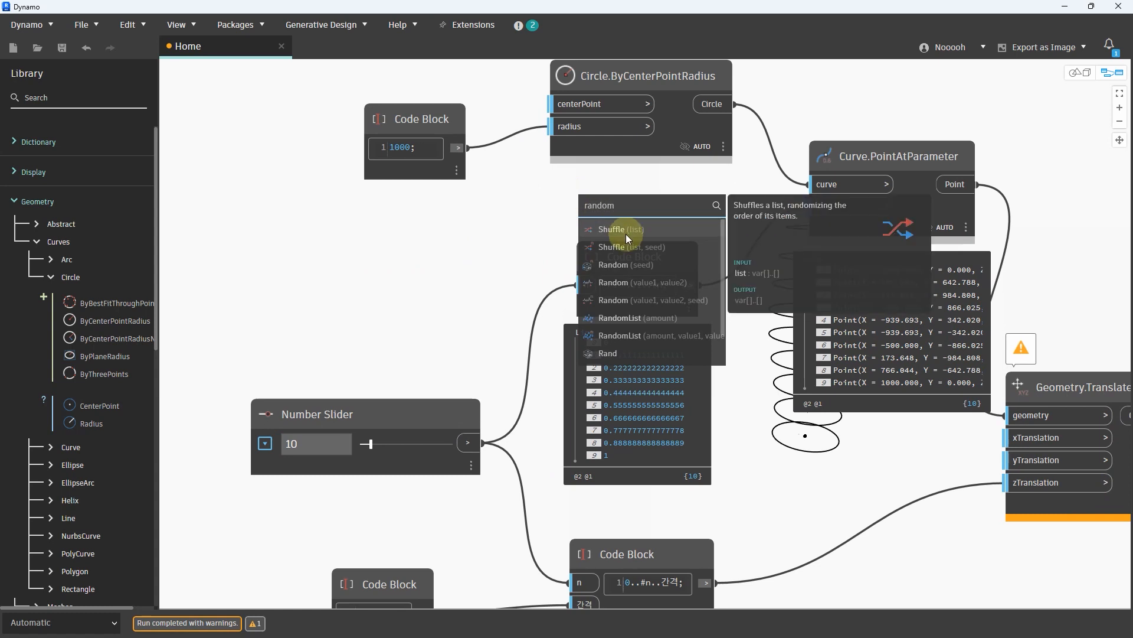
click(640, 320)
drag(699, 345, 486, 221)
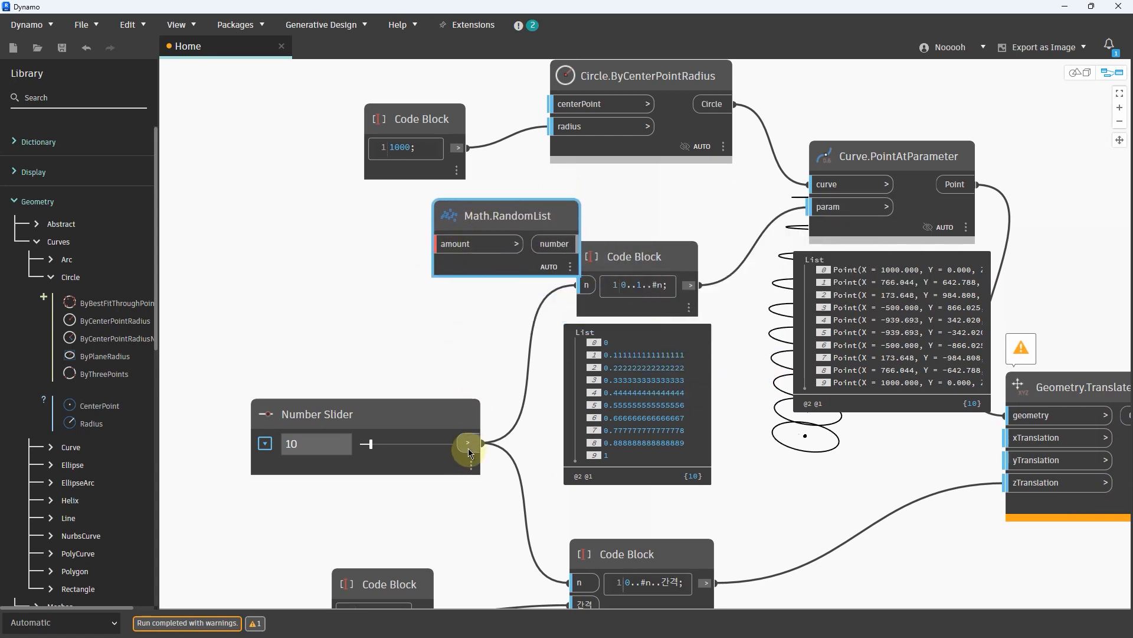
Step: Connect the Number Slider output to Math.RandomList's amount input and space the slider, random list and 0..1..#n nodes apart
drag(458, 420, 347, 399)
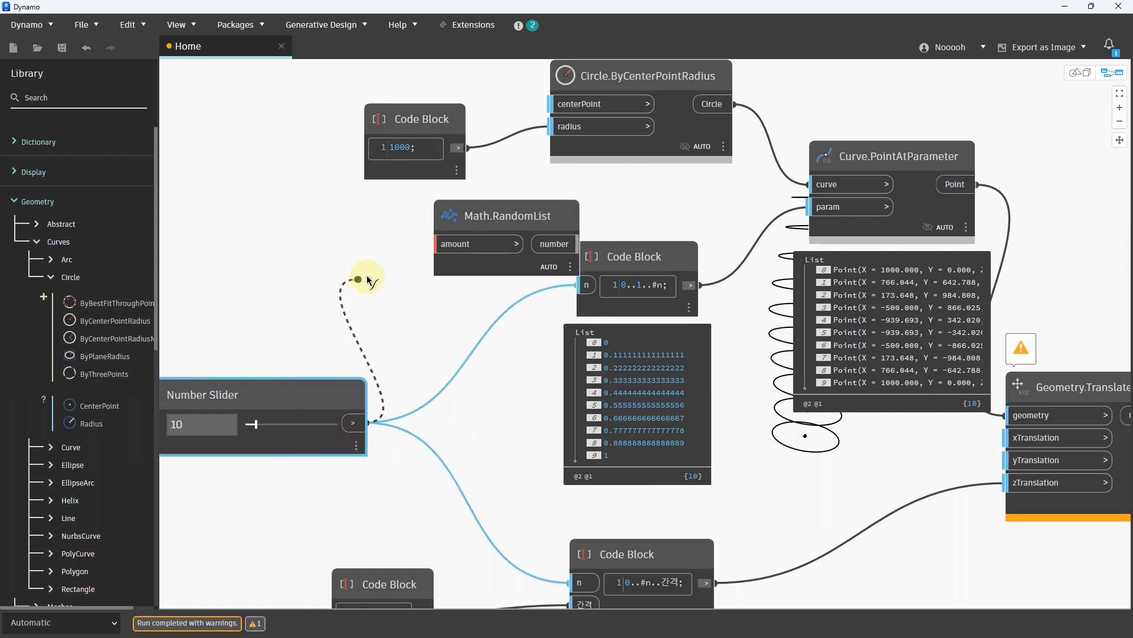
drag(367, 280, 439, 244)
drag(664, 258, 692, 248)
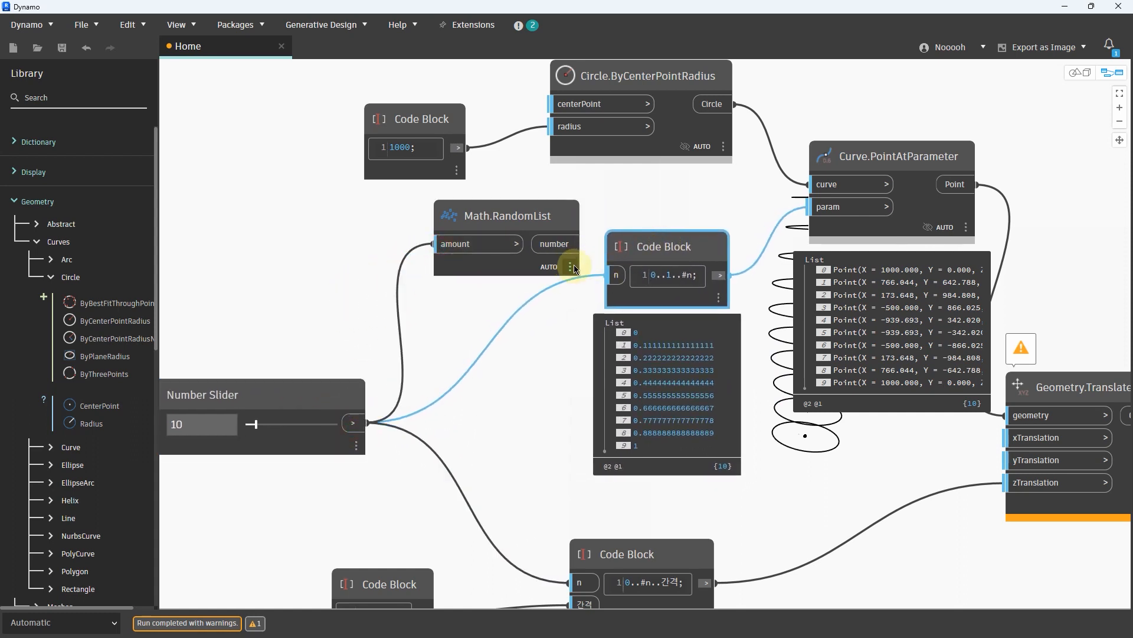
drag(552, 223, 544, 239)
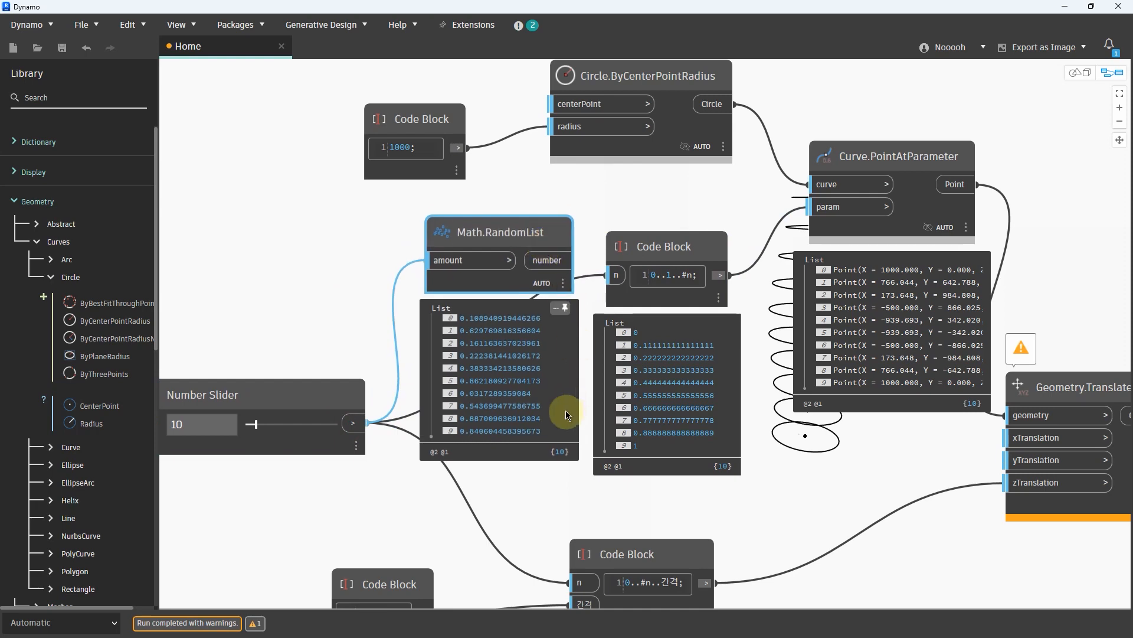
Step: Compare the random and evenly spaced lists, then replace the 0..1..#n input of Curve.PointAtParameter's param with Math.RandomList's number output
scroll(588, 488, up, 2)
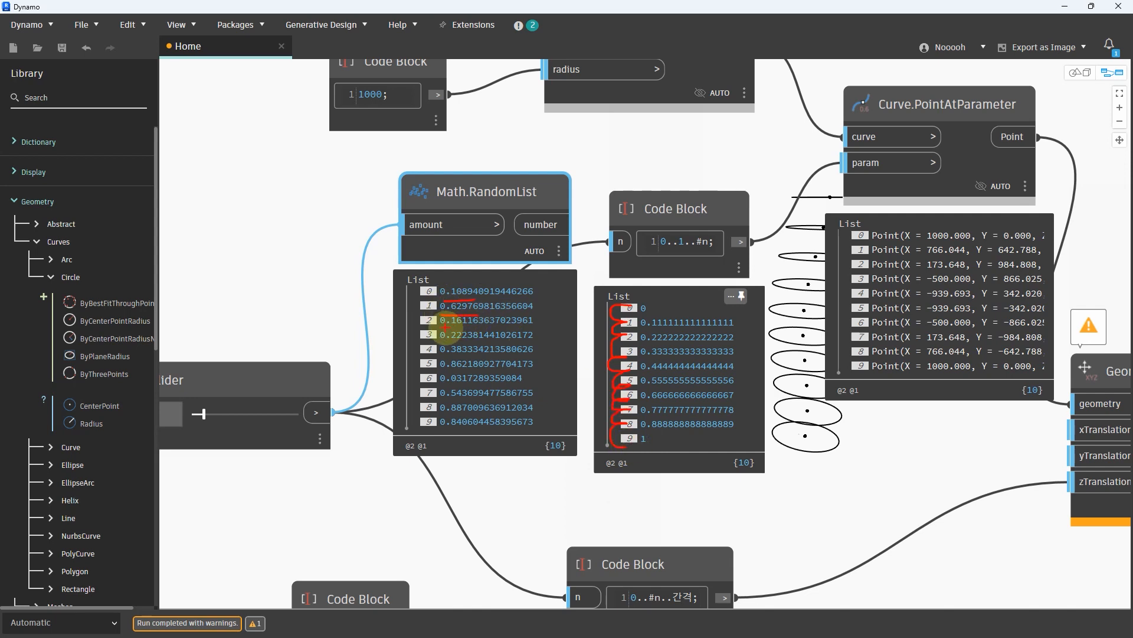
mouse_move(446, 326)
mouse_down()
mouse_move(473, 345)
mouse_move(448, 369)
mouse_move(452, 407)
mouse_move(477, 427)
mouse_up()
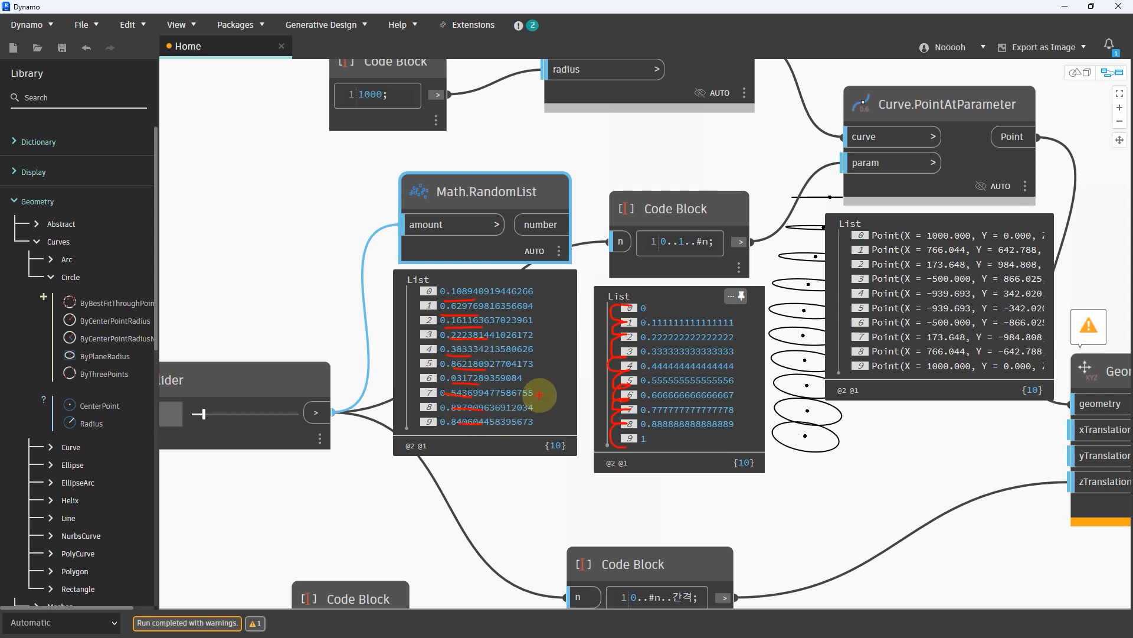
drag(706, 209, 707, 281)
drag(844, 163, 662, 187)
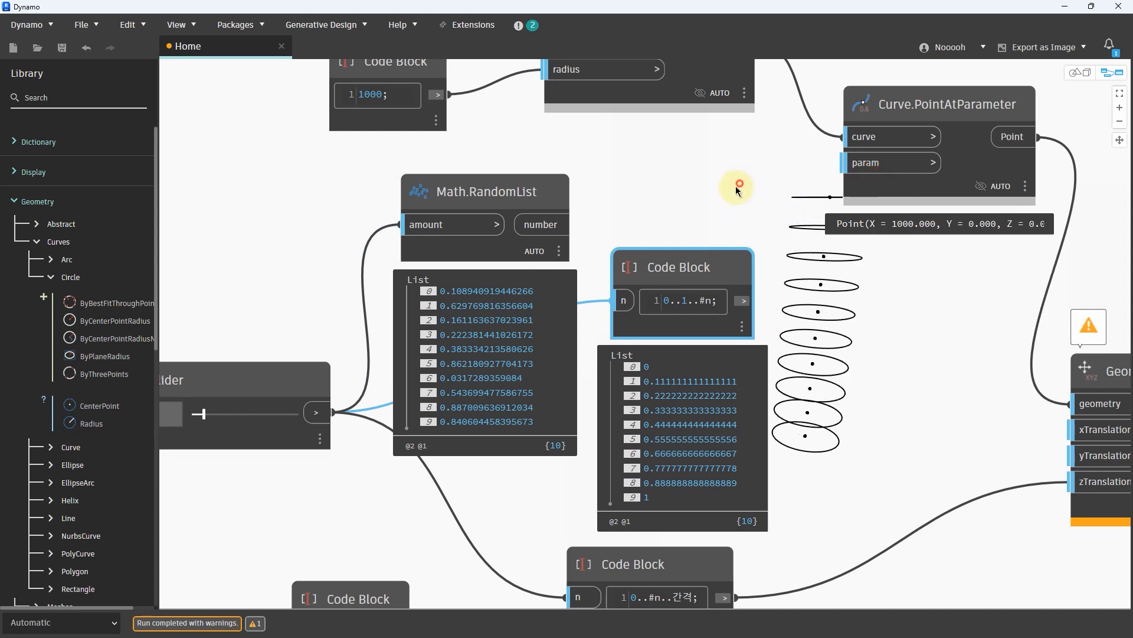
click(571, 225)
click(856, 164)
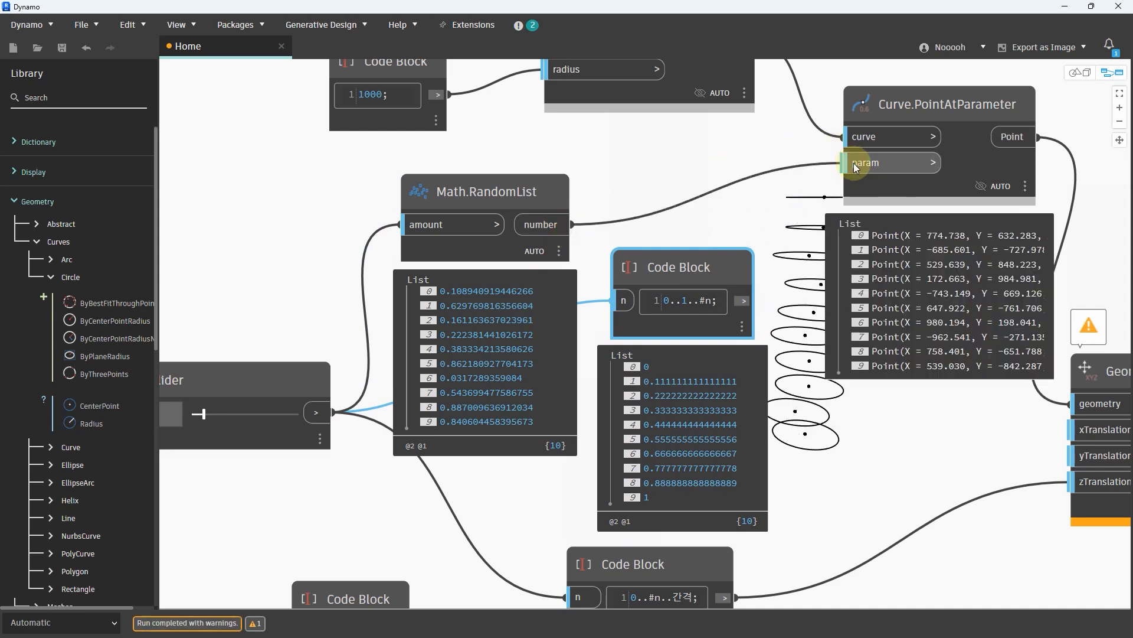
Step: Check the randomly shifted circles in 3D, delete the unused 0..1..#n code block and move Math.RandomList into its place
key(ctrl+b)
middle_drag(874, 401, 847, 435)
key(ctrl+b)
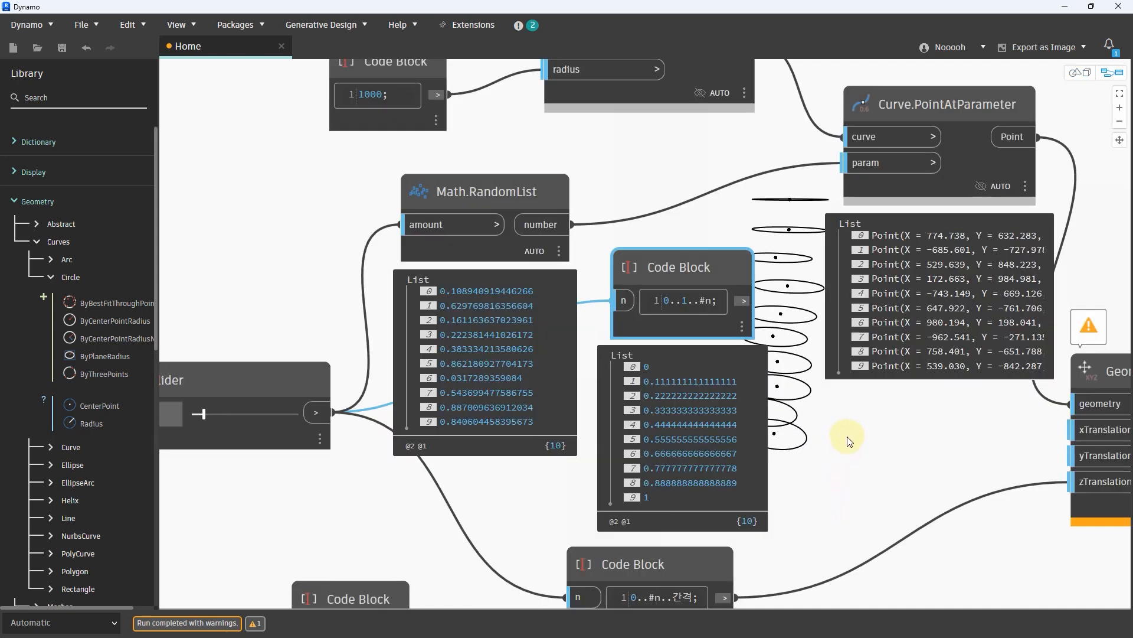
drag(734, 235, 706, 278)
key(Delete)
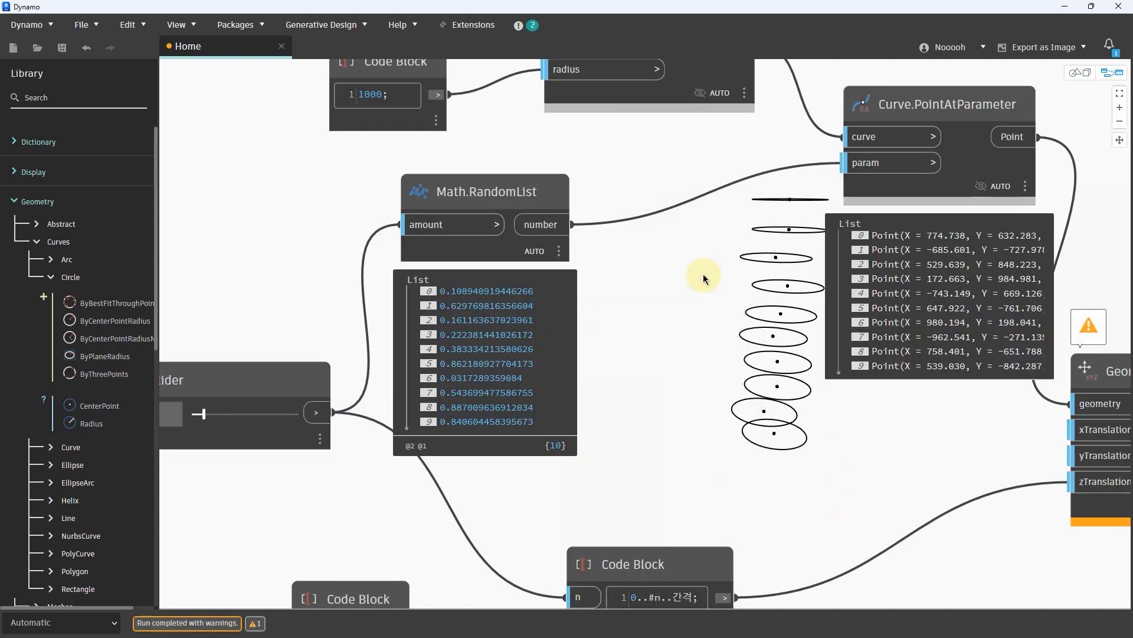
drag(546, 190, 692, 208)
scroll(435, 232, down, 5)
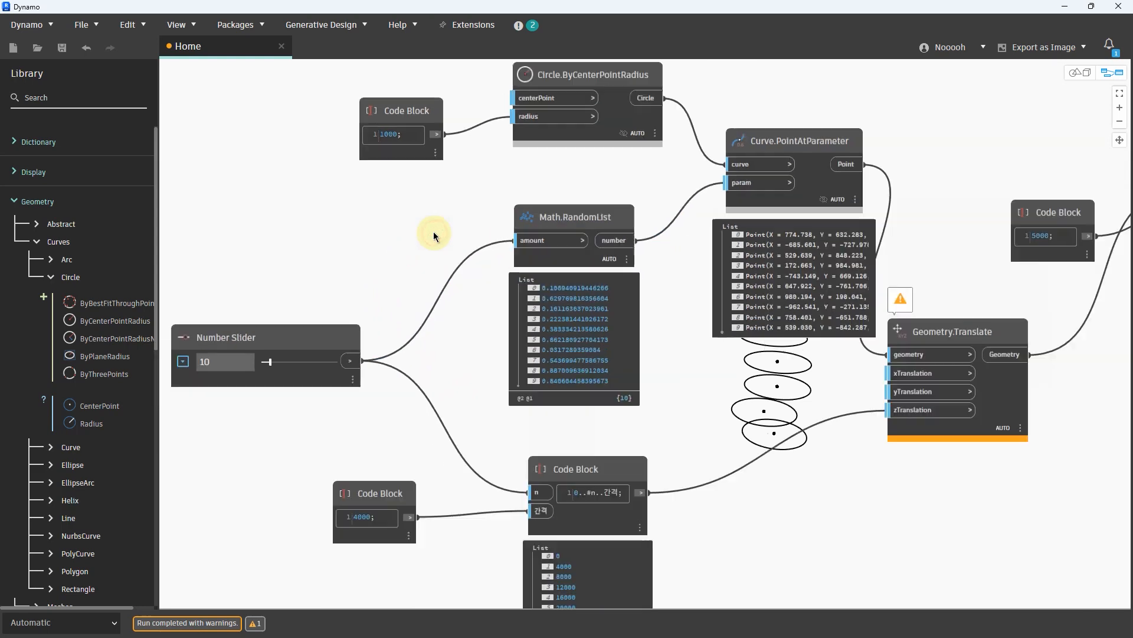
Step: Move the floor Circle.ByCenterPointRadius node beside Geometry.Translate and its 5000 radius code block just below Geometry.Translate
scroll(693, 300, up, 5)
scroll(668, 273, up, 2)
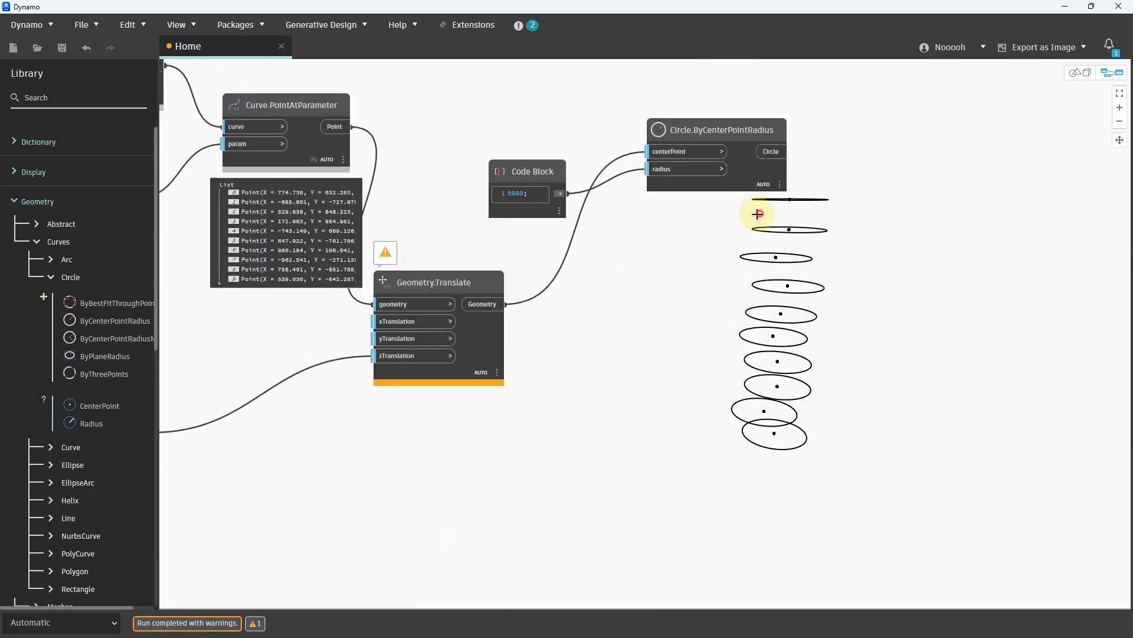
drag(759, 212, 521, 102)
drag(729, 122, 638, 366)
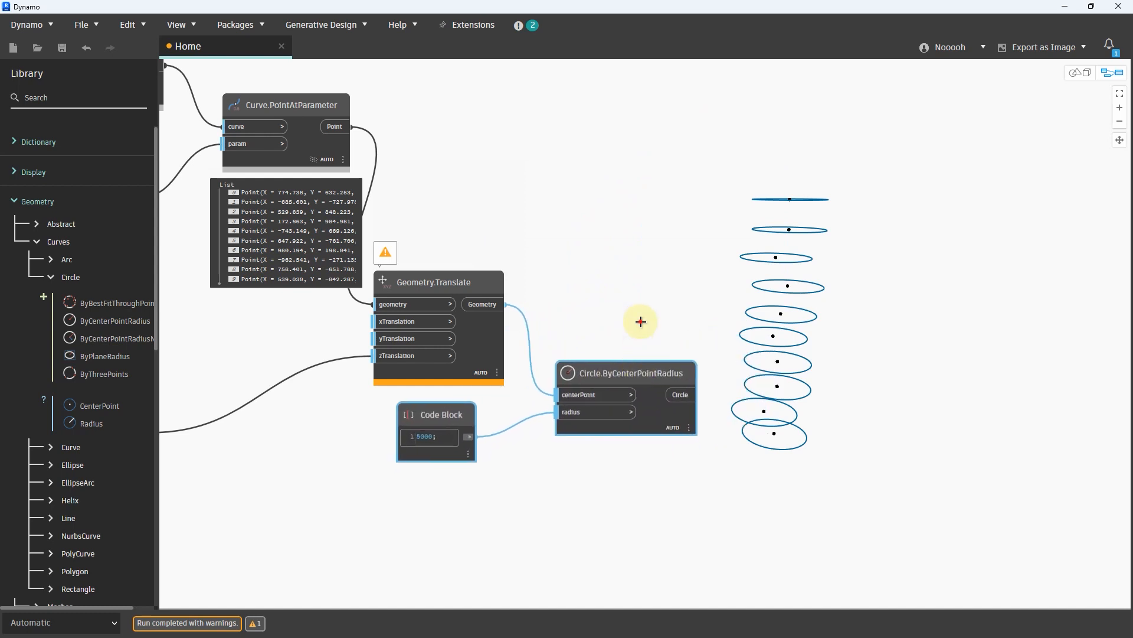
click(640, 322)
middle_drag(605, 255, 602, 169)
scroll(648, 374, up, 2)
scroll(650, 378, up, 1)
click(665, 328)
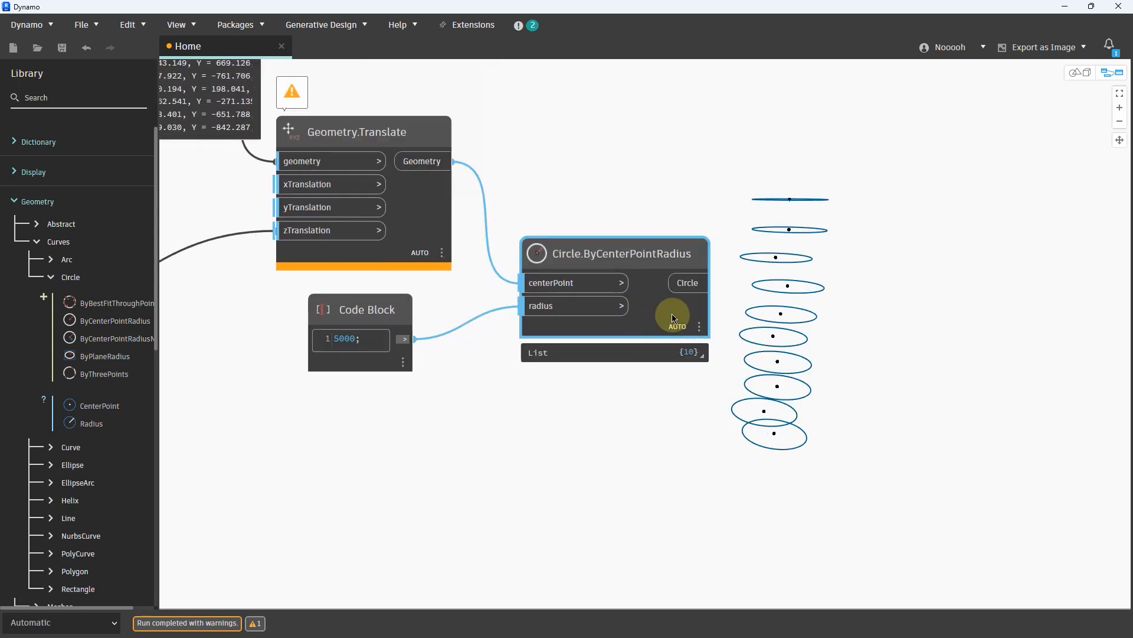
click(409, 312)
drag(409, 312, 423, 312)
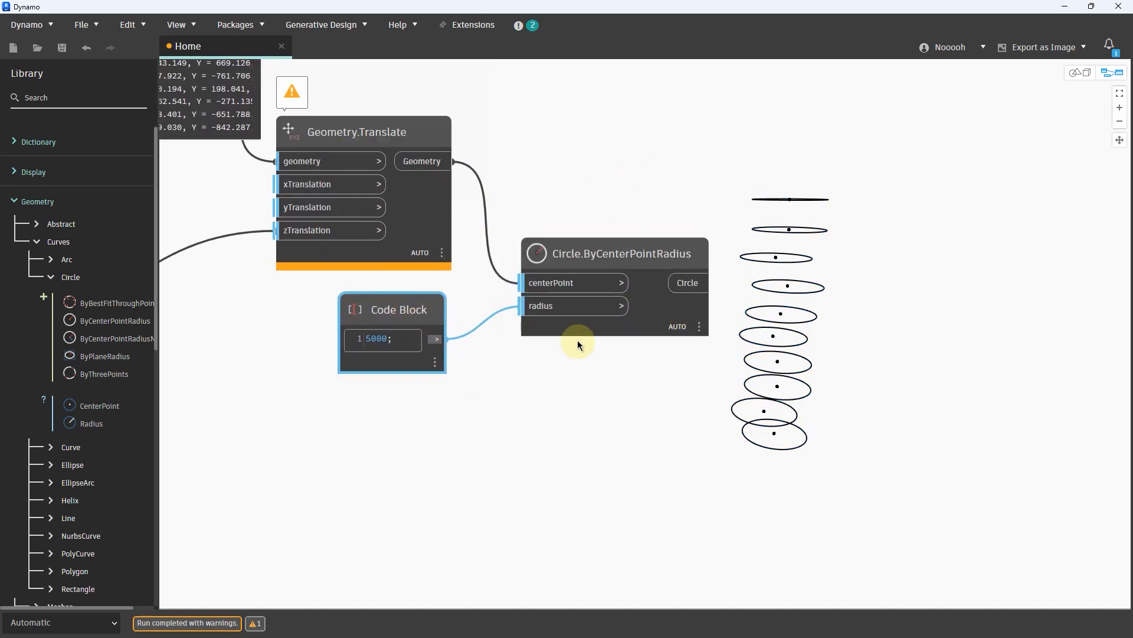
Step: Add a Floor.ByOutlineTypeAndLevel node from the library's Revit floor elements and place it beyond the floor circle node
click(33, 202)
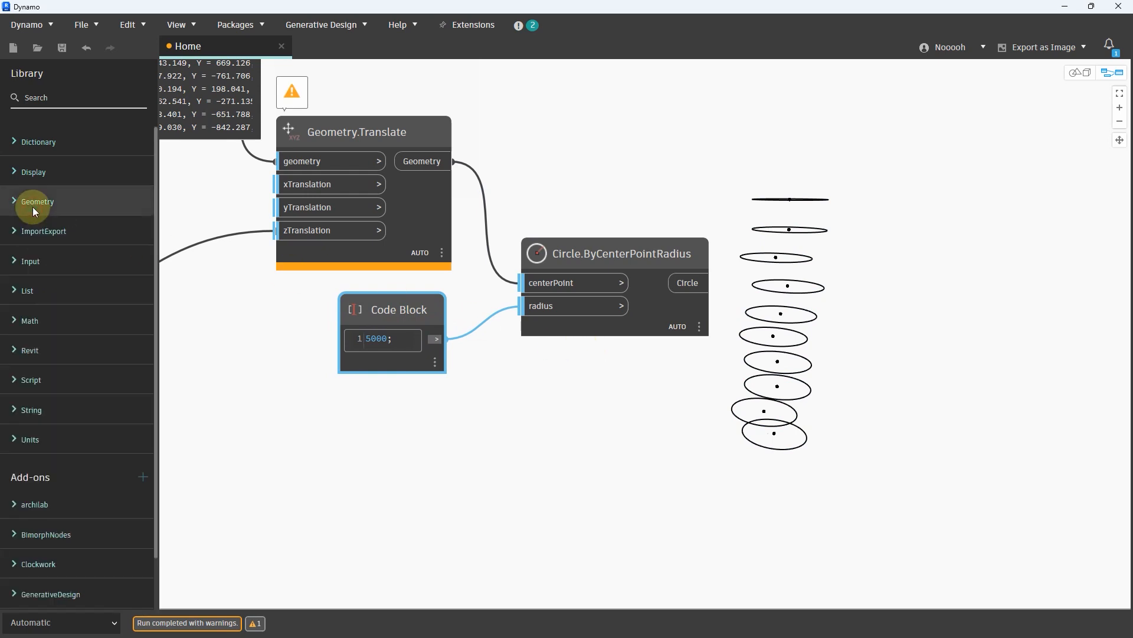
scroll(43, 221, down, 1)
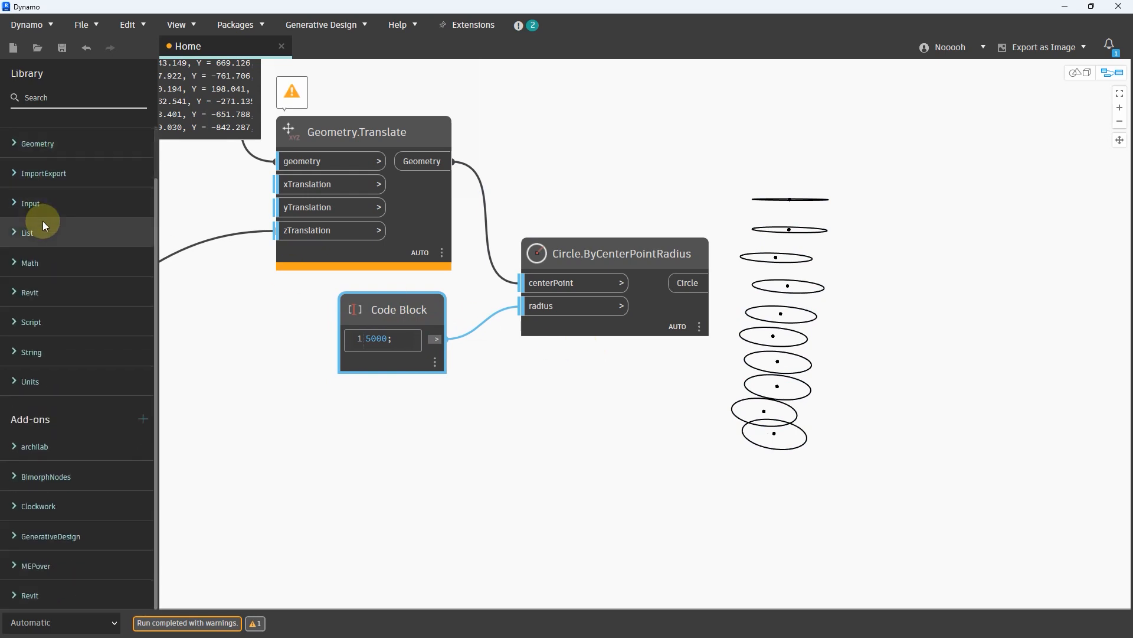
click(47, 293)
click(62, 369)
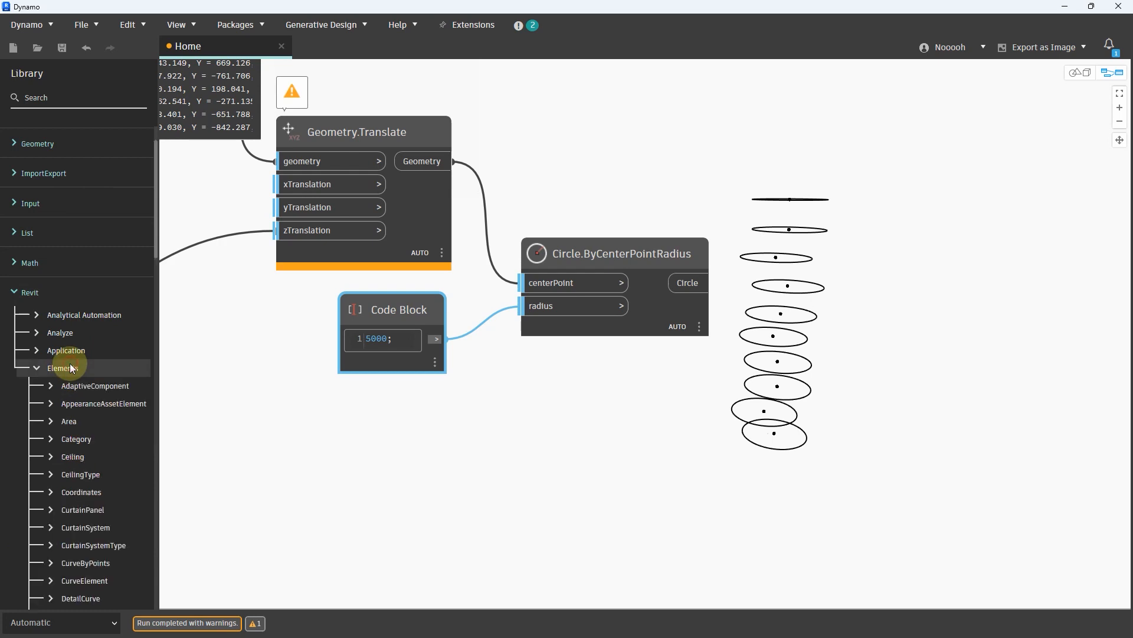
scroll(70, 365, down, 8)
scroll(75, 258, down, 2)
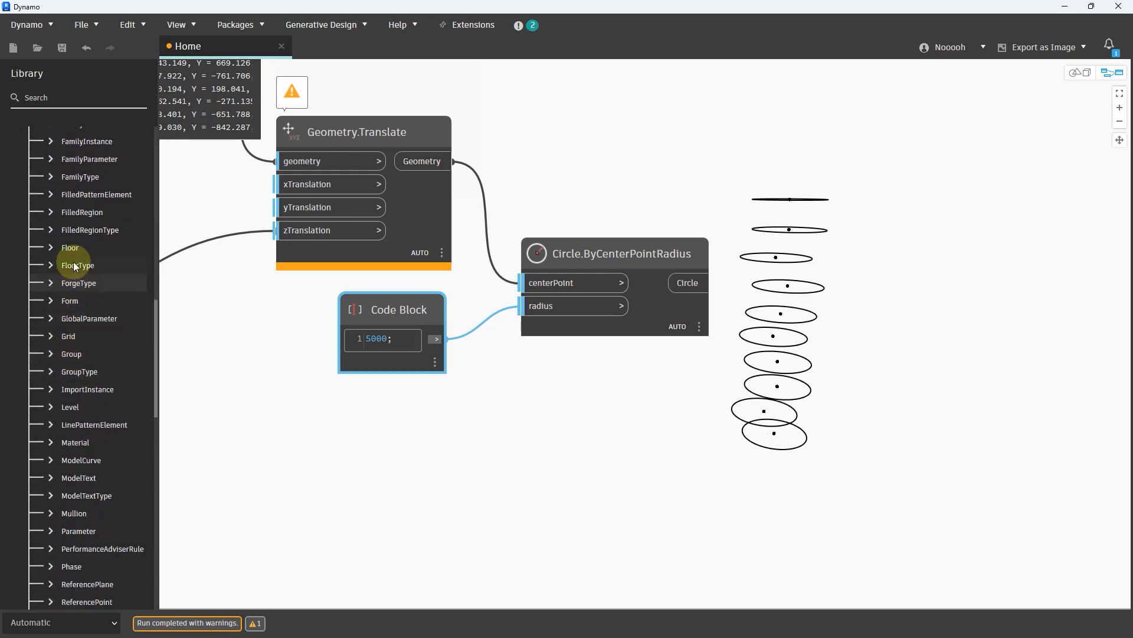
click(73, 247)
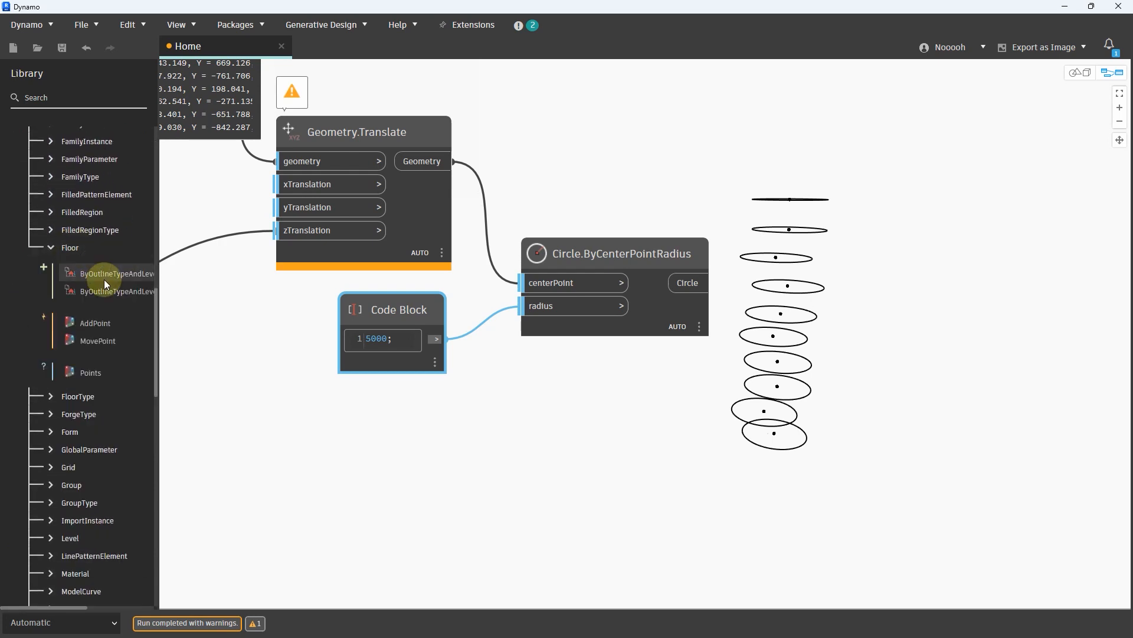
mouse_move(104, 279)
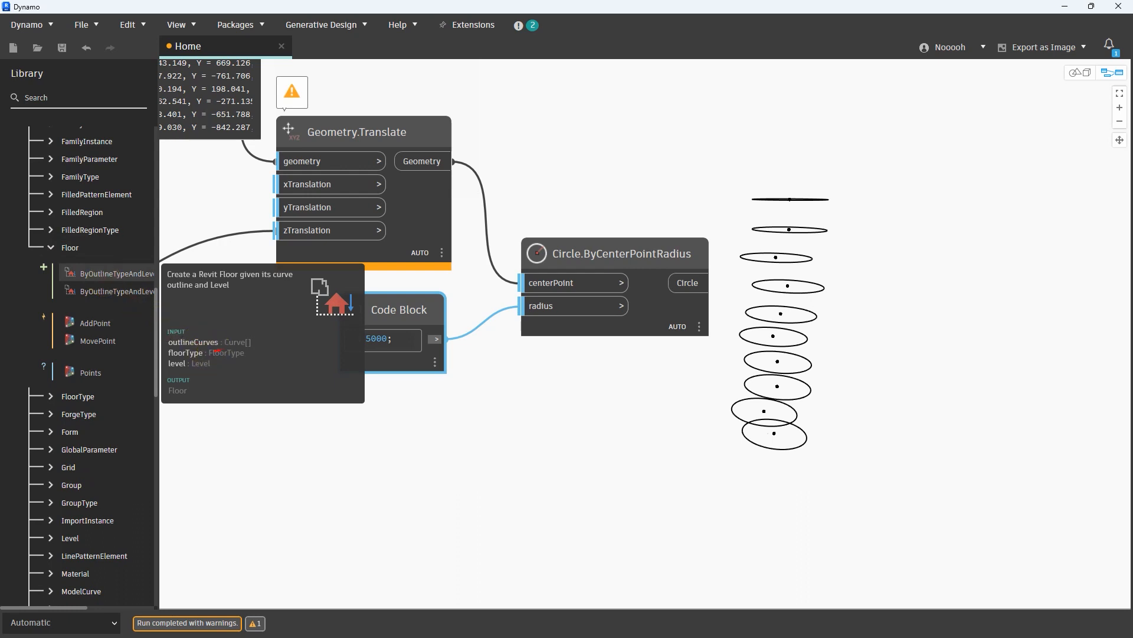
drag(221, 362, 208, 363)
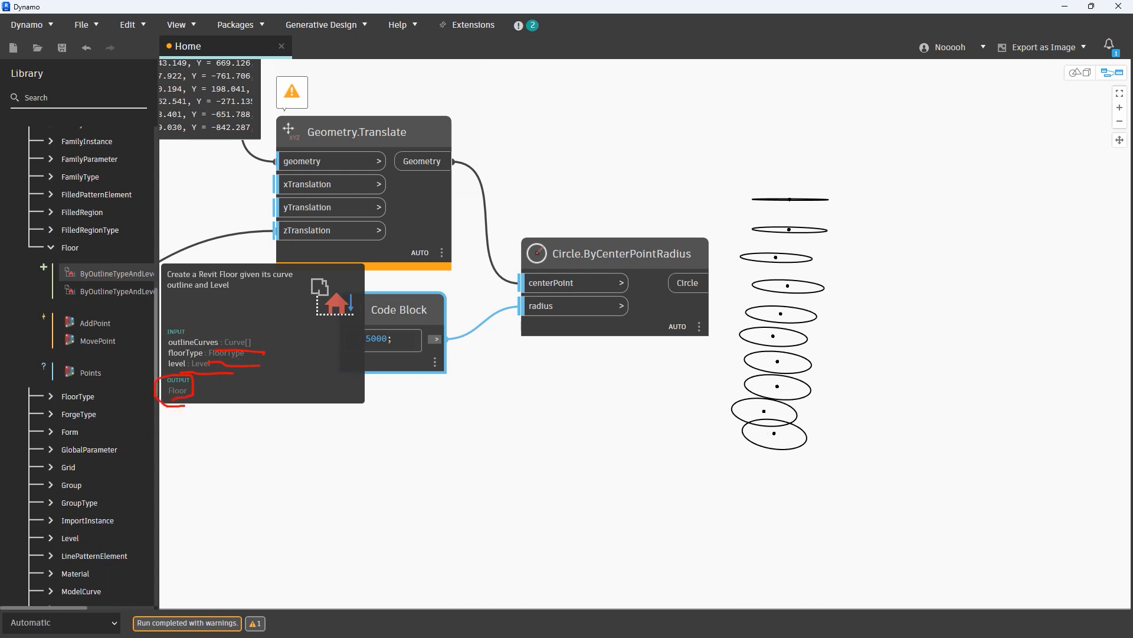
click(132, 278)
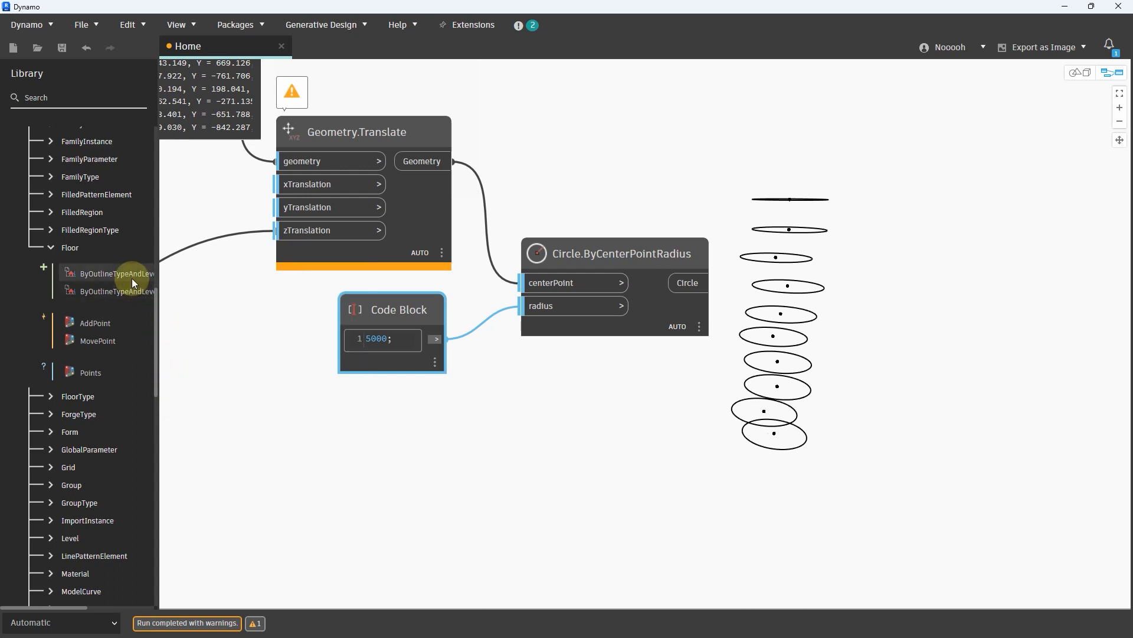
drag(692, 359, 928, 328)
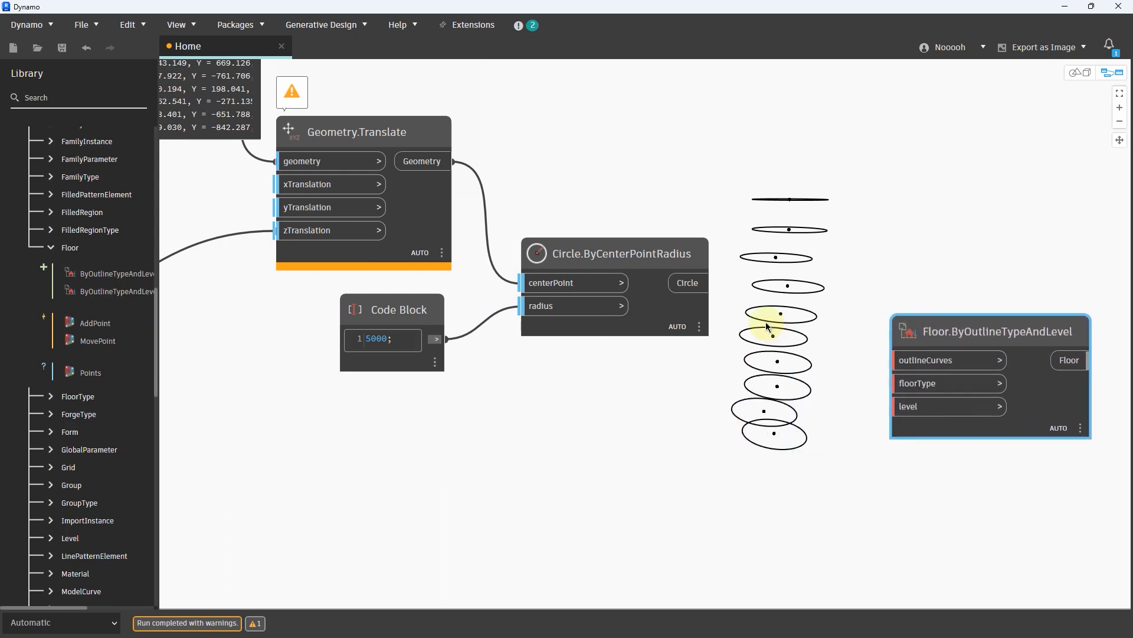
Step: Connect the floor Circle output to the outlineCurves input of Floor.ByOutlineTypeAndLevel and shift the floor node slightly closer
click(690, 283)
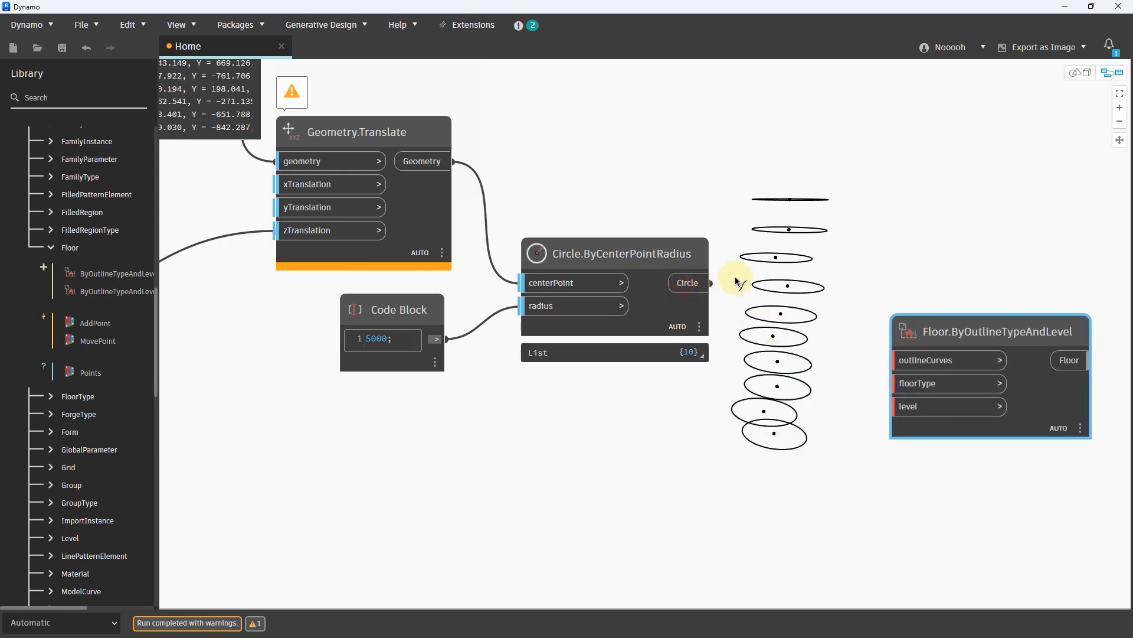
click(921, 358)
drag(945, 332, 919, 335)
Step: Add a Floor Types node and place it below the floor Circle.ByCenterPointRadius node
right_click(732, 415)
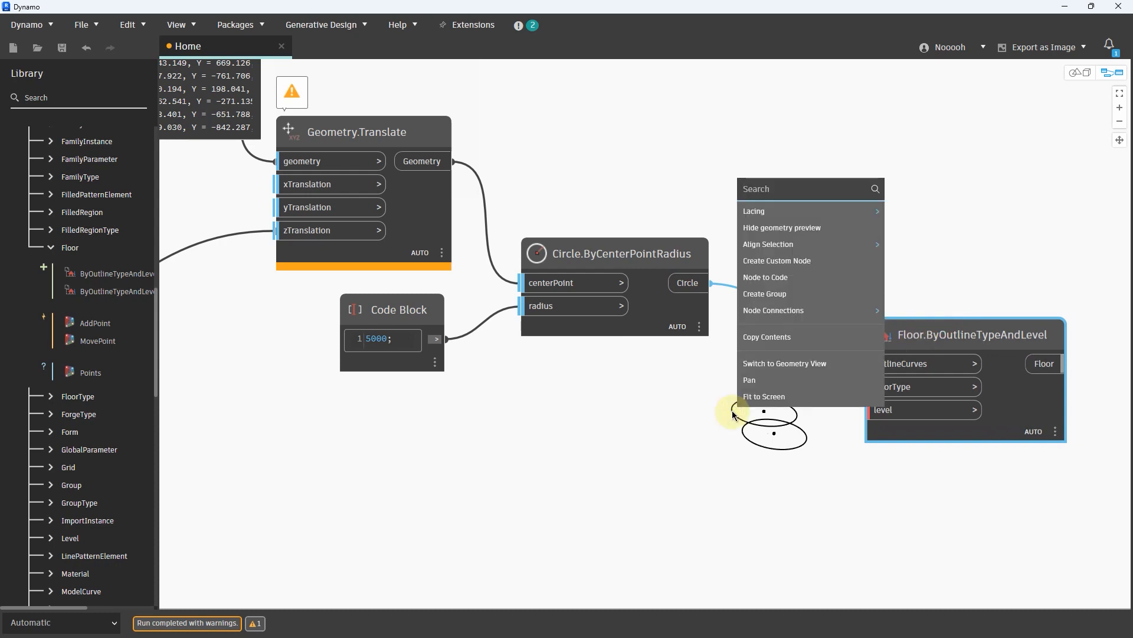
text(floor type)
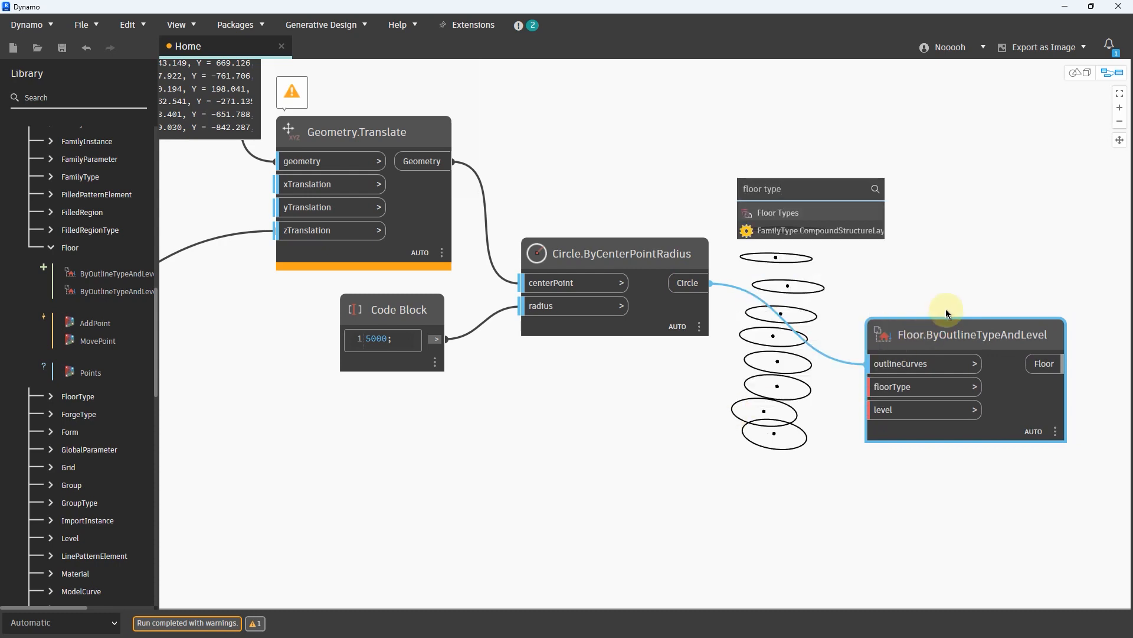
click(784, 213)
drag(850, 235, 620, 399)
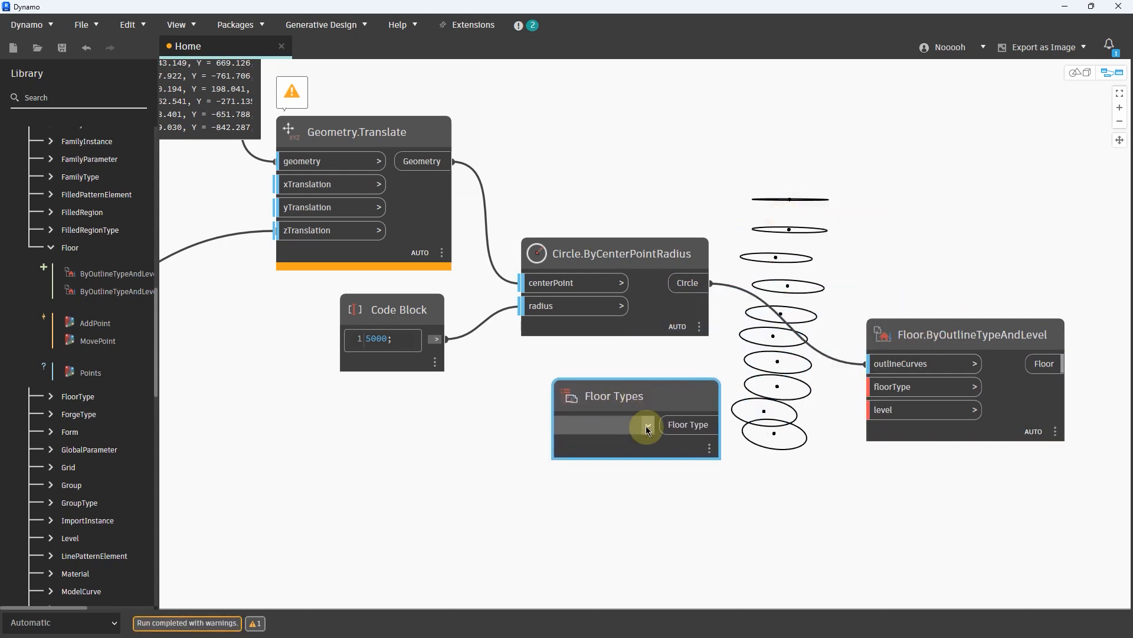
Step: Choose Generic 1000mm in the Floor Types node and connect it to the floorType input of Floor.ByOutlineTypeAndLevel
click(648, 426)
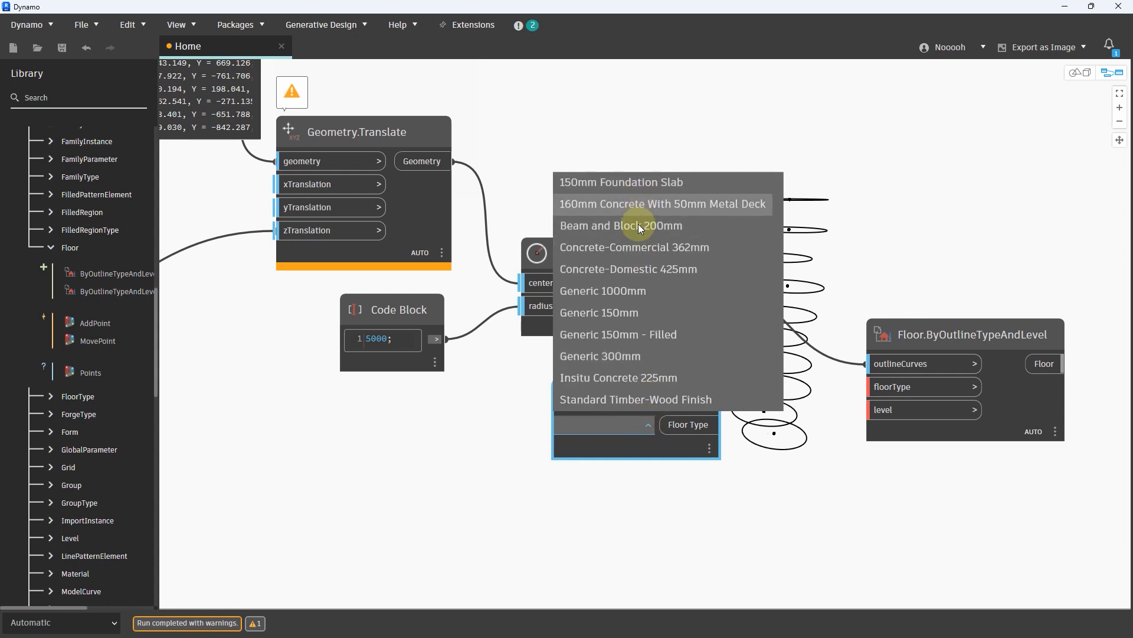
click(639, 295)
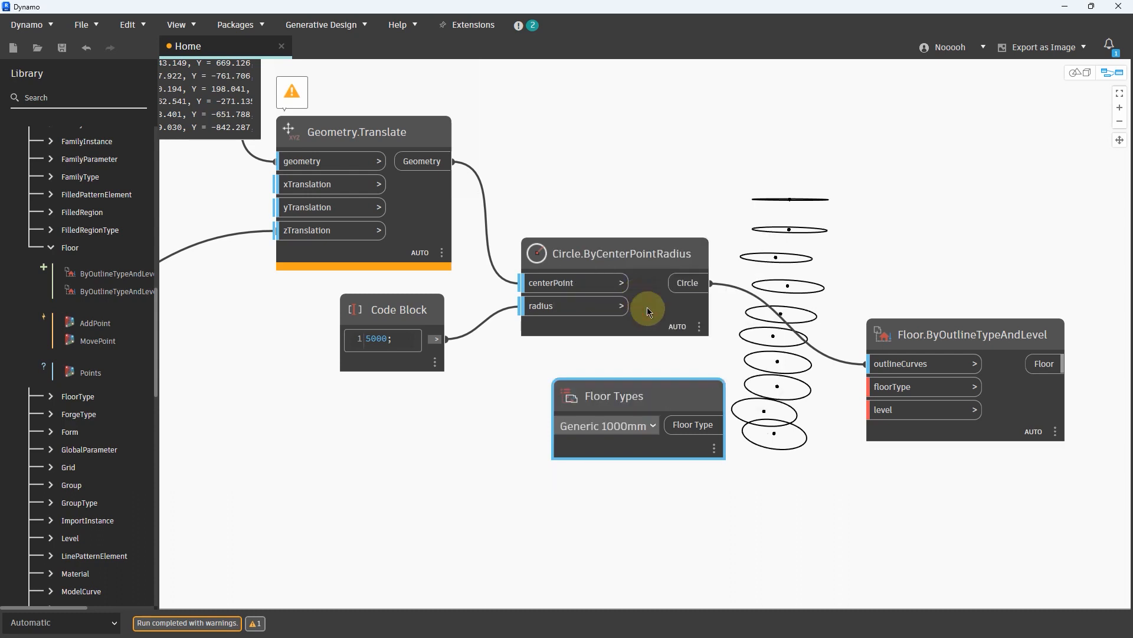
drag(723, 425, 881, 398)
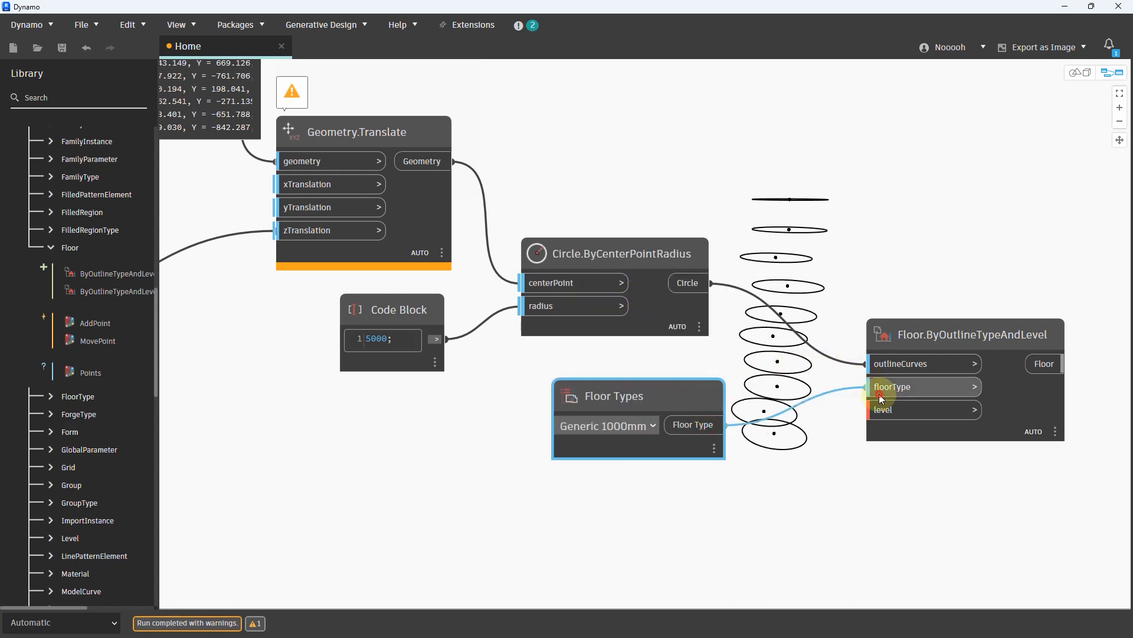
drag(960, 341, 961, 329)
Step: Add a Levels node below the Floor Types node and choose Level 1 in it
right_click(690, 526)
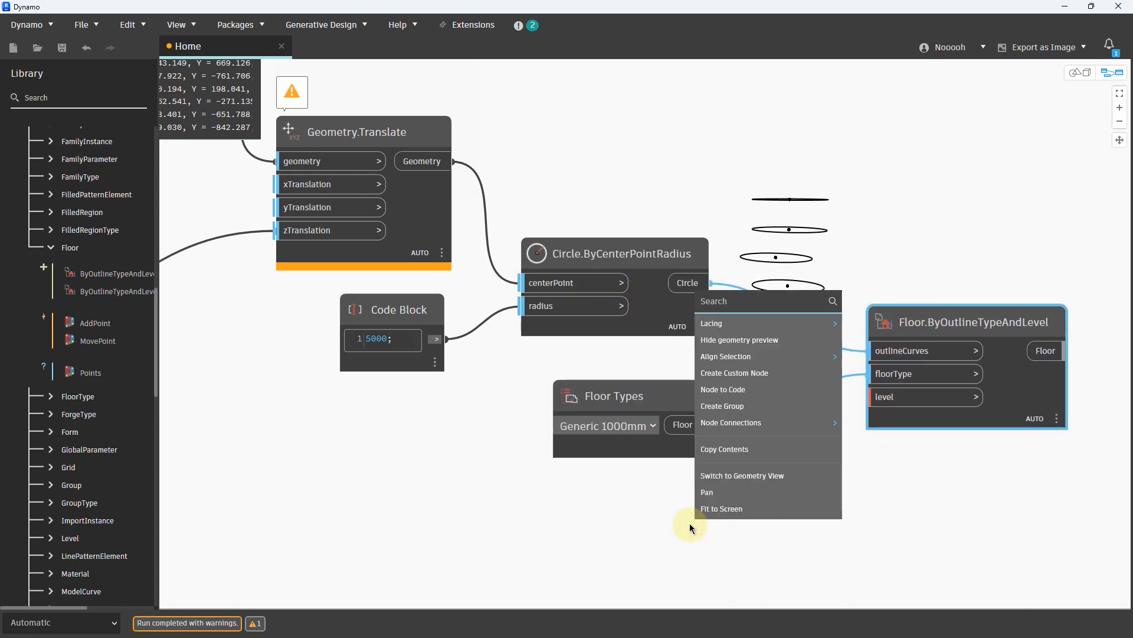
text(level)
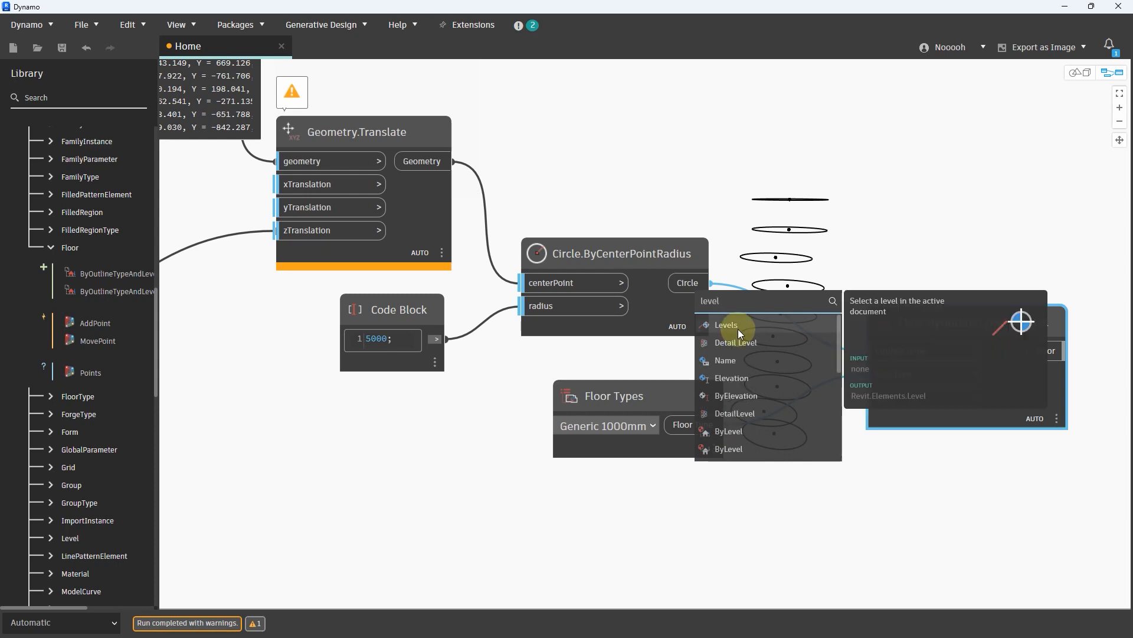
click(739, 333)
drag(782, 348, 630, 512)
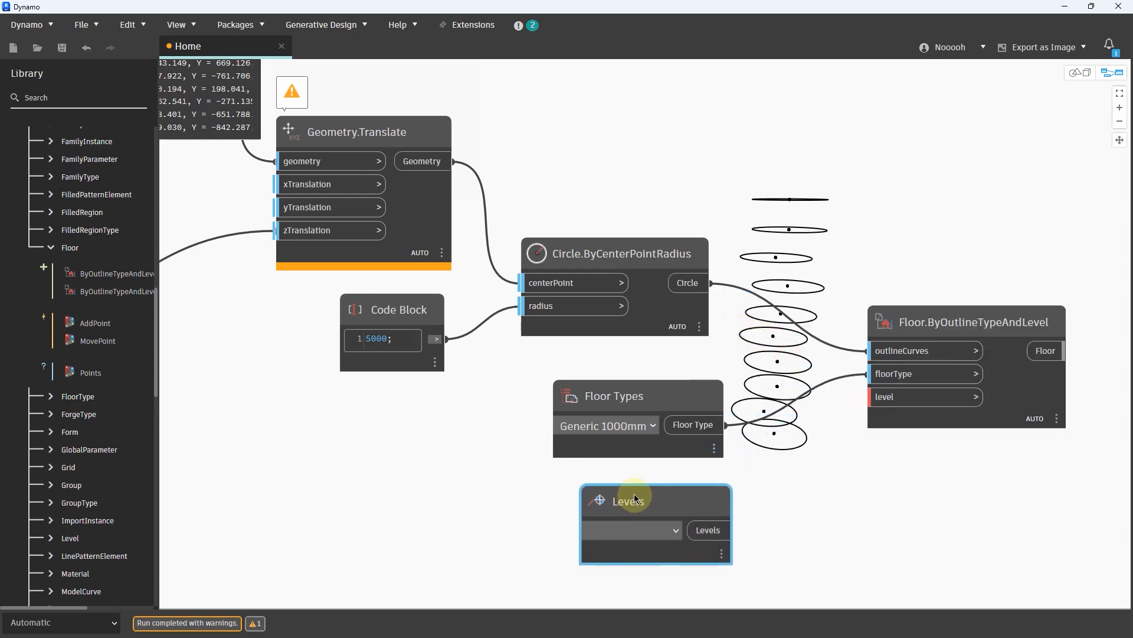
click(677, 529)
click(664, 542)
click(751, 490)
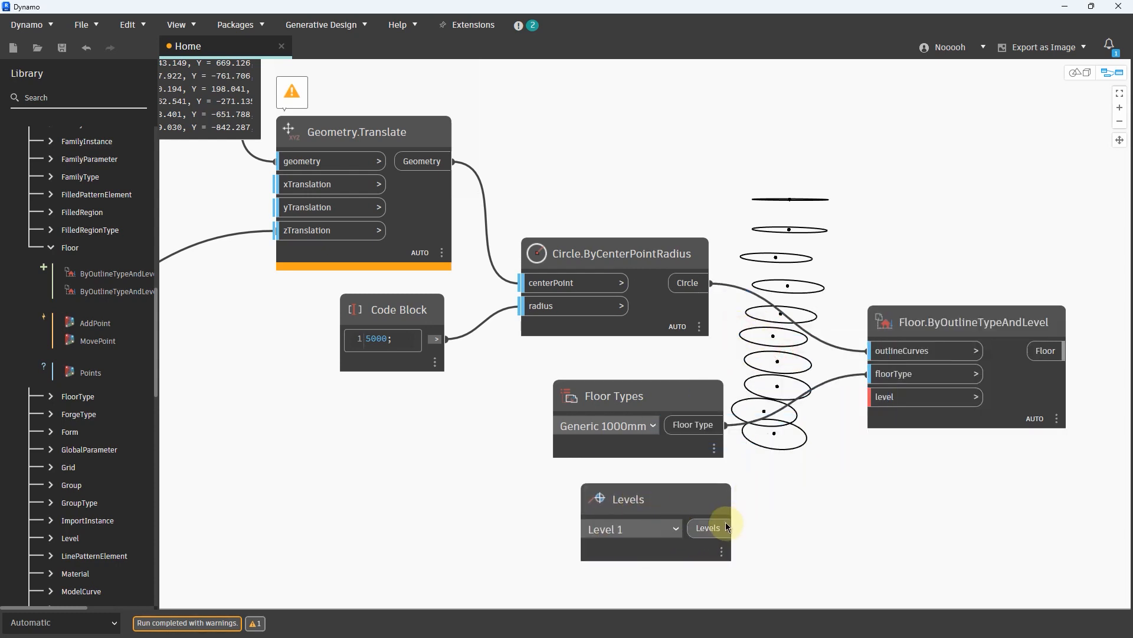
Step: Connect the Levels output to the level input of Floor.ByOutlineTypeAndLevel, shift the floor node down slightly and read its warning
drag(727, 527, 869, 397)
drag(943, 311, 942, 331)
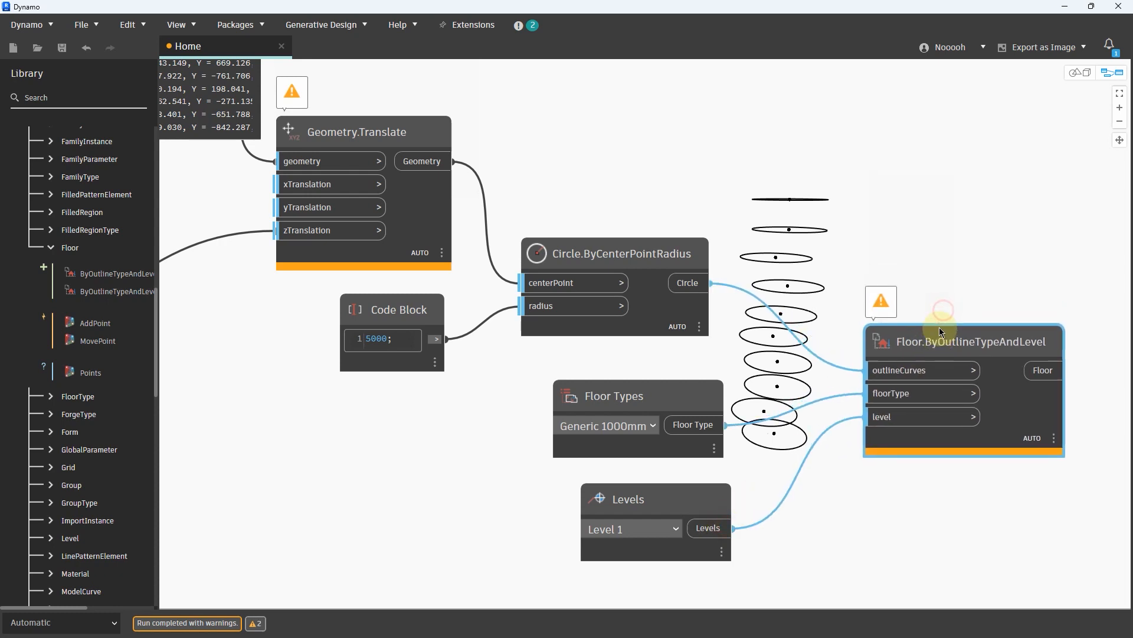
scroll(927, 285, up, 3)
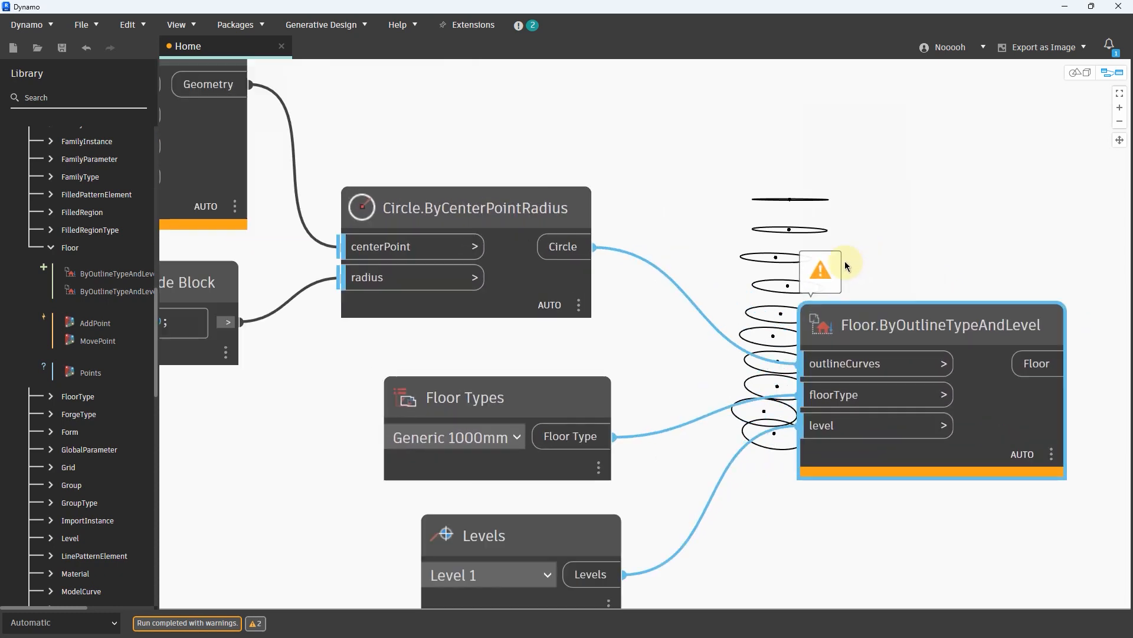
click(826, 269)
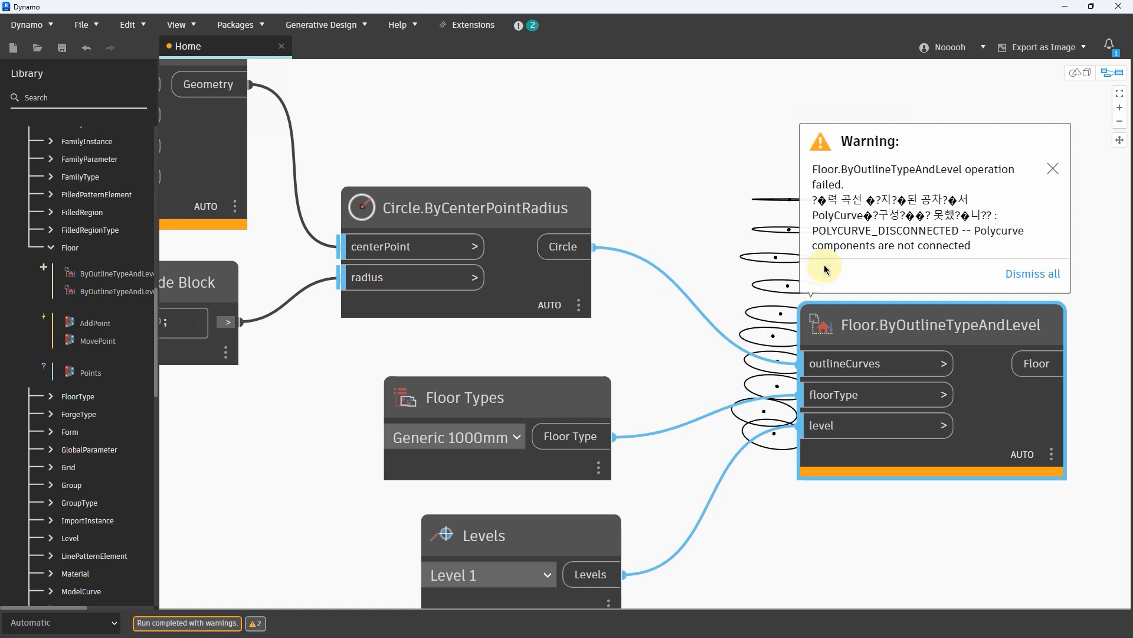
Step: Disconnect the floor circles from the outlineCurves input and spread the circle and floor nodes apart to make room between them
drag(804, 363, 696, 241)
drag(569, 198, 568, 99)
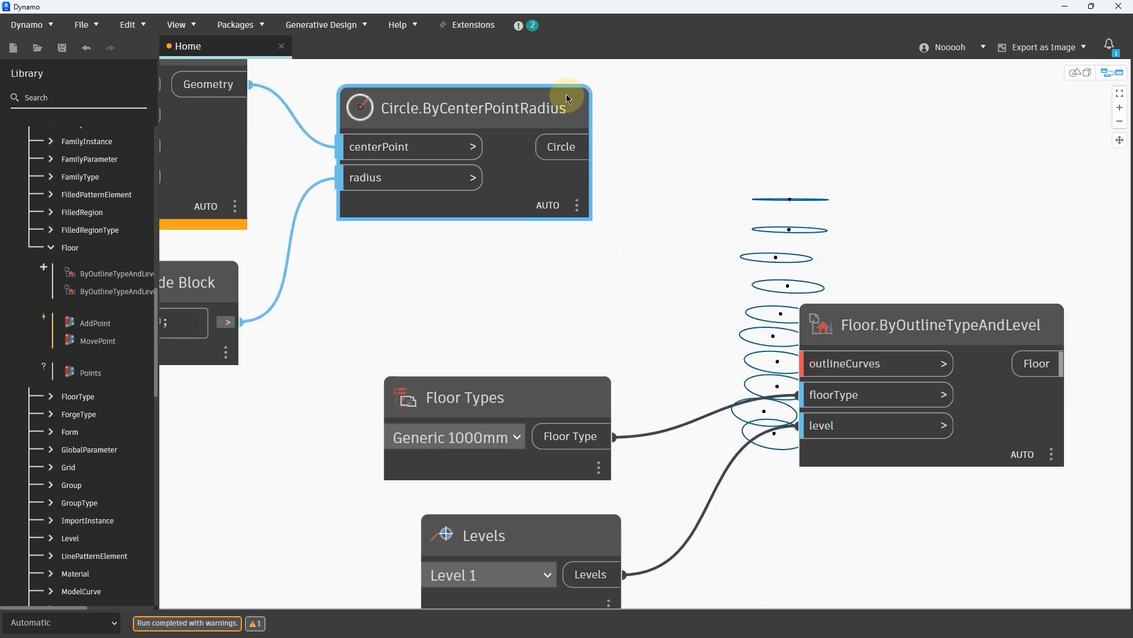
scroll(572, 233, down, 2)
drag(639, 529, 545, 409)
click(783, 276)
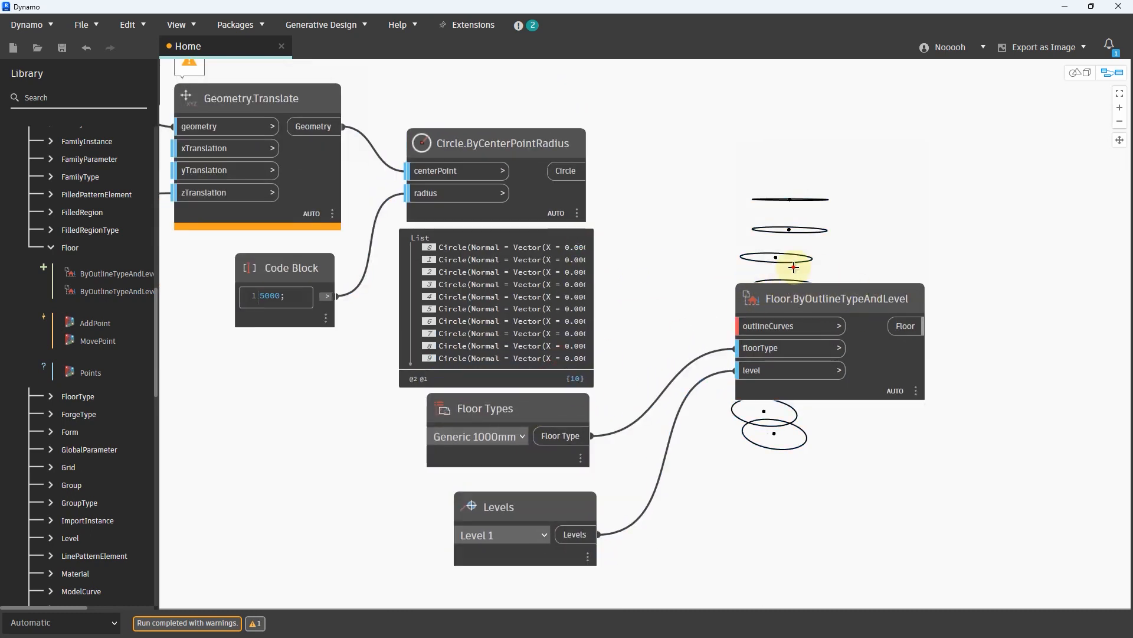
drag(772, 299, 948, 340)
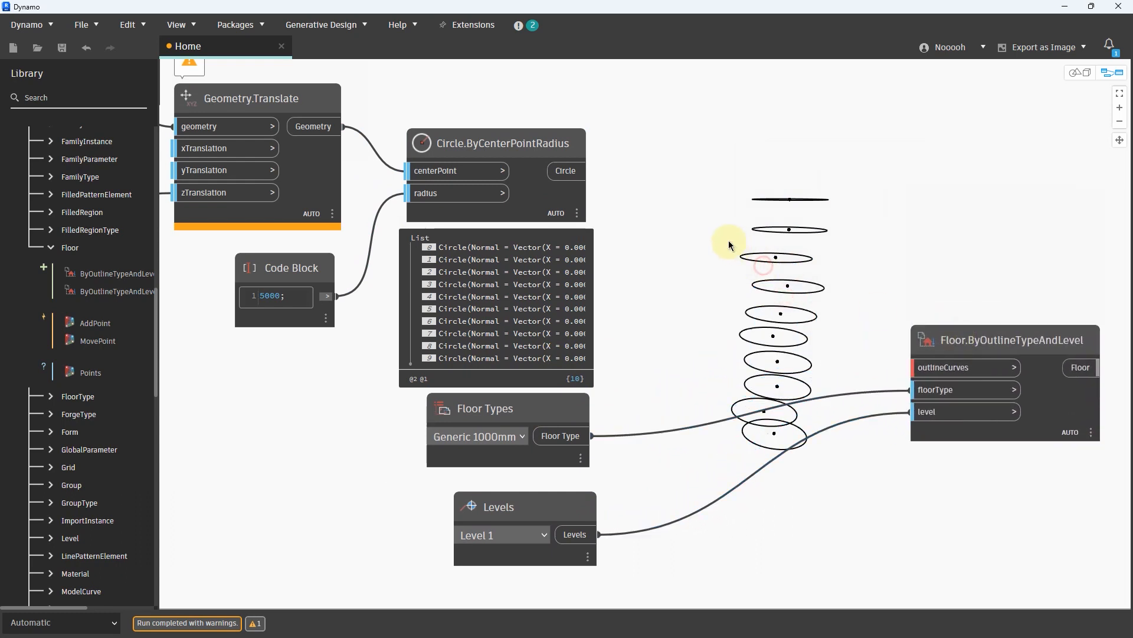
Step: Add a Curve.PointAtParameter node from the library's geometry curves and place it beyond the floor circle node
right_click(737, 196)
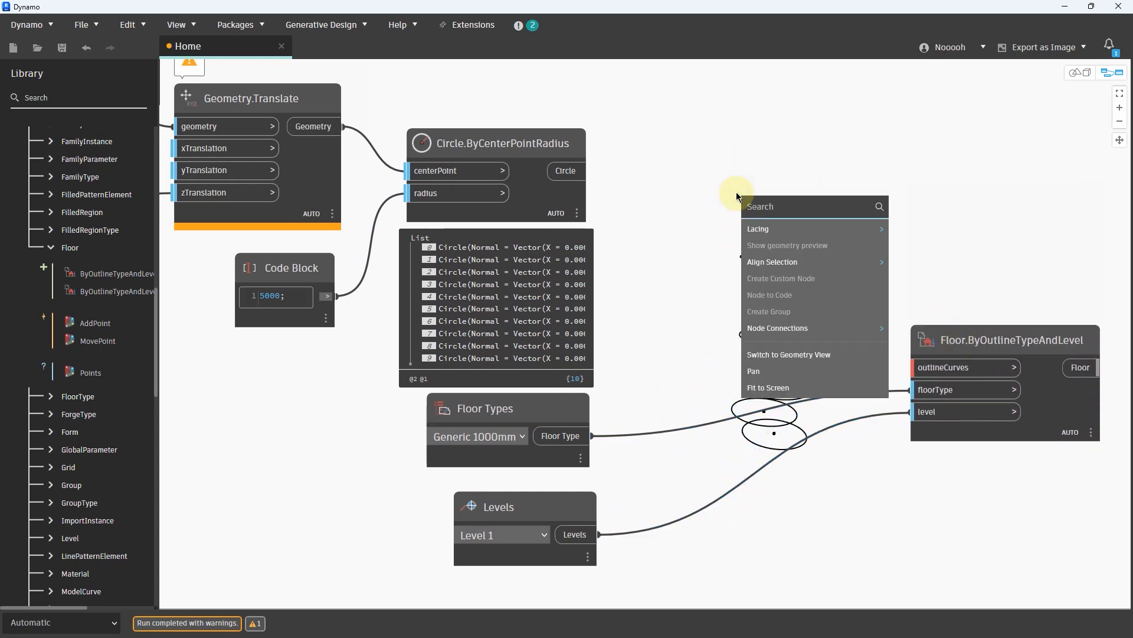
scroll(76, 250, up, 10)
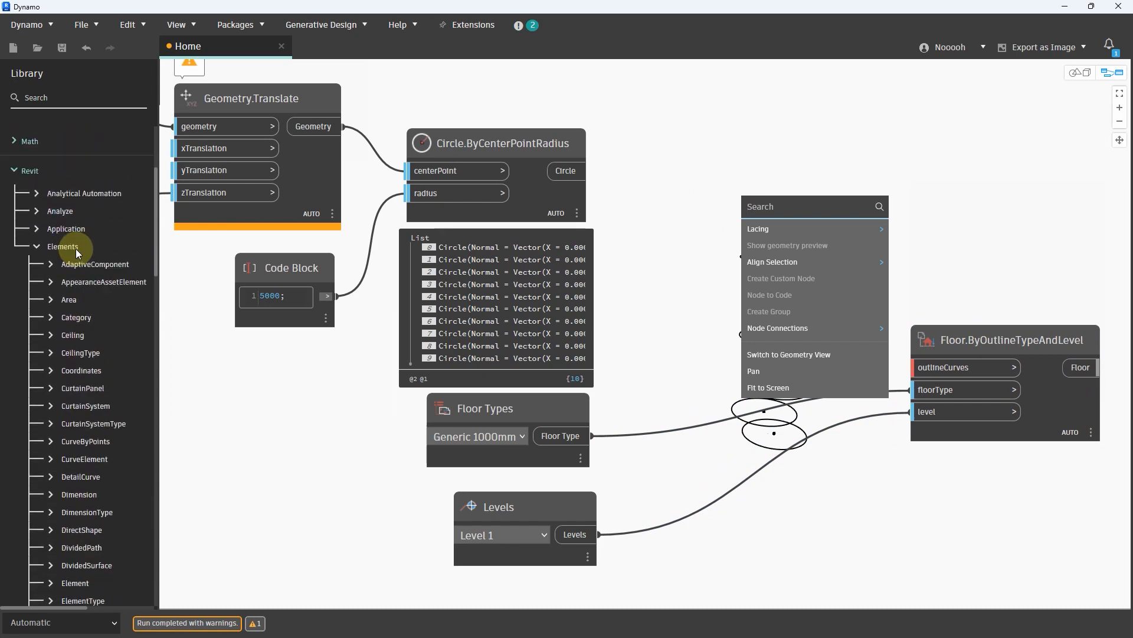
click(42, 201)
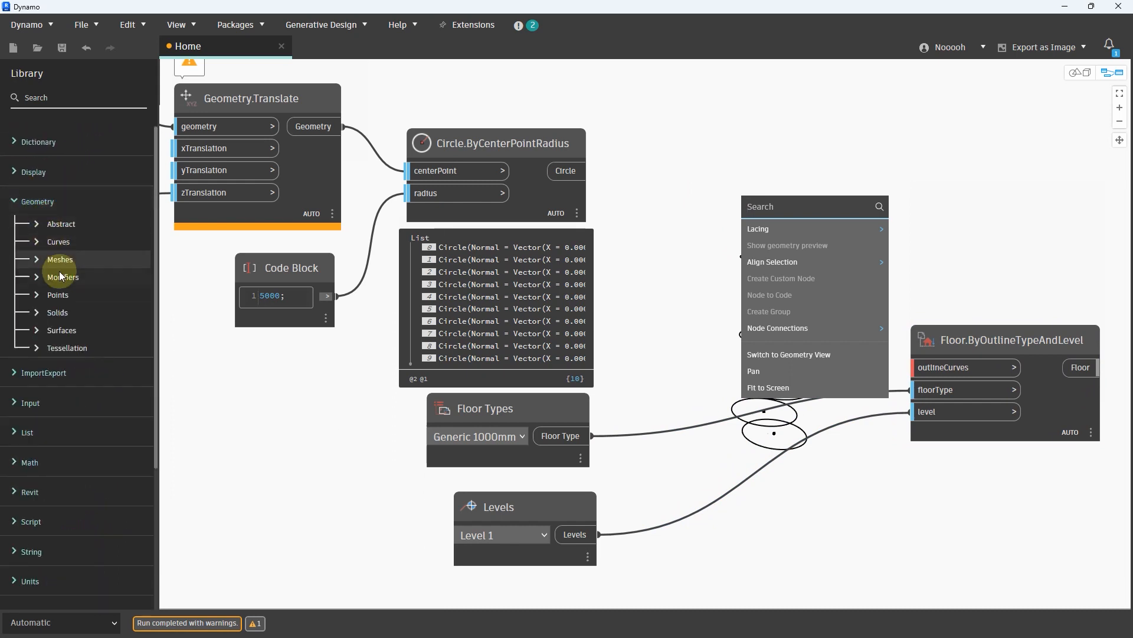
click(62, 248)
click(75, 293)
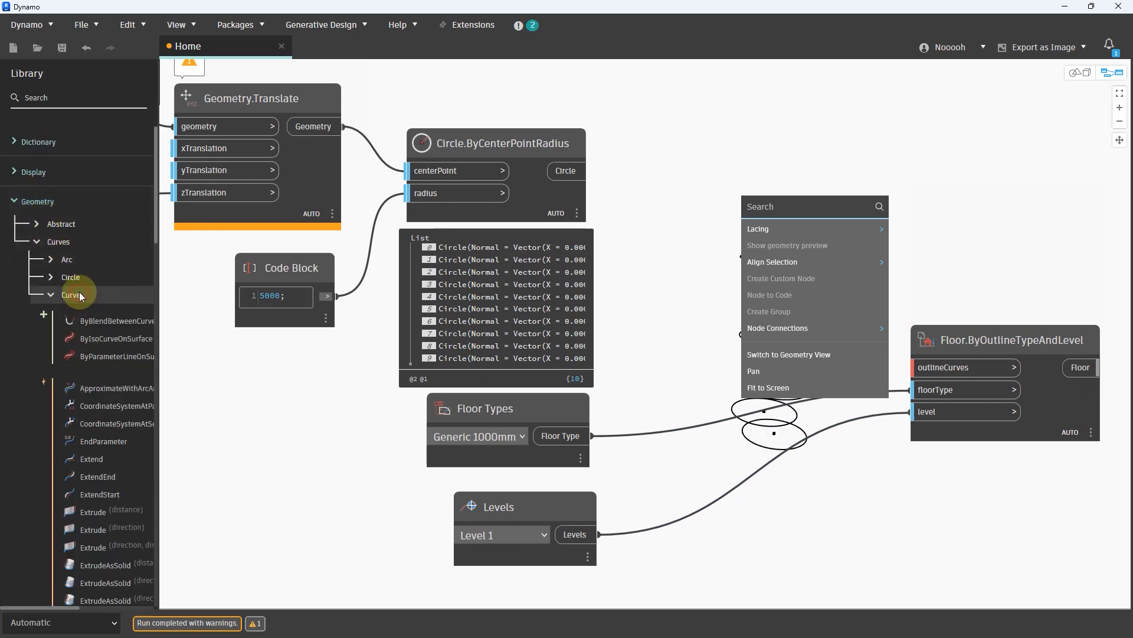
scroll(79, 292, down, 3)
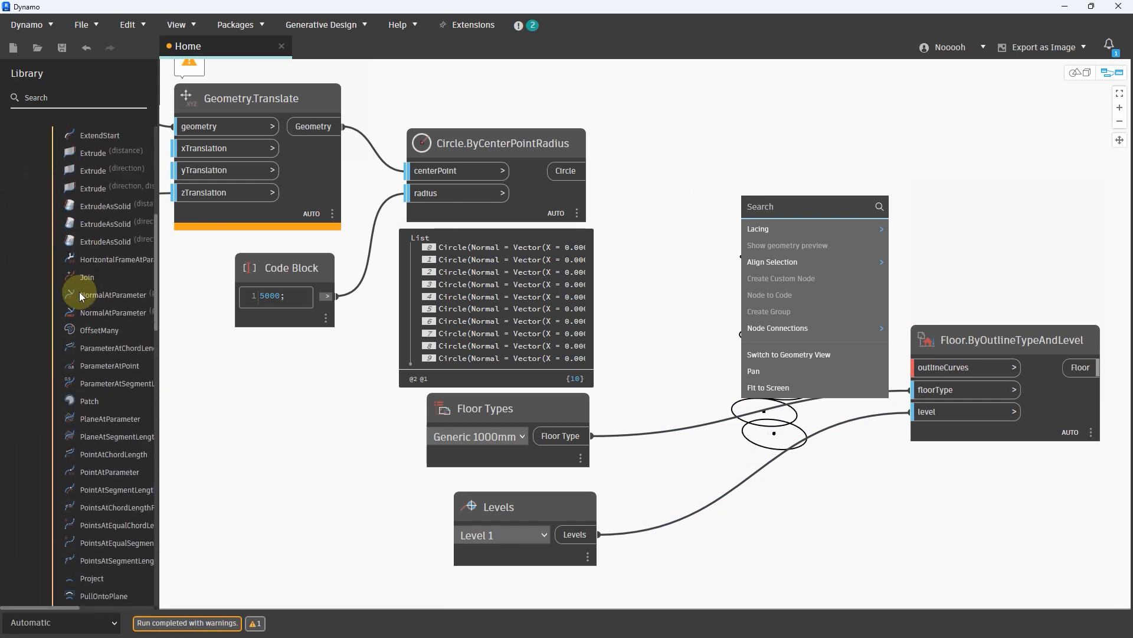
click(110, 475)
drag(718, 379, 738, 178)
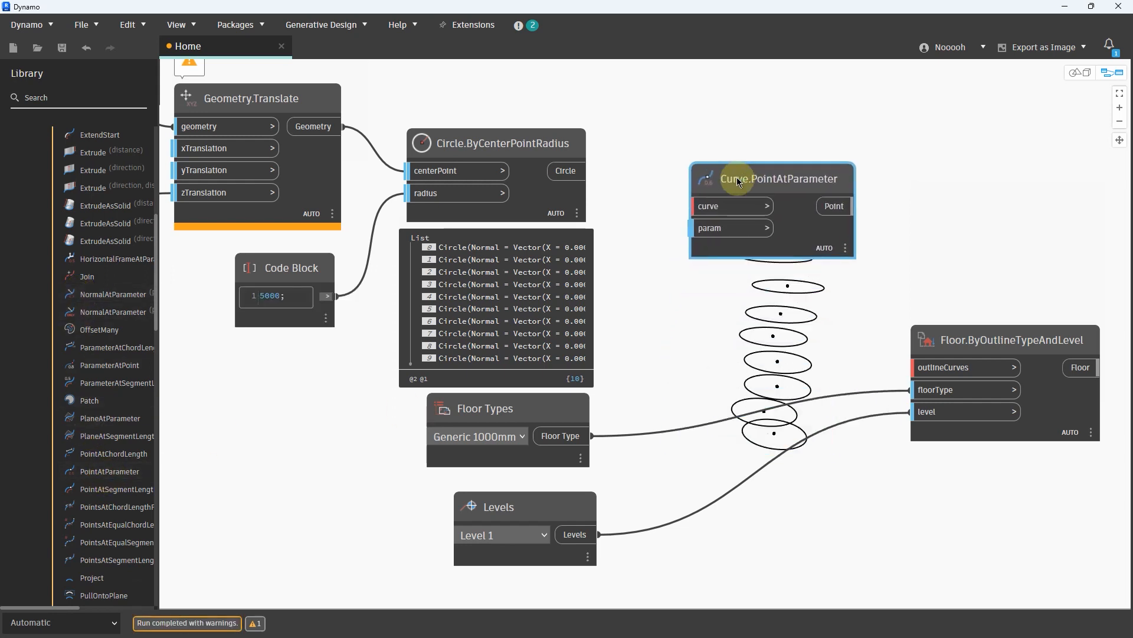
Step: Connect the floor Circle output to the curve input of Curve.PointAtParameter and feed its param input from a new code block containing 0.5
drag(564, 172, 780, 172)
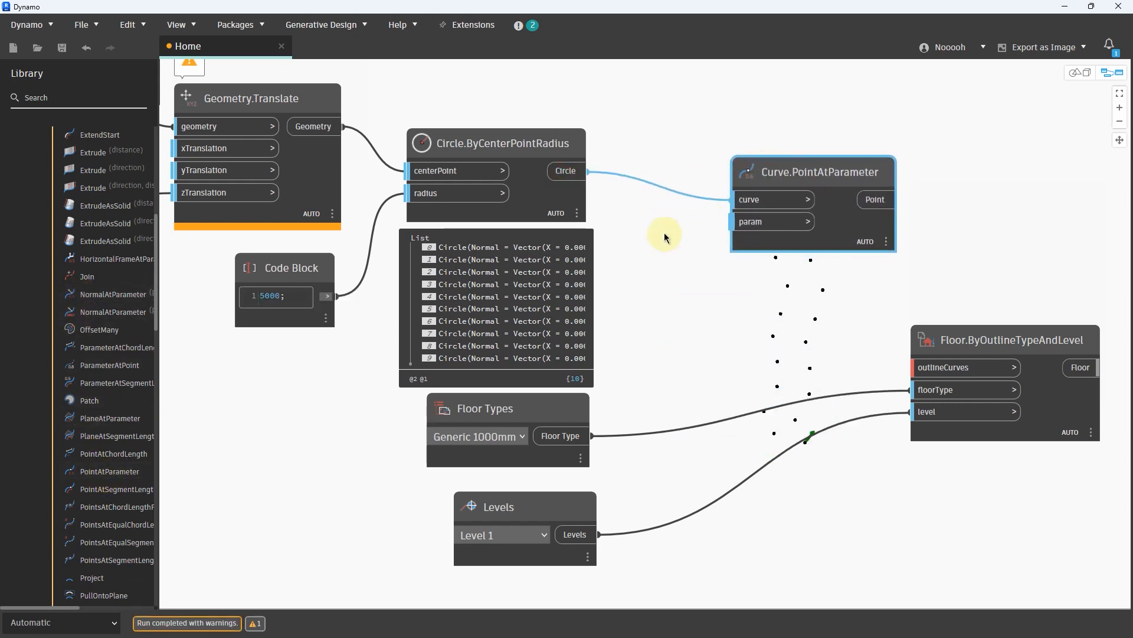
double_click(664, 235)
text(0.5;)
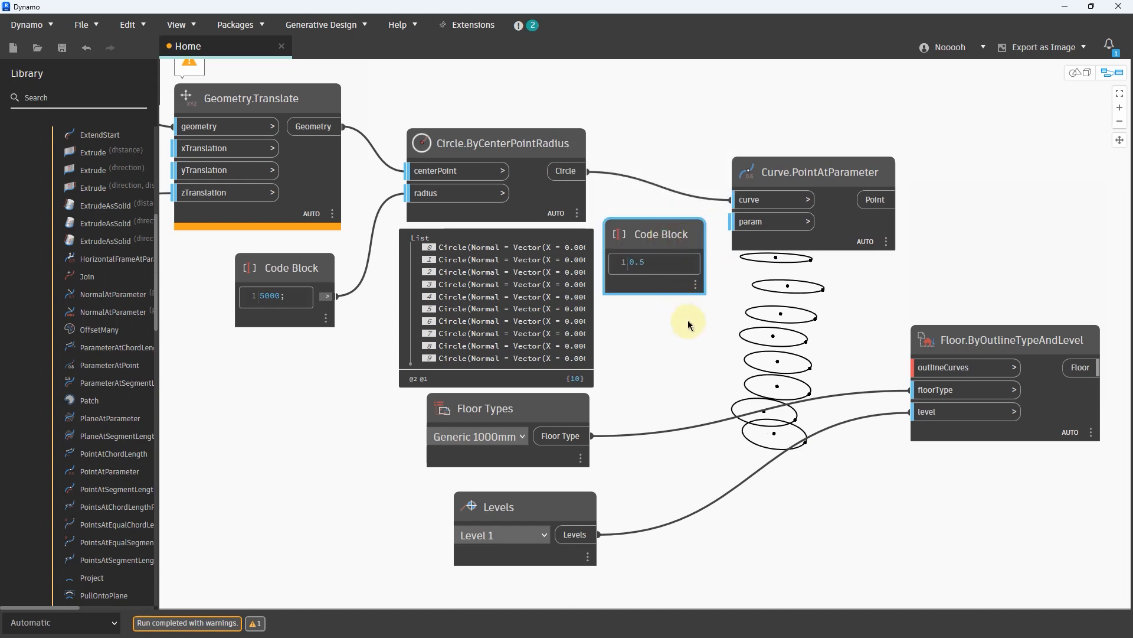
click(688, 321)
drag(697, 262, 760, 226)
Step: Move Floor.ByOutlineTypeAndLevel farther out and bring the Floor Types and Levels nodes closer to it
middle_drag(841, 279, 666, 275)
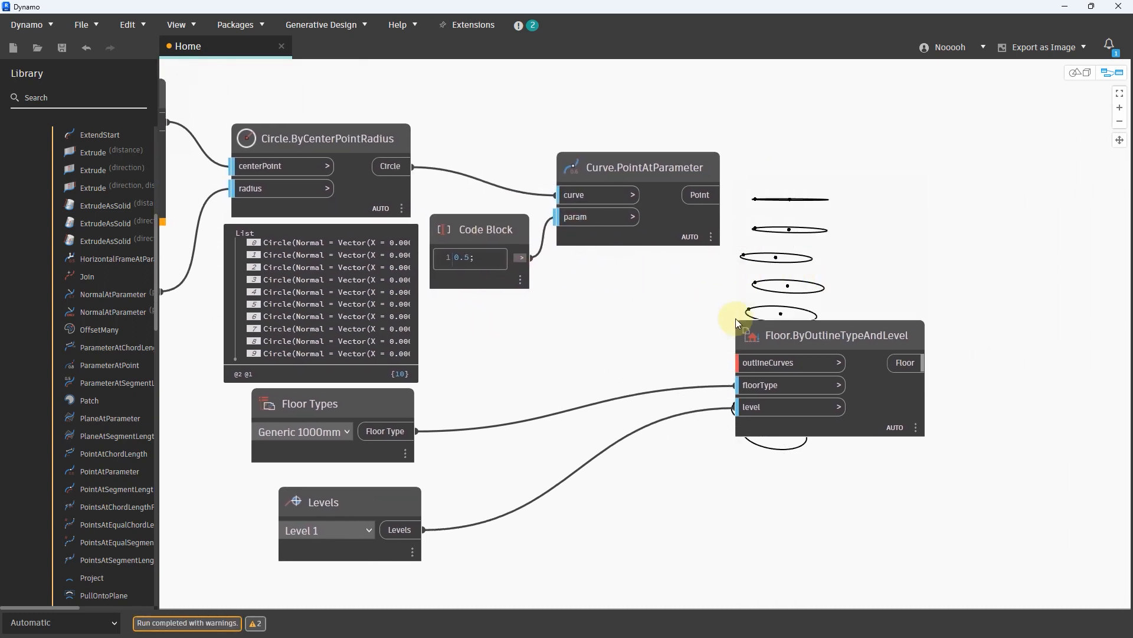
drag(810, 340, 932, 377)
drag(544, 569, 684, 412)
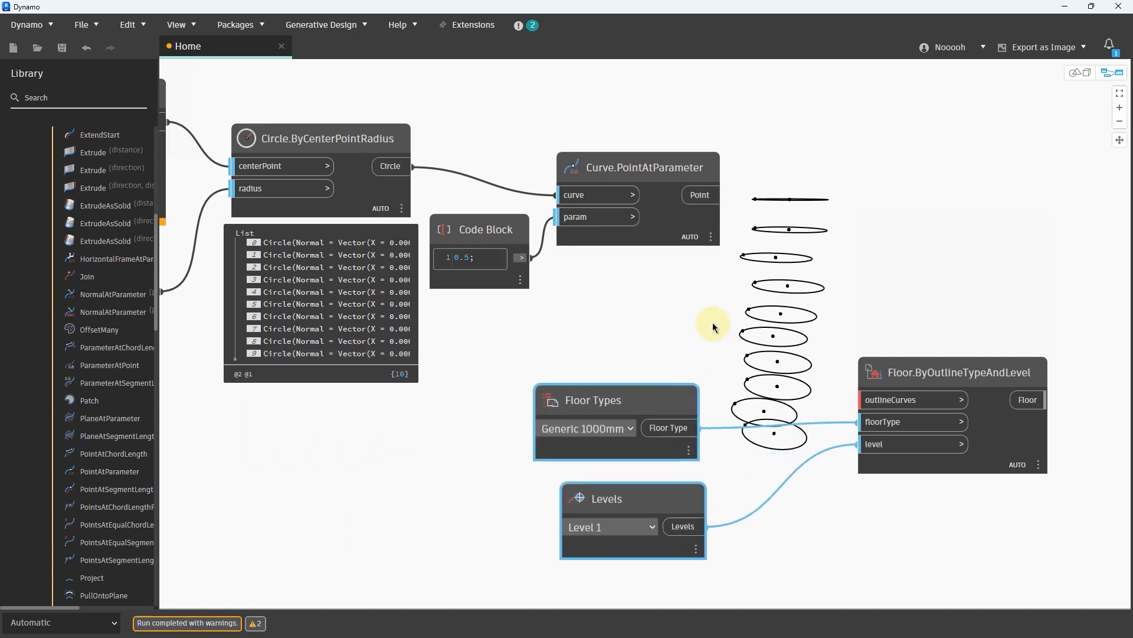
Step: Check the half-way points on the circles in the 3D preview and add a Curve.SplitByPoints node beyond Curve.PointAtParameter
click(662, 203)
key(ctrl+b)
right_drag(753, 257, 784, 270)
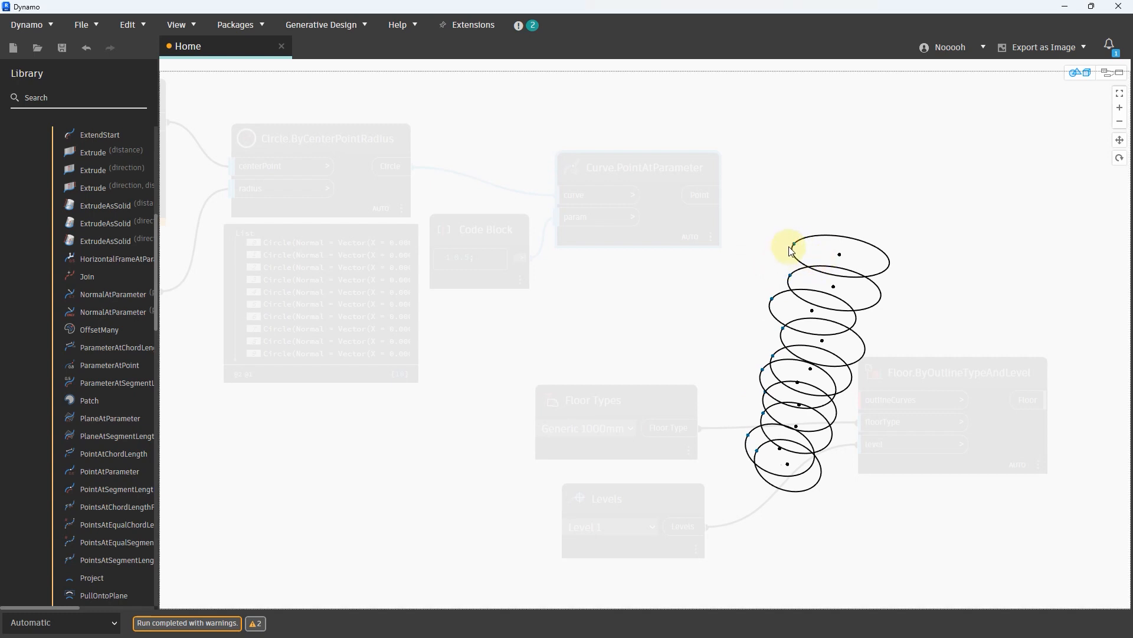
key(ctrl+b)
double_click(828, 211)
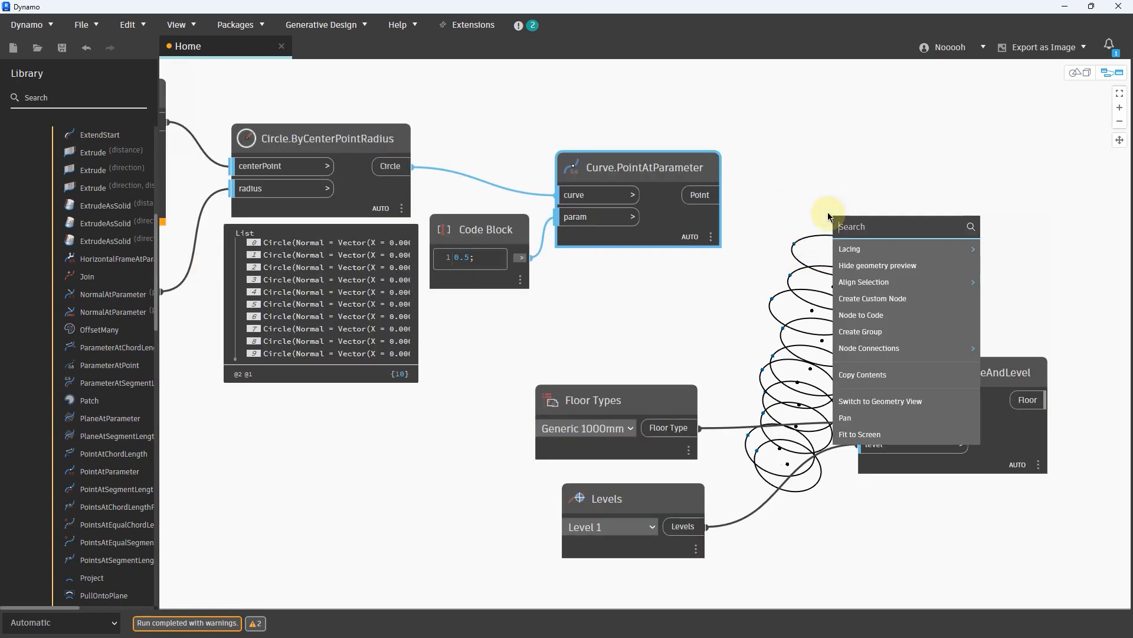
text(split)
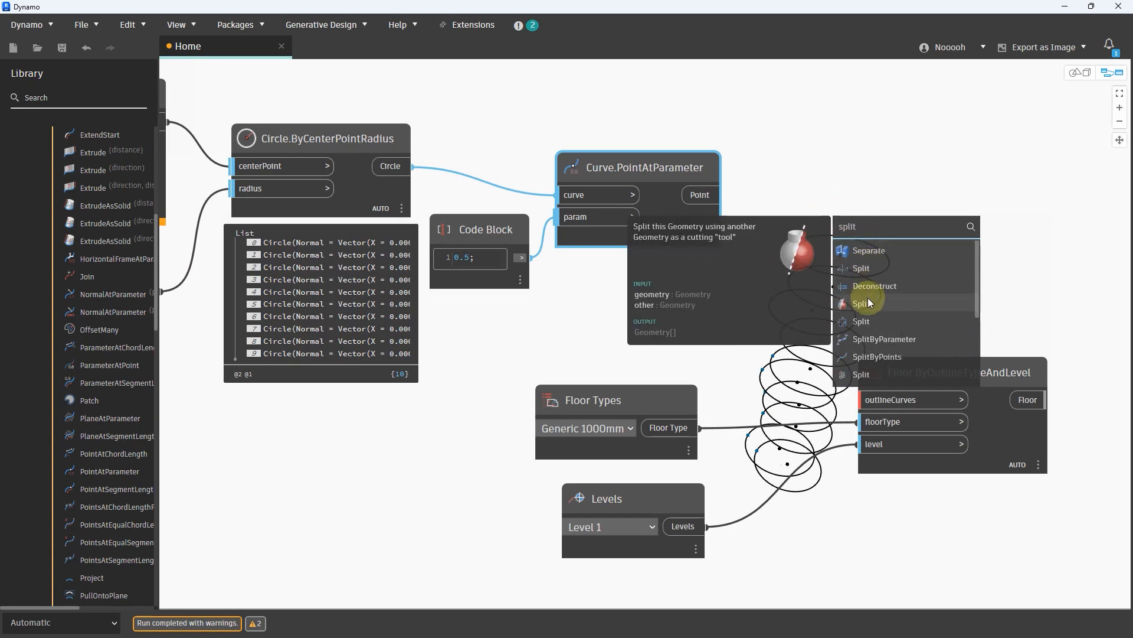
click(878, 358)
drag(941, 369, 873, 165)
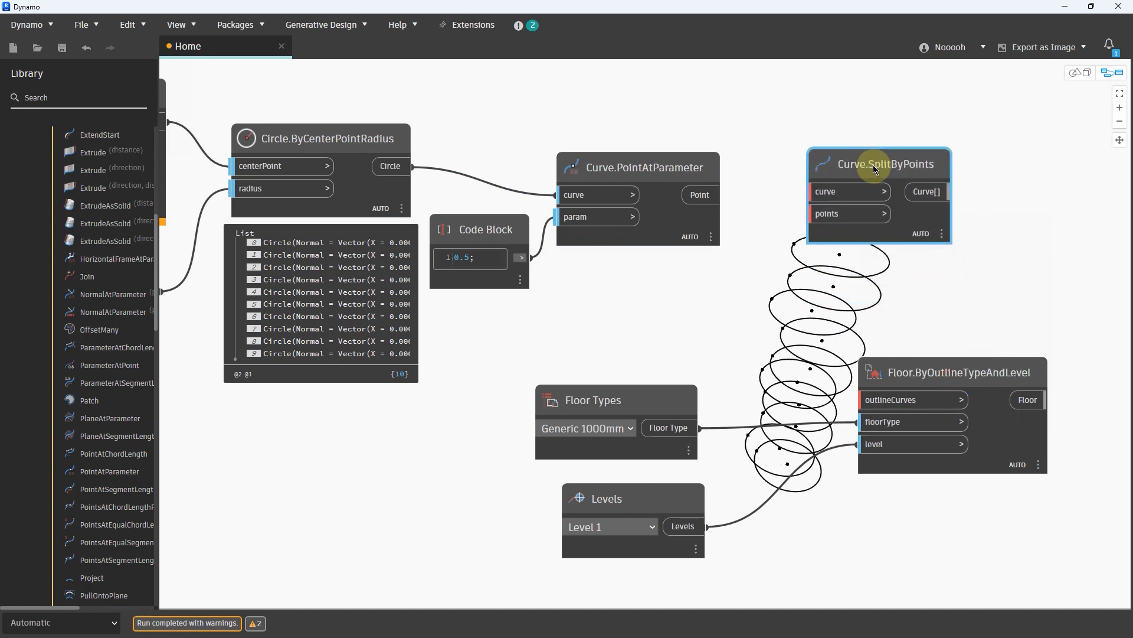
Step: Connect the Circle output to the curve input and the Point output to the points input of Curve.SplitByPoints, and keep its output preview open
drag(866, 175, 817, 191)
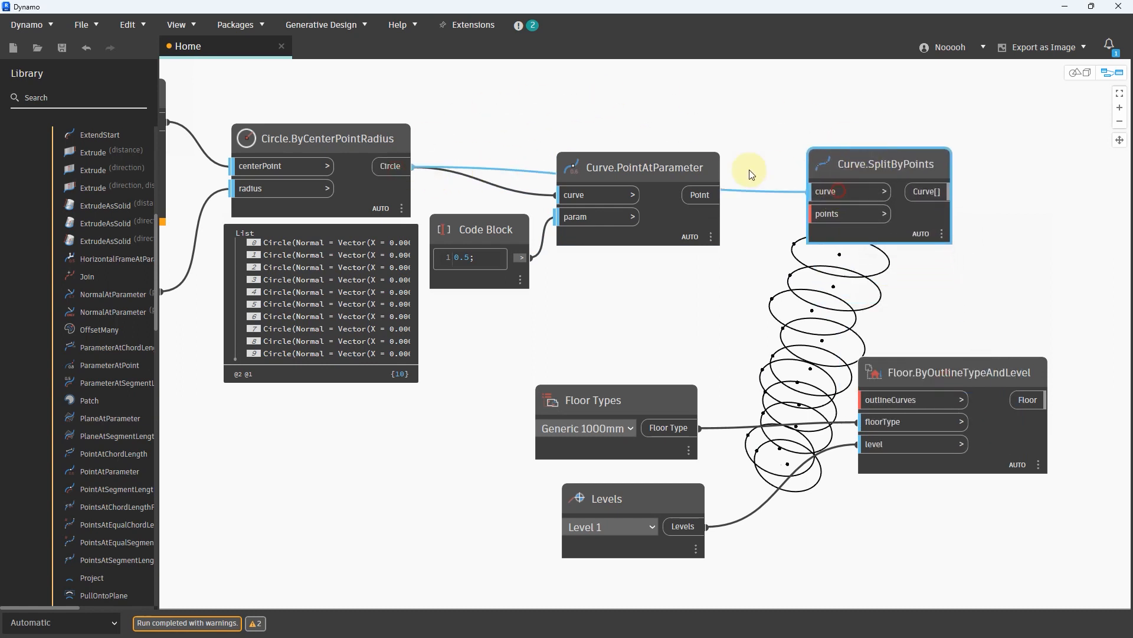
drag(685, 171, 823, 216)
drag(849, 158, 808, 131)
click(900, 235)
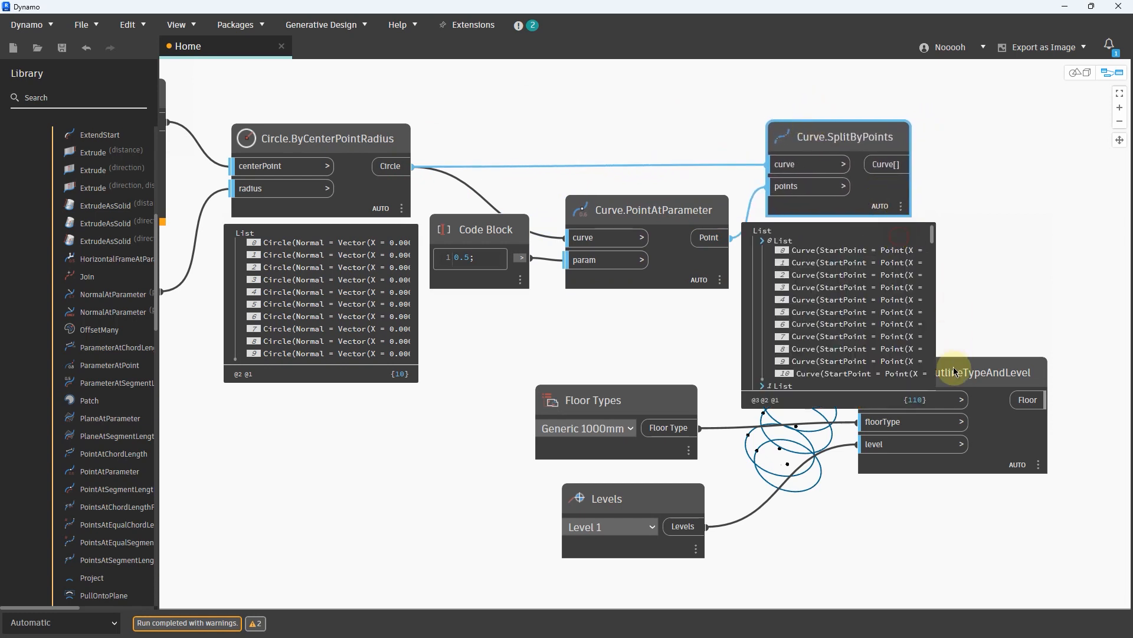
Step: Rearrange the floor, Floor Types, Levels and Curve.SplitByPoints nodes to clear space, and keep the Curve.PointAtParameter output preview open
drag(954, 372, 1030, 451)
drag(665, 339, 566, 570)
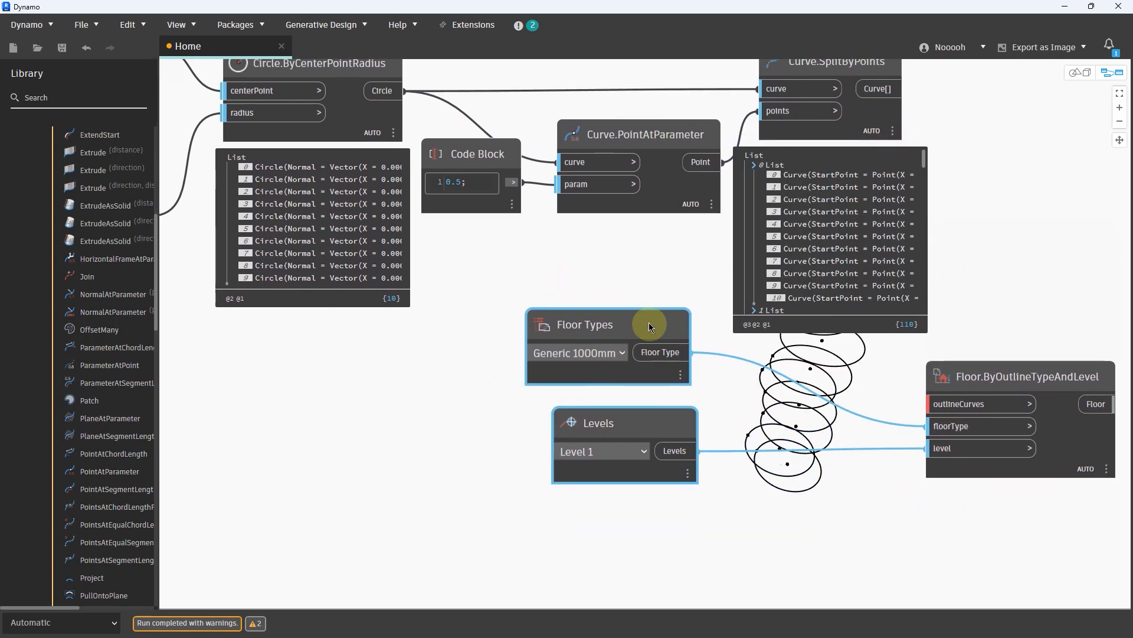
drag(650, 321, 678, 392)
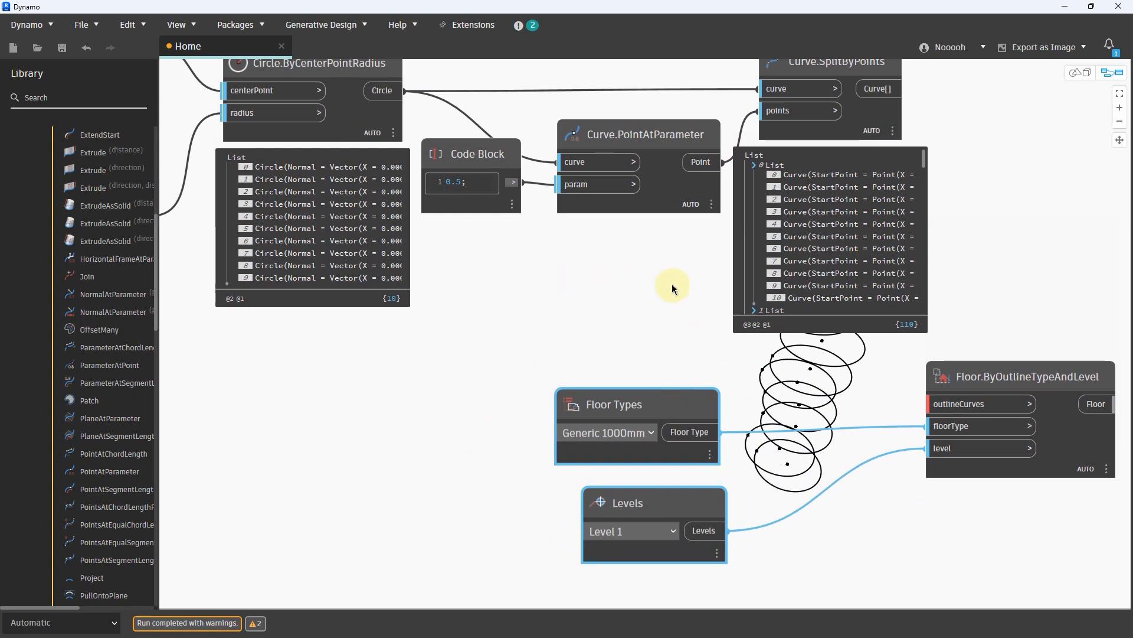
click(706, 276)
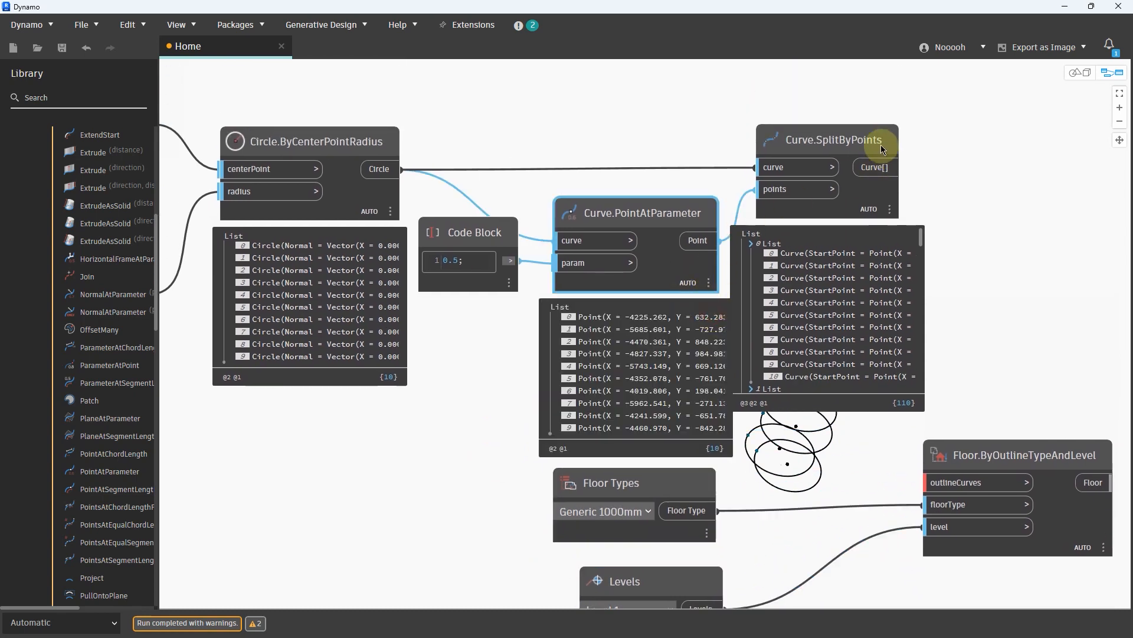
drag(875, 140, 904, 139)
click(1003, 218)
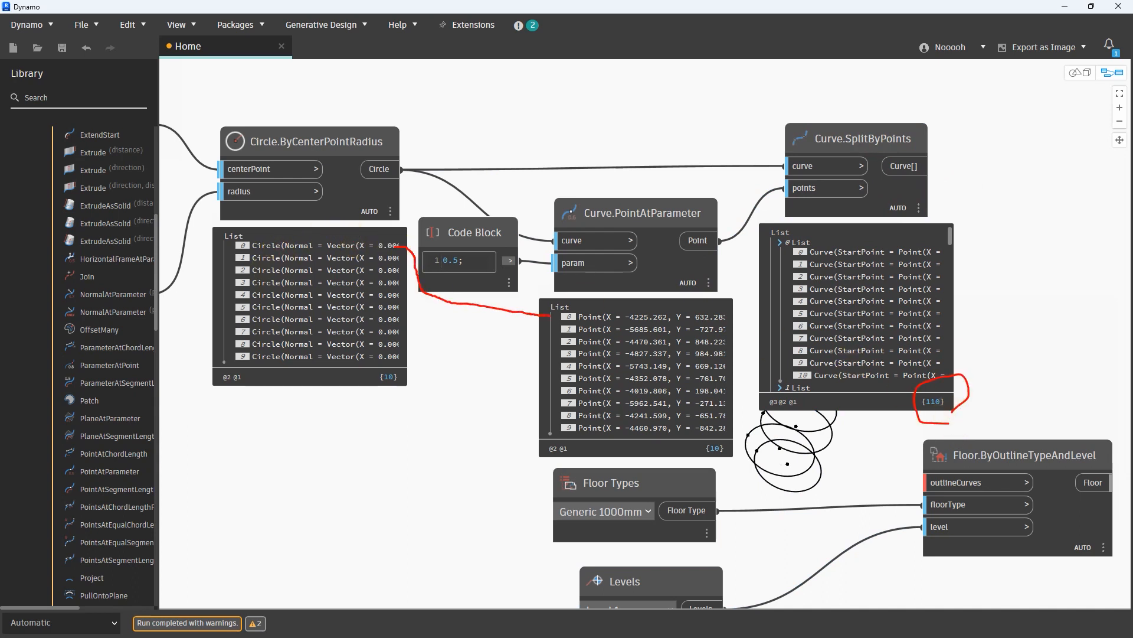
drag(547, 311, 548, 323)
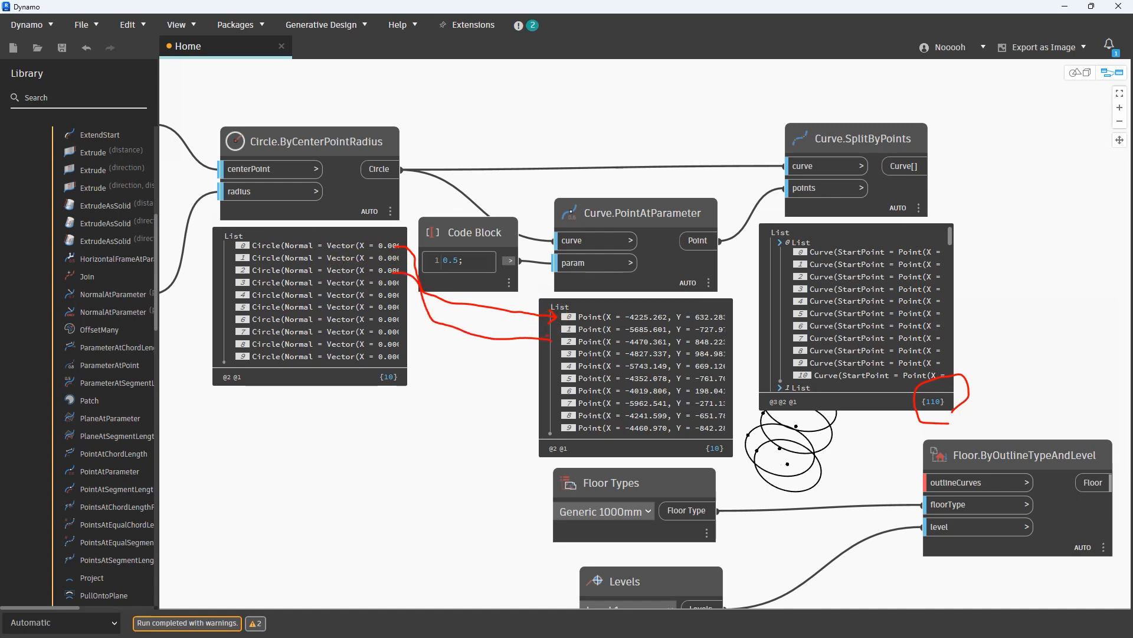
drag(547, 335, 549, 347)
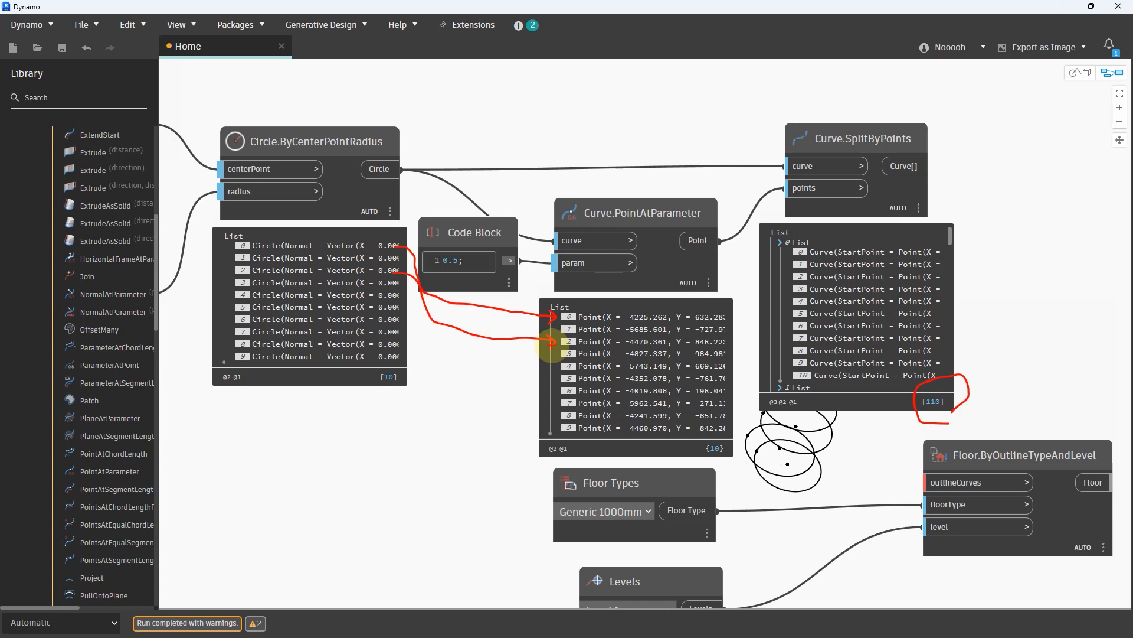
key(Escape)
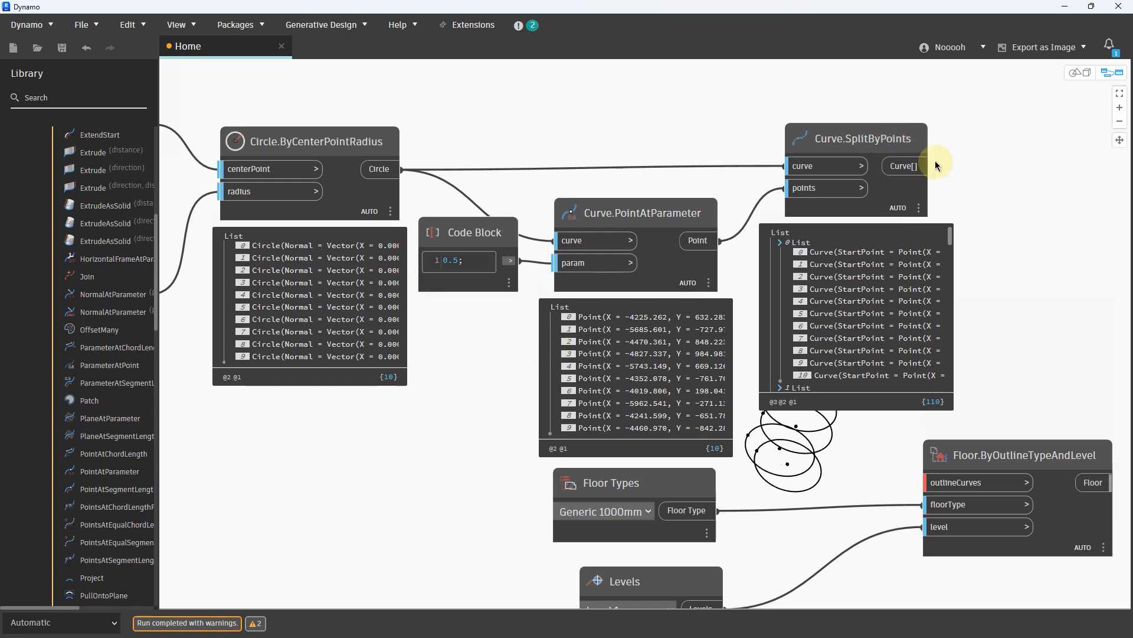
Step: Set the lacing of Curve.SplitByPoints to Shortest and shift the floor circle node slightly up
click(919, 208)
mouse_move(961, 329)
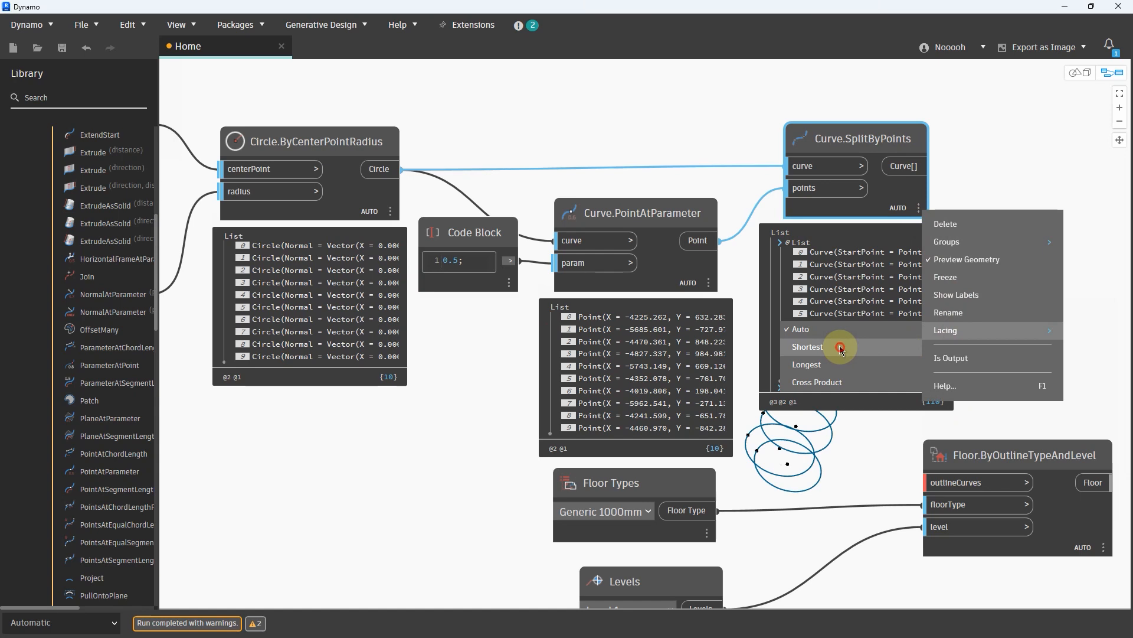
click(840, 346)
click(974, 187)
drag(375, 140, 378, 125)
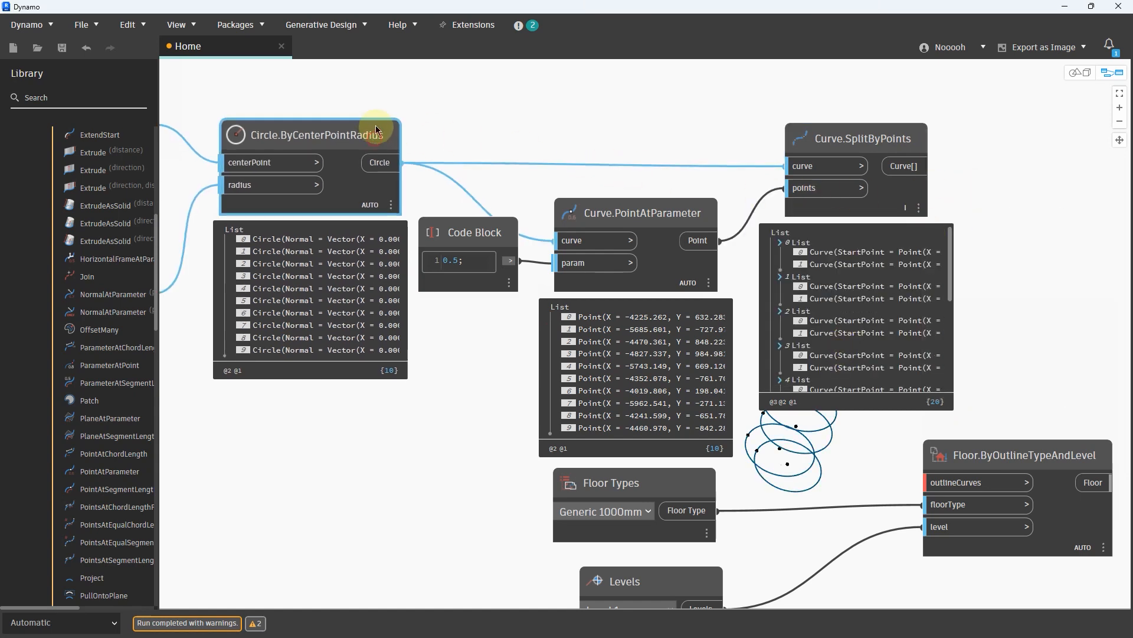
Step: Move Curve.SplitByPoints slightly up and highlight the first circle and its two split curves in the 3D preview
drag(830, 138, 835, 120)
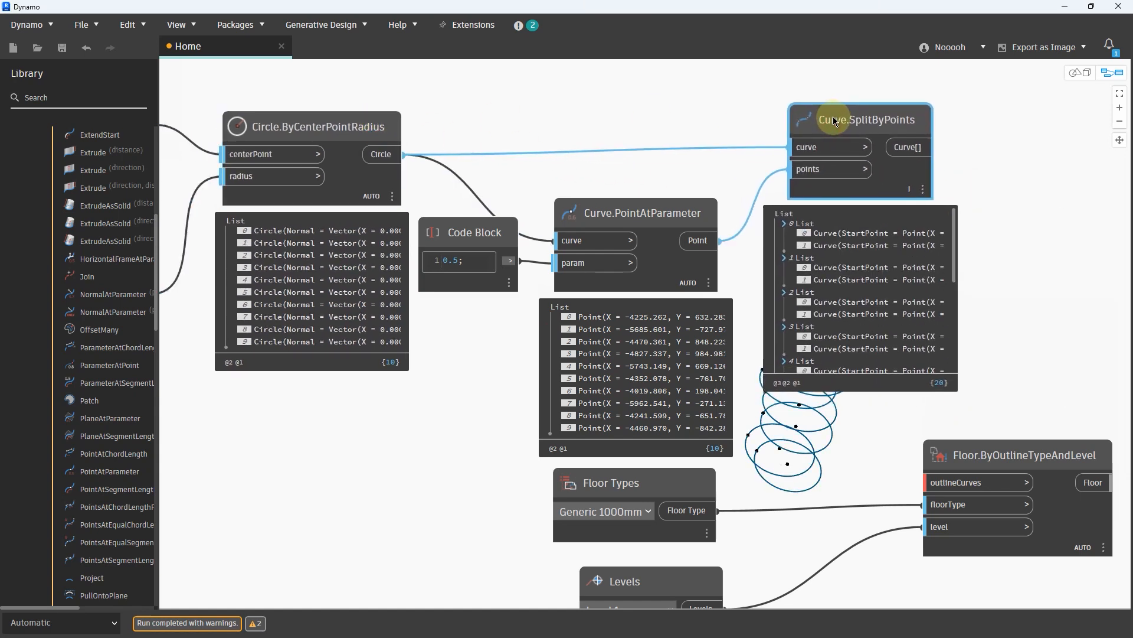
click(301, 231)
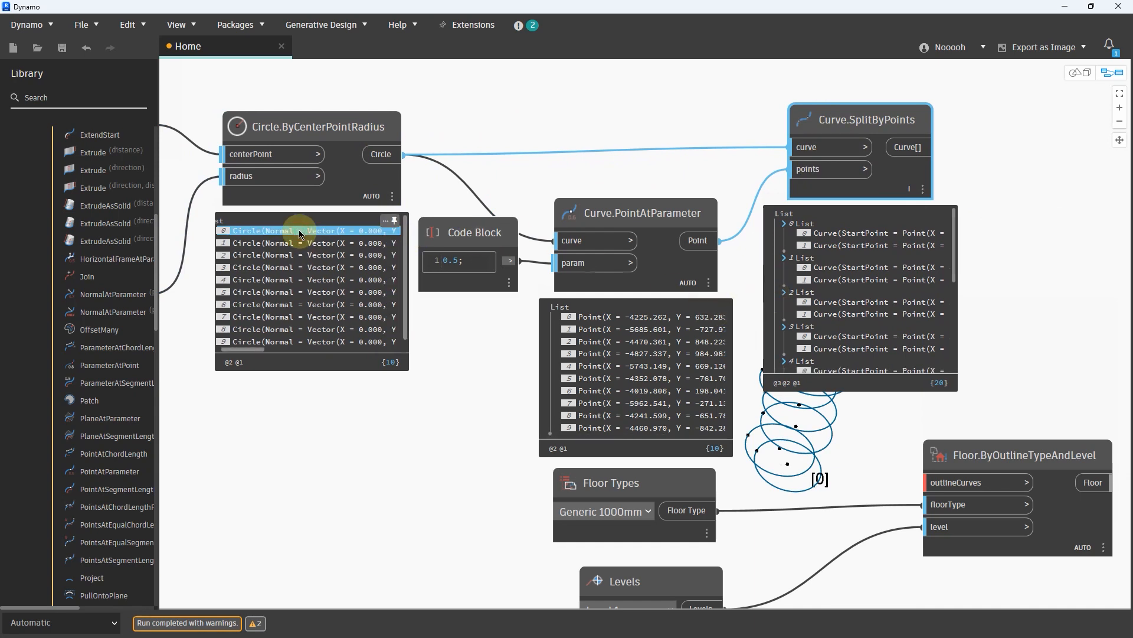
key(ctrl+b)
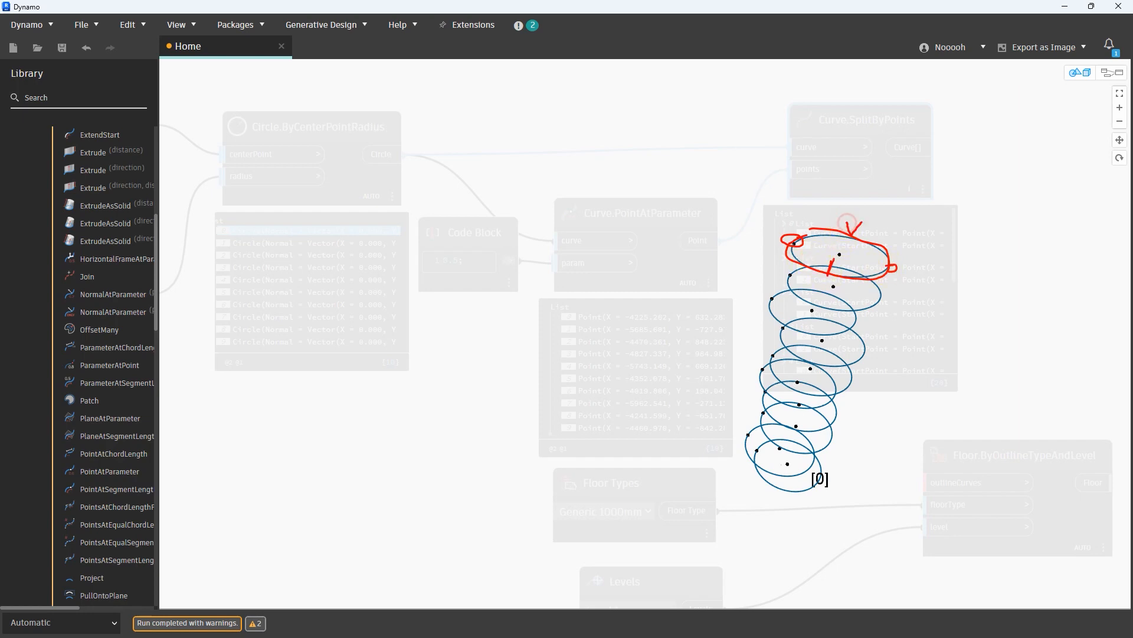
key(Escape)
key(ctrl+b)
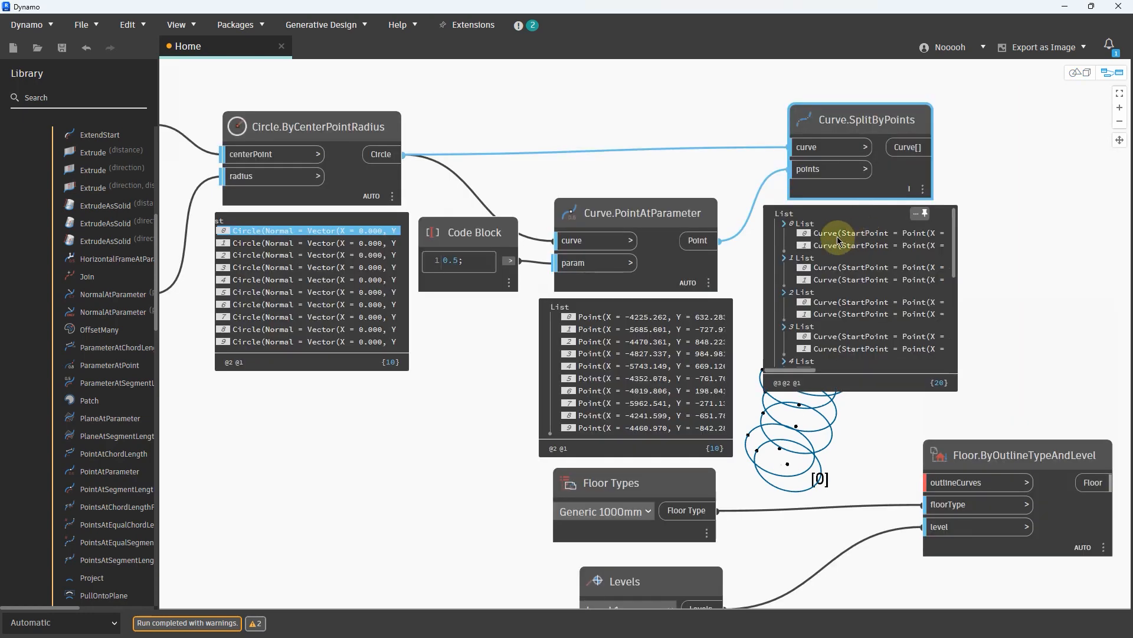
click(830, 243)
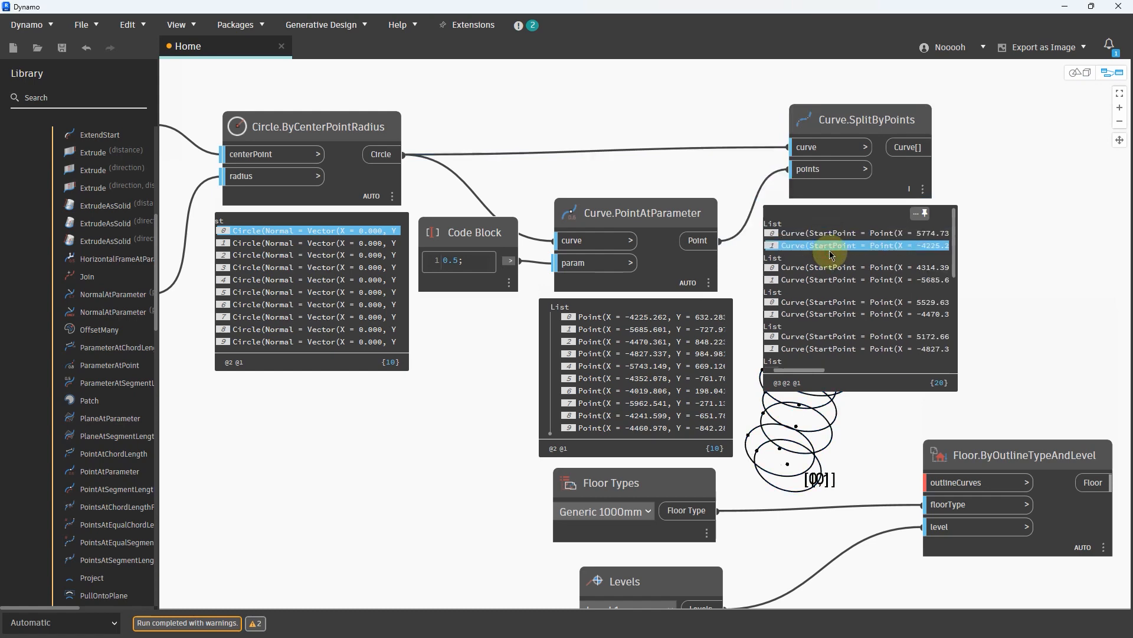
click(837, 234)
Step: Shift the floor nodes aside, connect the Curve[] output of Curve.SplitByPoints to outlineCurves, and reposition Floor.ByOutlineTypeAndLevel
scroll(519, 181, down, 3)
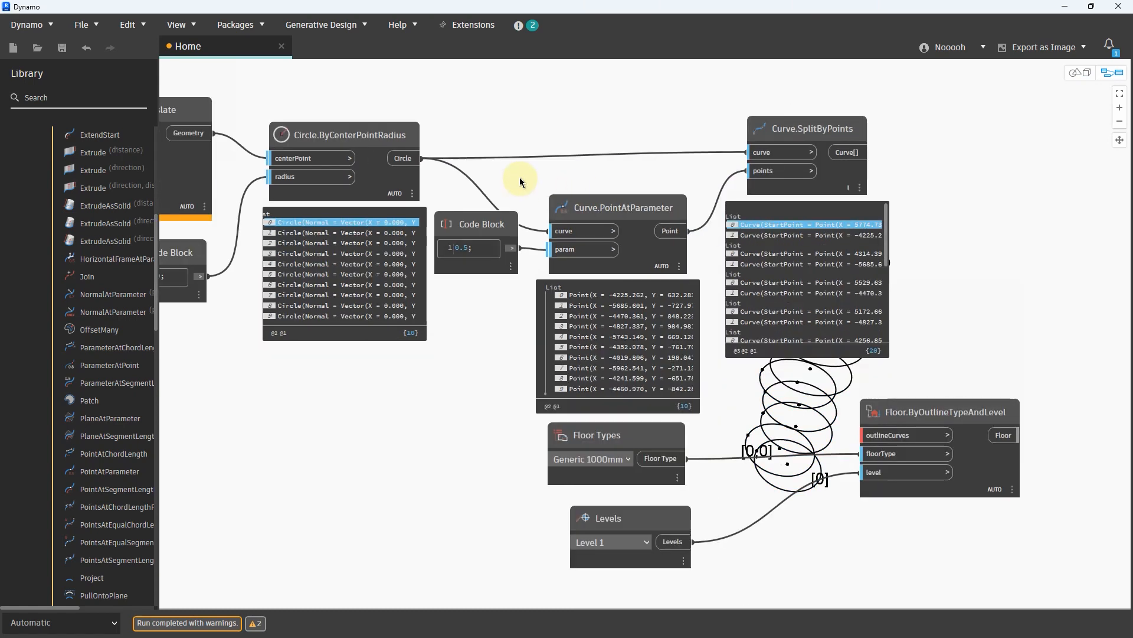
drag(957, 543, 751, 429)
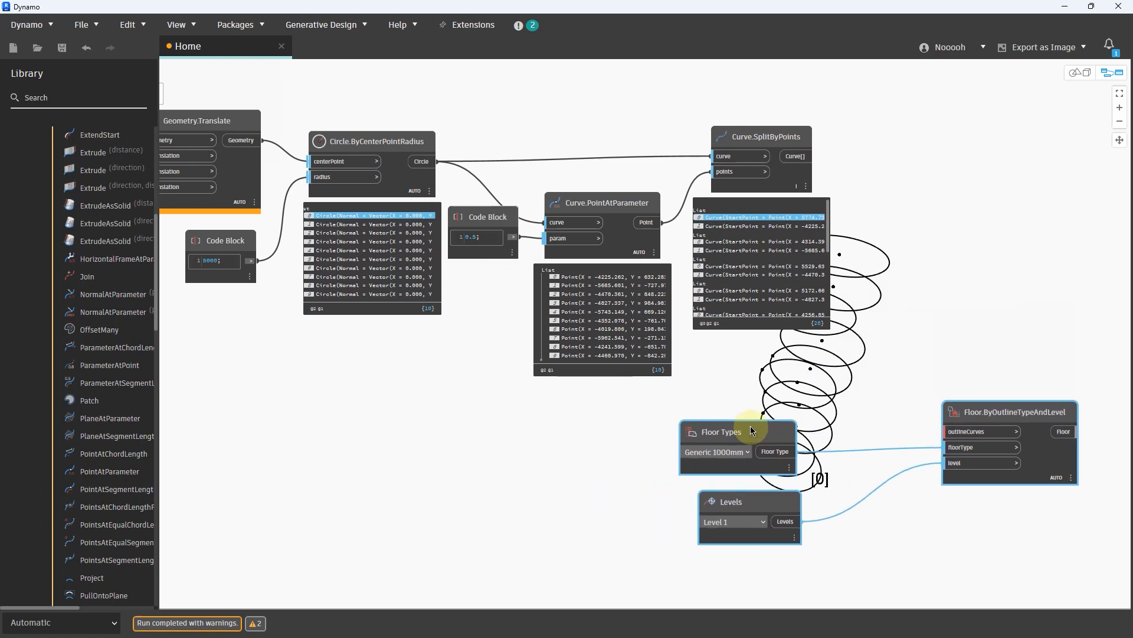
click(820, 376)
middle_drag(804, 372, 681, 363)
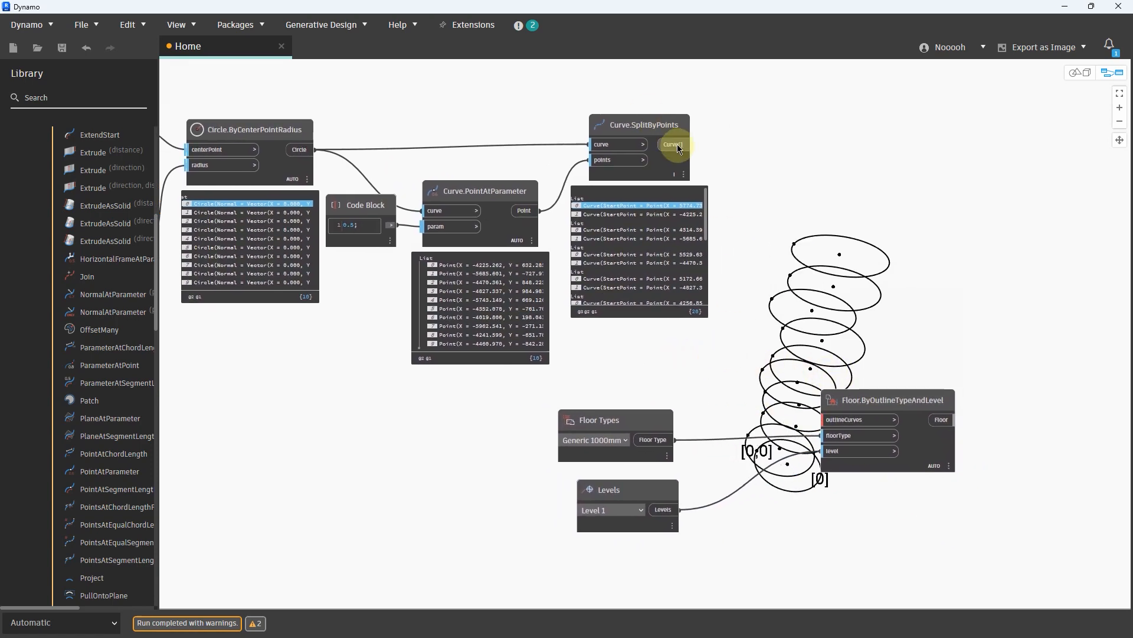
drag(676, 144, 835, 420)
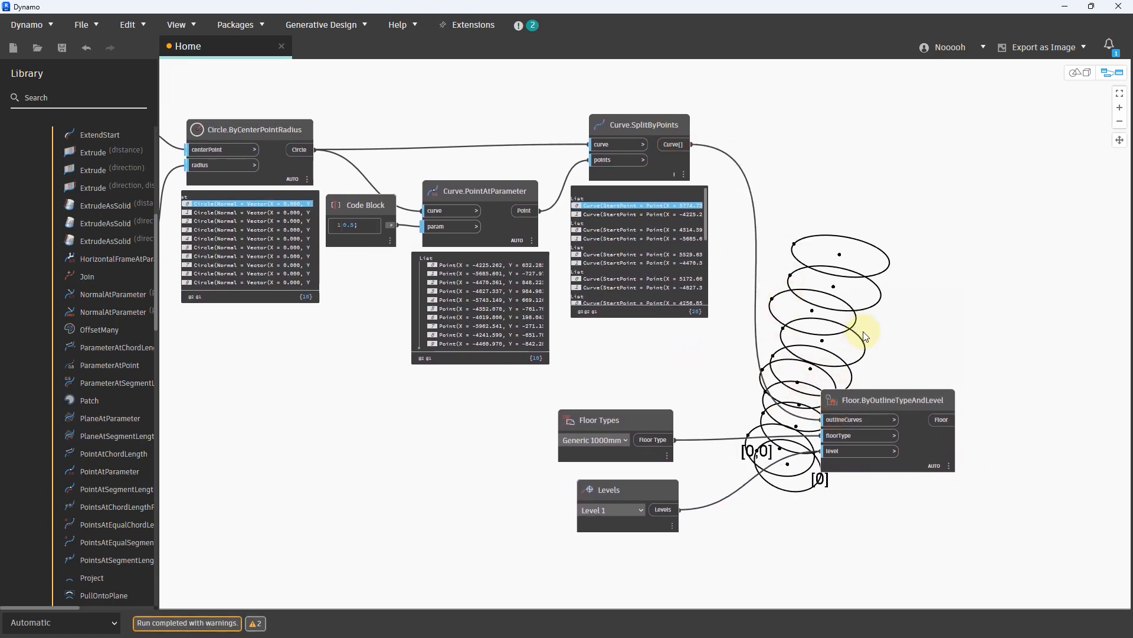
scroll(909, 389, up, 3)
click(859, 339)
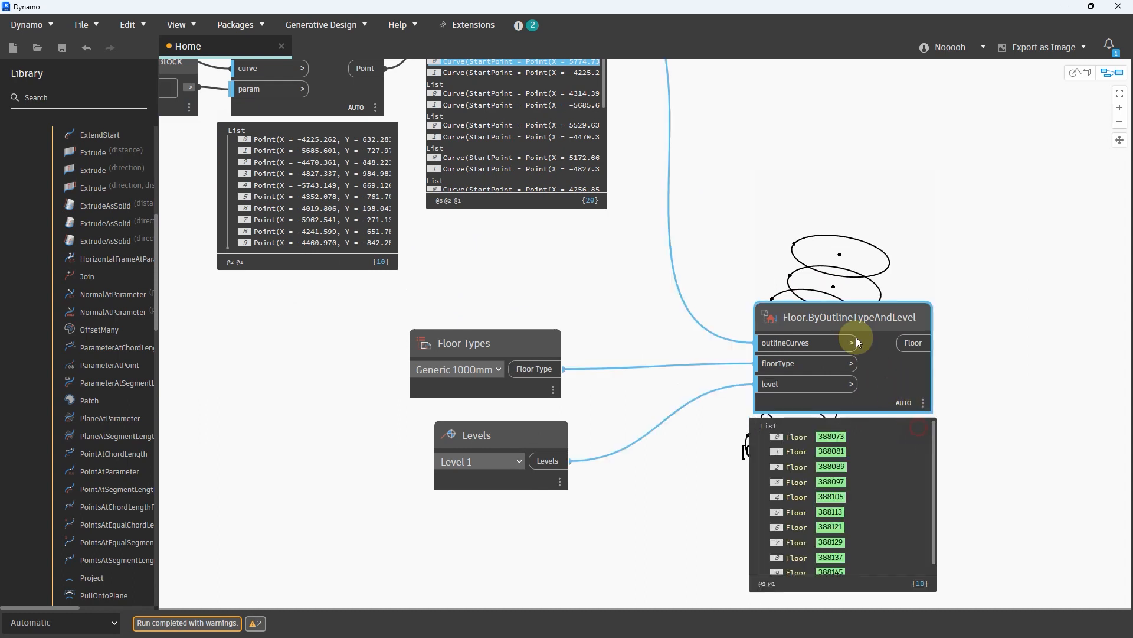
drag(849, 389, 820, 359)
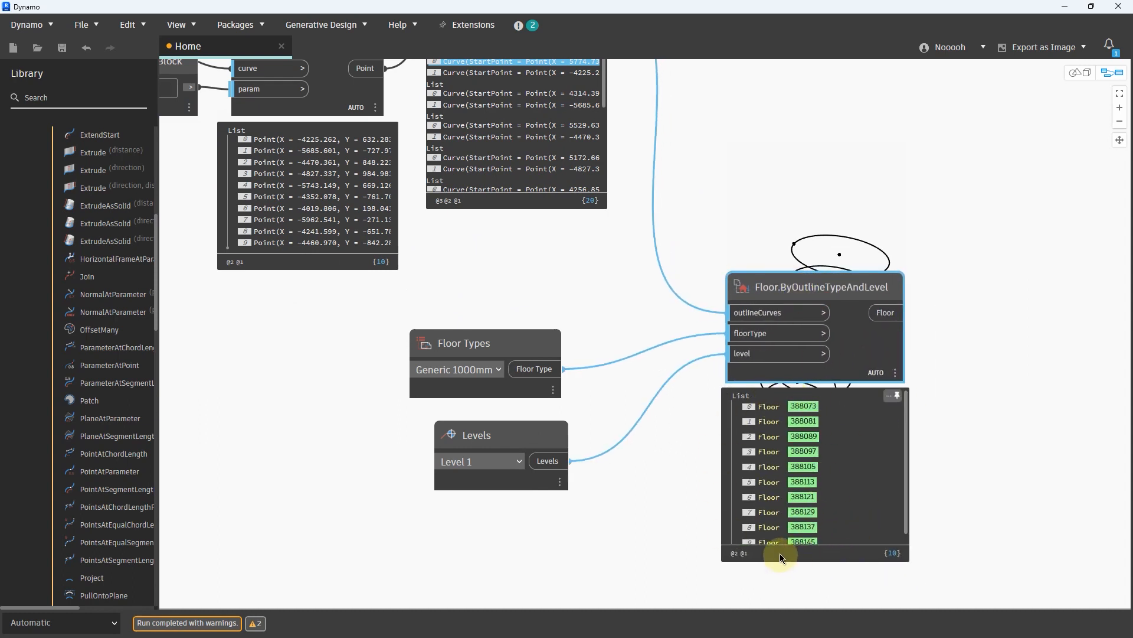
Step: Arrange the Dynamo window beside the Revit 3D view and orbit the model to see the stacked floors from the side
click(1092, 14)
drag(666, 37, 362, 21)
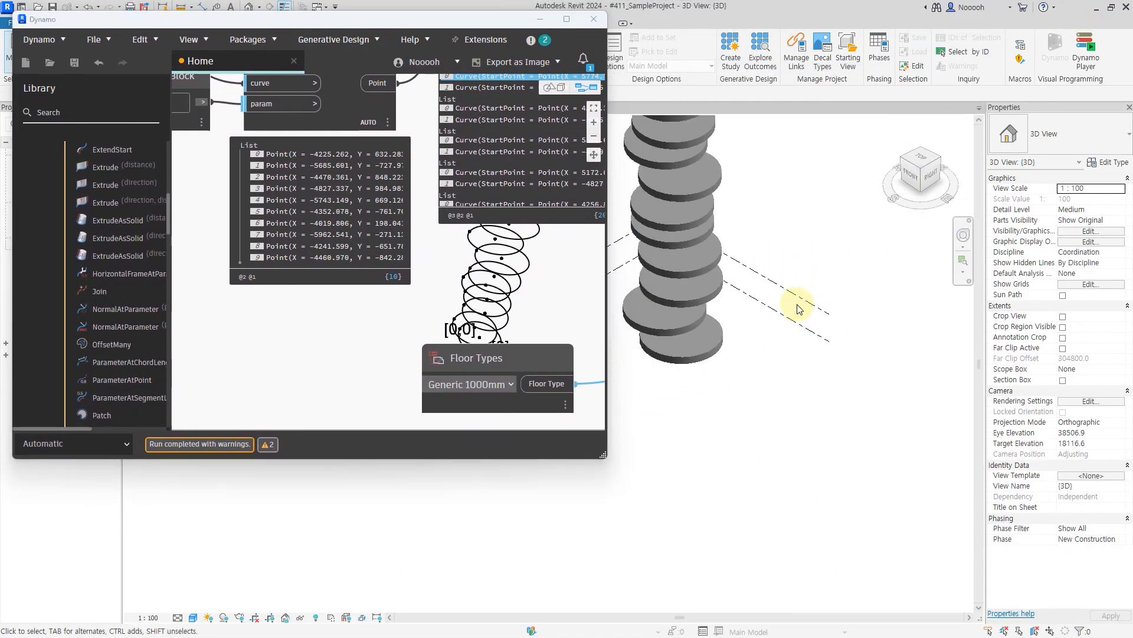
shift+middle_drag(797, 309, 817, 278)
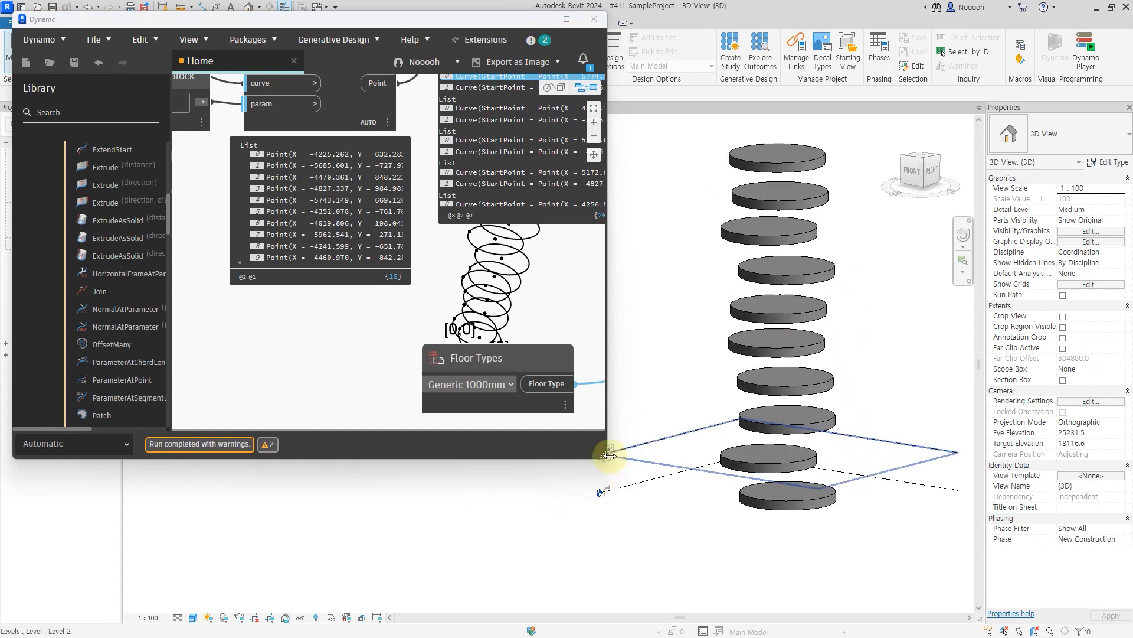
drag(606, 454, 590, 635)
drag(505, 26, 505, 17)
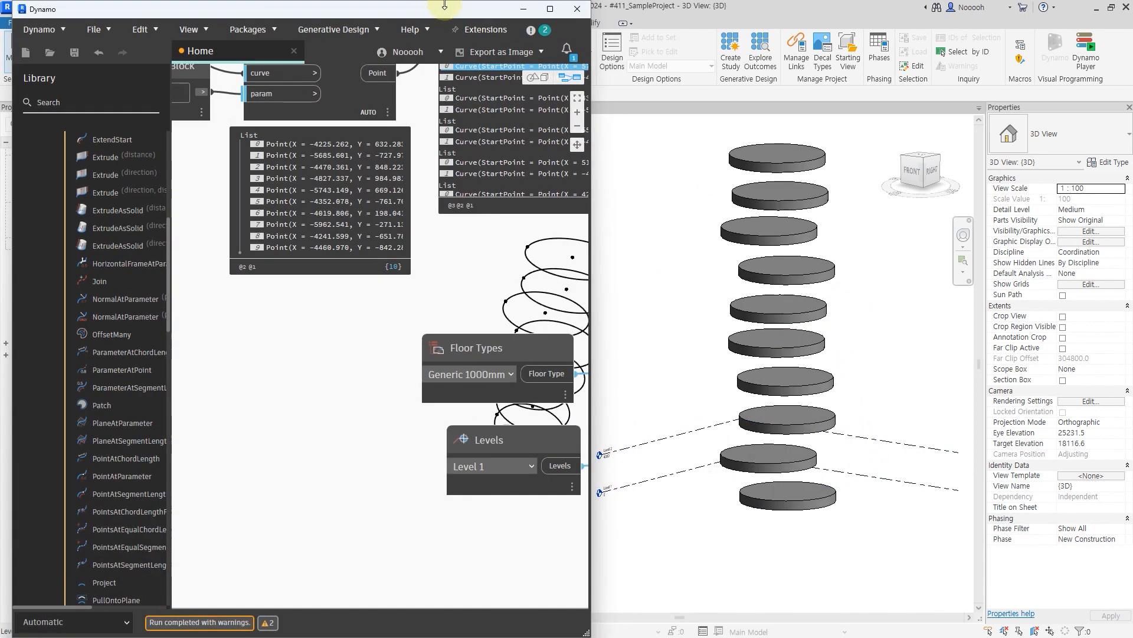
scroll(455, 293, down, 4)
middle_drag(458, 284, 265, 282)
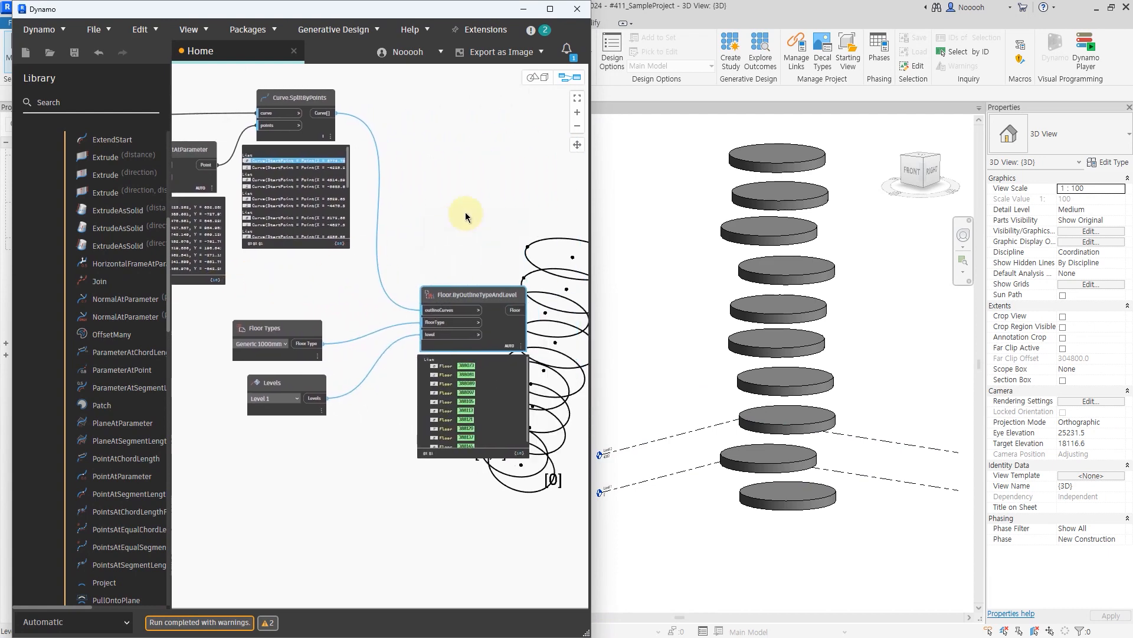
click(466, 213)
Step: Inspect the Level and Height Offset properties of the four uppermost floors in the Revit 3D view
click(791, 165)
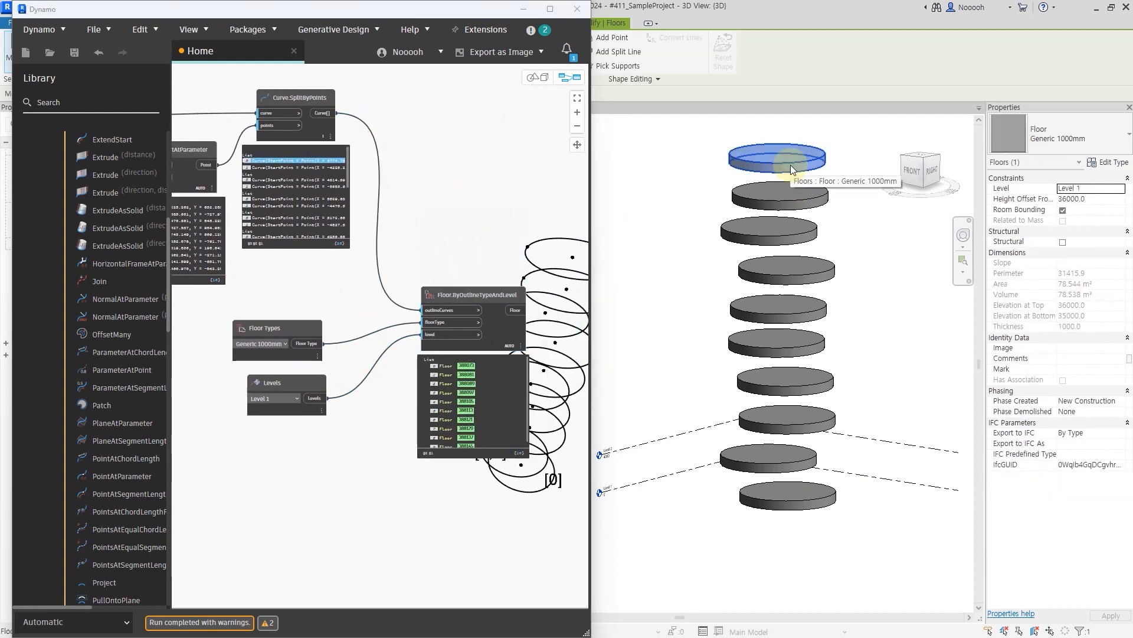
click(784, 199)
click(774, 231)
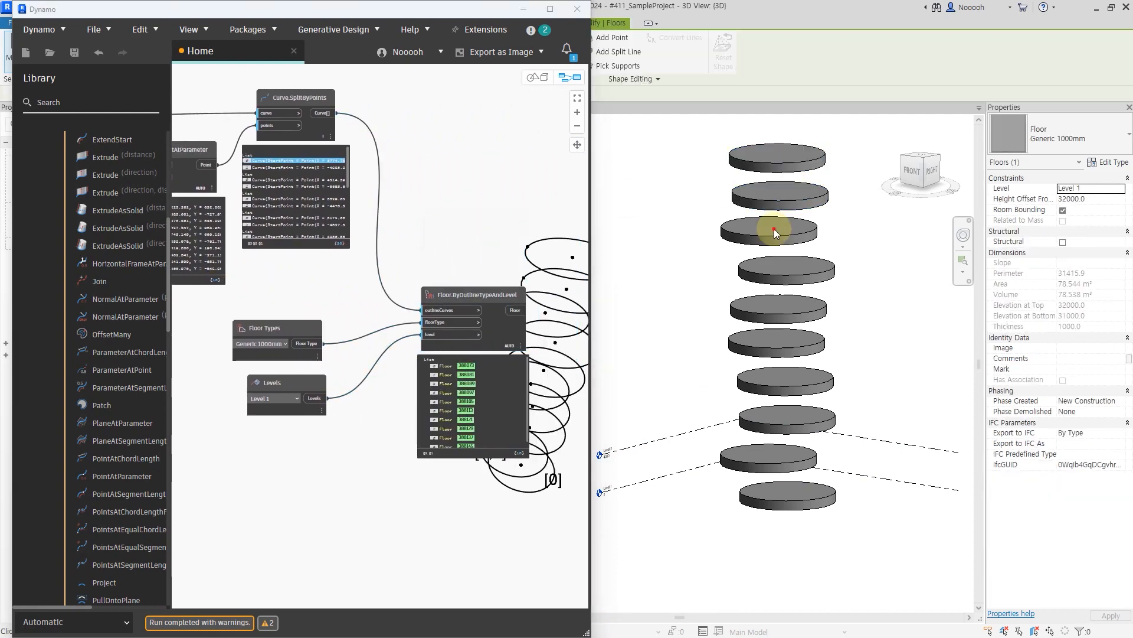
click(792, 272)
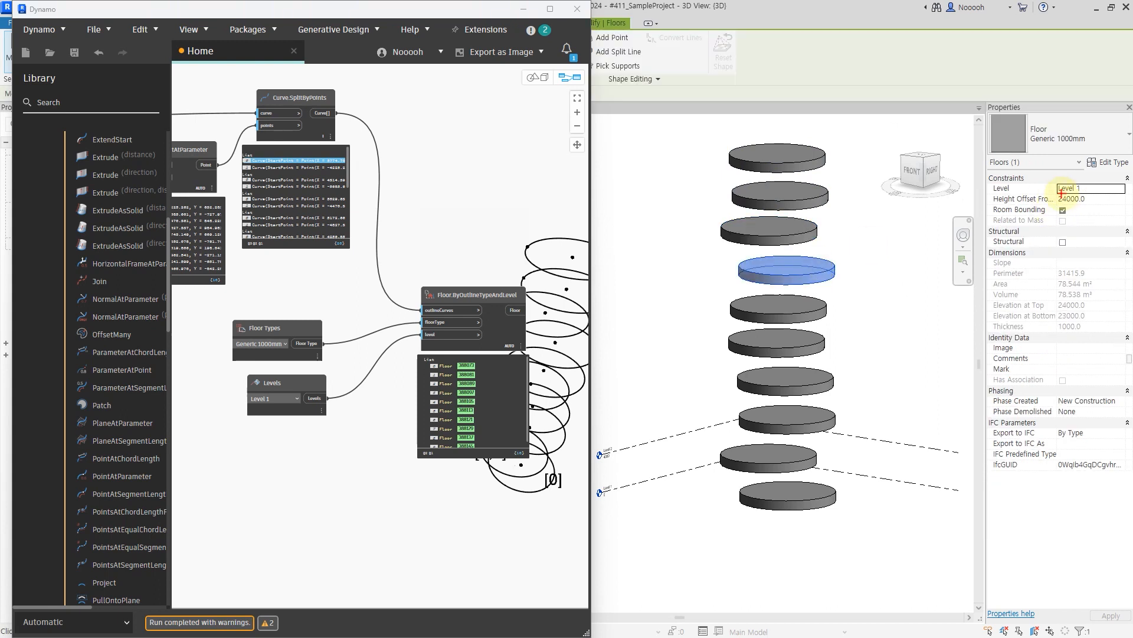
Step: Maximize the Dynamo window, collapse the Geometry category of the node library and expand Revit Elements
click(551, 8)
scroll(745, 259, down, 3)
middle_drag(402, 376, 600, 306)
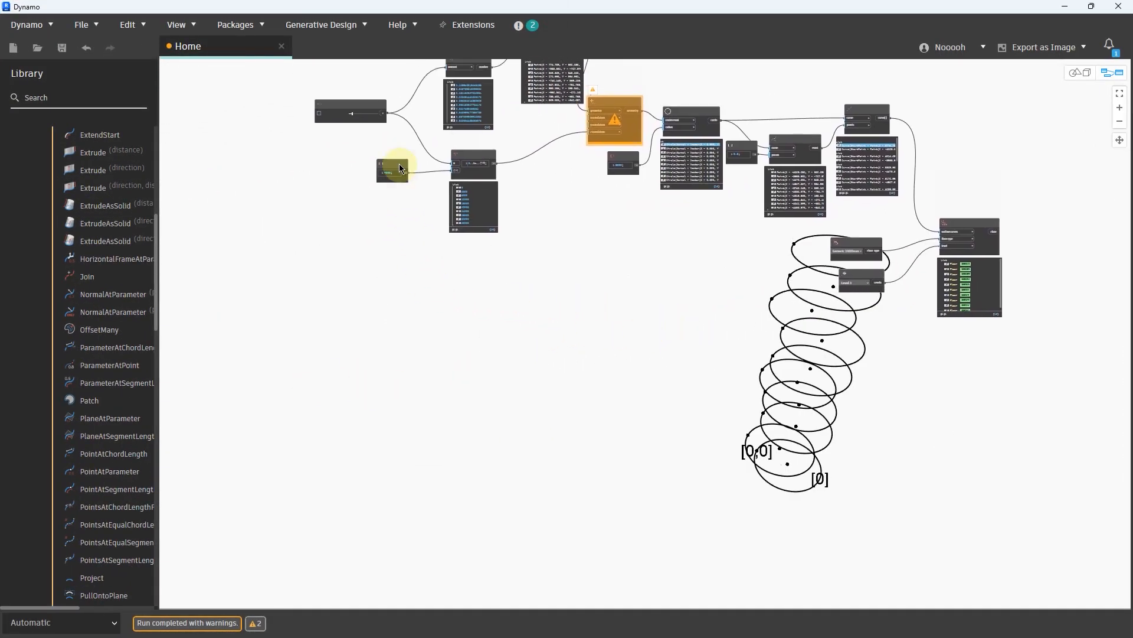
scroll(327, 154, up, 5)
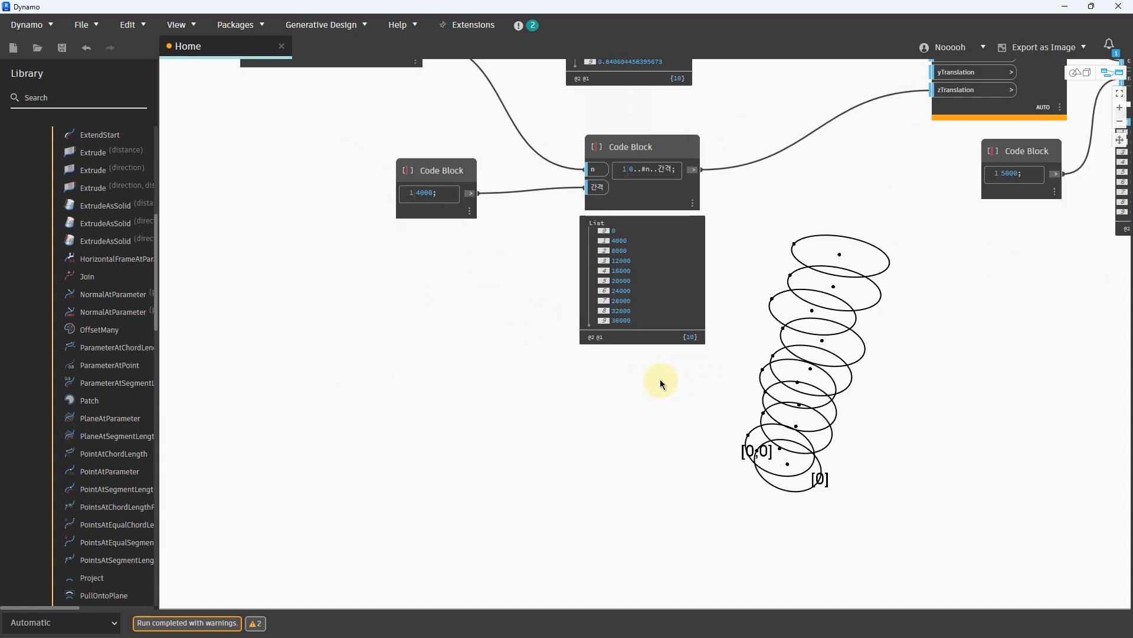
middle_drag(660, 382, 551, 389)
scroll(99, 239, up, 6)
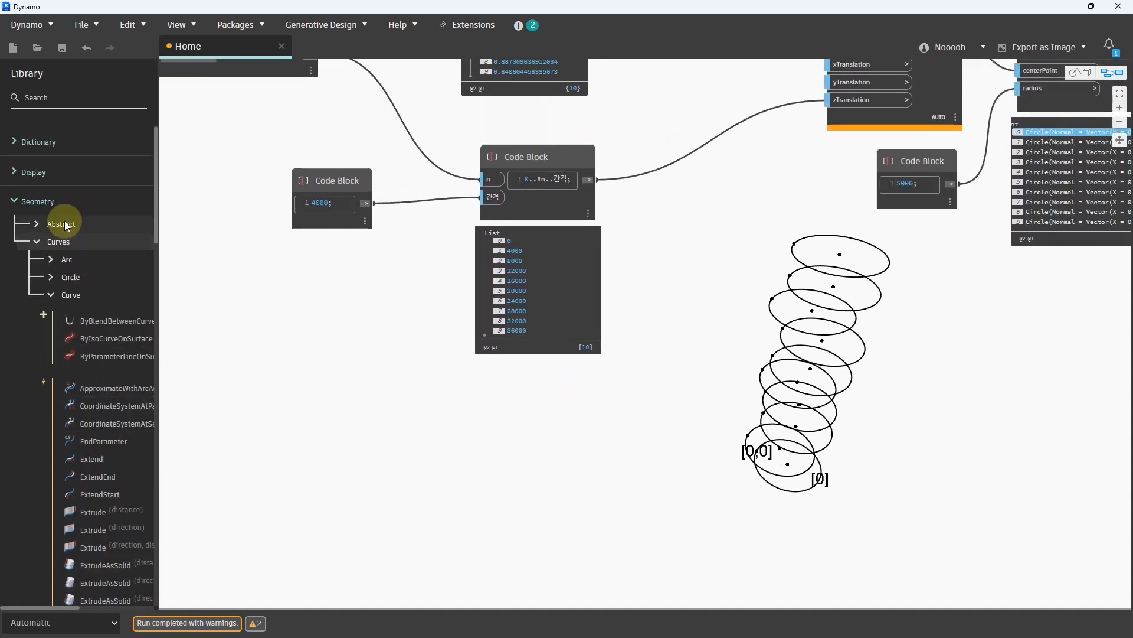
click(50, 201)
click(47, 350)
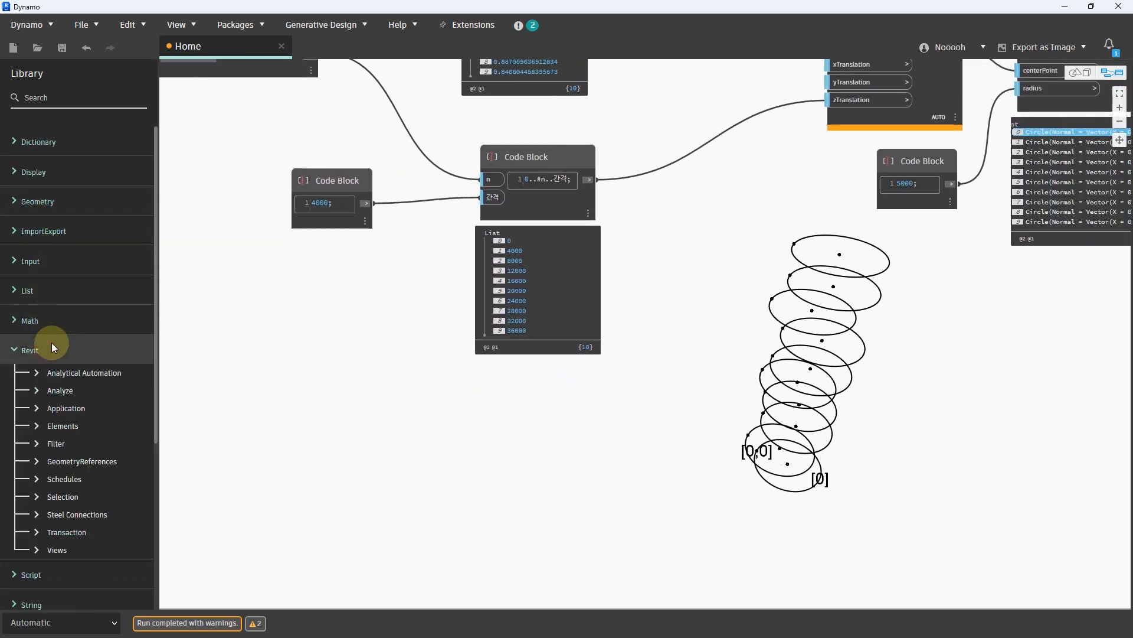
click(80, 426)
Step: Add a Level.ByElevationAndName node from the Level category and place it below the height range code block
scroll(90, 434, down, 10)
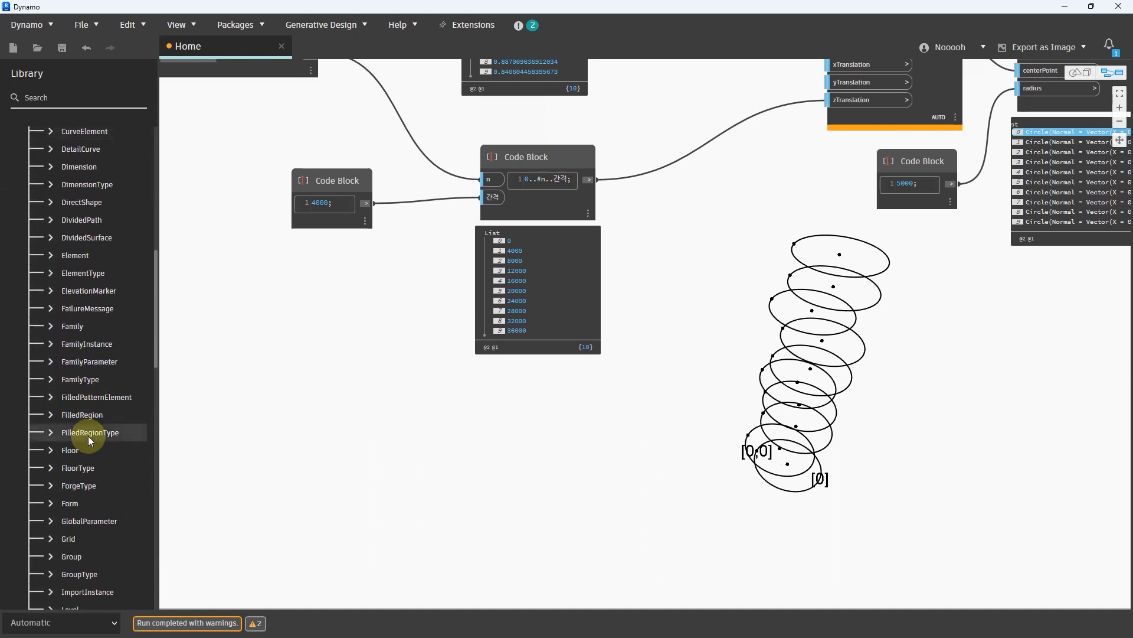
scroll(88, 435, down, 3)
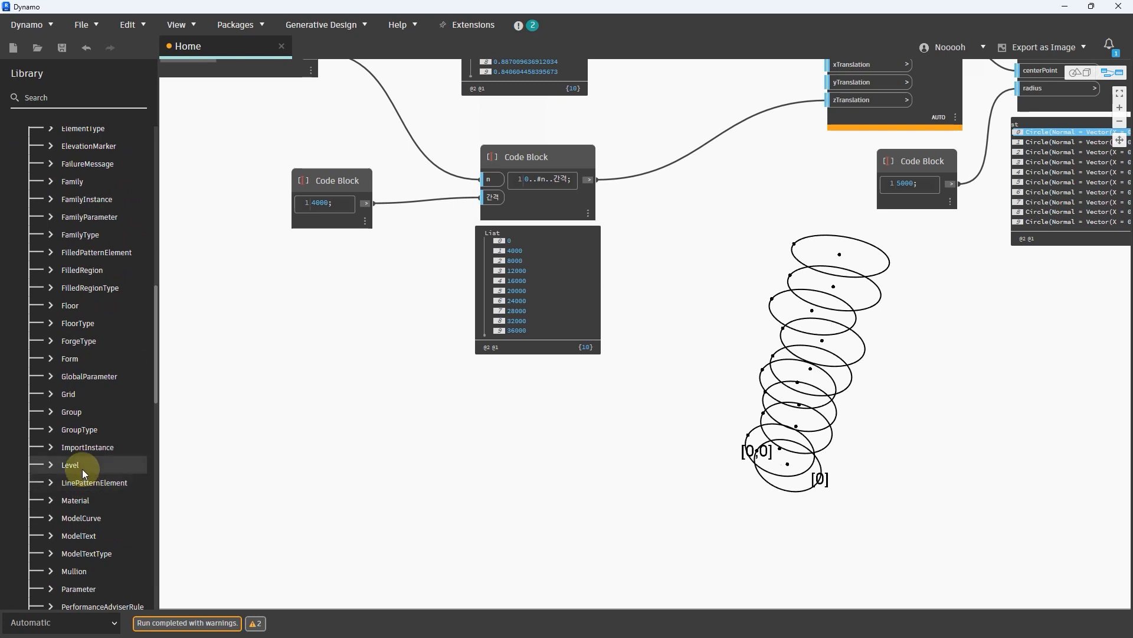
click(82, 470)
scroll(121, 441, down, 2)
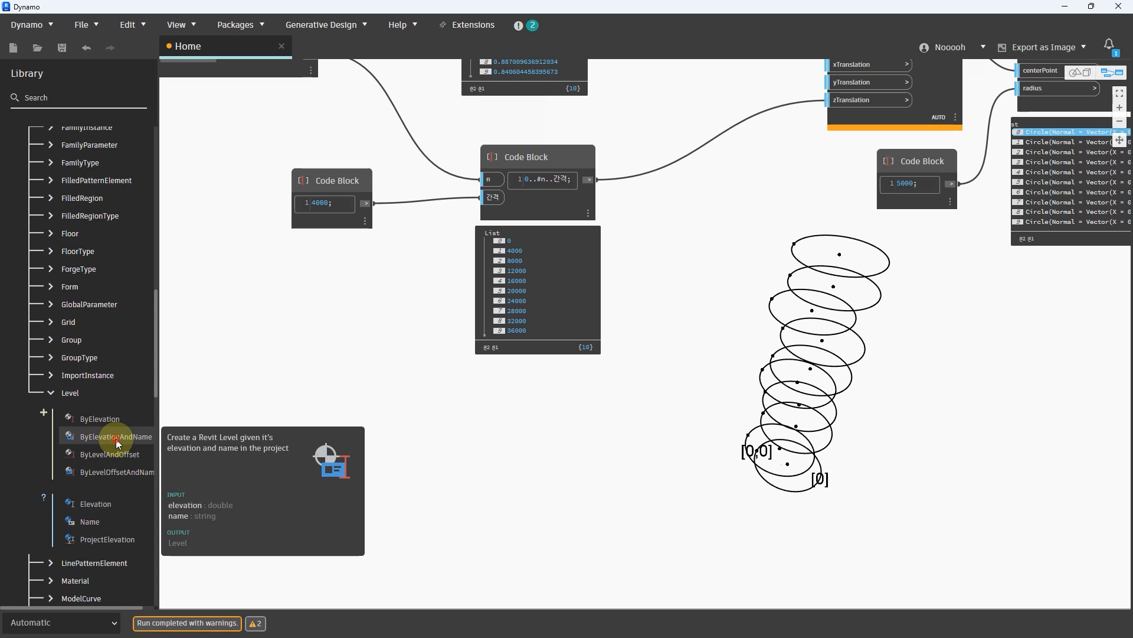
click(116, 438)
drag(671, 323, 780, 430)
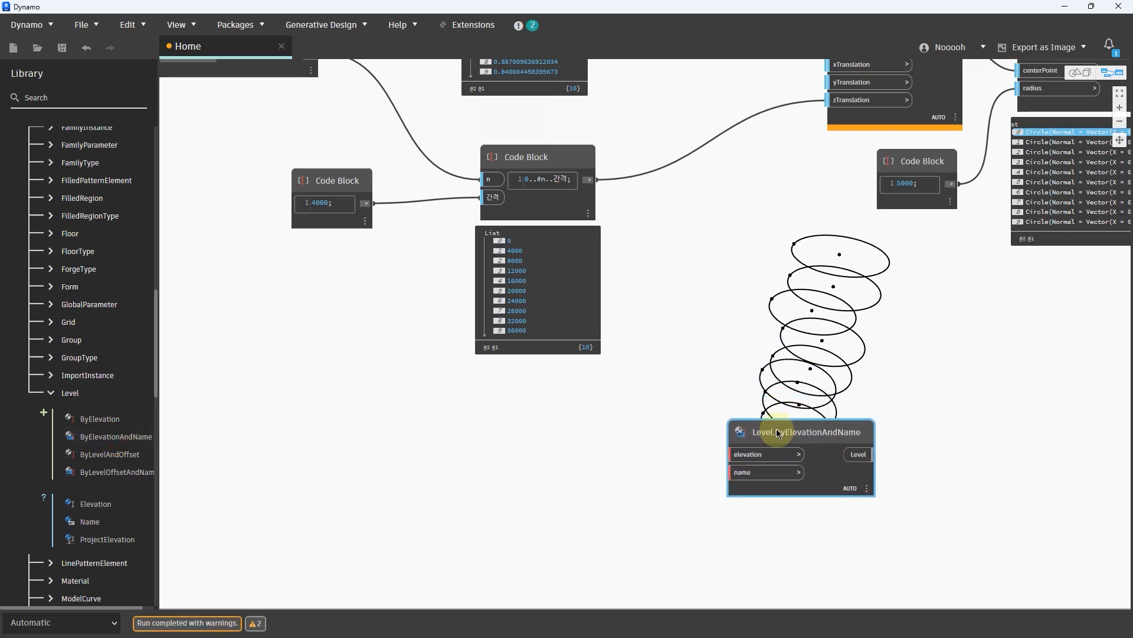
Step: Connect the 0..#n..간격 code block output to the elevation input of Level.ByElevationAndName and move that node further along
drag(589, 180, 707, 472)
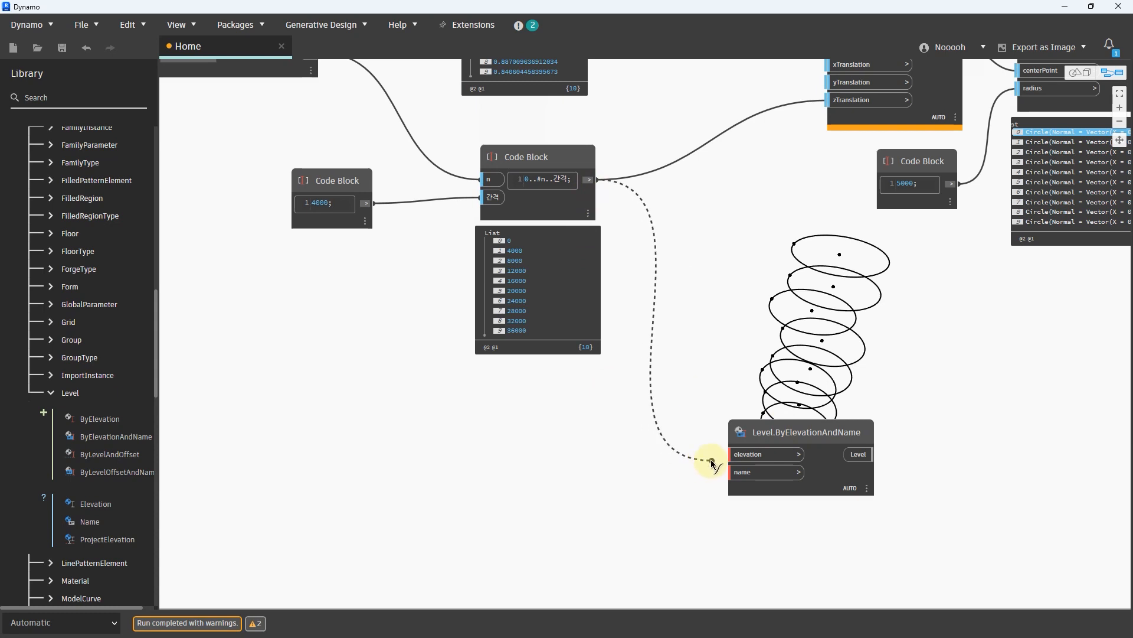
drag(712, 463, 712, 461)
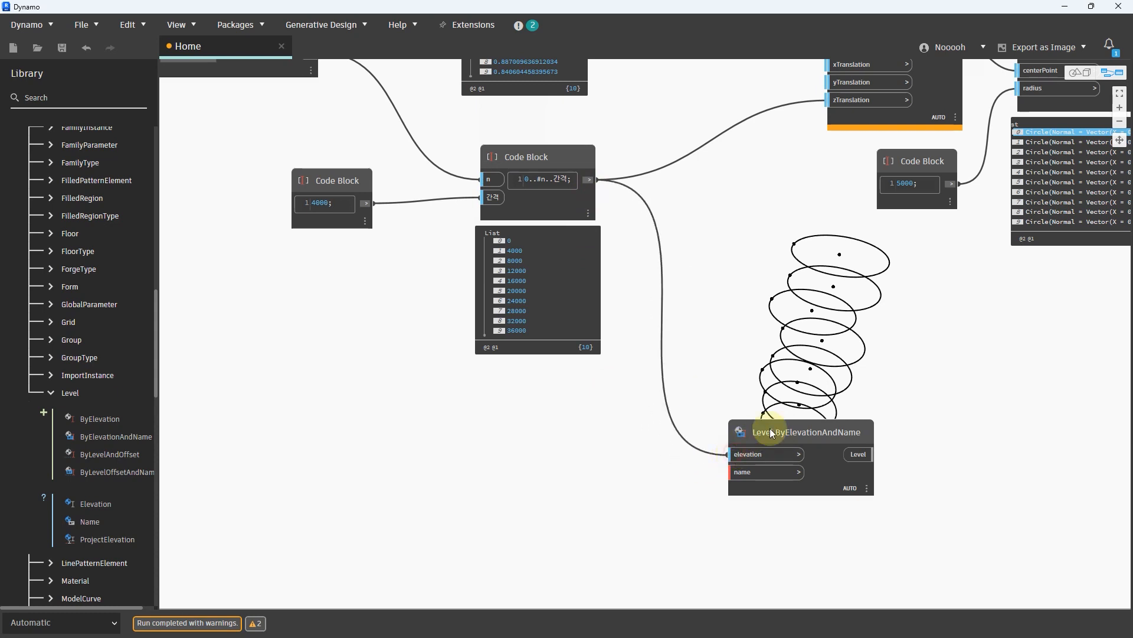
drag(764, 432, 814, 425)
Step: Add a code block containing 1..n; below the height list and connect the Number Slider output to its n input
middle_drag(593, 419, 618, 482)
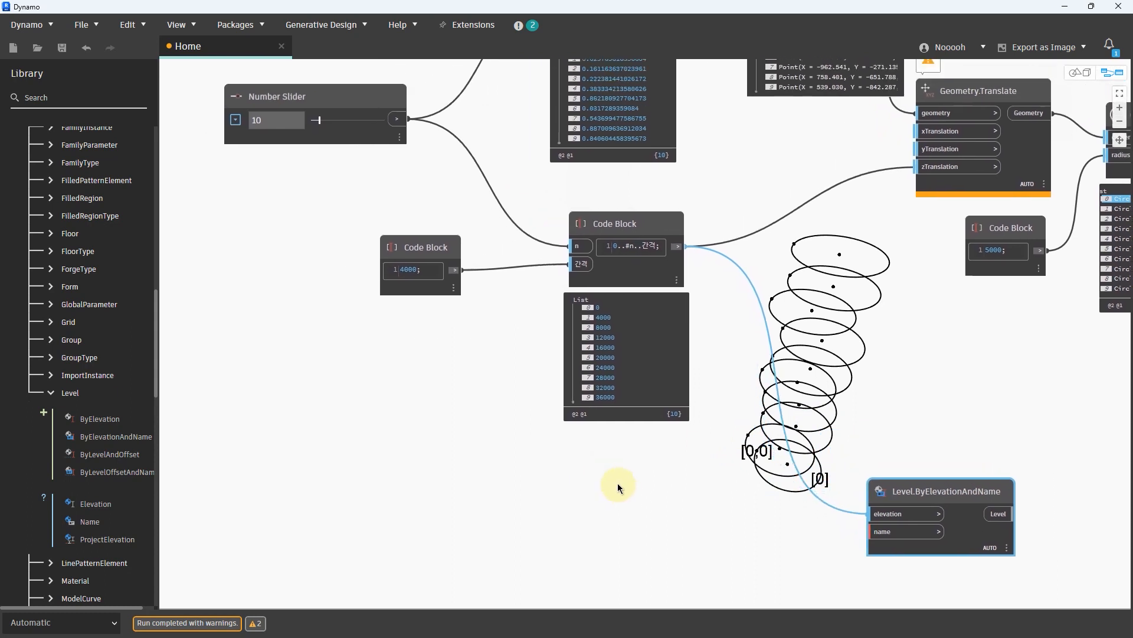
double_click(601, 461)
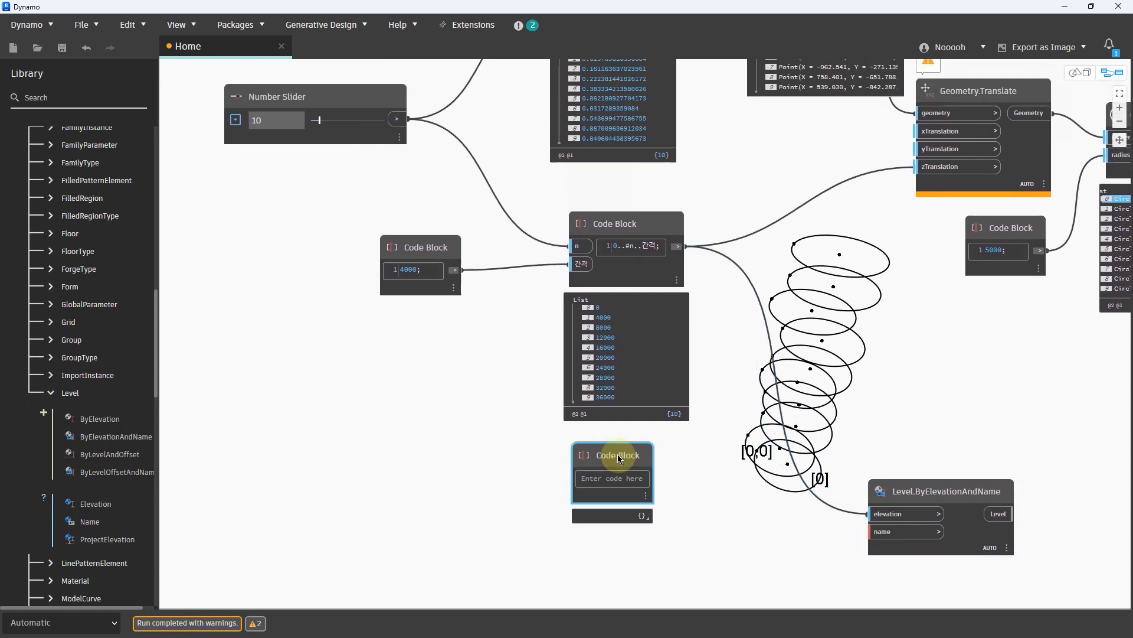
click(618, 477)
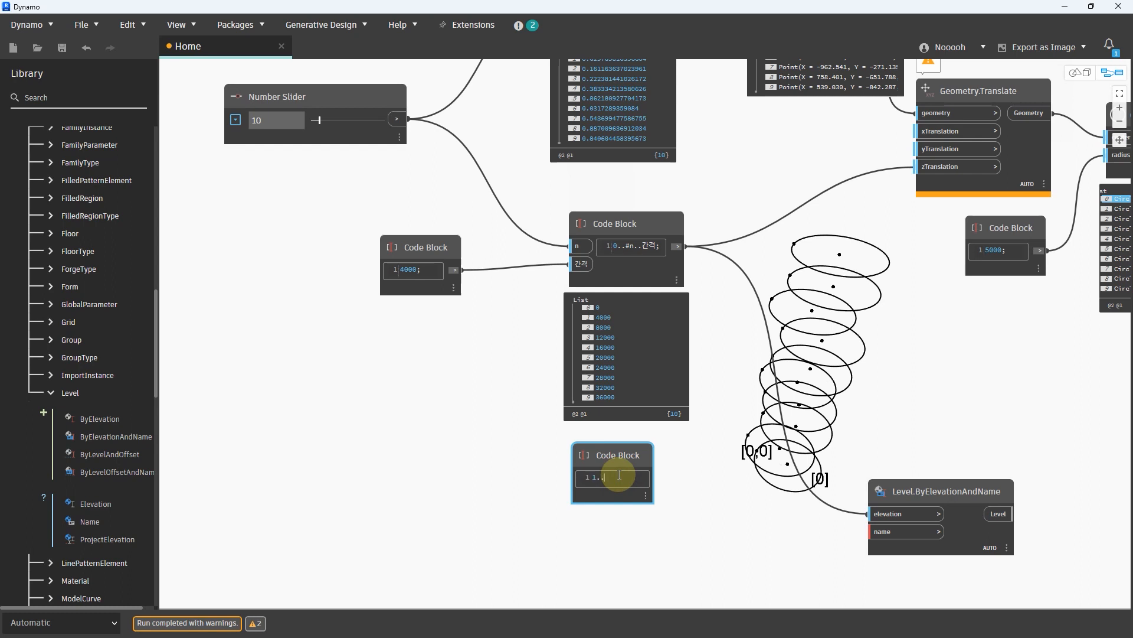
click(686, 473)
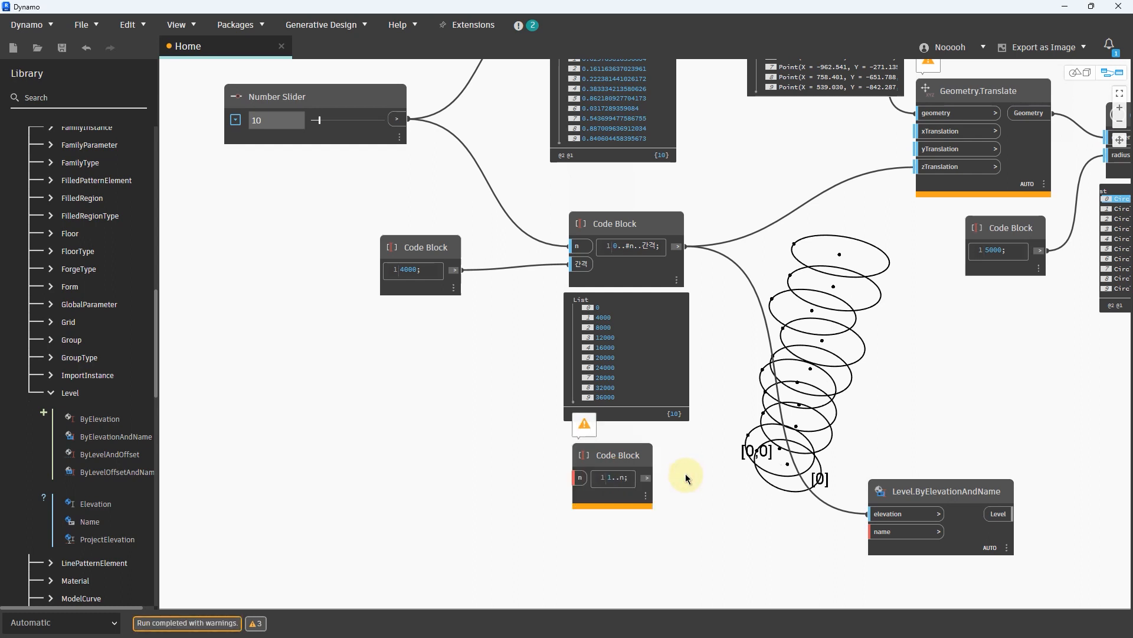
drag(409, 119, 579, 480)
click(576, 478)
Step: Pin open the output preview of the 1..n code block and review its number list
middle_drag(673, 496, 643, 385)
scroll(642, 385, up, 2)
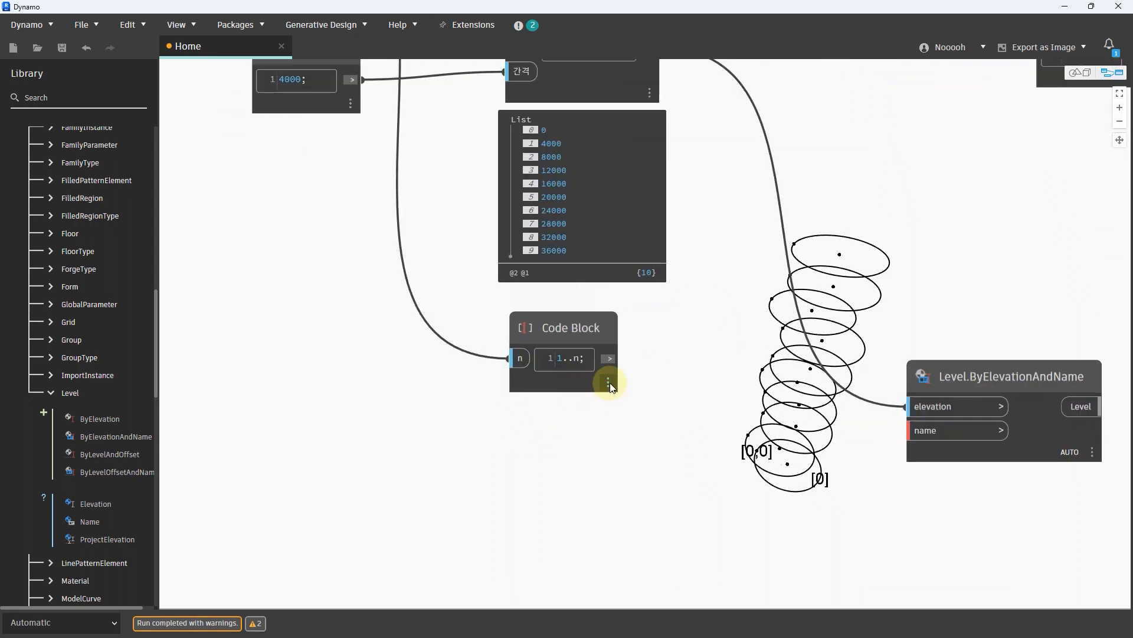
click(611, 406)
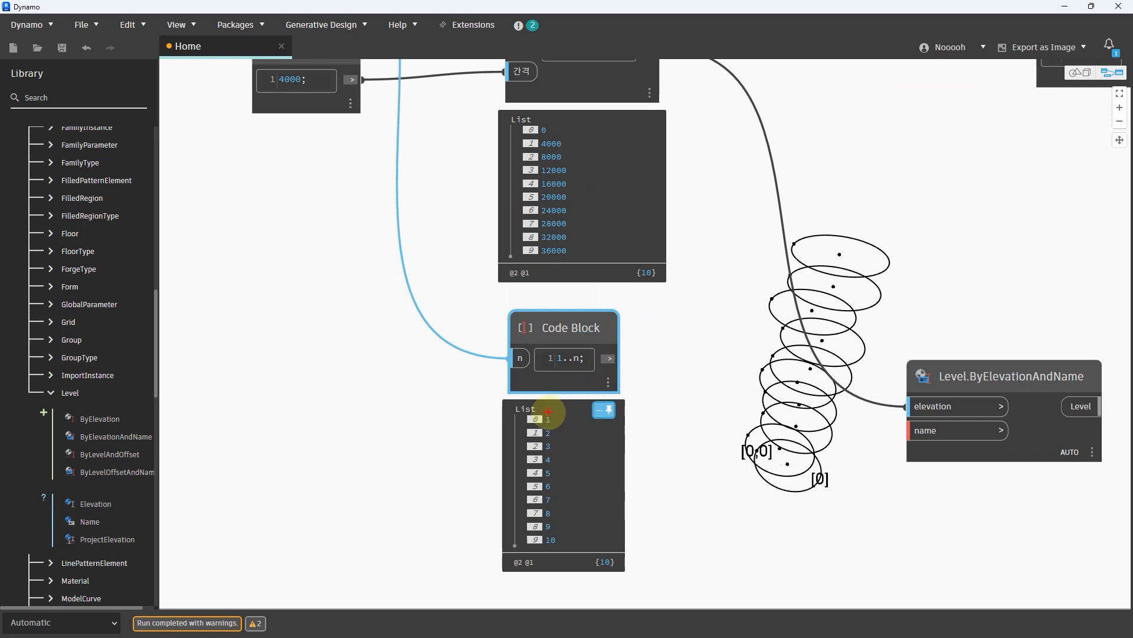
drag(539, 429, 553, 433)
mouse_move(551, 552)
mouse_down()
mouse_move(540, 543)
mouse_move(552, 556)
mouse_up()
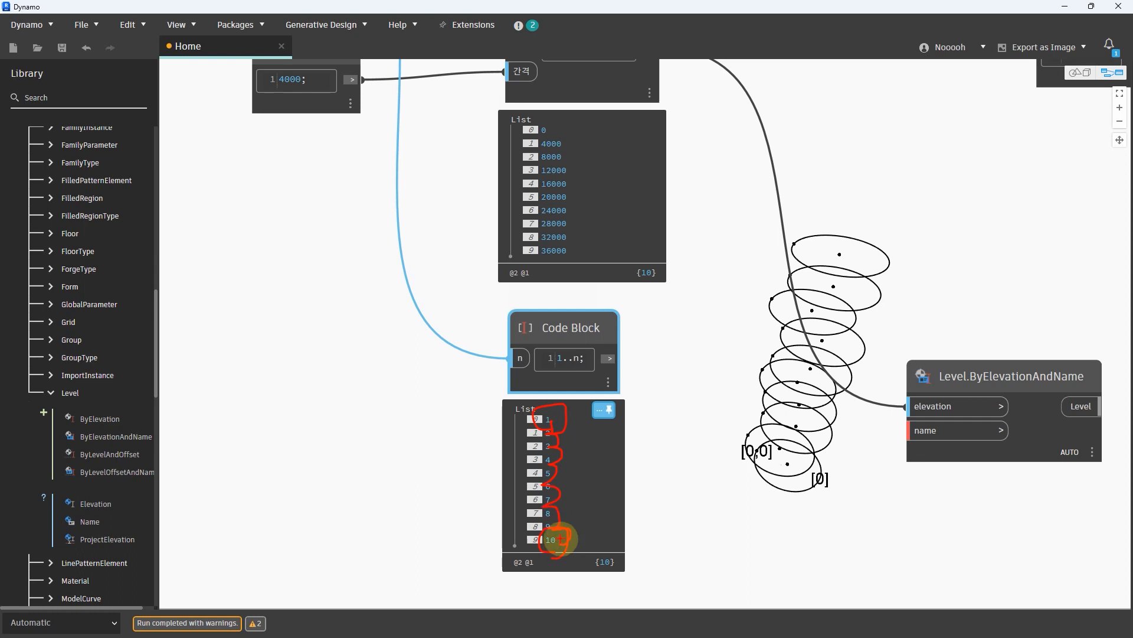
Step: Shift the 1..n code block aside and add a code block containing 변수+"층"; between it and Level.ByElevationAndName
key(Escape)
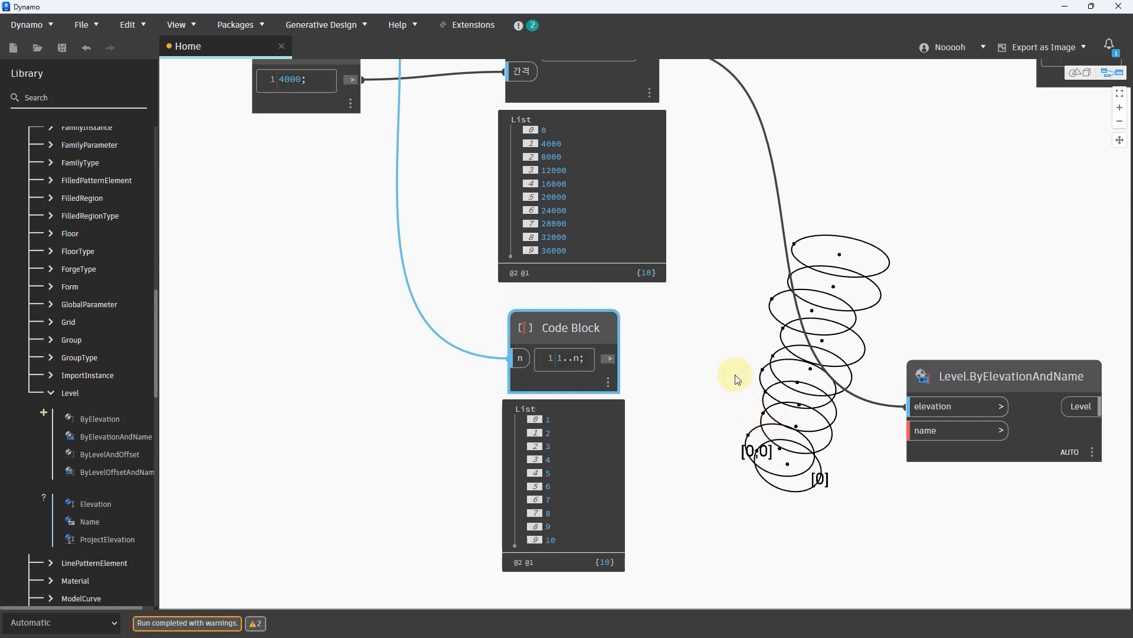
drag(579, 330, 524, 345)
double_click(689, 384)
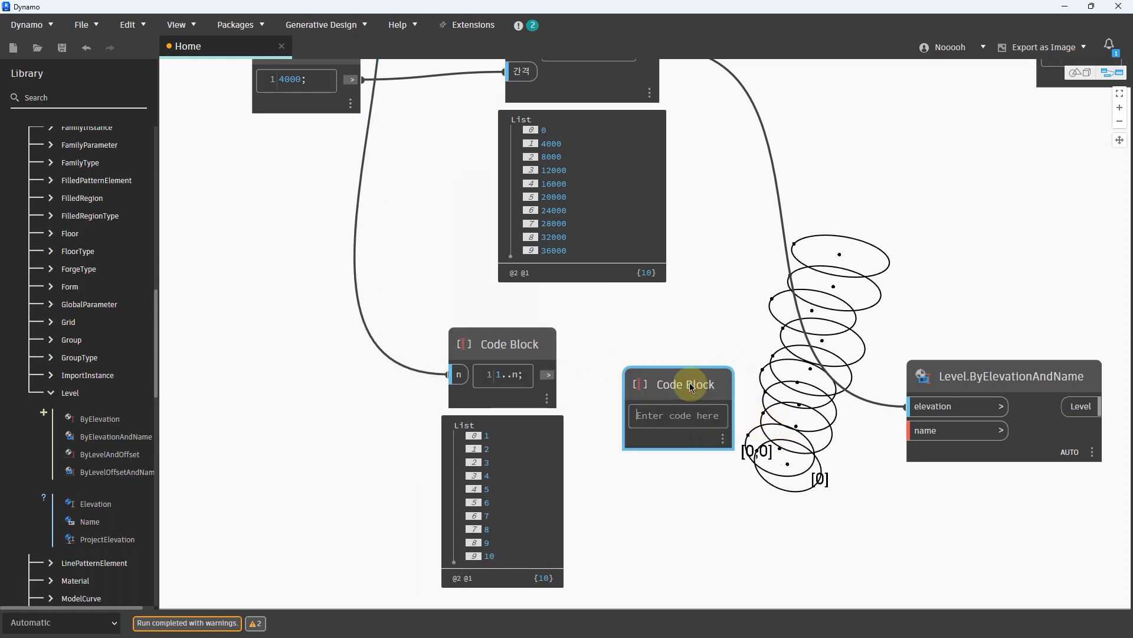
drag(691, 386, 734, 395)
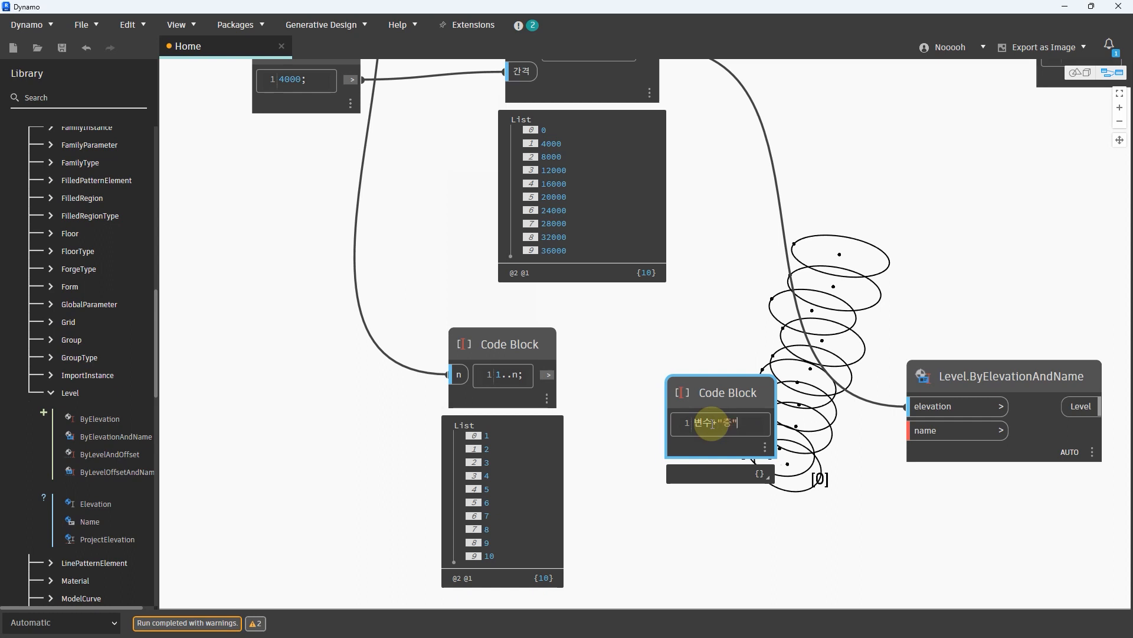
click(788, 446)
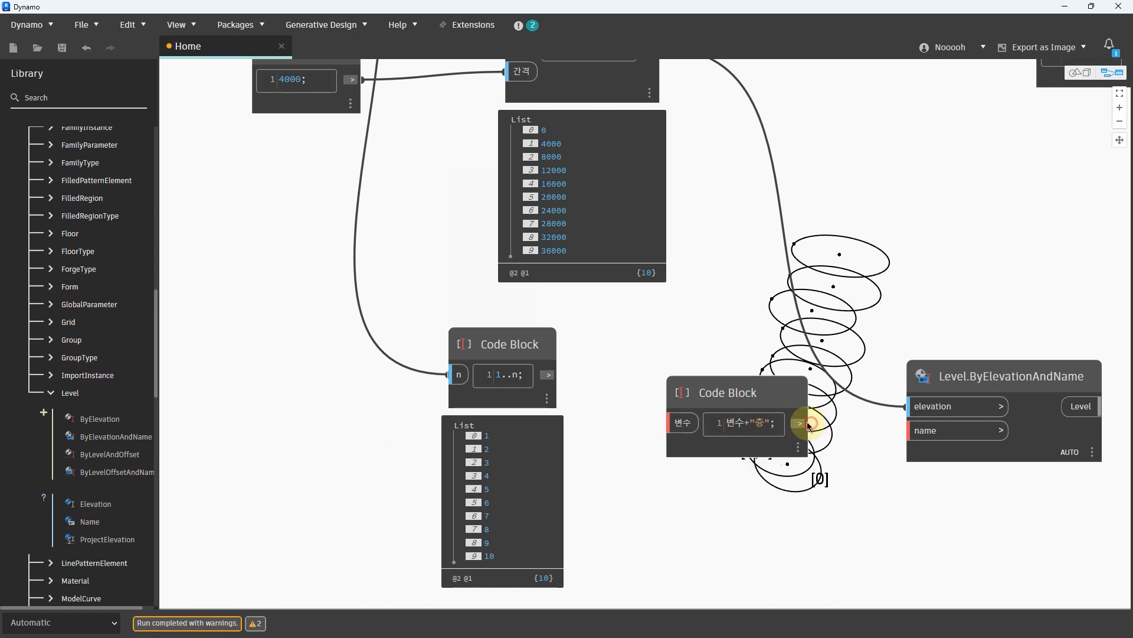
Step: Connect the 1..n output to the 변수 input of the 변수+"층" code block and pin open that block's output preview
click(555, 385)
click(671, 423)
drag(536, 353, 469, 349)
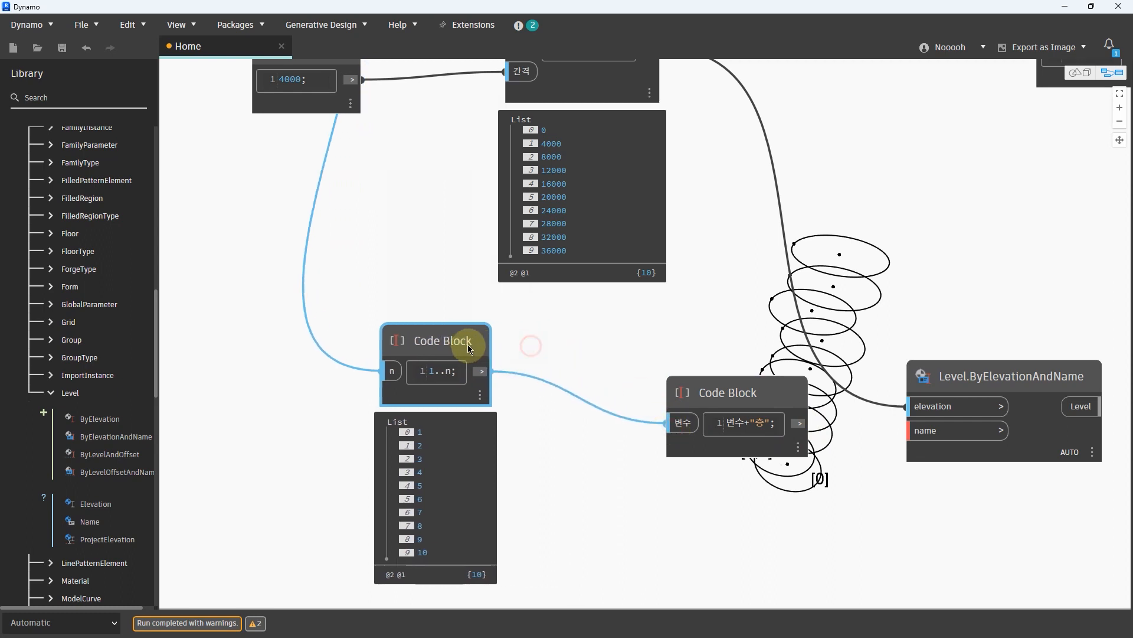
click(801, 469)
middle_drag(847, 468, 852, 405)
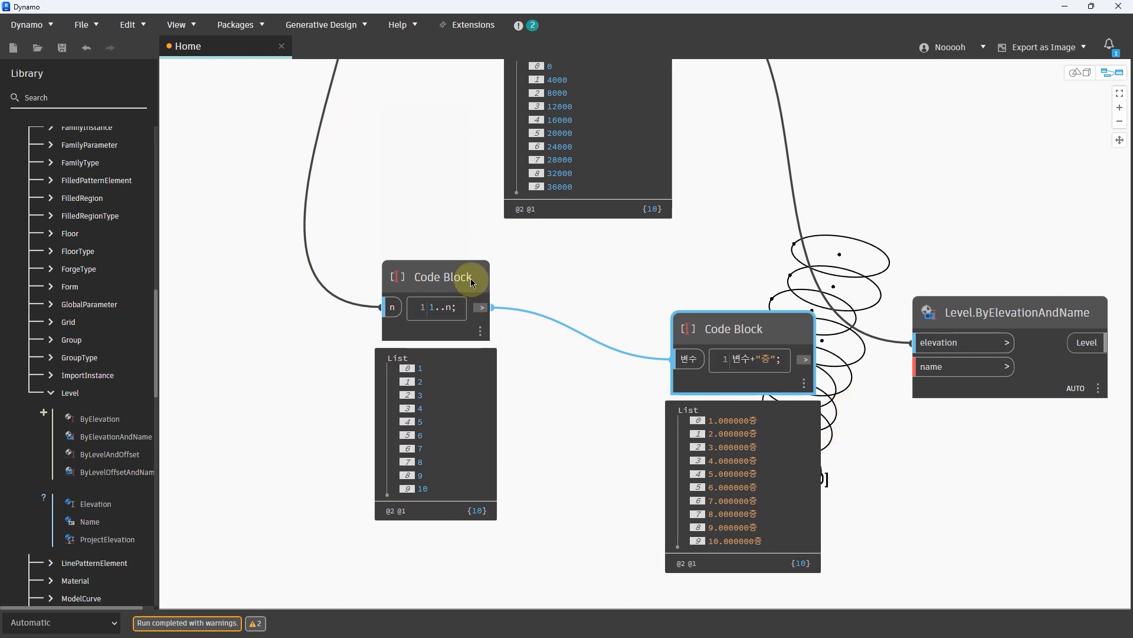
Step: Make room after the 1..n code block and search the nodes for "string" to add a String from Object node
drag(454, 283, 314, 288)
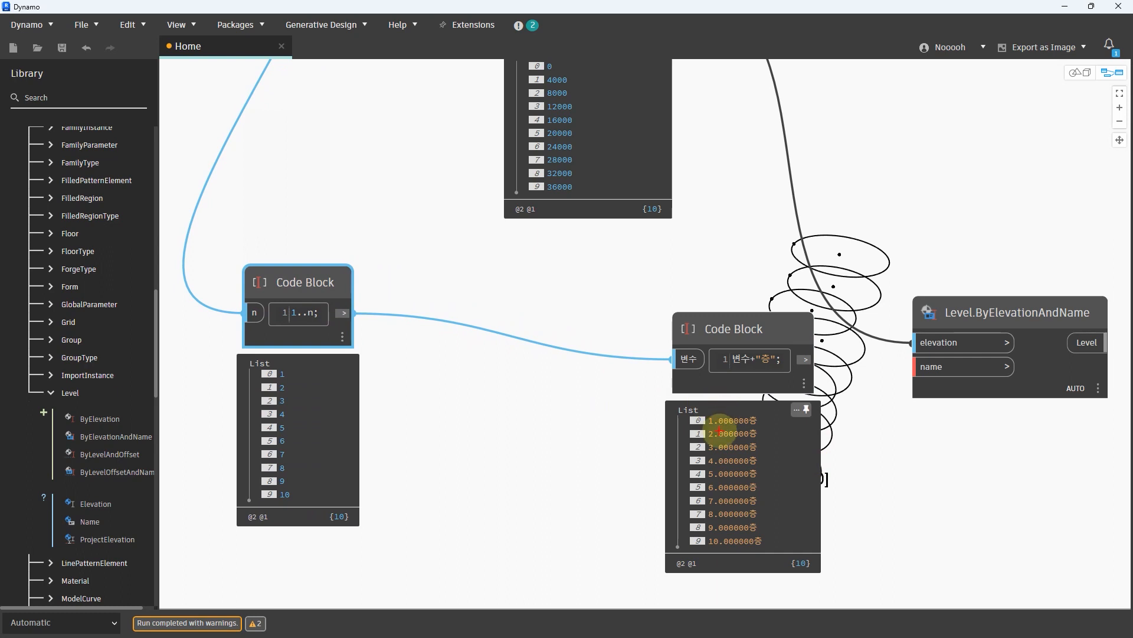
drag(706, 431, 753, 430)
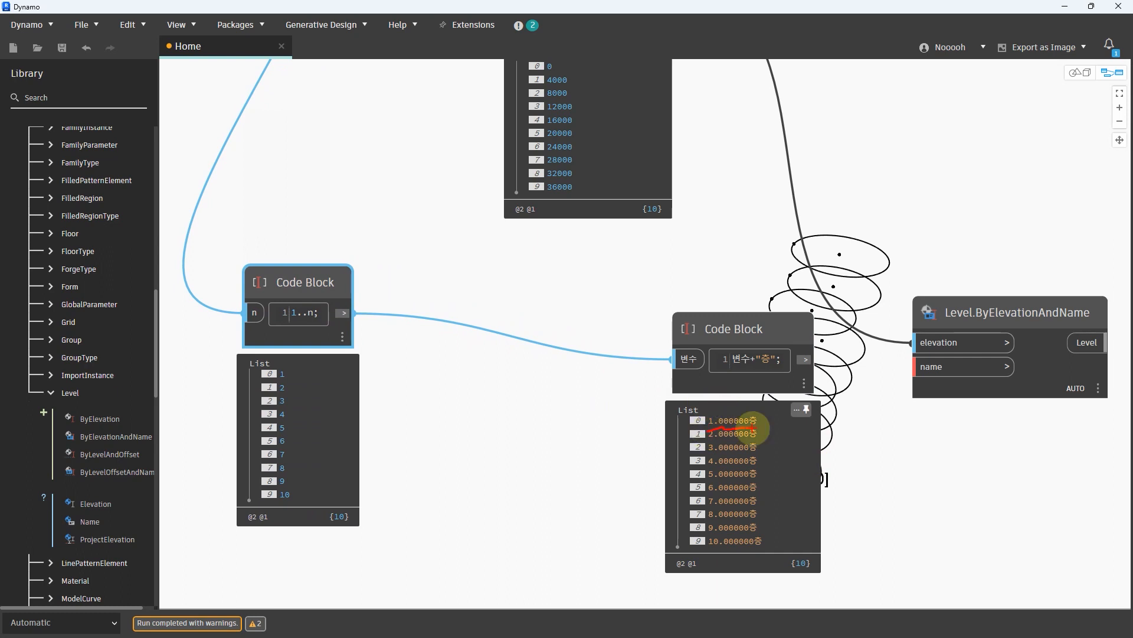
click(418, 291)
right_click(455, 298)
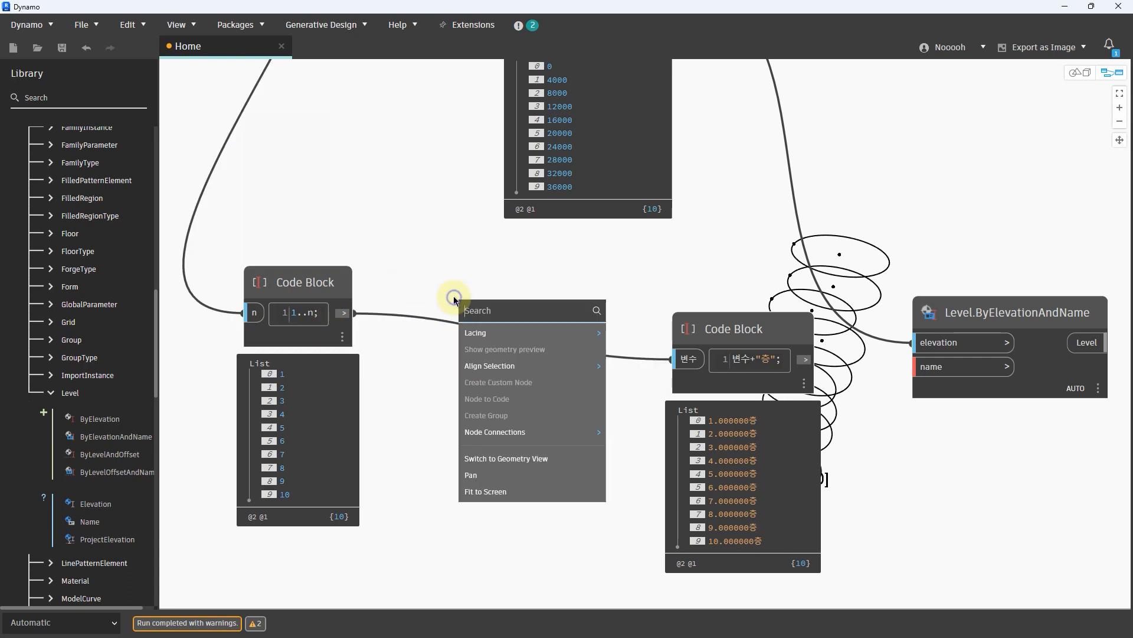
text(ㄴㅅ)
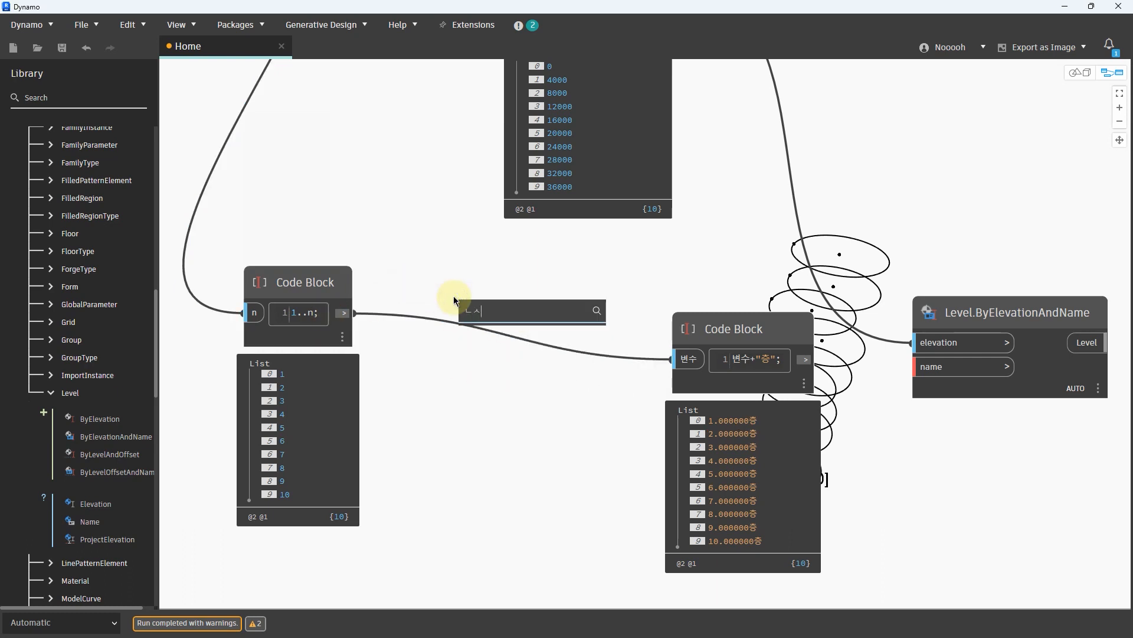
key(BackSpace)
key(BackSpace)
text(string)
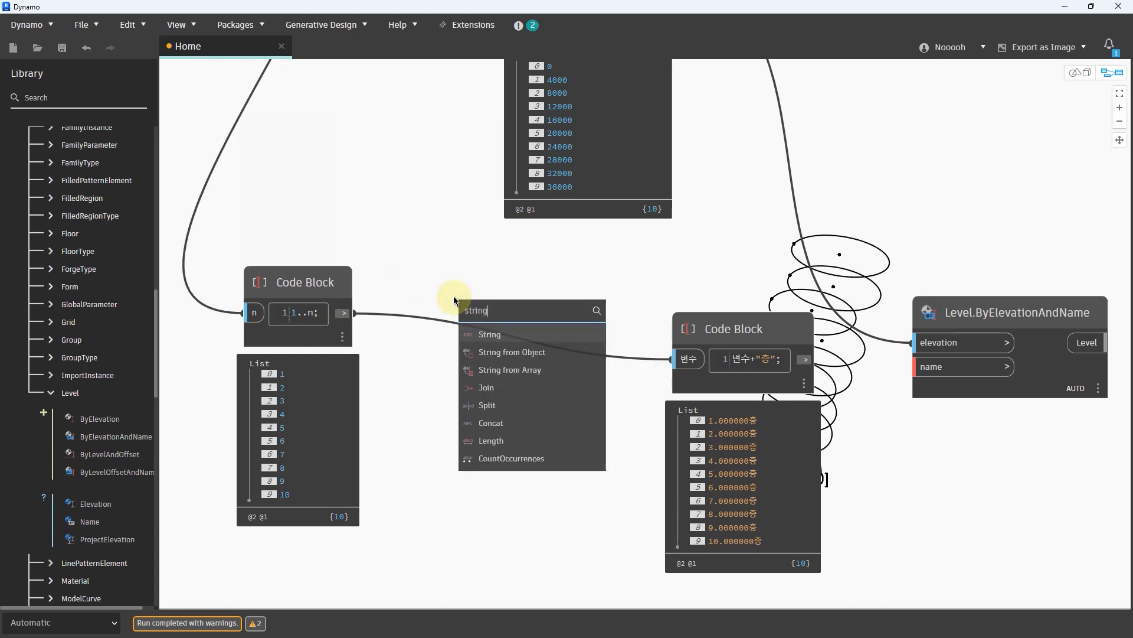
click(526, 350)
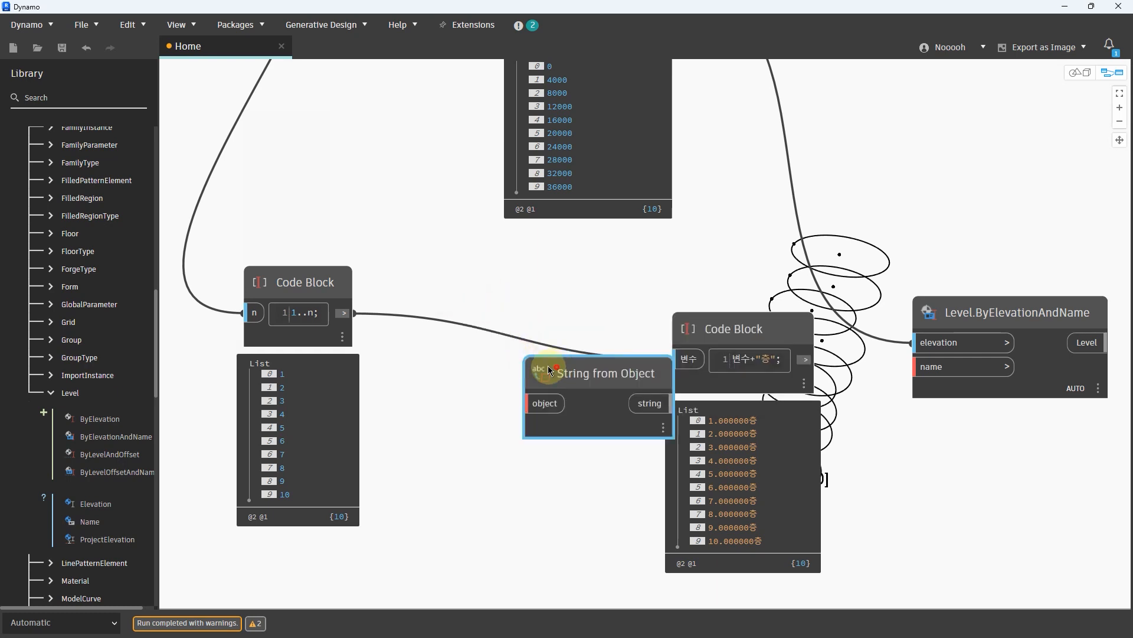
Step: Connect the 1..n output to String from Object's object input, pin open its preview, and move the 변수+"층" block further along
mouse_move(536, 369)
mouse_down()
mouse_move(383, 269)
mouse_move(255, 233)
mouse_move(378, 295)
mouse_move(406, 269)
mouse_move(384, 262)
mouse_up()
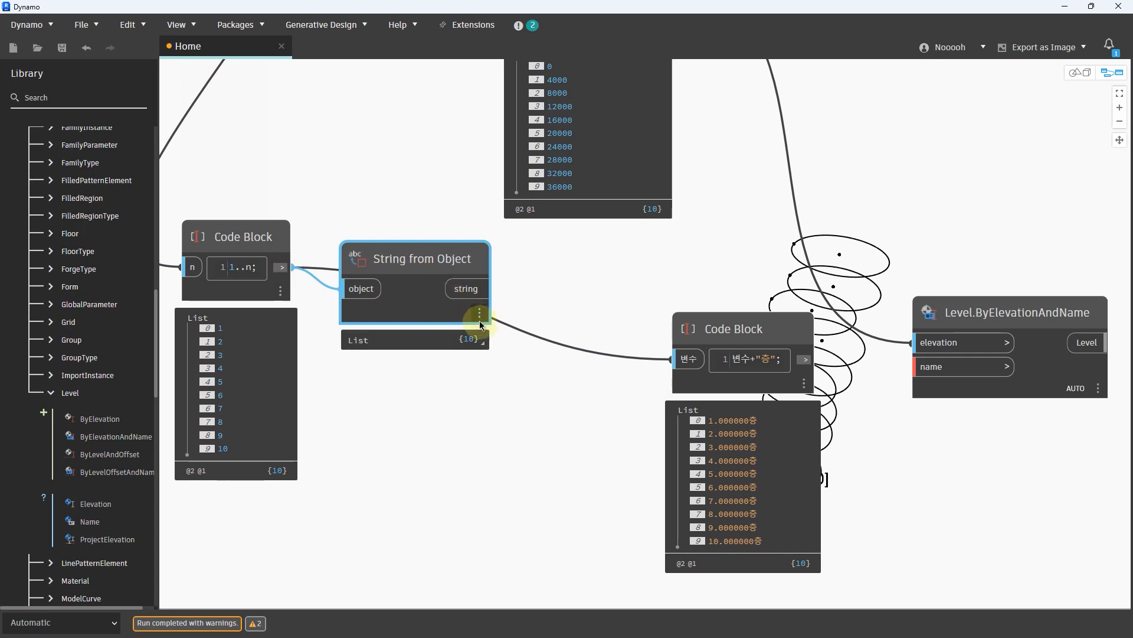
mouse_move(481, 341)
drag(712, 328, 802, 333)
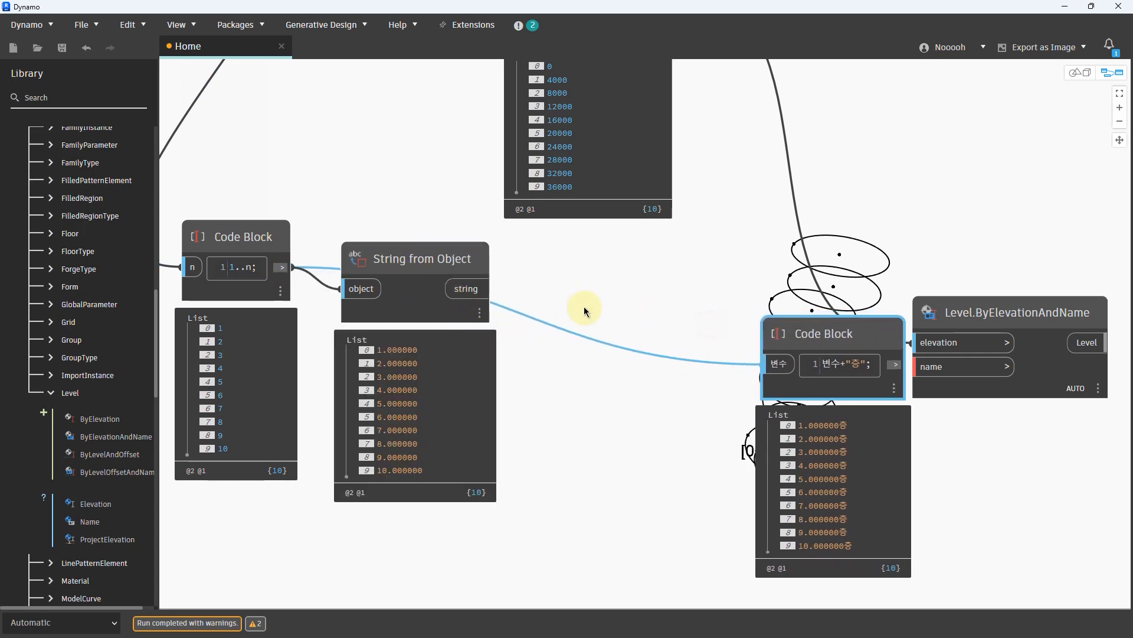
Step: Add a String.Remove node from the String Modify category
scroll(199, 304, up, 3)
scroll(536, 296, down, 4)
middle_drag(697, 332, 661, 330)
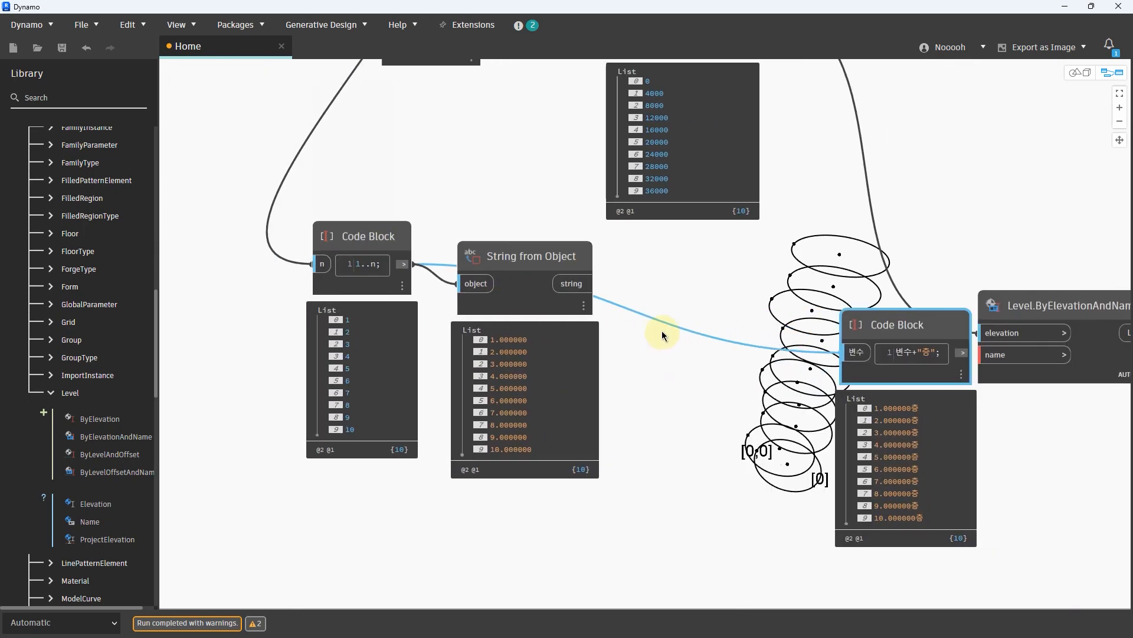
scroll(678, 329, up, 2)
click(680, 326)
scroll(77, 348, up, 12)
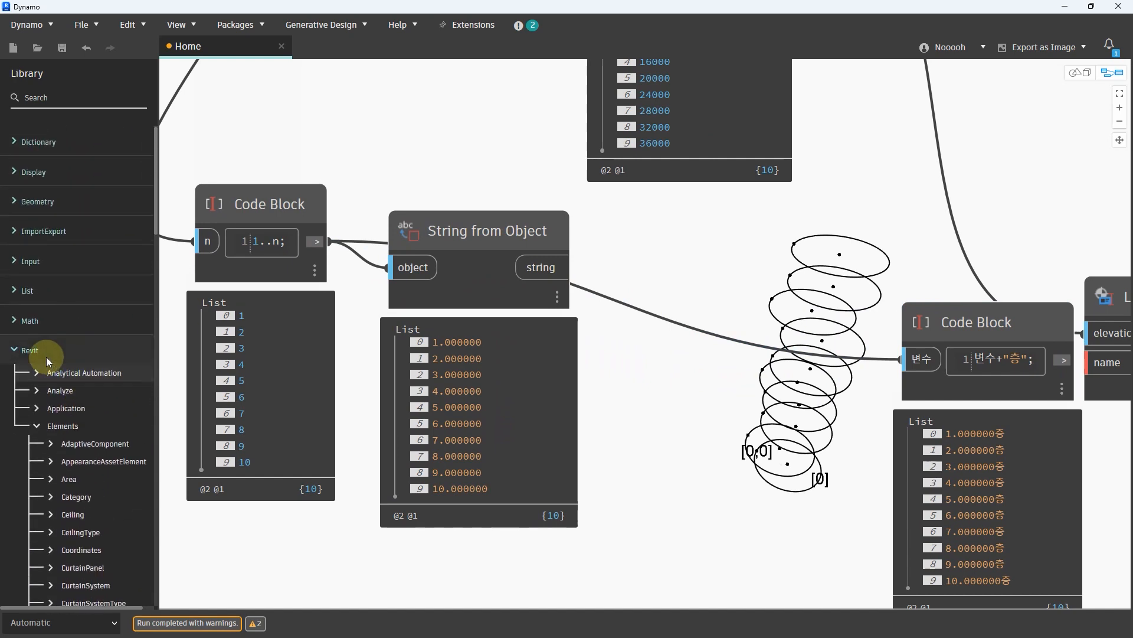
click(43, 350)
click(52, 410)
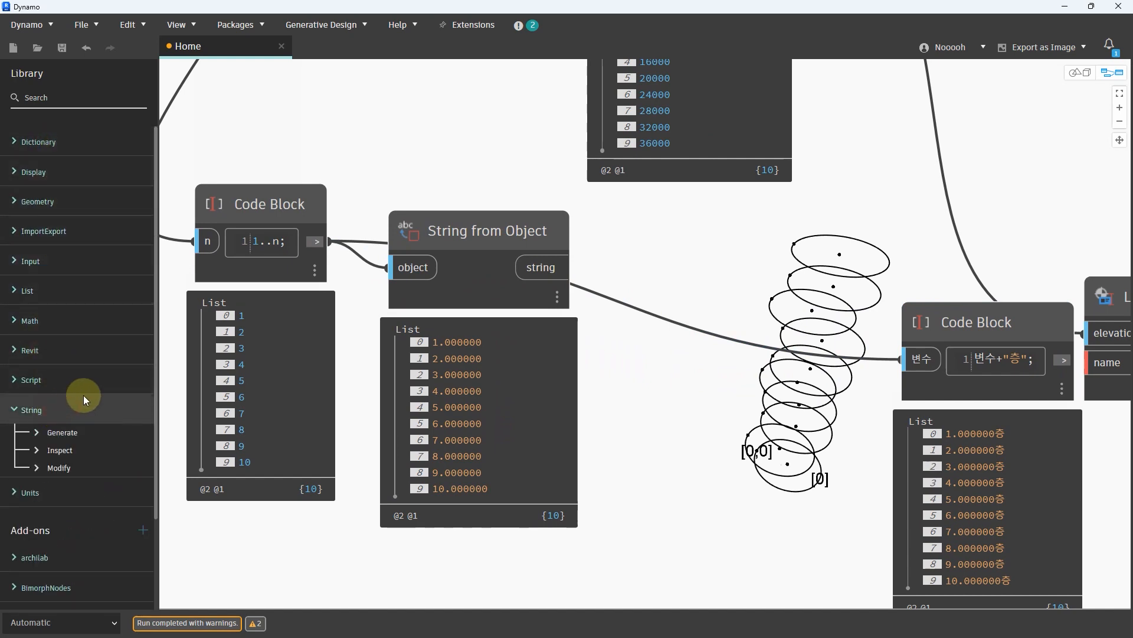
click(64, 467)
scroll(90, 361, down, 4)
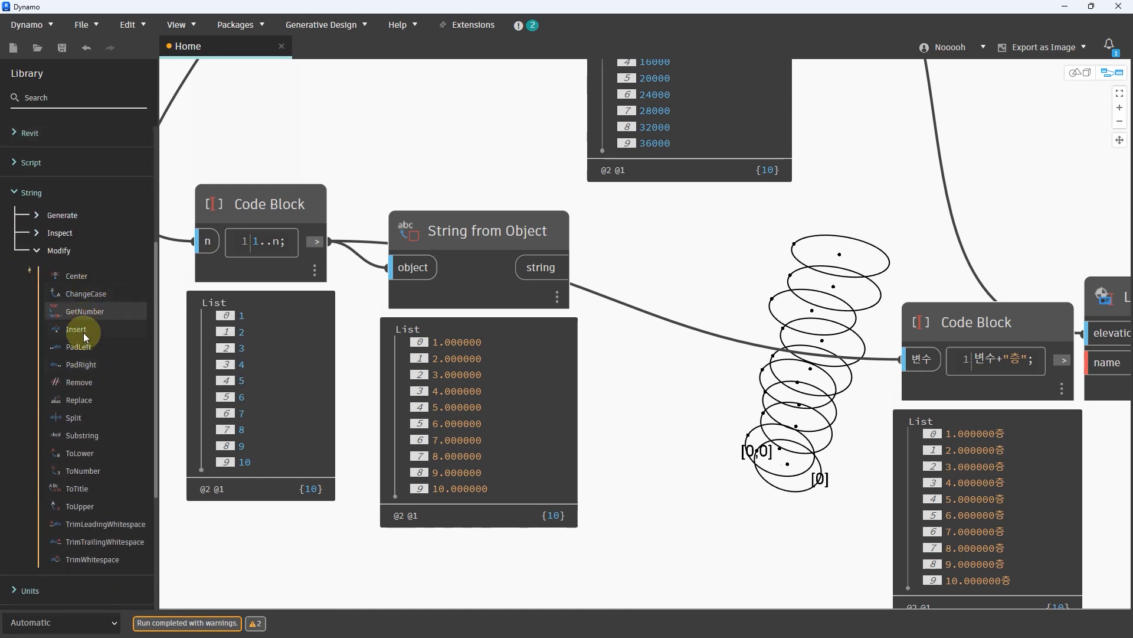
click(87, 388)
Step: Place String.Remove before the 변수+"층" code block and connect the String from Object output to its string input
drag(640, 317, 731, 274)
click(538, 269)
click(745, 327)
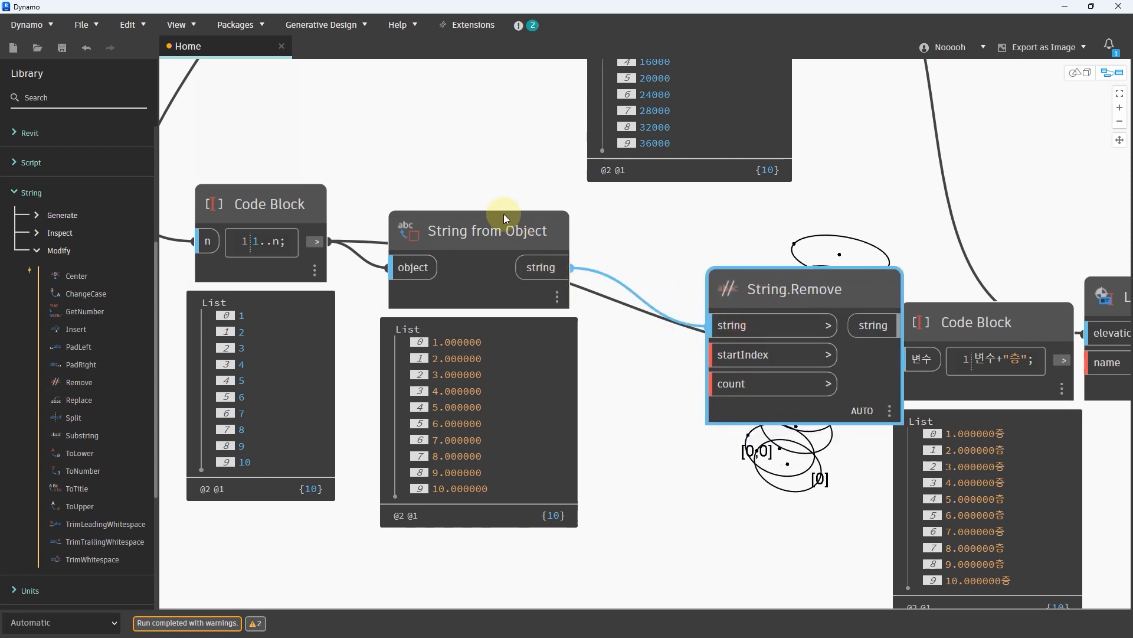
drag(505, 220, 478, 211)
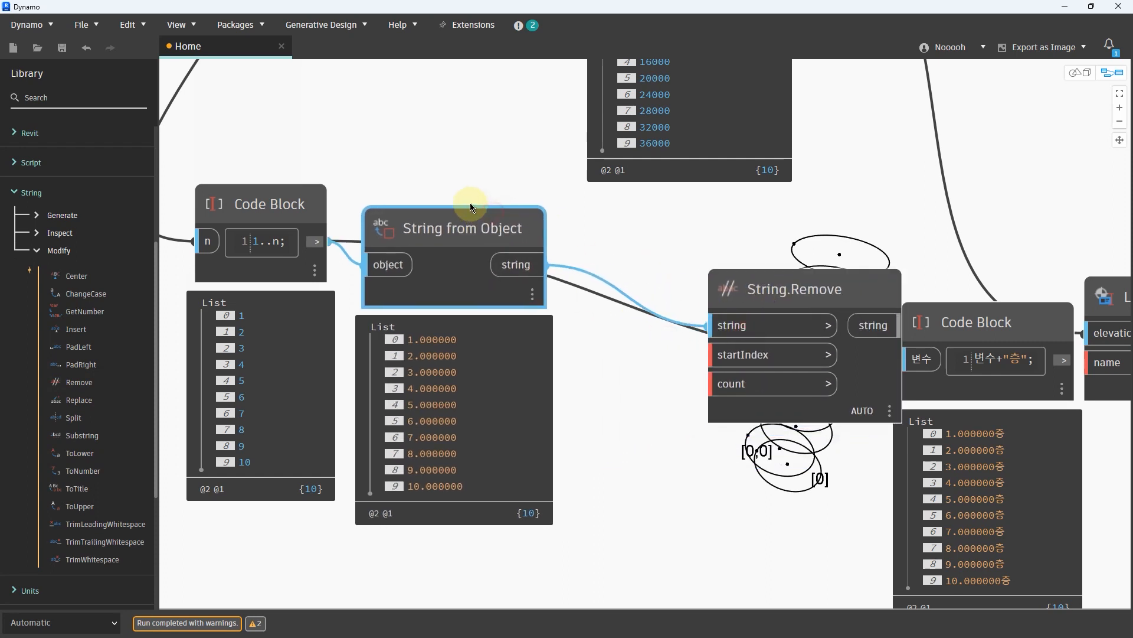
Step: Add a code block containing -1; and connect its output to the startIndex input of String.Remove
double_click(649, 360)
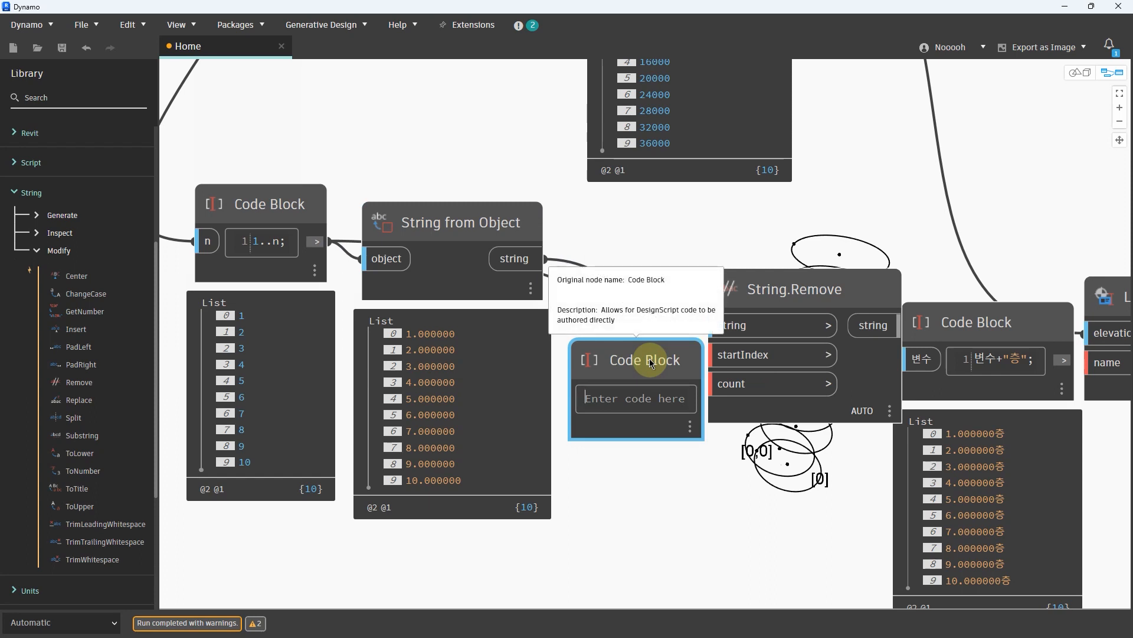
click(670, 236)
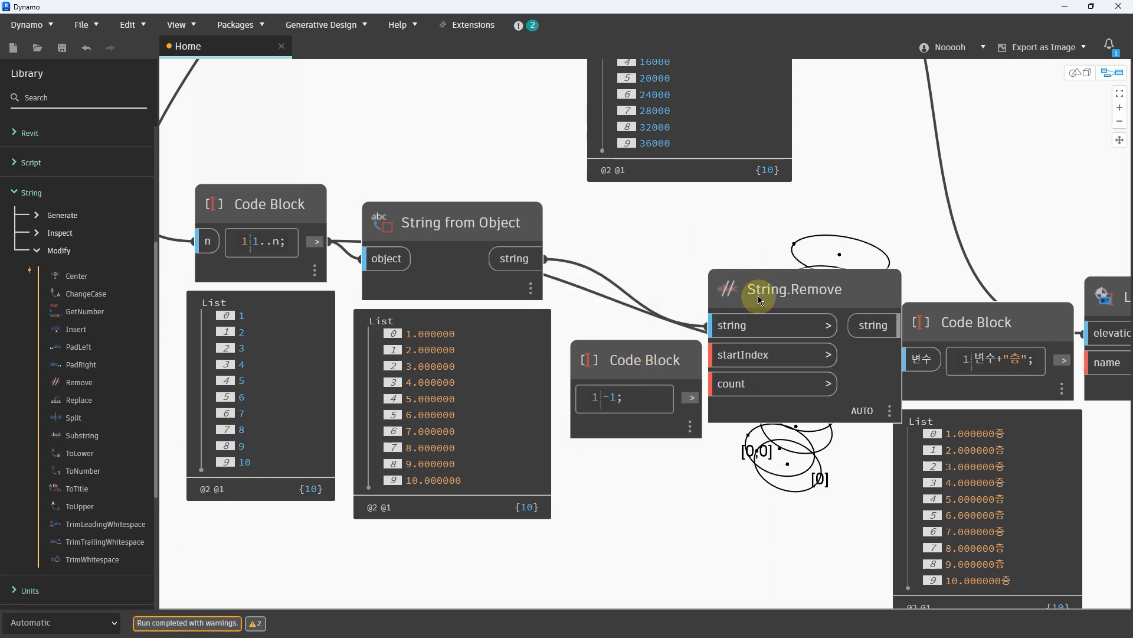
drag(756, 289, 798, 268)
click(694, 408)
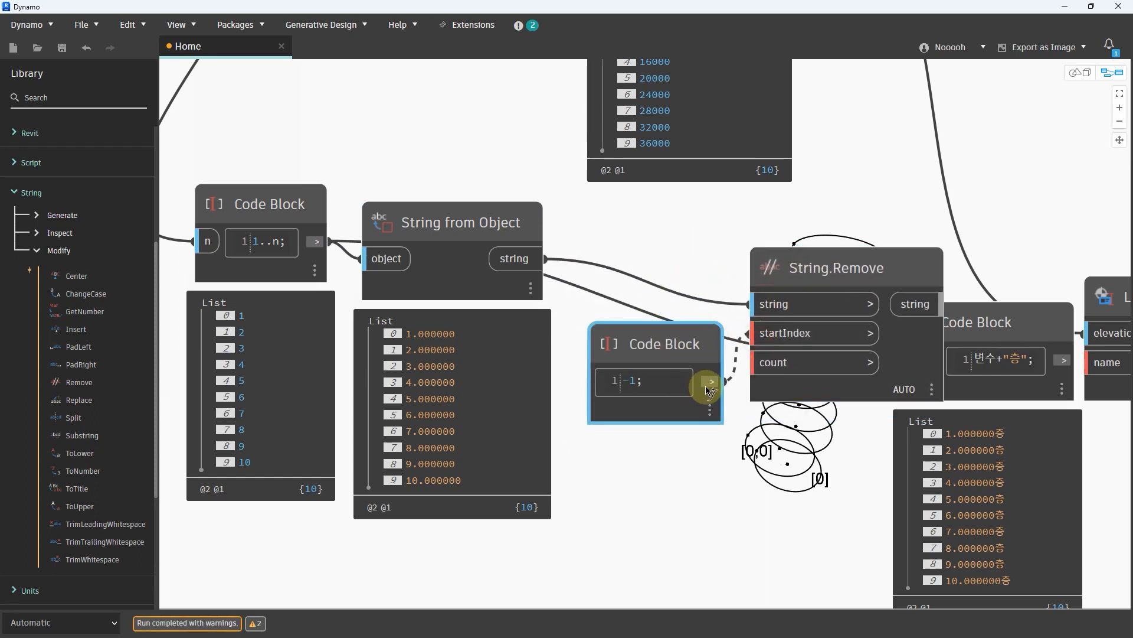
drag(651, 352, 656, 320)
drag(697, 366, 753, 333)
drag(671, 317, 663, 306)
mouse_move(607, 329)
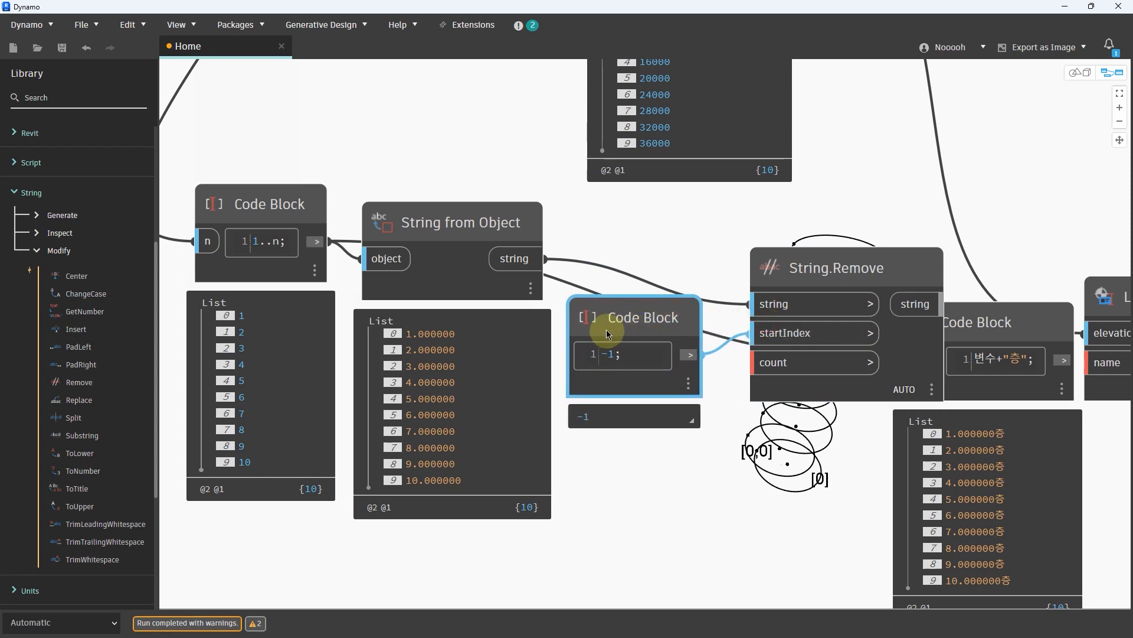
Step: Add a second line -7; to the -1; code block, connect it to String.Remove's count input, and pin open the result preview
click(641, 358)
key(Return)
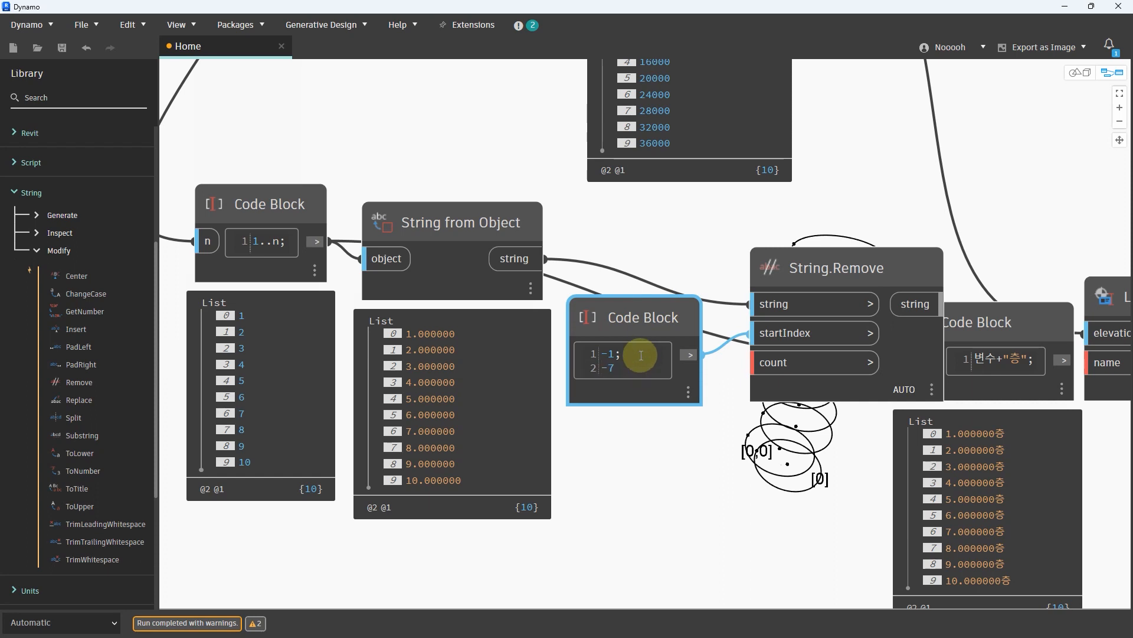
click(640, 440)
drag(690, 372, 751, 361)
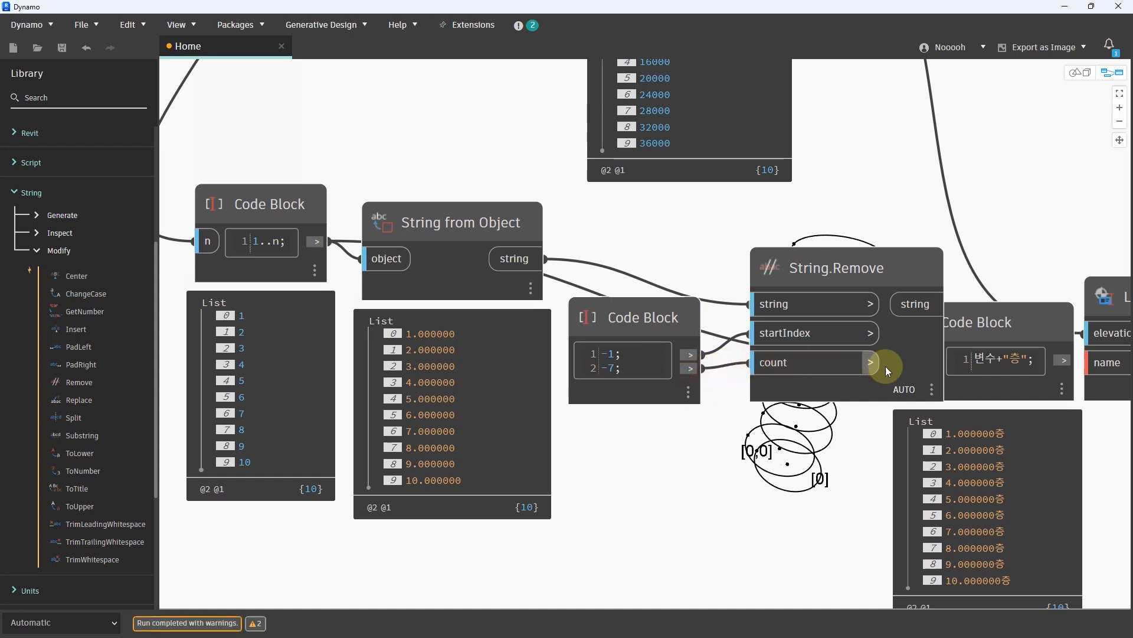
click(896, 432)
Step: Compare the String.Remove output list with the decimal strings from String from Object
drag(826, 435, 838, 500)
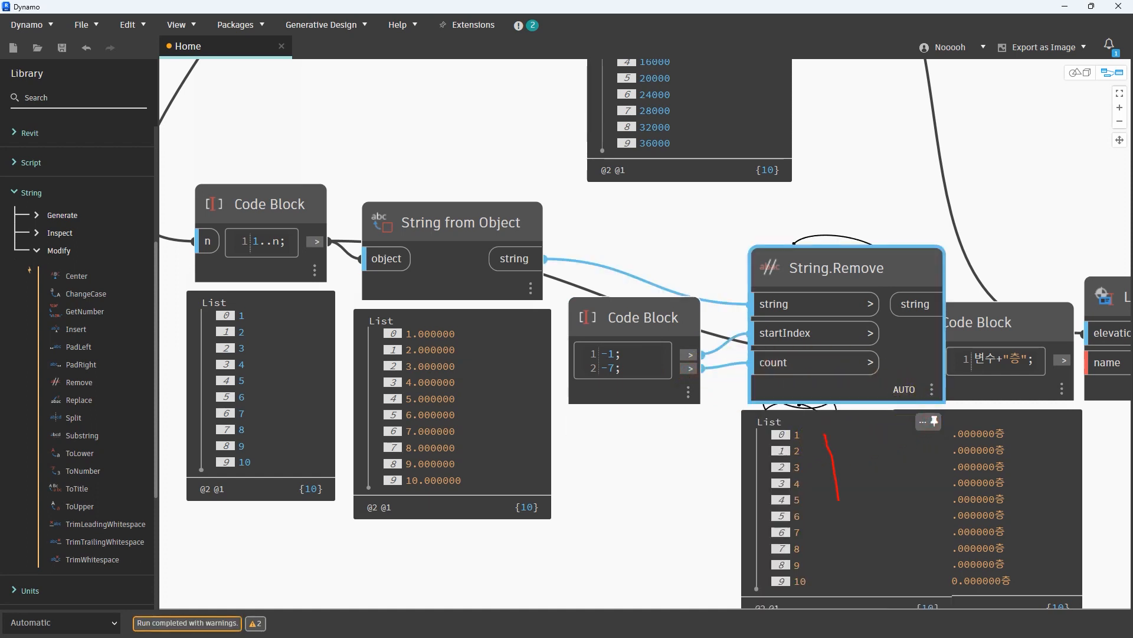
drag(732, 538, 834, 466)
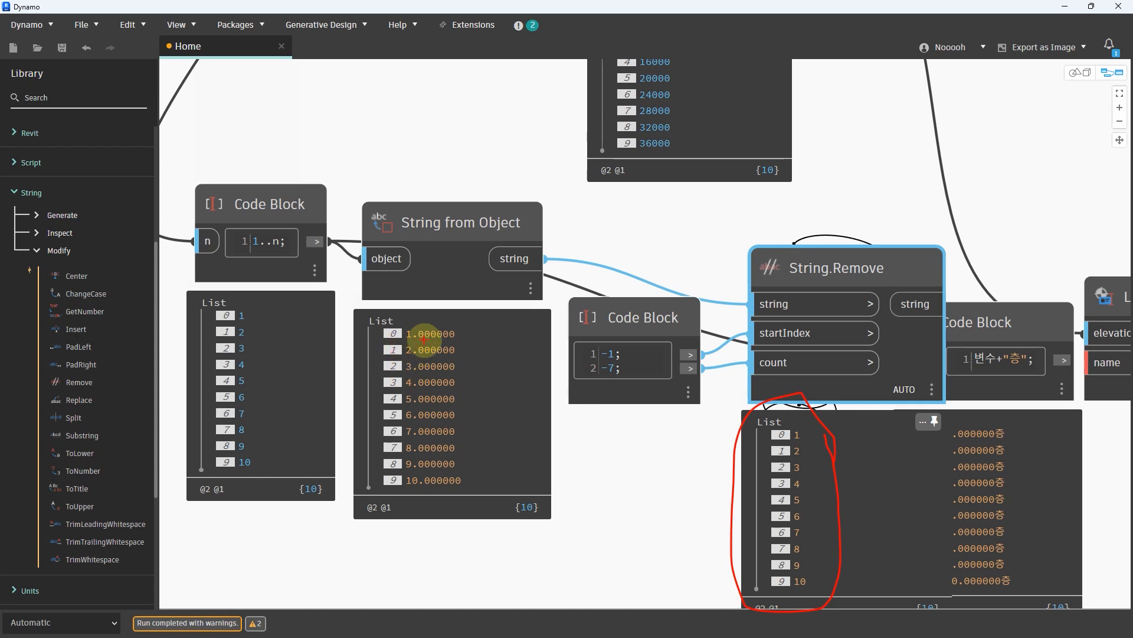
key(Escape)
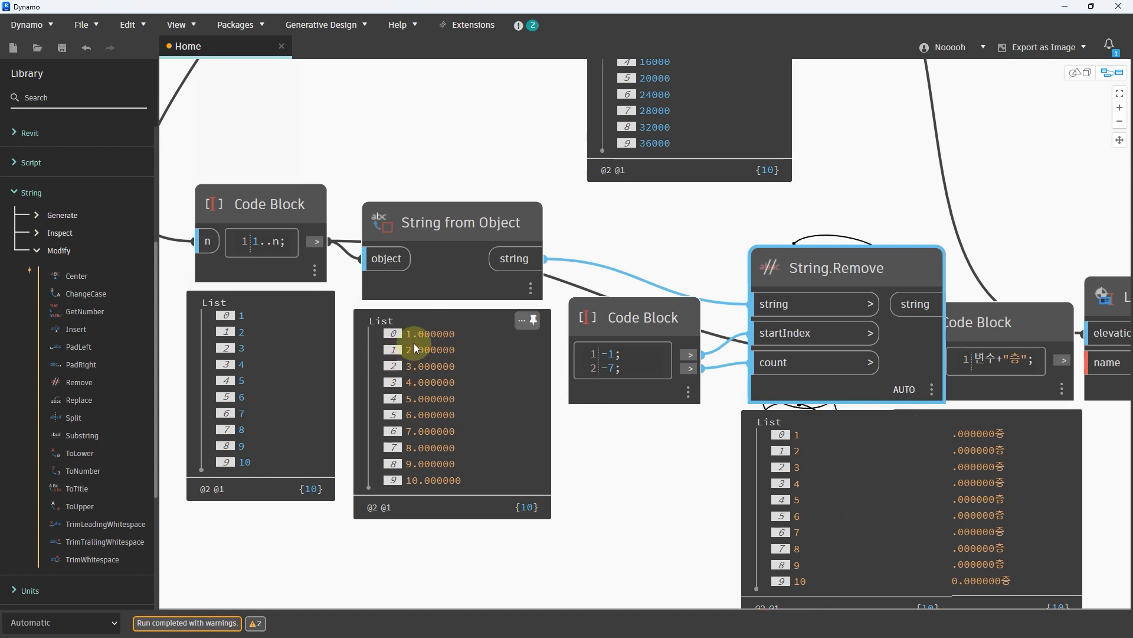
scroll(577, 423, up, 3)
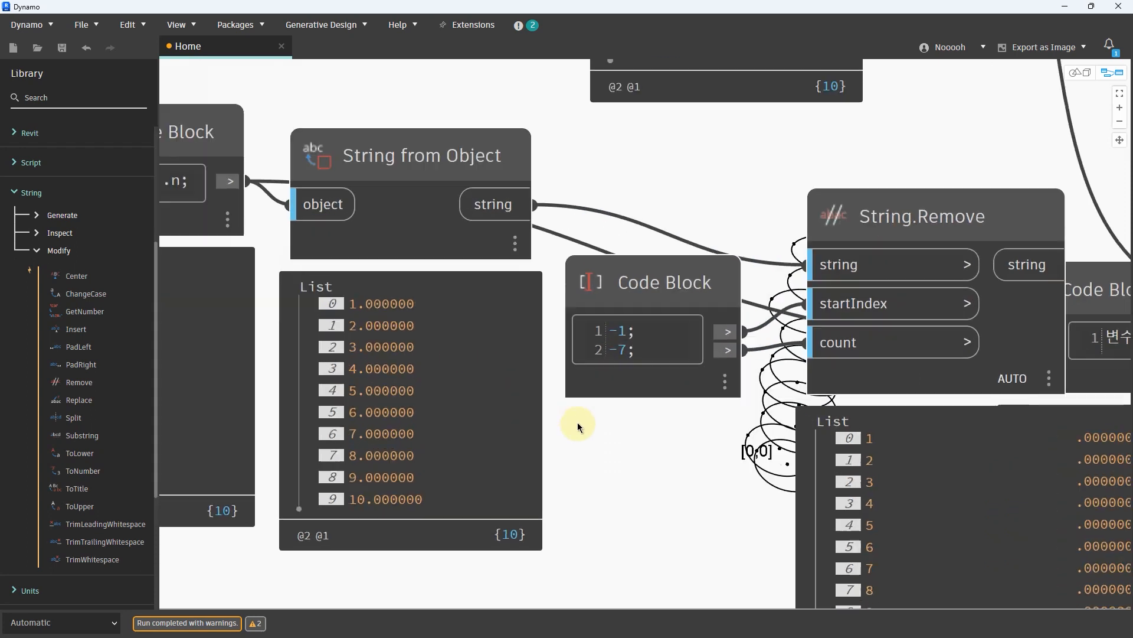
mouse_move(401, 298)
mouse_down()
mouse_move(420, 295)
mouse_move(367, 295)
mouse_move(359, 317)
mouse_move(335, 299)
mouse_move(350, 318)
mouse_up()
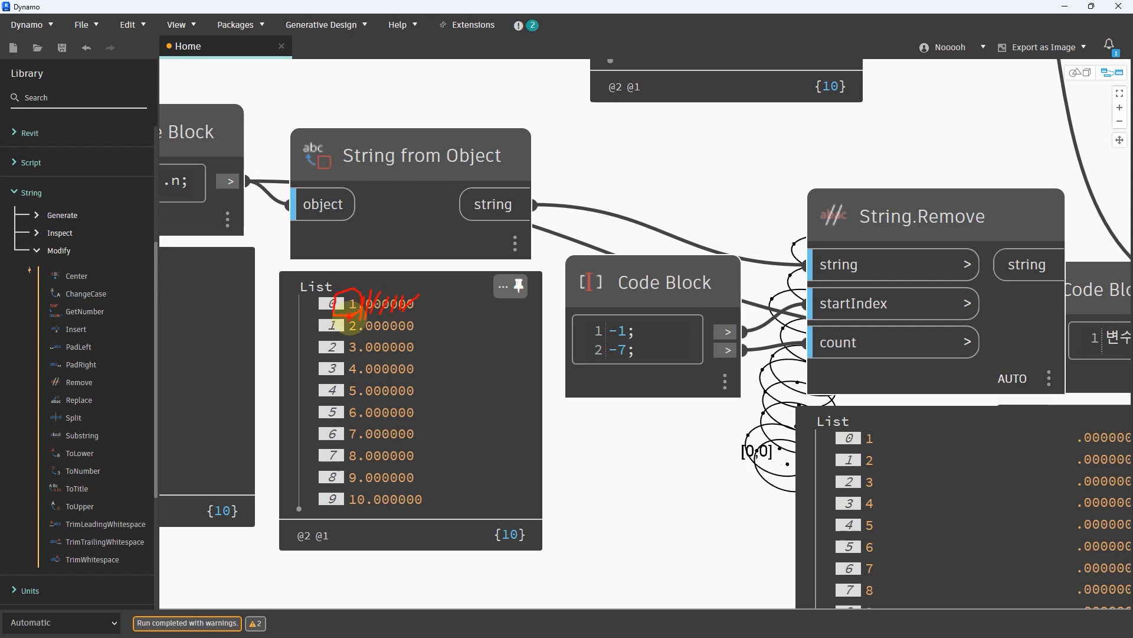
scroll(670, 209, down, 3)
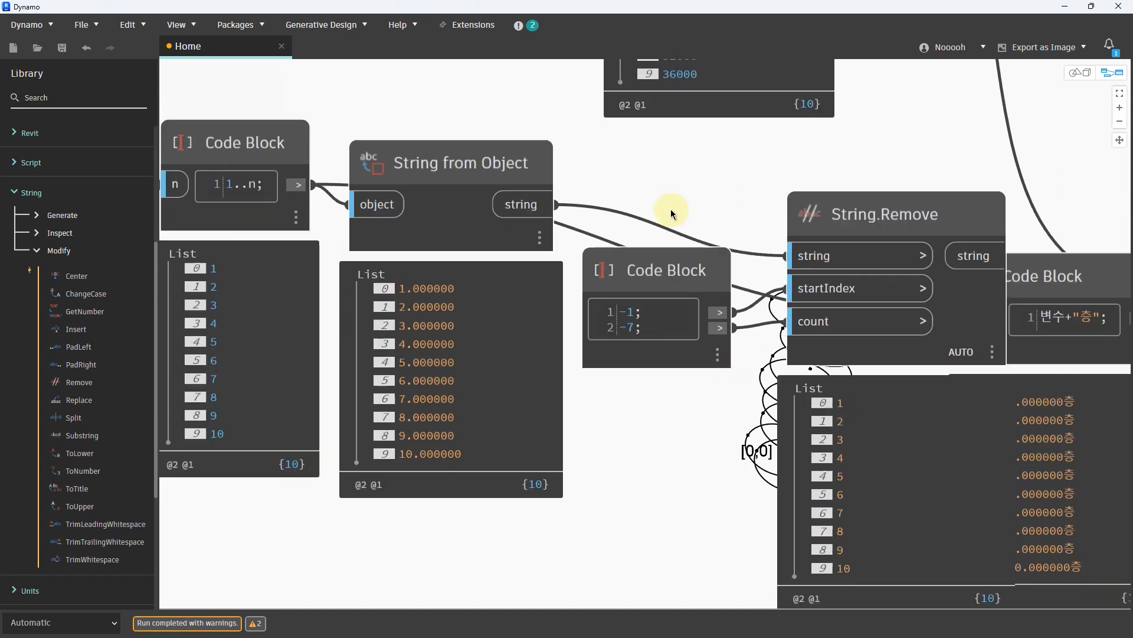
Step: Move the 변수+"층" code block and Level.ByElevationAndName clear of String.Remove, and connect String.Remove's output to the 변수 input
middle_drag(707, 213, 430, 213)
drag(1036, 449, 832, 275)
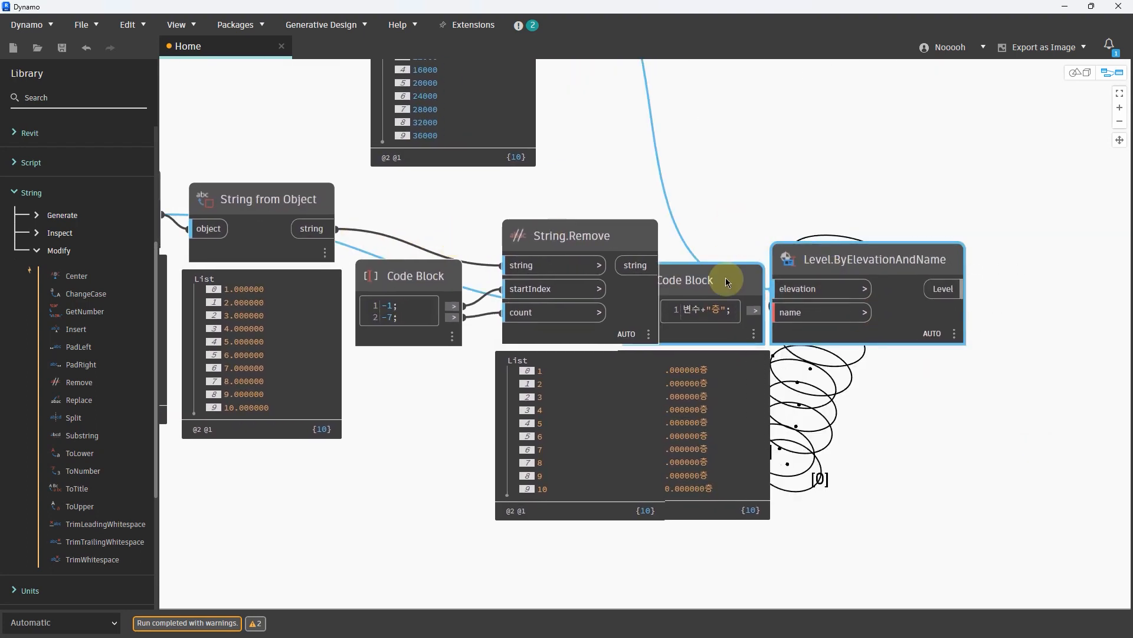
shift+drag(728, 284, 757, 240)
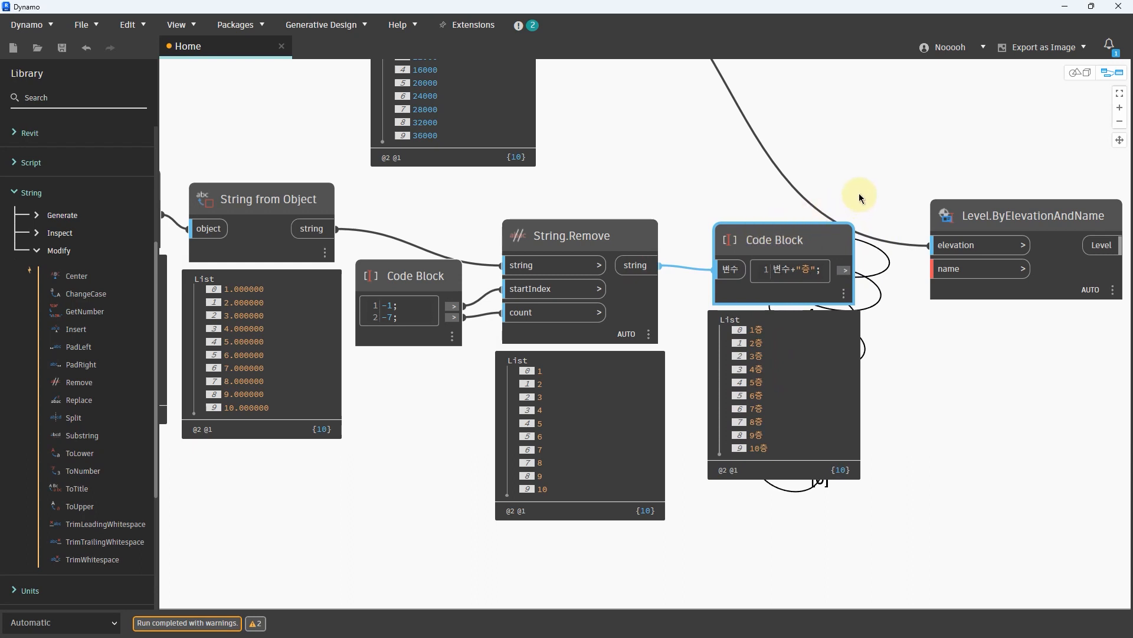
middle_drag(852, 170, 597, 235)
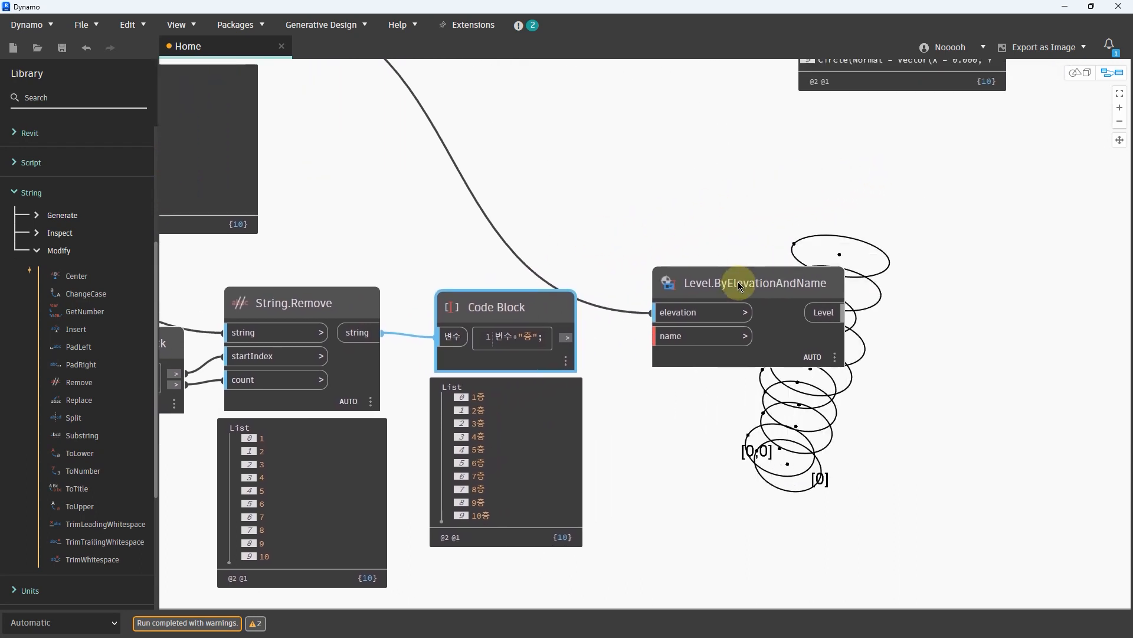
Step: Connect the 변수+"층" code block's output to the name input of Level.ByElevationAndName and review the resulting level list
drag(738, 283, 754, 252)
click(566, 337)
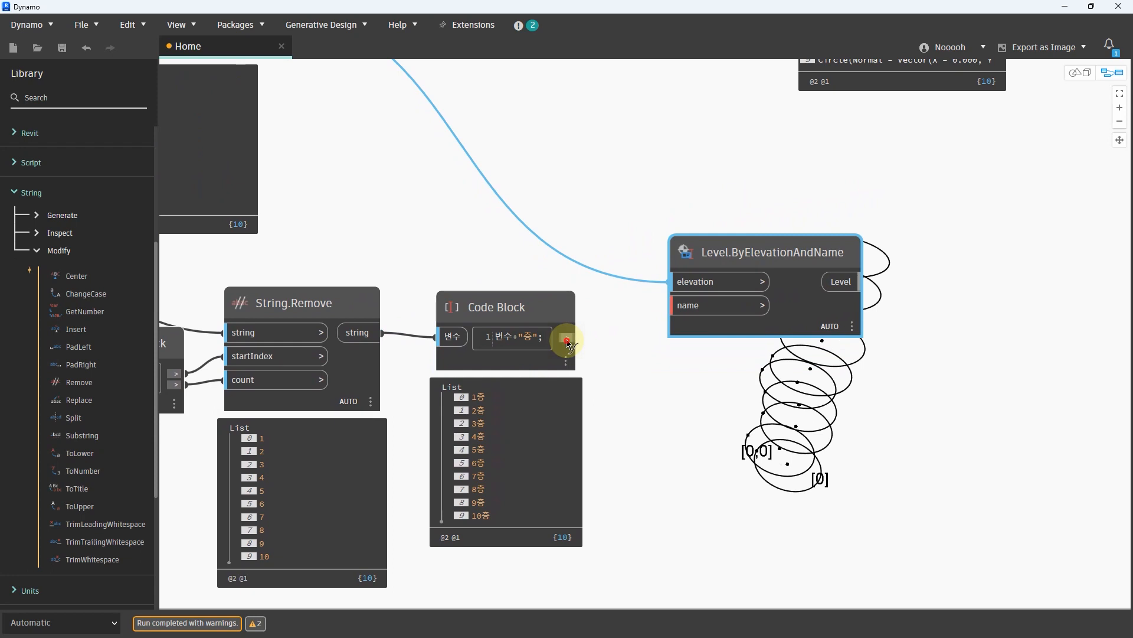
click(670, 306)
middle_drag(956, 407, 840, 345)
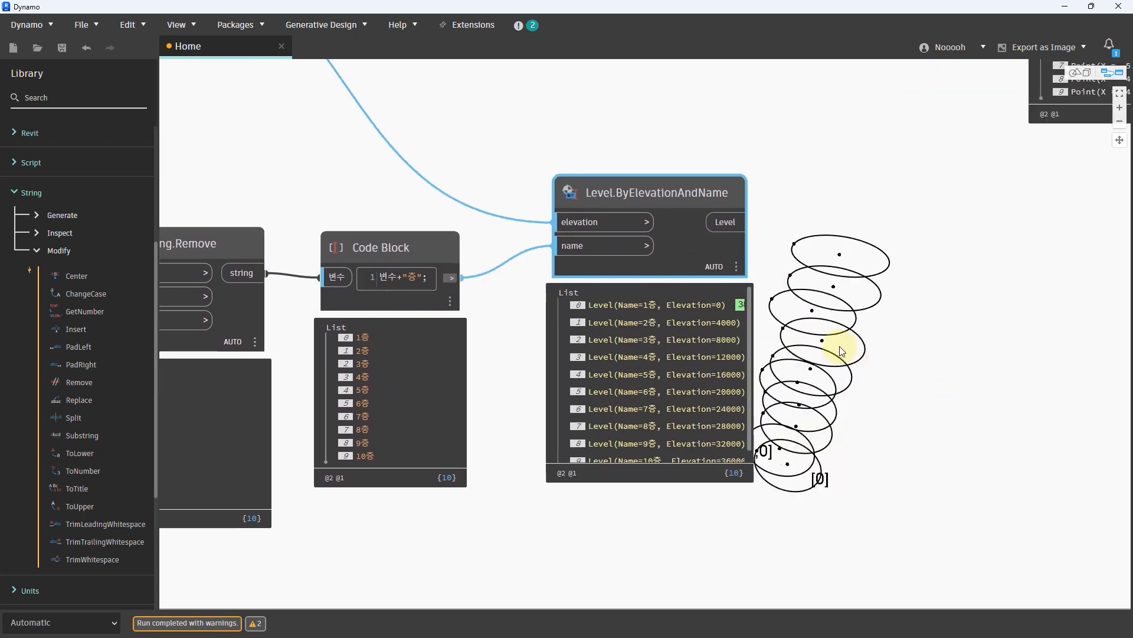
scroll(818, 378, up, 1)
drag(584, 473, 653, 408)
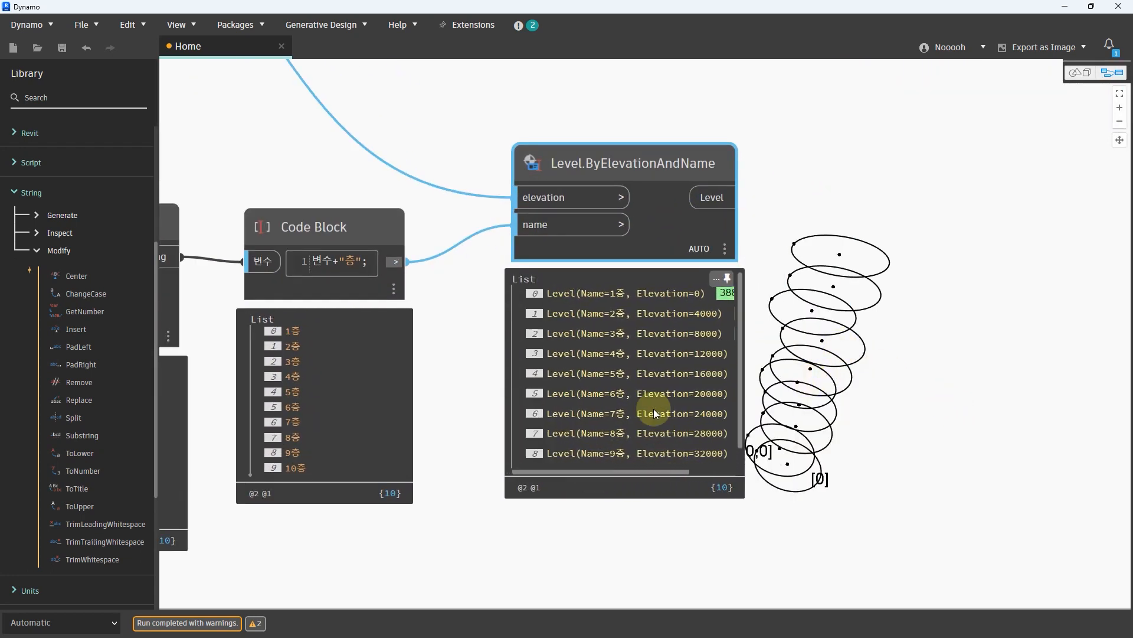
scroll(655, 396, down, 1)
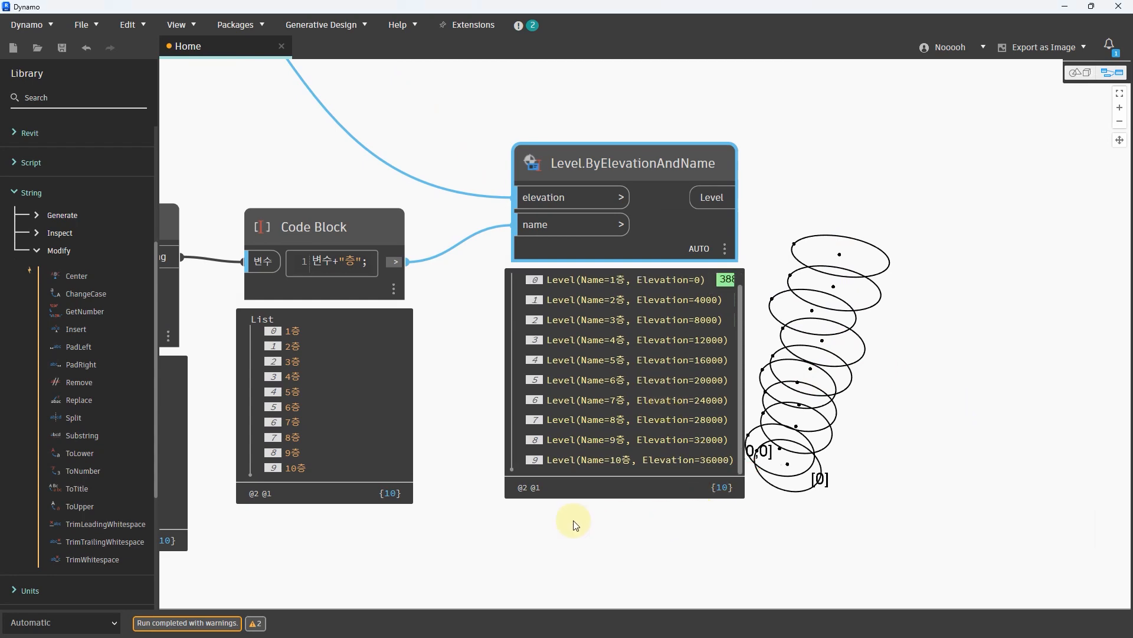
Step: Connect the Level output of Level.ByElevationAndName to the level input of Floor.ByOutlineTypeAndLevel, replacing the Levels node's connection
scroll(571, 524, down, 5)
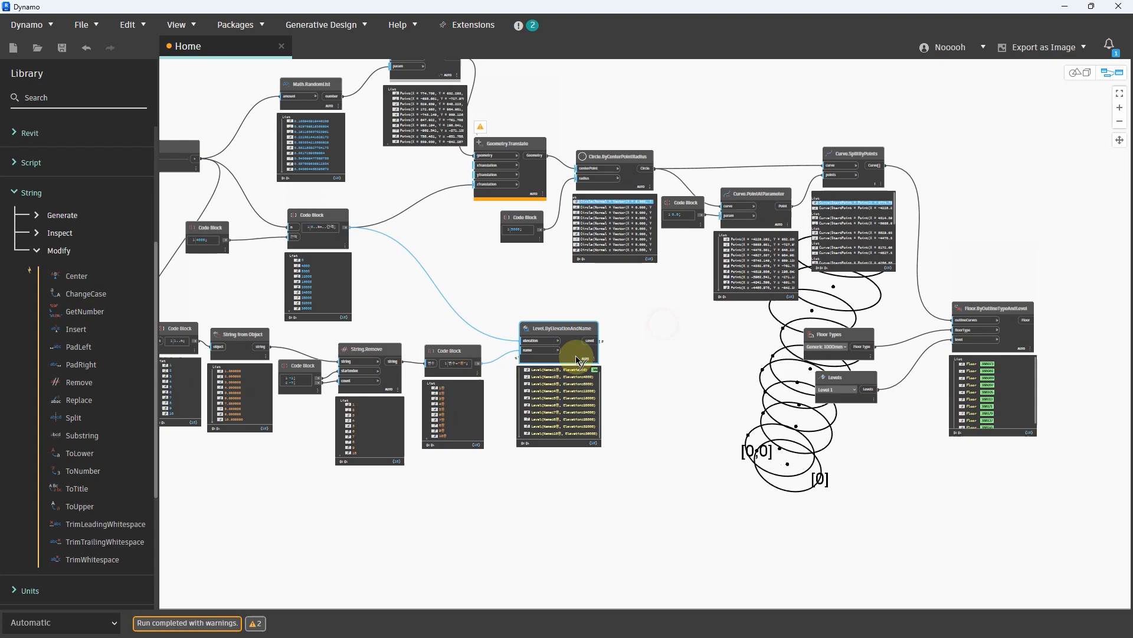
click(592, 341)
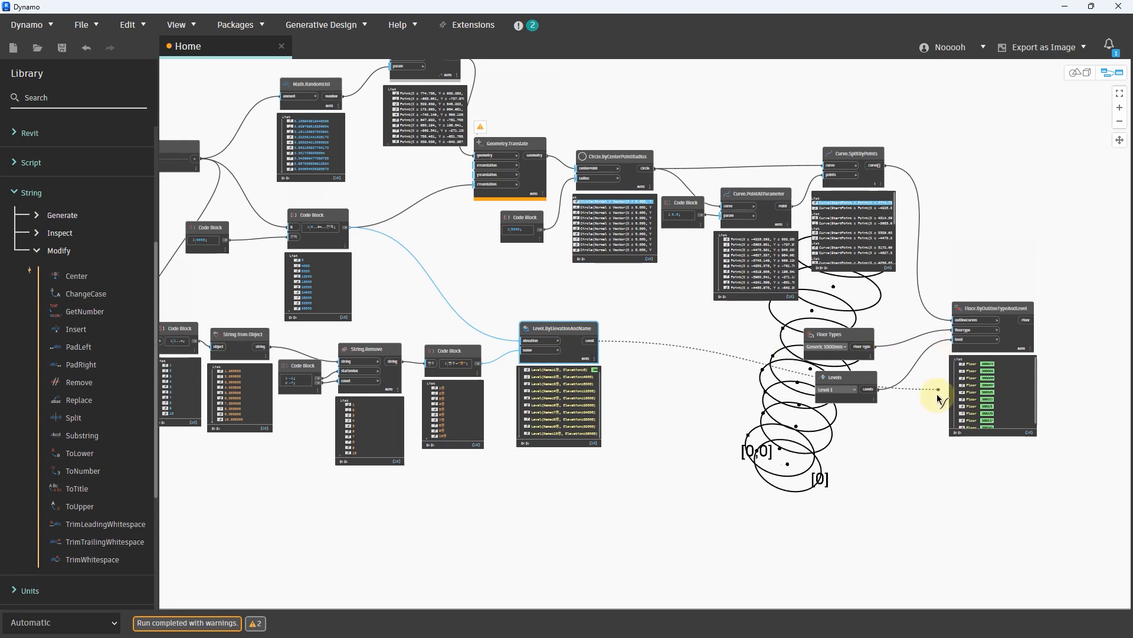
scroll(938, 384, up, 5)
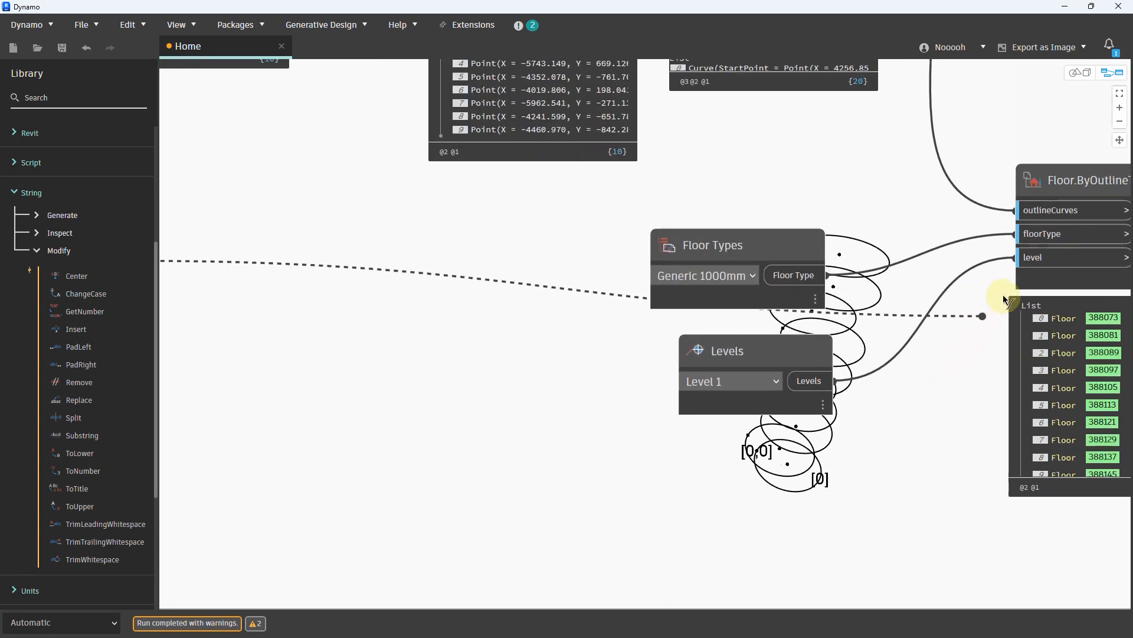
click(1033, 258)
Step: Switch to Revit and check the level and height offset properties of the top floor and a middle floor in the 3D view
double_click(939, 8)
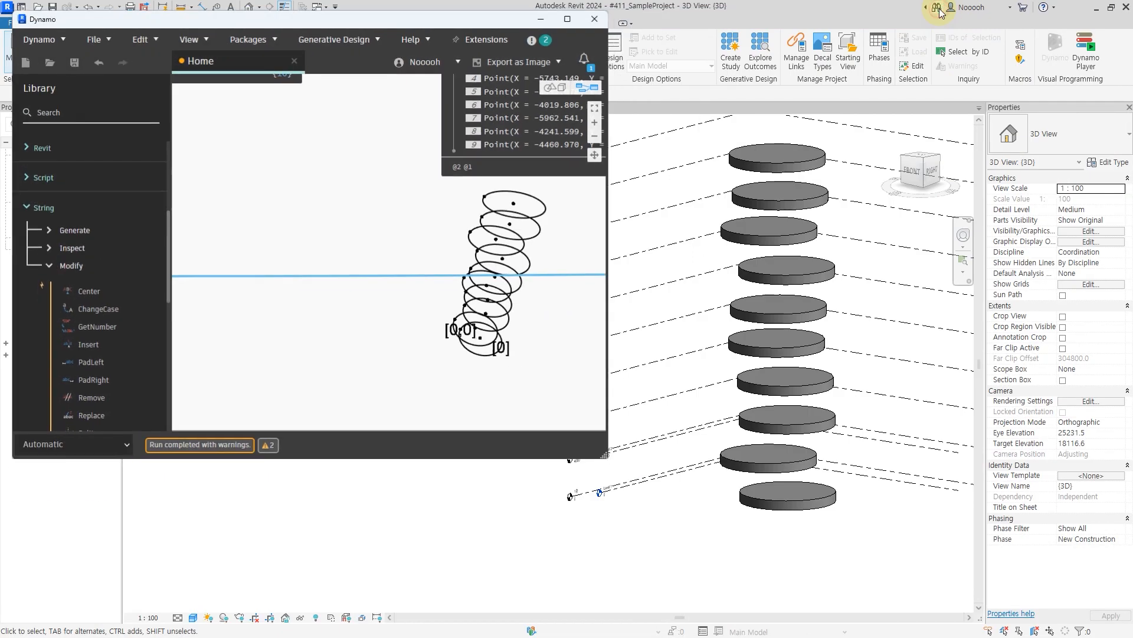
click(812, 157)
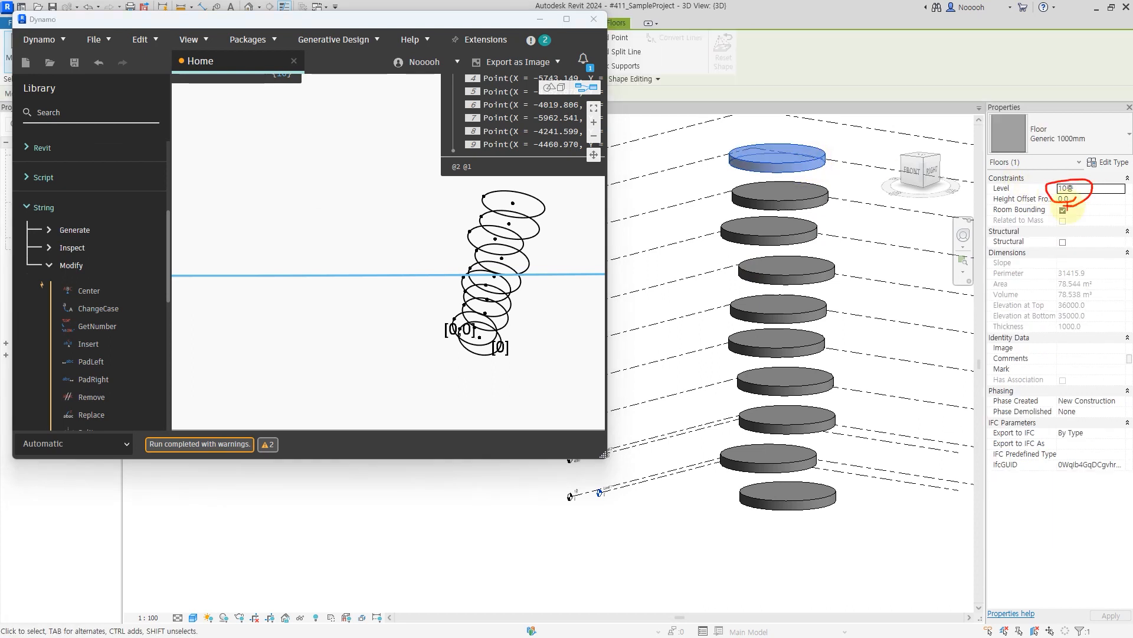
mouse_move(688, 379)
middle_down()
mouse_move(752, 384)
mouse_move(745, 373)
middle_up()
scroll(682, 347, up, 3)
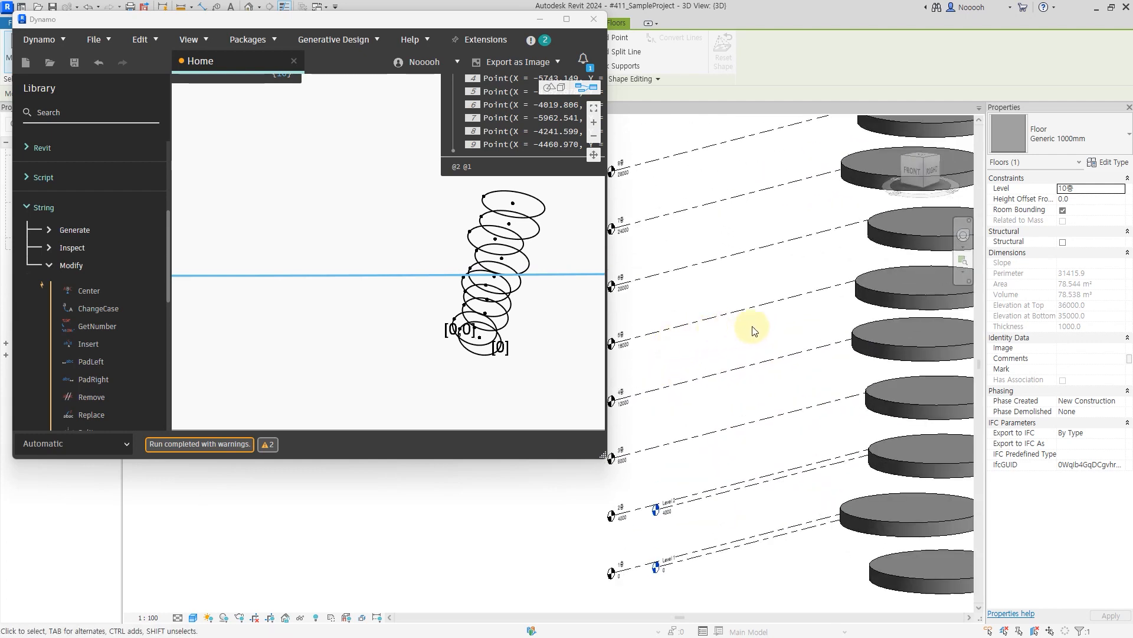
click(868, 344)
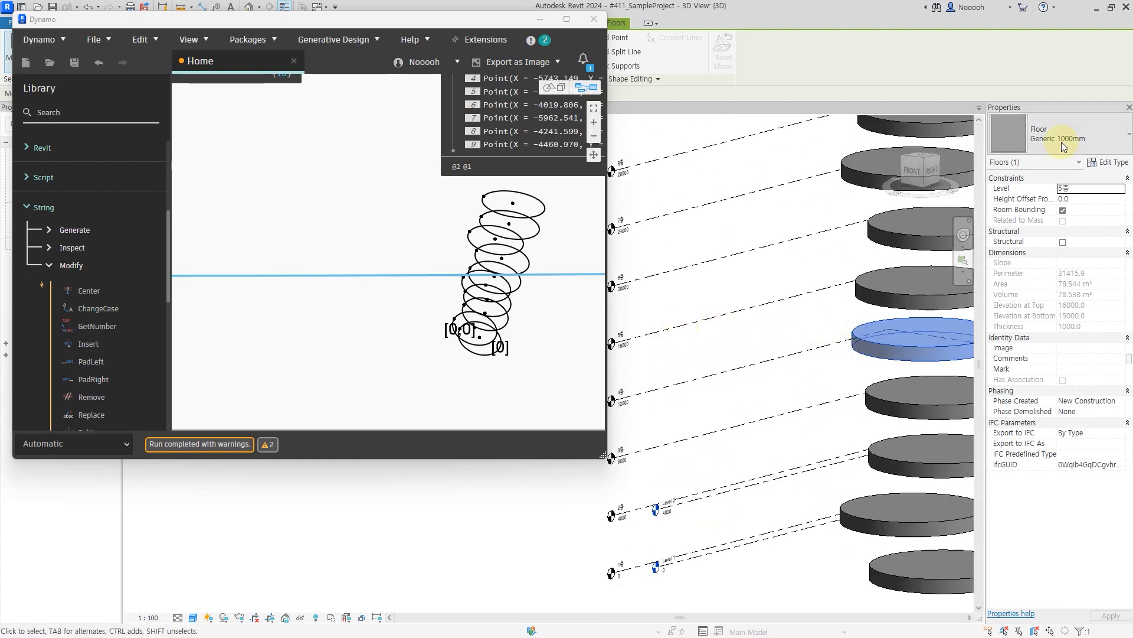
drag(1034, 195, 1062, 216)
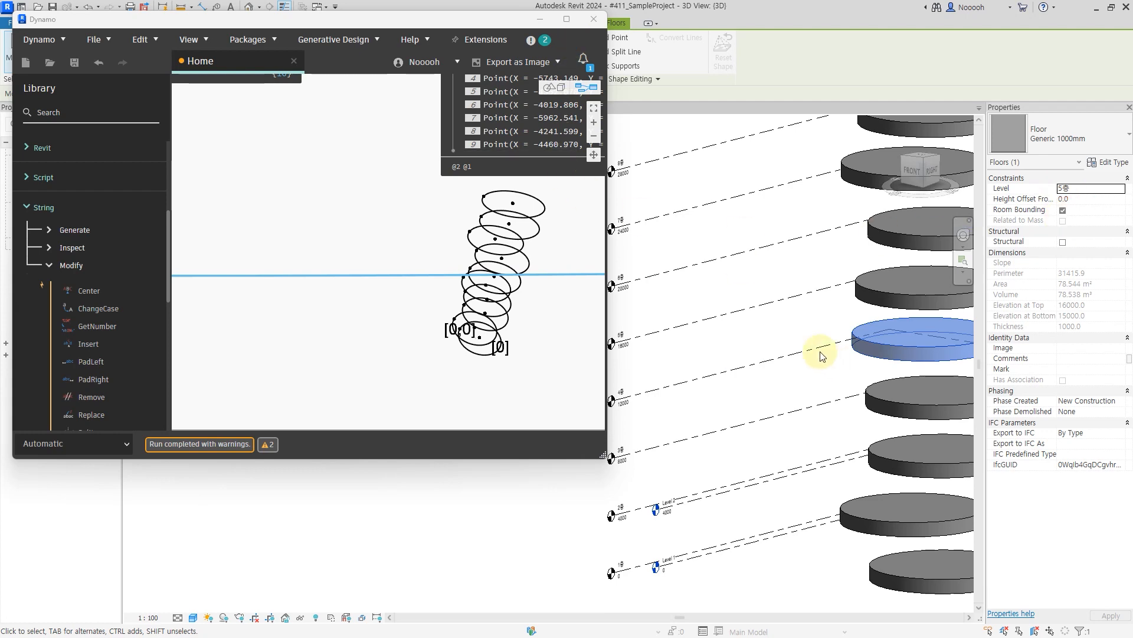
scroll(821, 350, down, 3)
middle_drag(792, 349, 702, 368)
scroll(703, 367, down, 1)
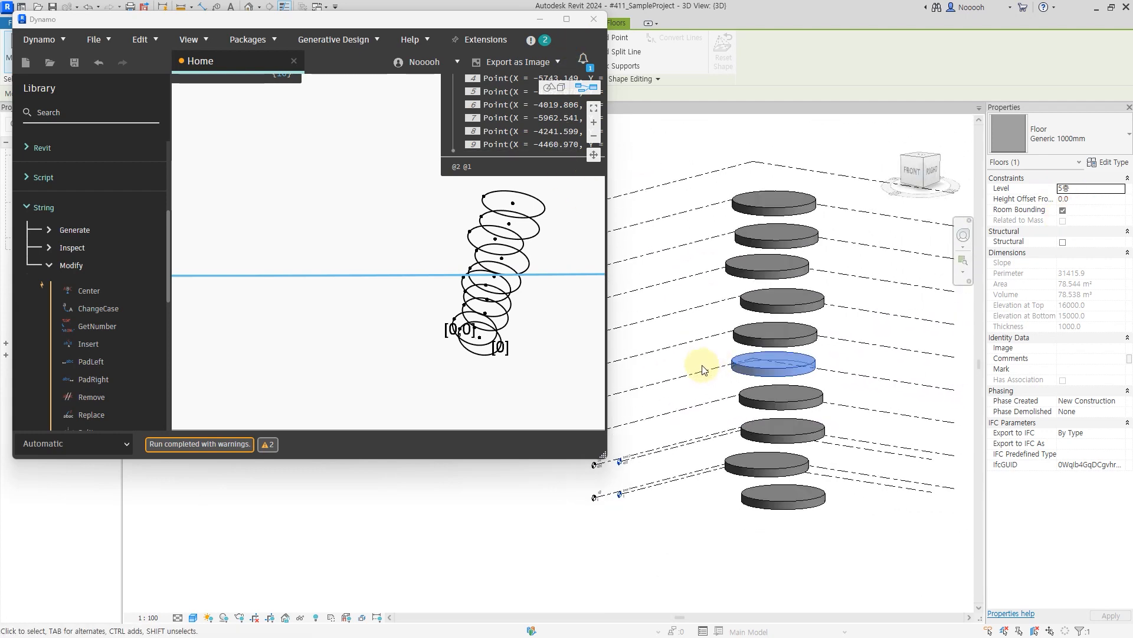
Step: Return to Dynamo and move the level-naming nodes, including Level.ByElevationAndName, lower to separate them from the rest of the graph
click(569, 21)
scroll(784, 303, down, 5)
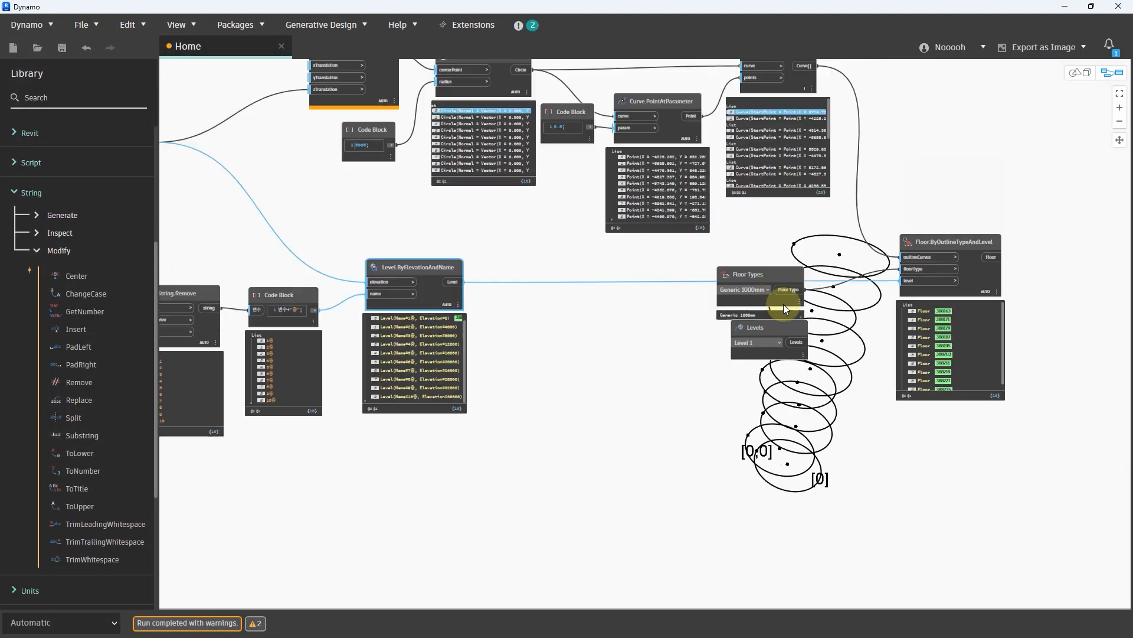
drag(202, 214, 634, 289)
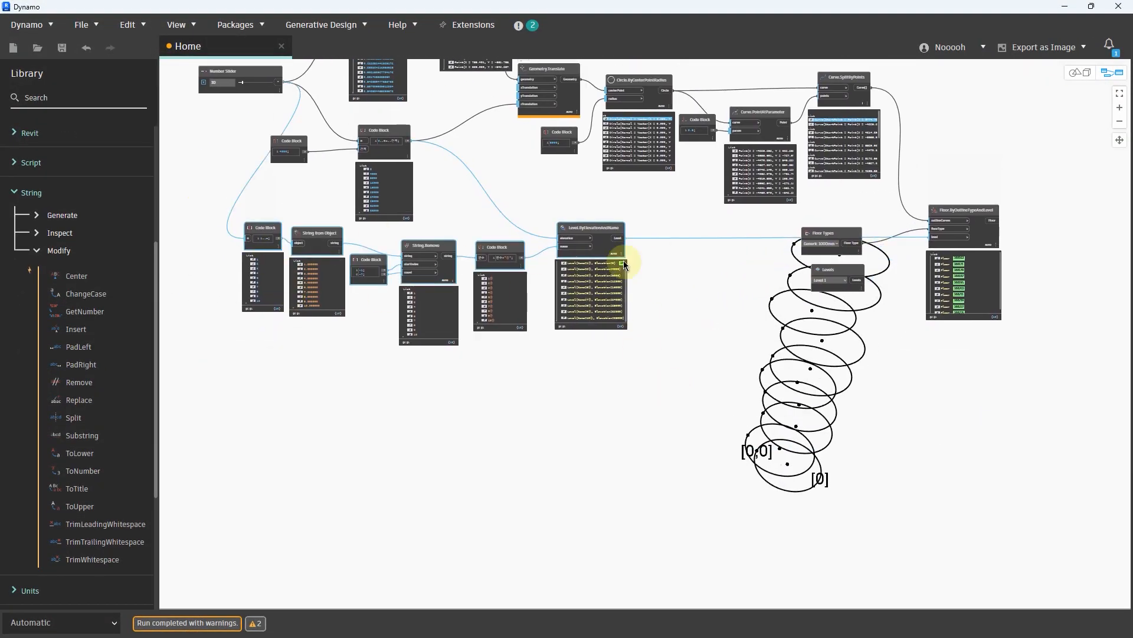
drag(610, 234, 658, 308)
click(733, 275)
Step: Move the Floor Types and Levels nodes together, closer to Floor.ByOutlineTypeAndLevel
scroll(827, 224, up, 2)
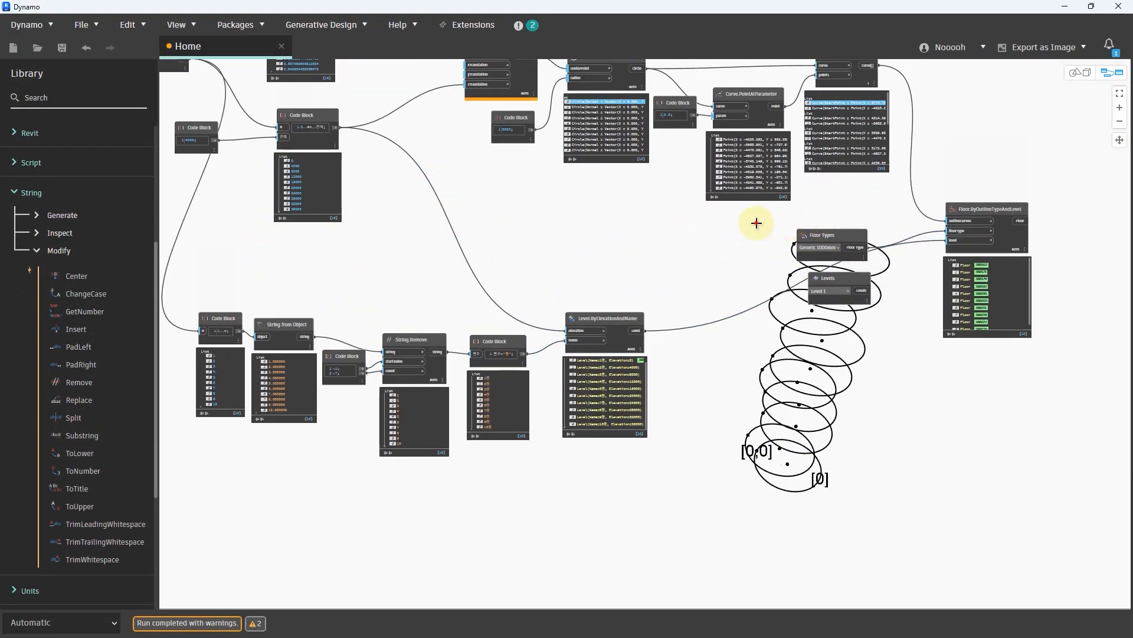
drag(791, 232, 923, 337)
drag(846, 238, 899, 226)
click(762, 349)
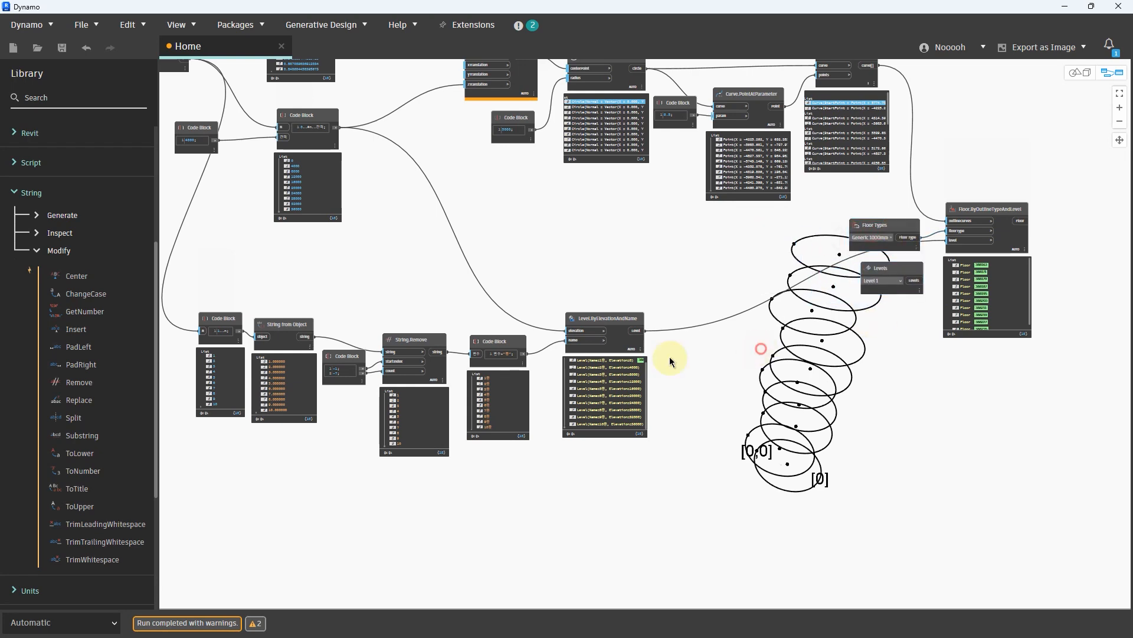
Step: Group the level-creation nodes, from the 1..n; code block to Level.ByElevationAndName, and title the group 레벨 생성하기
middle_drag(389, 304, 530, 289)
scroll(445, 296, up, 3)
drag(246, 233, 1046, 526)
key(ctrl+g)
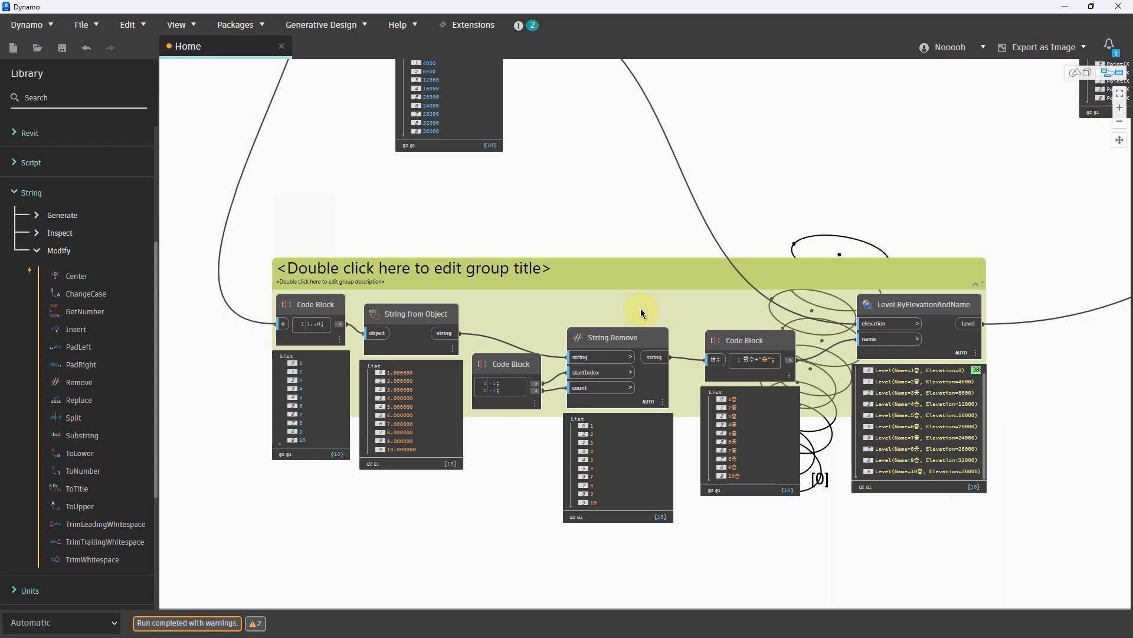
double_click(514, 273)
key(BackSpace)
text(레)
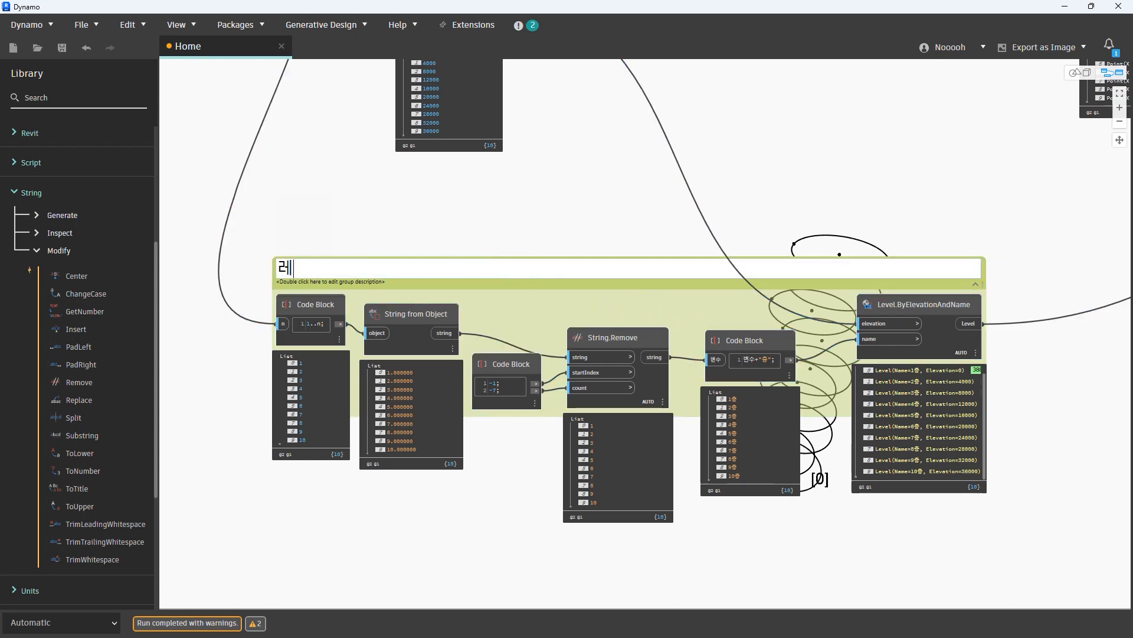
text([베레벨 생성하기)
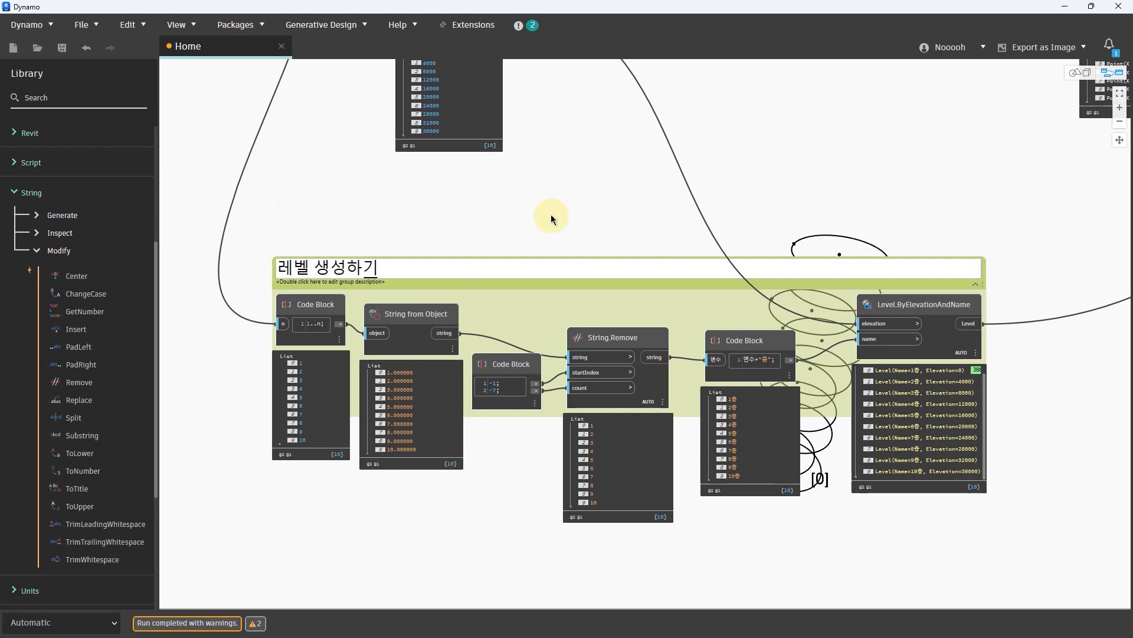
click(550, 216)
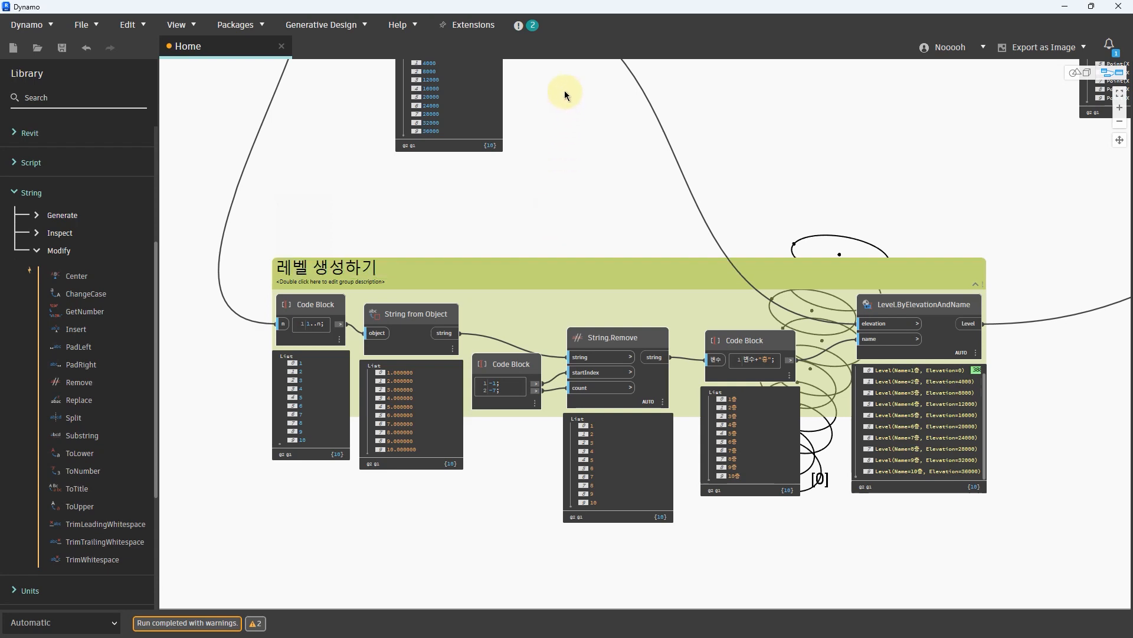
Step: Move the 4000; code block clear of the wire running down from the Number Slider
middle_drag(565, 91, 712, 373)
scroll(271, 252, up, 2)
middle_drag(321, 238, 468, 286)
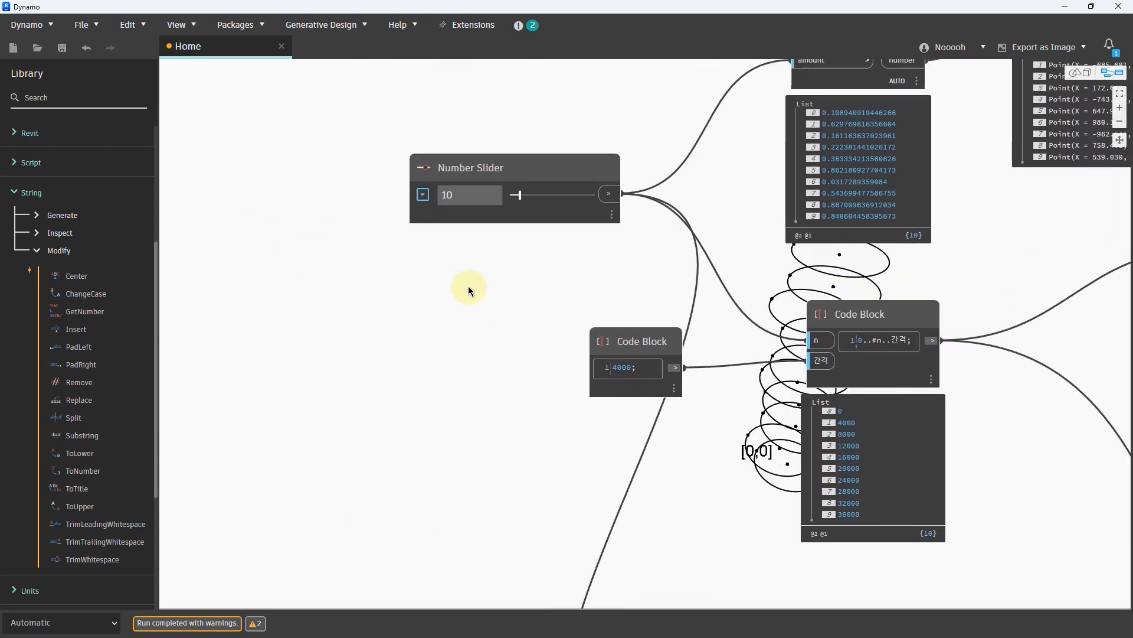
drag(469, 286, 717, 427)
drag(645, 346, 572, 353)
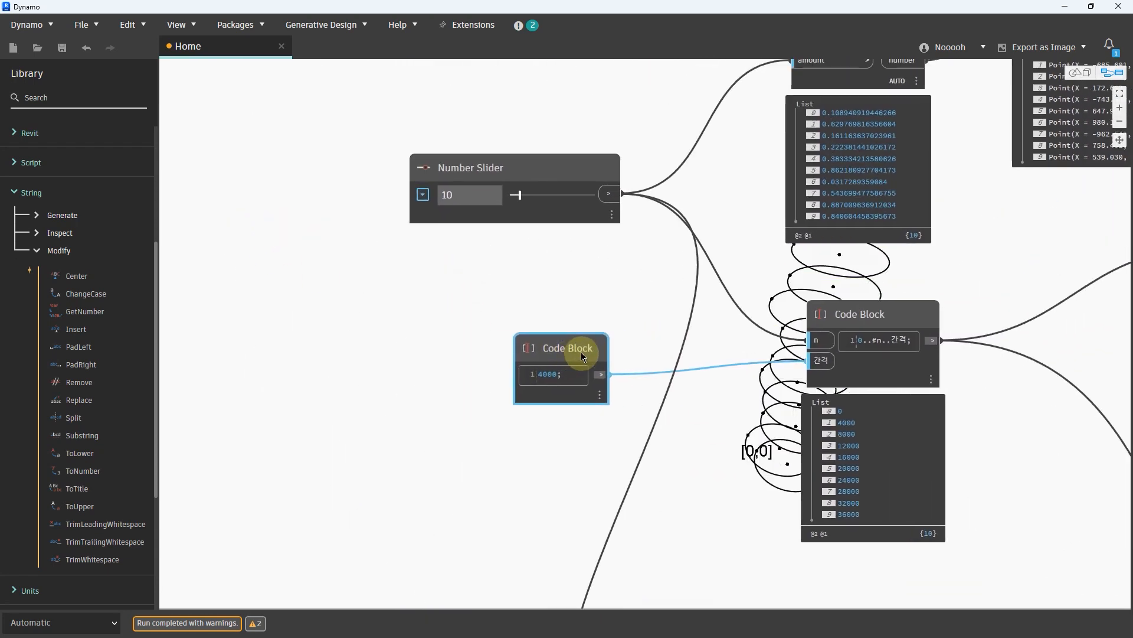
Step: Put the 4000; code block in its own group and colour the group pink
key(ctrl+g)
click(654, 305)
right_click(594, 319)
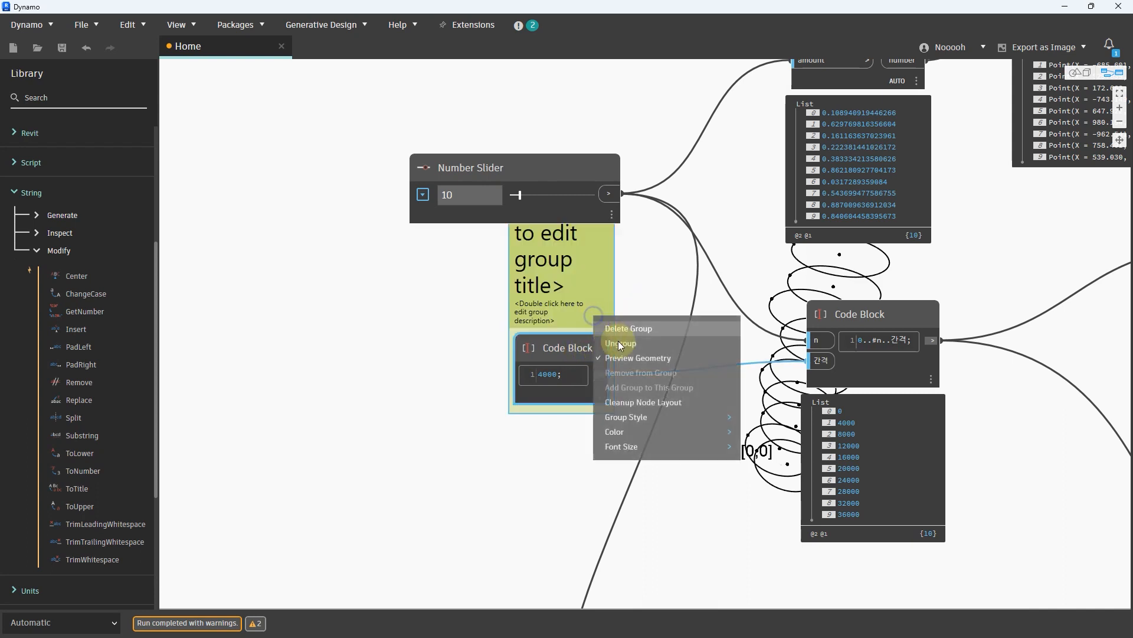
mouse_move(652, 433)
click(761, 436)
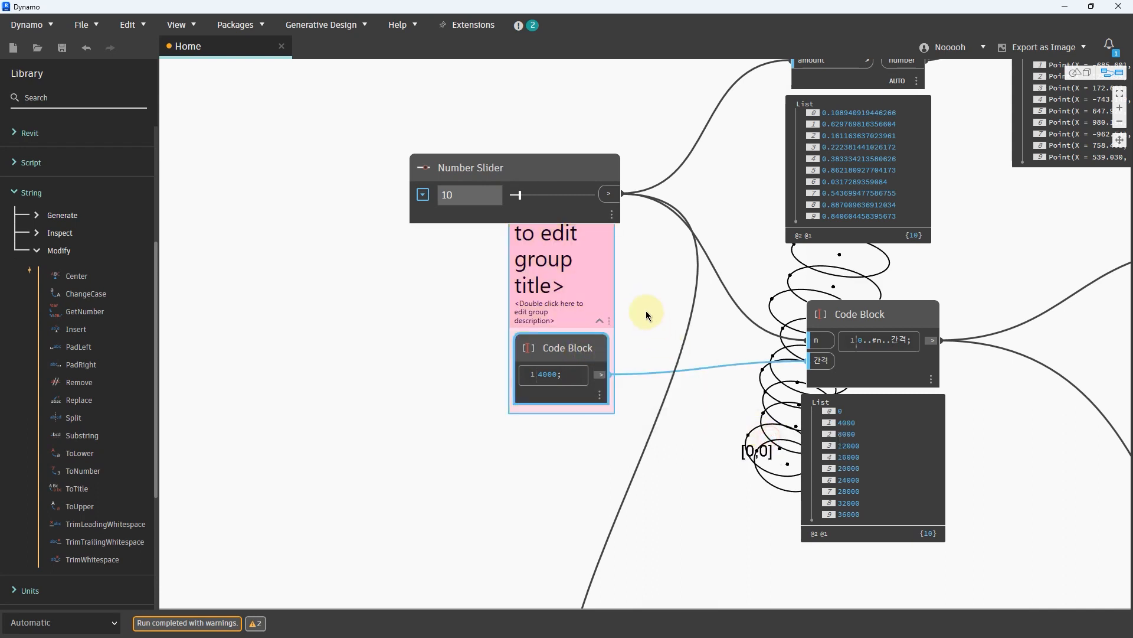
Step: Move the 4000; code block's group clear of the Number Slider and title the group 층고 입력
double_click(569, 289)
key(BackSpace)
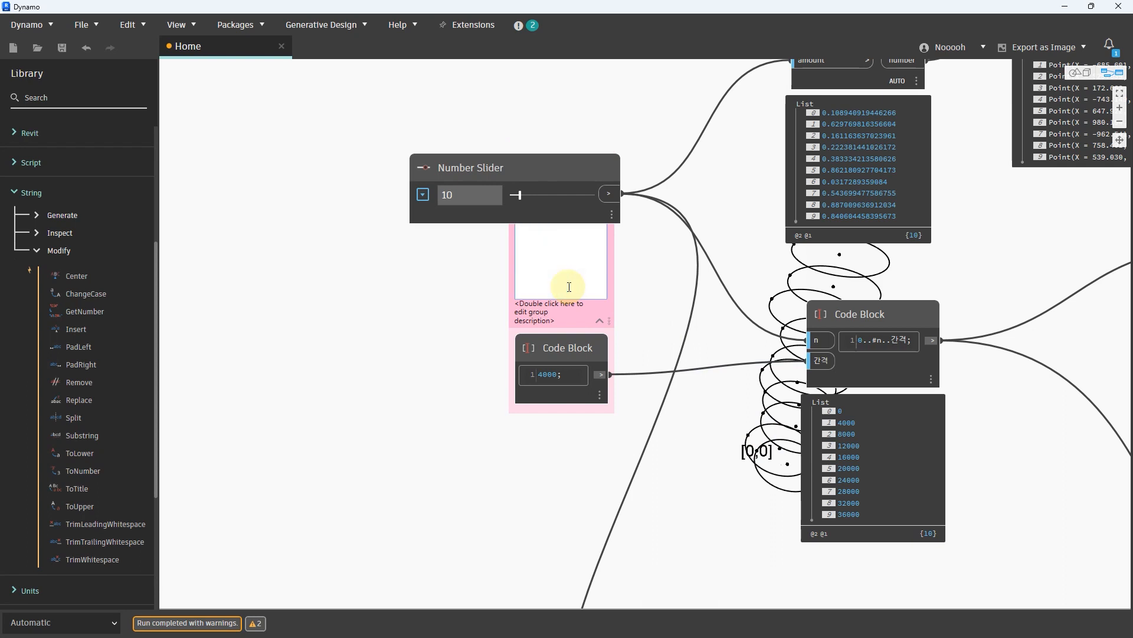
click(638, 283)
drag(590, 350, 586, 383)
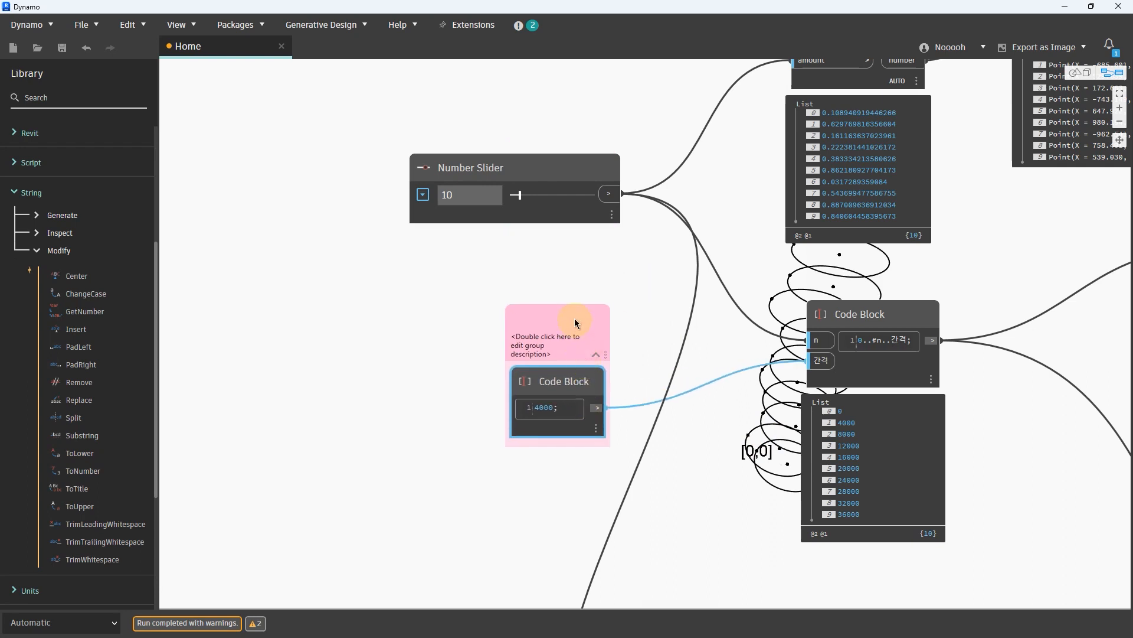
double_click(575, 319)
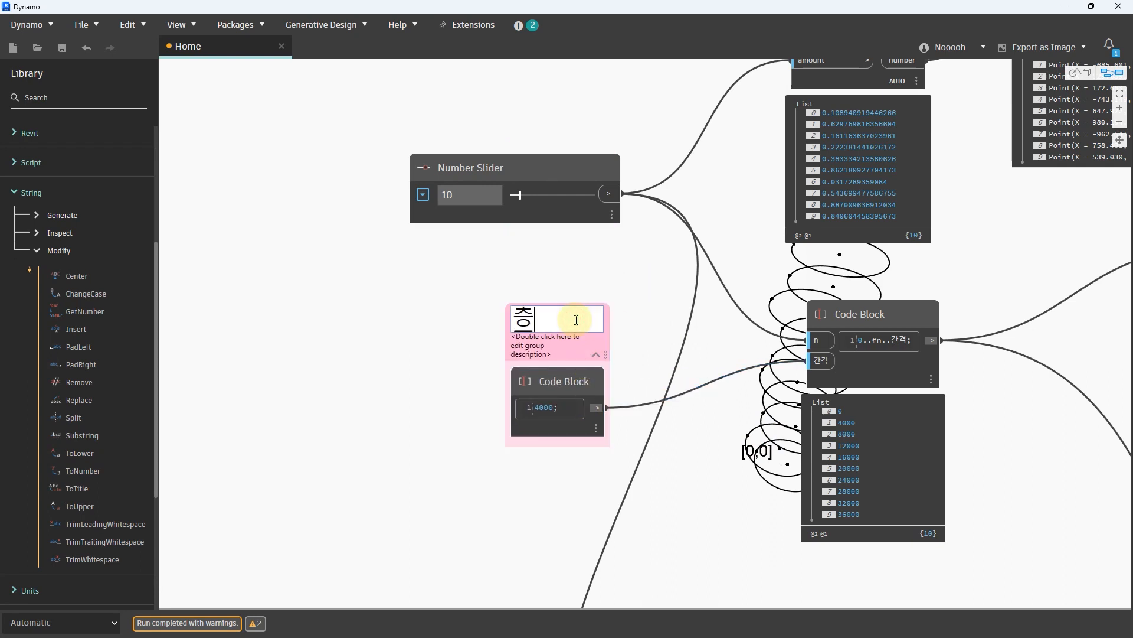
text(층고 입력)
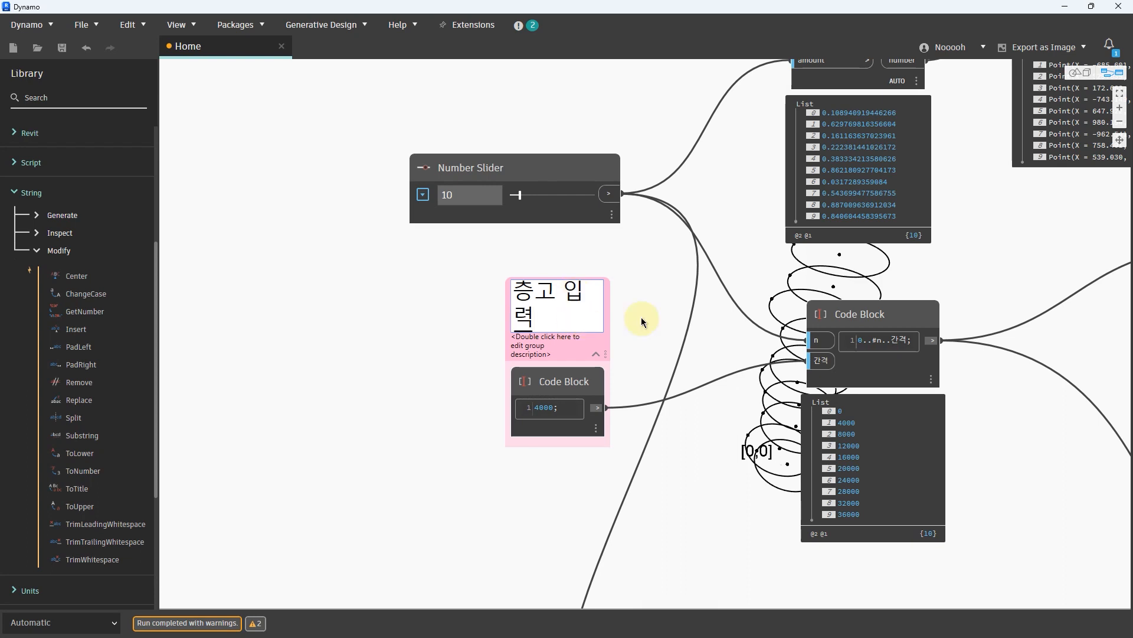
click(661, 288)
Step: Move the Number Slider further above the 층고 입력 group and place it in its own pink group
middle_drag(601, 295, 587, 410)
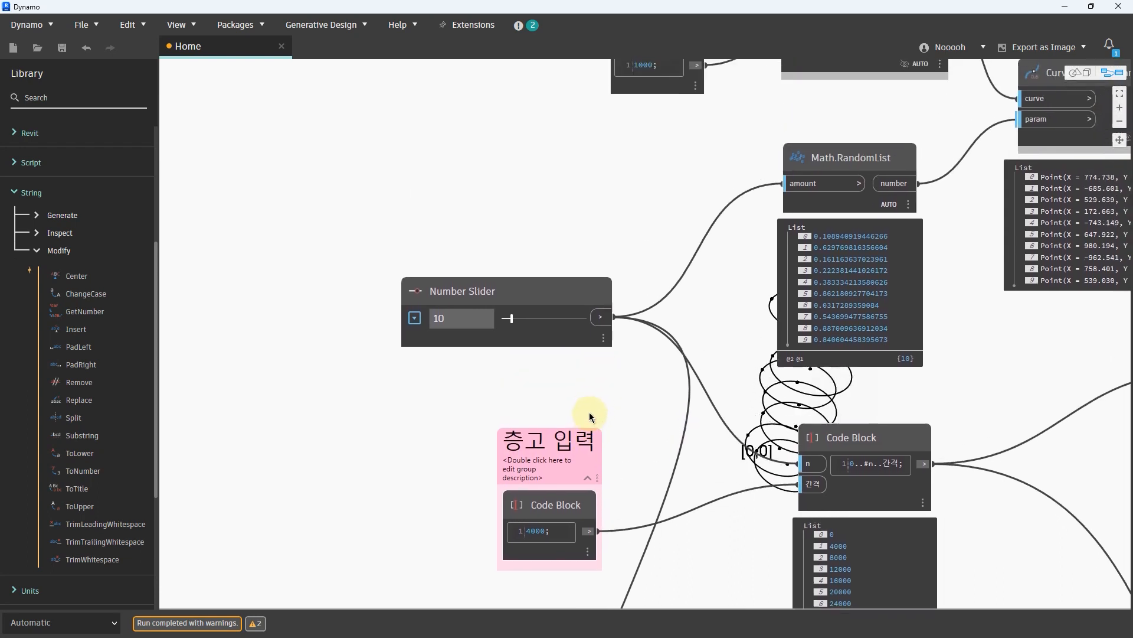
drag(544, 300, 522, 222)
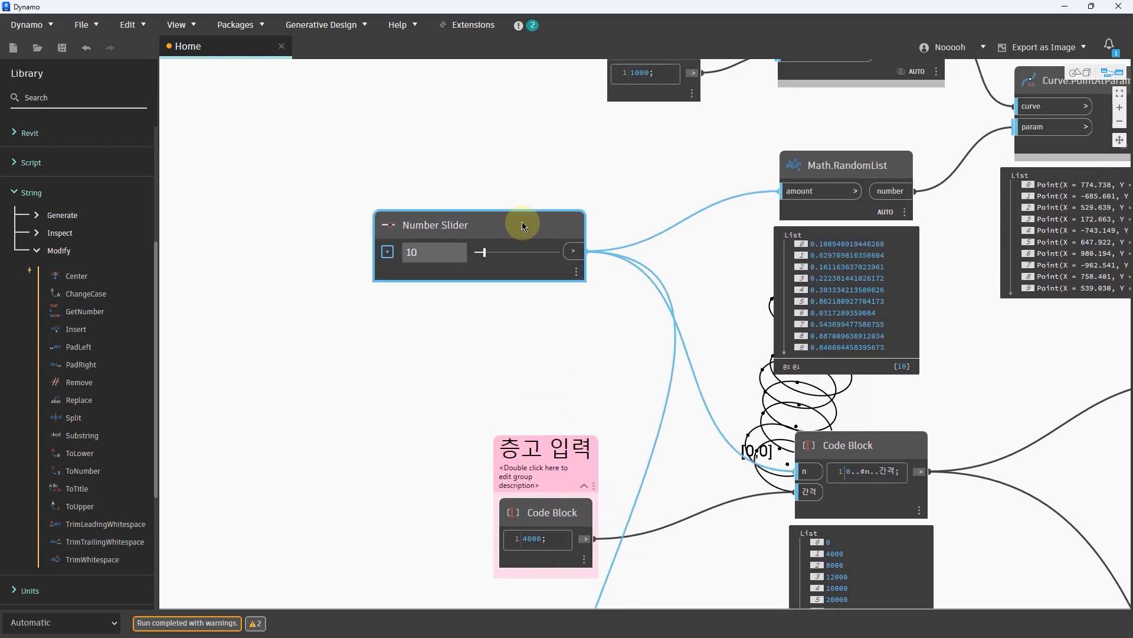
key(ctrl+g)
right_click(524, 176)
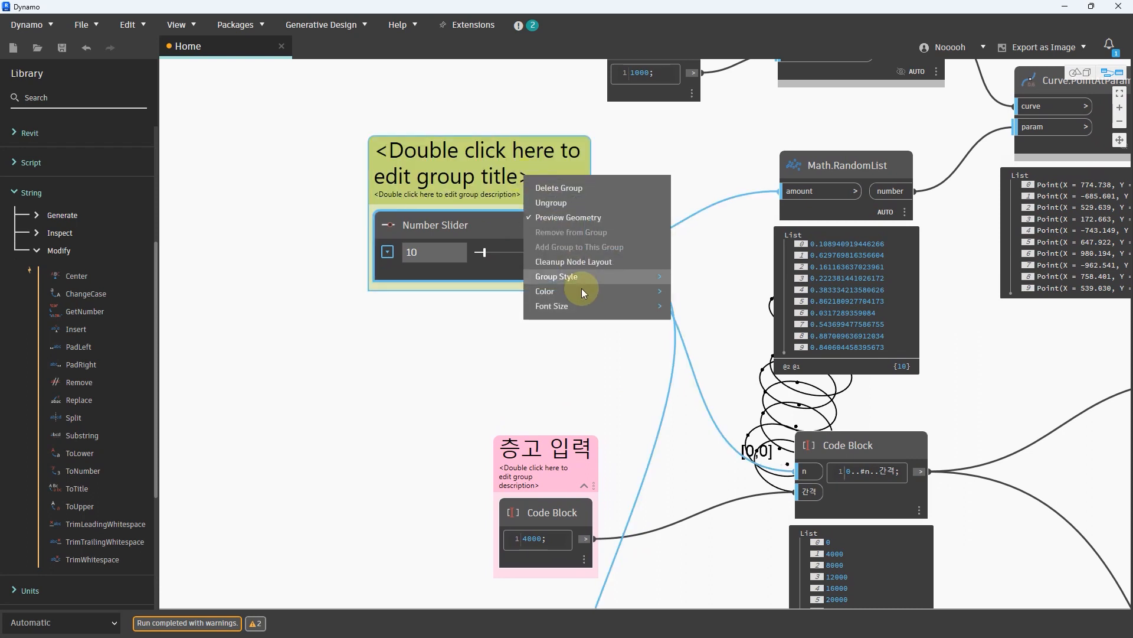
click(582, 293)
click(698, 295)
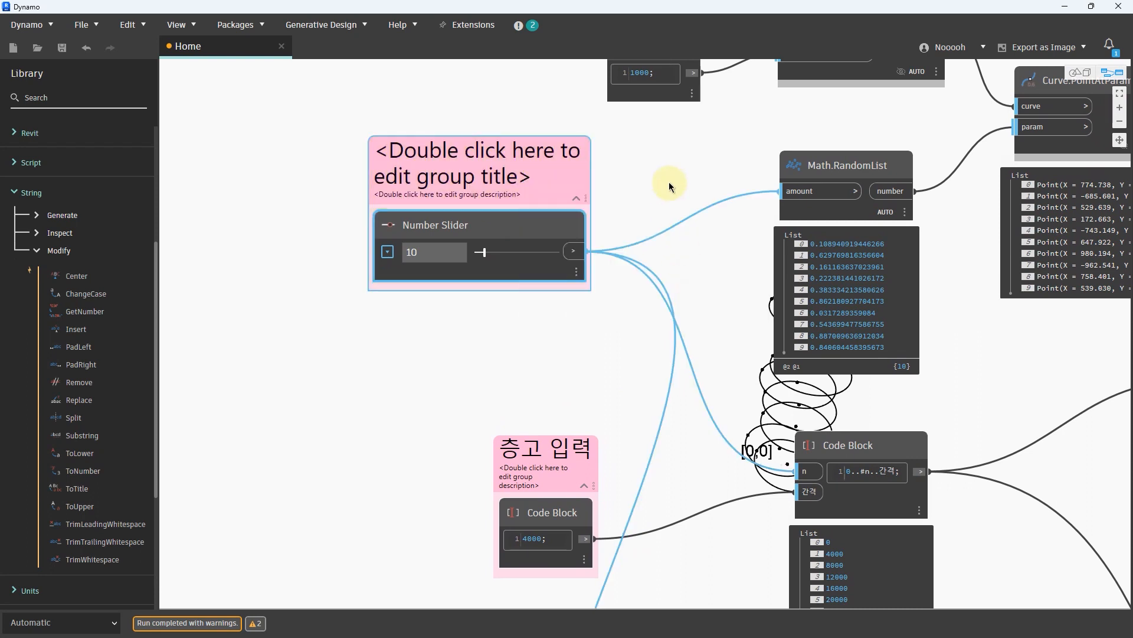
Step: Title the Number Slider's group 층수 입력
double_click(501, 178)
text(ㅊ)
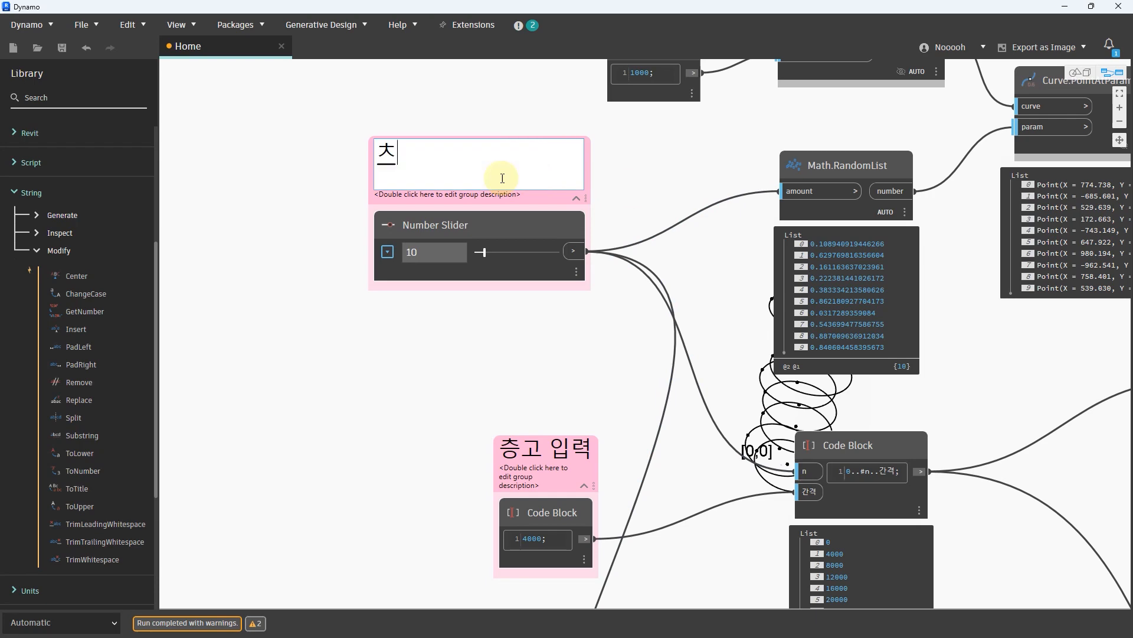
key(BackSpace)
text(층수 입력)
click(644, 145)
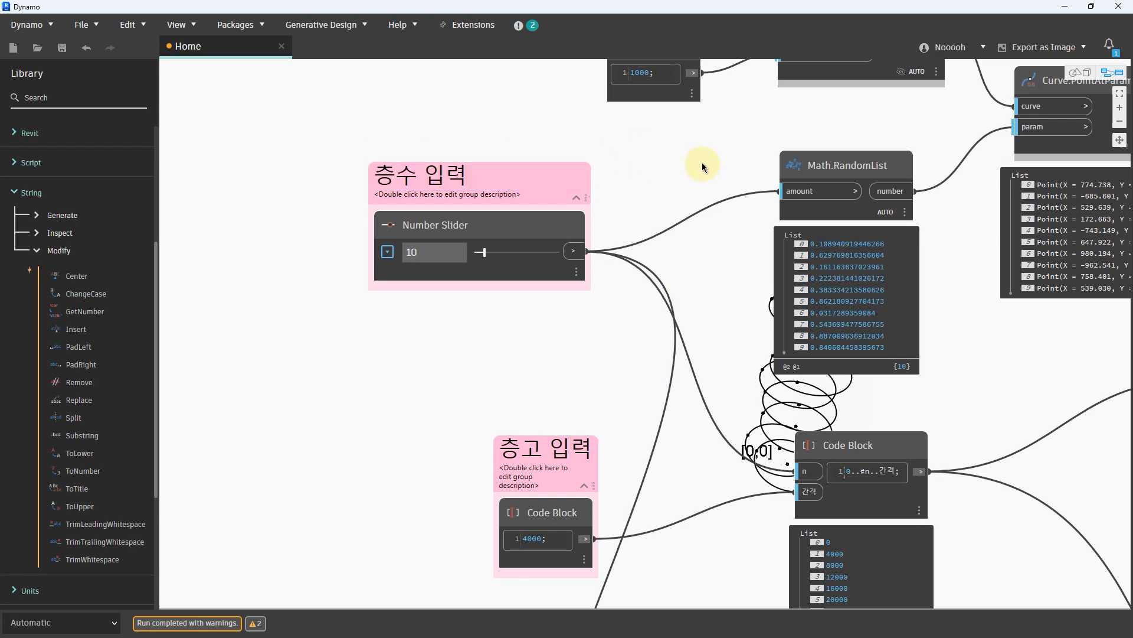
Step: Move the 1000; code block up above the 층수 입력 group and place it in its own pink group
scroll(652, 195, down, 5)
scroll(658, 229, up, 4)
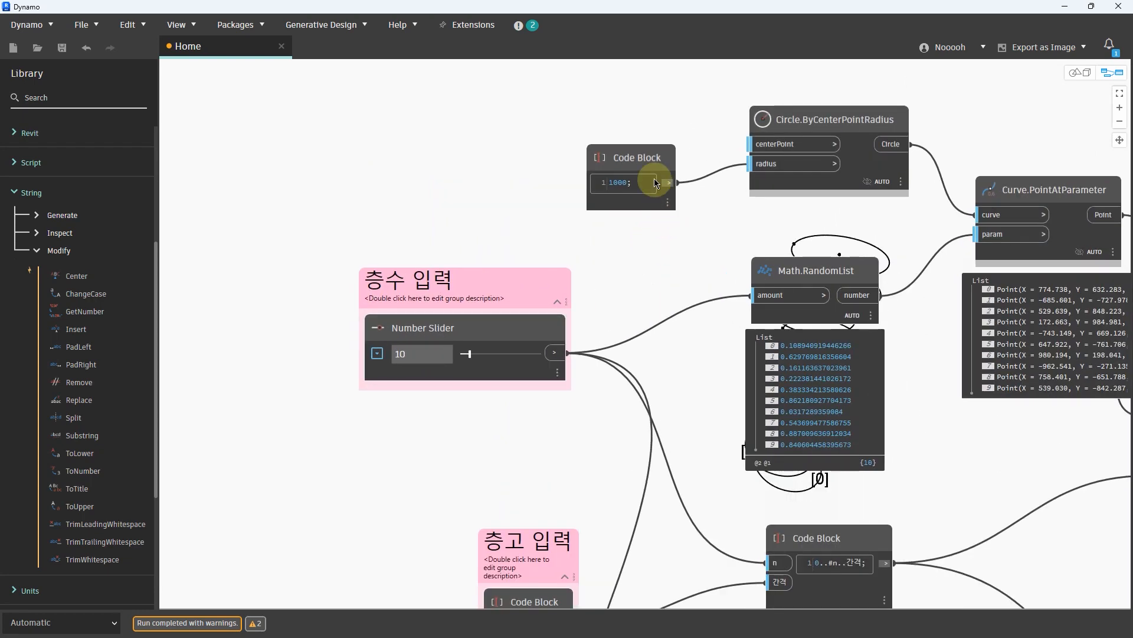
drag(656, 183, 547, 112)
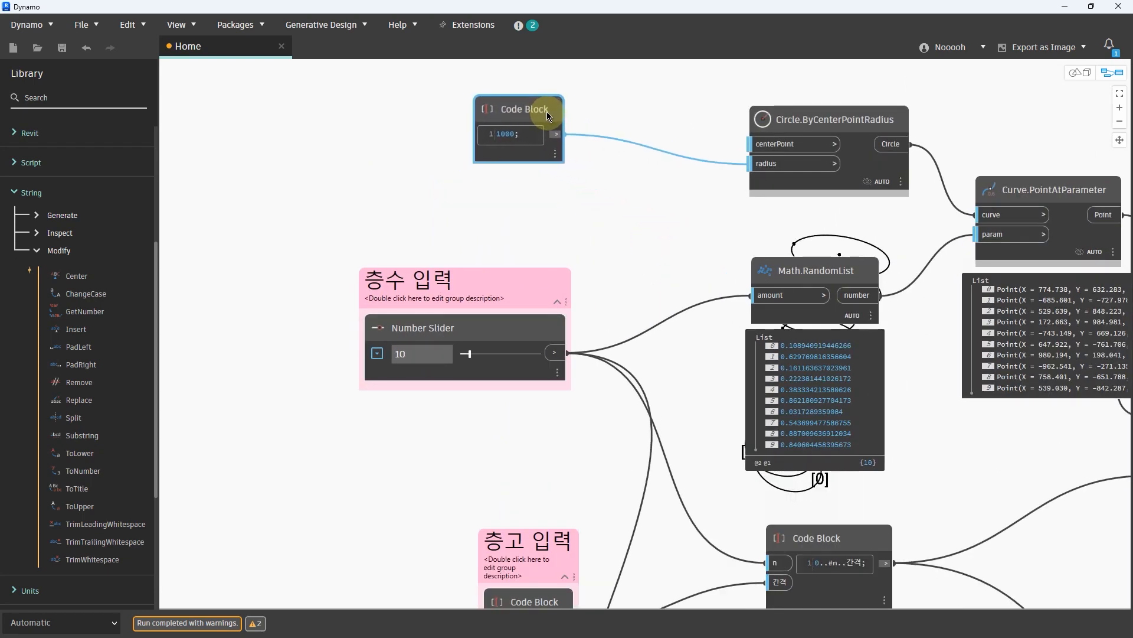
key(ctrl+g)
click(610, 109)
middle_drag(611, 129, 606, 161)
right_click(508, 86)
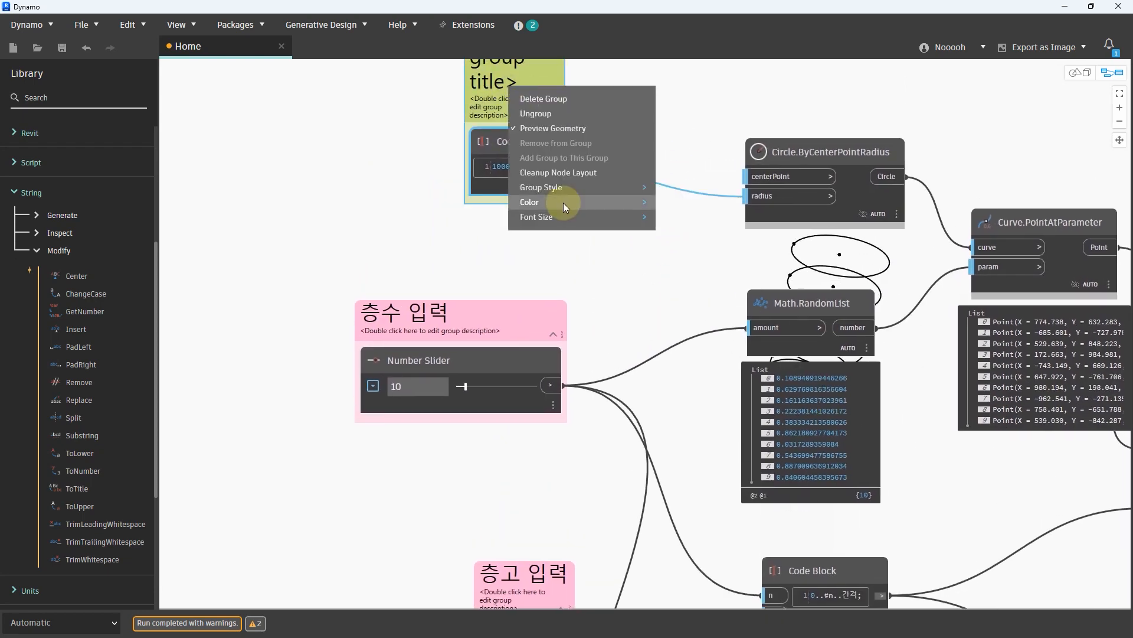
mouse_move(563, 203)
click(683, 206)
middle_drag(545, 106, 556, 146)
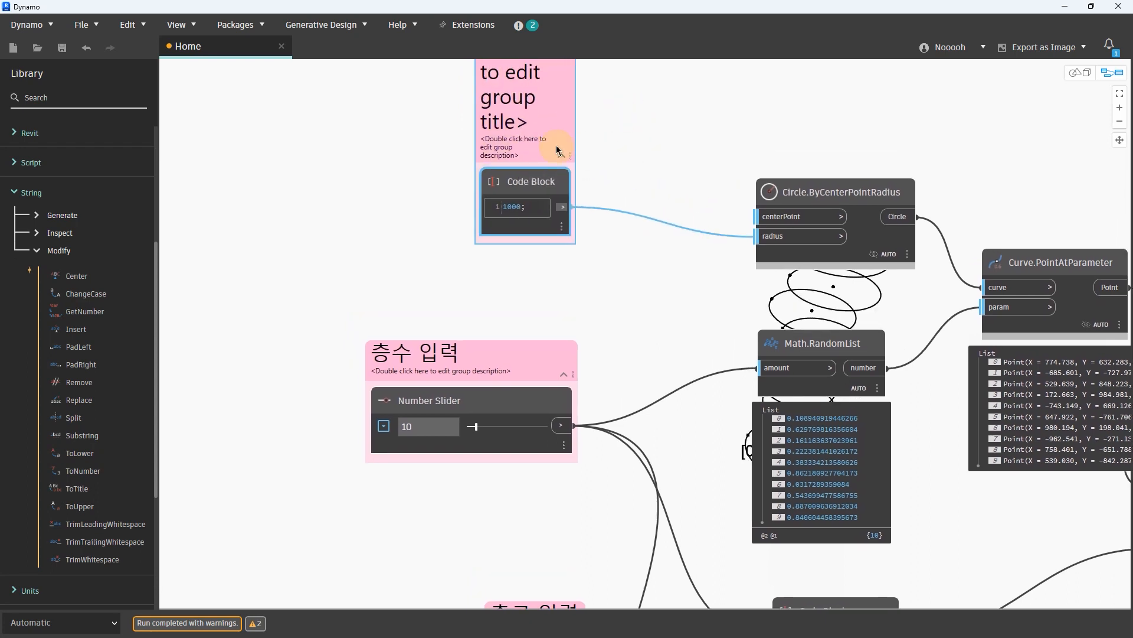
Step: Title the 1000; code block's group 돌출 기준 값
double_click(530, 96)
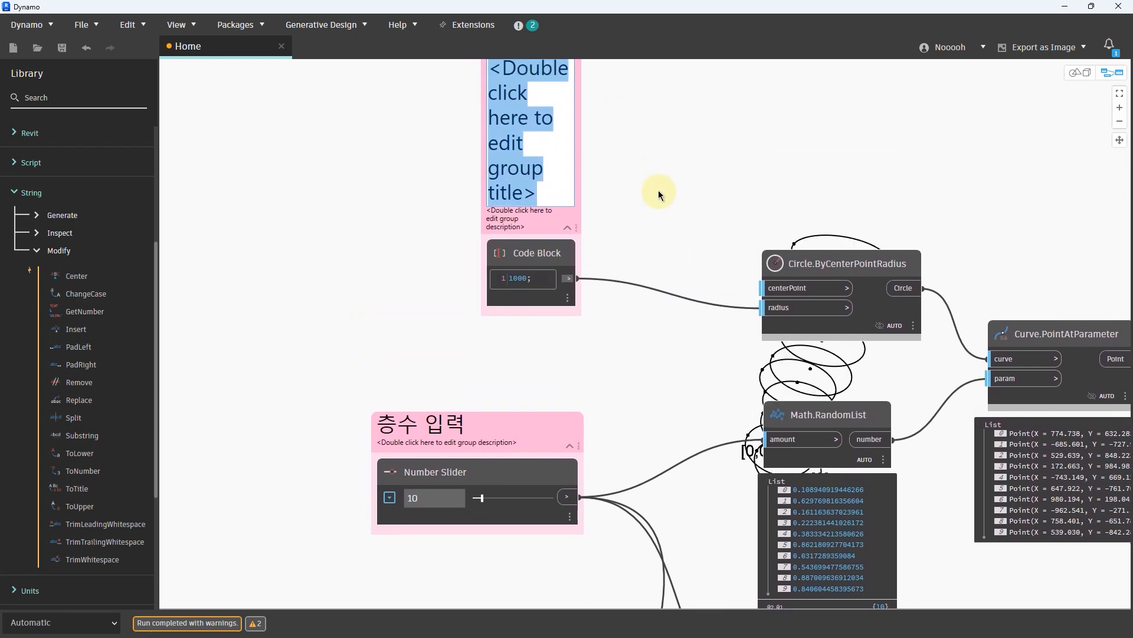
text(돌출 그)
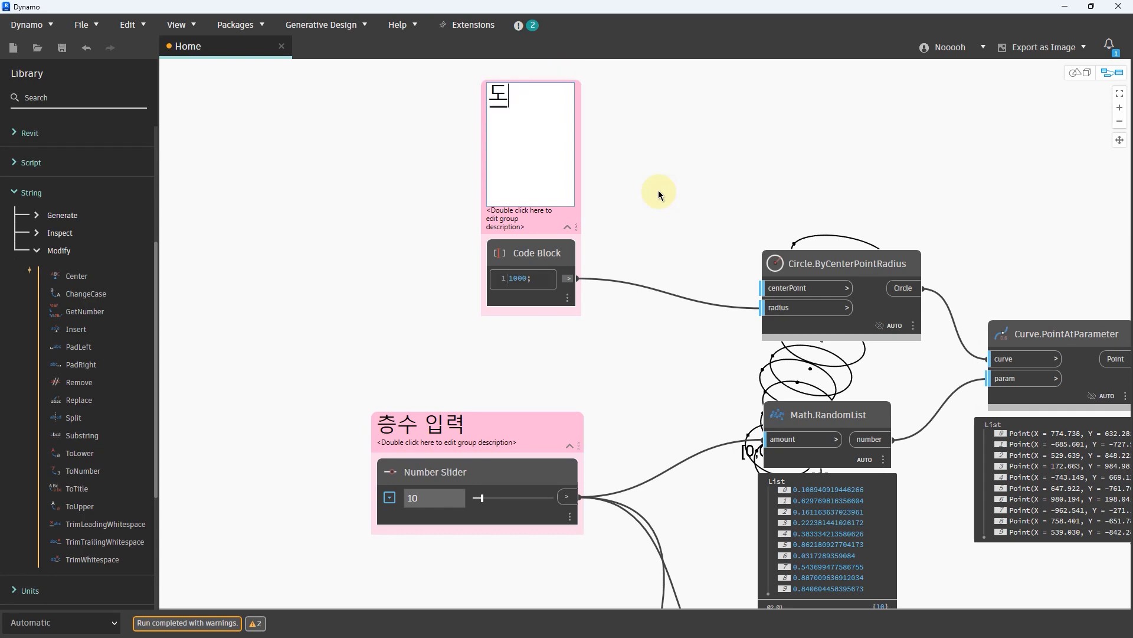
text(준 값)
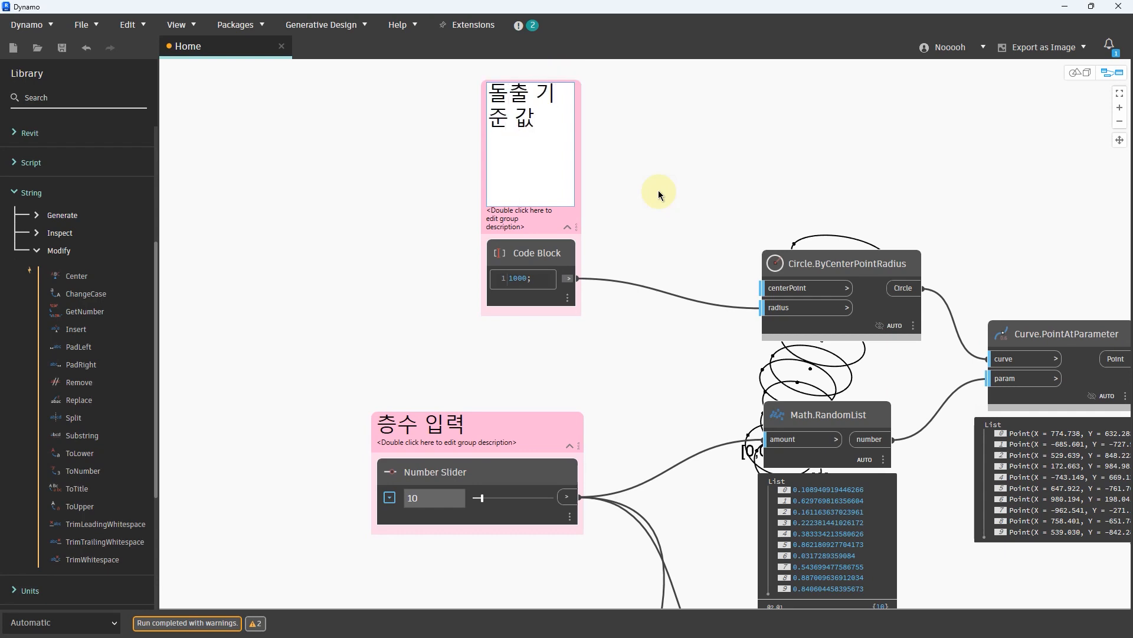
click(657, 190)
Step: Group the nodes from the first Circle.ByCenterPointRadius through Curve.SplitByPoints and title the group 바닥 커브 생성
scroll(630, 209, down, 2)
middle_drag(674, 217, 411, 148)
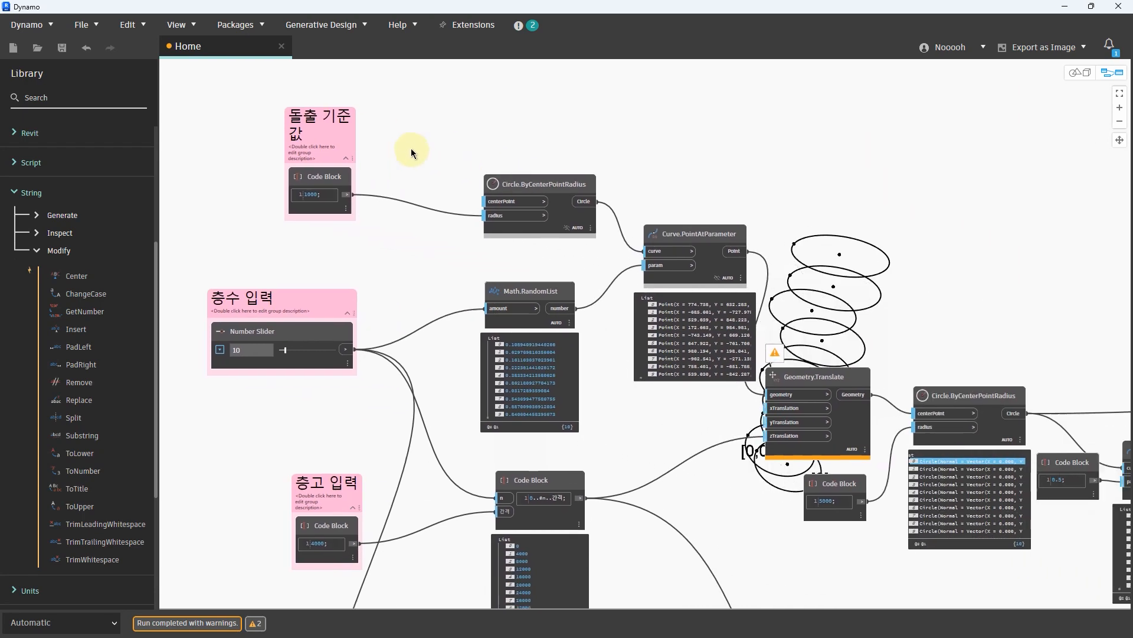
mouse_move(592, 437)
middle_down()
mouse_move(519, 373)
mouse_move(406, 349)
middle_up()
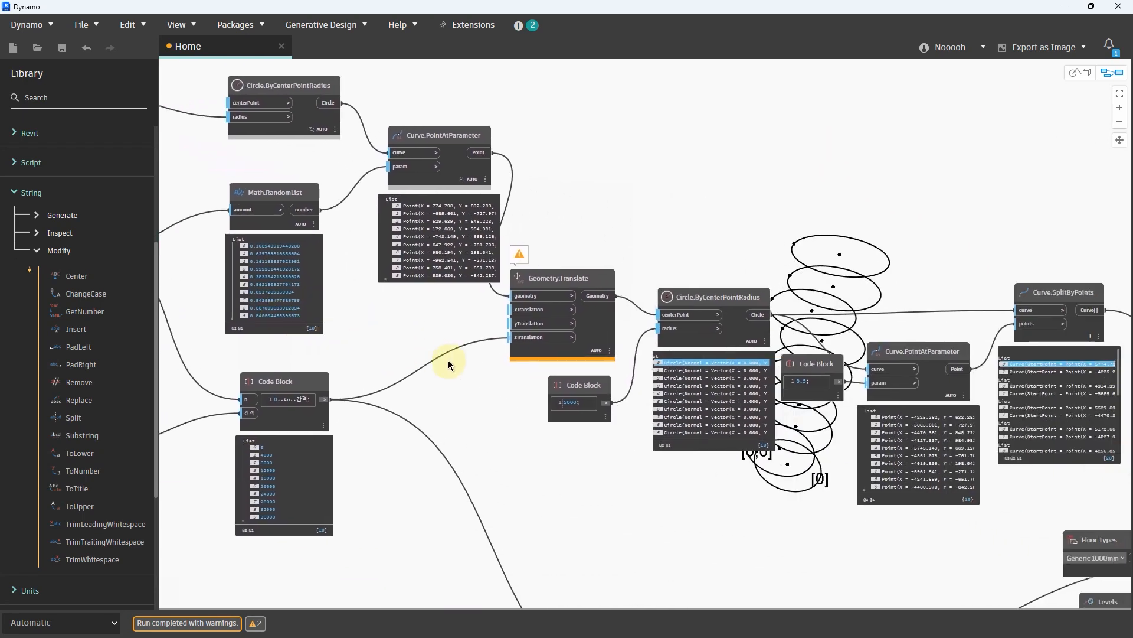
scroll(454, 360, down, 2)
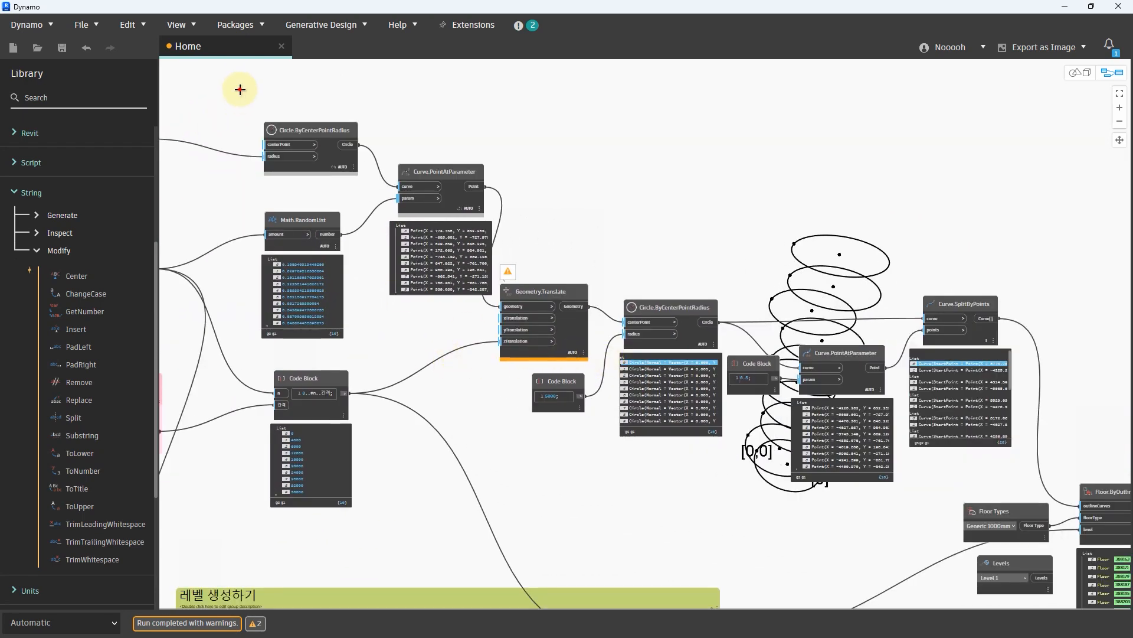
drag(241, 94, 1030, 494)
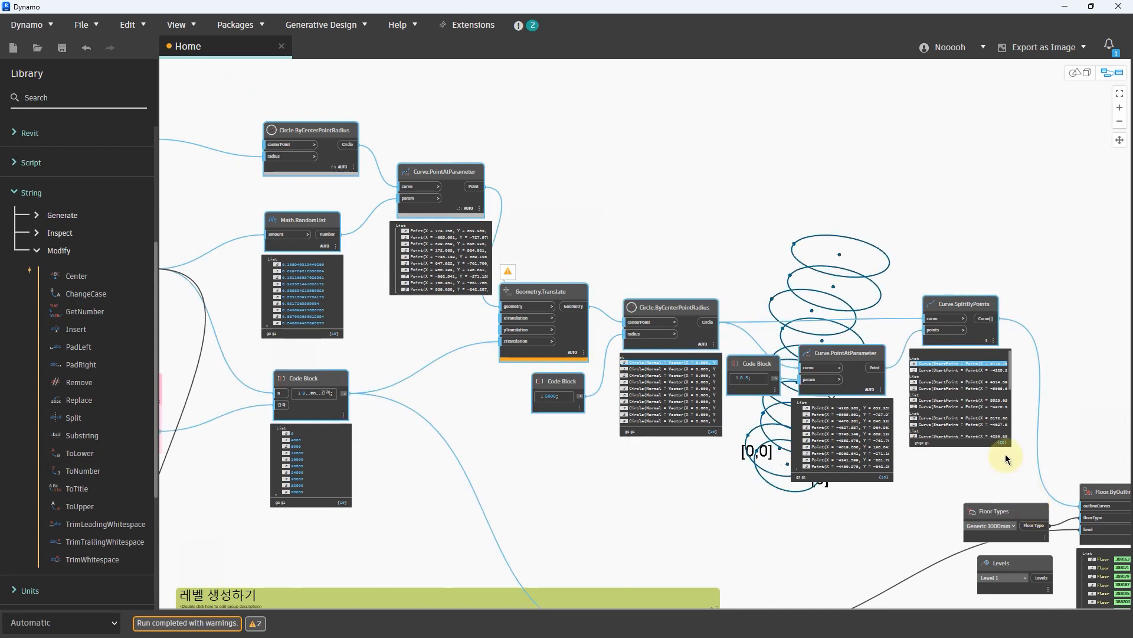
key(ctrl+g)
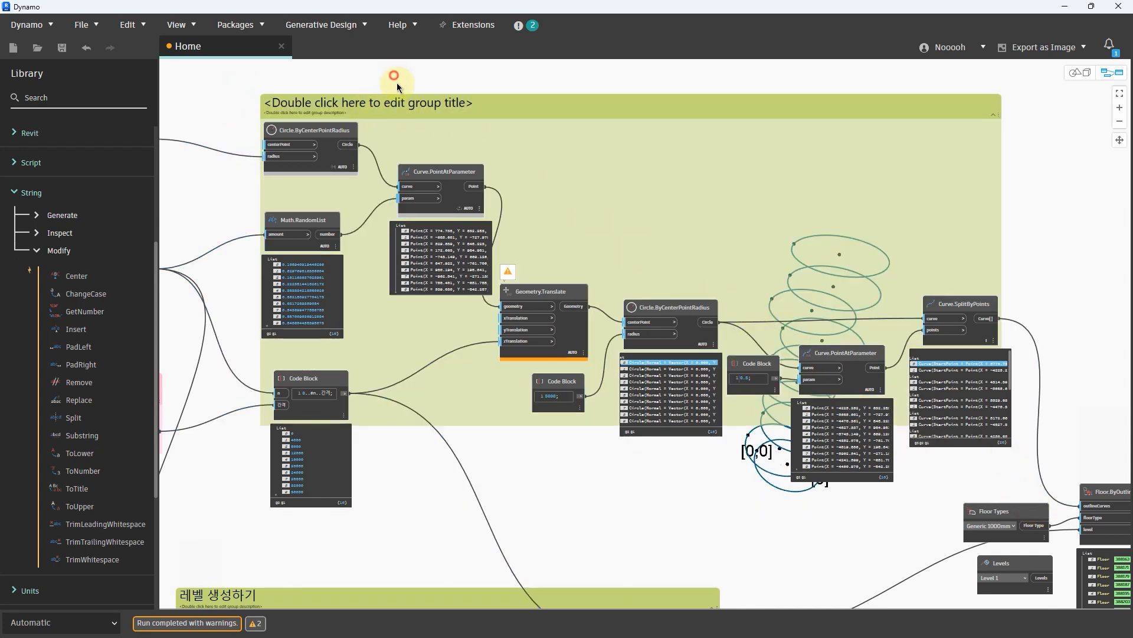
double_click(398, 103)
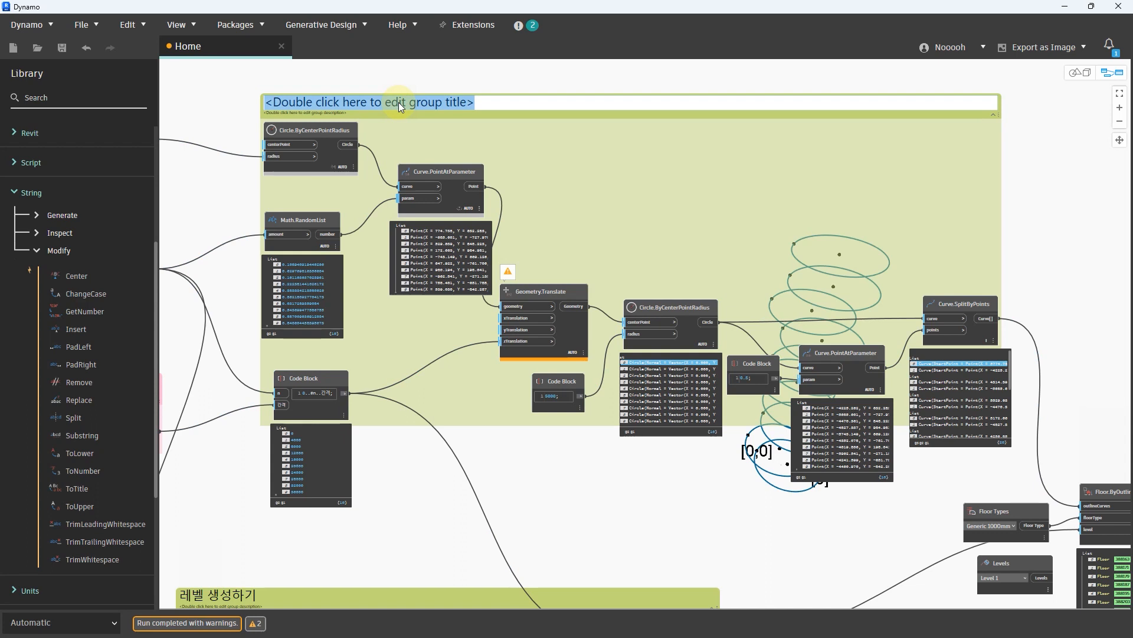
text(바닥 커브 새)
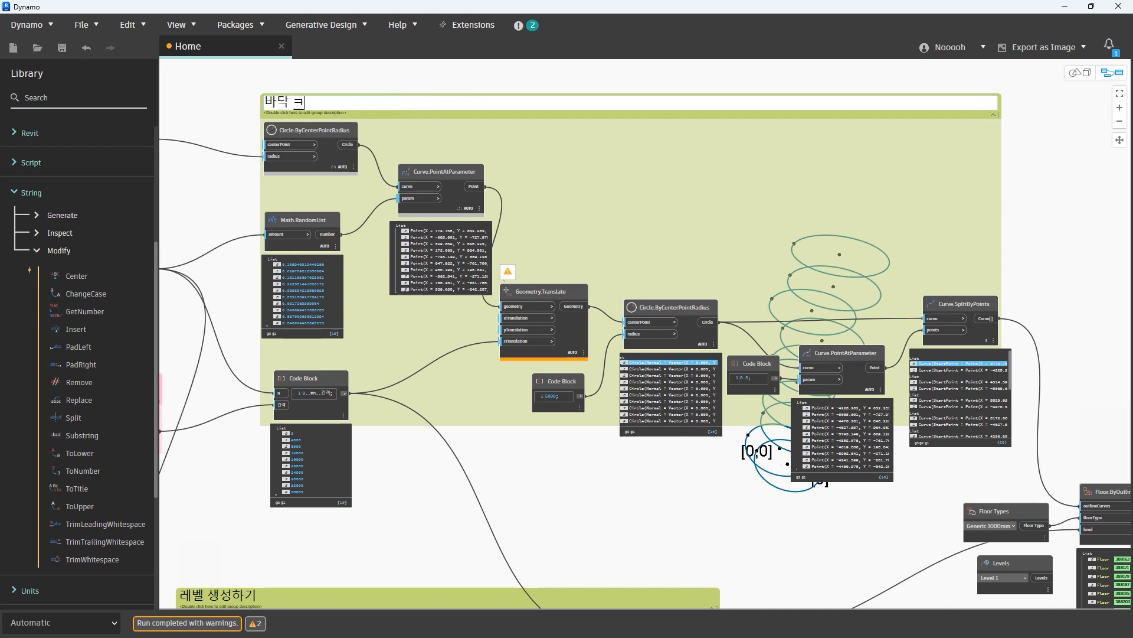
click(513, 77)
Step: Delete the unconnected Levels node below Floor Types
middle_drag(710, 498, 501, 341)
scroll(767, 331, up, 6)
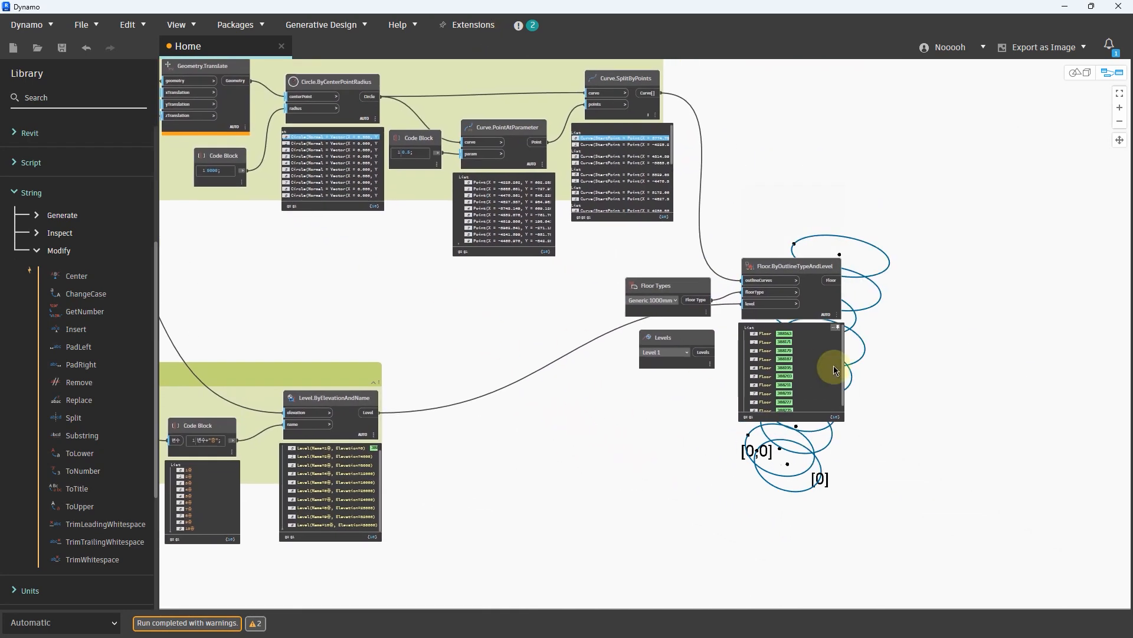
click(674, 385)
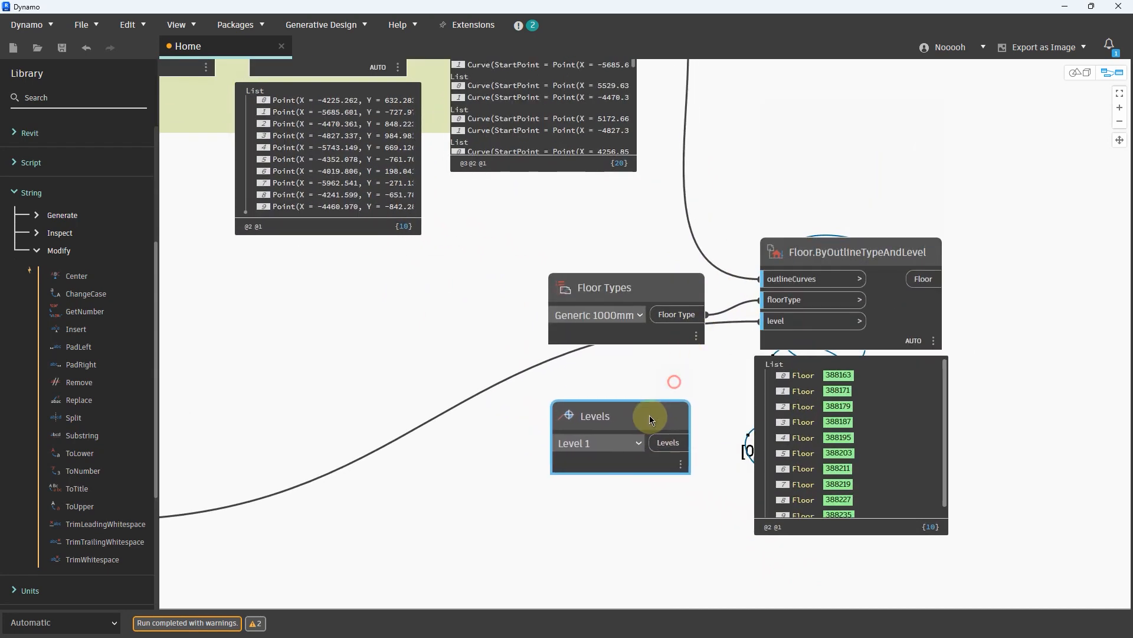
key(Delete)
Step: Put the Floor Types node in its own group, move it away from Floor.ByOutlineTypeAndLevel and colour the group pink
drag(517, 246, 726, 373)
key(ctrl+g)
drag(664, 281, 592, 311)
right_click(579, 263)
mouse_move(650, 381)
click(751, 380)
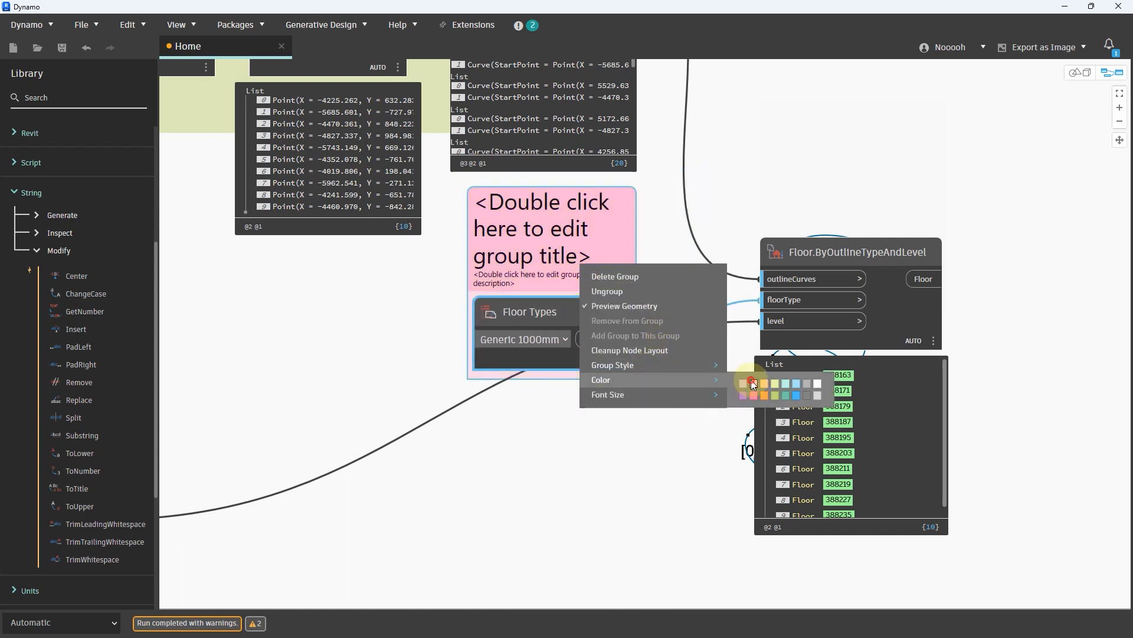
Step: Title the Floor Types group 바닥 유형 선택
double_click(561, 208)
text(ㅂ)
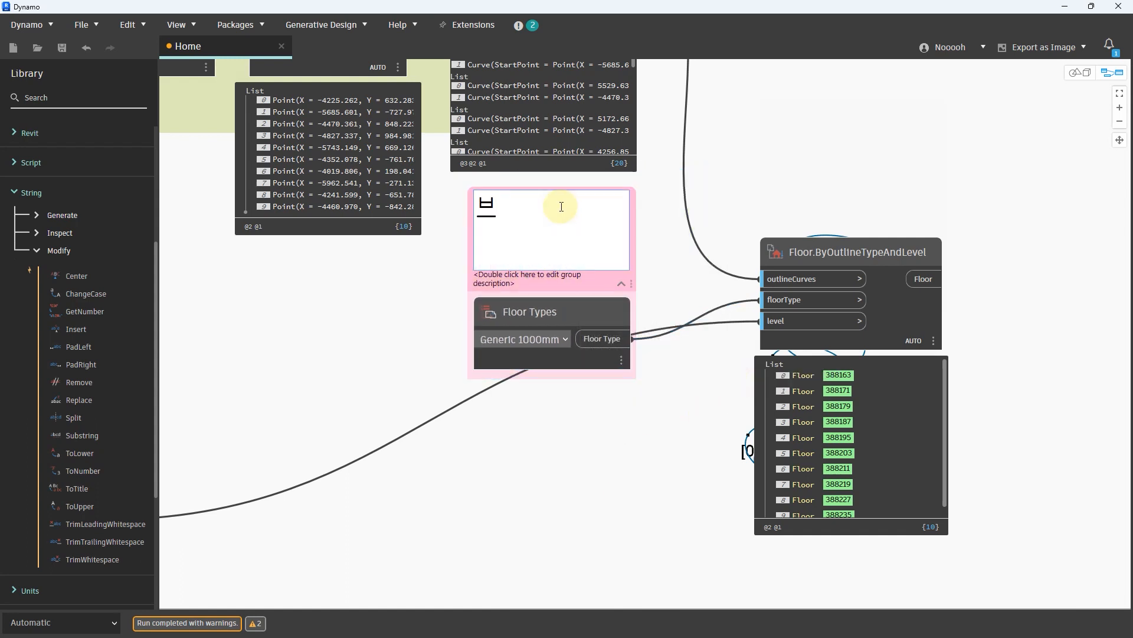
text(닥의 유형 선)
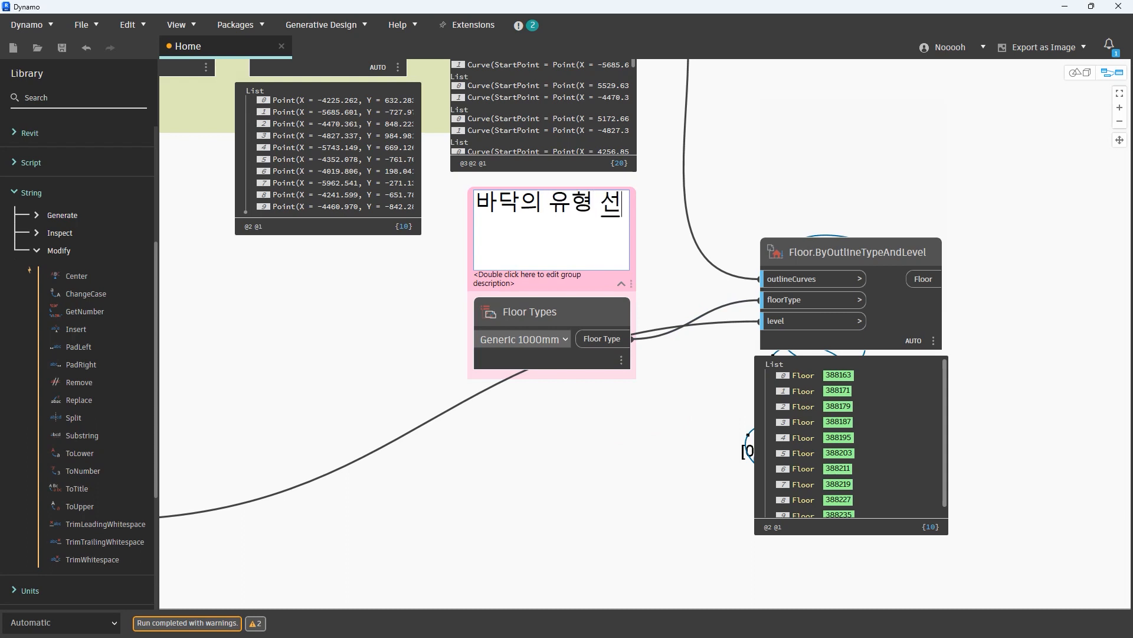
text(택)
click(794, 165)
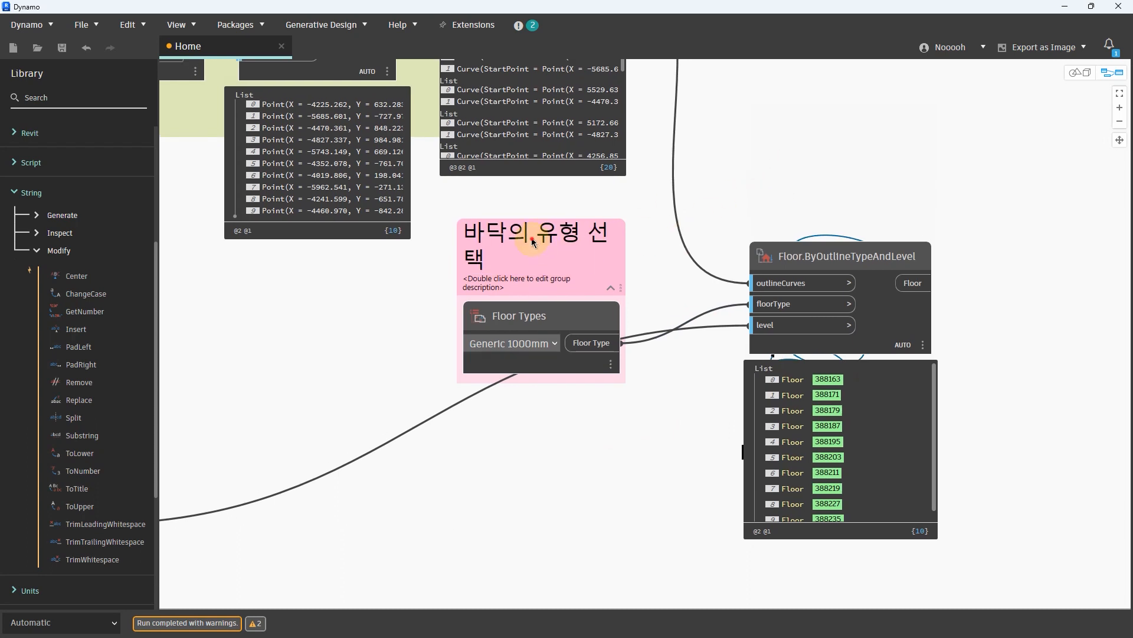
double_click(536, 232)
key(BackSpace)
click(784, 182)
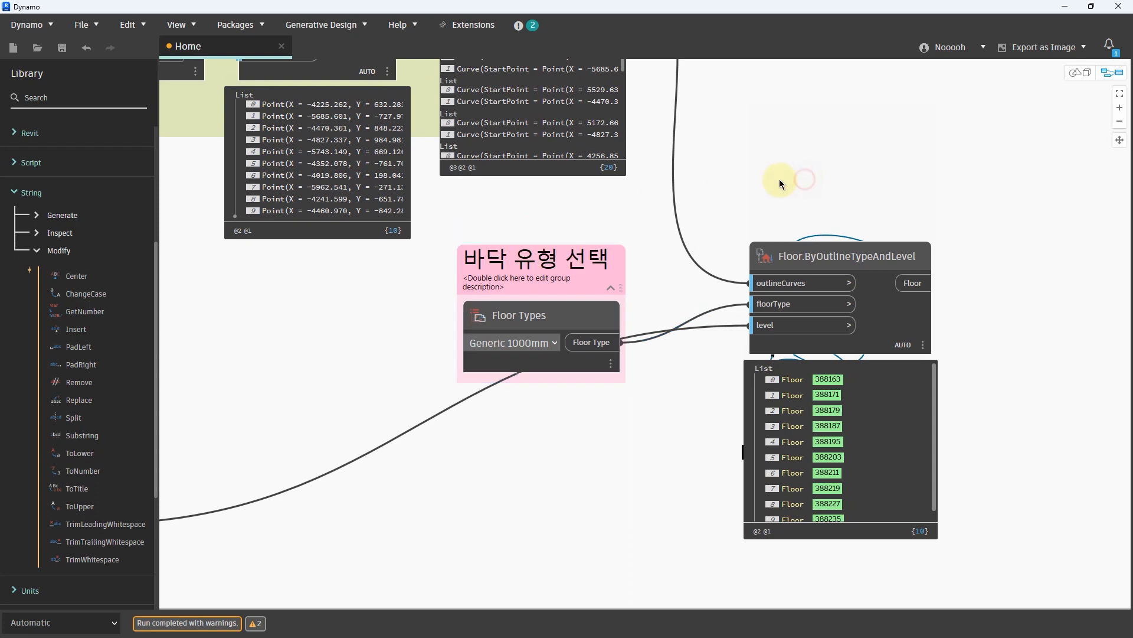
Step: Group the Floor.ByOutlineTypeAndLevel node under the title 바닥 객체 생성 and move the 바닥 유형 선택 group closer to it
drag(848, 254, 881, 206)
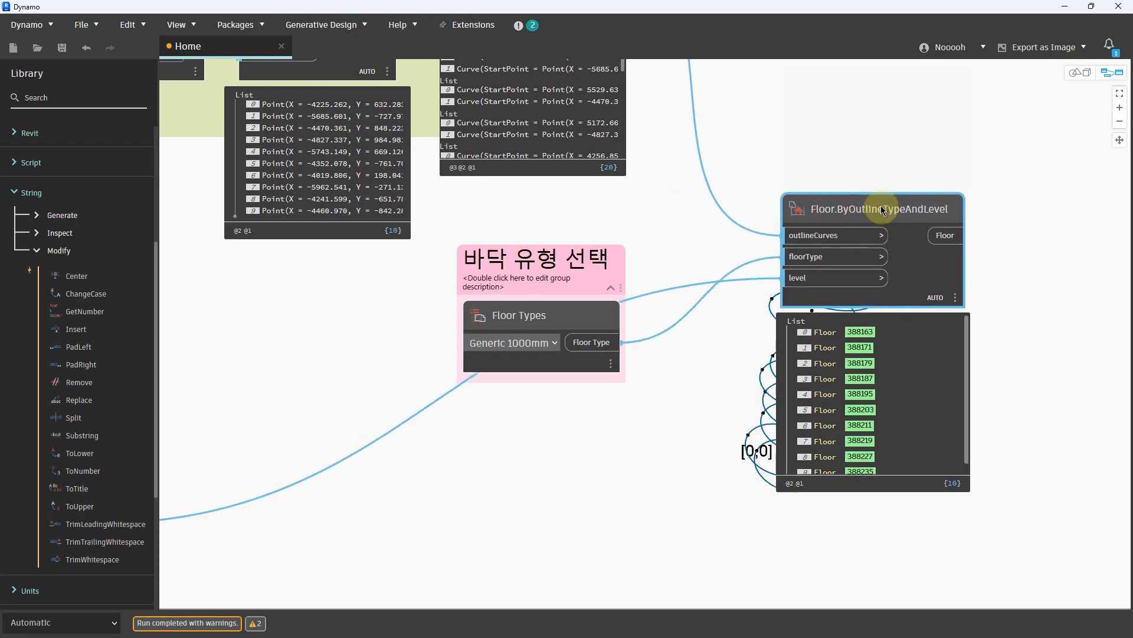
key(ctrl+g)
double_click(876, 185)
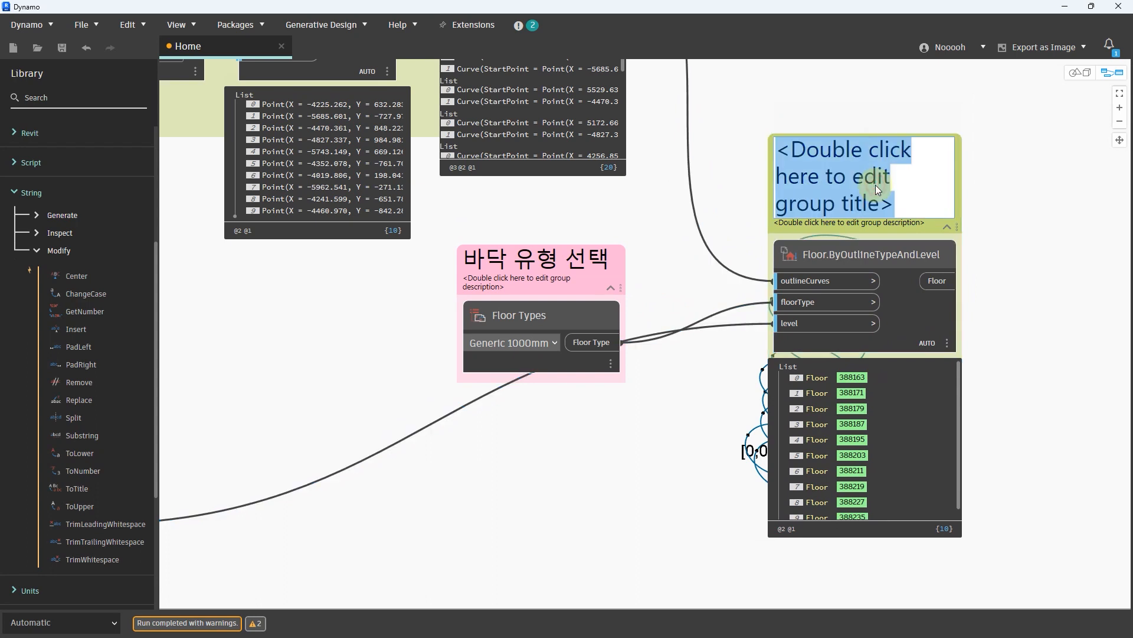
text(ㅂㅏ닥 객체 생스)
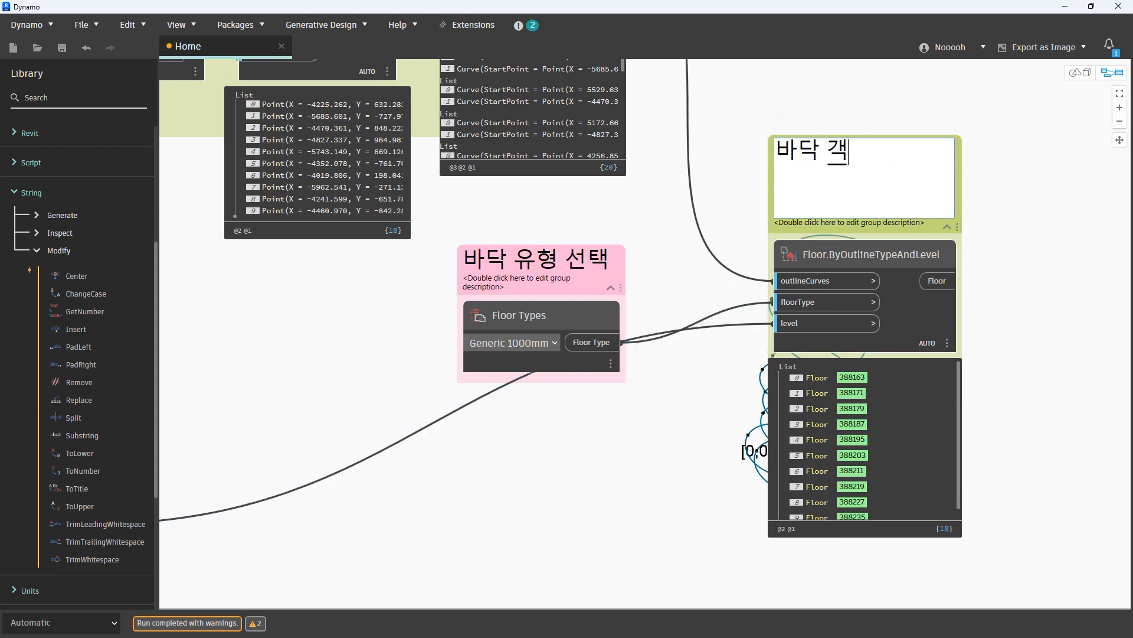
click(643, 190)
drag(617, 271, 684, 255)
scroll(742, 187, down, 4)
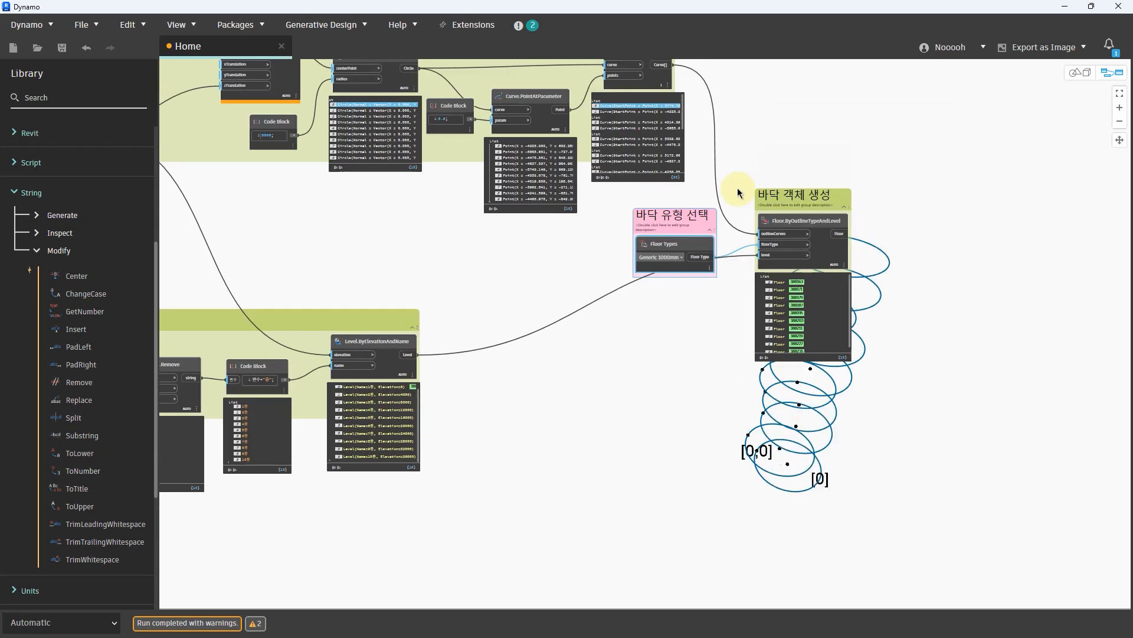
Step: Orbit the background geometry preview to view the stacked circles beside the graph, and look over the whole grouped graph
key(ctrl+b)
right_drag(866, 460, 850, 436)
key(ctrl+b)
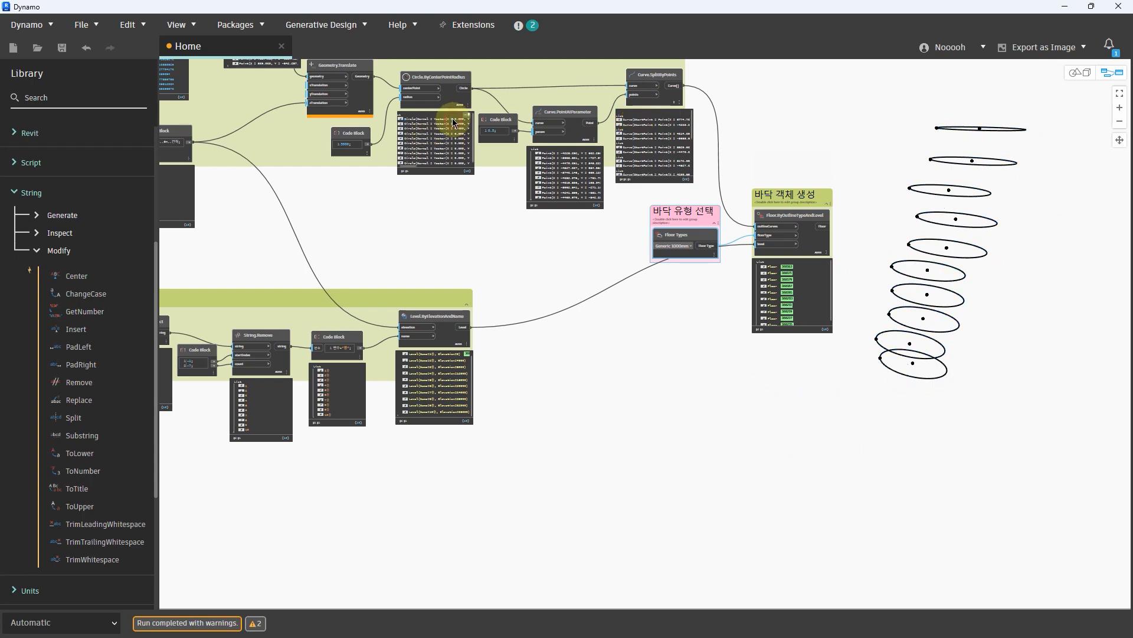
scroll(678, 354, down, 5)
middle_drag(634, 329, 629, 343)
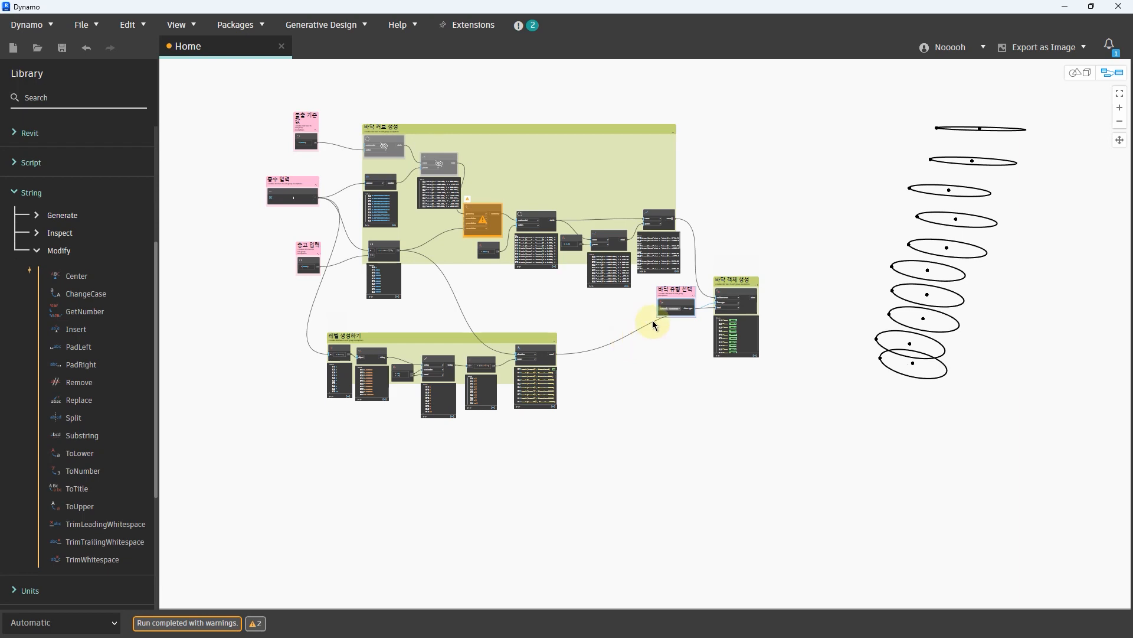
Step: Move the Curve.SplitByPoints node slightly further from the Curve.PointAtParameter node within the 바닥 커브 생성 group
scroll(765, 274, up, 6)
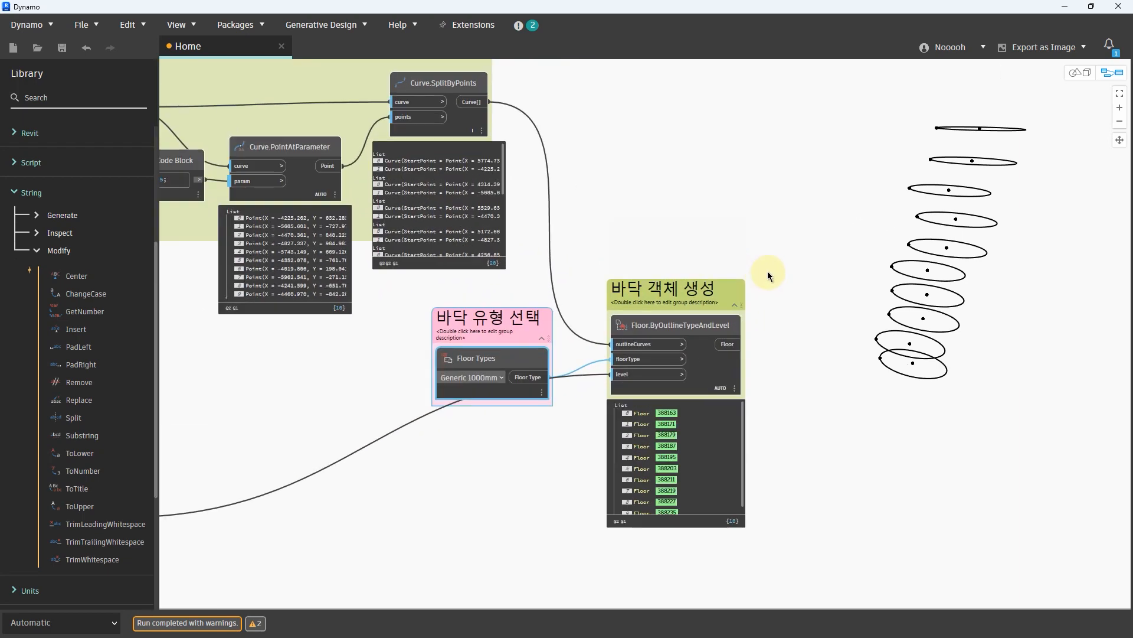
click(476, 87)
drag(476, 87, 506, 72)
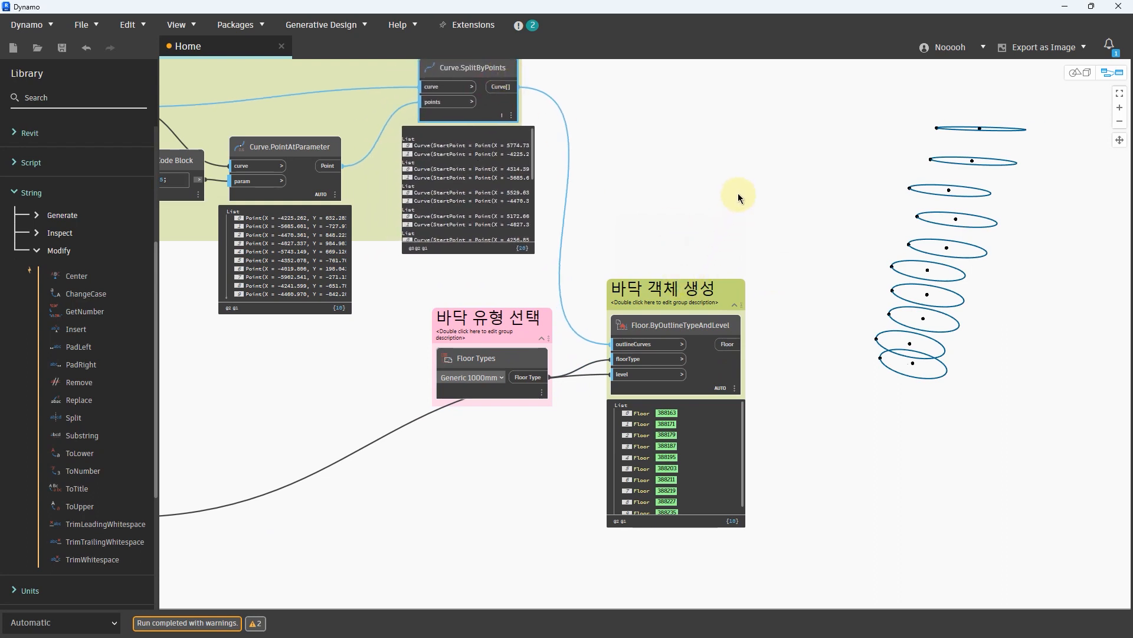
Step: Browse the node library to the Wall nodes under Revit Elements and expand them
middle_drag(692, 137, 630, 325)
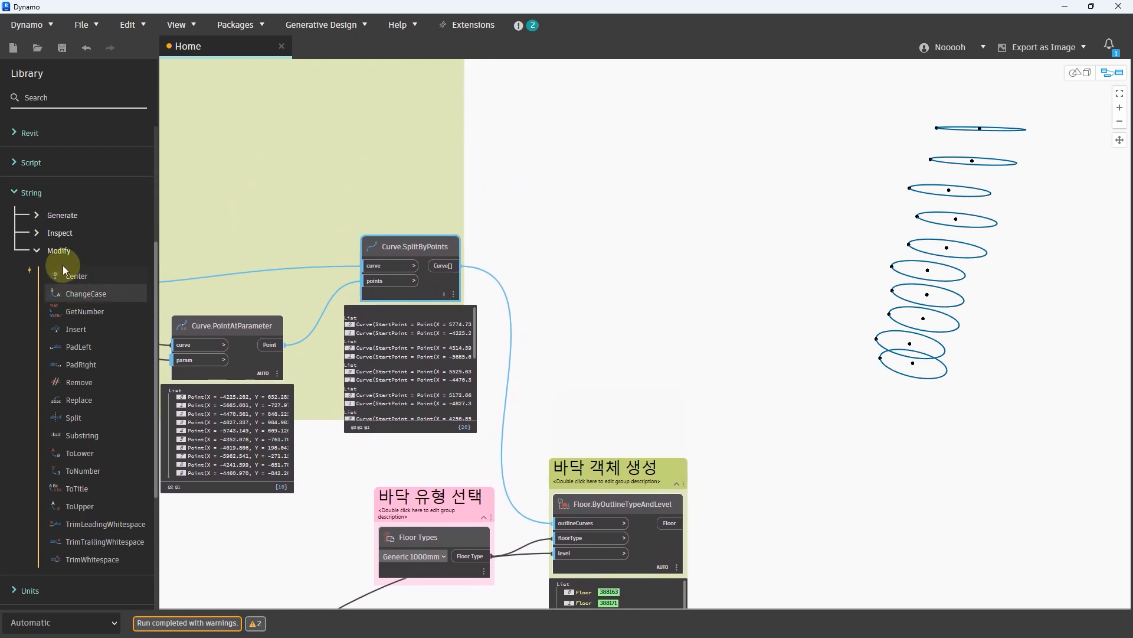
scroll(43, 189, up, 3)
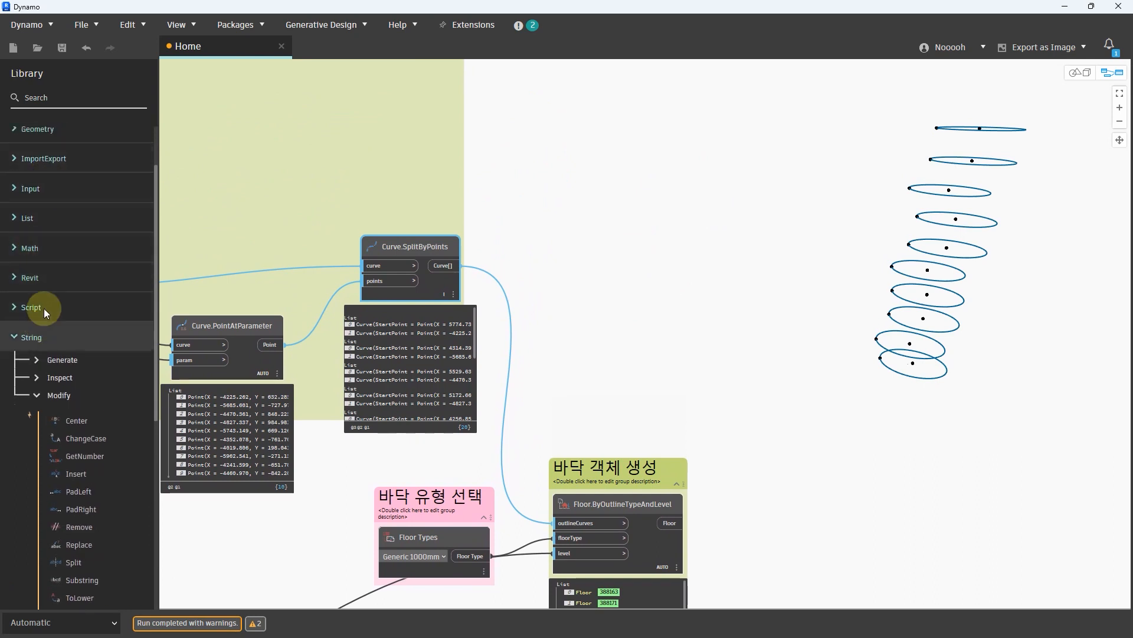
click(40, 276)
scroll(75, 342, down, 3)
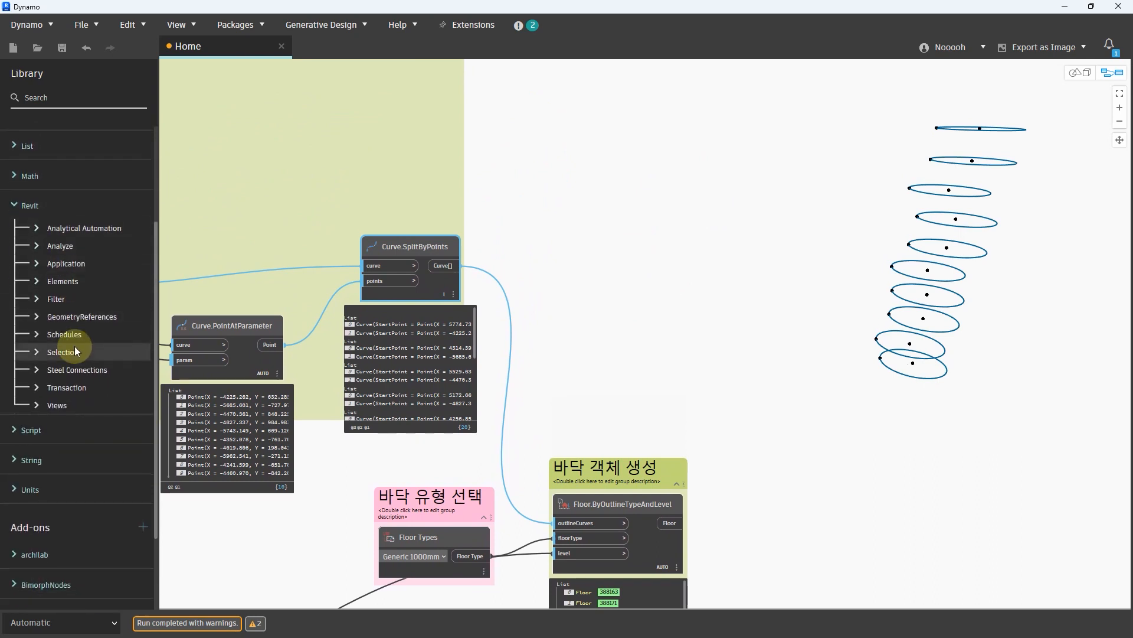
click(79, 282)
scroll(80, 282, down, 10)
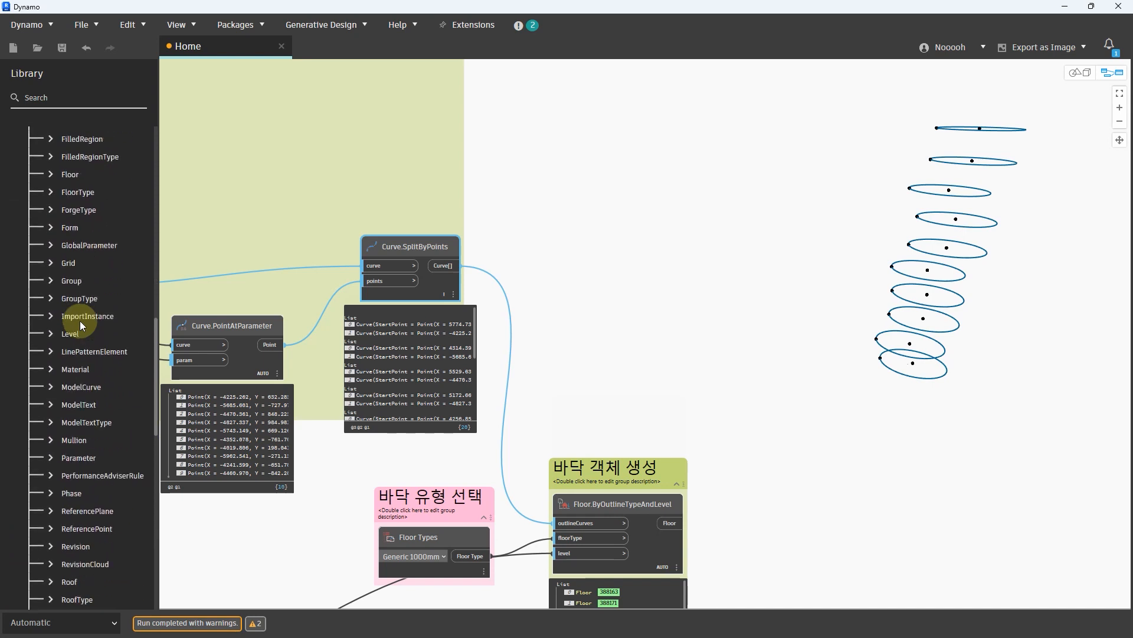
scroll(92, 502, down, 9)
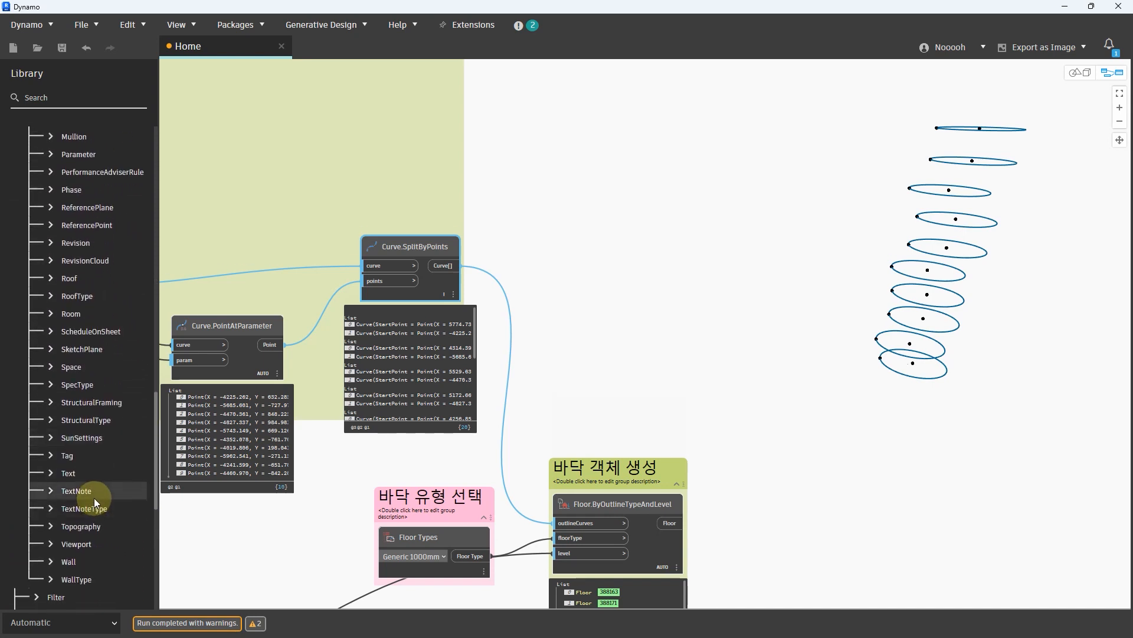
click(78, 563)
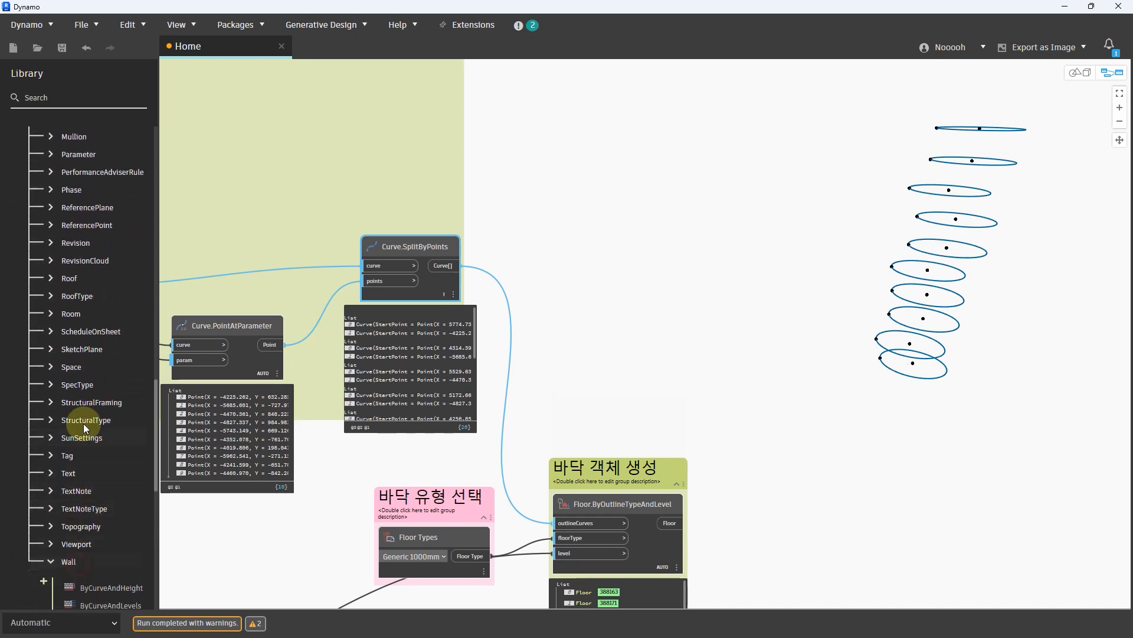
scroll(83, 423, down, 12)
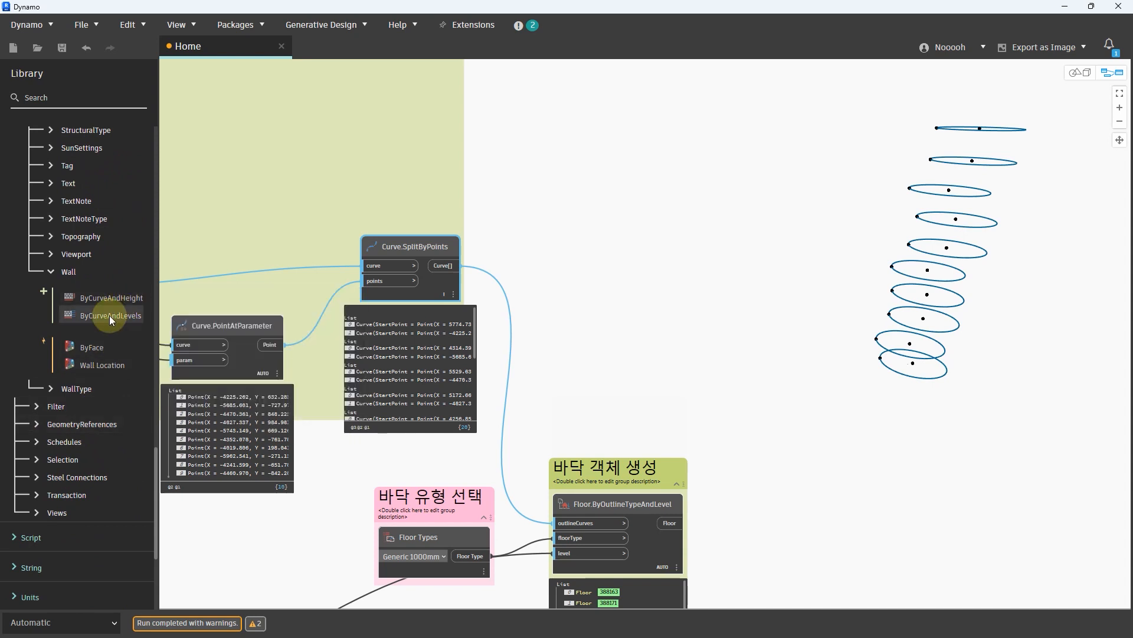
Step: Check the inputs of the wall ByCurveAndHeight node, add it to the graph and place it beyond the Curve.SplitByPoints node
mouse_move(115, 303)
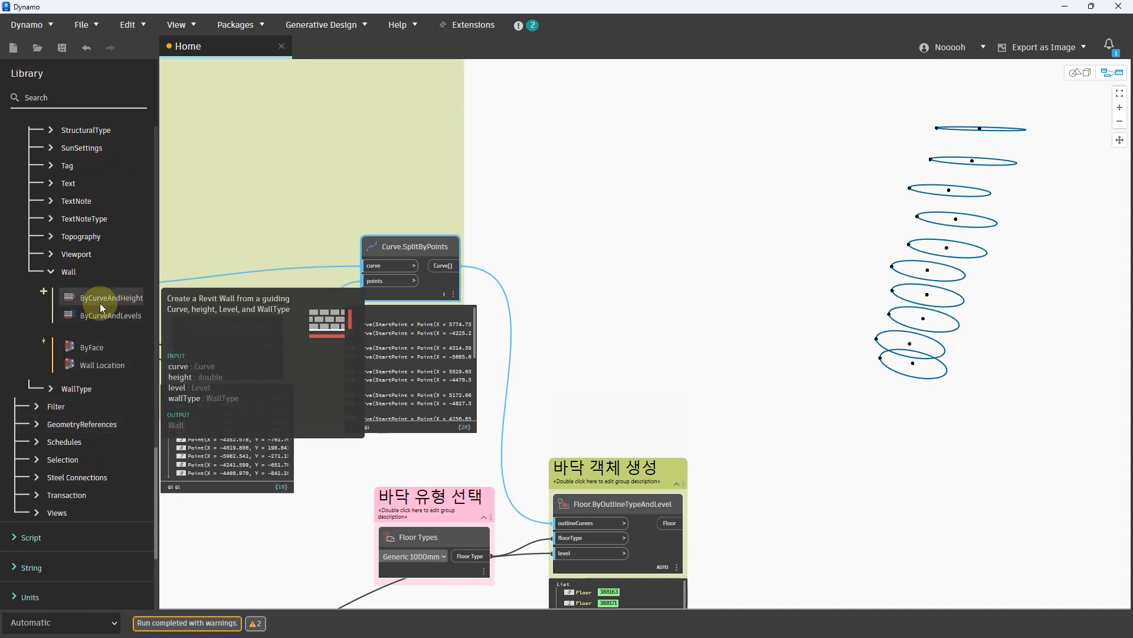
mouse_move(187, 374)
mouse_down()
mouse_move(229, 373)
mouse_move(193, 384)
mouse_move(243, 384)
mouse_move(211, 406)
mouse_move(253, 405)
mouse_up()
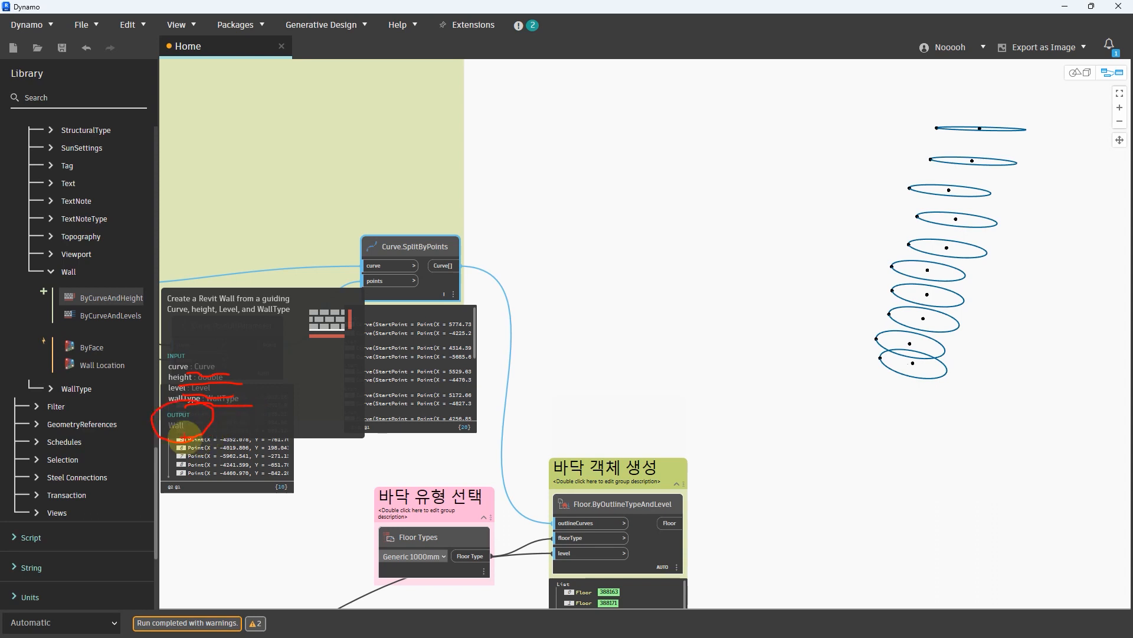
key(Escape)
click(112, 297)
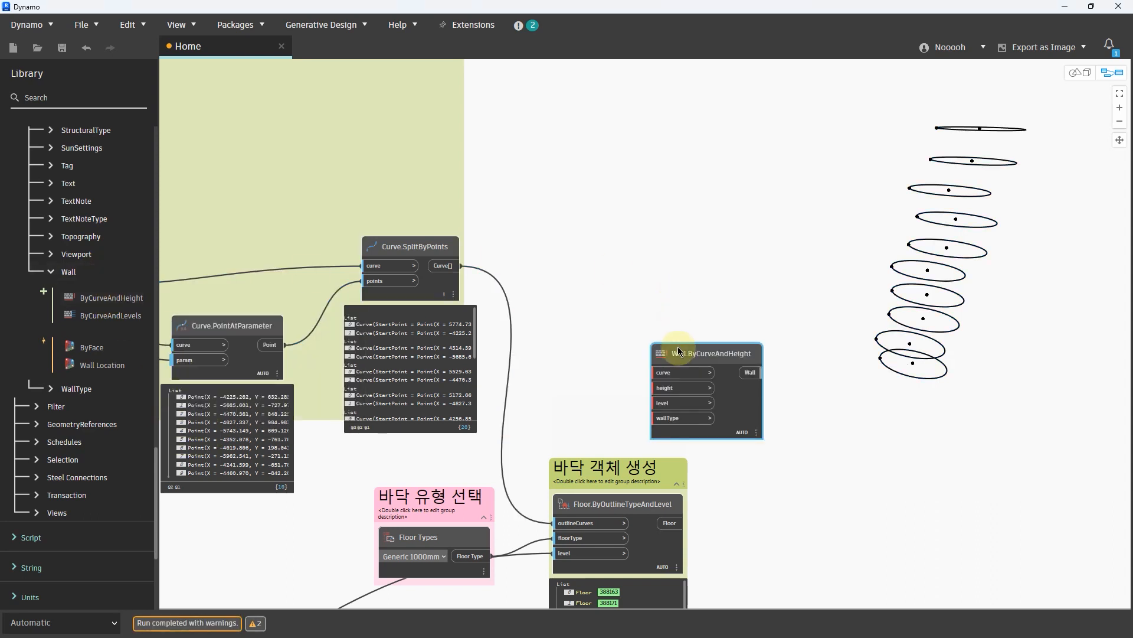
drag(679, 352, 777, 215)
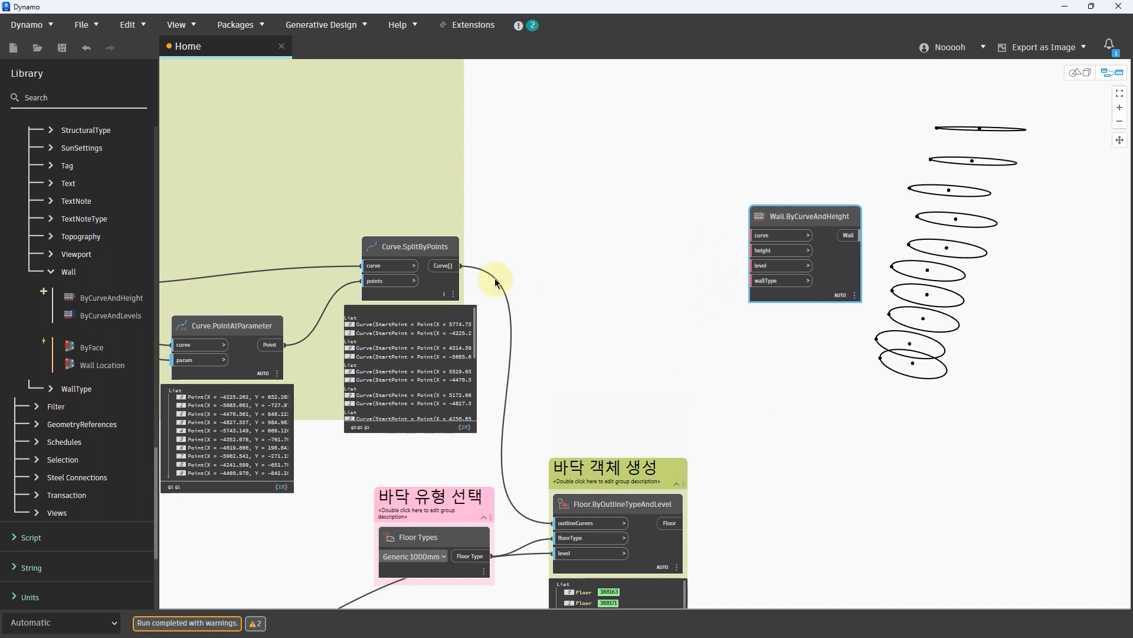
Step: Connect the Curve.SplitByPoints output to the curve input of Wall.ByCurveAndHeight and move the wall node further away
click(448, 272)
scroll(768, 242, up, 1)
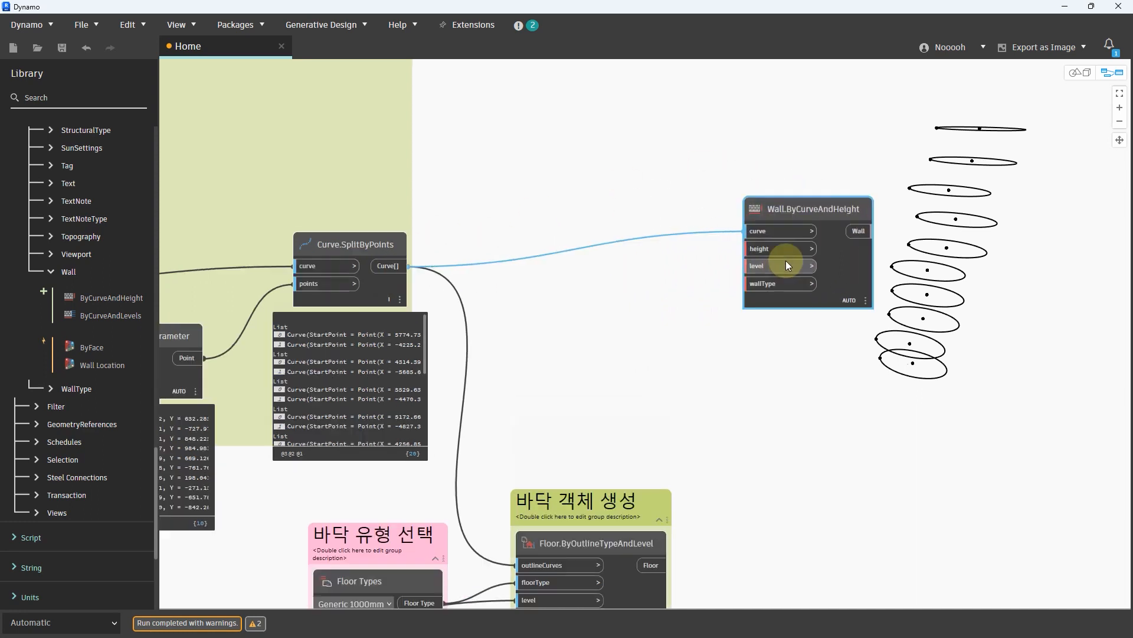
drag(810, 201, 955, 200)
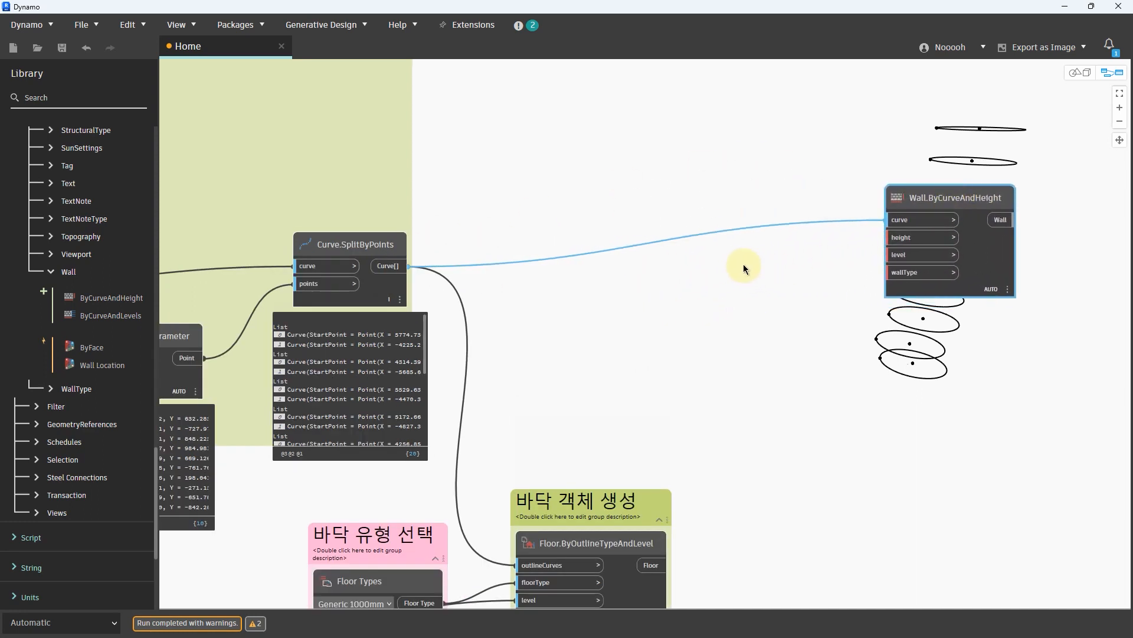
Step: Connect the Code Block in the 층고 입력 group to the height input of Wall.ByCurveAndHeight and shift the wall node slightly outward
scroll(818, 281, down, 5)
middle_drag(313, 403, 814, 335)
scroll(448, 316, up, 3)
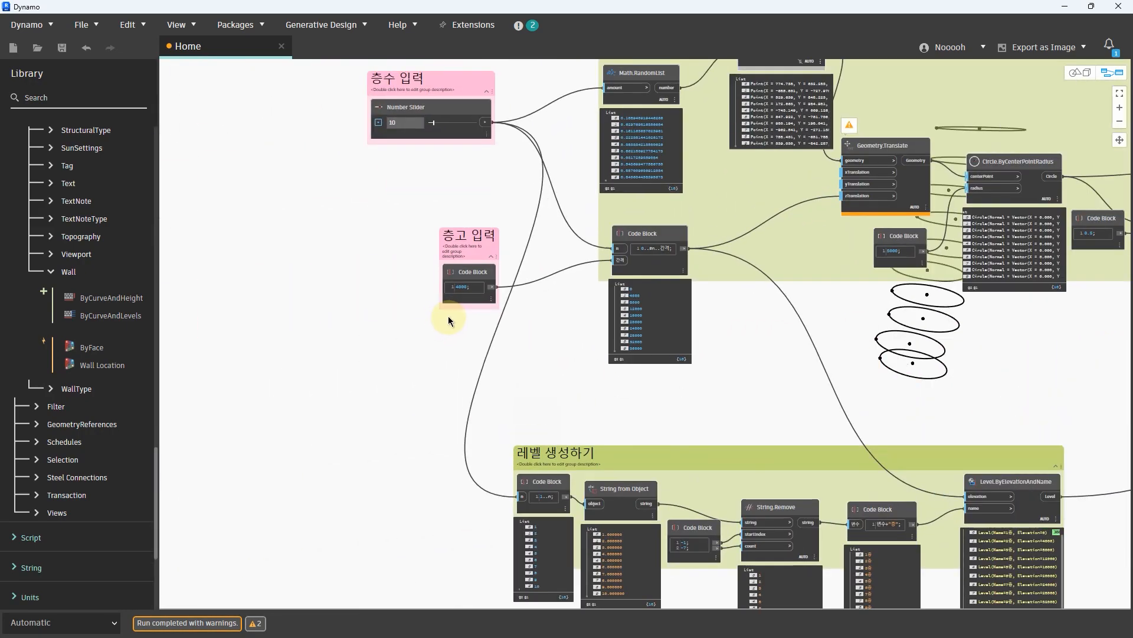
scroll(449, 317, up, 3)
click(515, 265)
scroll(380, 384, down, 2)
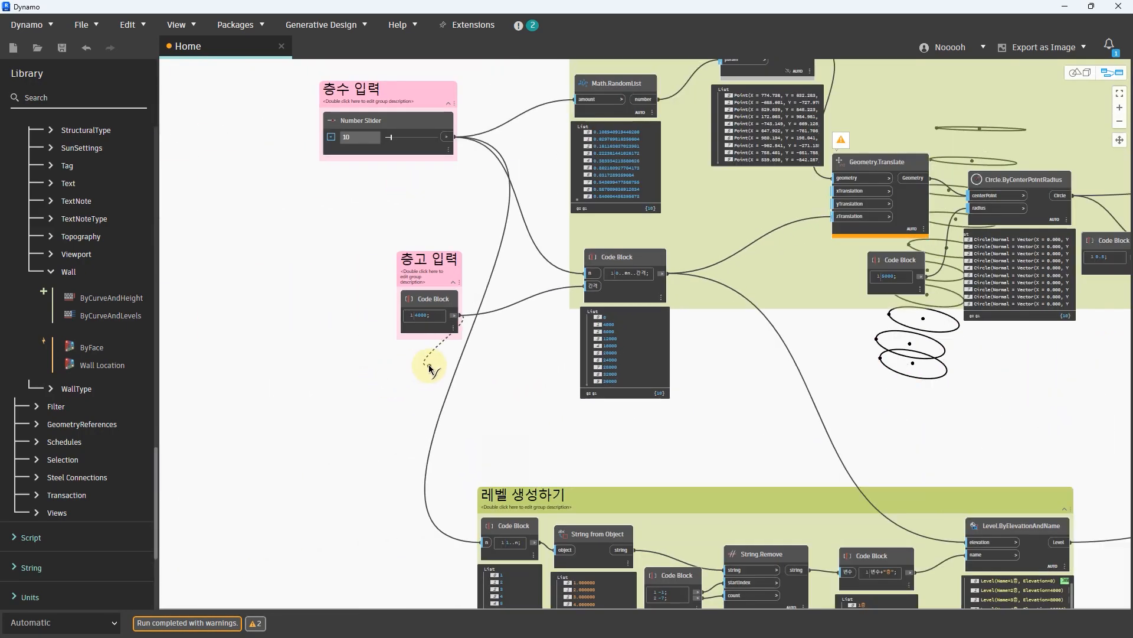
scroll(732, 322, up, 6)
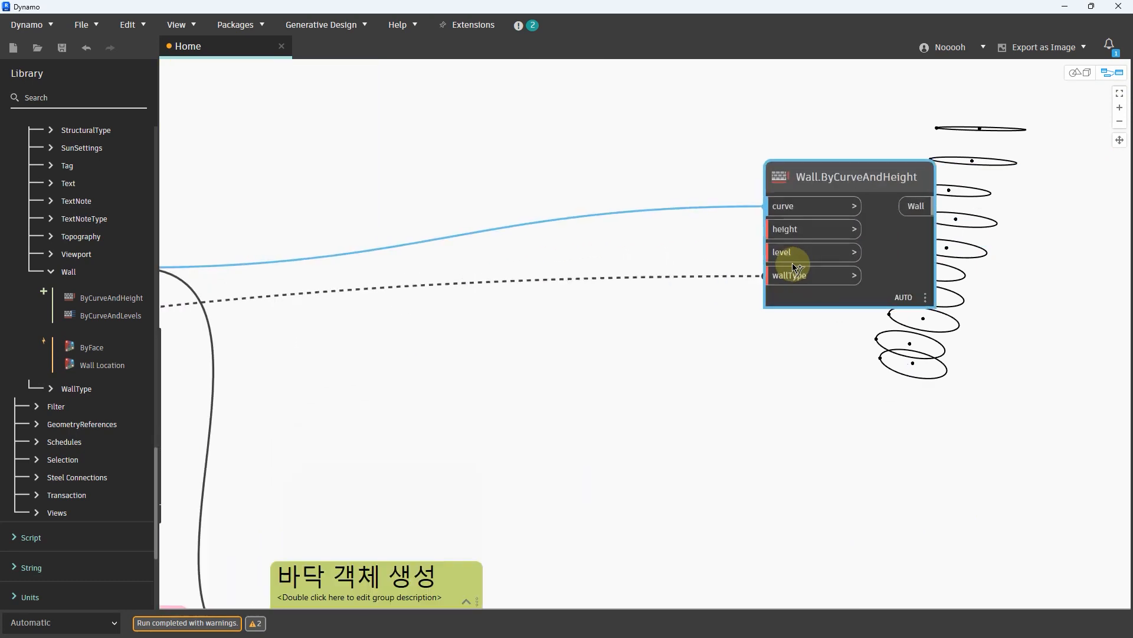
click(788, 229)
drag(837, 177, 874, 175)
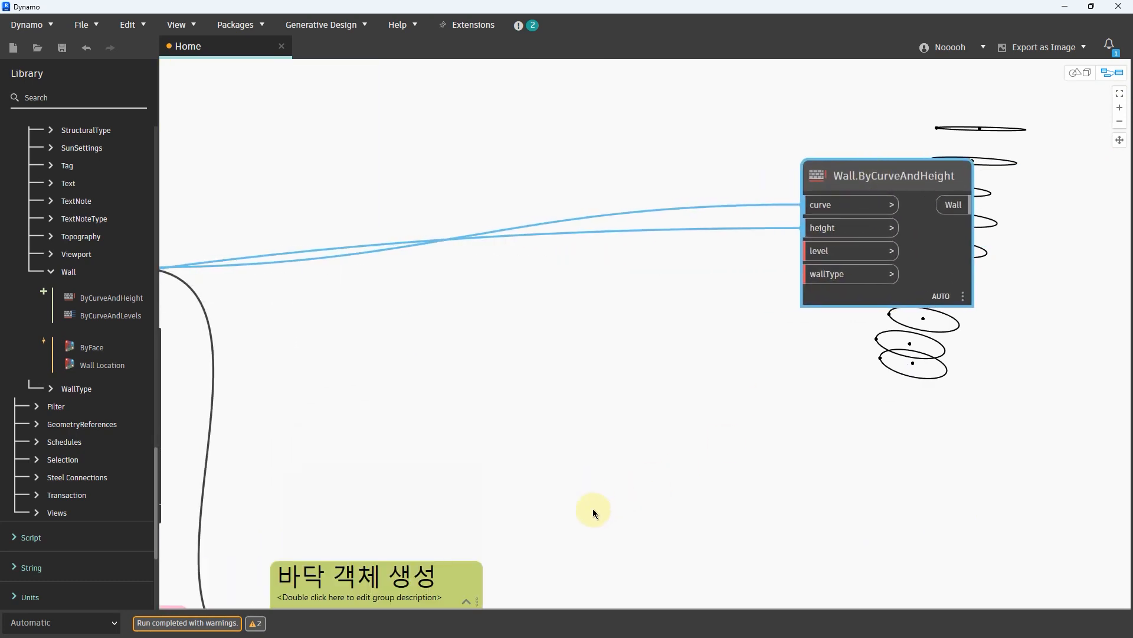
Step: Connect the Level output of Level.ByElevationAndName to the level input of Wall.ByCurveAndHeight and reposition the wall node
middle_drag(593, 511, 902, 329)
middle_drag(276, 462, 631, 362)
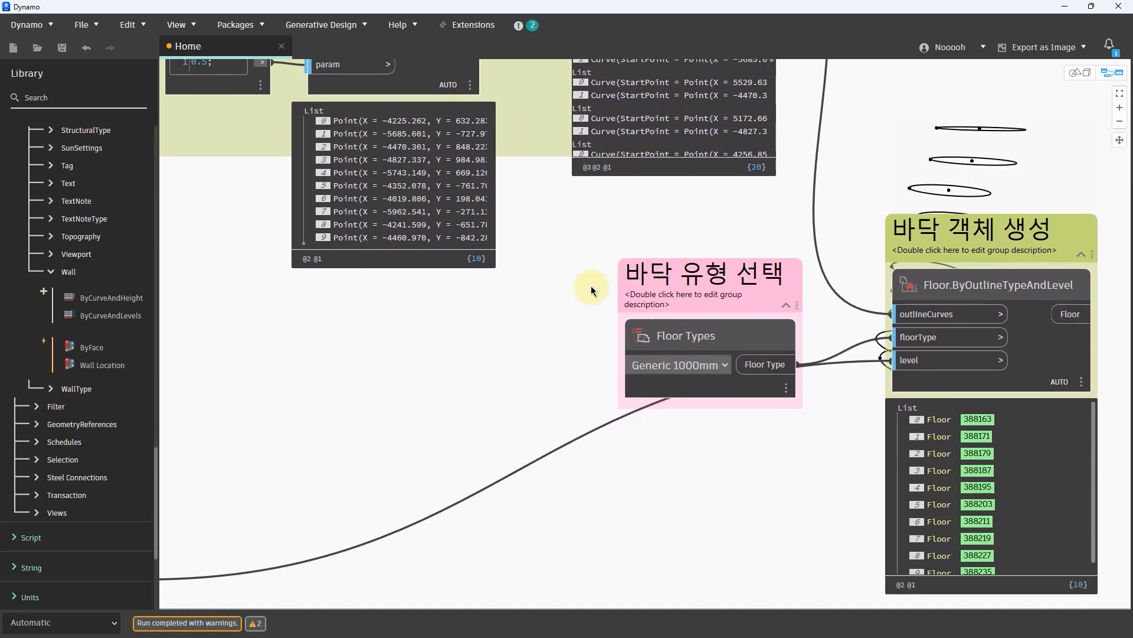
middle_drag(215, 463, 514, 400)
middle_drag(507, 452, 528, 382)
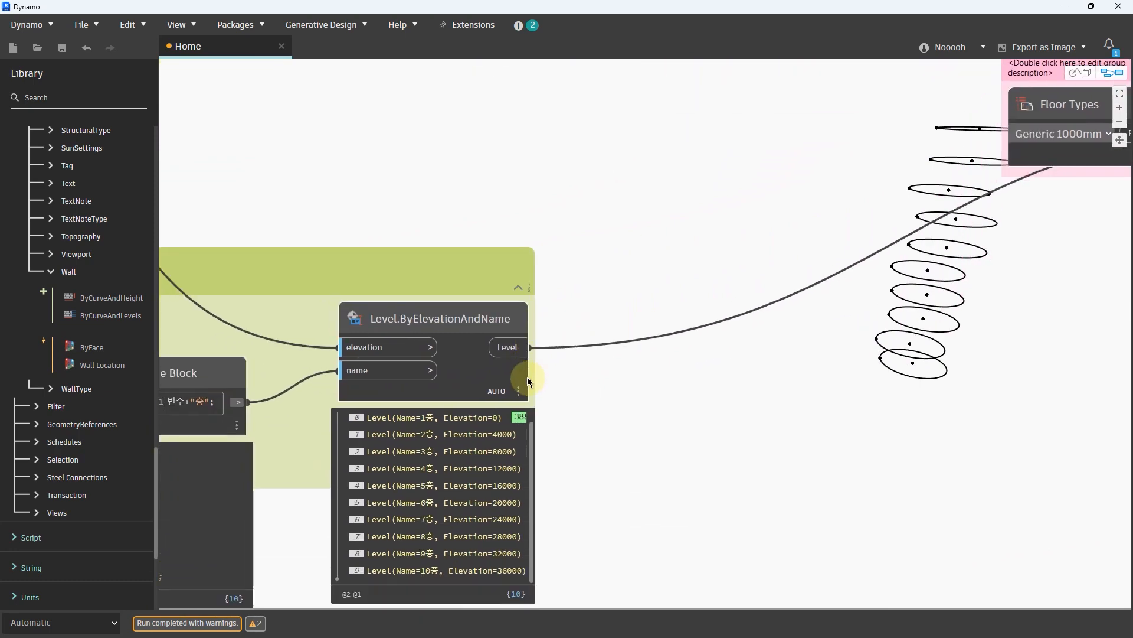
click(520, 354)
scroll(444, 411, down, 2)
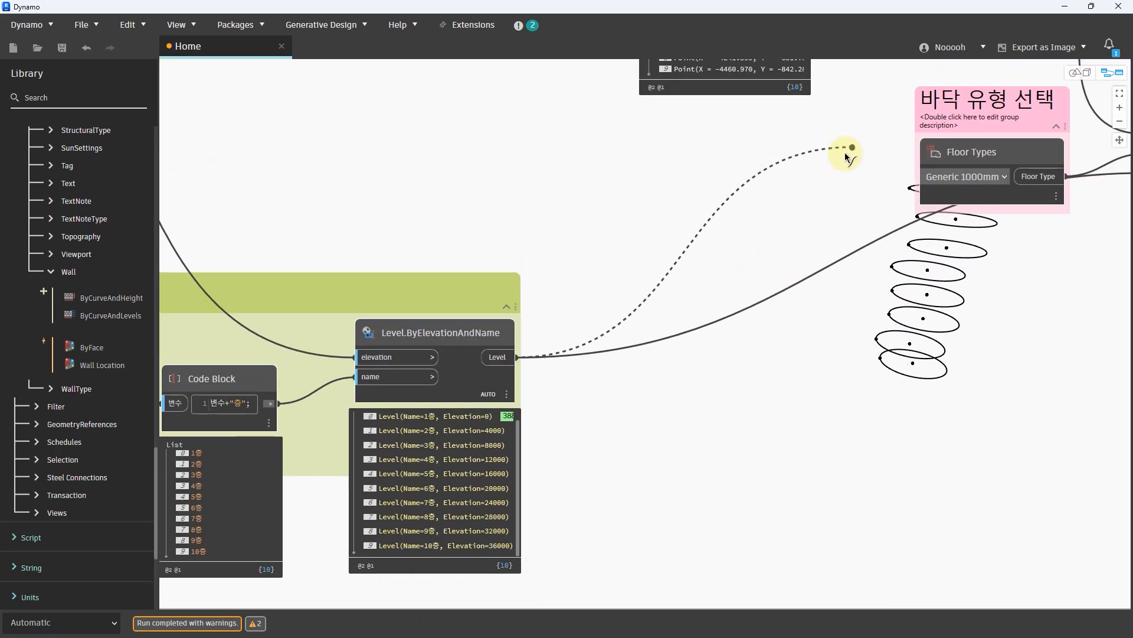
middle_drag(844, 153, 417, 400)
middle_drag(878, 204, 218, 487)
scroll(775, 278, up, 4)
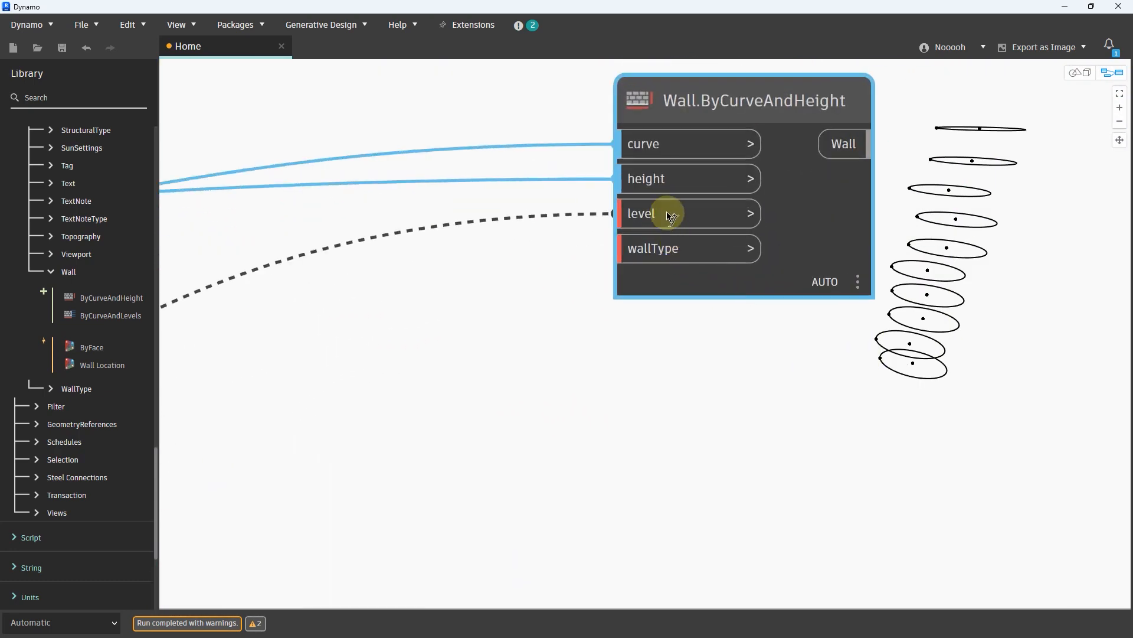
click(667, 214)
drag(731, 100, 824, 155)
middle_drag(528, 360, 578, 299)
right_click(578, 298)
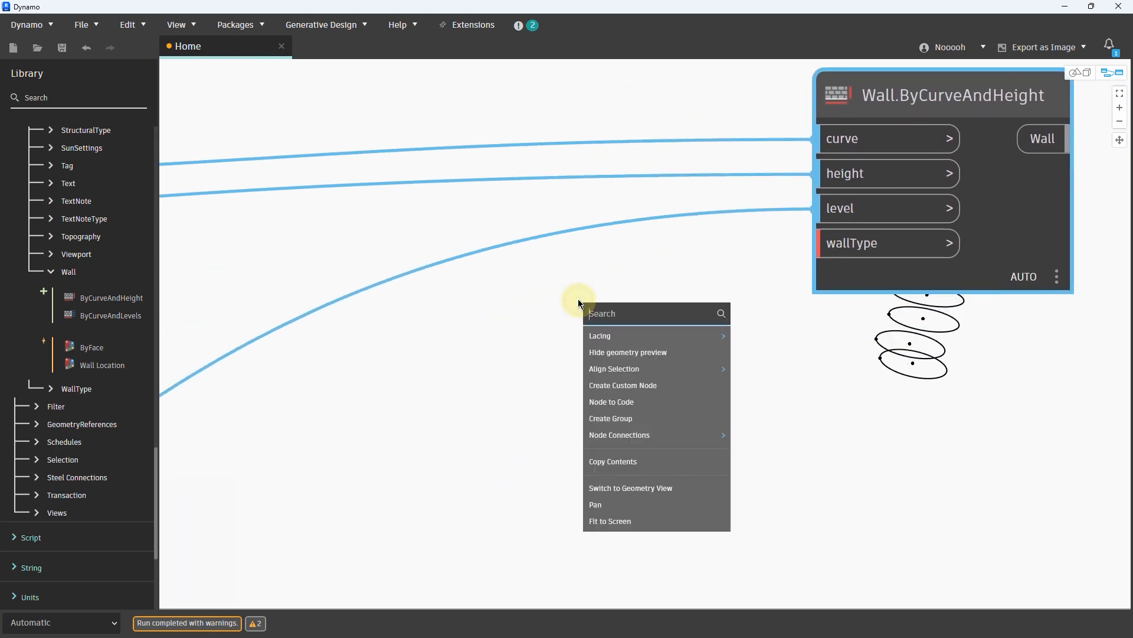
text(ㅈㅁㅣㅣ쇼ㅔ)
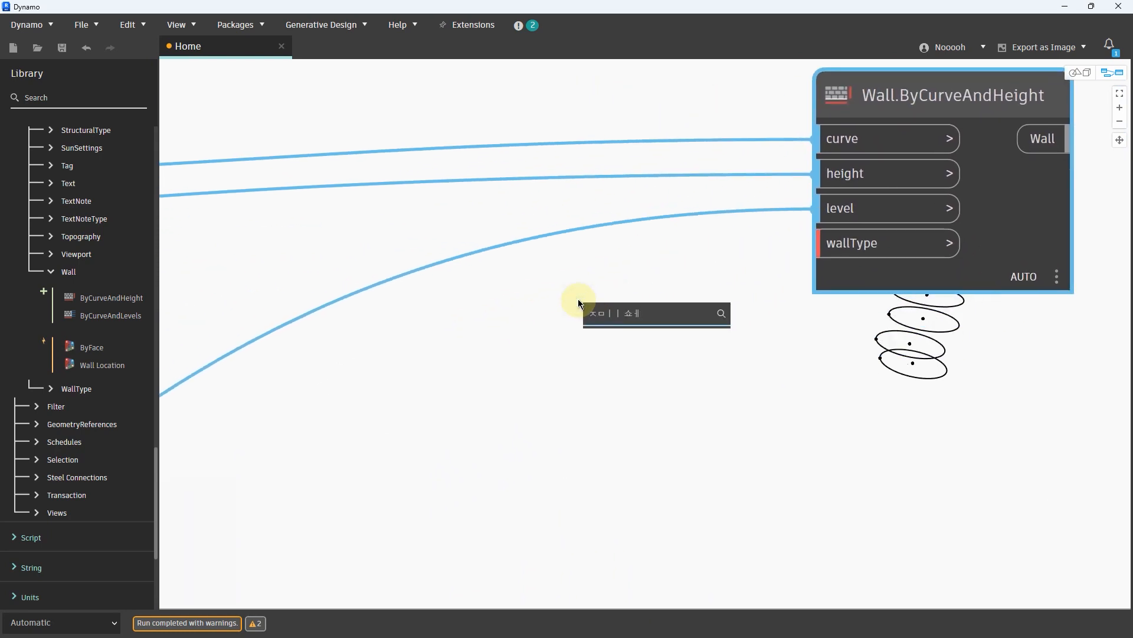
click(577, 303)
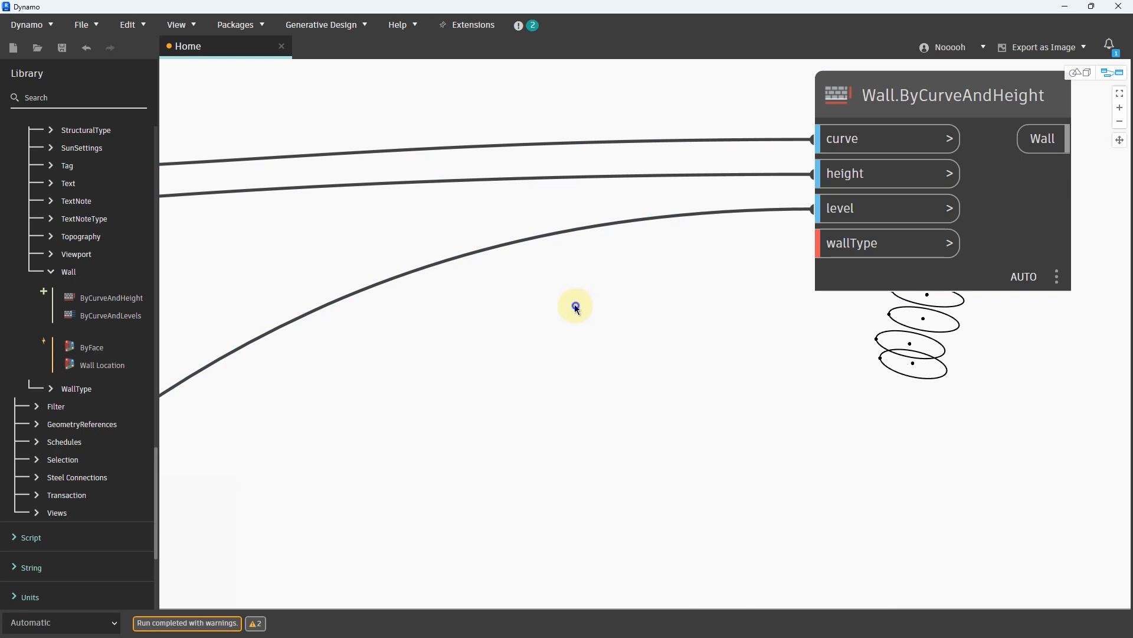
Step: Add a Wall Types node before Wall.ByCurveAndHeight and set its type to Storefront
right_click(575, 303)
text(wall type)
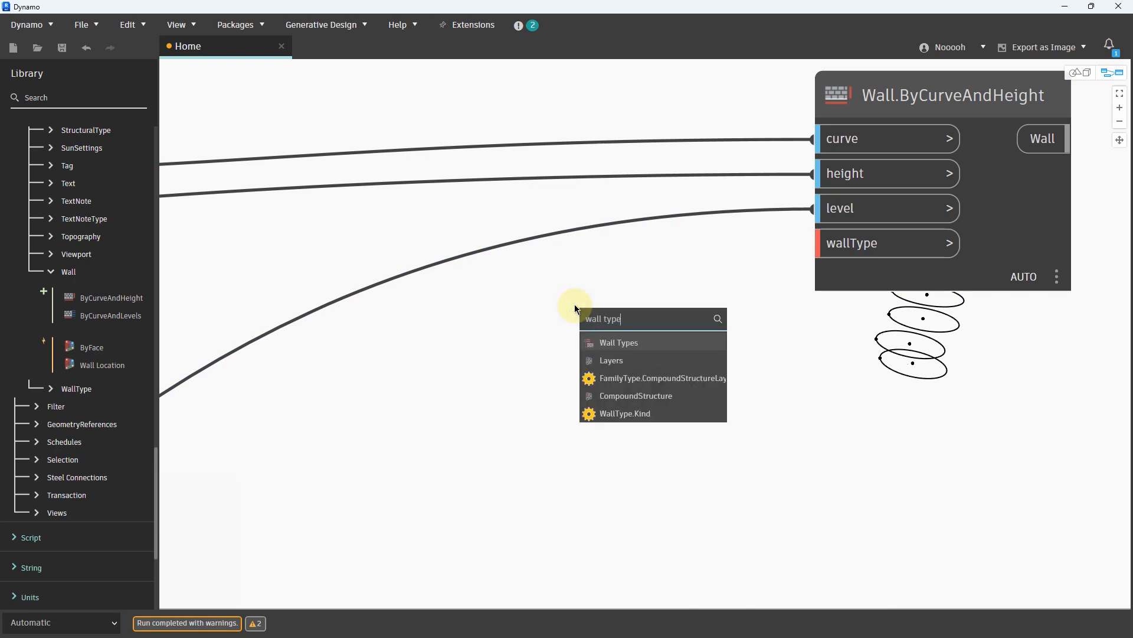
click(632, 344)
drag(631, 354, 411, 297)
click(549, 353)
scroll(526, 197, down, 6)
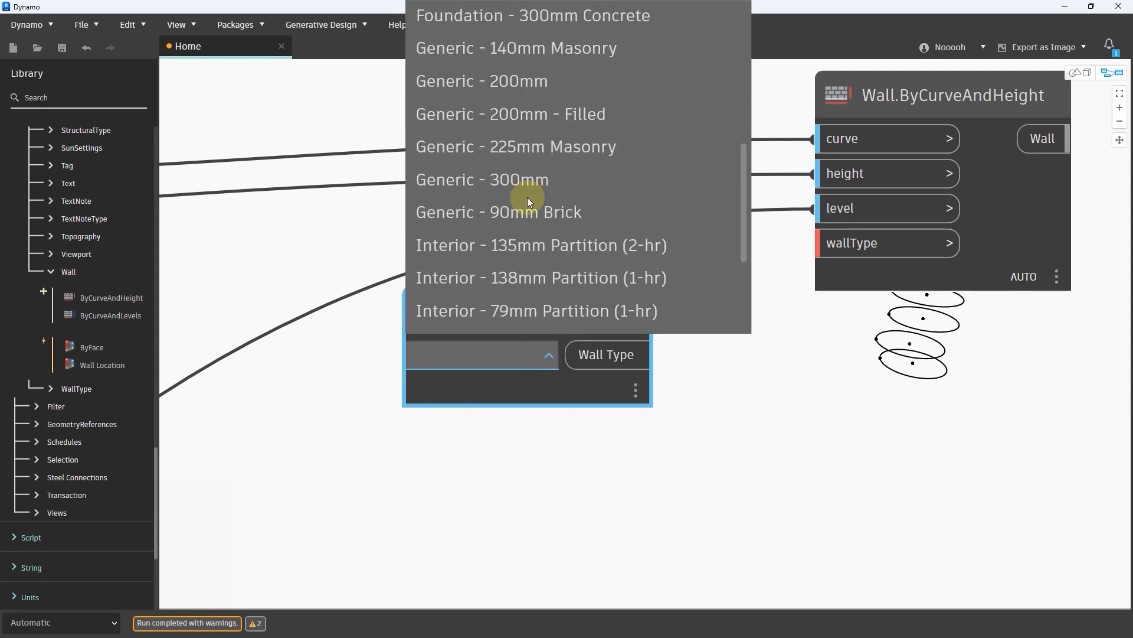
scroll(523, 189, up, 4)
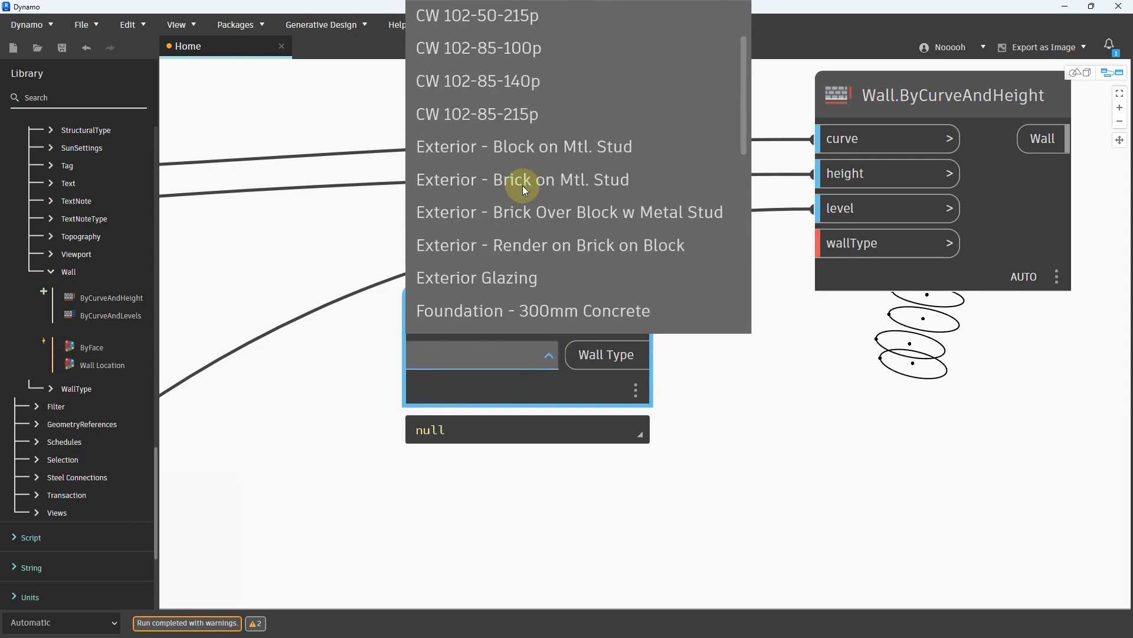
scroll(526, 205, down, 5)
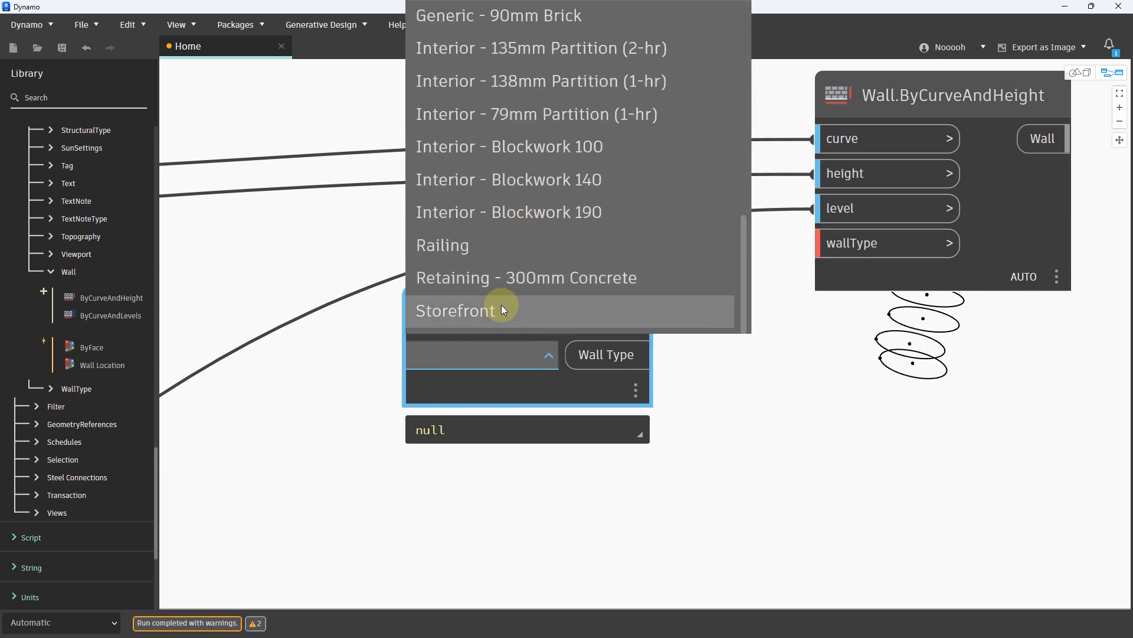
click(491, 309)
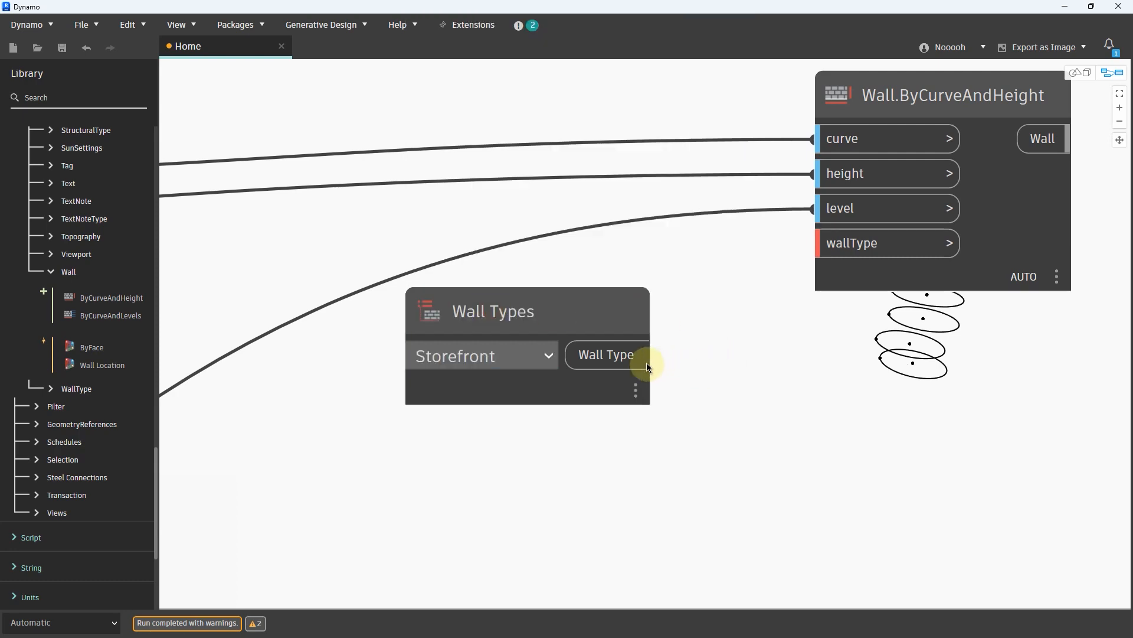
Step: Restore the Dynamo window so the Revit 3D view shows beside it, and connect Wall Types to the wallType input of Wall.ByCurveAndHeight
double_click(891, 7)
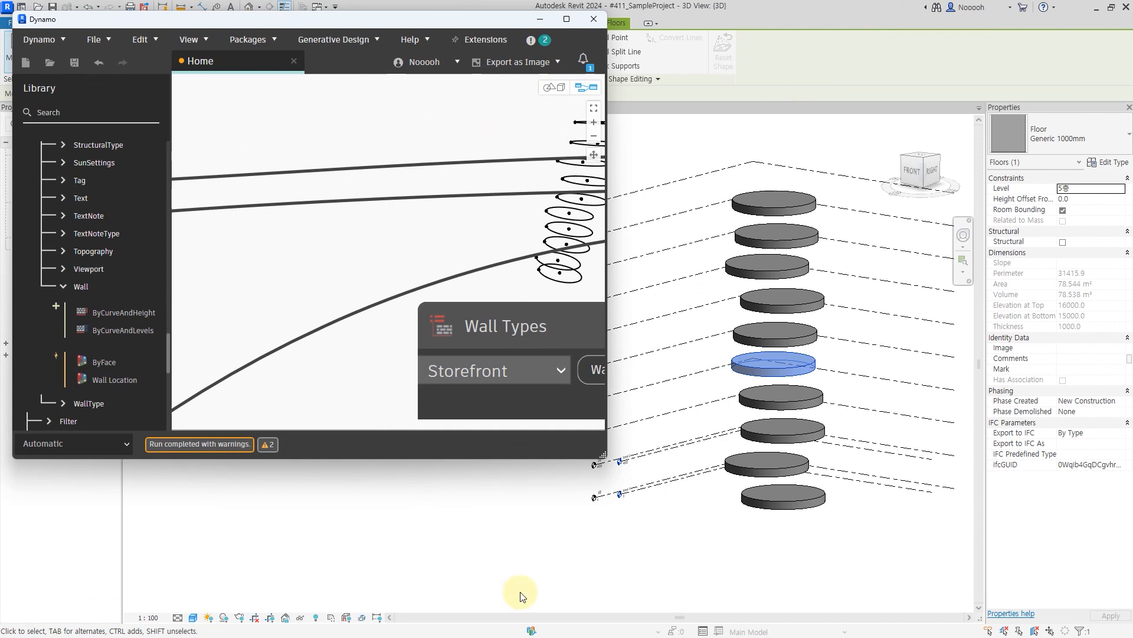
middle_drag(400, 246, 160, 191)
scroll(392, 231, down, 3)
middle_drag(501, 278, 434, 287)
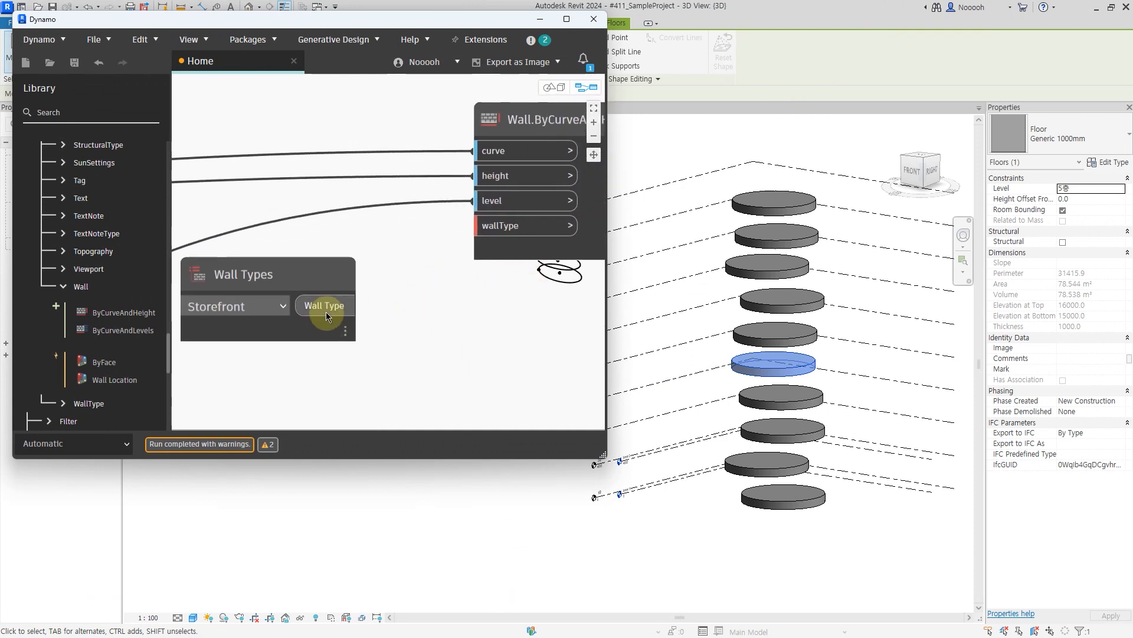
click(474, 224)
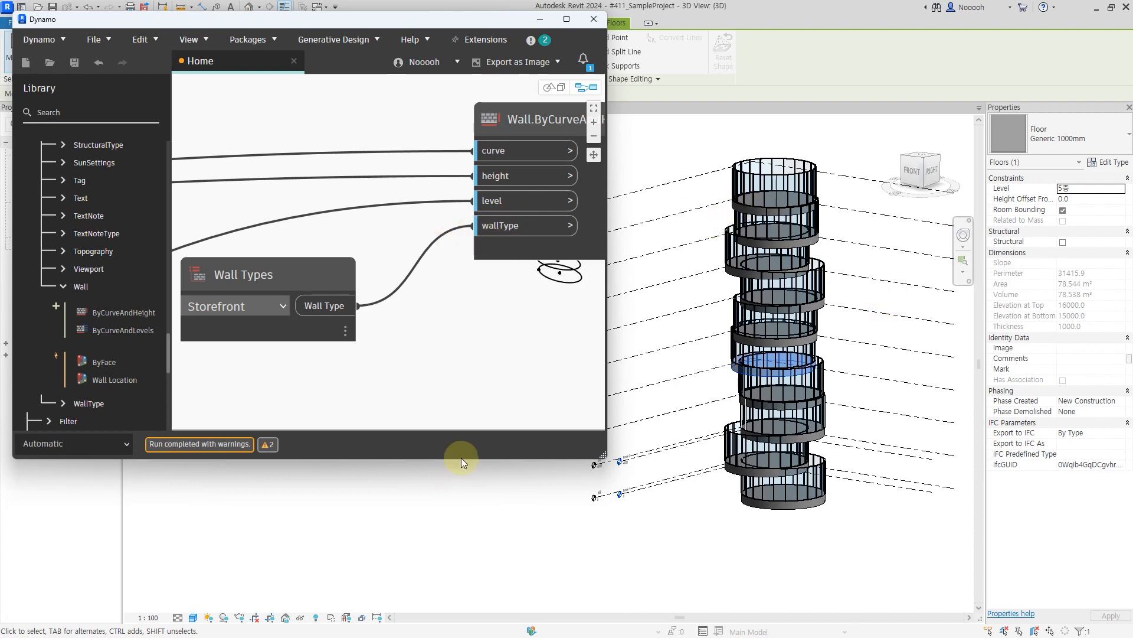
Step: Stretch the Dynamo window to the full screen height beside the Revit view, with both wall nodes in sight
drag(459, 461, 414, 620)
drag(418, 13, 418, 3)
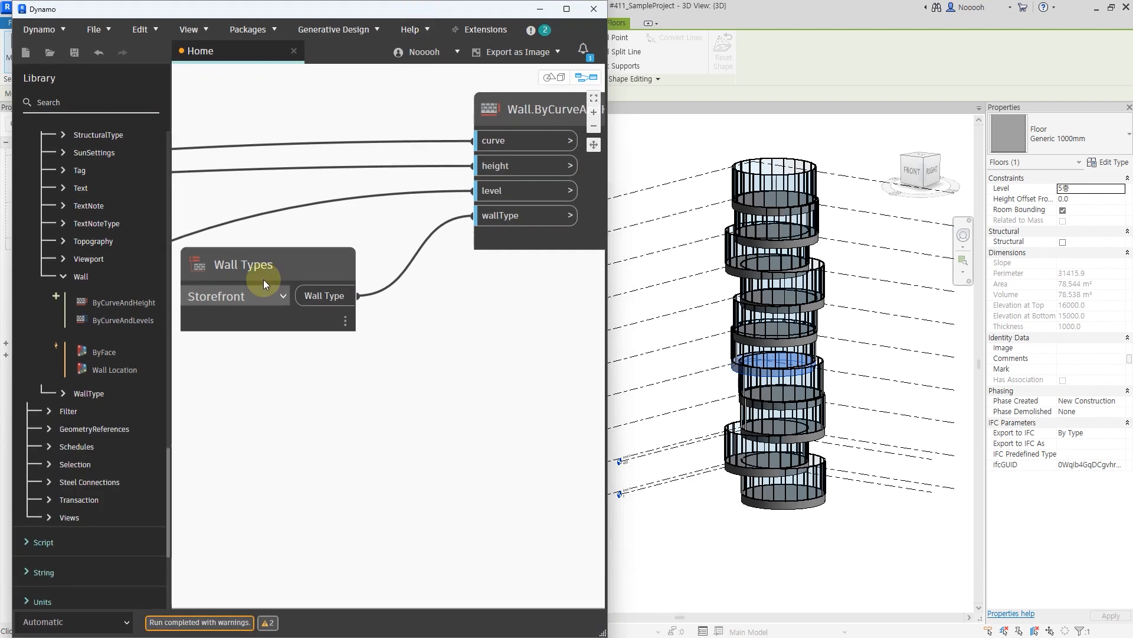
scroll(470, 356, down, 3)
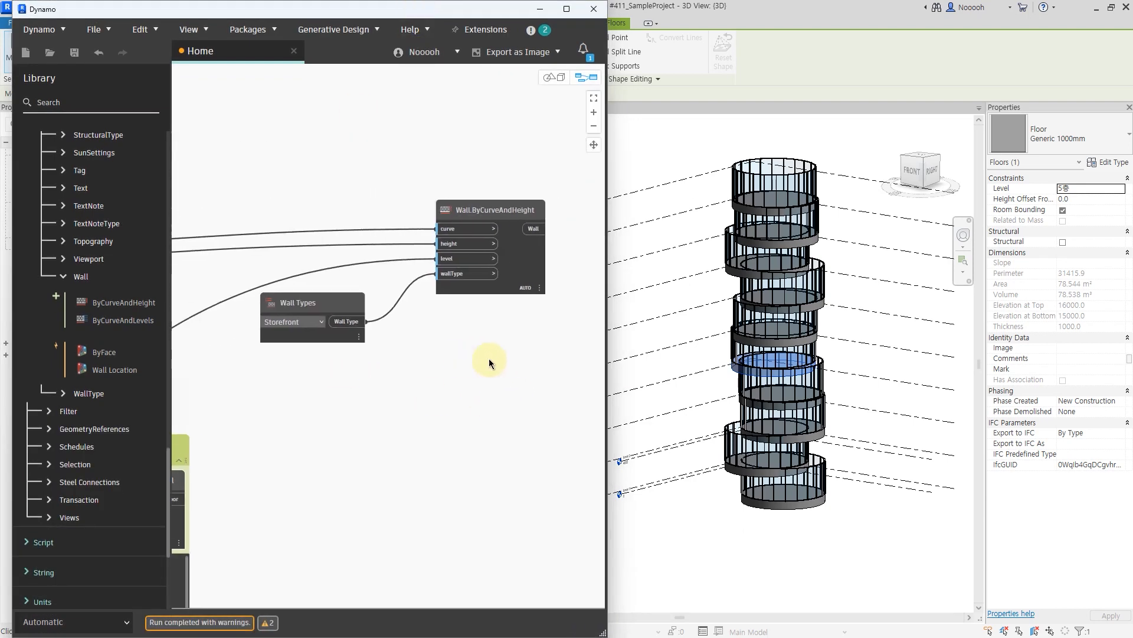
Step: Switch to the Revit 3D view and orbit the tower to examine the storefront walls around its uppermost floor
click(688, 361)
shift+middle_drag(688, 361, 895, 226)
mouse_move(889, 226)
mouse_down()
mouse_move(761, 229)
mouse_move(837, 227)
mouse_up()
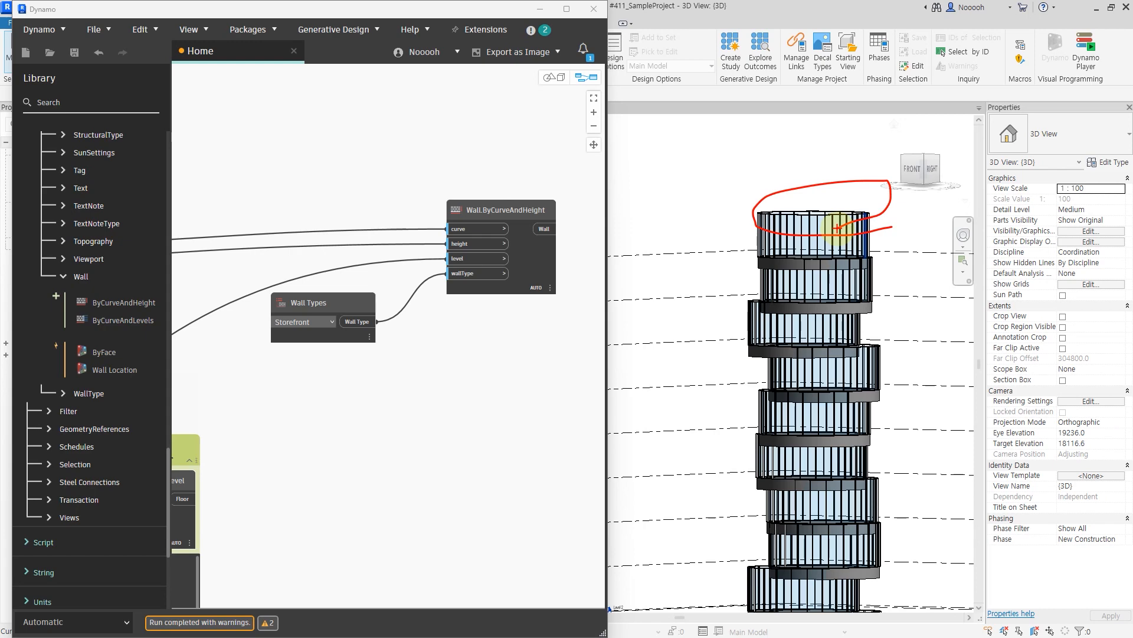
Step: Maximise the Dynamo window, add a List.DropItems node before Wall.ByCurveAndHeight, and connect the Curve.SplitByPoints output to its list input
click(566, 9)
middle_drag(544, 315, 901, 339)
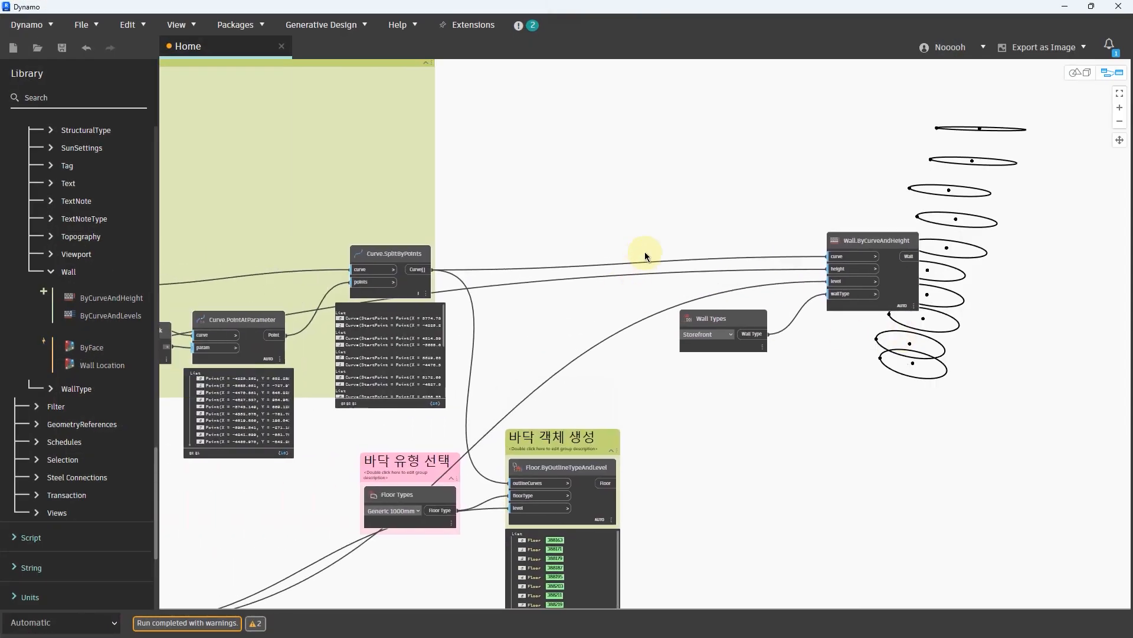
scroll(641, 259, up, 2)
right_click(611, 185)
text(dr)
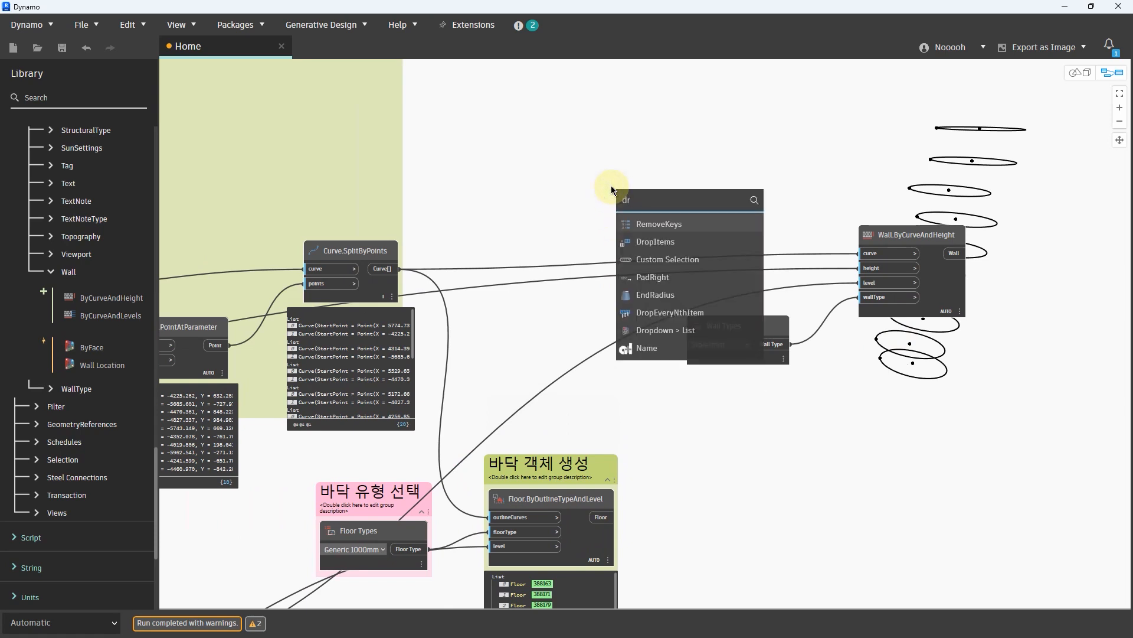
text(op)
click(654, 242)
drag(712, 254, 732, 158)
click(399, 269)
click(672, 195)
scroll(623, 229, up, 2)
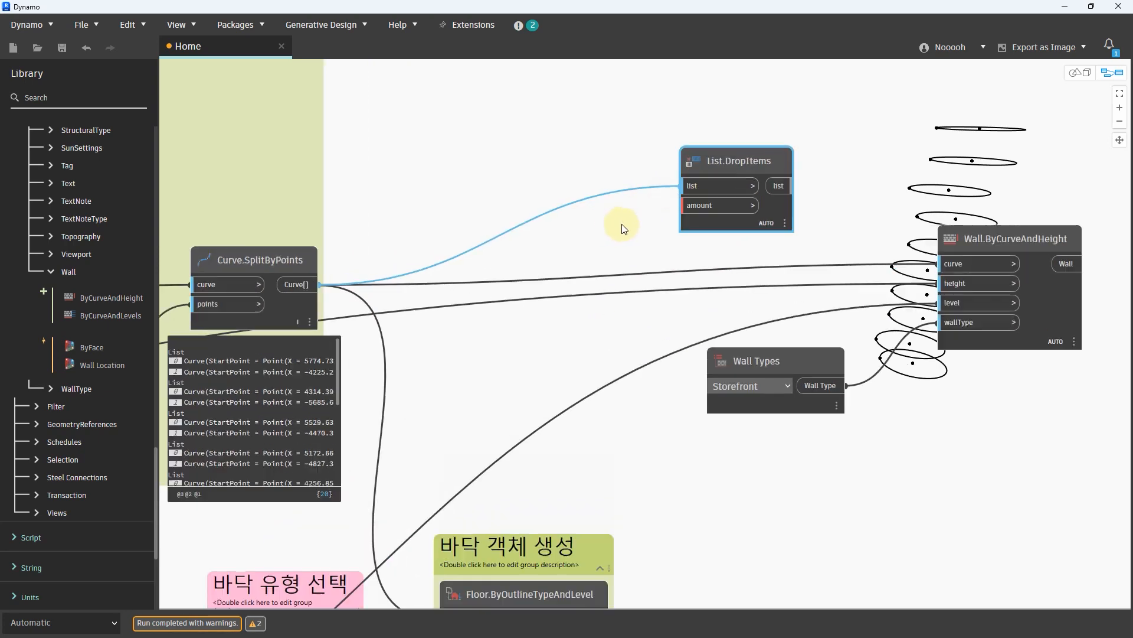
Step: Add a Code Block containing -1, connect it to the amount input of List.DropItems, and preview the node's output against the Curve.SplitByPoints list
double_click(602, 229)
text(-1)
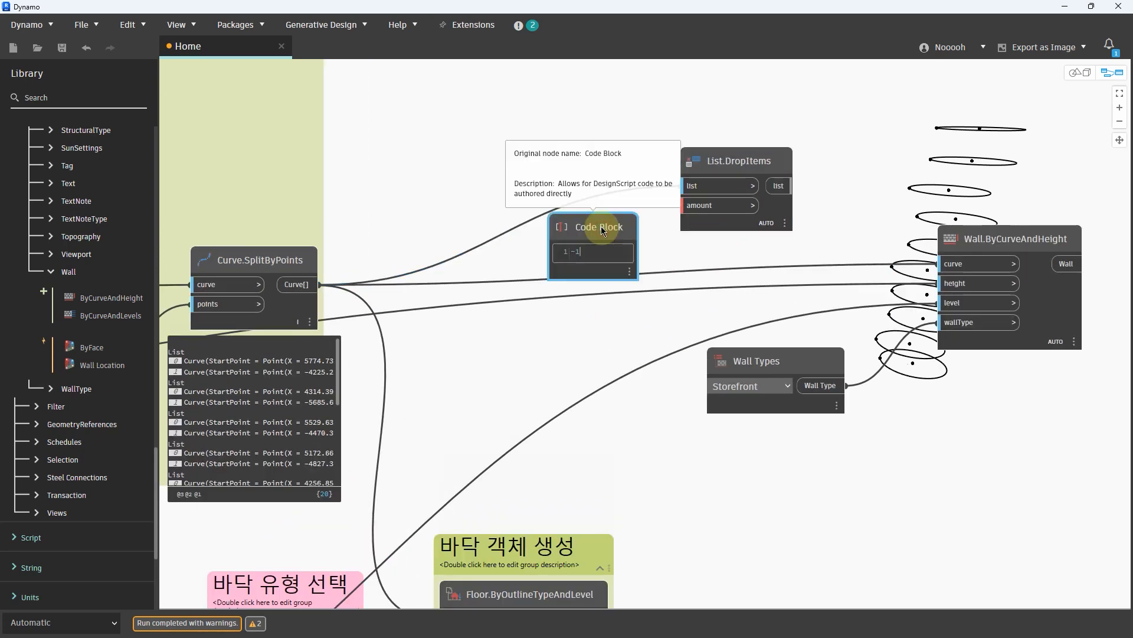
click(689, 258)
drag(622, 229, 705, 158)
scroll(640, 225, up, 3)
click(757, 126)
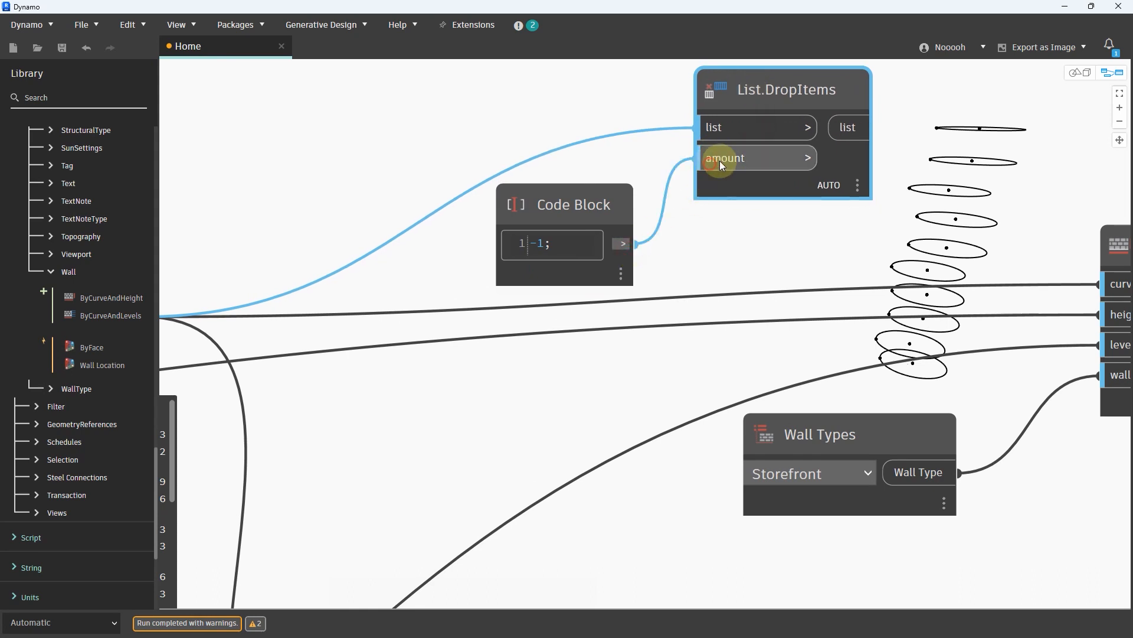
mouse_move(850, 218)
scroll(925, 214, down, 2)
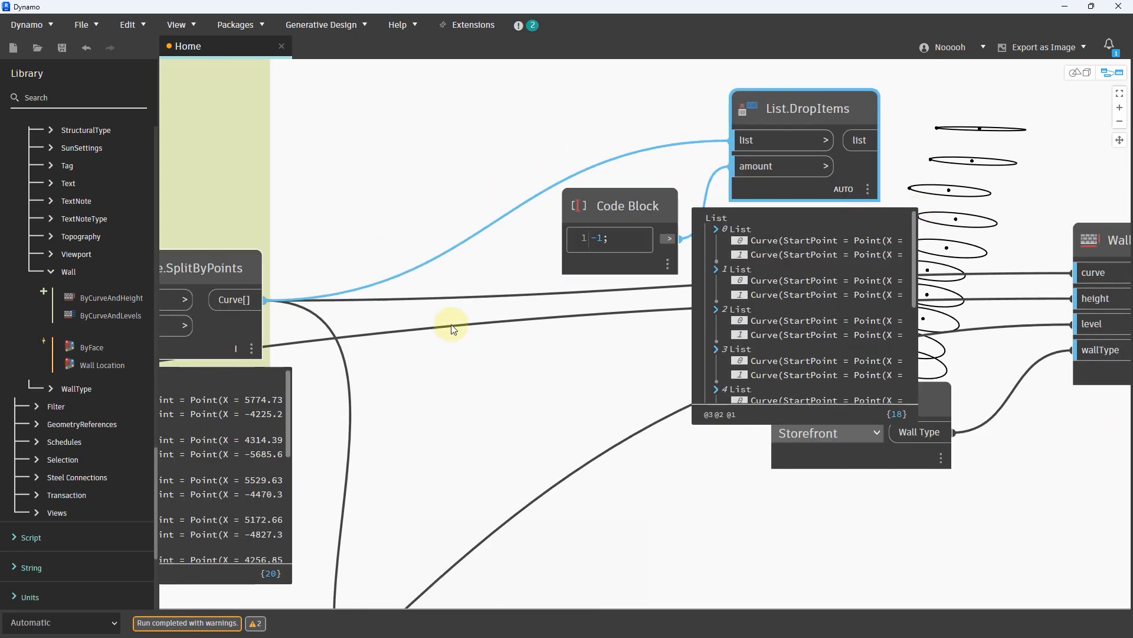
middle_drag(453, 323, 492, 260)
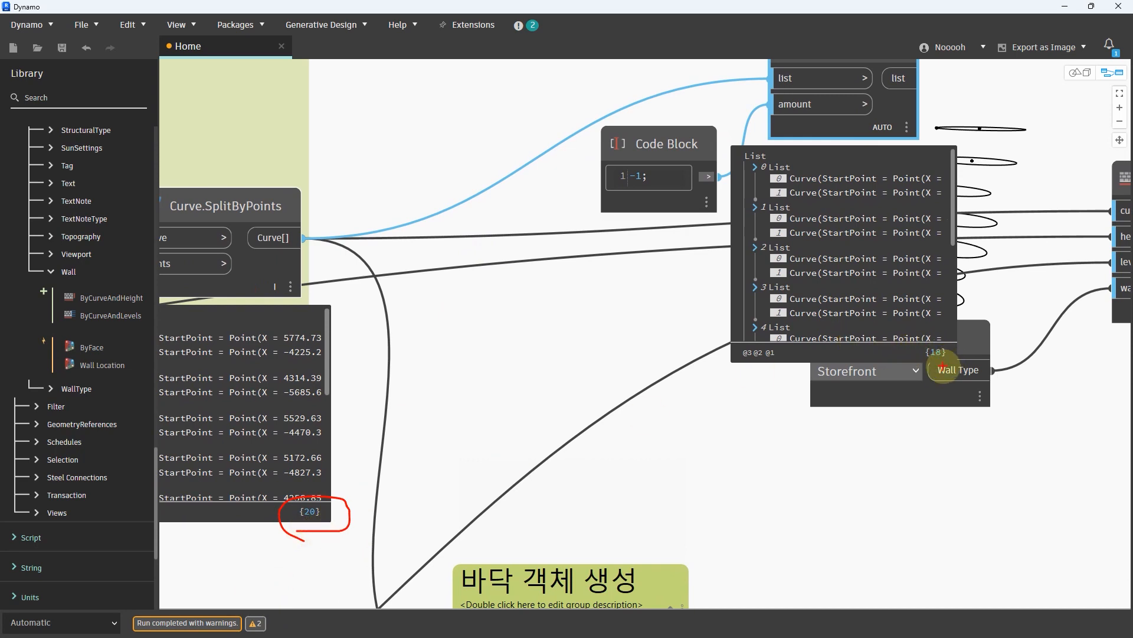
Step: Connect the list output of List.DropItems to the curve input of Wall.ByCurveAndHeight
drag(934, 361, 947, 378)
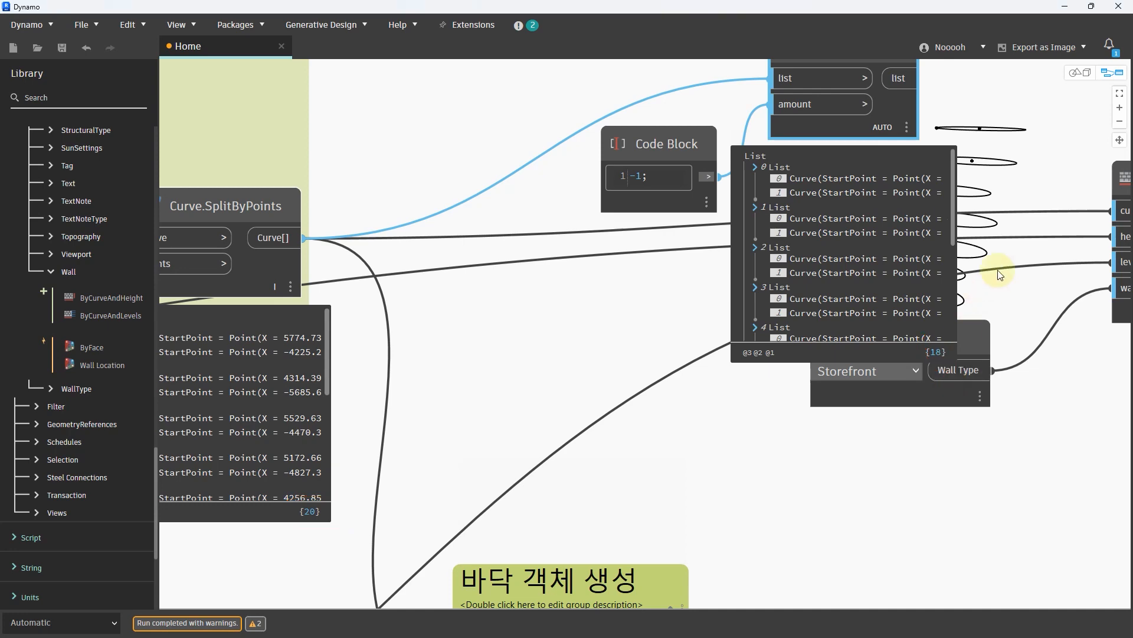
middle_drag(999, 273, 751, 307)
drag(652, 109, 861, 241)
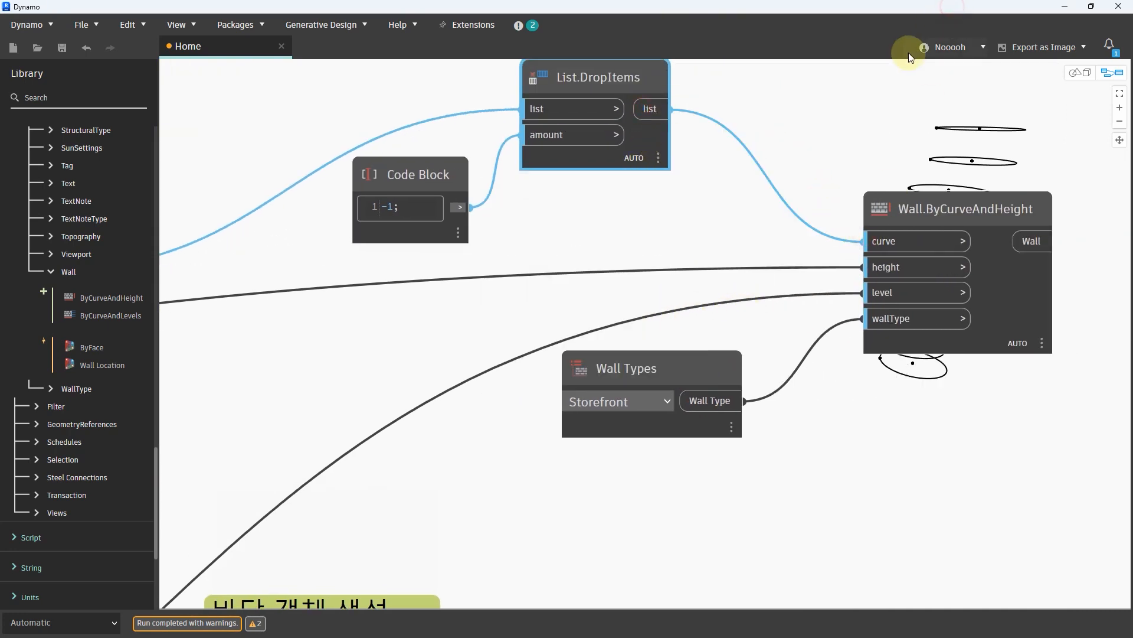
Step: Place the Dynamo window at full height beside the Revit 3D view and examine the generated curtain walls around the tower
click(1092, 7)
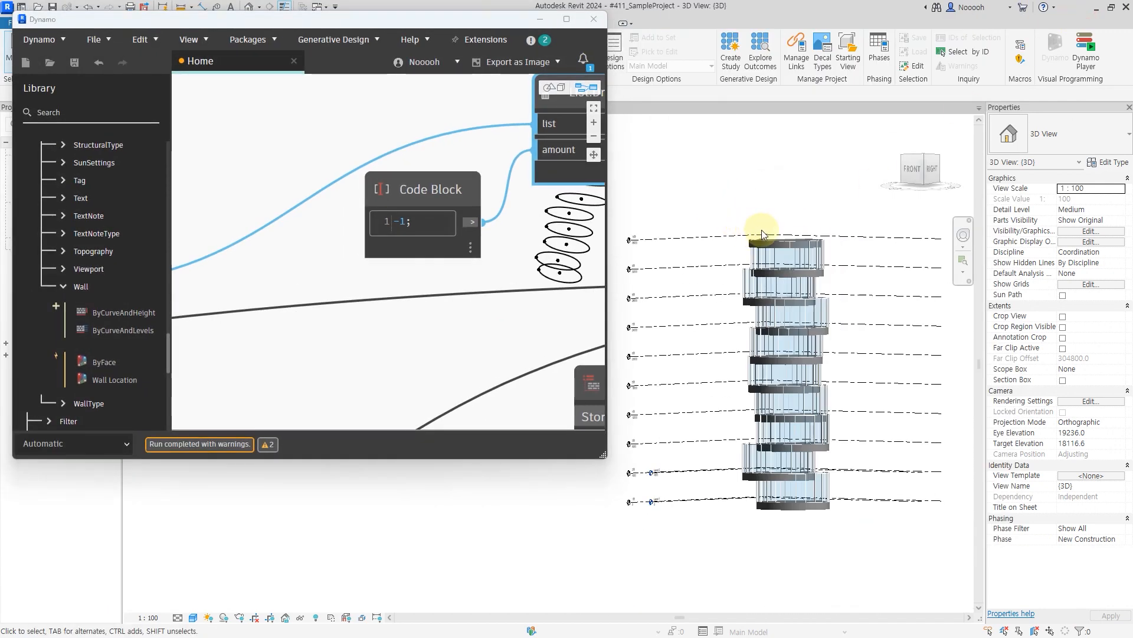
mouse_move(762, 232)
mouse_down()
mouse_move(833, 241)
mouse_move(793, 237)
mouse_up()
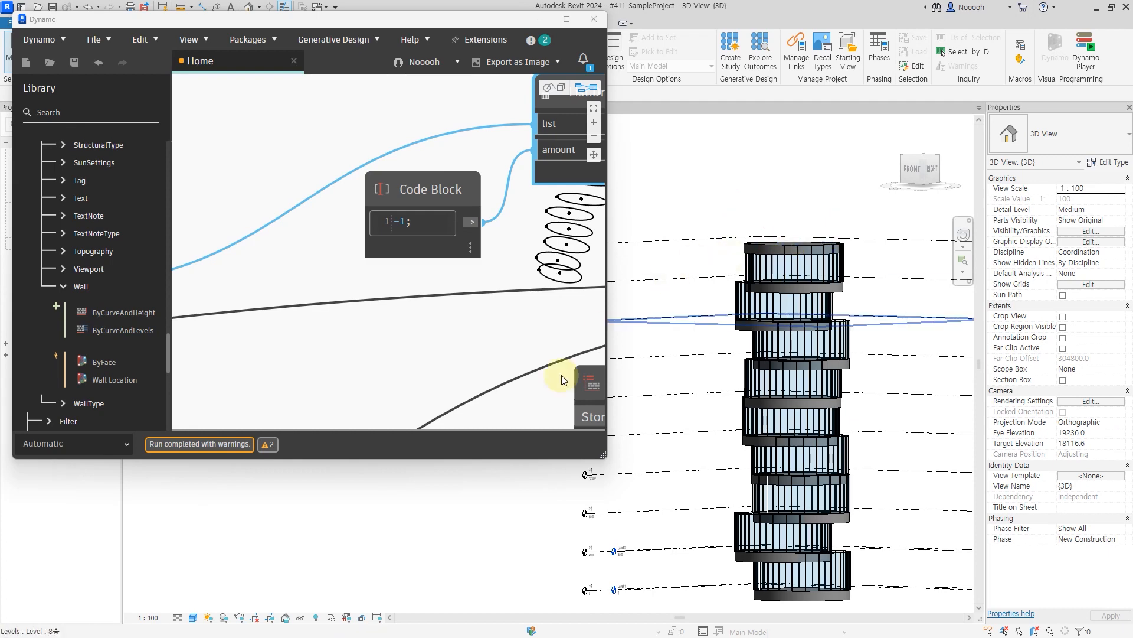
drag(528, 458, 532, 636)
click(805, 183)
scroll(769, 221, down, 2)
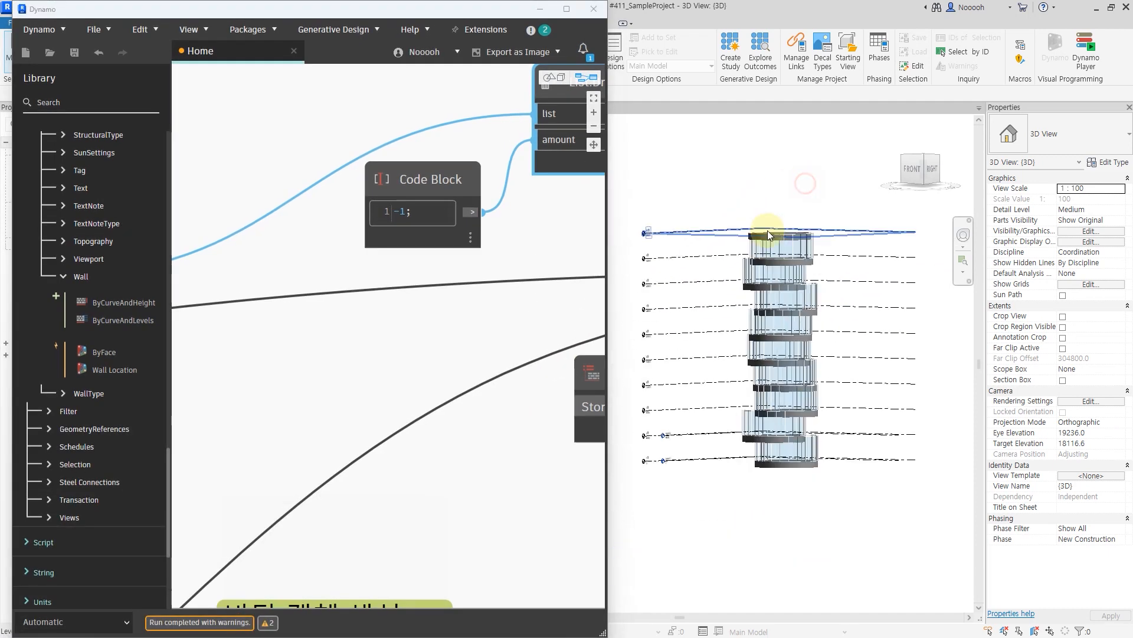
shift+middle_drag(721, 269, 747, 366)
scroll(767, 277, up, 2)
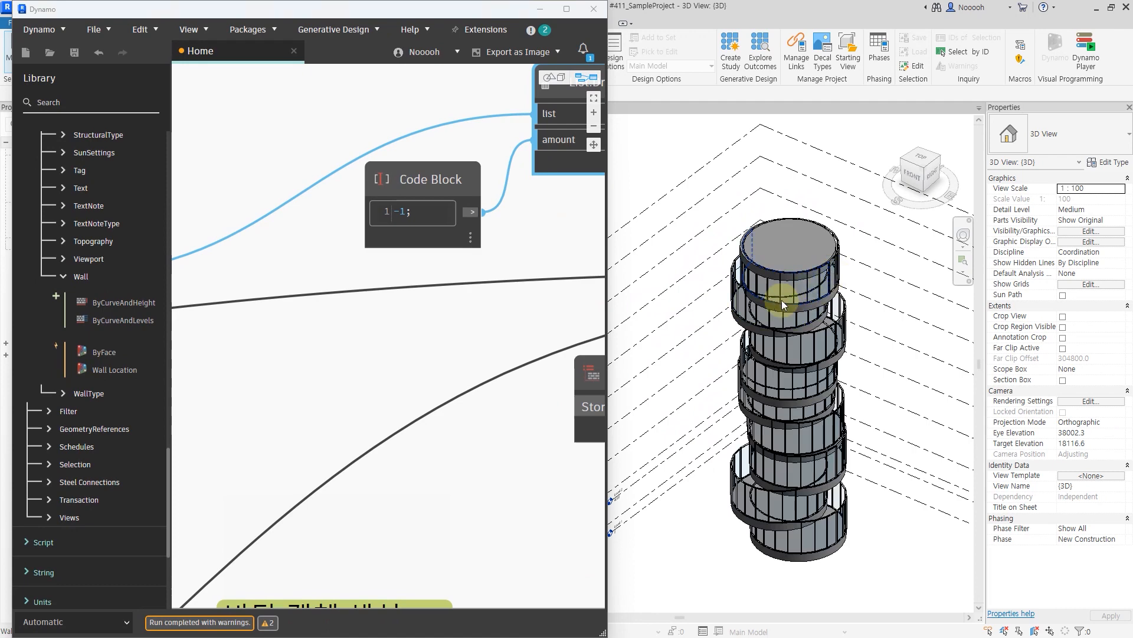
Step: Set the radius Code Block below the Geometry.Translate node in the floor curve group to 10000
scroll(514, 333, down, 6)
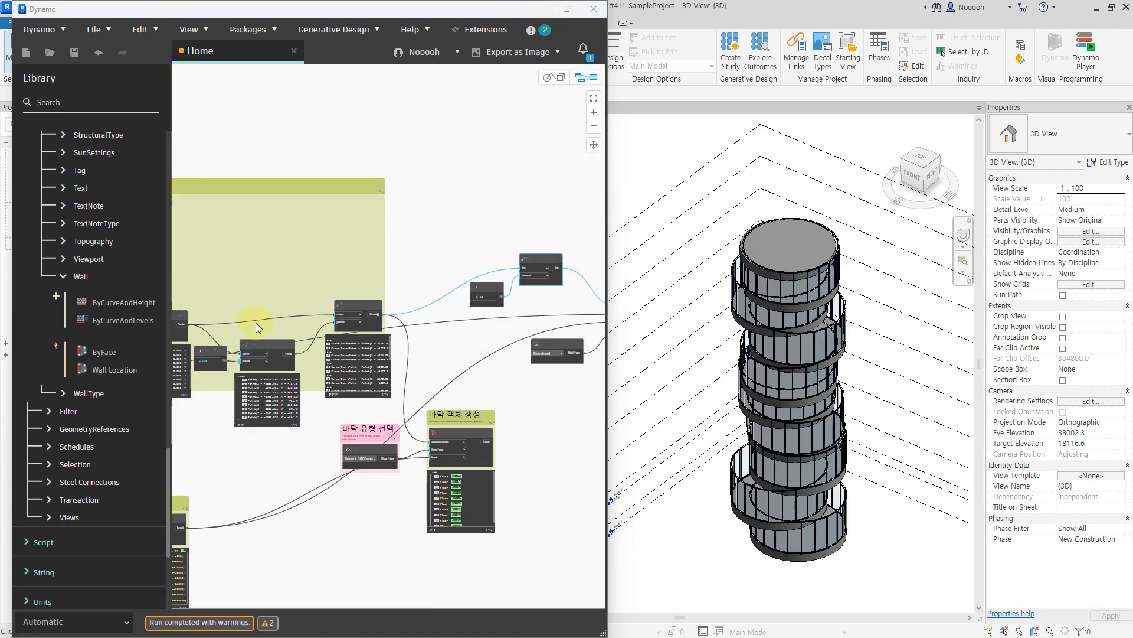
middle_drag(292, 275, 507, 290)
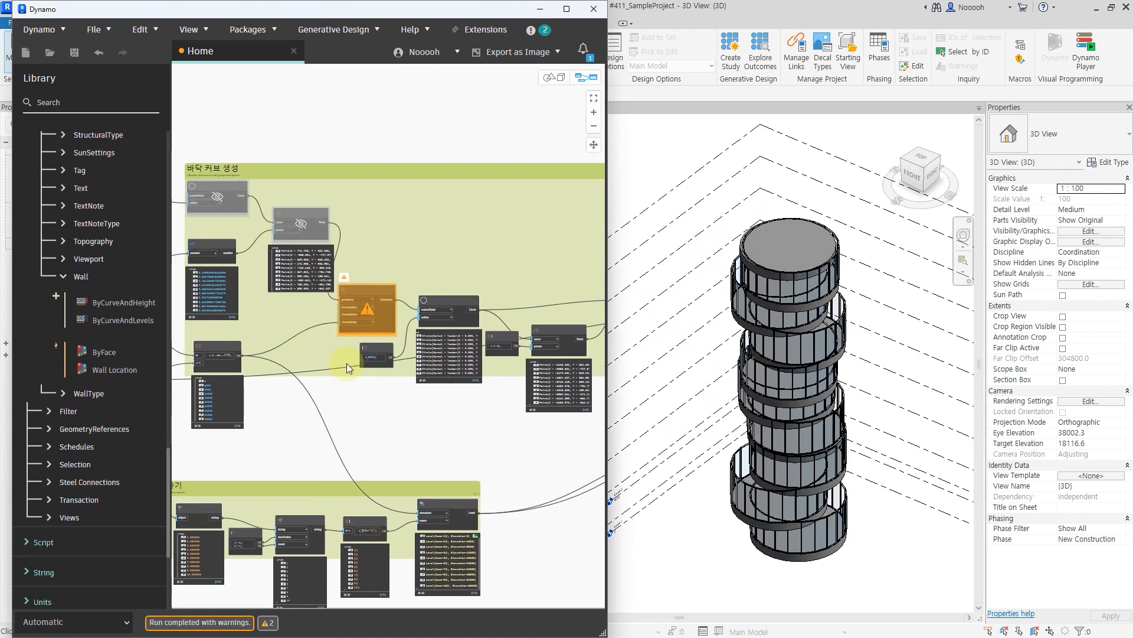
scroll(383, 366, up, 10)
click(364, 326)
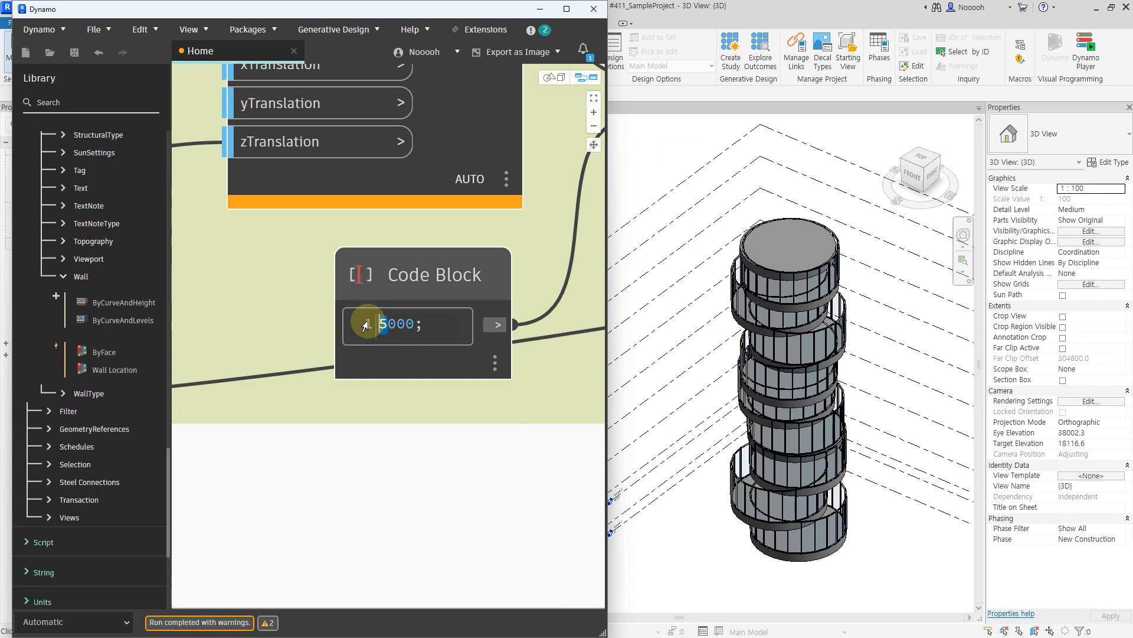
click(395, 460)
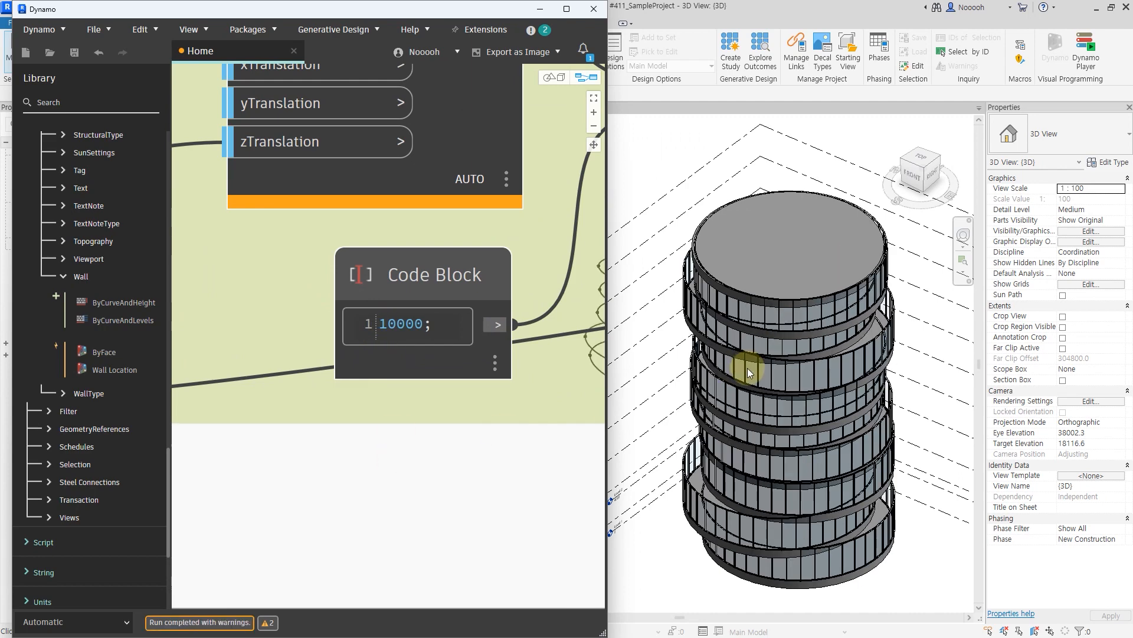
Step: Examine in the Revit 3D view how the top storey's curtain wall meets the floor slabs above and below
shift+middle_drag(749, 367, 770, 378)
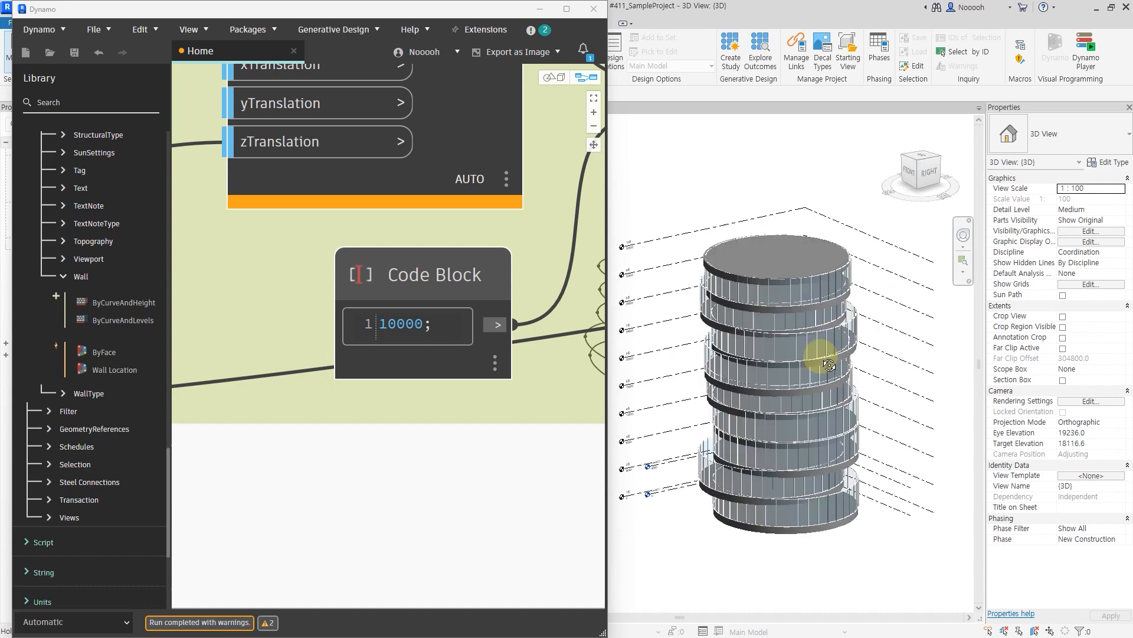
scroll(781, 256, up, 5)
shift+middle_drag(804, 313, 730, 298)
drag(742, 306, 721, 273)
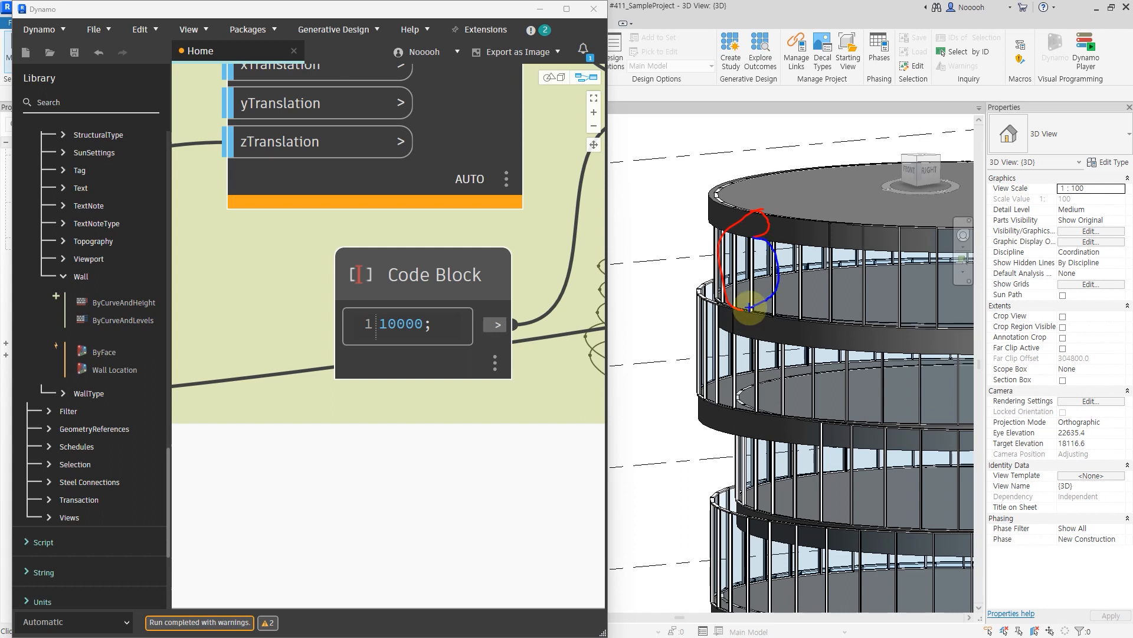
Step: Maximize the Dynamo window and move the Floor Types group lower, into the empty area beneath the floor creation wires
click(566, 9)
scroll(568, 270, down, 10)
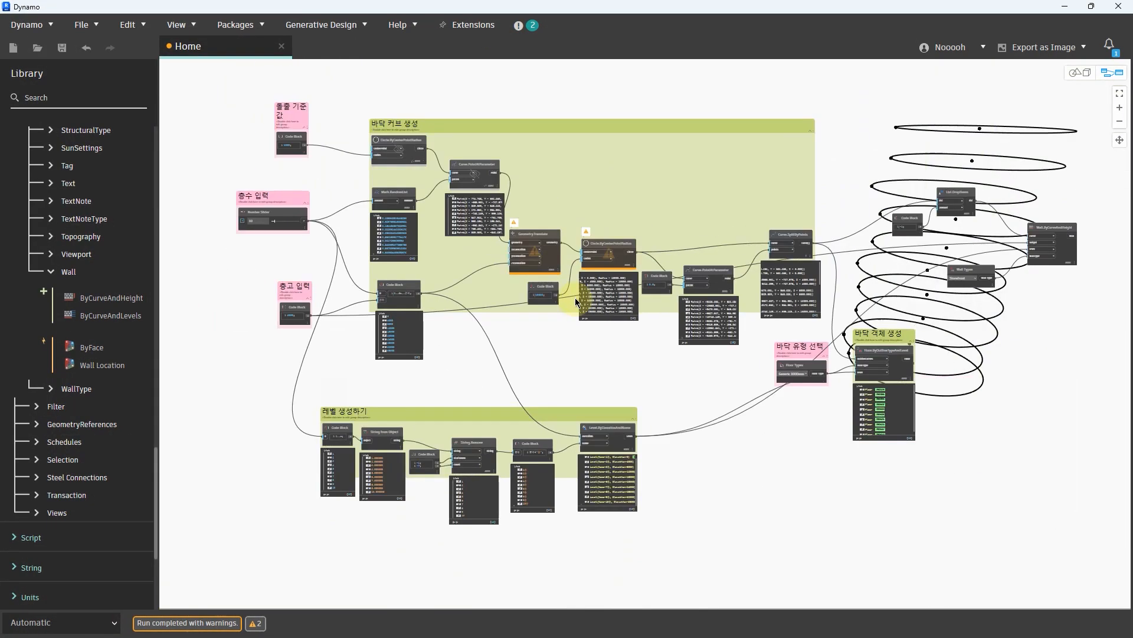
scroll(816, 423, up, 5)
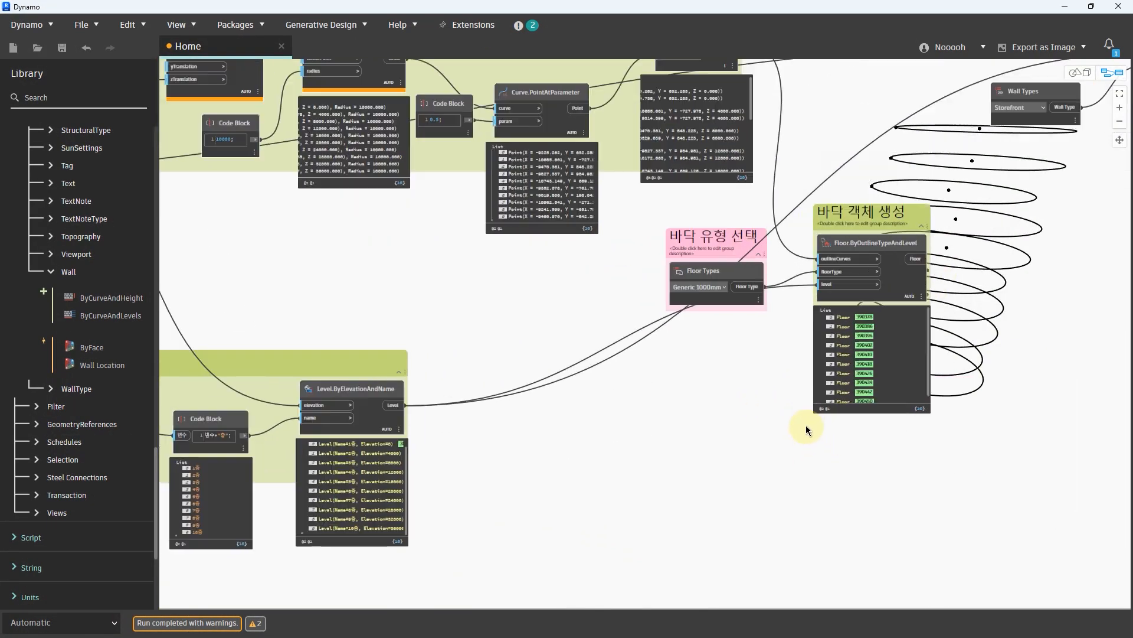
drag(730, 306, 670, 432)
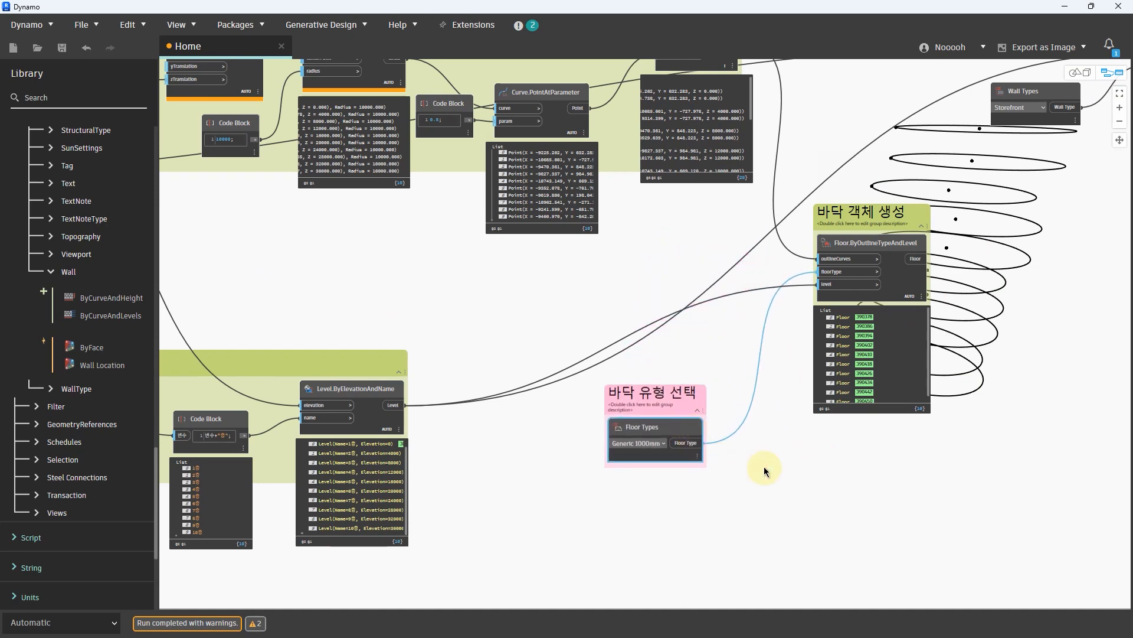
Step: Add an Element.Parameters node and connect the Floor Type output to its element input
scroll(738, 490, up, 6)
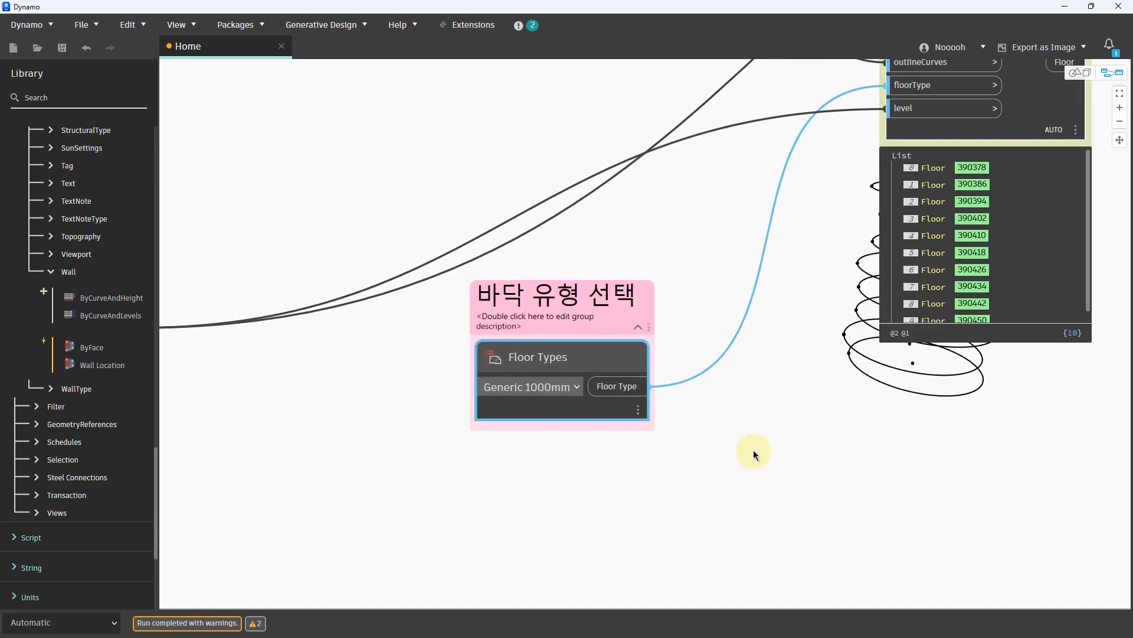
right_click(752, 389)
text(e)
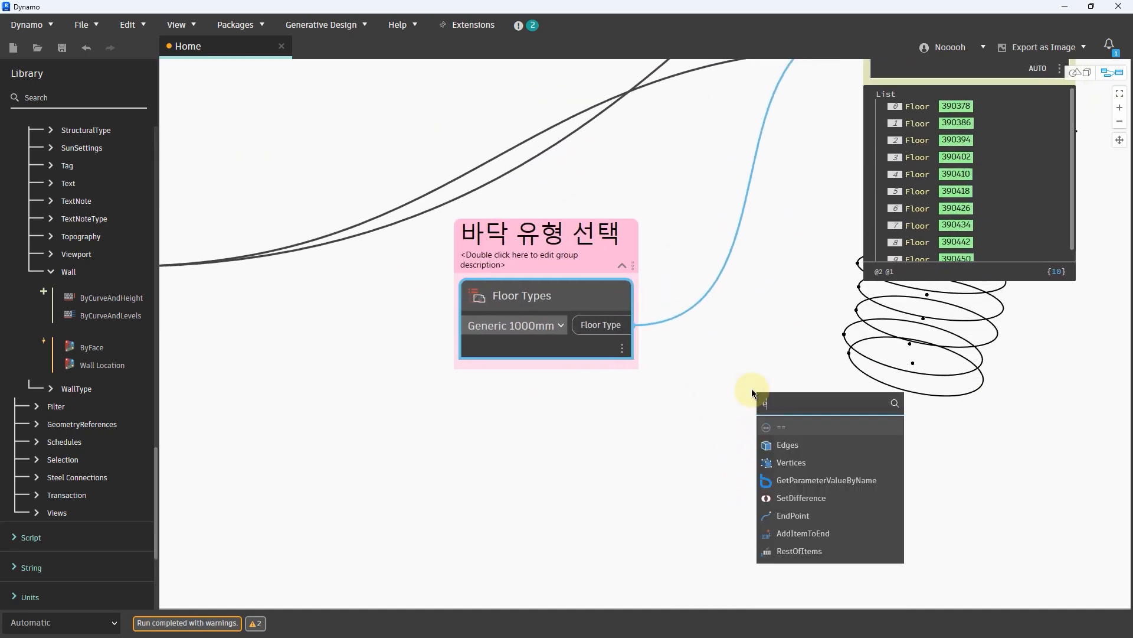
text(lement.)
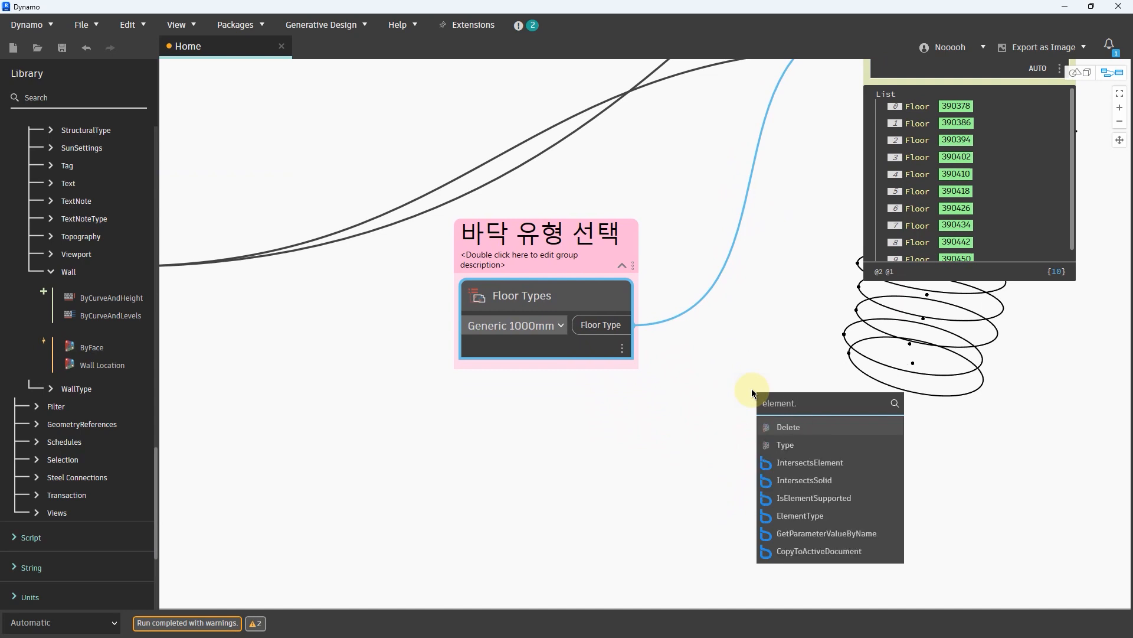
text(param)
click(798, 424)
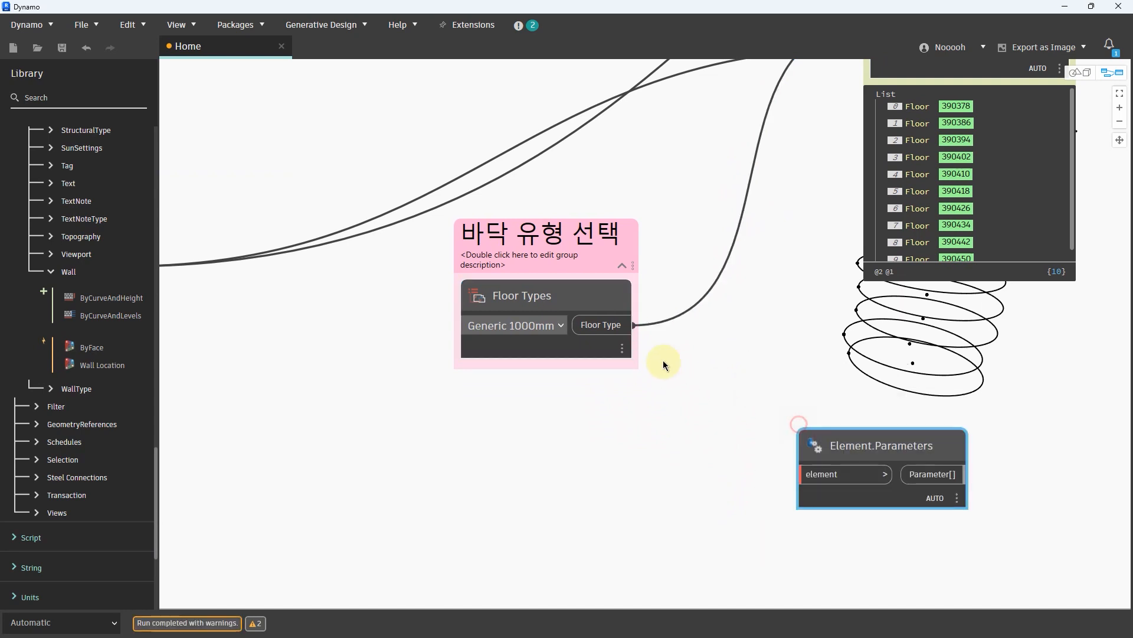
click(634, 325)
click(808, 474)
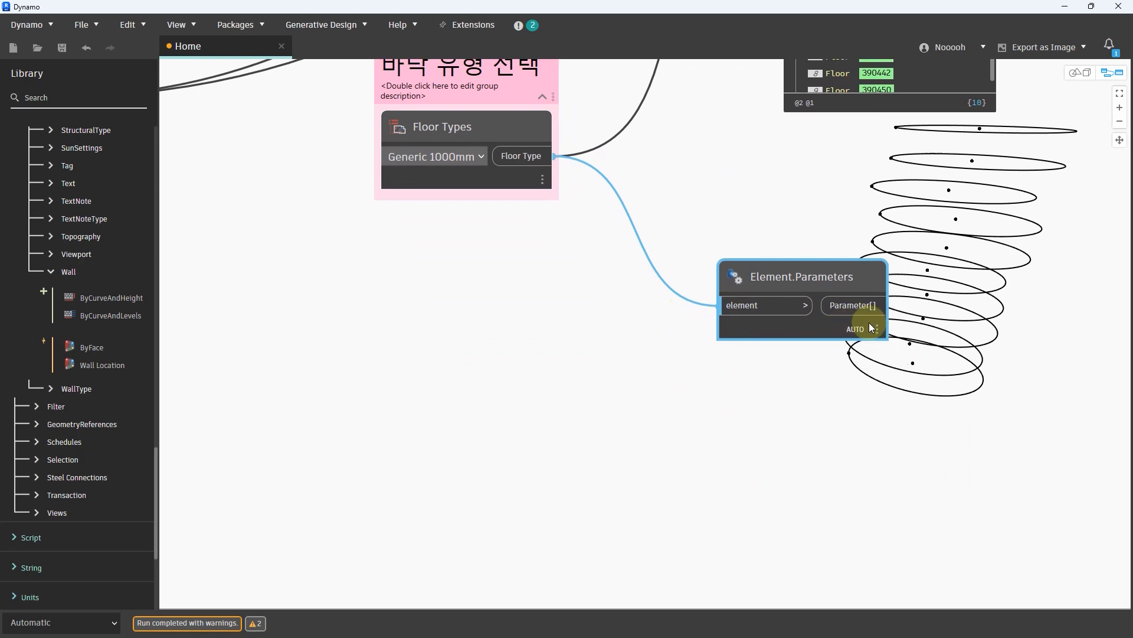
Step: Examine the Element.Parameters output list for the floor type's Default Thickness parameter
mouse_move(872, 354)
scroll(944, 400, up, 1)
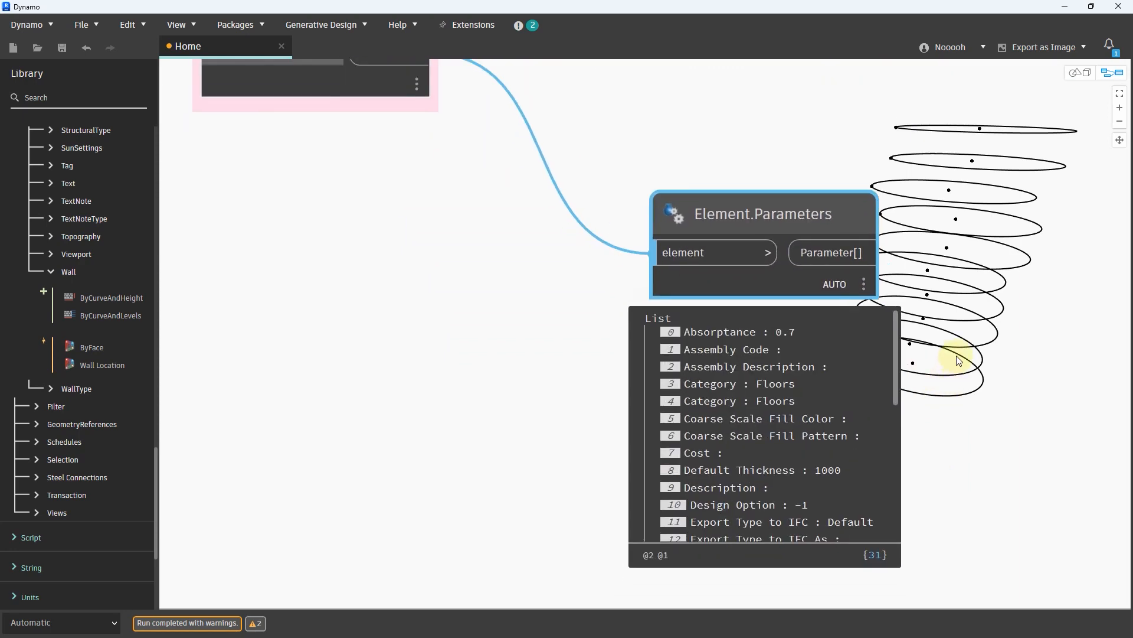
scroll(852, 345, down, 4)
scroll(853, 346, down, 2)
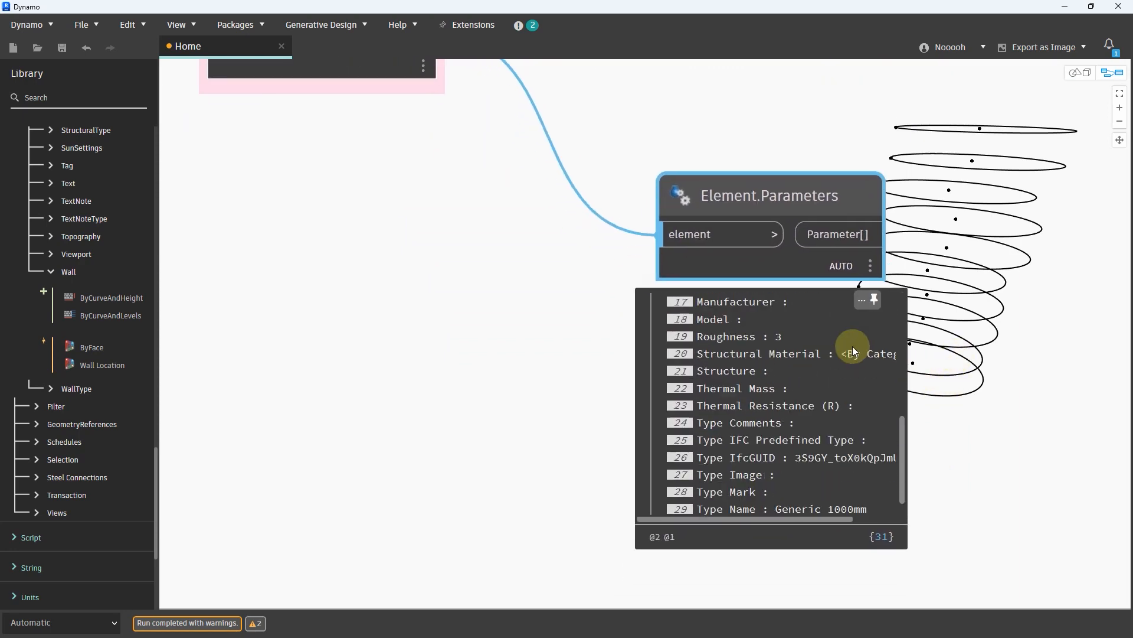
scroll(855, 351, up, 5)
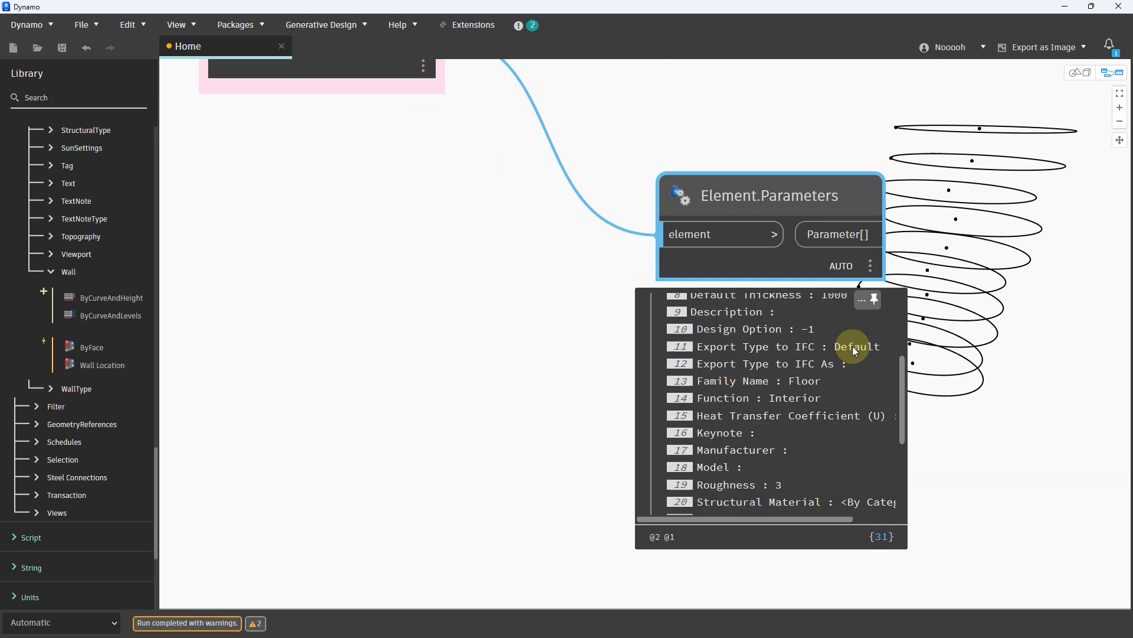
scroll(852, 348, up, 1)
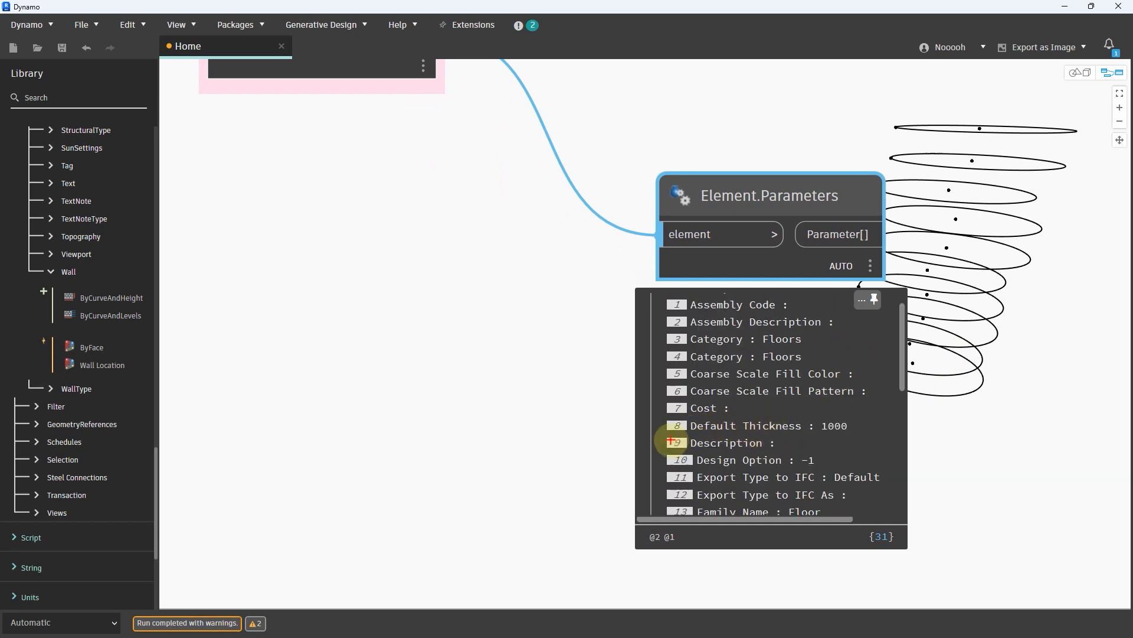
drag(660, 438, 774, 431)
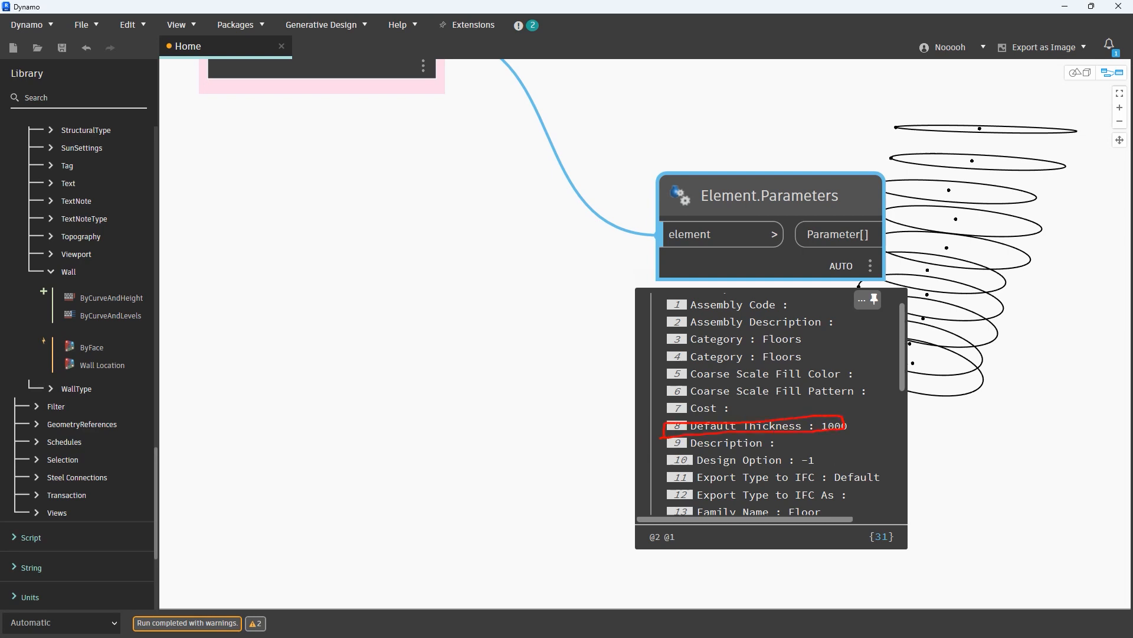
drag(665, 437, 687, 443)
mouse_move(843, 432)
mouse_down()
mouse_move(826, 408)
mouse_move(841, 433)
mouse_up()
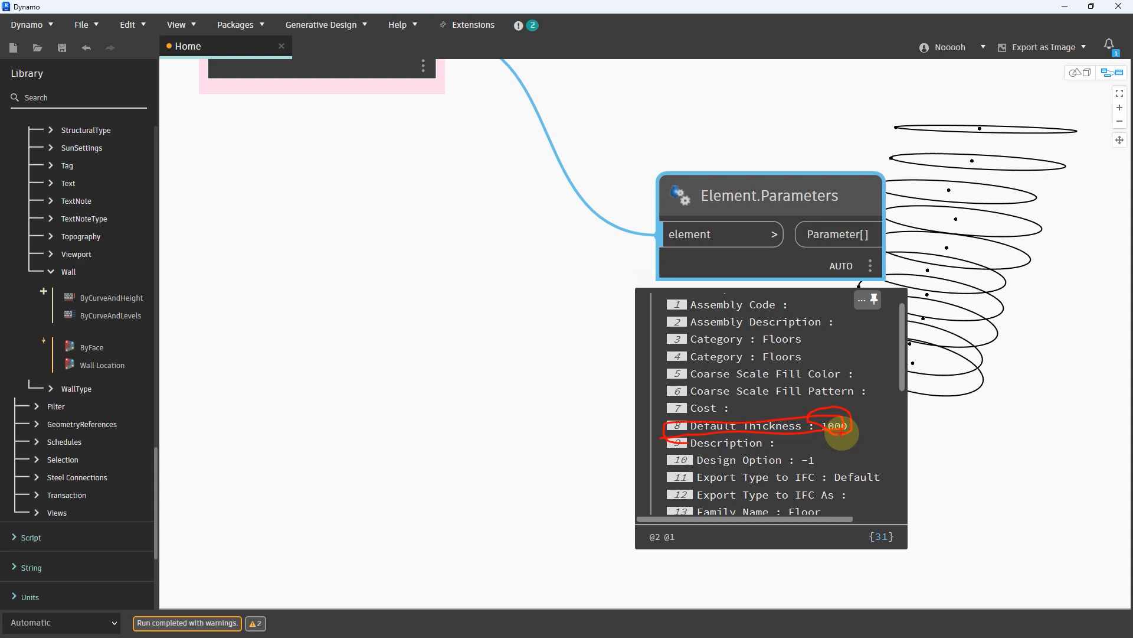
scroll(834, 401, down, 4)
Step: Move the Element.Parameters node up and farther away from the Floor Types group to free space between them
scroll(949, 319, down, 1)
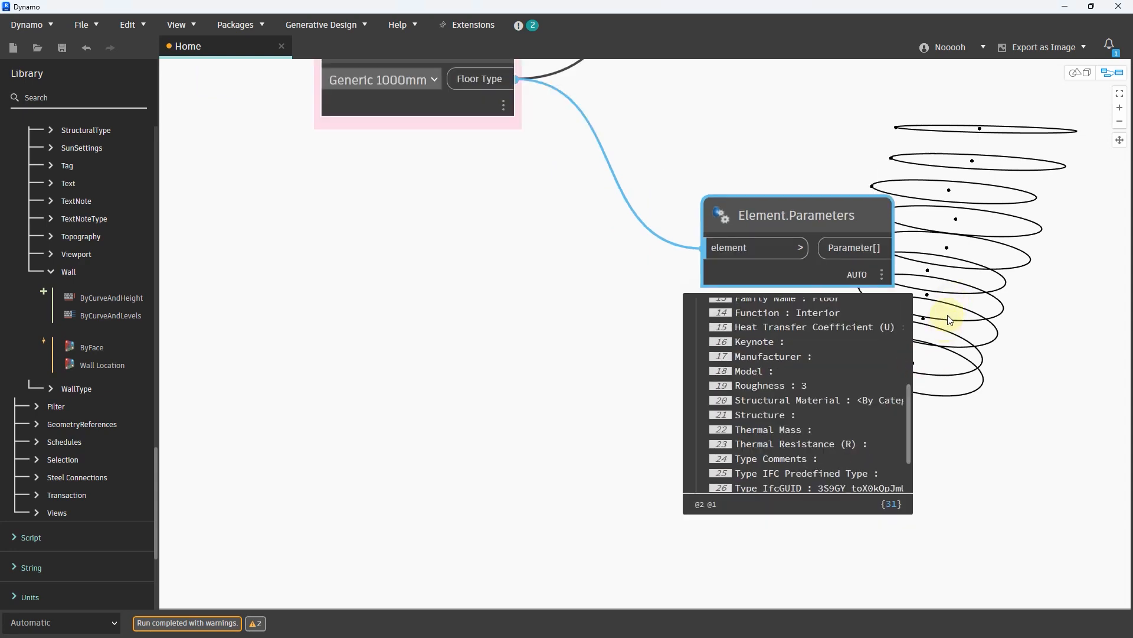
middle_drag(949, 319, 946, 384)
drag(937, 336, 987, 225)
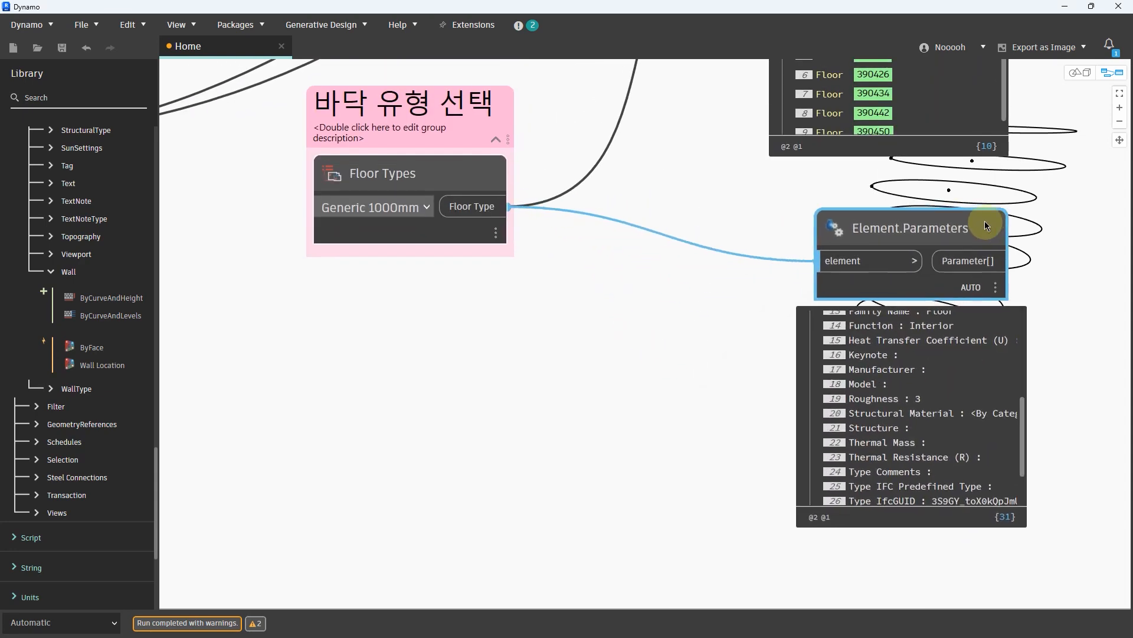
Step: Switch to Revit, check Default Thickness in the top floor's type properties, close them and return to Dynamo
click(1065, 7)
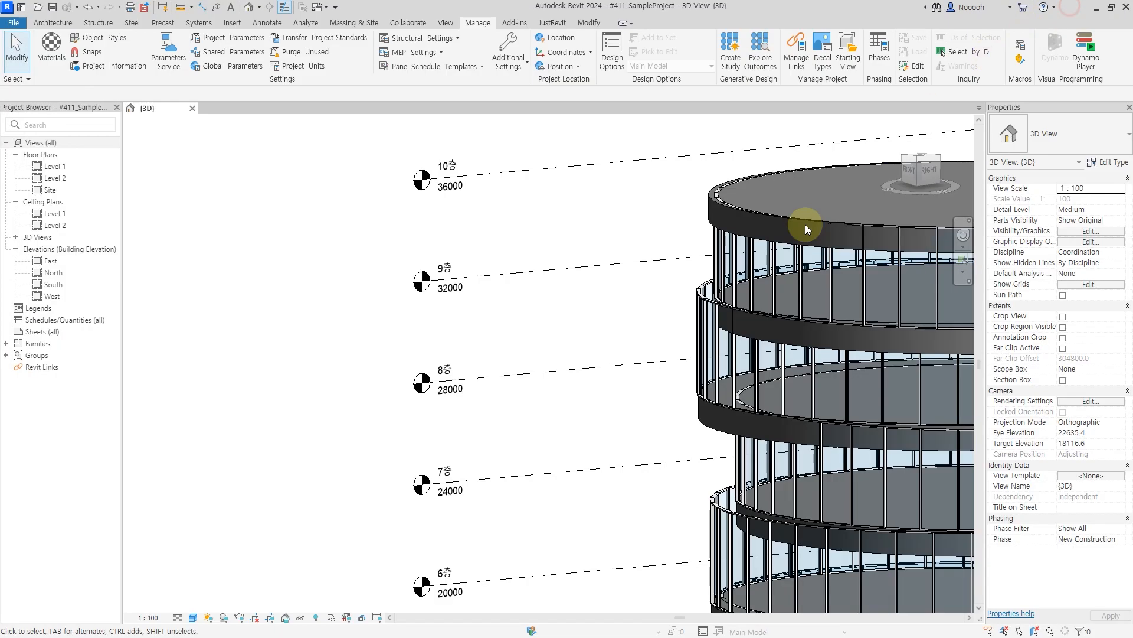
click(707, 214)
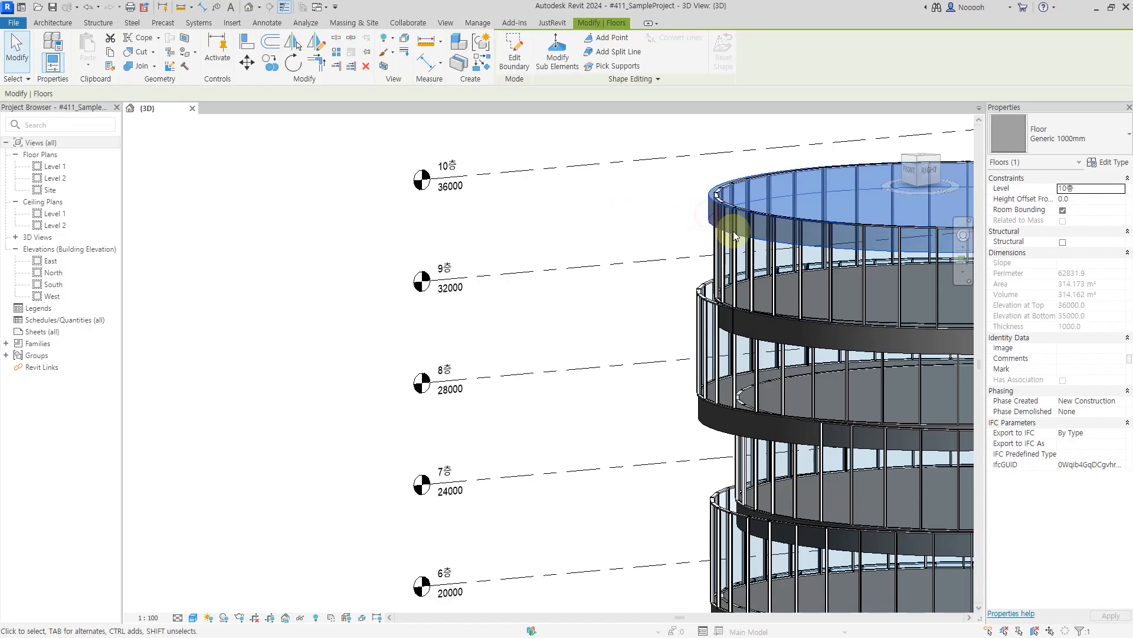
click(1107, 161)
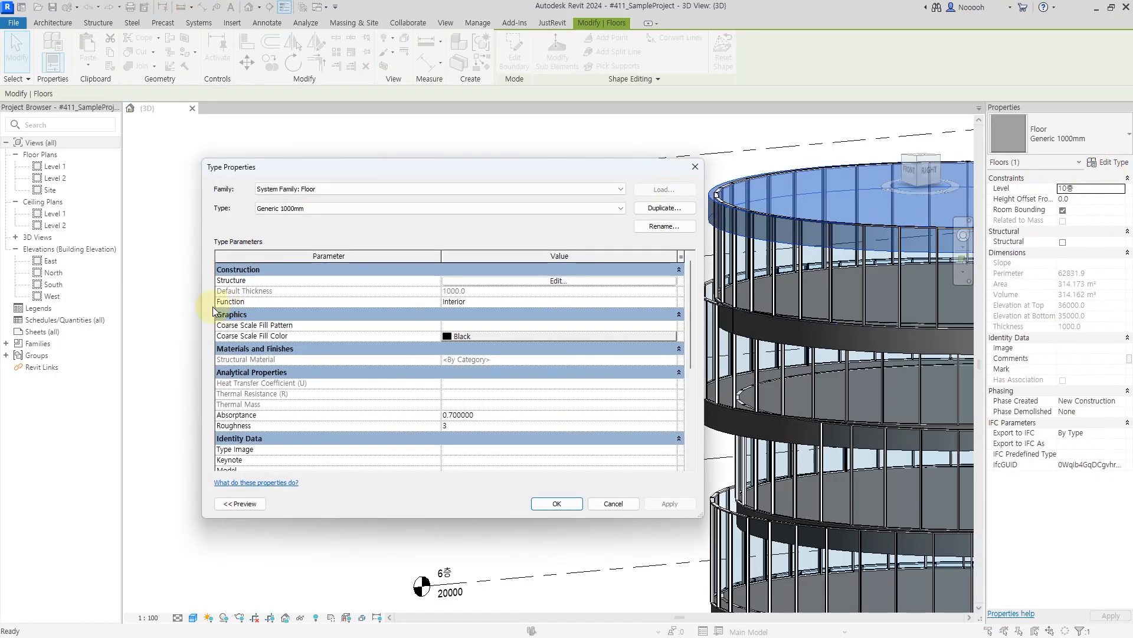
mouse_move(205, 299)
mouse_down()
mouse_move(498, 300)
mouse_move(443, 281)
mouse_move(206, 294)
mouse_up()
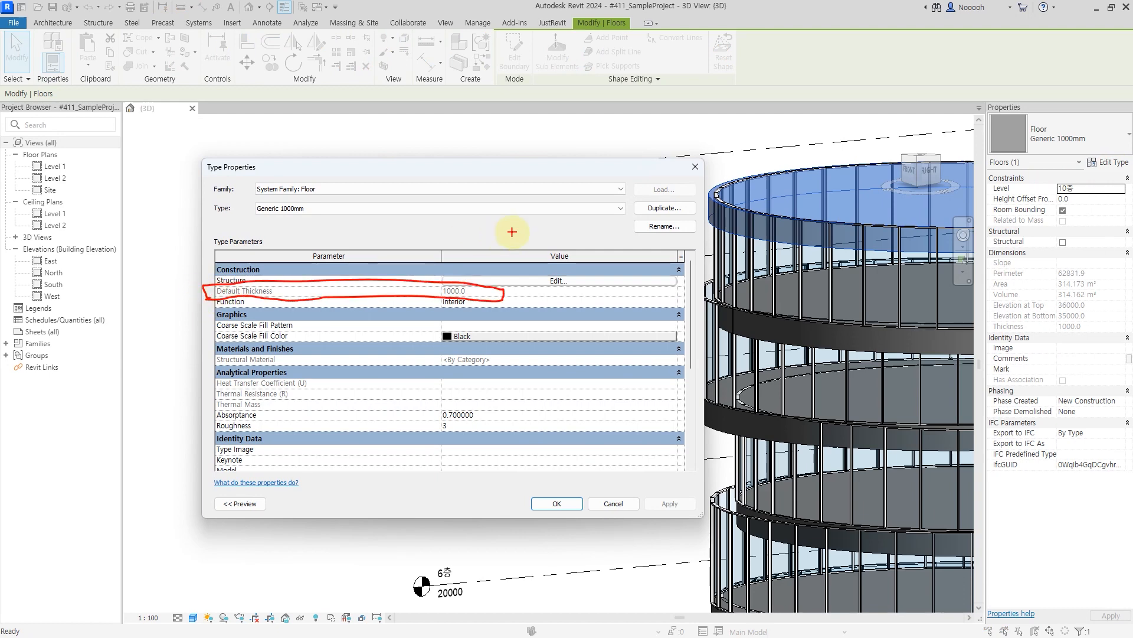
key(Escape)
click(696, 167)
click(583, 157)
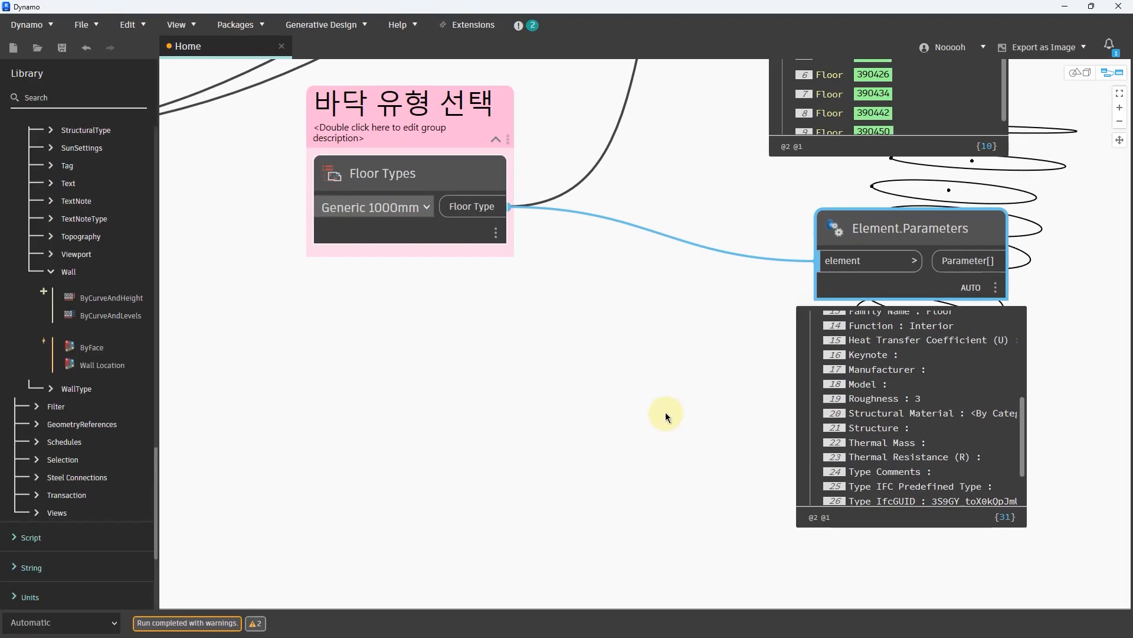
Step: Add an Element.GetParameterValueByName node and connect the Floor Type output to its element input
right_click(476, 362)
text(elemen)
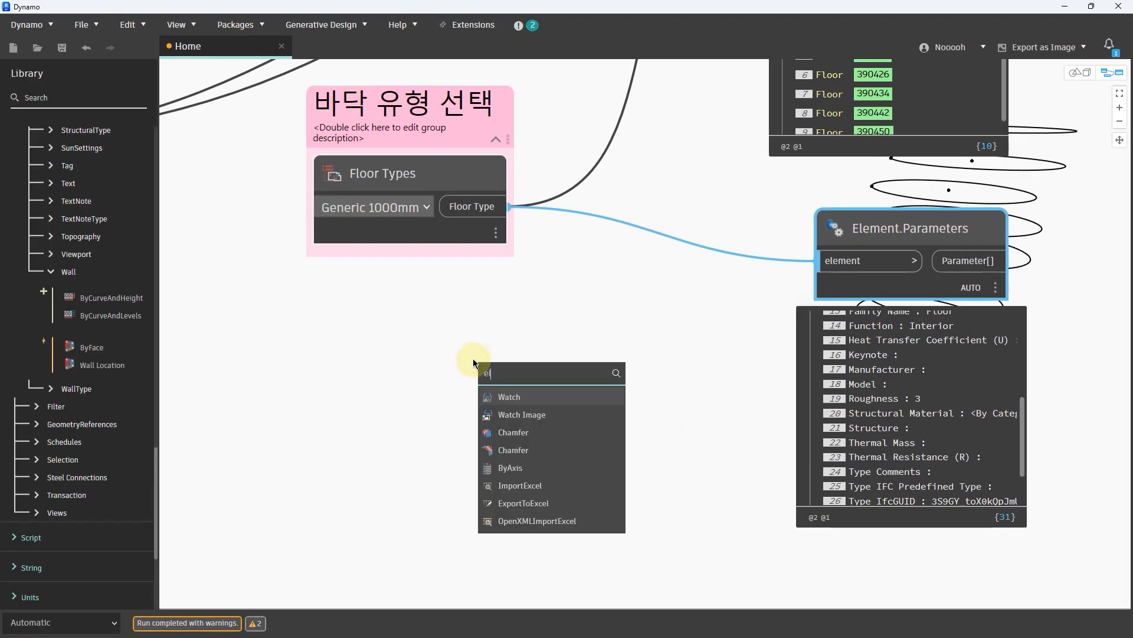
right_click(514, 341)
text(getpara)
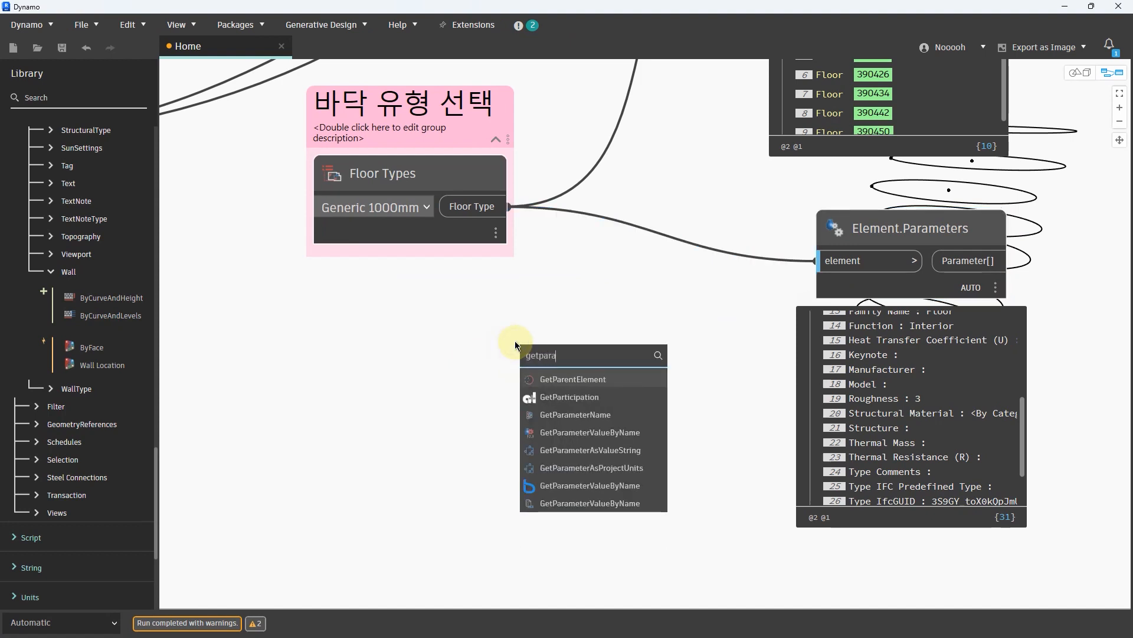
click(591, 431)
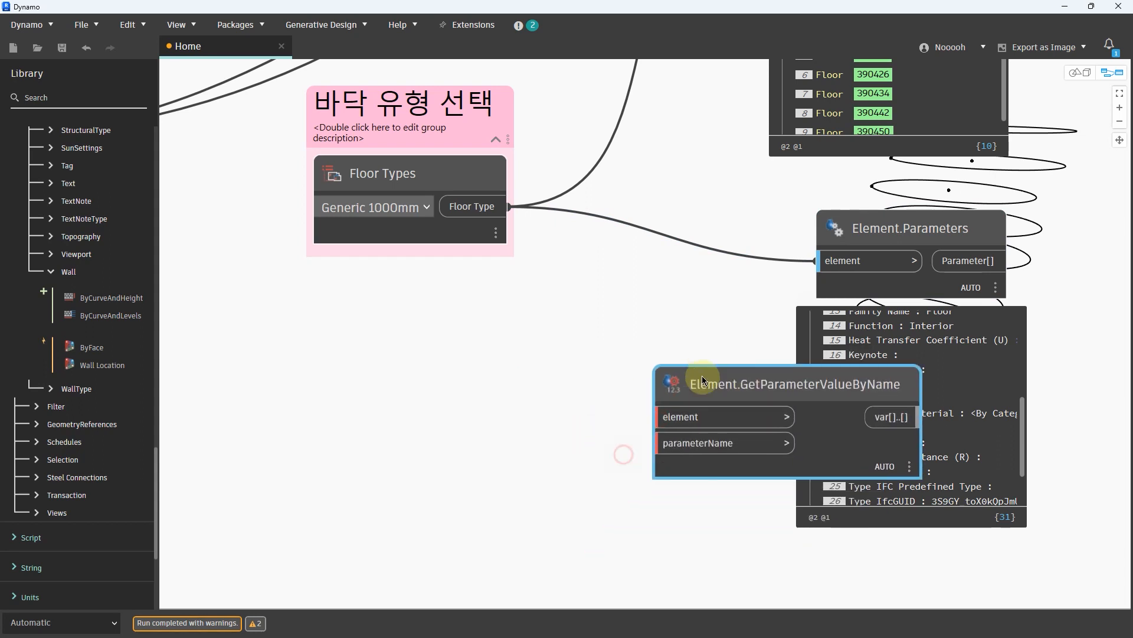
drag(509, 206, 672, 408)
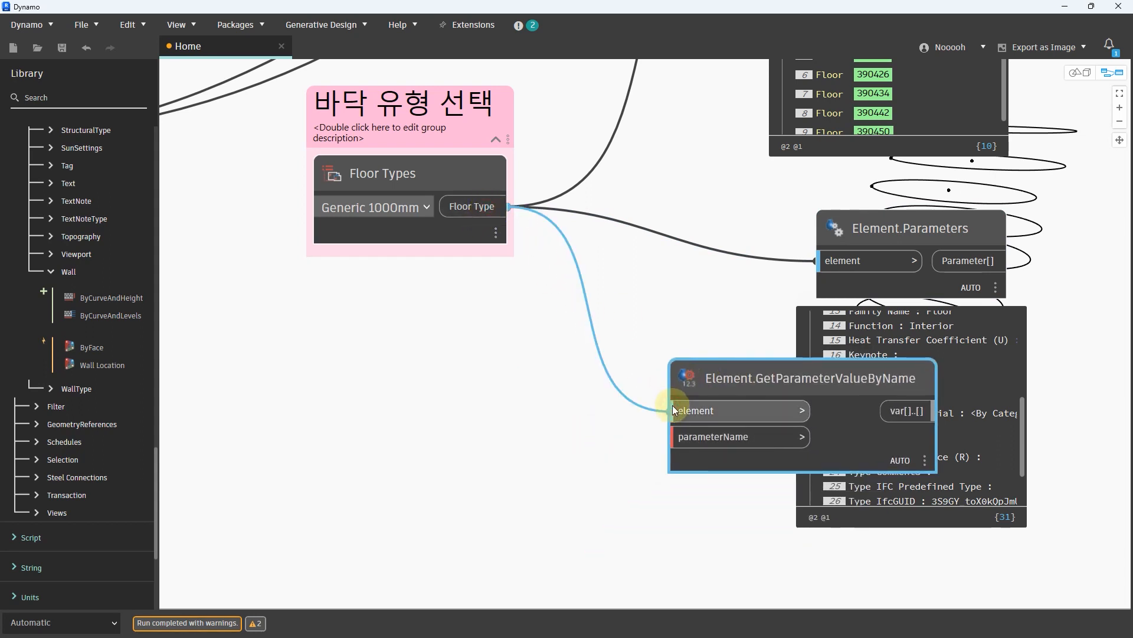
Step: Add a Code Block containing "Default Thickness"; and connect it to the parameterName input of Element.GetParameterValueByName
click(505, 423)
double_click(504, 423)
text("Default)
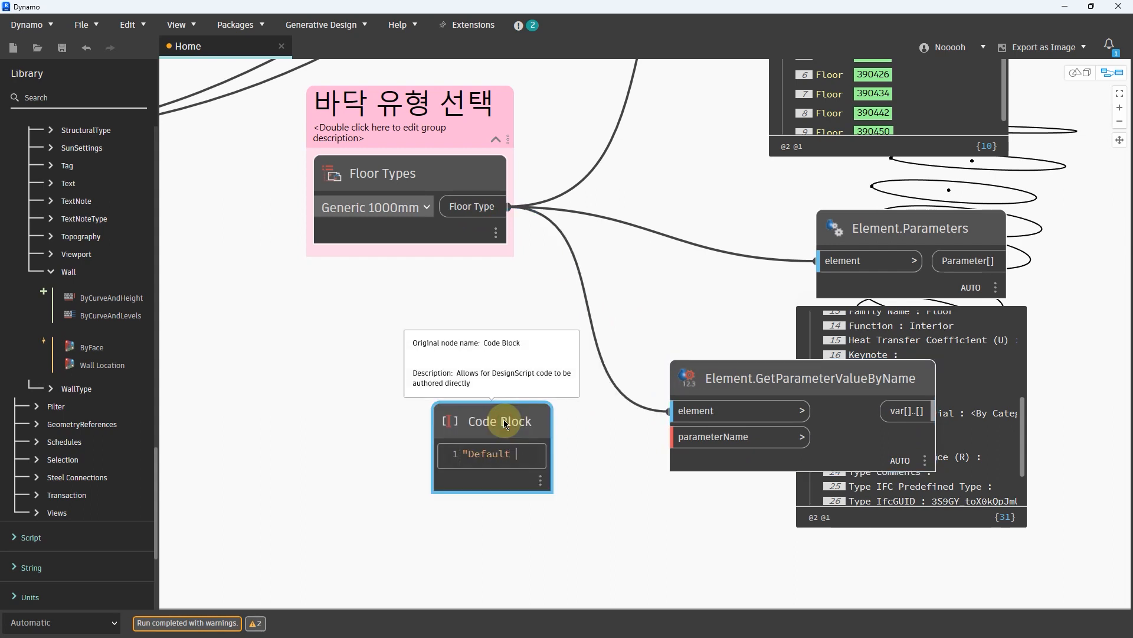
text( Thickness)
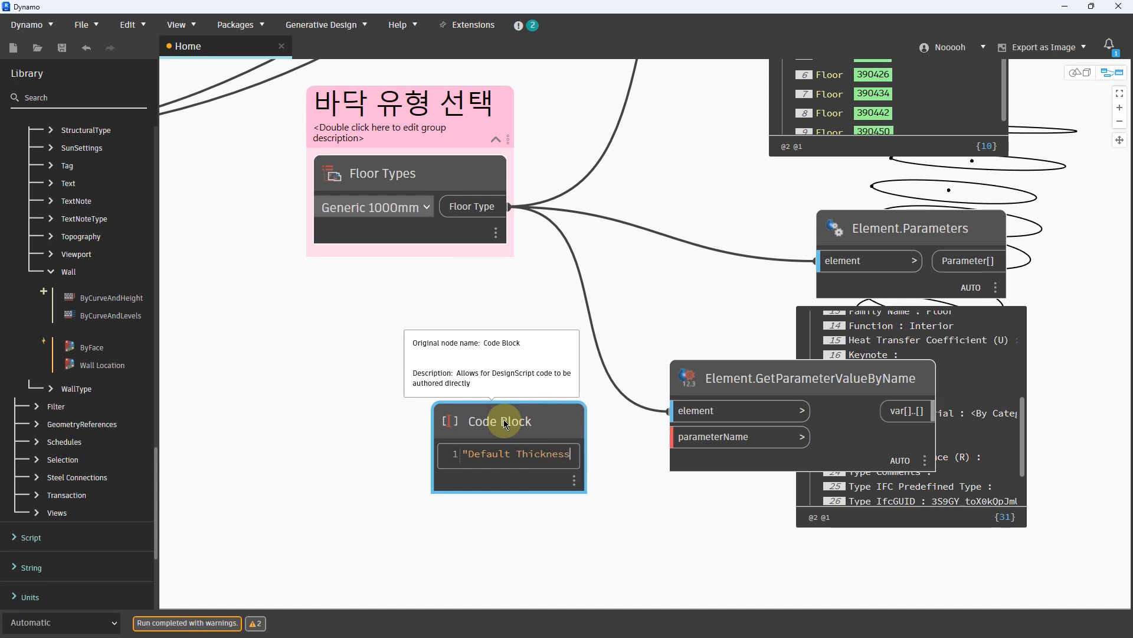
text(";)
click(651, 507)
drag(608, 455, 801, 440)
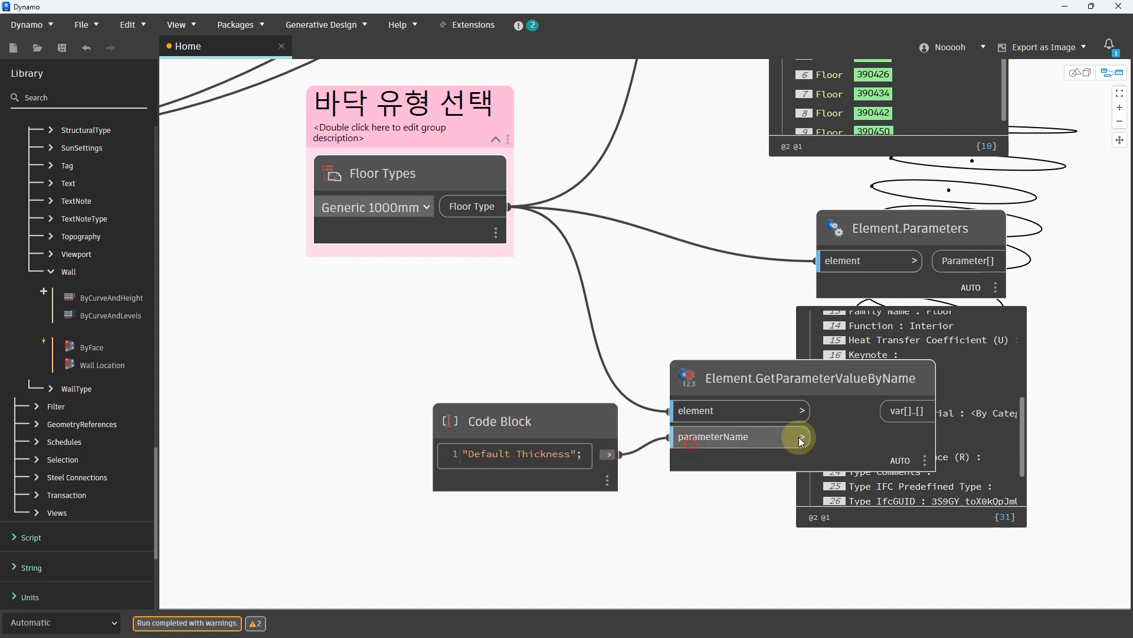
Step: Pin the output preview of Element.GetParameterValueByName and delete the Element.Parameters node
click(927, 463)
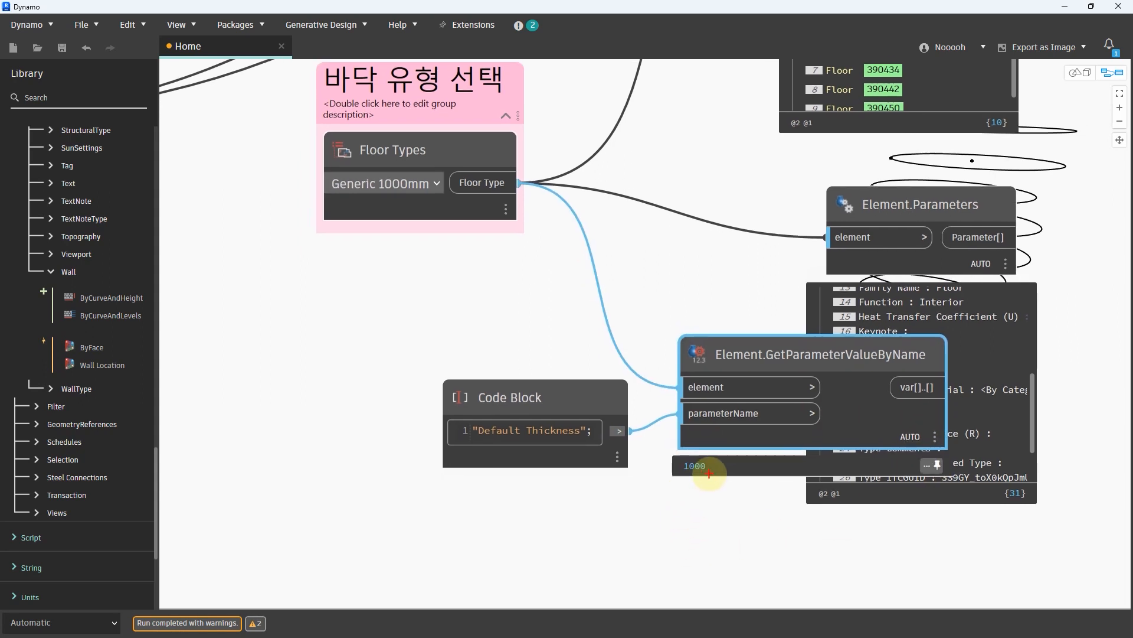
mouse_move(709, 473)
mouse_down()
mouse_move(688, 490)
mouse_move(712, 496)
mouse_up()
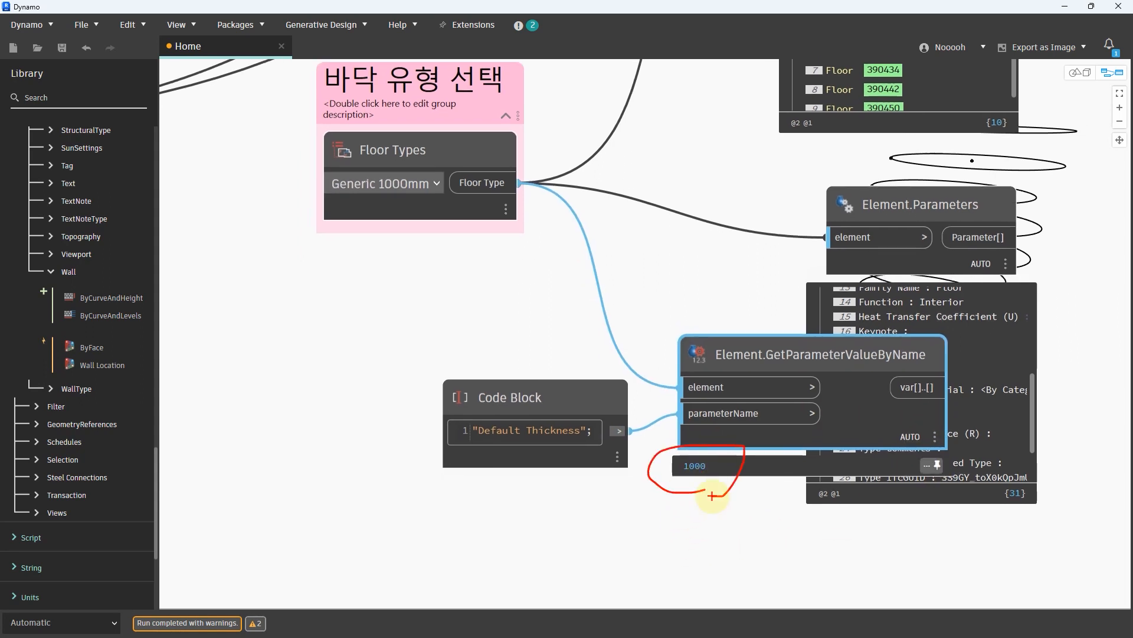
key(Escape)
click(958, 207)
key(Delete)
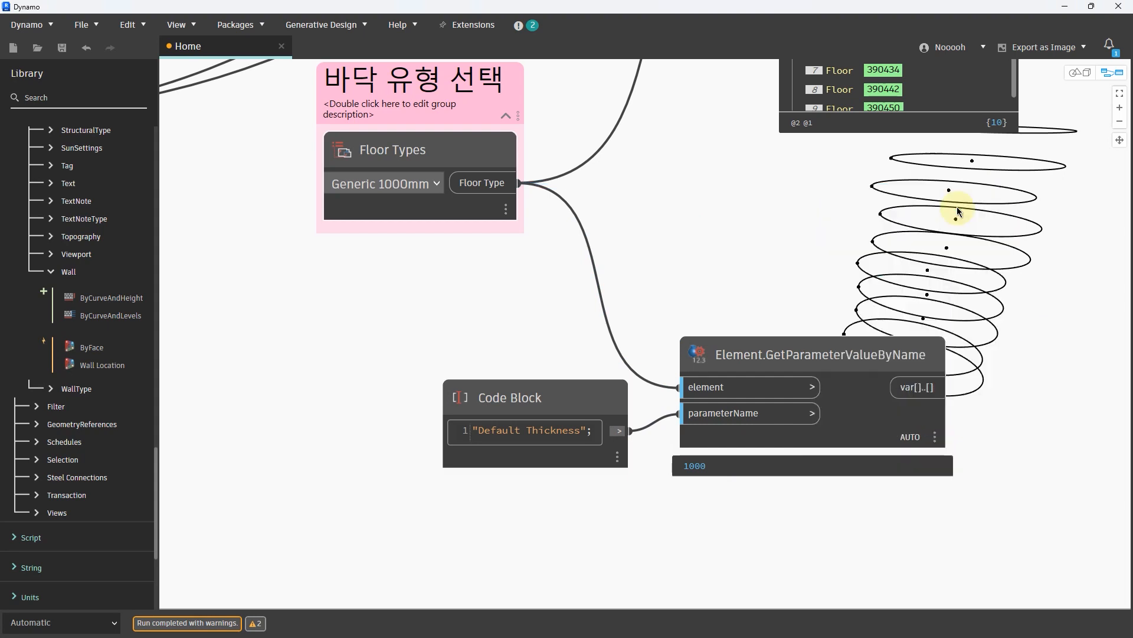
Step: Add a Code Block with the expression 층고-슬래브두께; beyond the Element.GetParameterValueByName node
scroll(645, 322, down, 3)
middle_drag(787, 317, 560, 314)
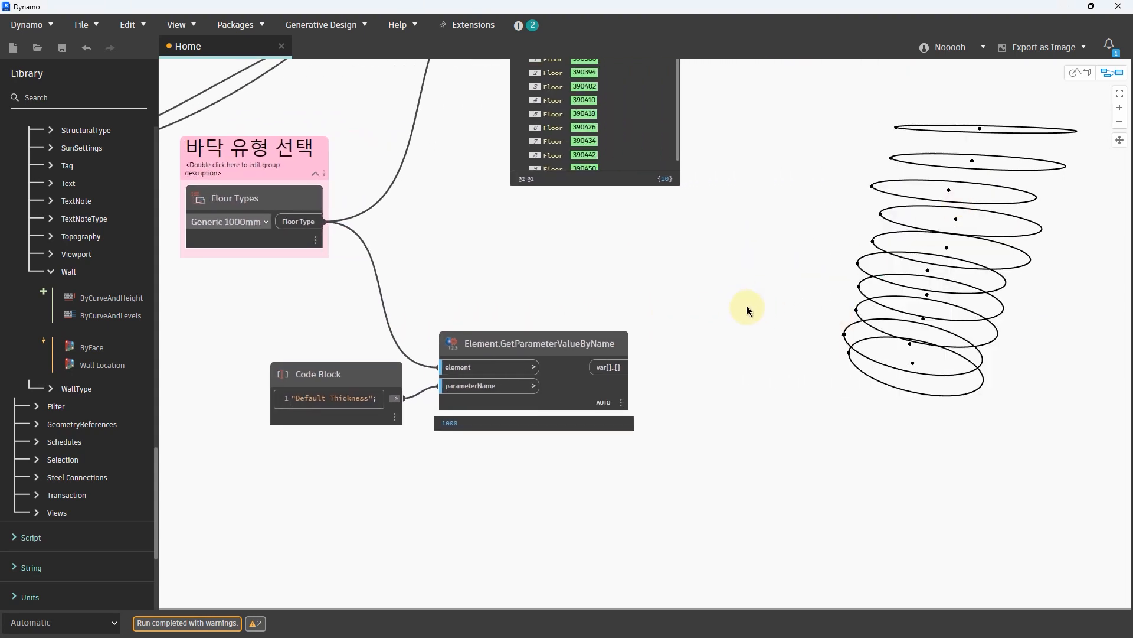
double_click(756, 305)
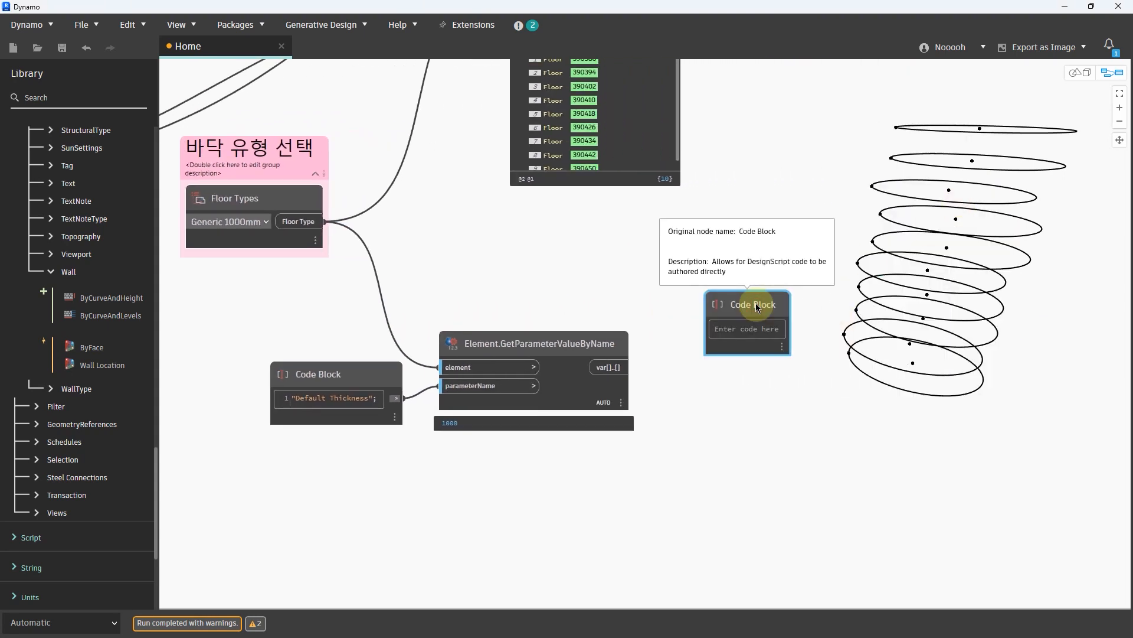
text(층고-슬래브두께;)
click(827, 438)
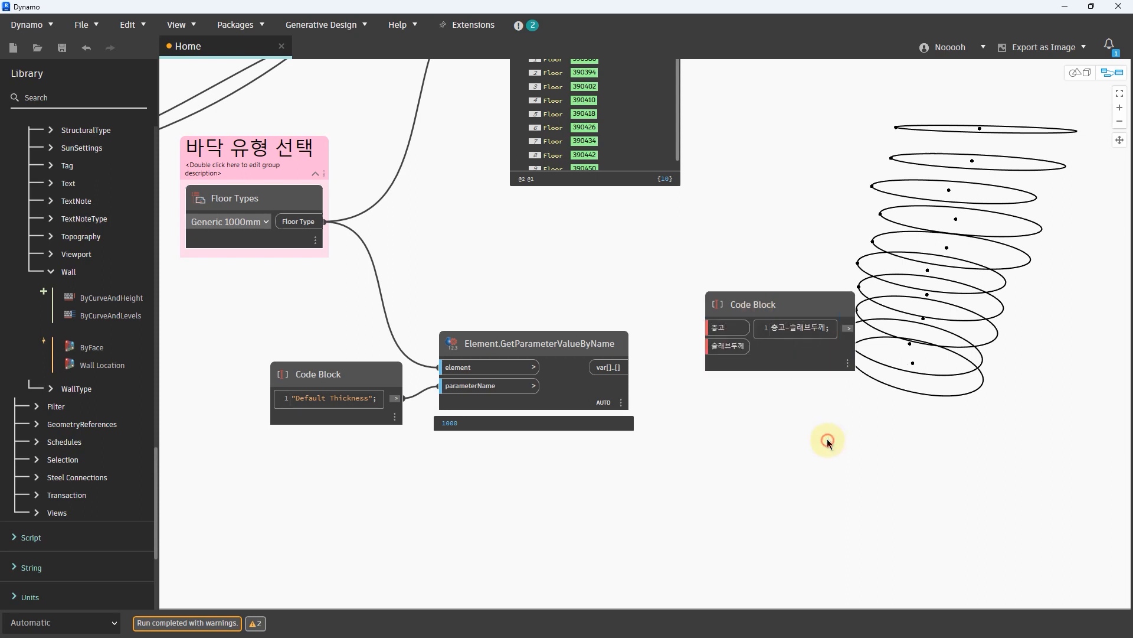
Step: Reposition the 층고-슬래브두께 Code Block and connect the Element.GetParameterValueByName output to its 슬래브두께 input
scroll(579, 301, up, 3)
drag(763, 309, 790, 238)
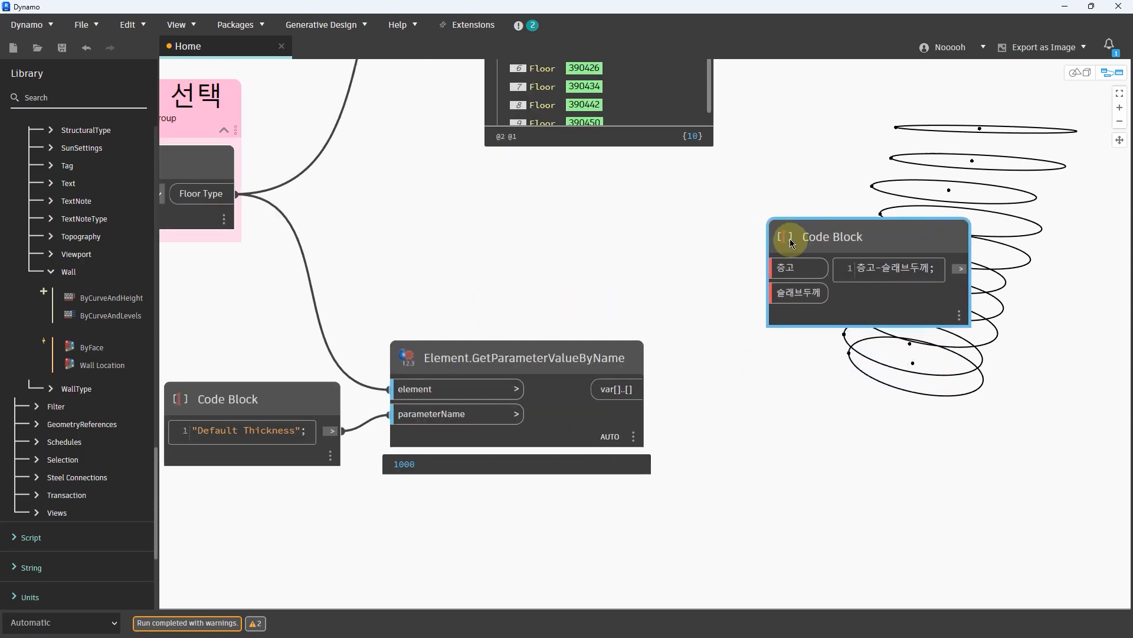
drag(622, 388, 781, 289)
Step: Connect the 4000 Code Block of the 층고 입력 group to the 층고 input and pin the subtraction Code Block's output preview
scroll(1008, 430, down, 5)
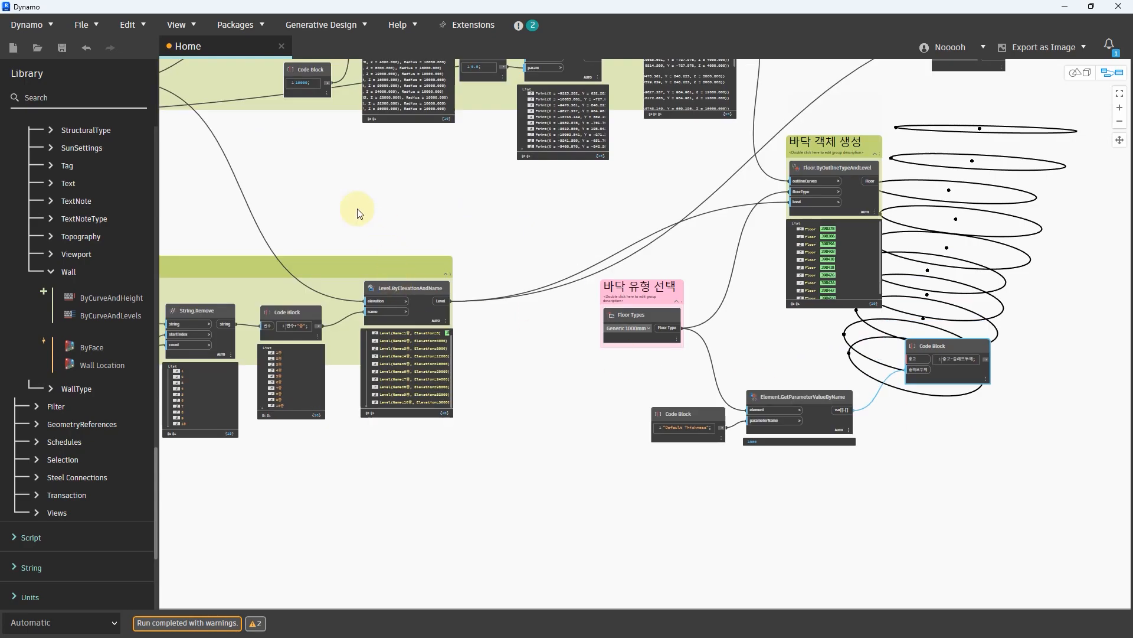
middle_drag(356, 212, 794, 238)
scroll(498, 158, up, 5)
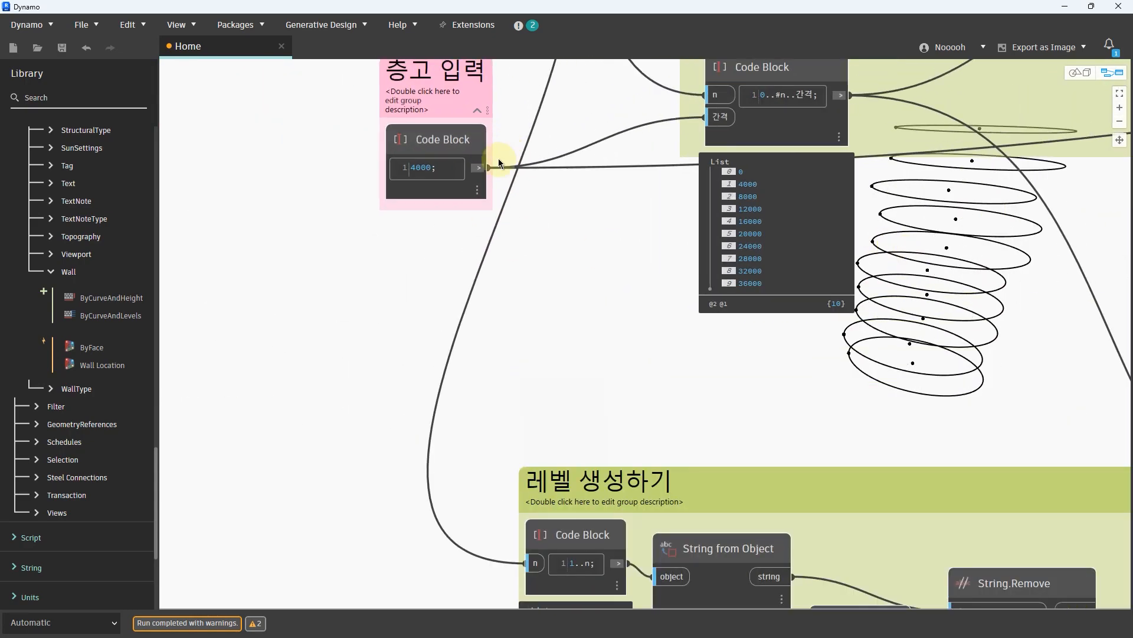
click(483, 168)
middle_drag(923, 320, 114, 220)
middle_drag(858, 342, 195, 250)
middle_drag(861, 381, 480, 240)
scroll(756, 388, up, 3)
click(739, 319)
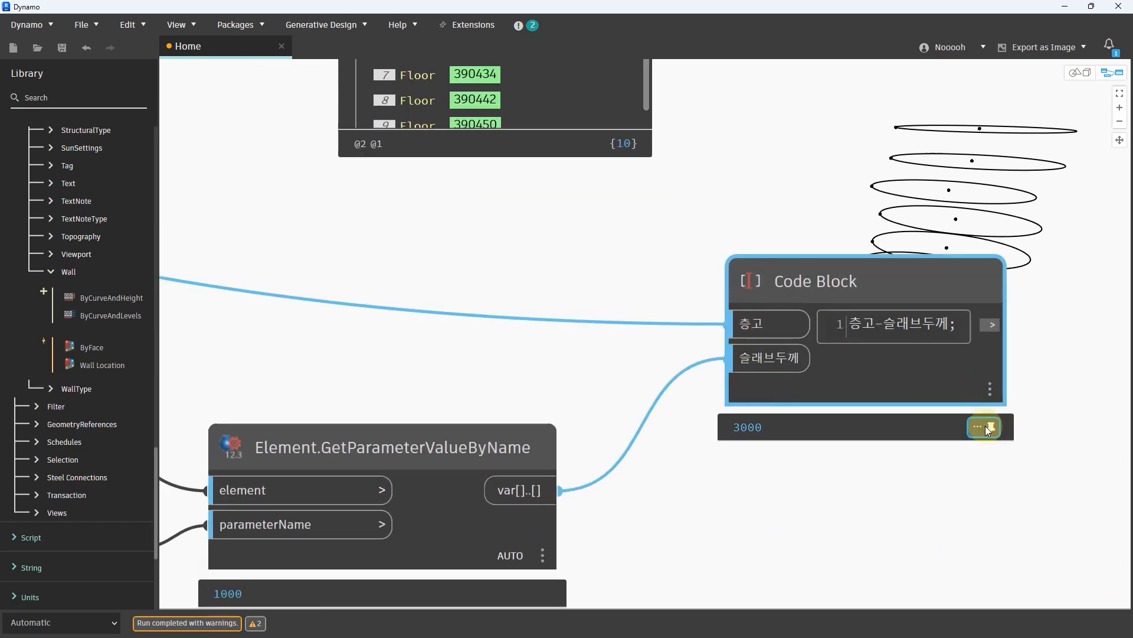
click(986, 427)
mouse_move(764, 450)
mouse_down()
mouse_move(711, 455)
mouse_move(759, 457)
mouse_up()
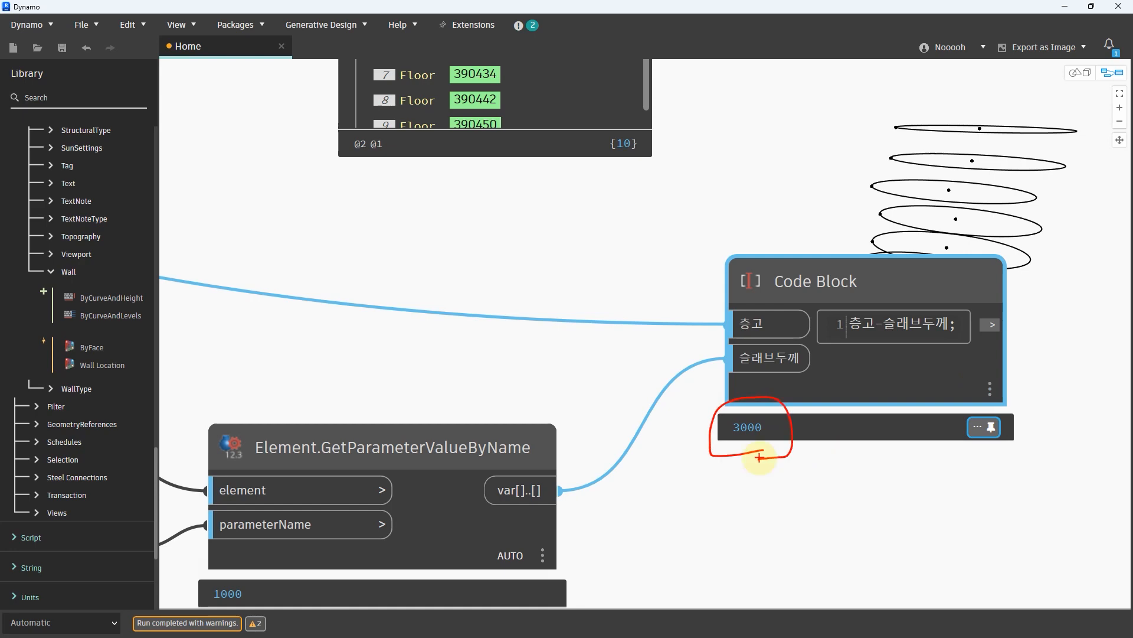
Step: Connect the 층고-슬래브두께 output to the height input of Wall.ByCurveAndHeight and move that node farther from Wall Types
scroll(755, 459, down, 5)
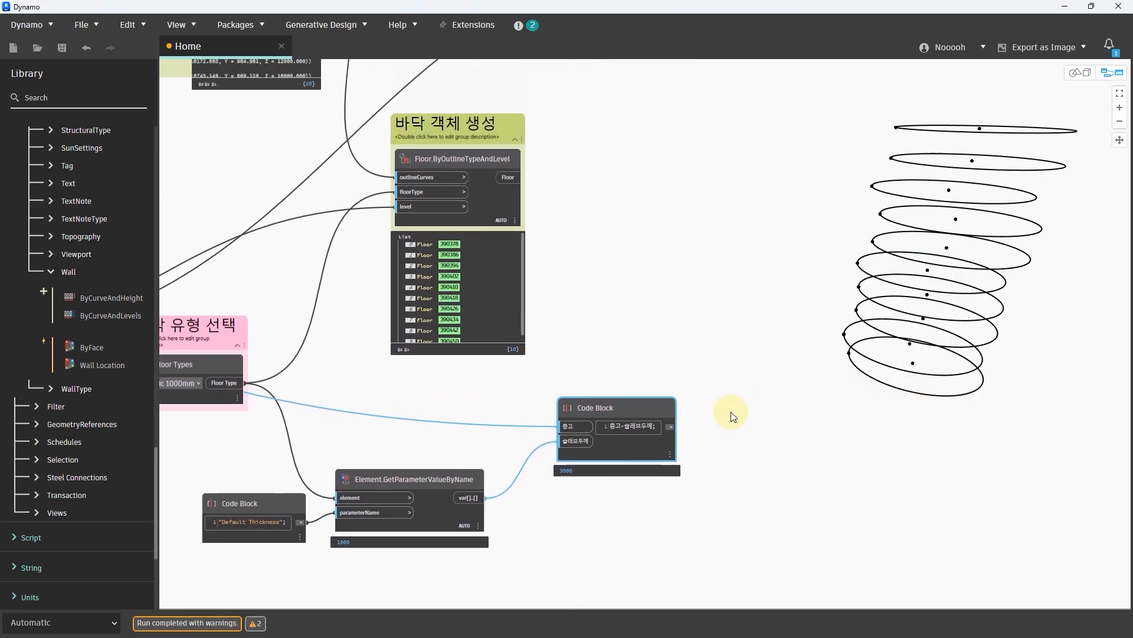
click(670, 430)
middle_drag(890, 233, 657, 395)
scroll(656, 395, down, 3)
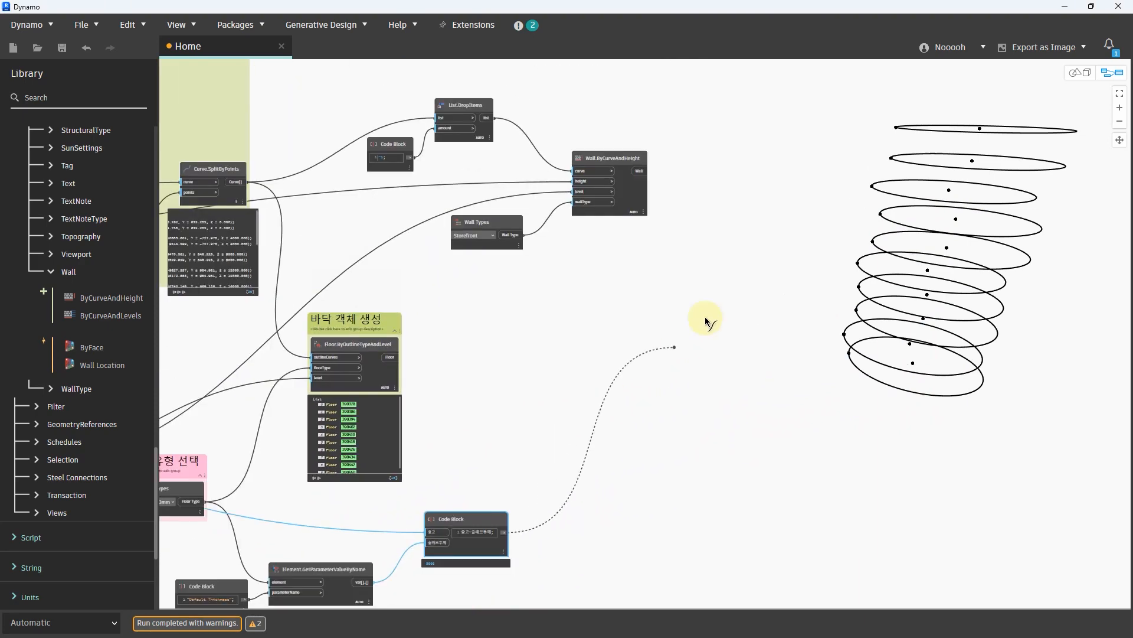
scroll(515, 200, up, 3)
scroll(516, 200, up, 3)
middle_drag(591, 283, 709, 314)
scroll(645, 201, up, 3)
scroll(645, 202, up, 2)
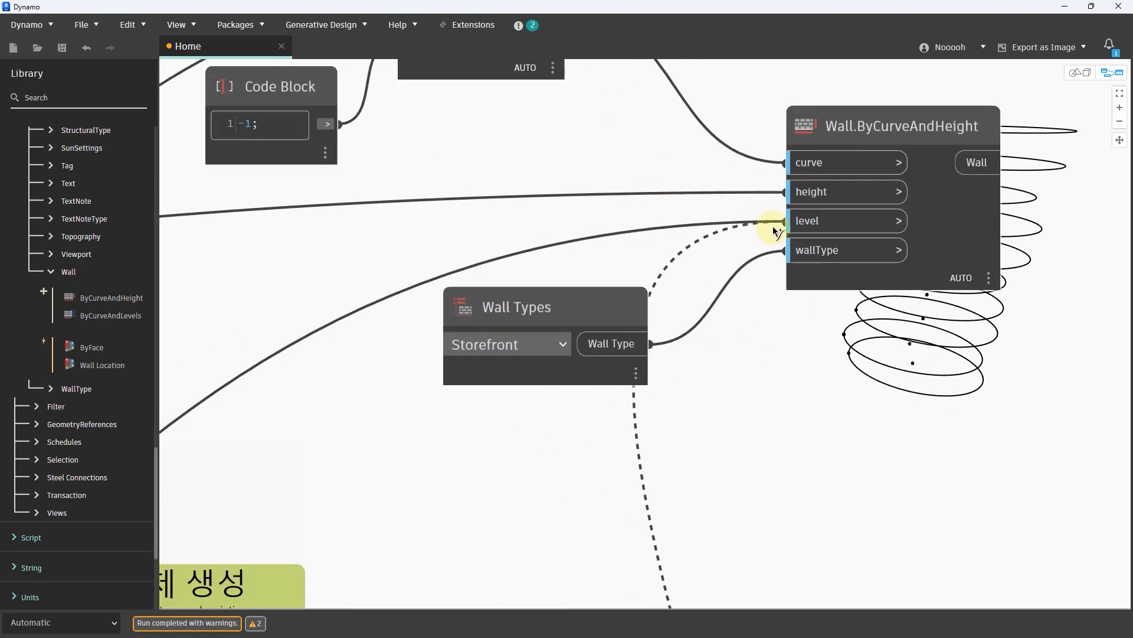
click(786, 191)
scroll(660, 205, down, 3)
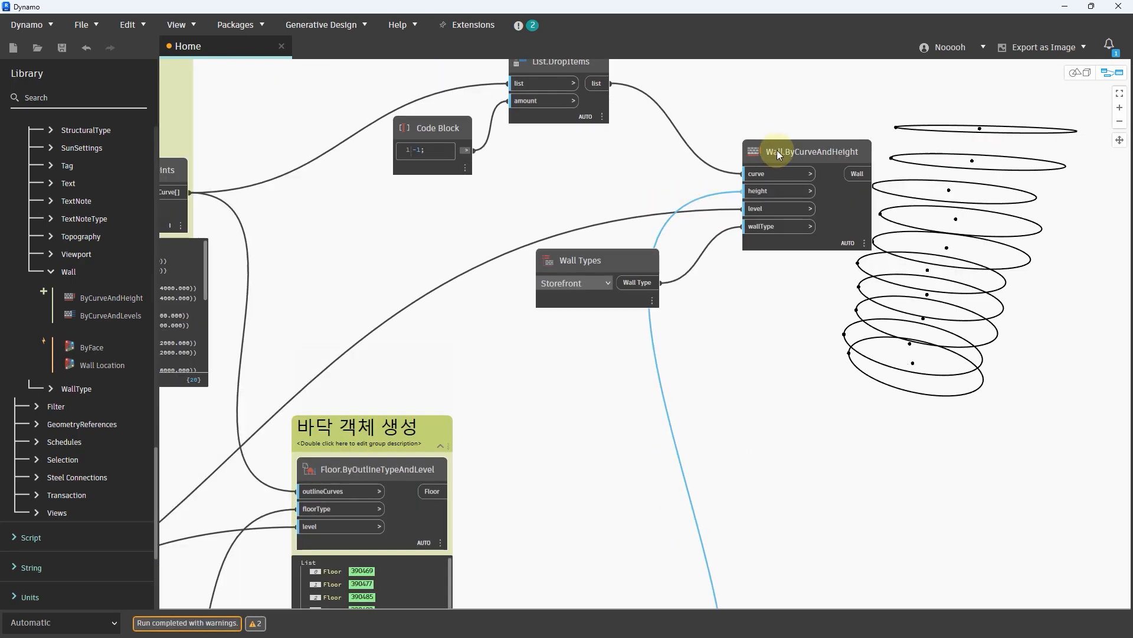
drag(780, 149, 849, 176)
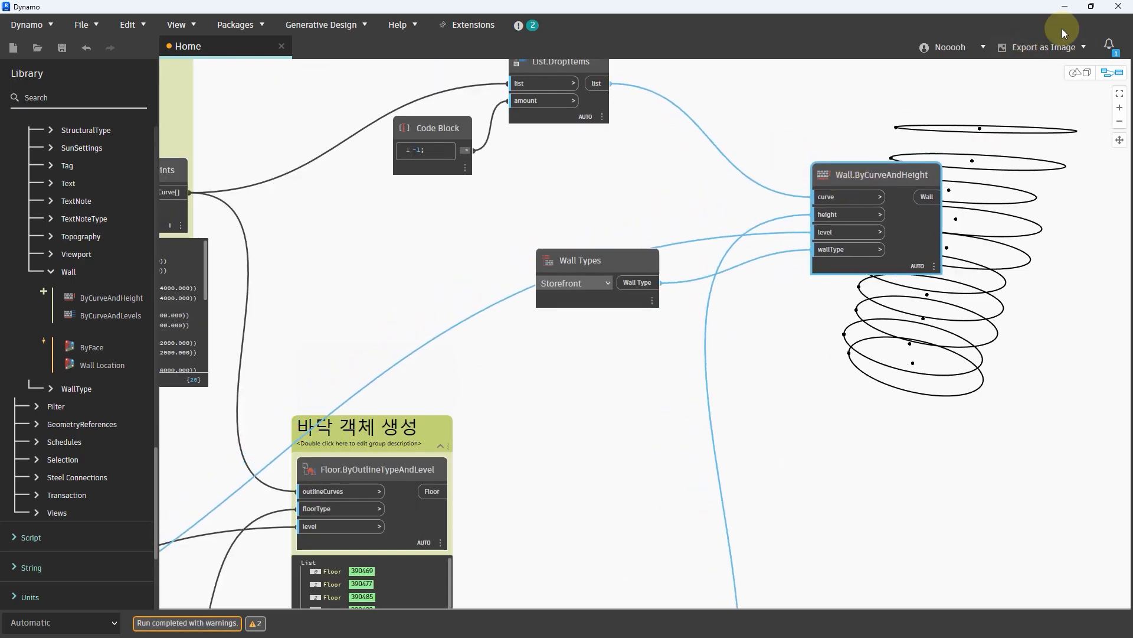
Step: Switch to Revit's 3D view, examine how the curtain walls fit between the floor slabs, and return to Dynamo
click(1091, 6)
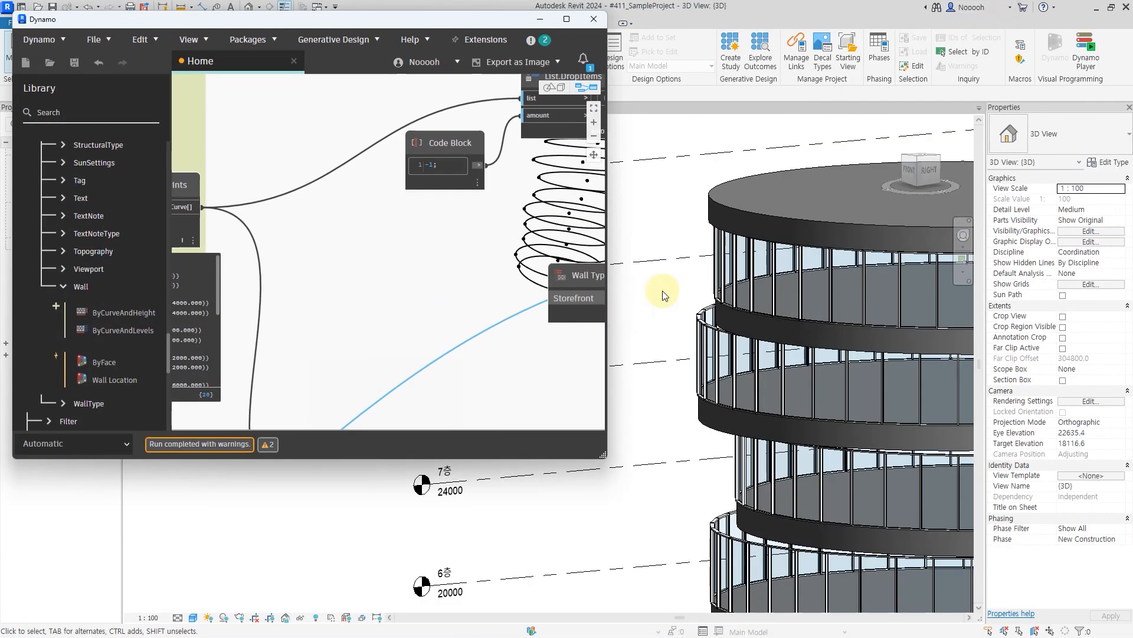
scroll(678, 271, up, 3)
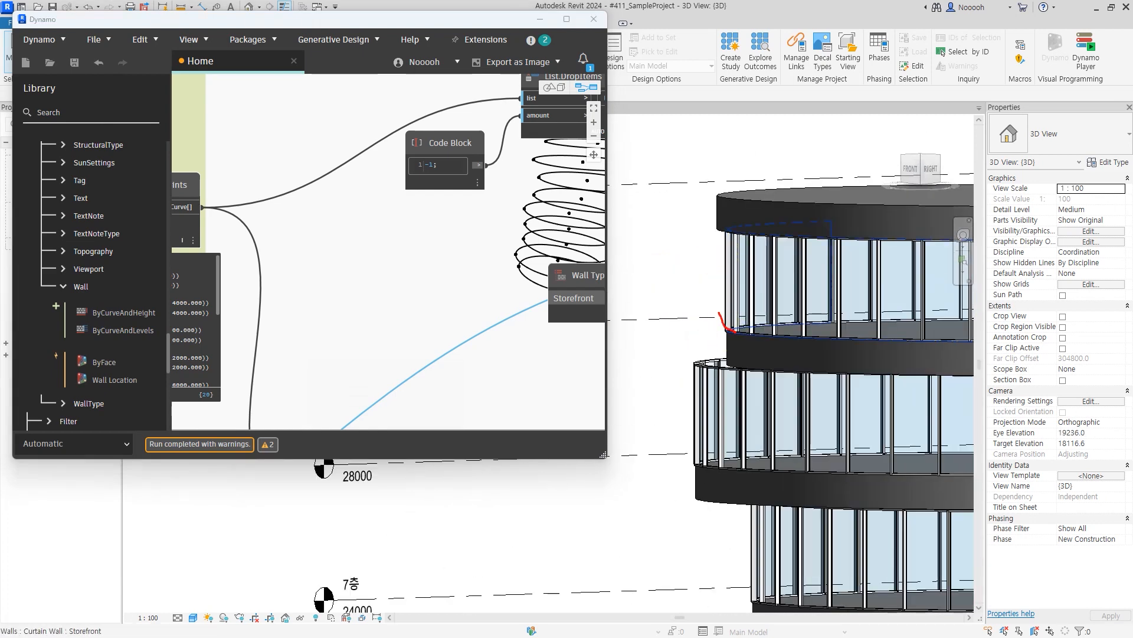
drag(731, 245, 750, 234)
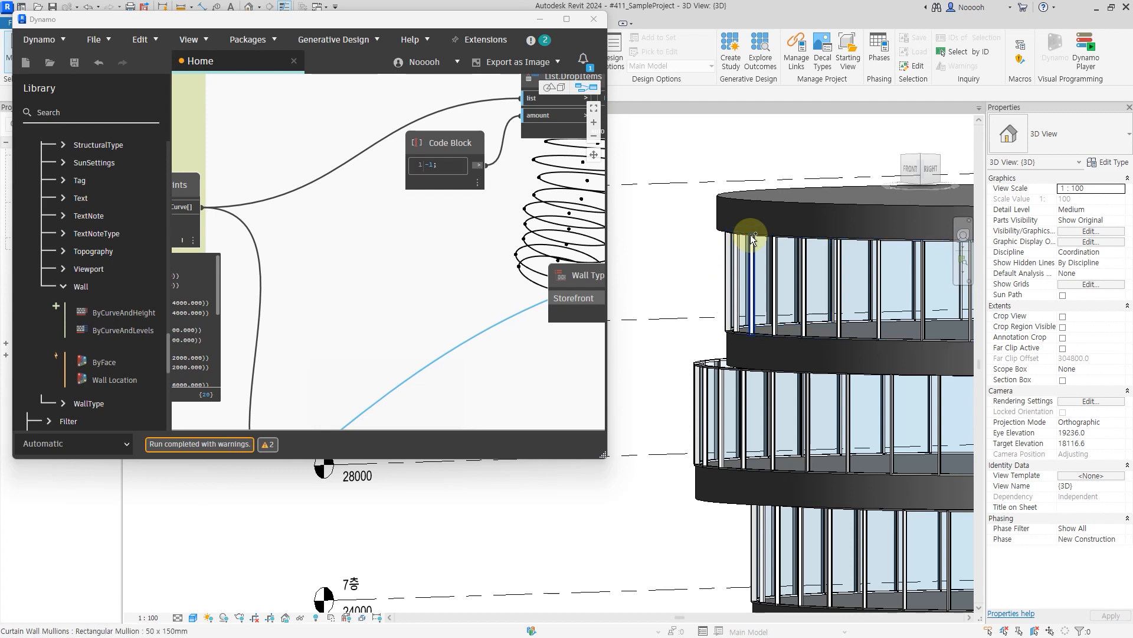
click(566, 18)
Step: Move the Element.GetParameterValueByName node and its "Default Thickness" Code Block closer to the 층고-슬래브두께 Code Block
scroll(770, 383, down, 3)
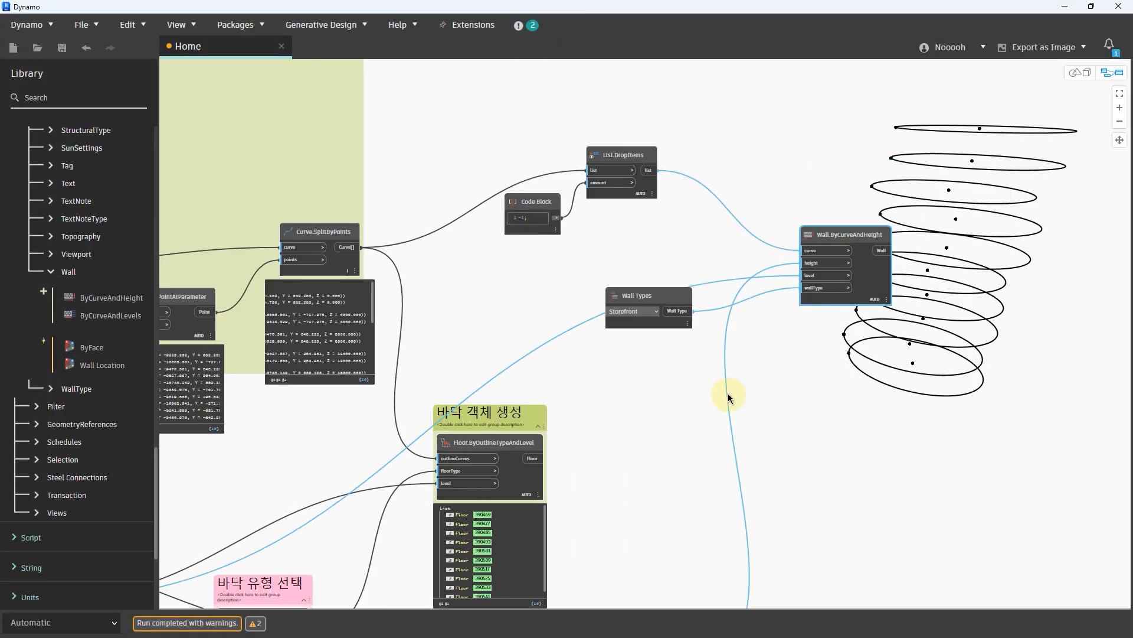
middle_drag(676, 417, 753, 196)
drag(320, 576, 815, 435)
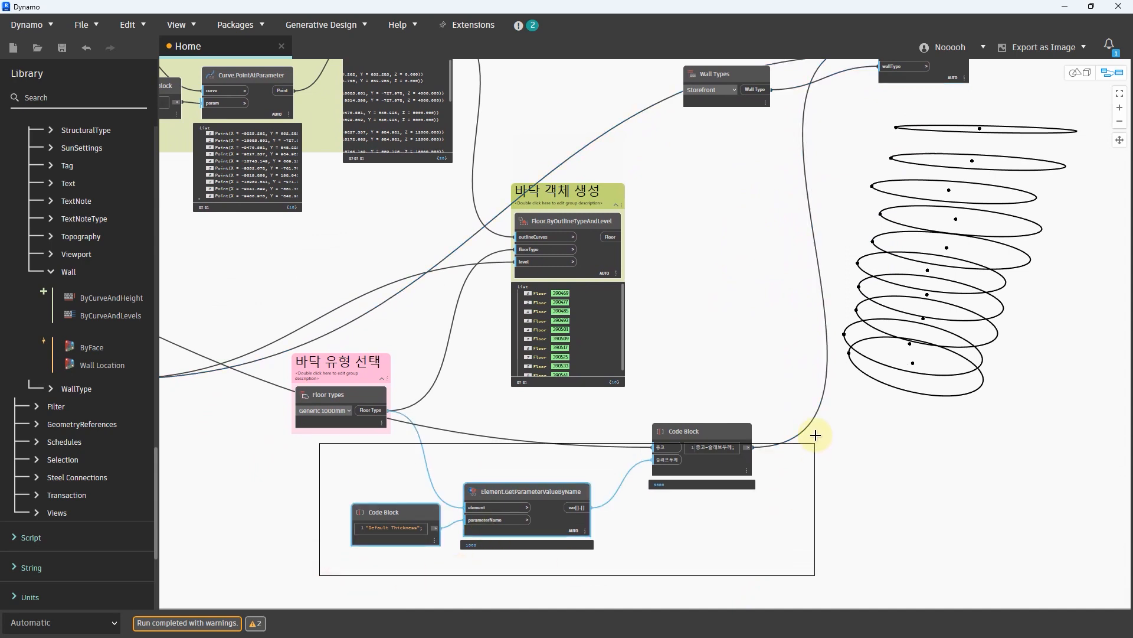
click(710, 539)
drag(575, 491, 610, 472)
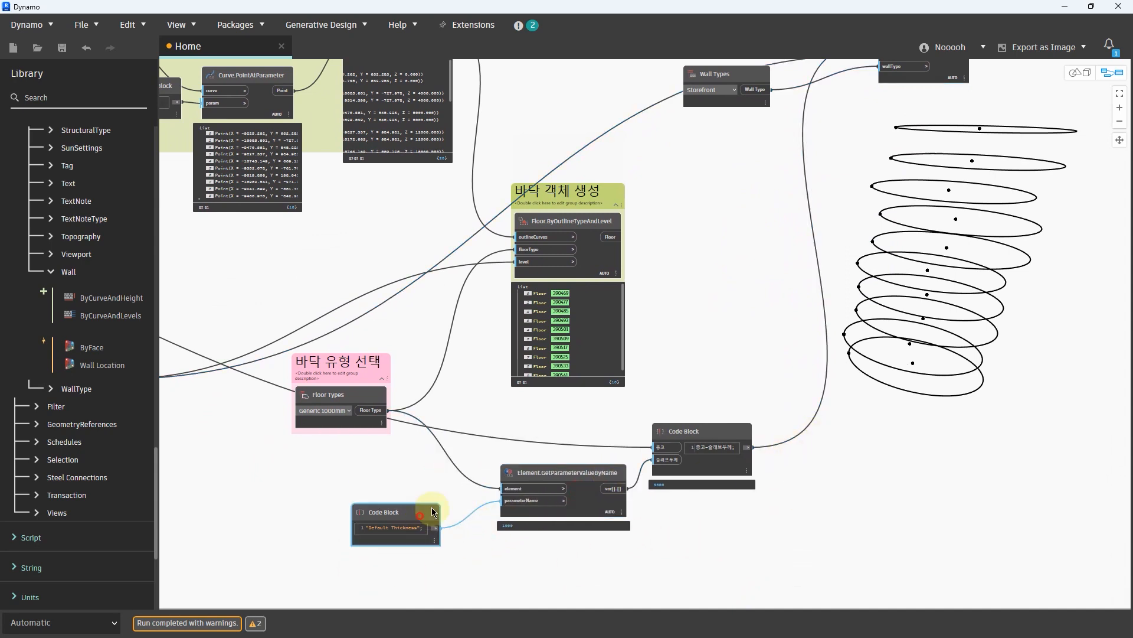
drag(431, 509, 471, 489)
click(432, 562)
Step: Move the "Default Thickness", Element.GetParameterValueByName and 층고-슬래브두께 nodes together up near the wall creation nodes
drag(376, 555, 784, 435)
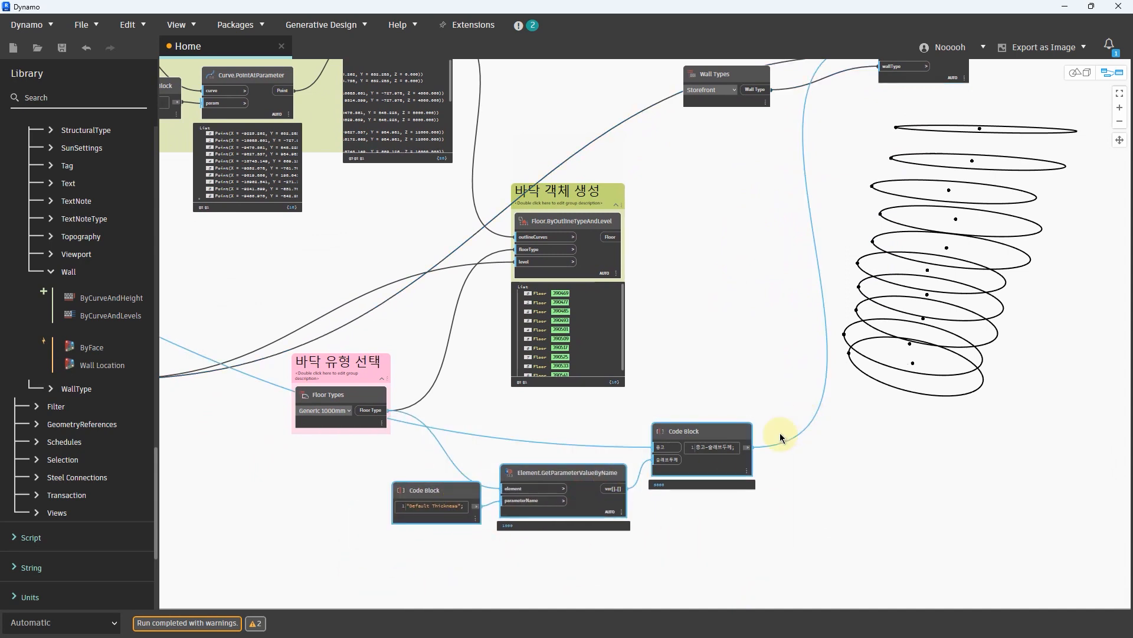
scroll(480, 576, down, 3)
drag(650, 469, 870, 212)
scroll(800, 144, up, 4)
click(774, 202)
Step: Space out Wall.ByCurveAndHeight and bring Wall Types, List.DropItems and its -1 Code Block close to its inputs
drag(806, 197, 1043, 155)
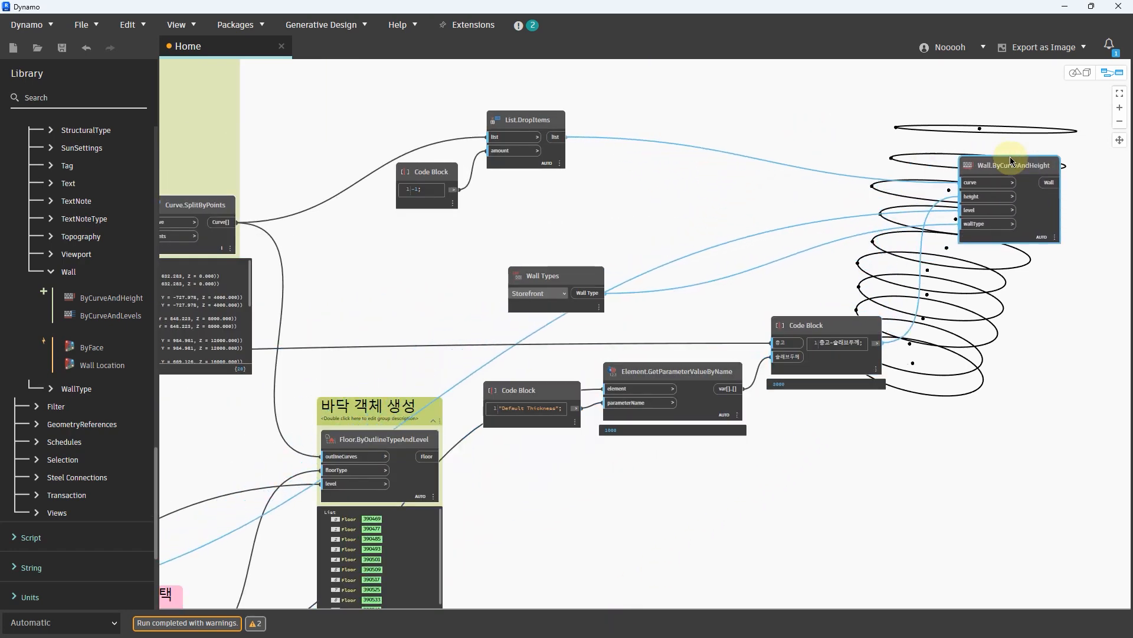
drag(571, 271, 839, 209)
drag(325, 74, 576, 215)
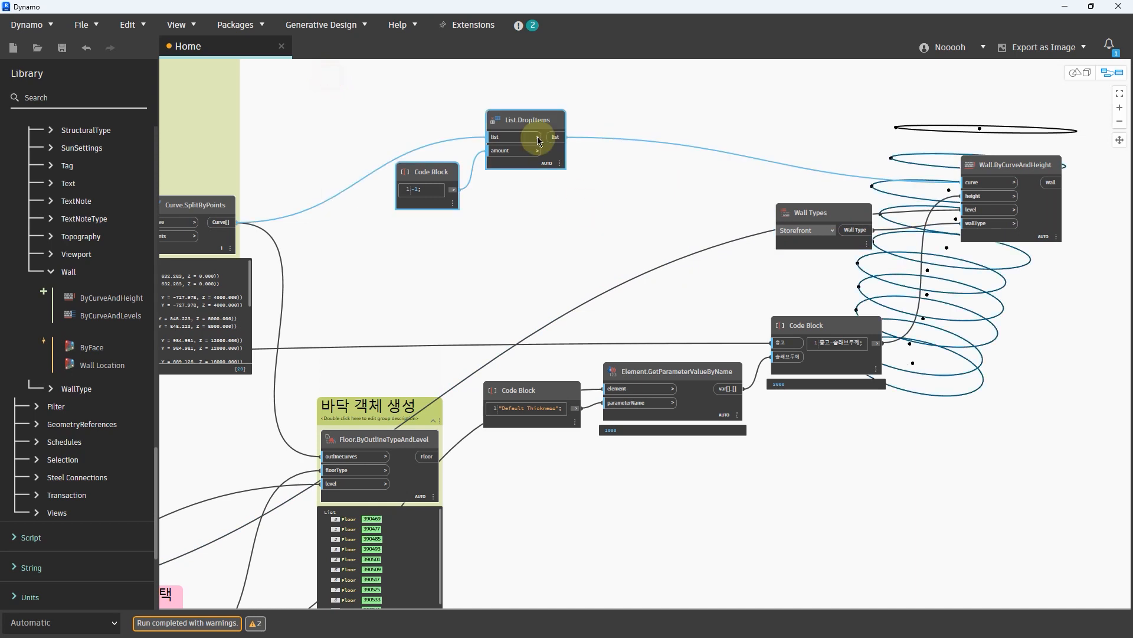
drag(529, 120, 813, 97)
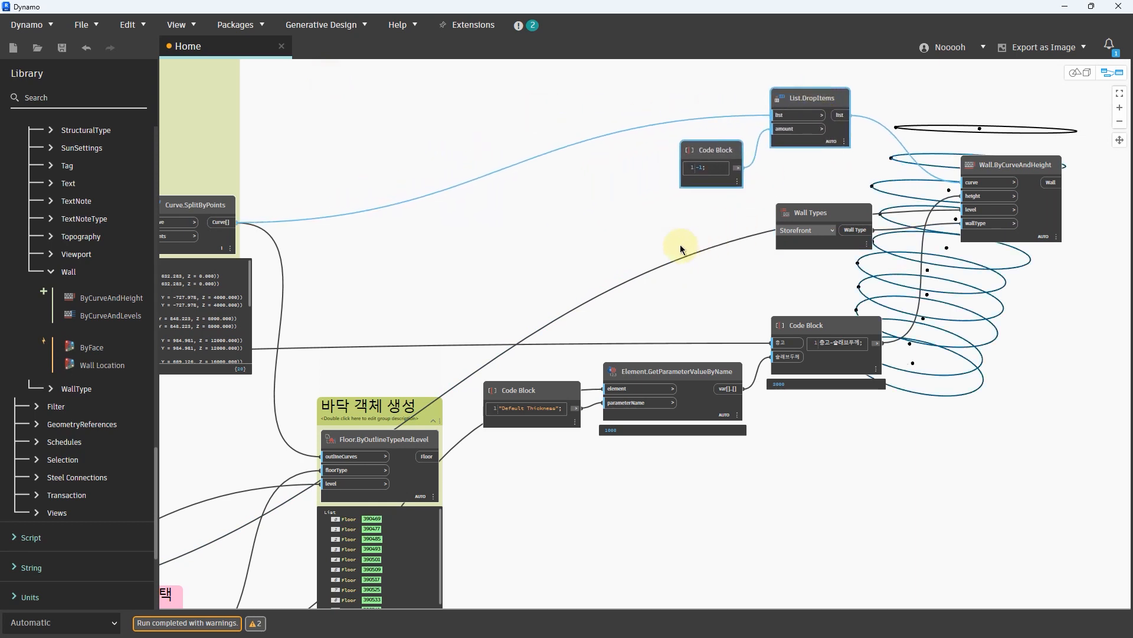
Step: Shift the three wall height calculation nodes slightly up together, closer to the Wall Types node
middle_drag(678, 245, 607, 262)
drag(323, 310, 873, 493)
drag(779, 341, 803, 314)
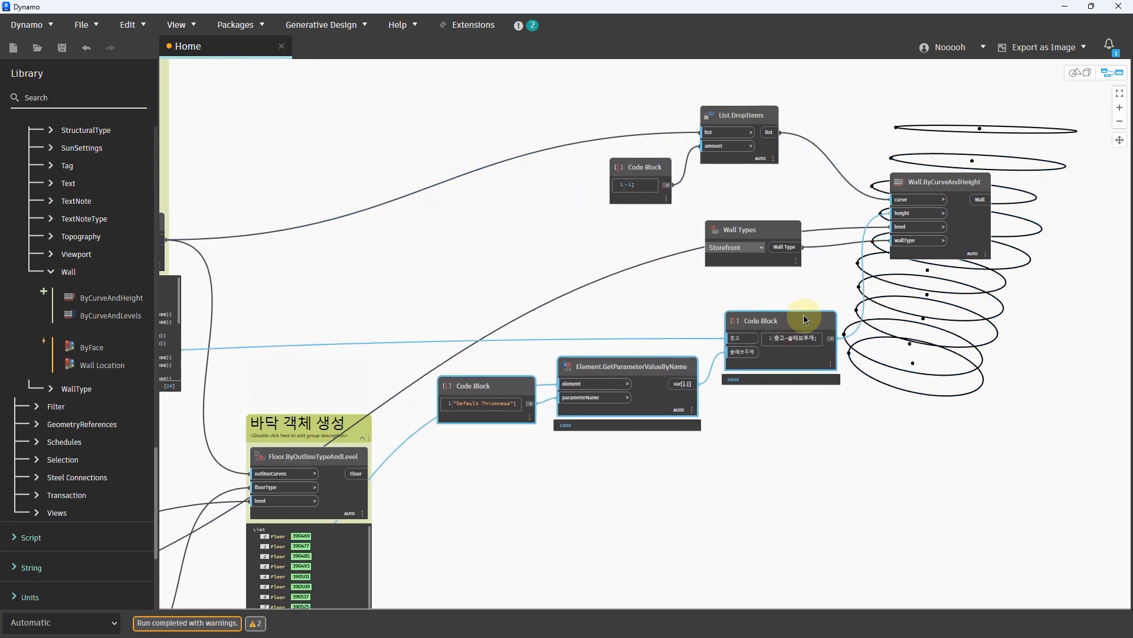
click(801, 276)
scroll(802, 279, up, 3)
middle_drag(802, 278, 769, 357)
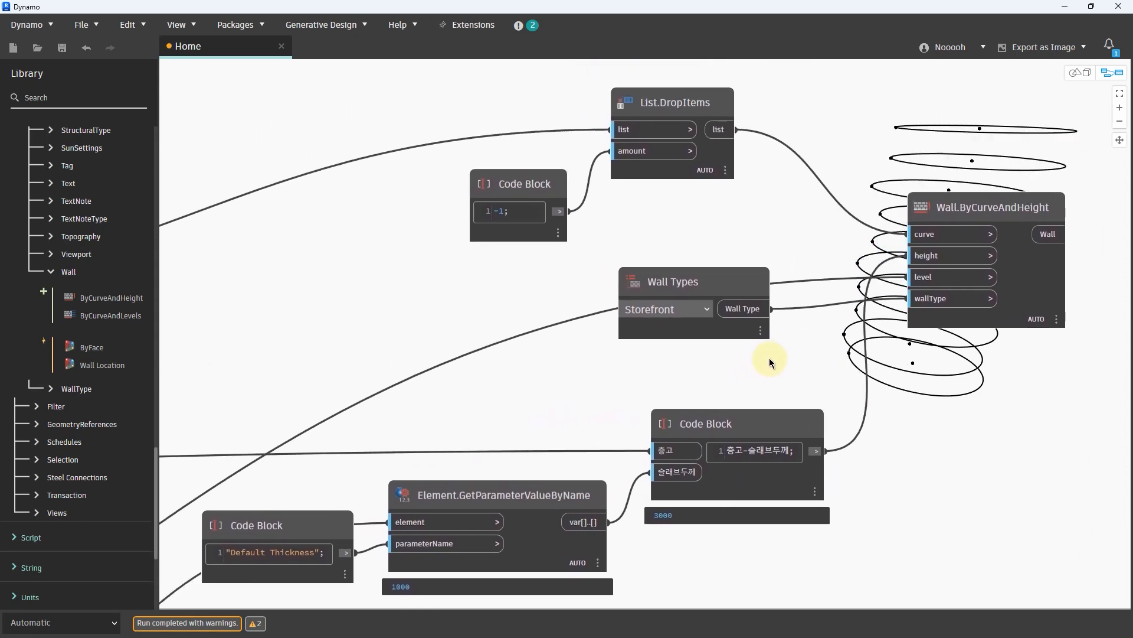
Step: Put the Wall Types node in its own group and colour the group pink
drag(814, 377, 608, 250)
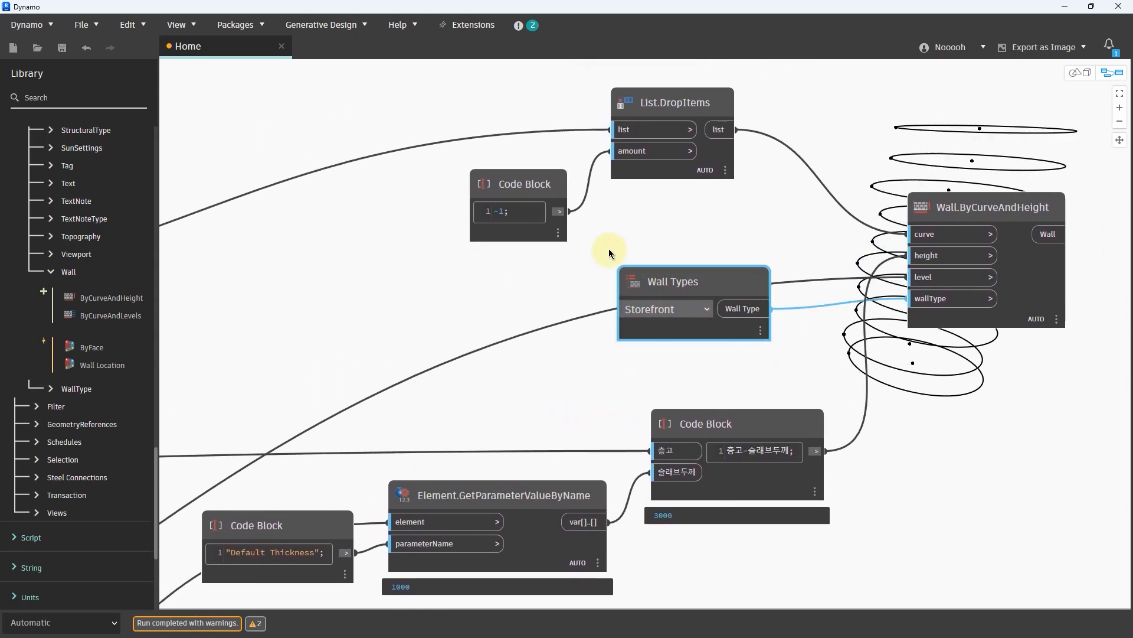
key(ctrl+g)
right_click(718, 243)
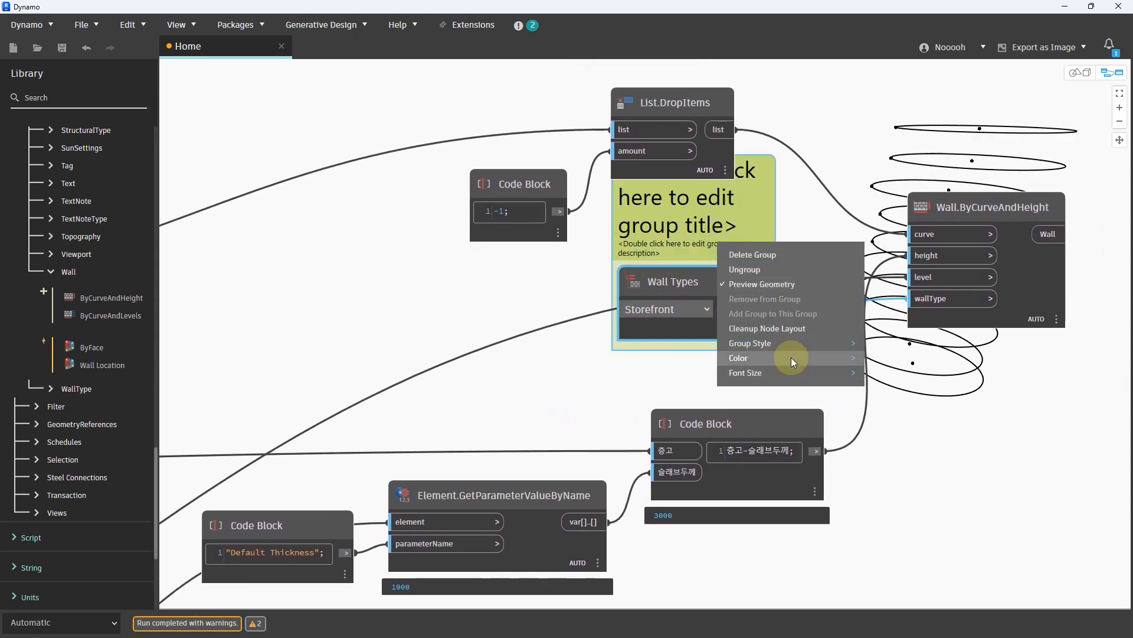
mouse_move(791, 357)
click(890, 363)
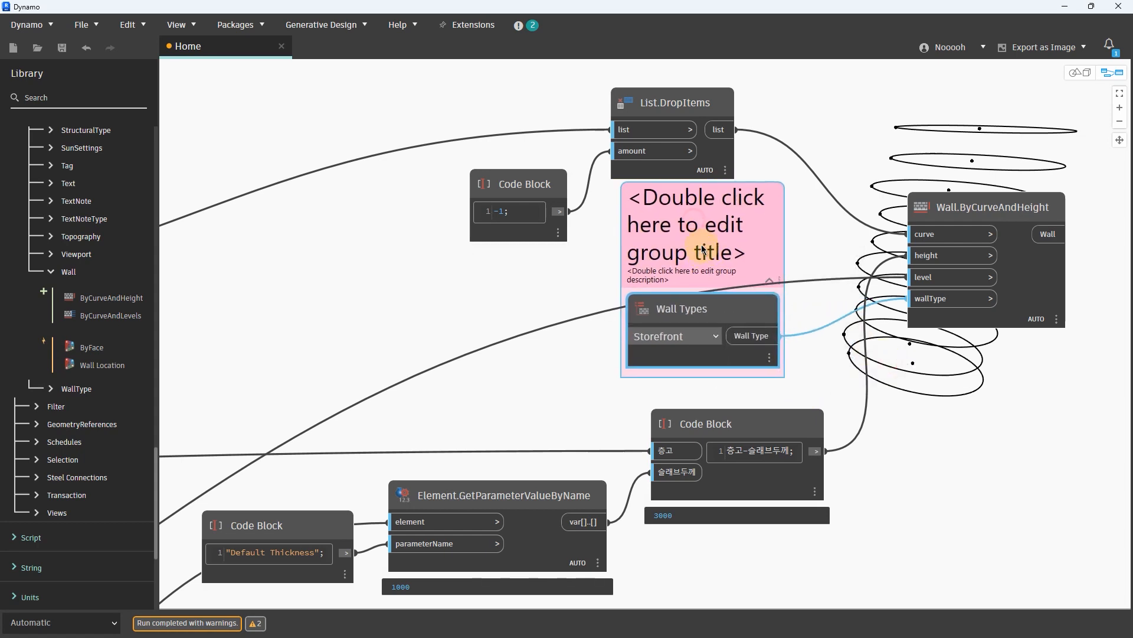
Step: Title the pink group around the Wall Types node "벽체 유형 선택"
double_click(693, 230)
text(벼ㄱ체 ㅇㅎ)
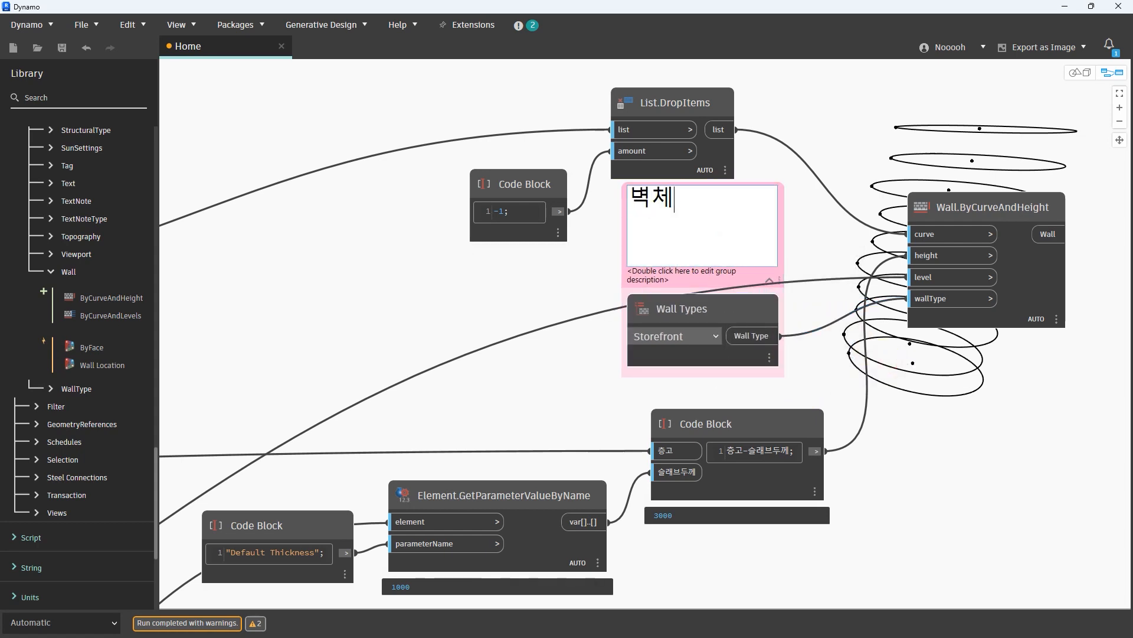
text(ㅠ형 ㅅ)
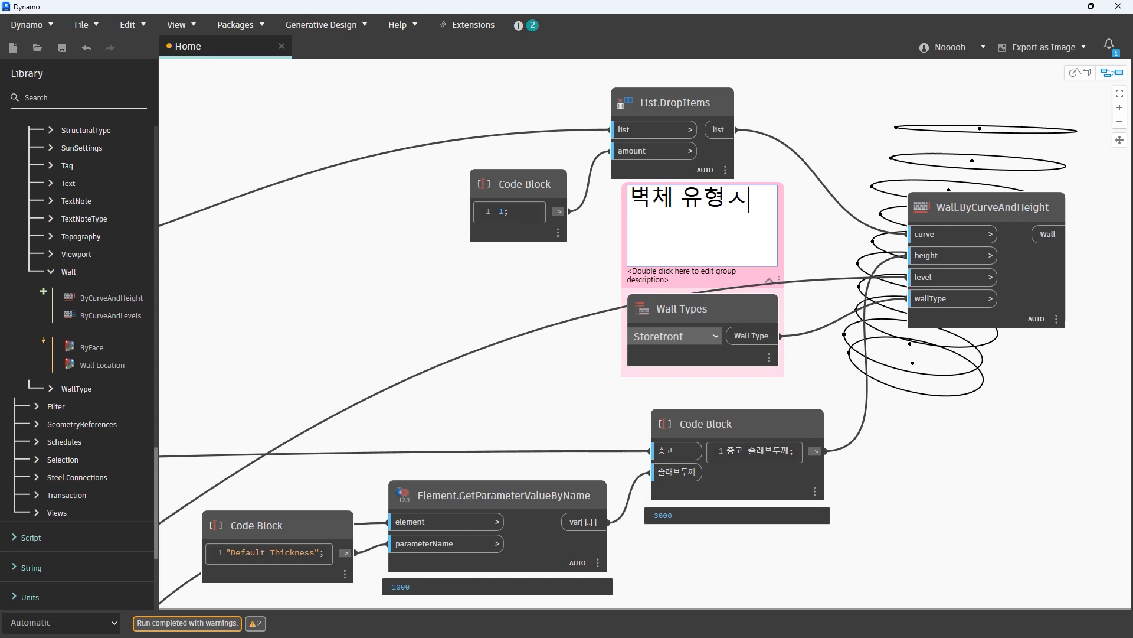
text(ㅓㄴ택)
click(853, 236)
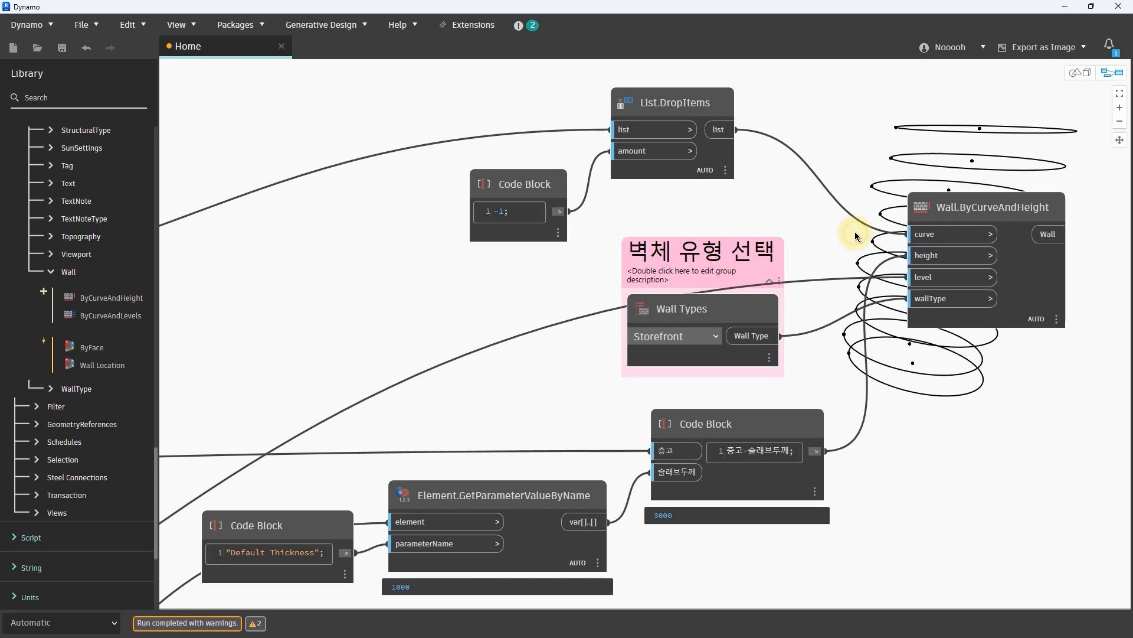
Step: Shift the "Default Thickness", Element.GetParameterValueByName and 층고-슬래브두께 nodes slightly away from the Wall Types group and group them
scroll(823, 239, down, 2)
middle_drag(823, 292, 827, 239)
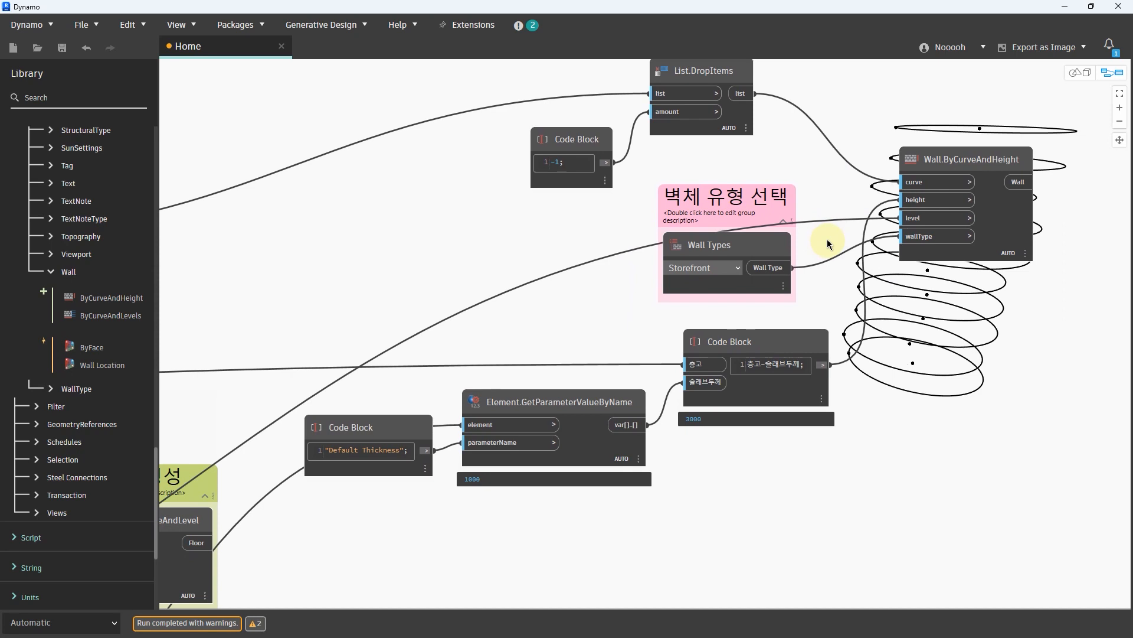
drag(273, 316, 881, 521)
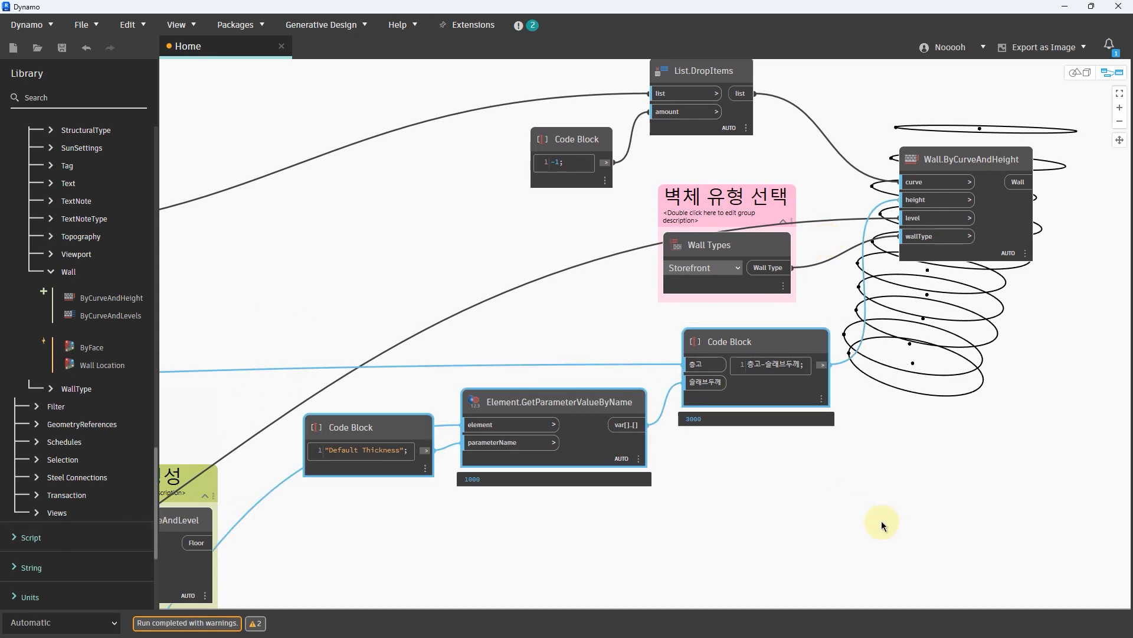
drag(793, 342, 818, 388)
key(ctrl+g)
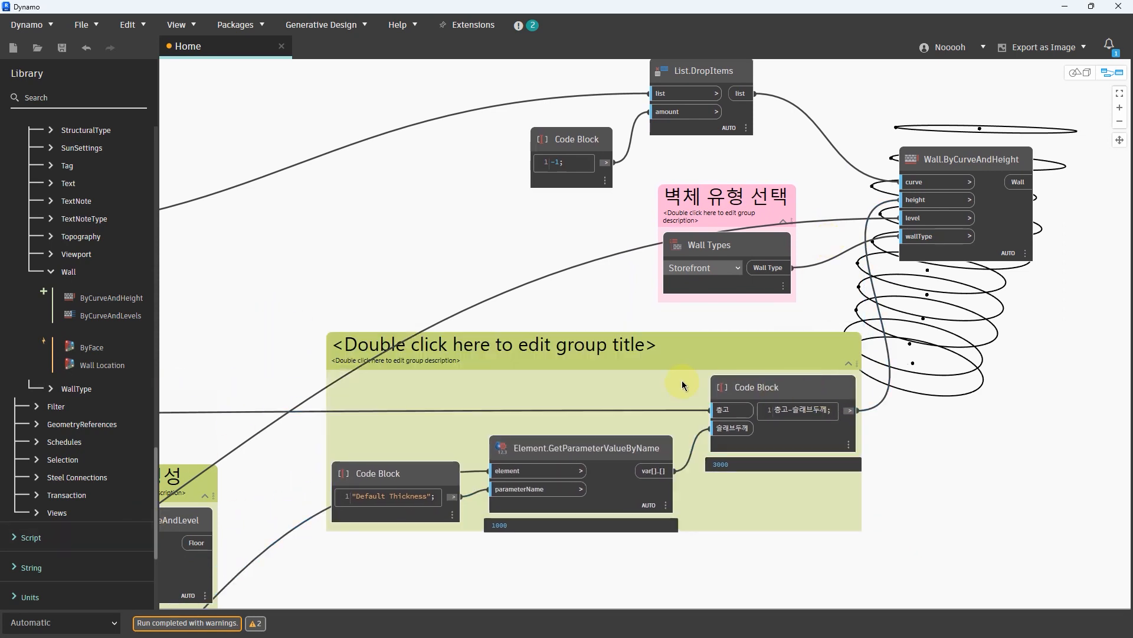
Step: Title the group around the three wall height calculation nodes "천장고 생성하기"
double_click(548, 337)
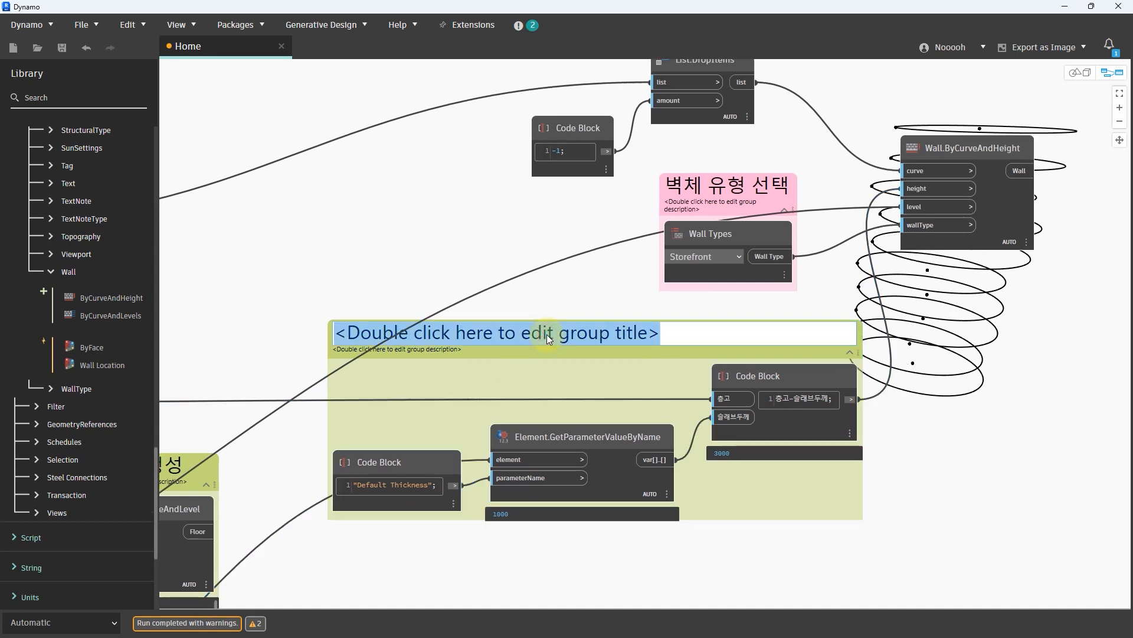
text(천장고 생ㅅ)
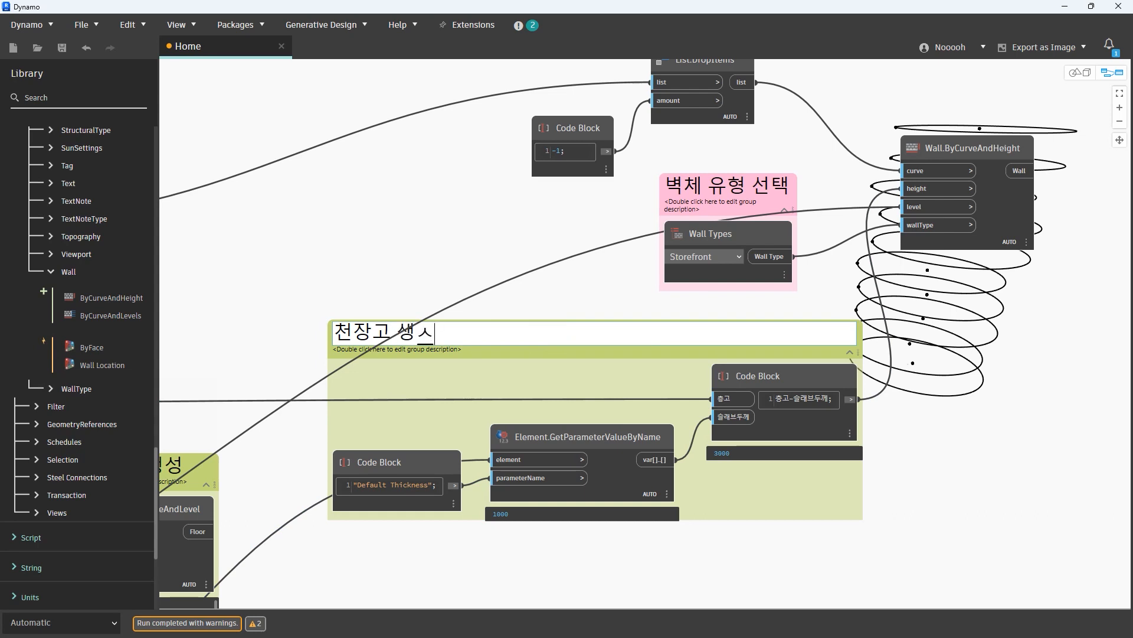
key(BackSpace)
text(성하기)
click(941, 460)
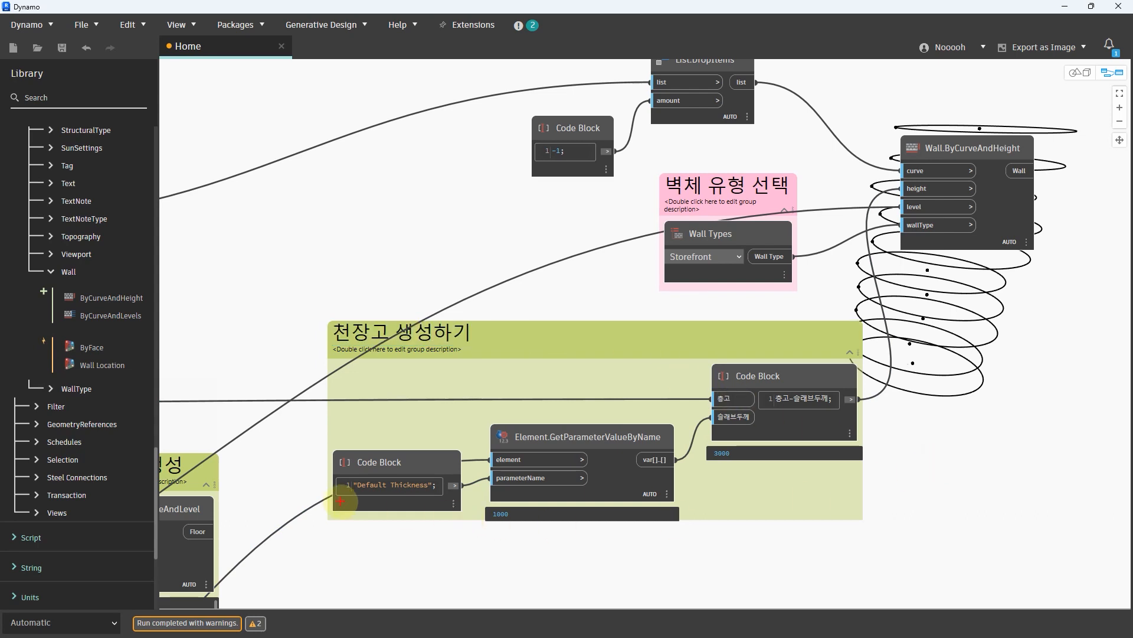
drag(458, 497, 467, 497)
drag(383, 523, 354, 550)
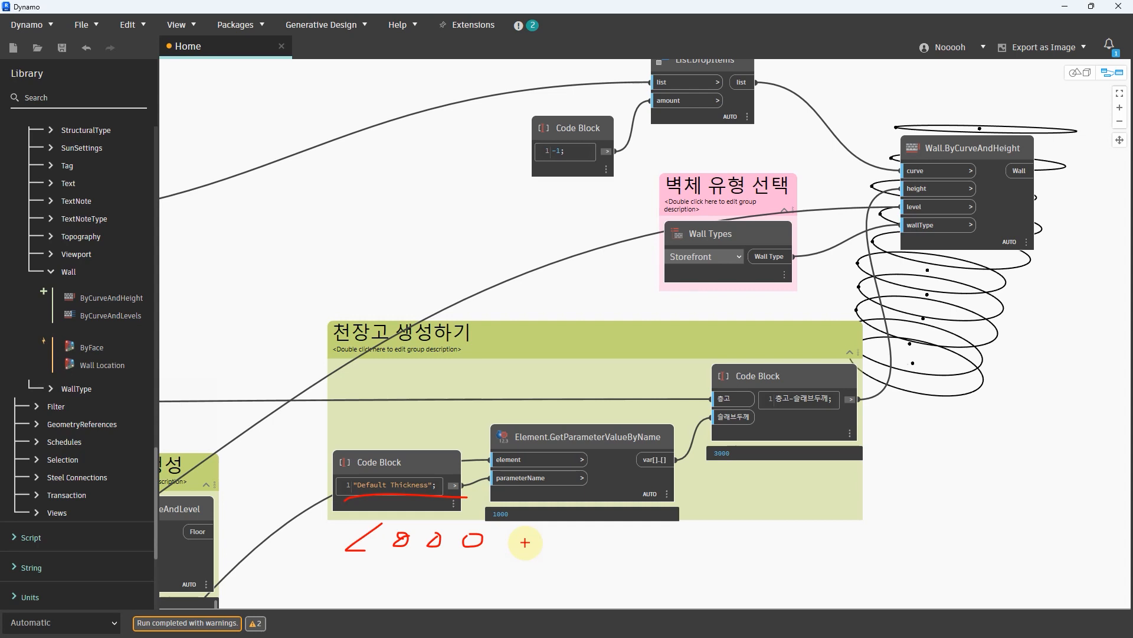
key(Escape)
Step: Move List.DropItems and its -1 Code Block together slightly up, clear of the Wall Types group
scroll(525, 543, down, 2)
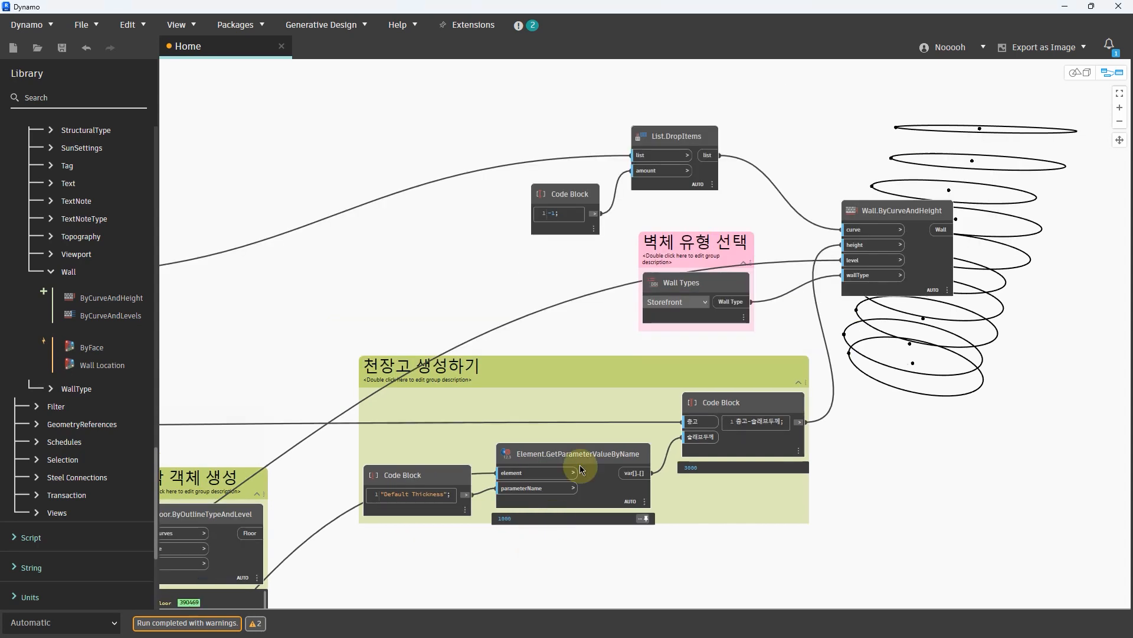
middle_drag(719, 200, 742, 264)
click(697, 204)
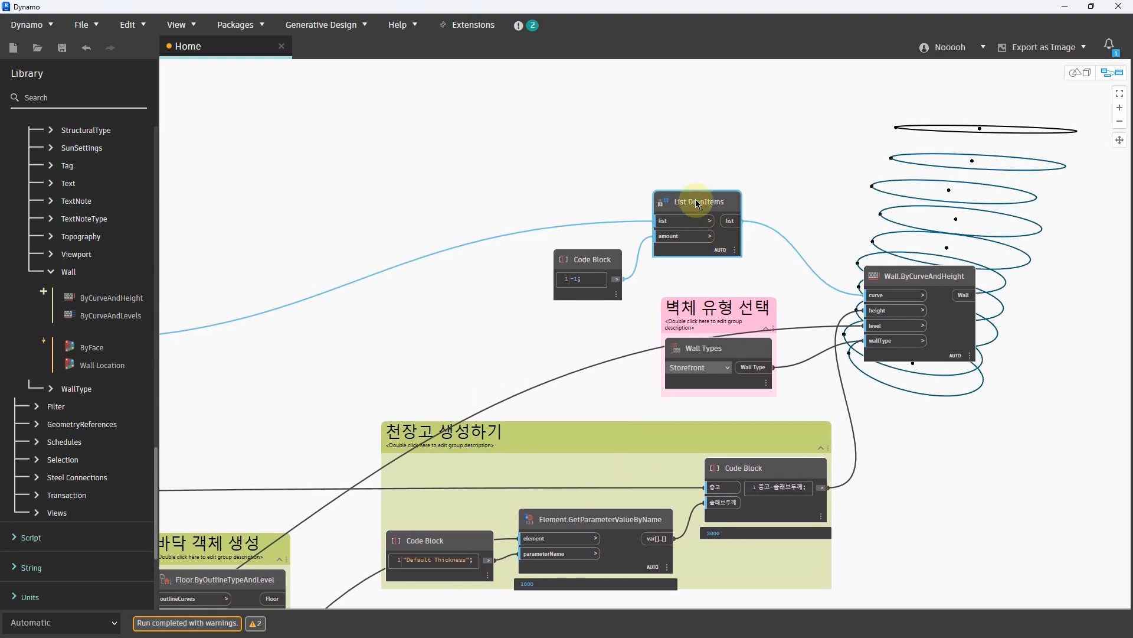
click(600, 260)
shift+click(701, 204)
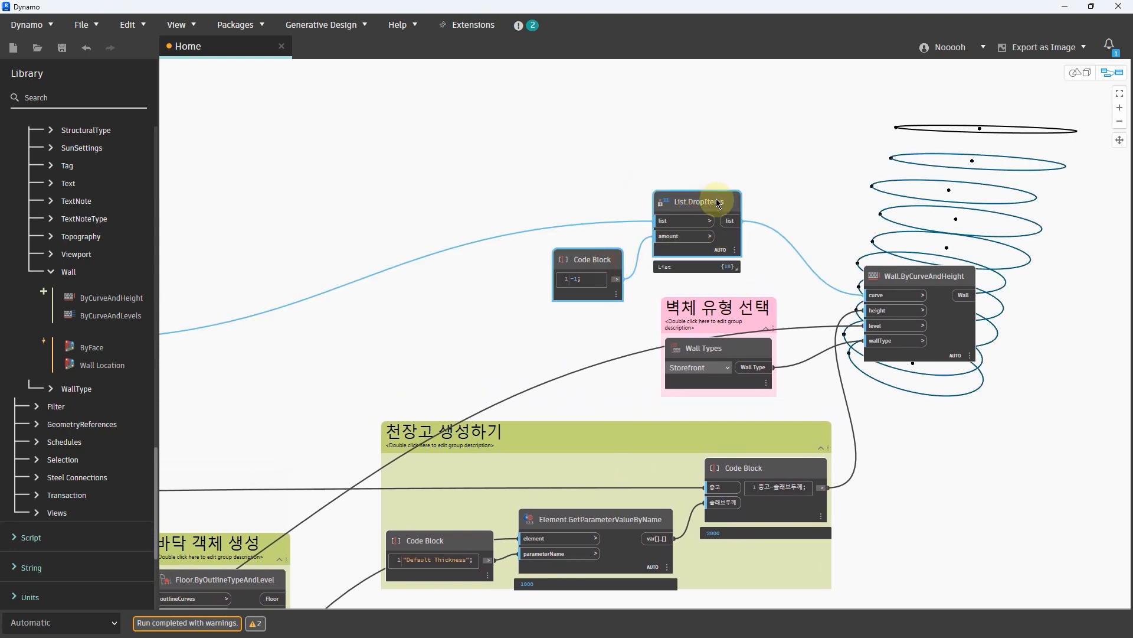
drag(714, 202, 748, 164)
Step: Group the List.DropItems node with its -1 Code Block
scroll(752, 271, down, 3)
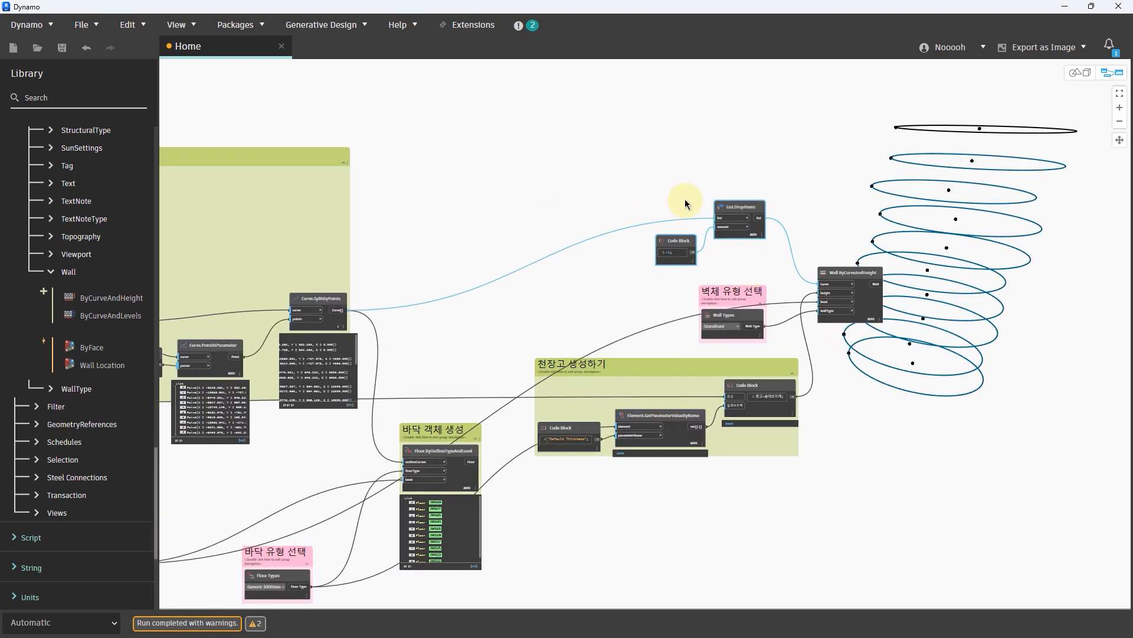
scroll(685, 199, up, 2)
drag(506, 152, 827, 322)
key(ctrl+g)
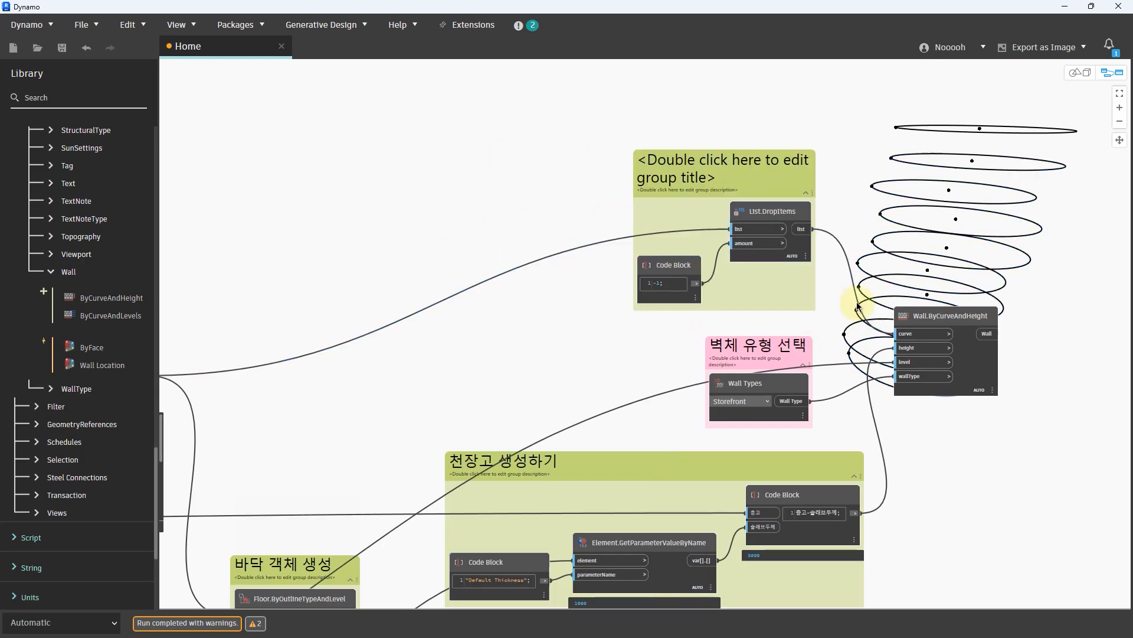
Step: Title the group around List.DropItems and its Code Block "벽체 커브 생성"
scroll(858, 307, up, 2)
double_click(668, 98)
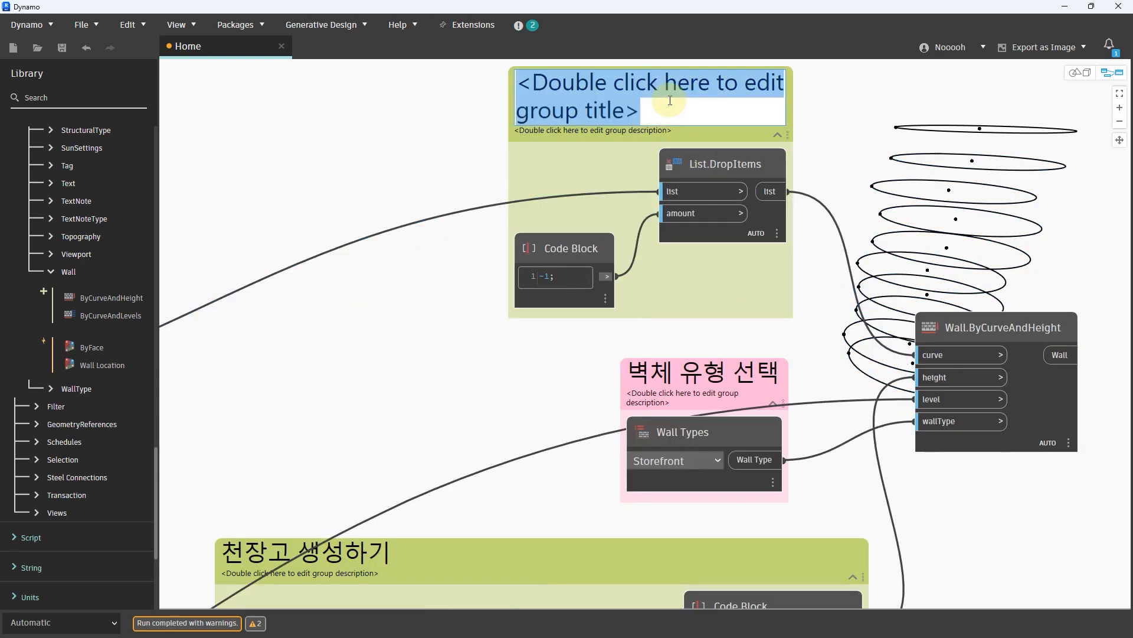
text(벽체)
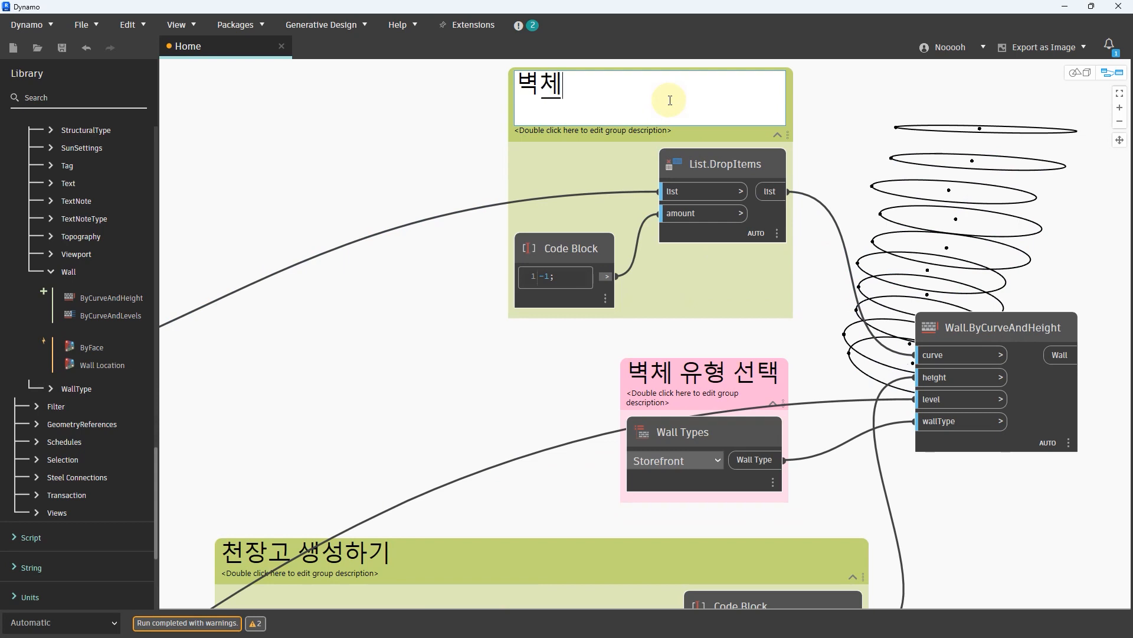
text( ㅋ)
text(라인 생스)
key(BackSpace)
key(BackSpace)
key(BackSpace)
key(BackSpace)
key(BackSpace)
key(BackSpace)
key(BackSpace)
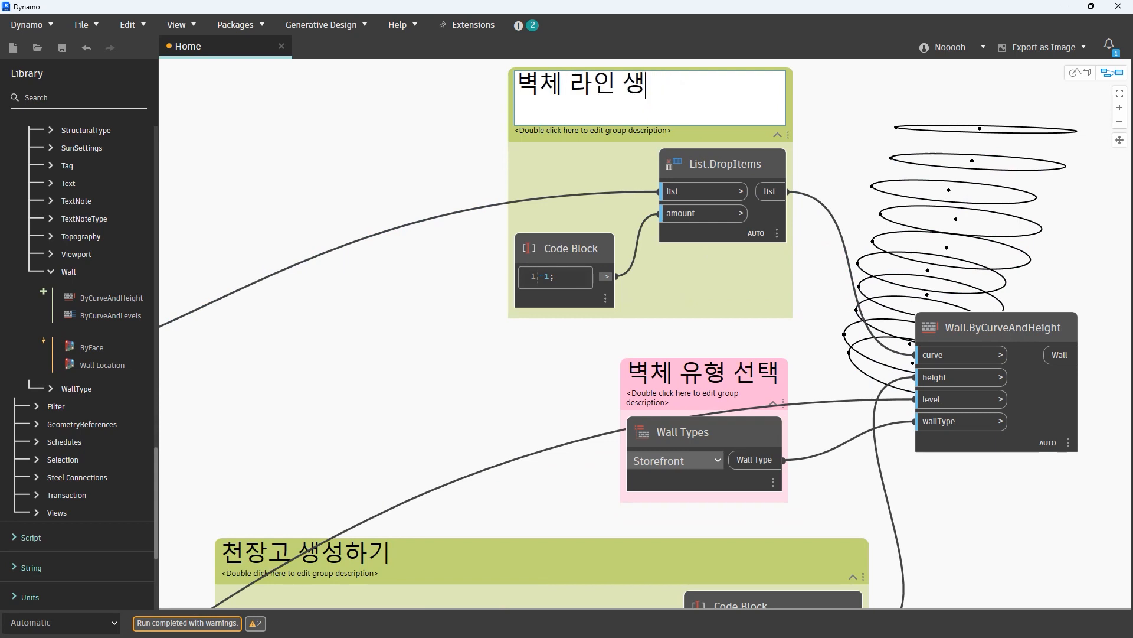
text(커브 생스)
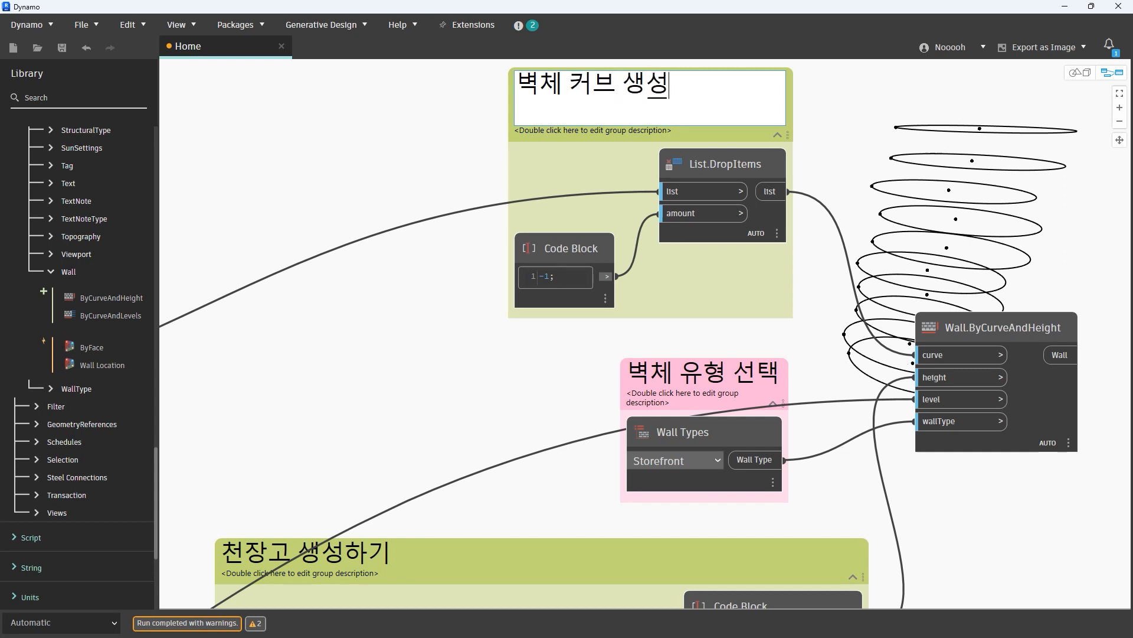
Step: Put the Wall.ByCurveAndHeight node in its own group titled "벽체 생성"
middle_drag(920, 254, 815, 216)
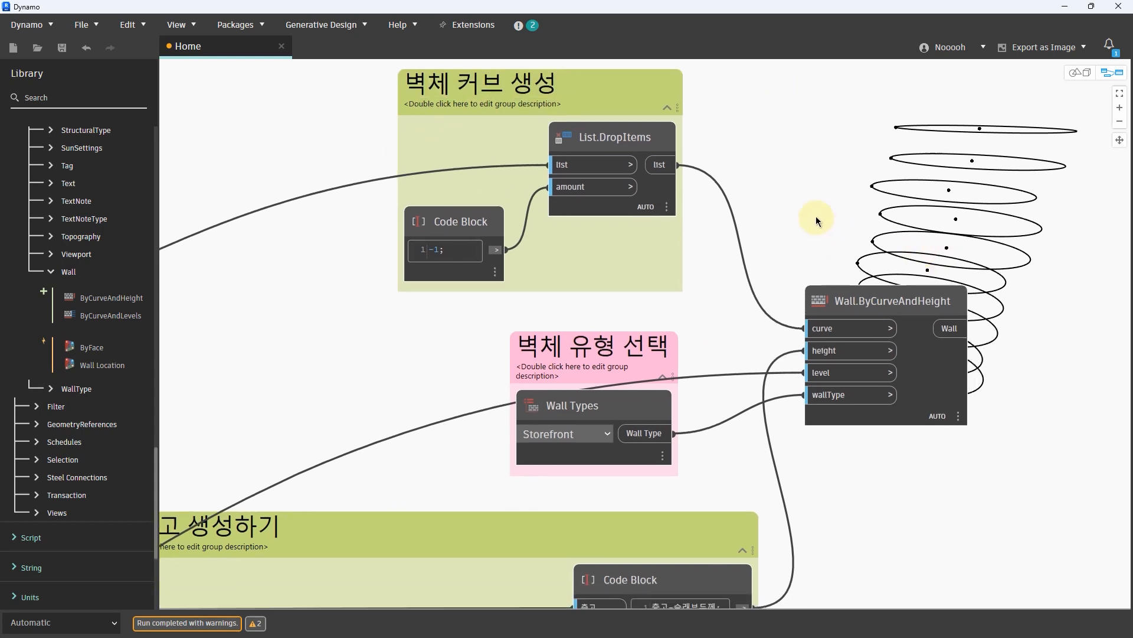
drag(987, 410, 962, 473)
key(ctrl+g)
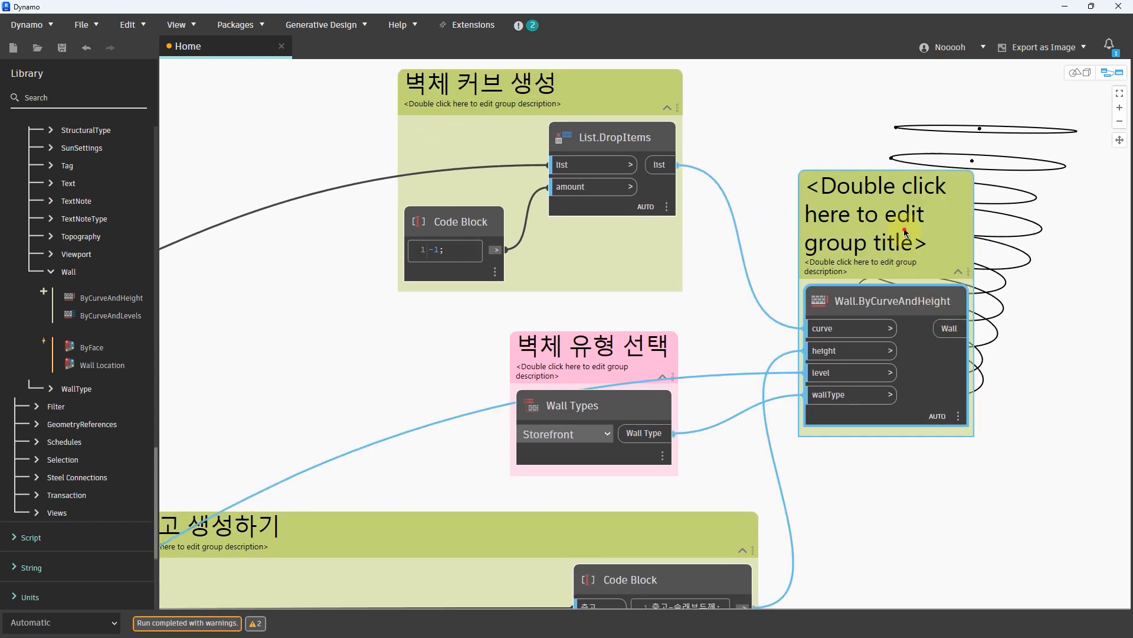
double_click(905, 229)
text(벽체 생서)
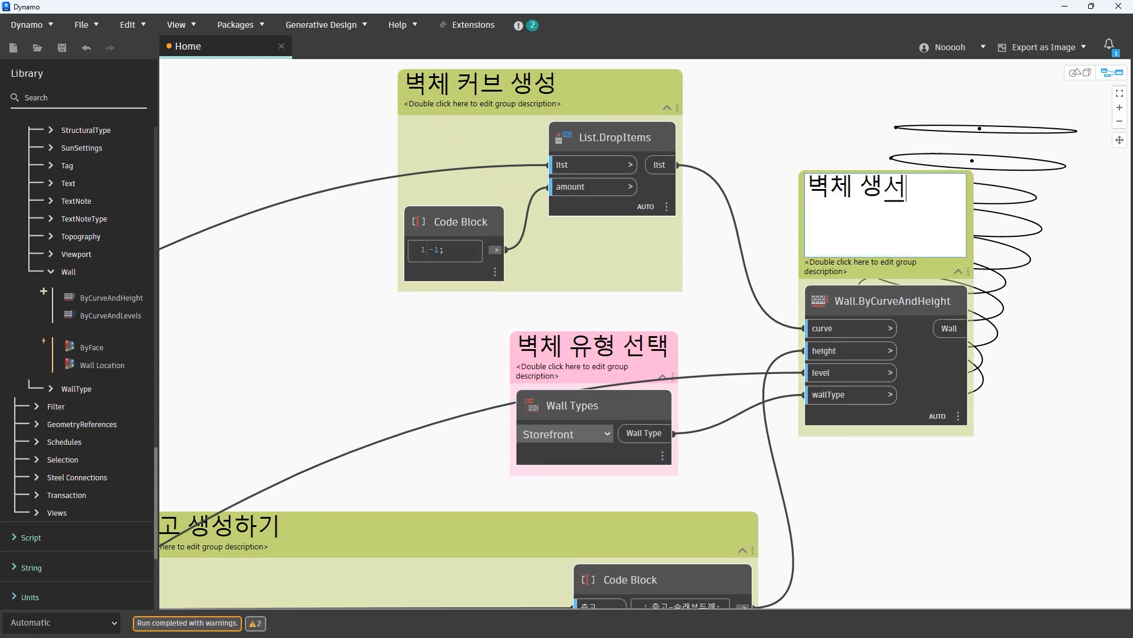
click(777, 153)
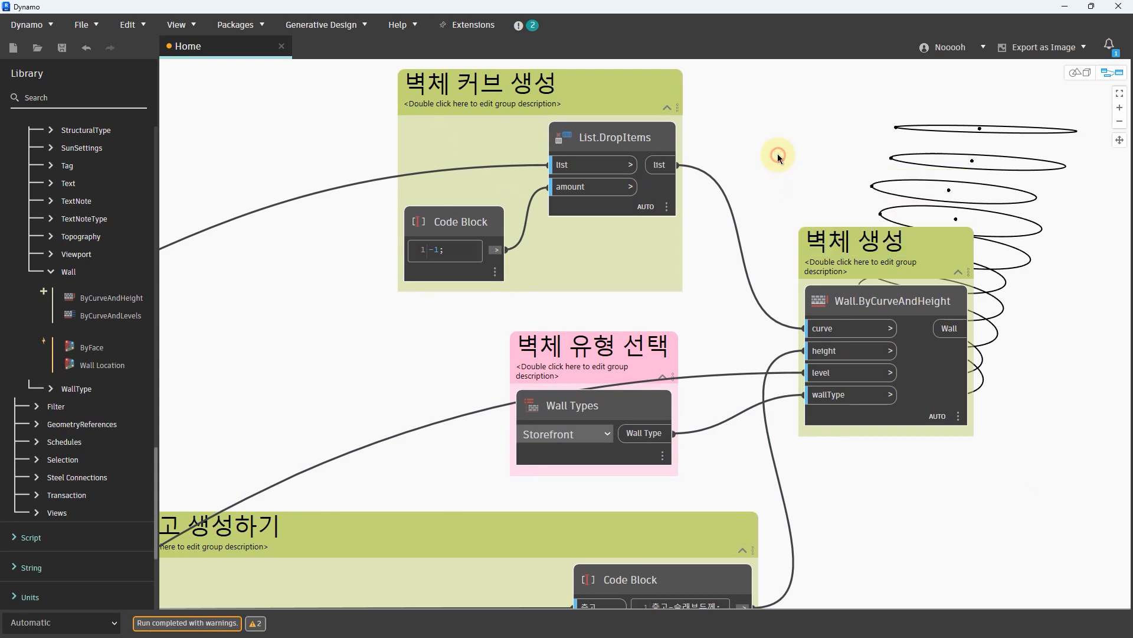
Step: Switch to the Revit 3D view and examine where the tower's curtain walls meet the floor slab edges
scroll(770, 203, down, 5)
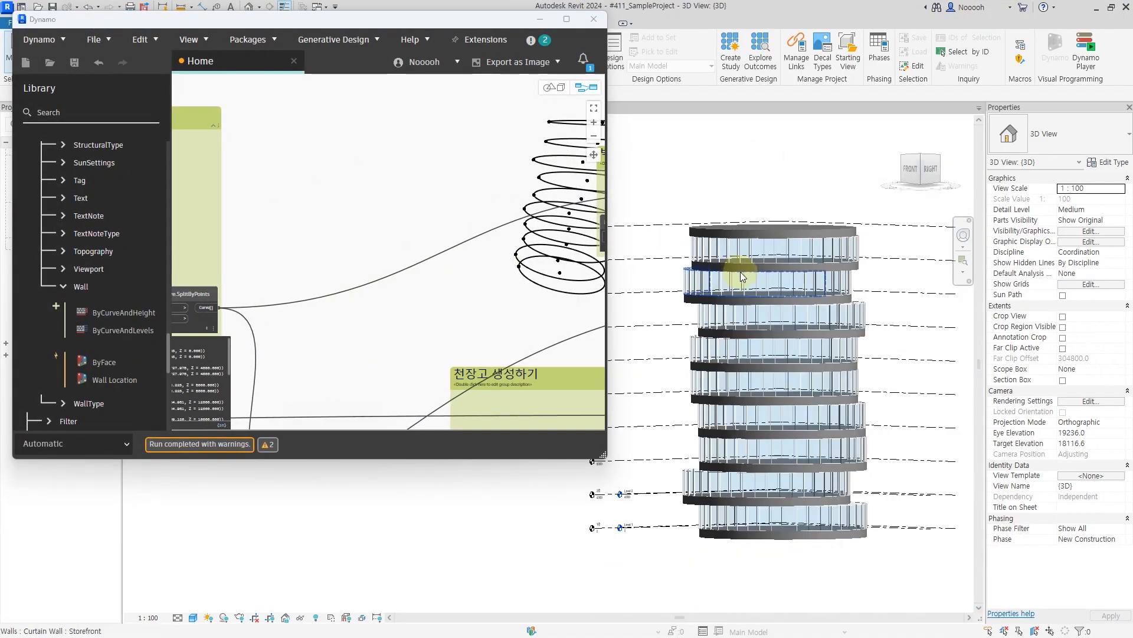
shift+middle_drag(741, 272, 809, 374)
scroll(809, 374, up, 1)
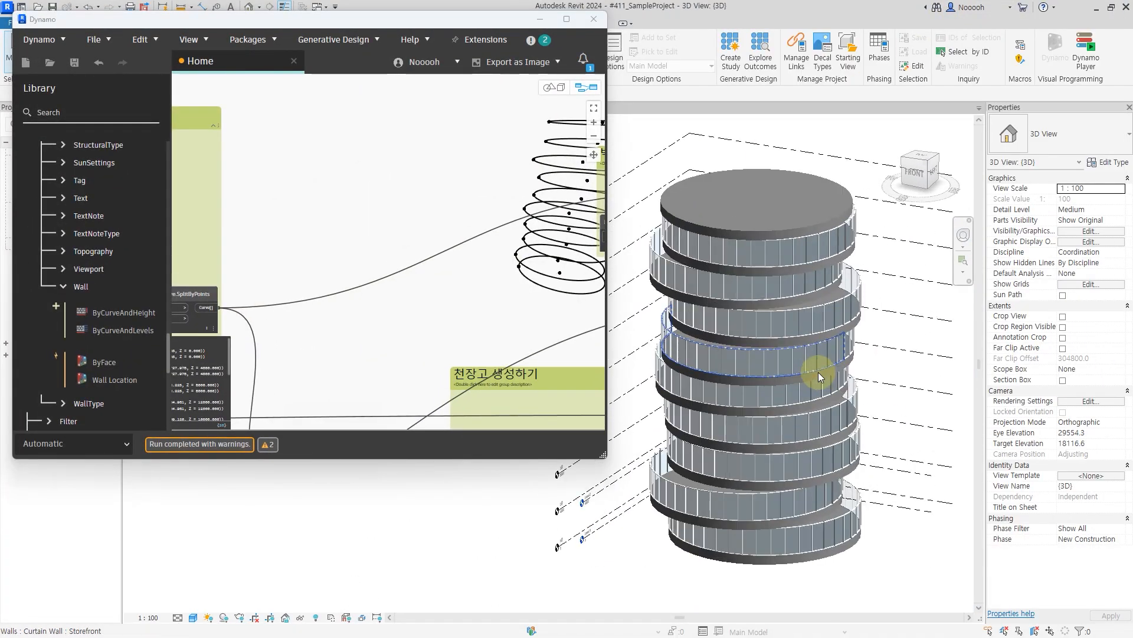
scroll(818, 371, up, 2)
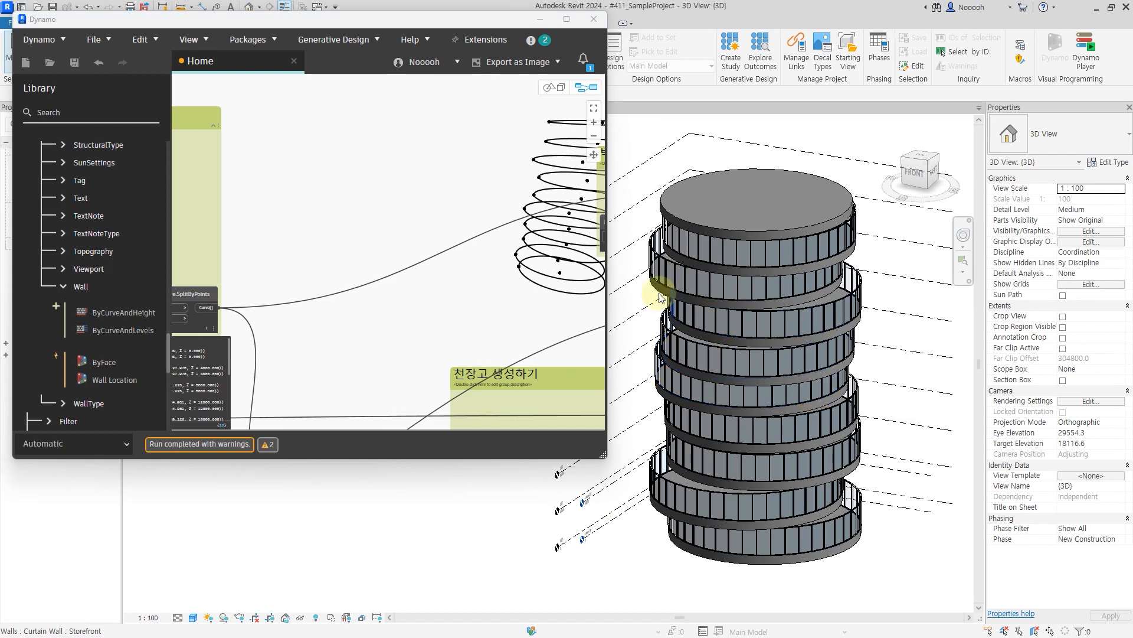
scroll(813, 396, up, 6)
scroll(715, 356, up, 2)
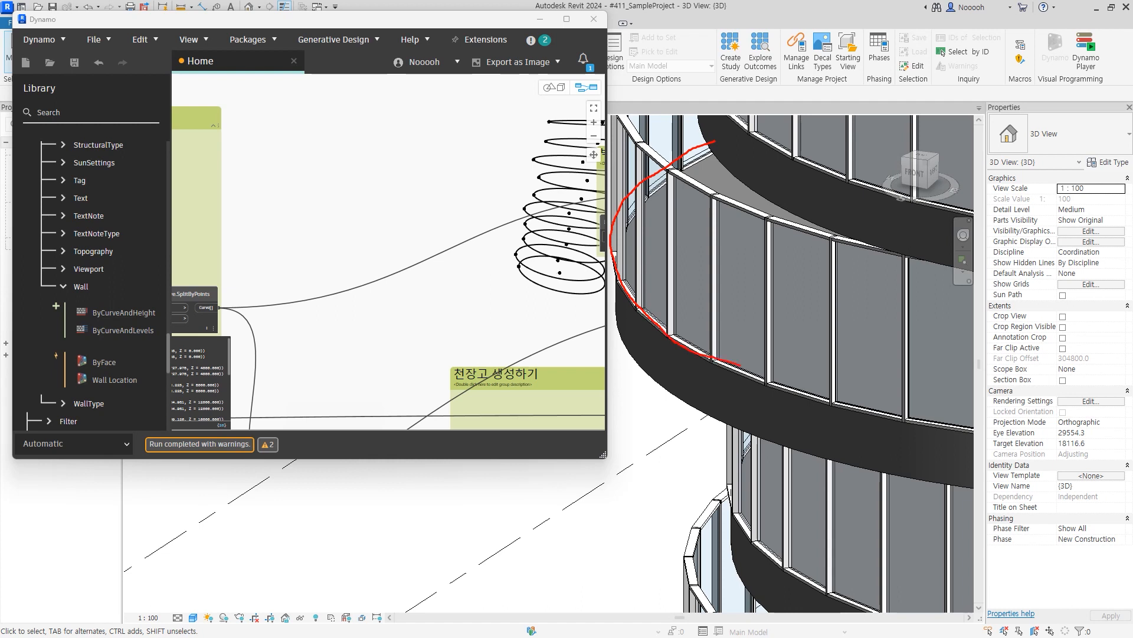
drag(964, 433, 966, 434)
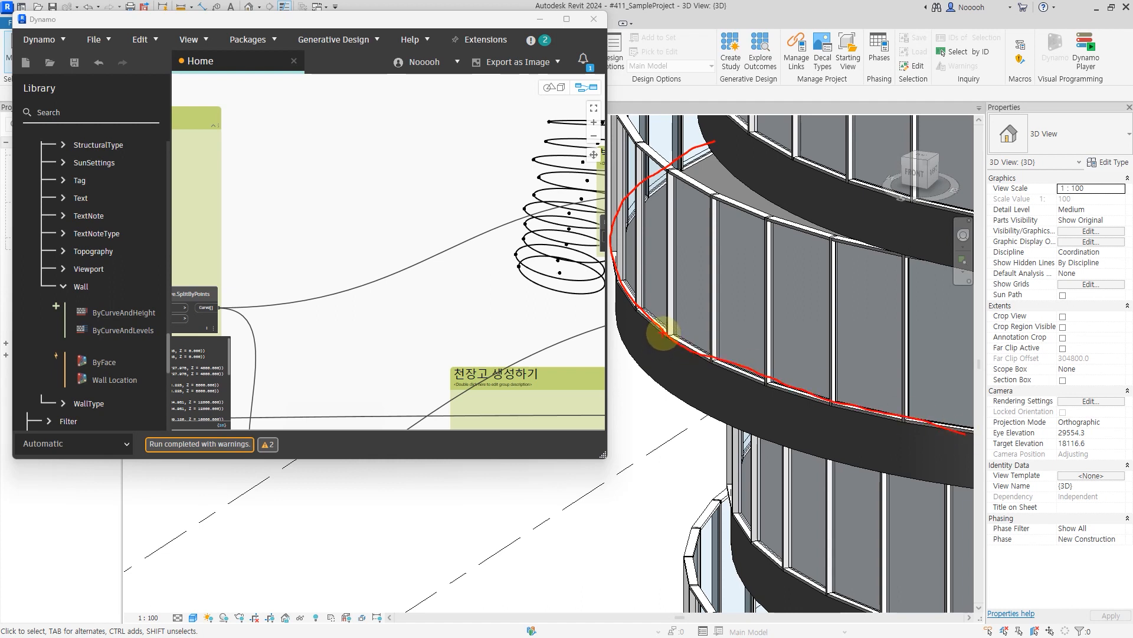
mouse_move(674, 326)
mouse_down()
mouse_move(654, 346)
mouse_move(667, 331)
mouse_move(655, 317)
mouse_move(698, 308)
mouse_up()
drag(728, 160, 687, 187)
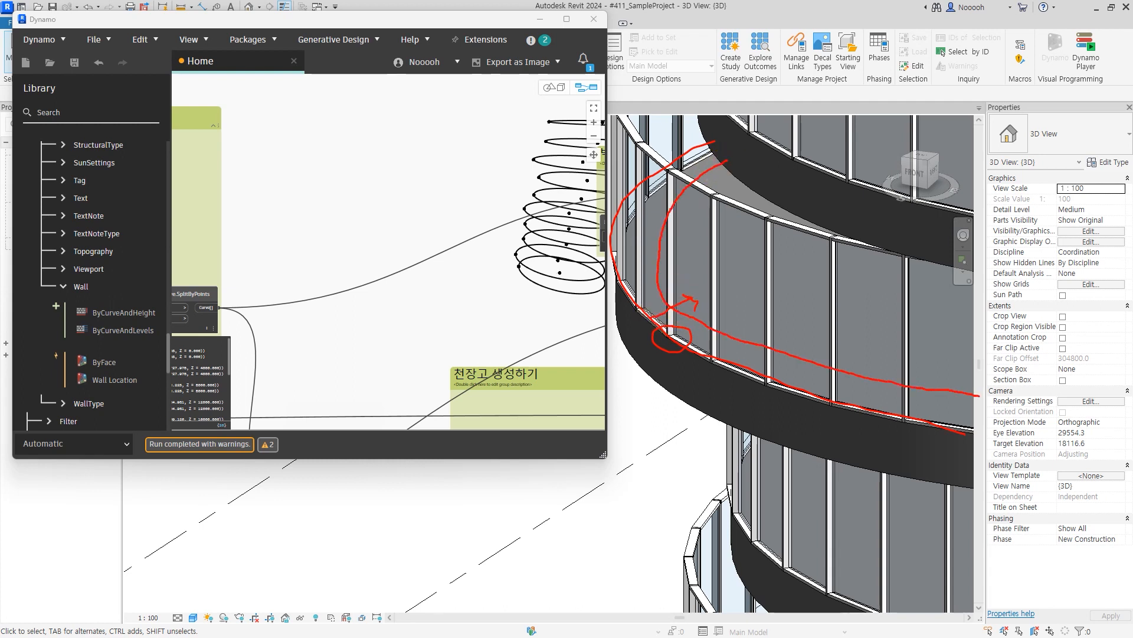
key(Escape)
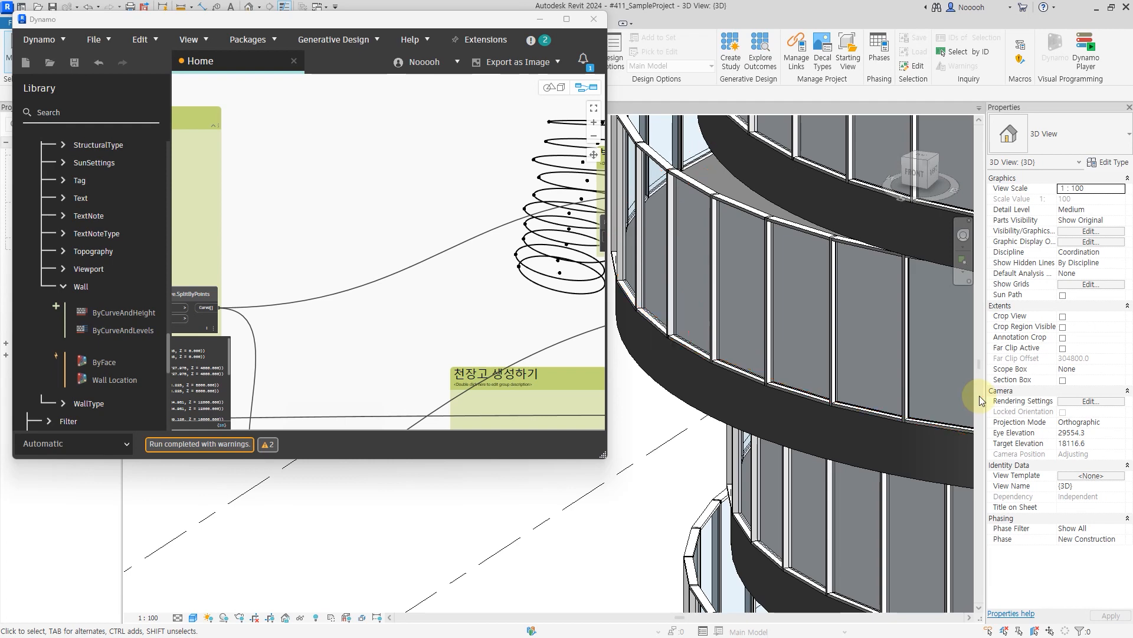
Step: Return to the Dynamo graph and move the "벽체 커브 생성" group away from the "벽체 생성" group to free space between them
click(566, 19)
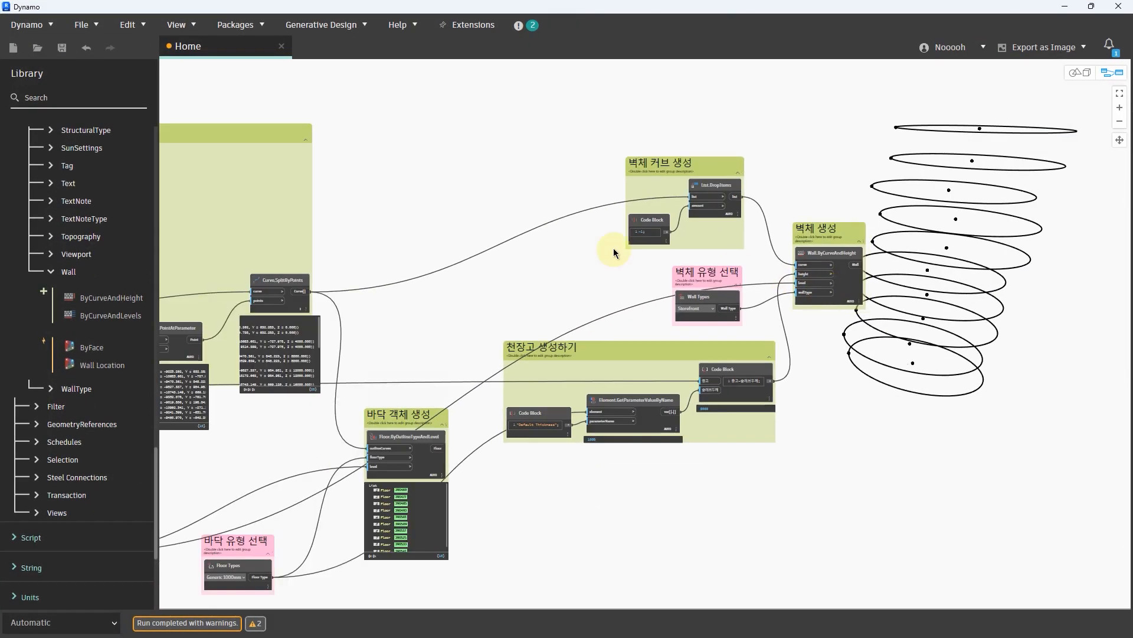
scroll(489, 198, up, 3)
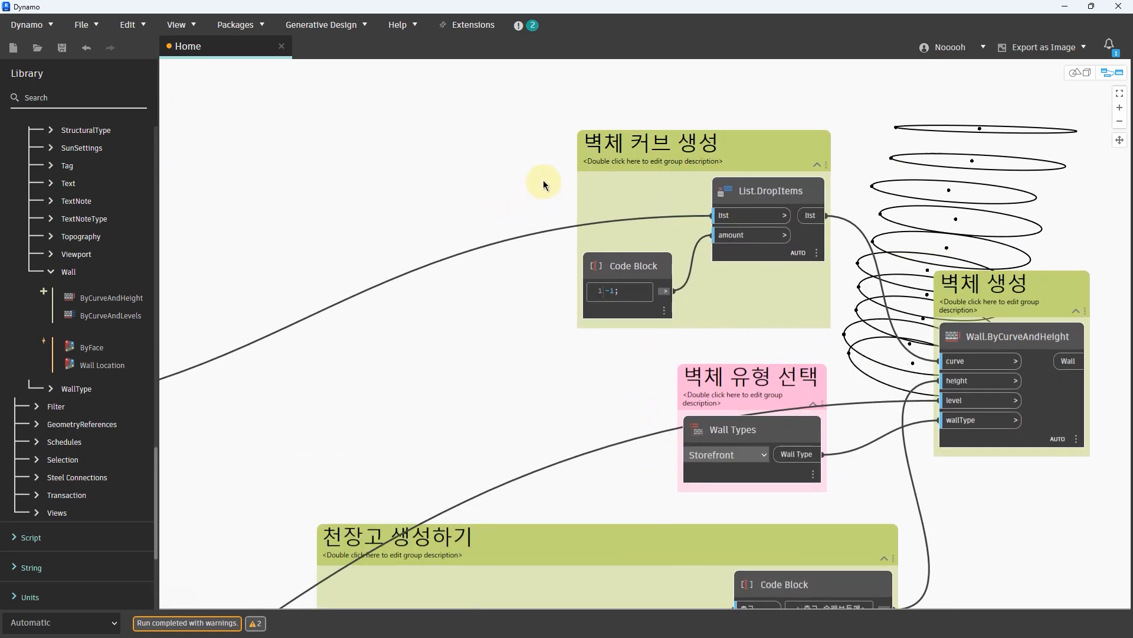
drag(481, 108, 883, 340)
drag(797, 190, 556, 171)
click(679, 147)
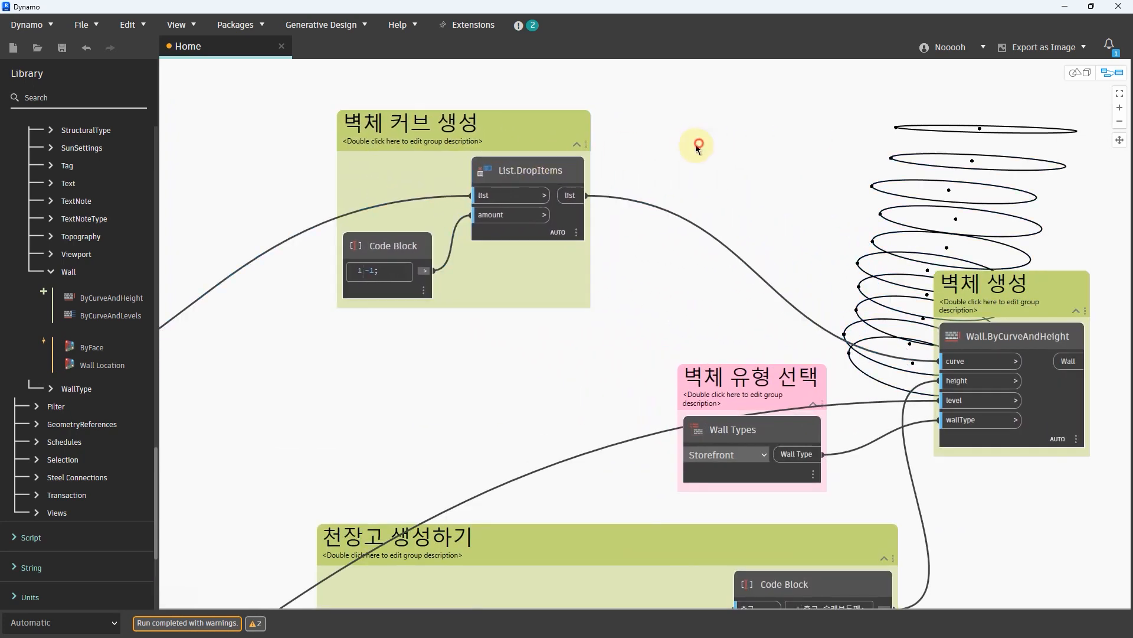
Step: Add a Curve.OffsetMany node from the Curve geometry nodes and place it beside the "벽체 커브 생성" group
scroll(58, 206, up, 10)
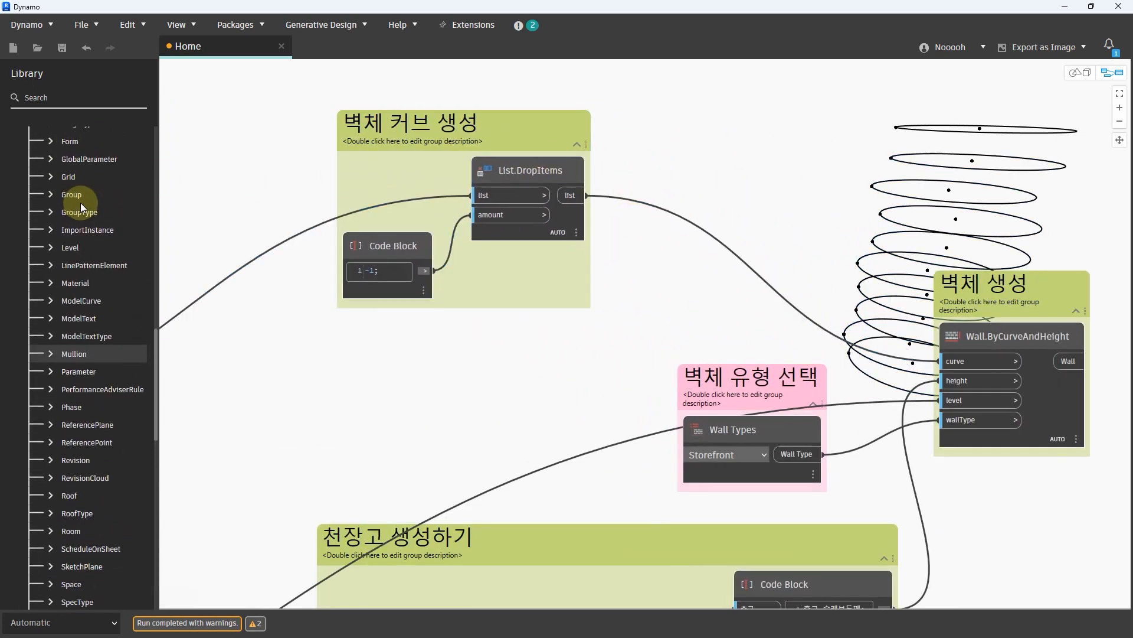
scroll(86, 236, up, 5)
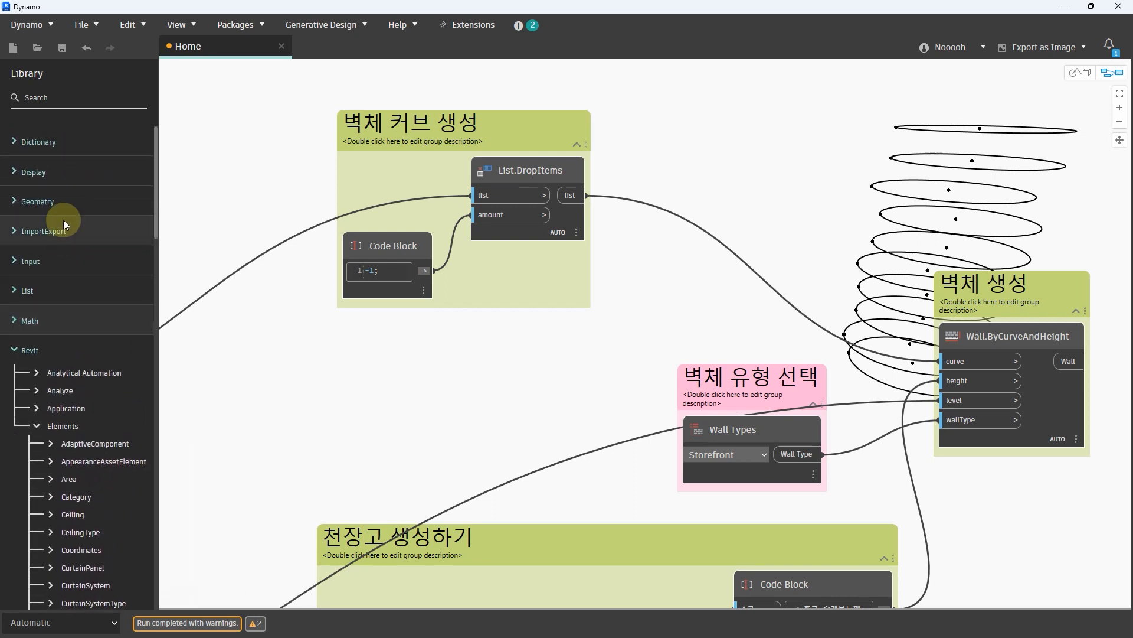
click(62, 219)
click(70, 240)
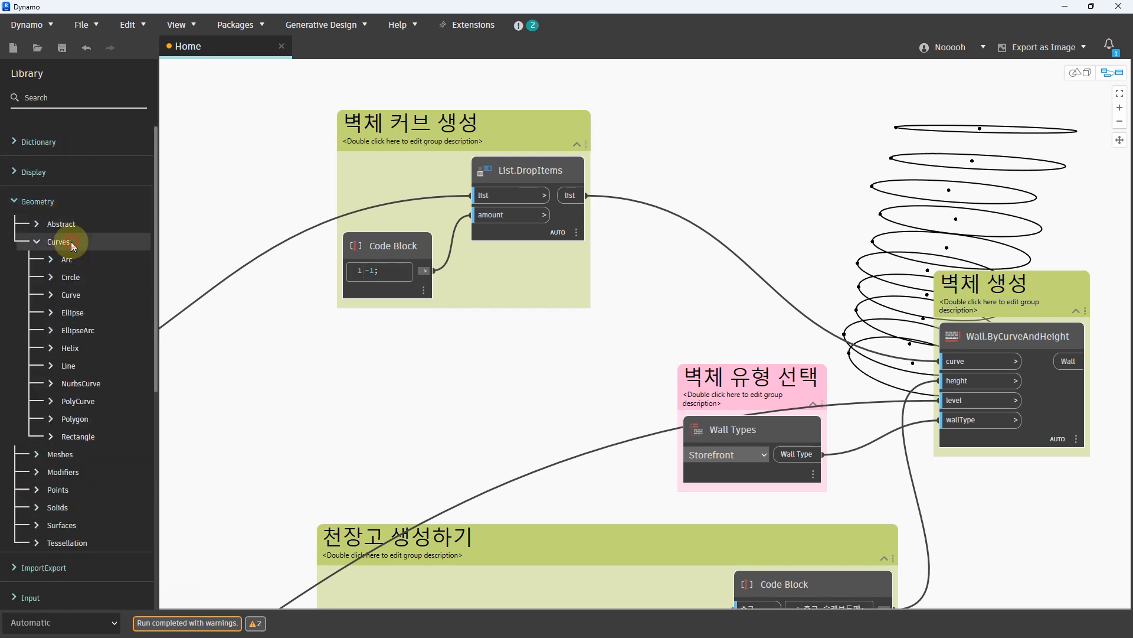
click(72, 295)
scroll(86, 295, down, 6)
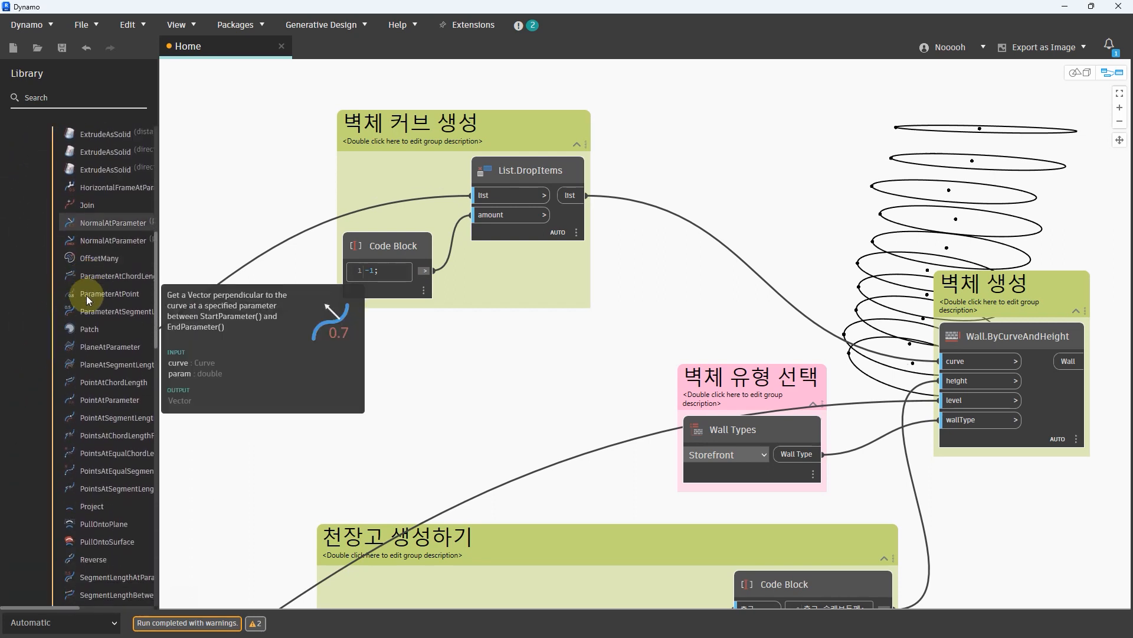
scroll(89, 299, up, 3)
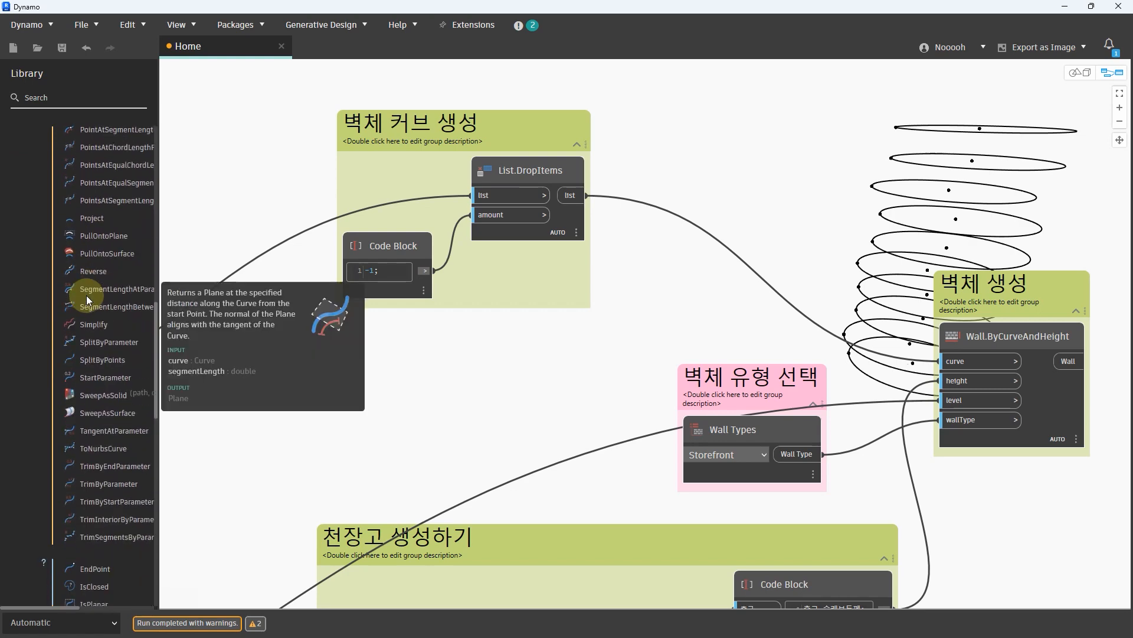
scroll(103, 299, up, 5)
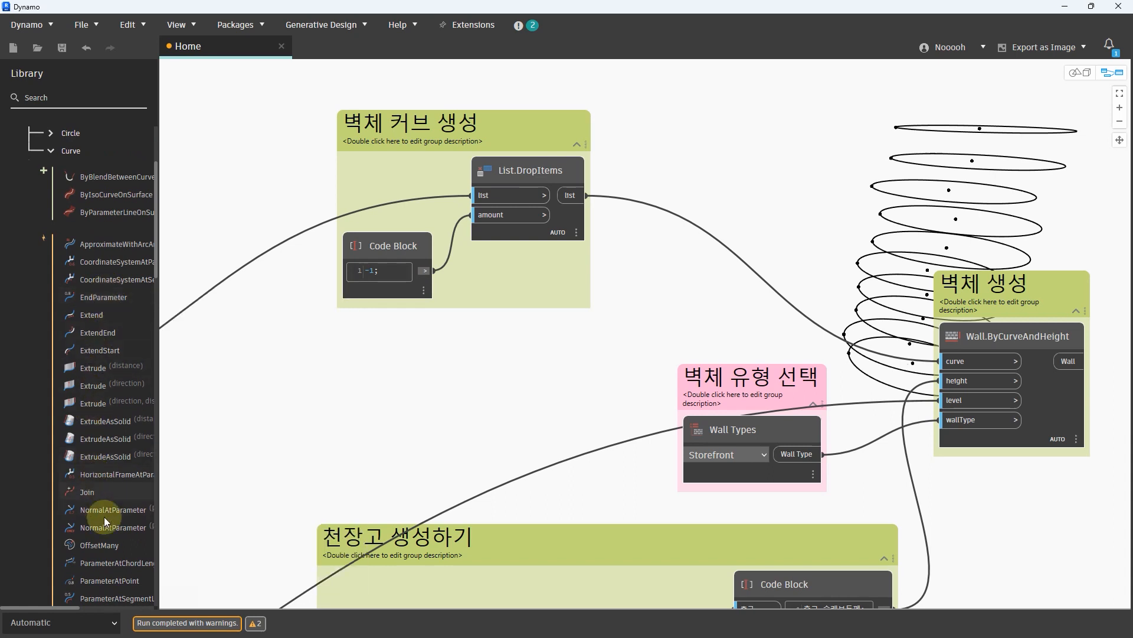
click(113, 547)
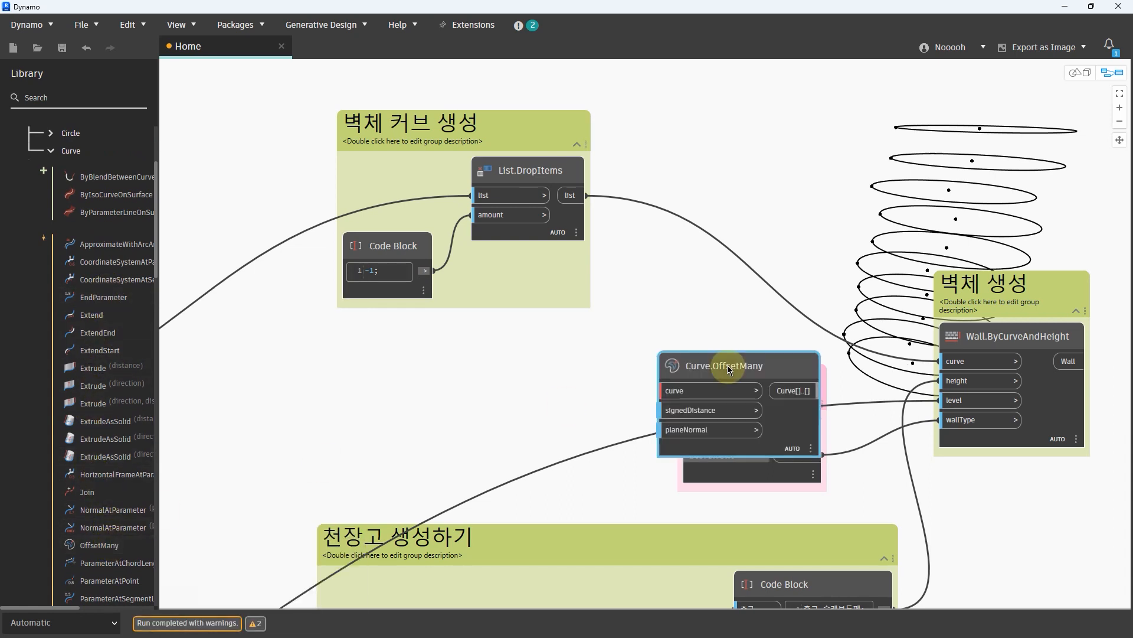
drag(716, 371, 708, 165)
Step: Connect the List.DropItems output to the curve input of Curve.OffsetMany and adjust the node's position
drag(588, 195, 700, 155)
middle_drag(807, 119, 749, 147)
drag(749, 147, 781, 140)
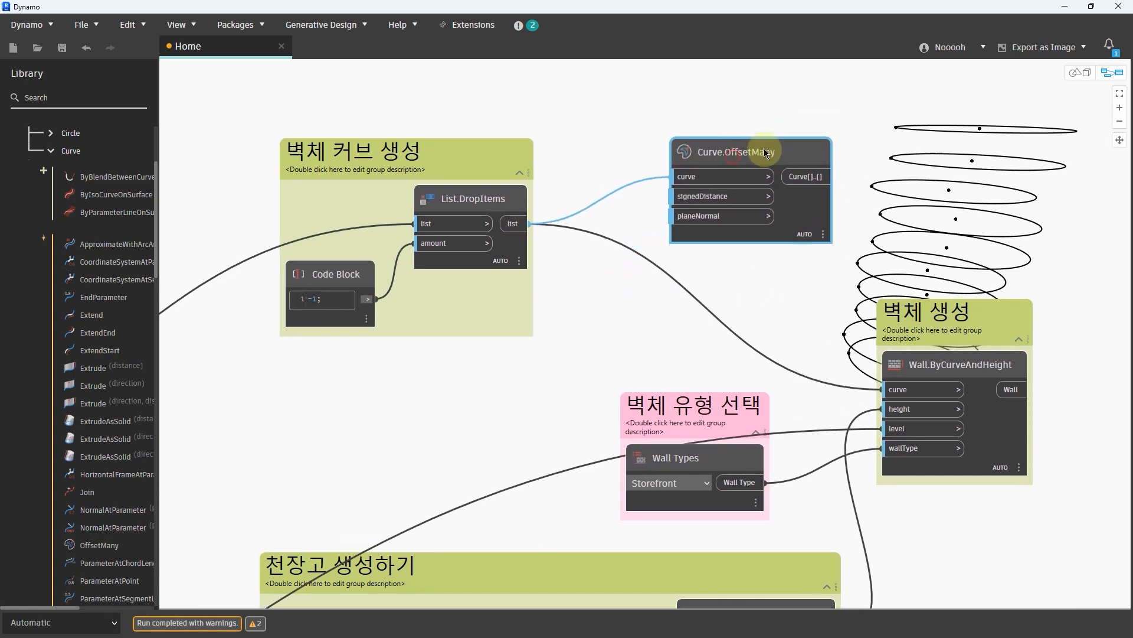
Step: Create a Code Block with the value 300 and connect it to the signedDistance input of Curve.OffsetMany
double_click(592, 243)
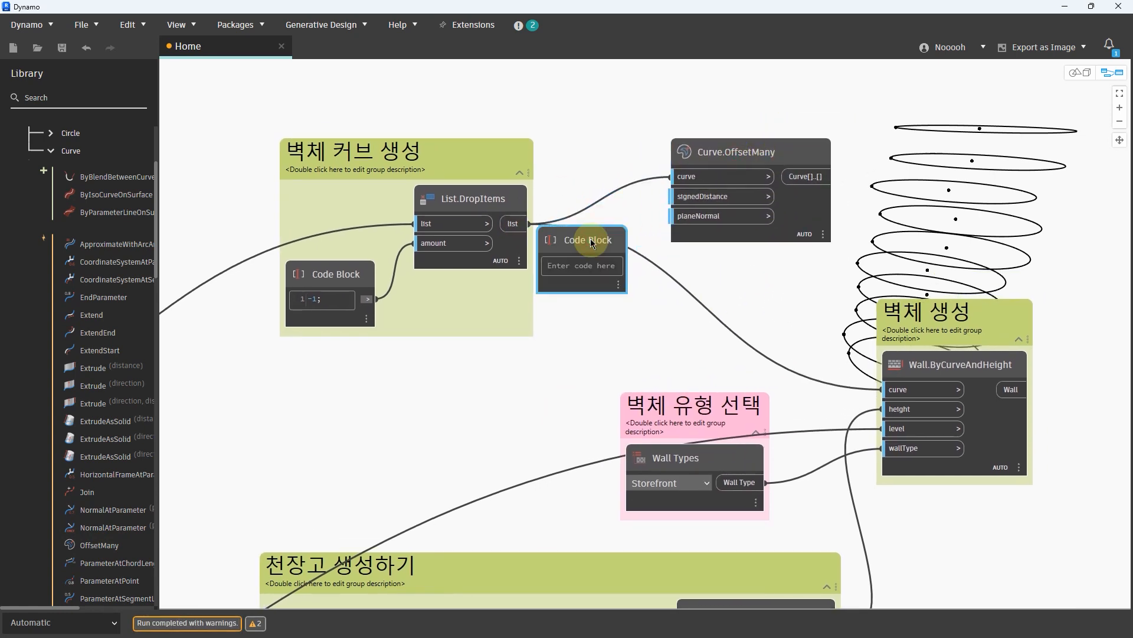
text(3000)
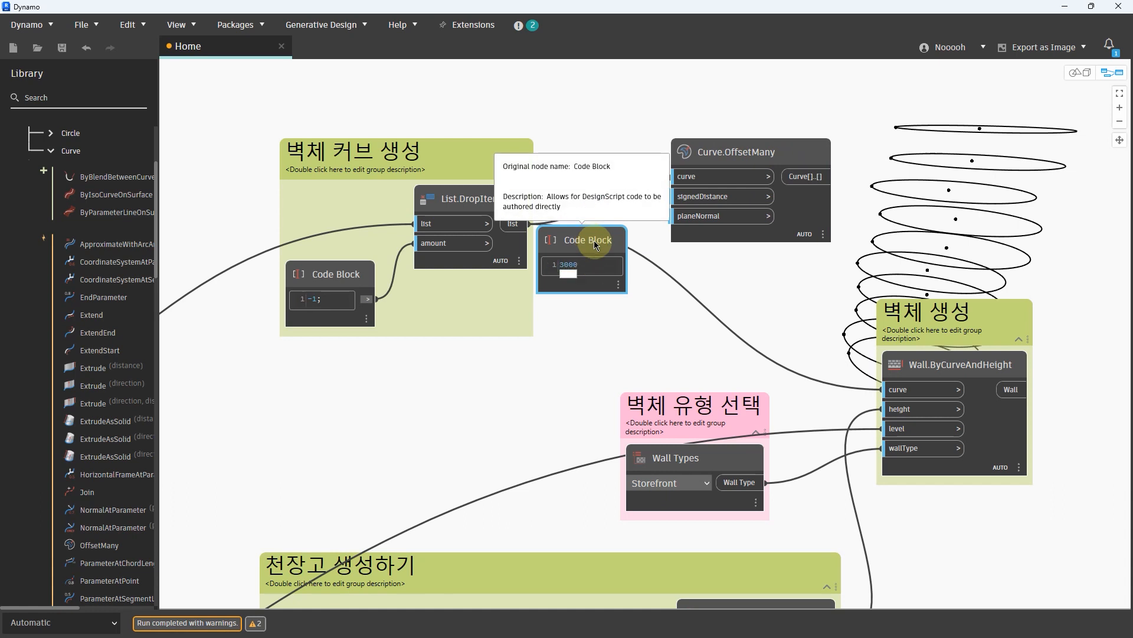
key(BackSpace)
click(703, 271)
drag(618, 264, 684, 191)
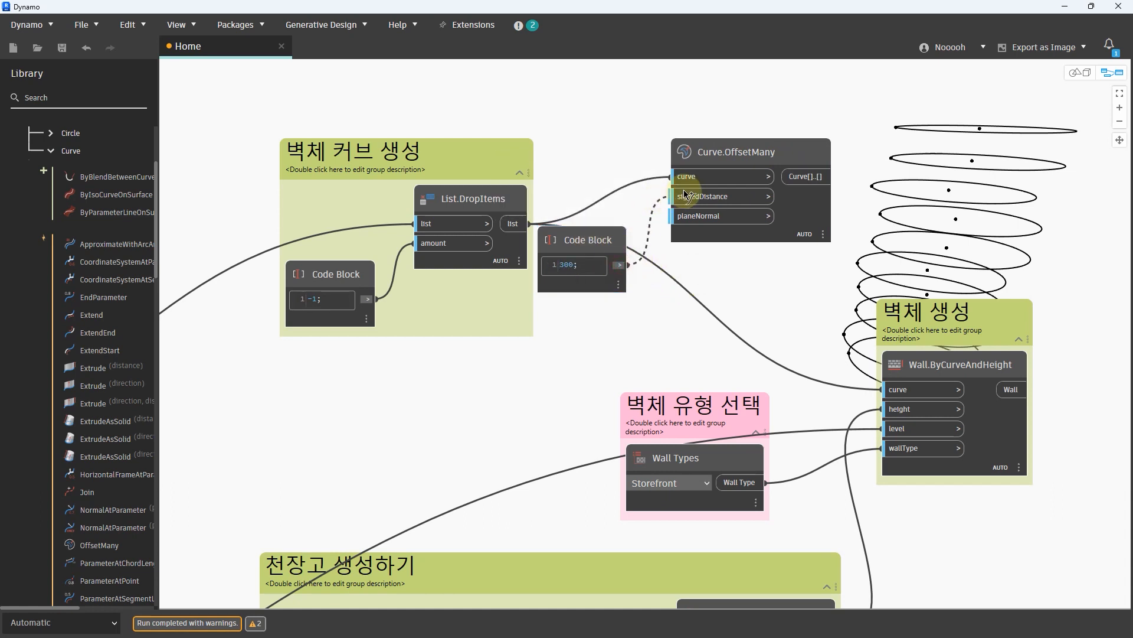
click(695, 205)
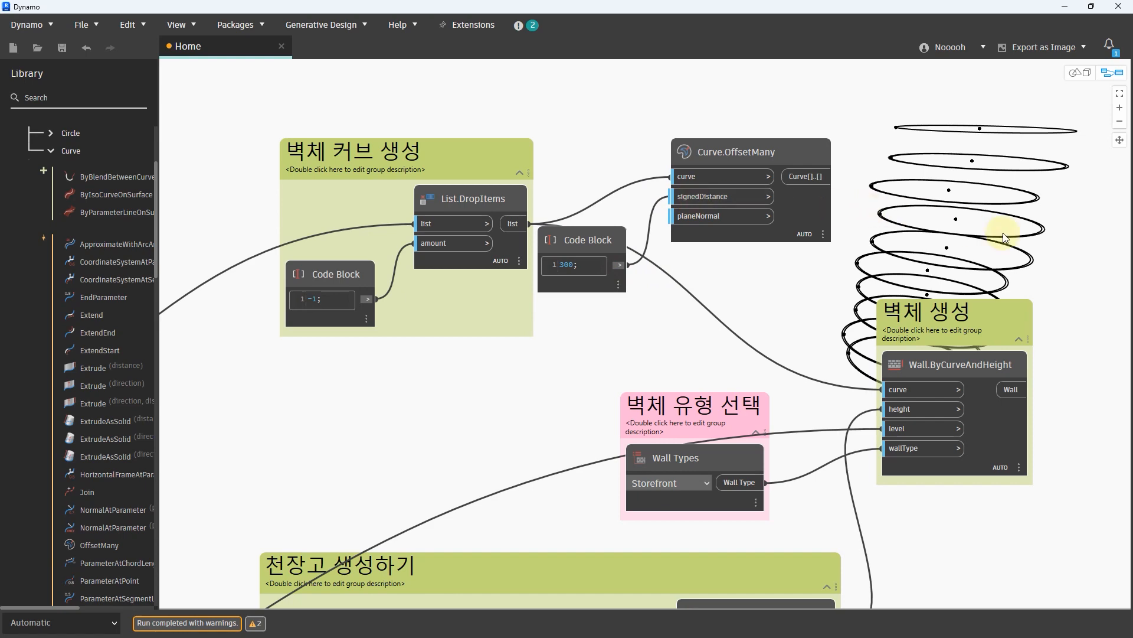
Step: Examine in the 3D geometry preview which side of the original floor curves the offset curves lie on
key(ctrl+b)
right_drag(926, 215, 828, 237)
key(ctrl+b)
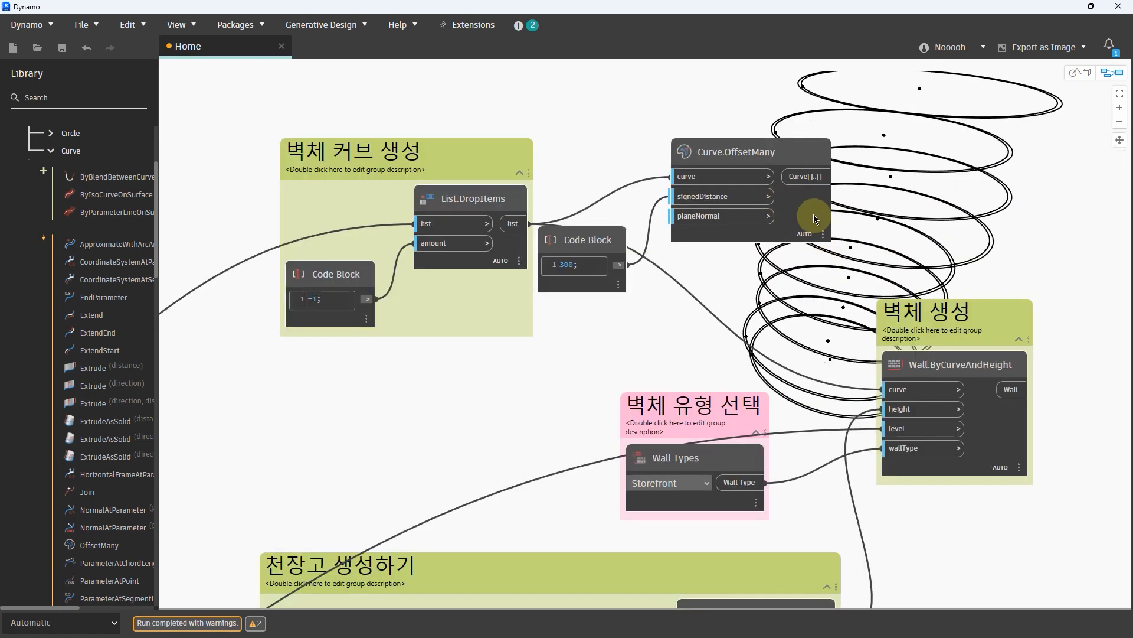
click(815, 220)
middle_drag(858, 214, 818, 216)
key(ctrl+b)
right_drag(804, 126, 861, 197)
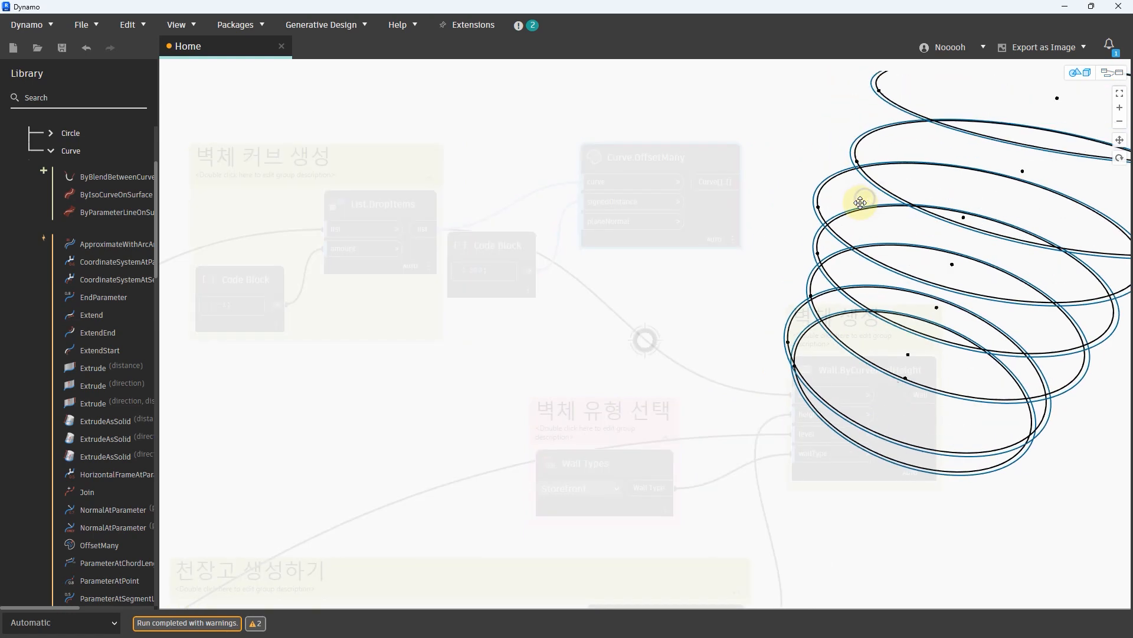
drag(810, 190, 814, 208)
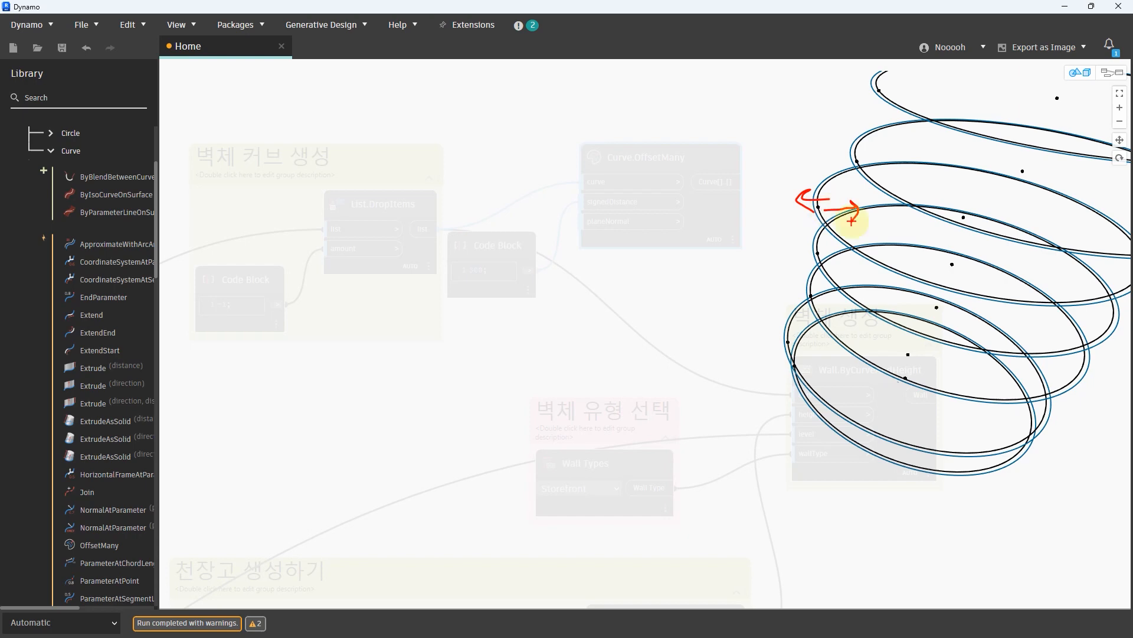
key(ctrl+b)
Step: Set the offset distance Code Block to -300 and check the offset curves in the preview
click(470, 269)
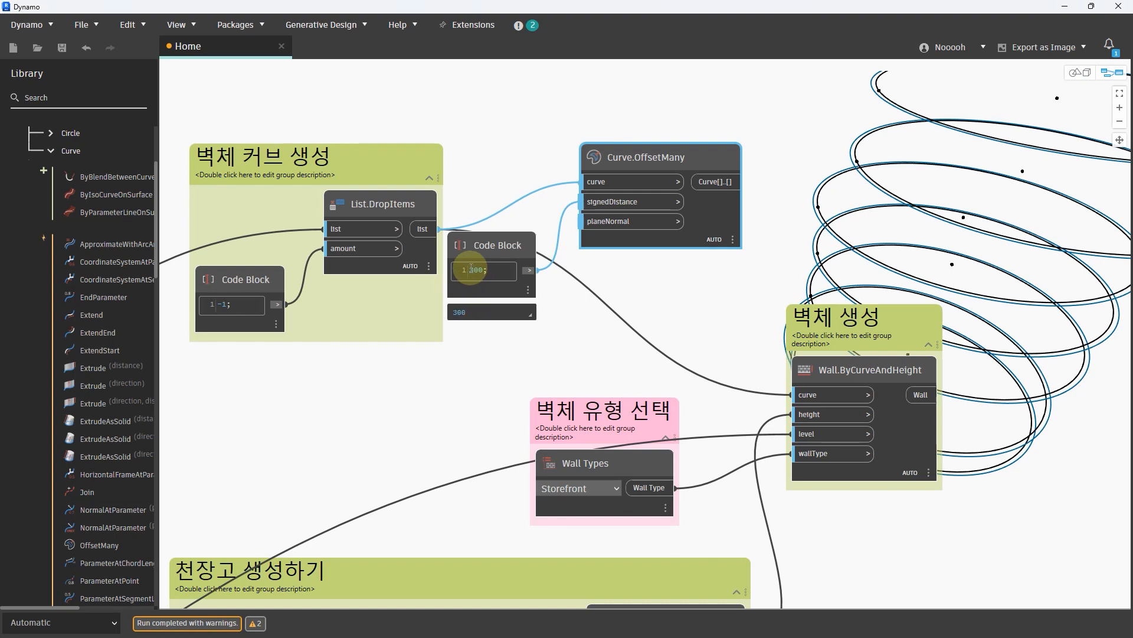
click(621, 273)
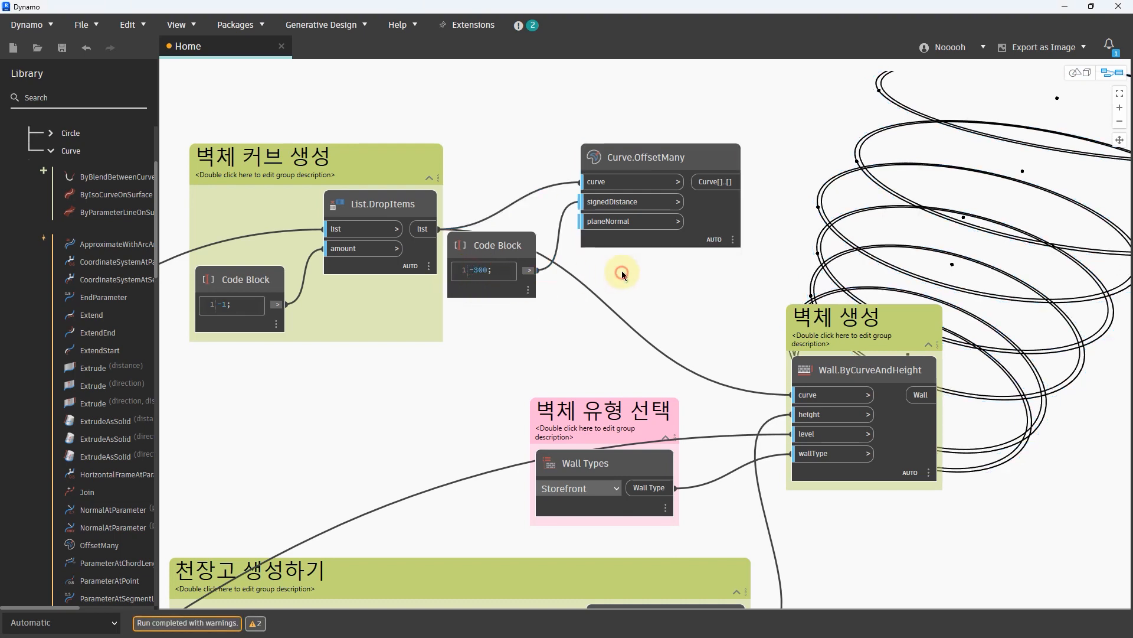
click(702, 246)
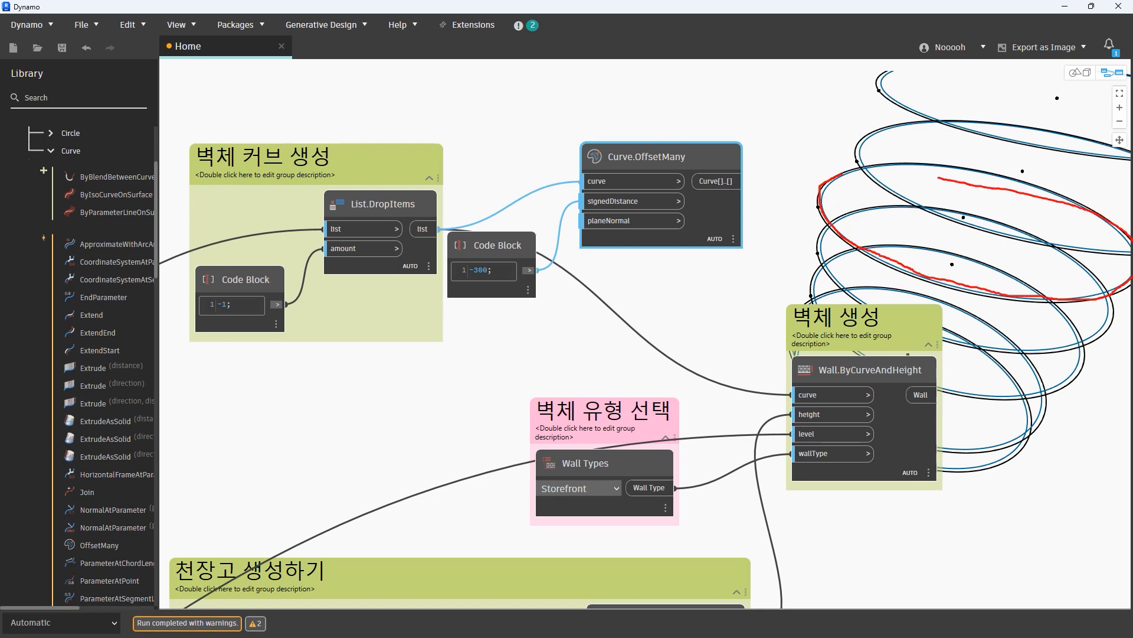
drag(938, 177, 827, 180)
Step: Connect the Curve.OffsetMany output to the curve input of Wall.ByCurveAndHeight and check the walls' distance from the slab edge in Revit
click(743, 181)
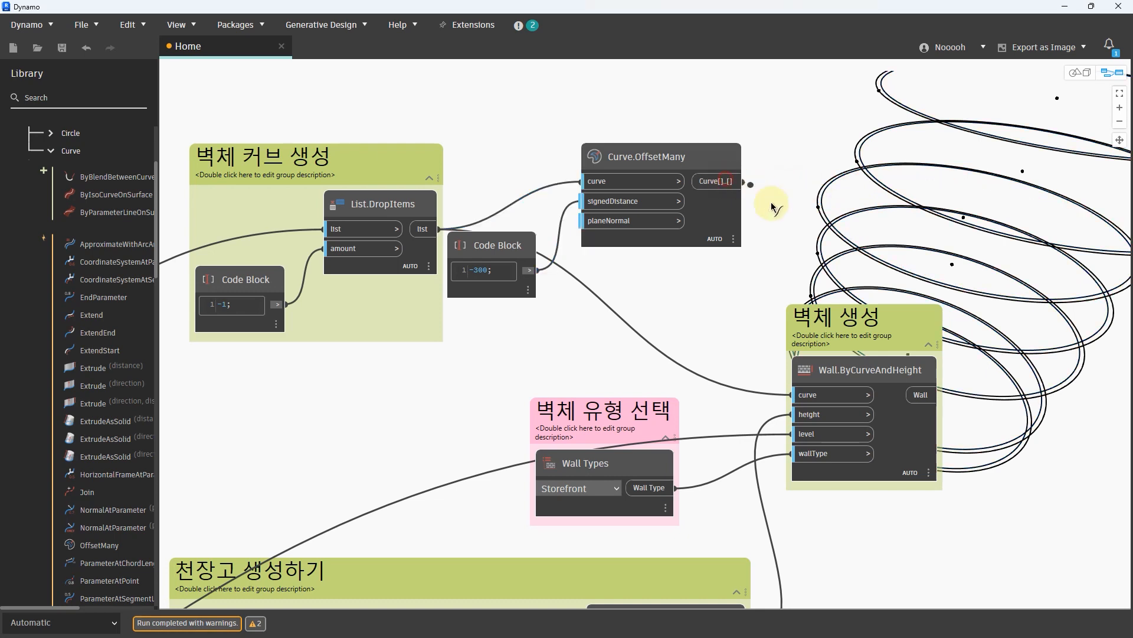
click(793, 395)
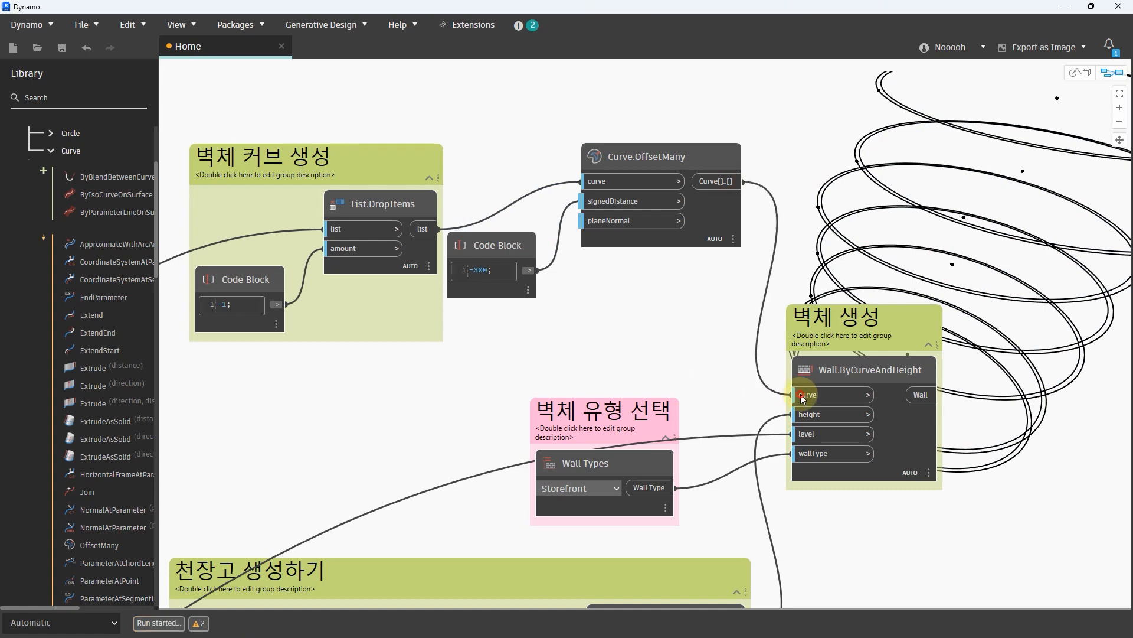
click(1091, 7)
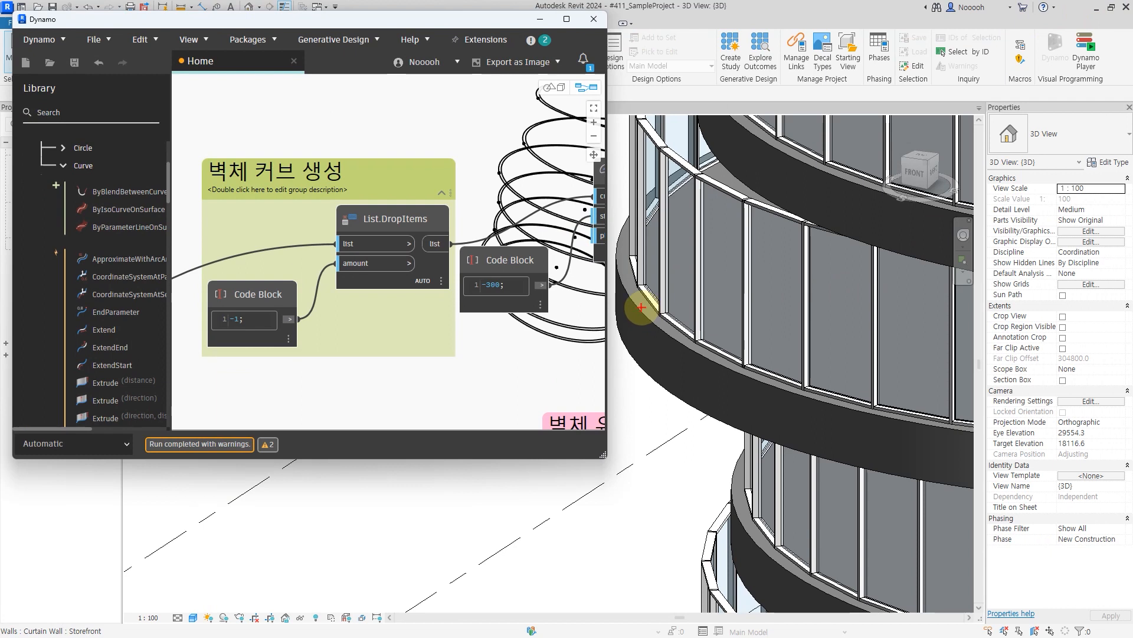
mouse_move(640, 308)
mouse_down()
mouse_move(659, 301)
mouse_move(658, 314)
mouse_up()
mouse_move(626, 277)
mouse_down()
mouse_move(629, 289)
mouse_move(657, 275)
mouse_up()
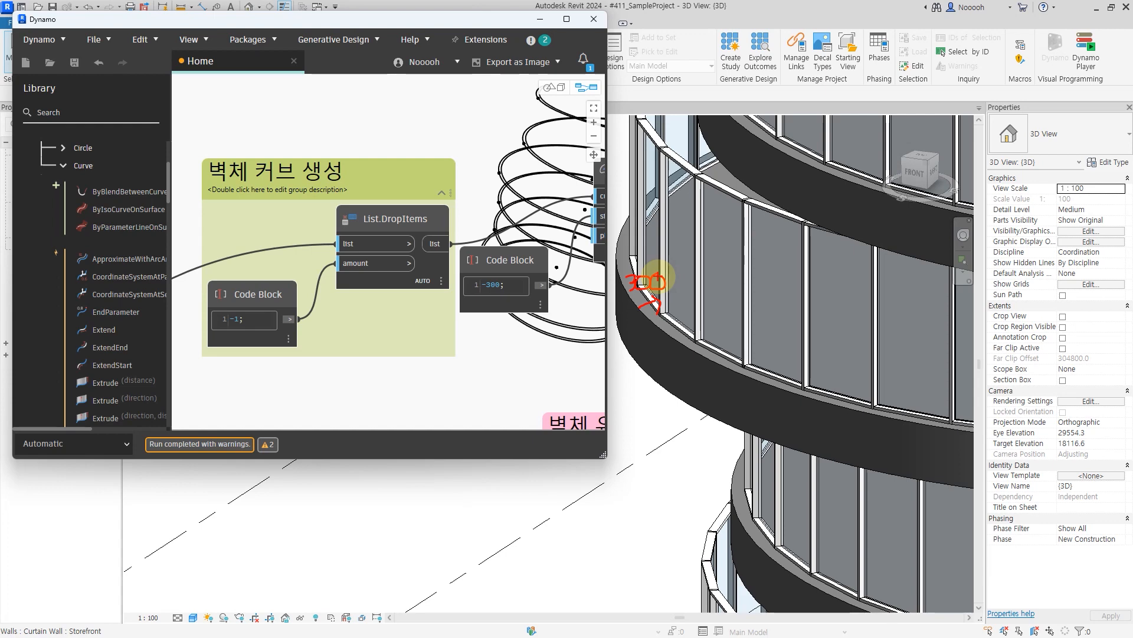
Step: Add the Curve.OffsetMany node and its -300 Code Block to the existing "벽체 커브 생성" group
click(567, 19)
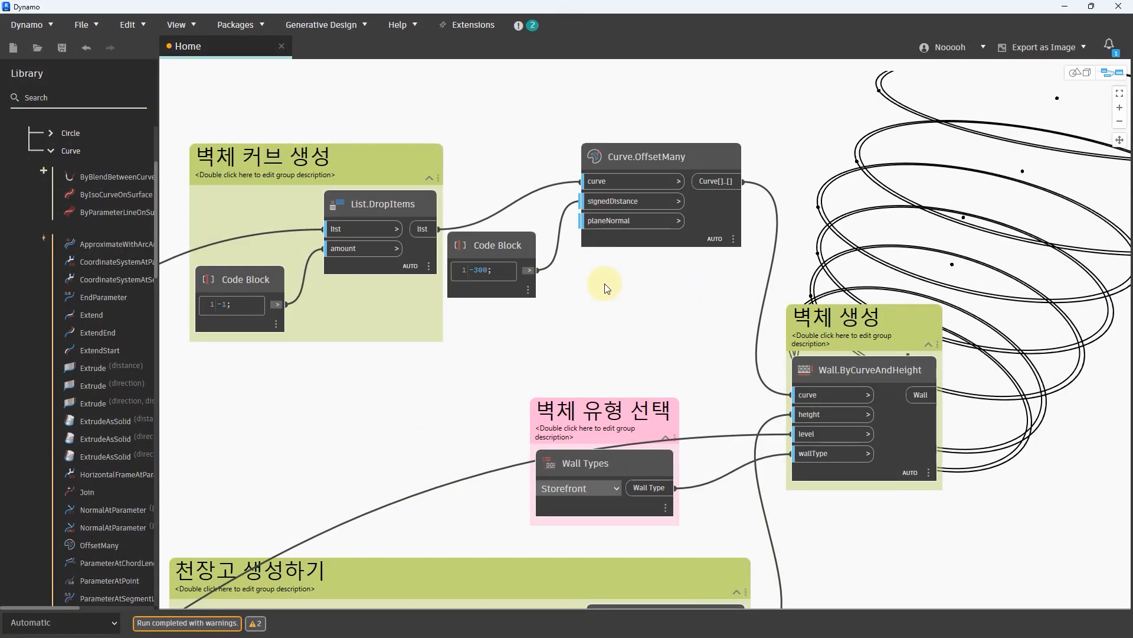
drag(432, 196, 429, 151)
drag(709, 326, 531, 150)
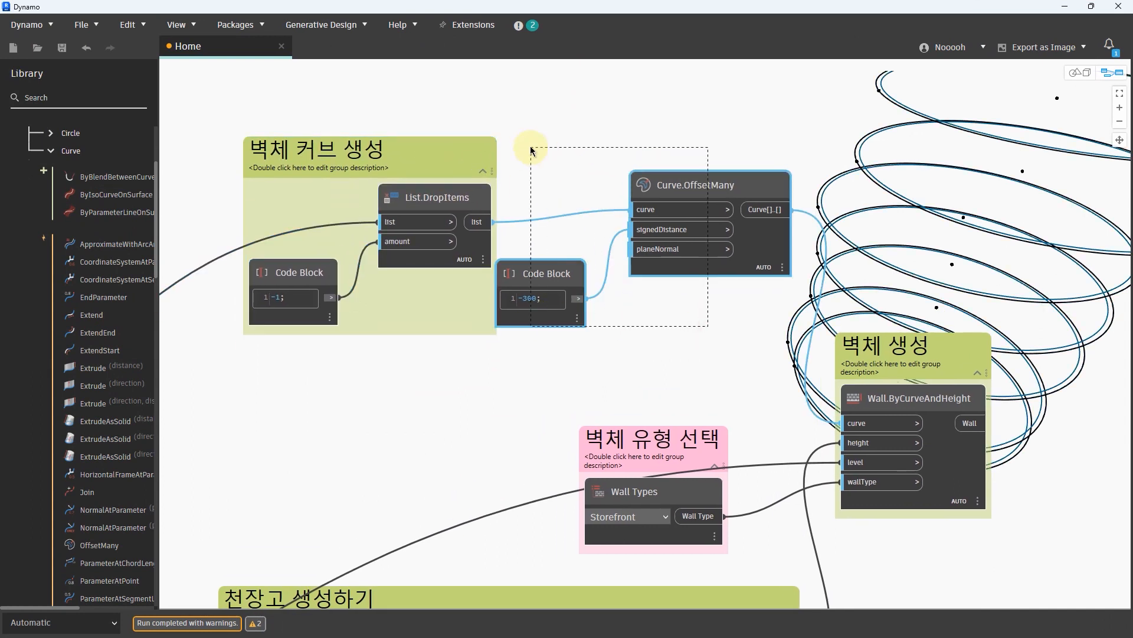
click(416, 166)
shift+drag(475, 89, 832, 362)
right_click(739, 256)
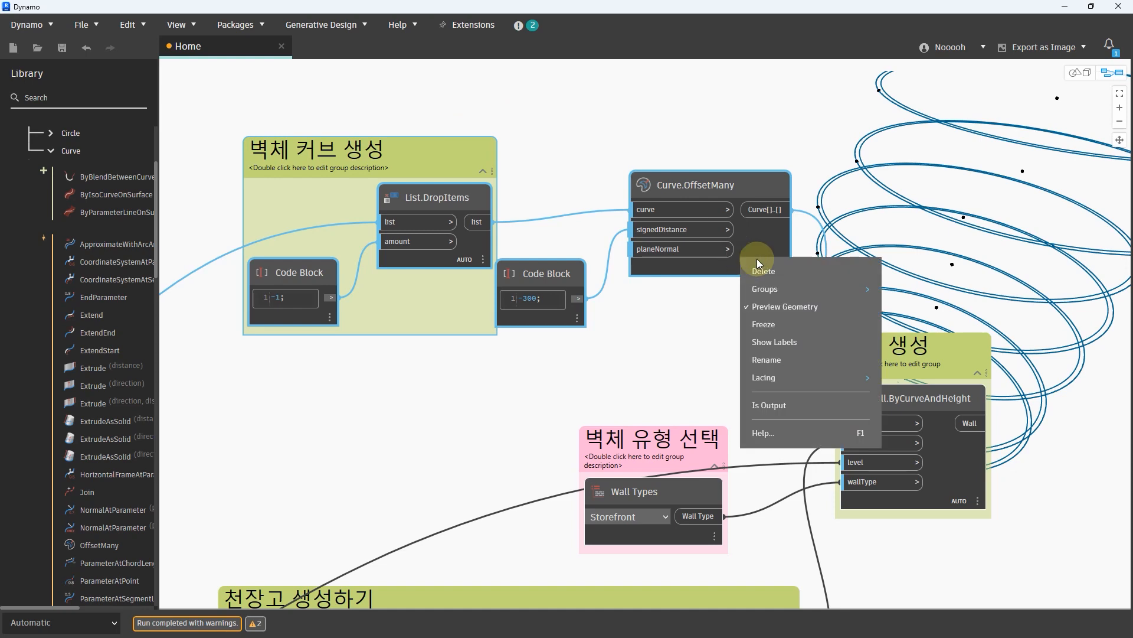
mouse_move(787, 290)
click(927, 323)
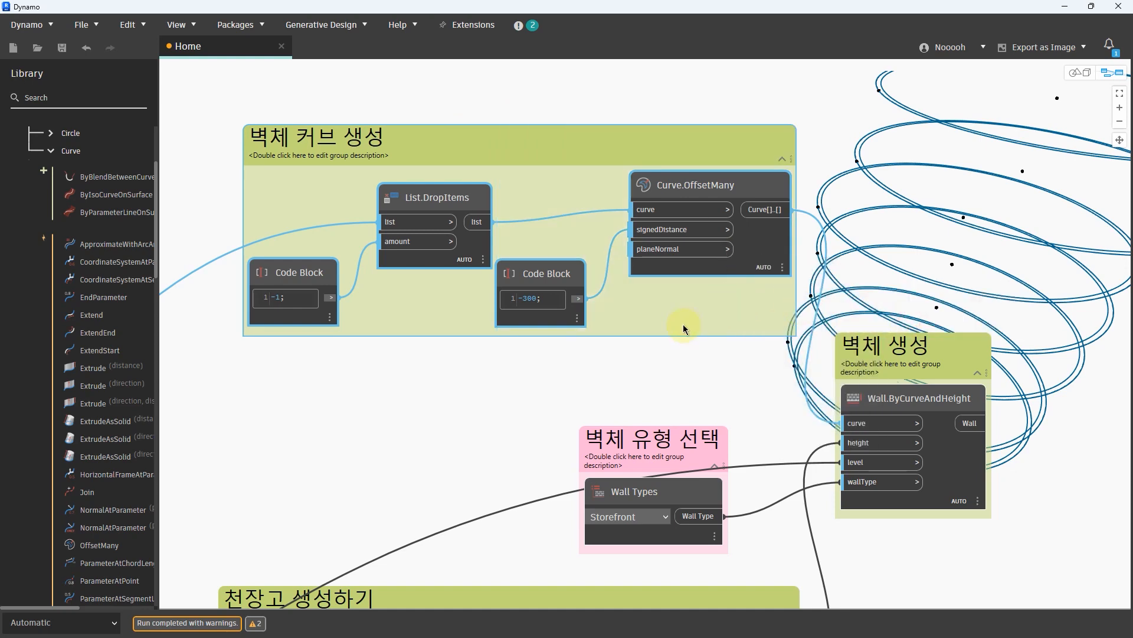
drag(653, 304, 624, 301)
click(897, 188)
Step: Shift the "벽체 유형 선택" and "천장고 생성하기" groups slightly up and away from the "벽체 생성" group
scroll(805, 213, down, 8)
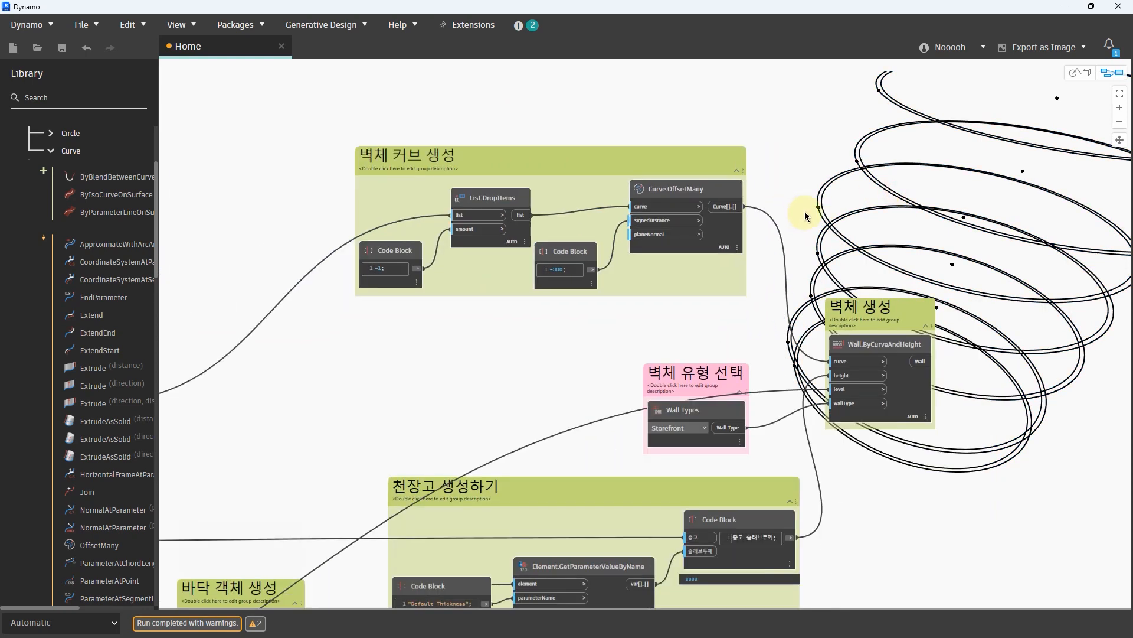
drag(760, 311, 751, 300)
drag(767, 372, 755, 360)
click(850, 251)
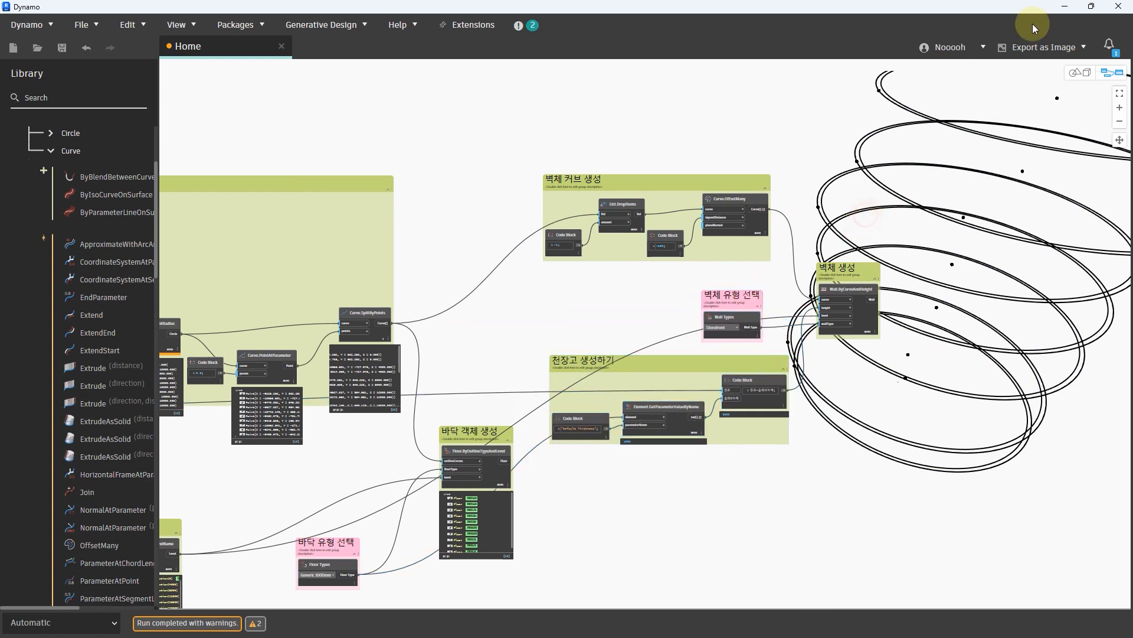
Step: Switch to the Revit 3D view and examine the curtain walls and floor slabs across the whole tower, down to the lowest storeys
click(1092, 8)
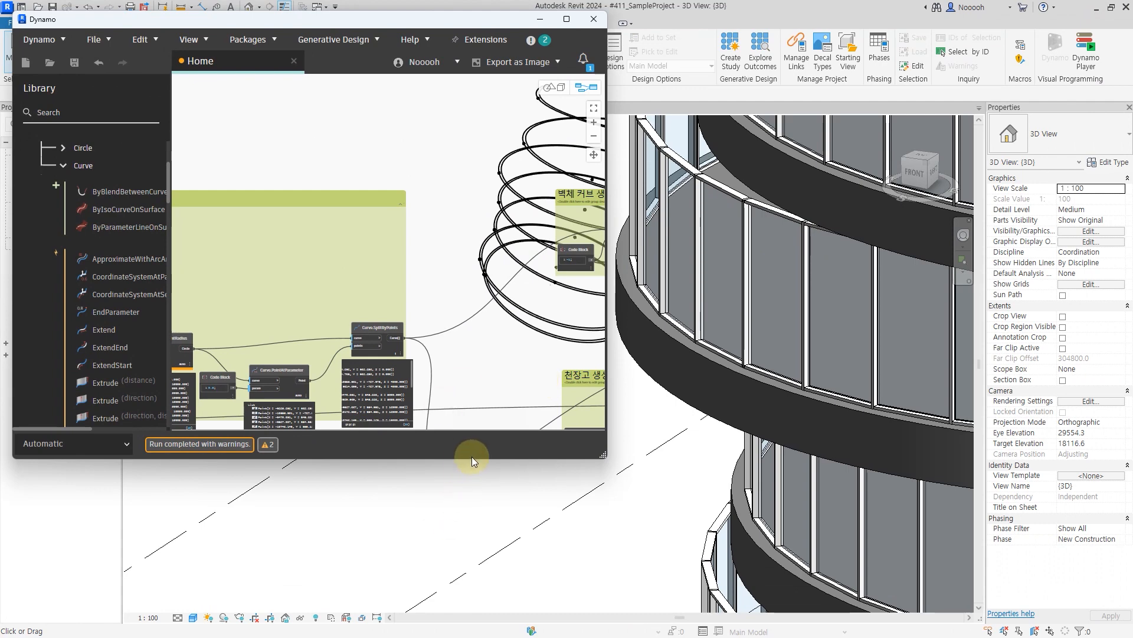
scroll(625, 422, down, 5)
middle_drag(735, 473, 734, 281)
scroll(721, 306, down, 1)
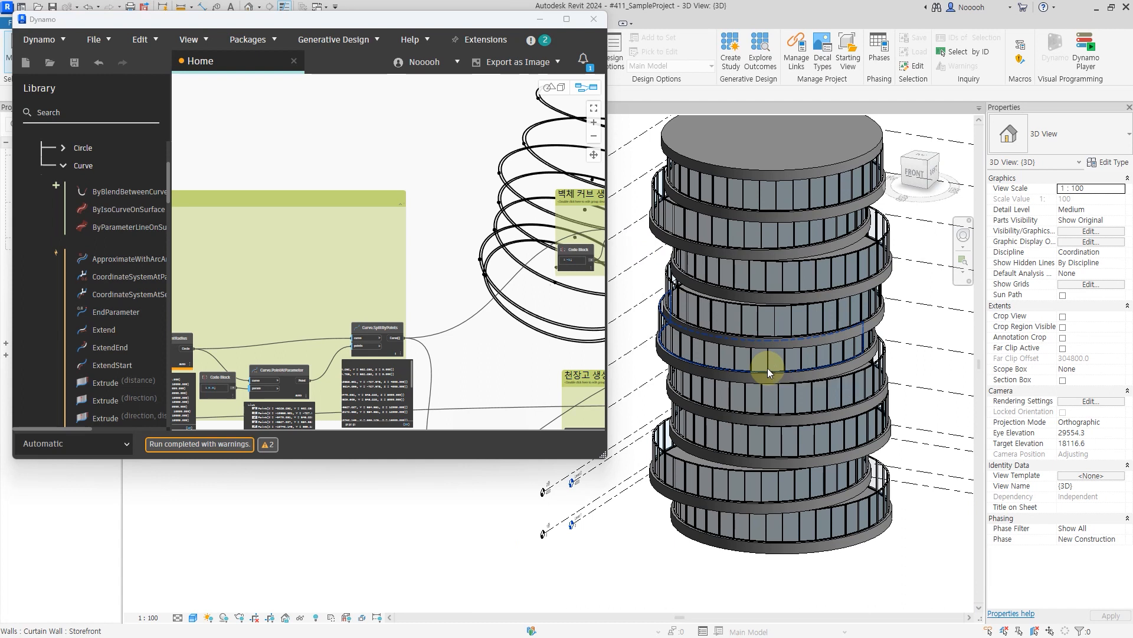
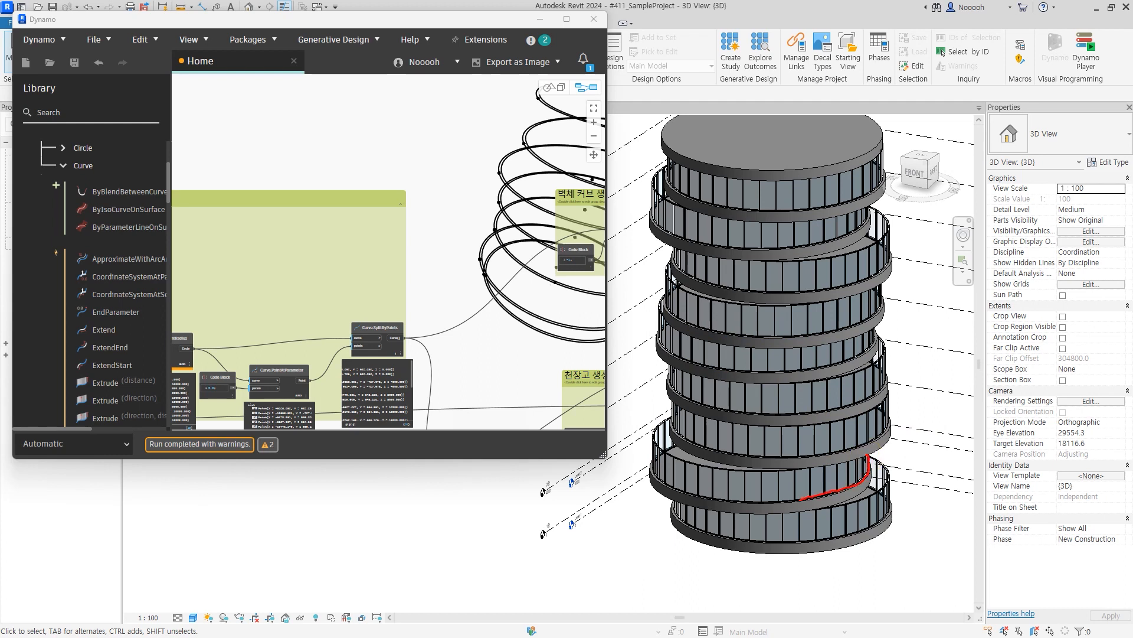
mouse_move(868, 456)
mouse_down()
mouse_move(874, 467)
mouse_move(792, 509)
mouse_move(874, 507)
mouse_up()
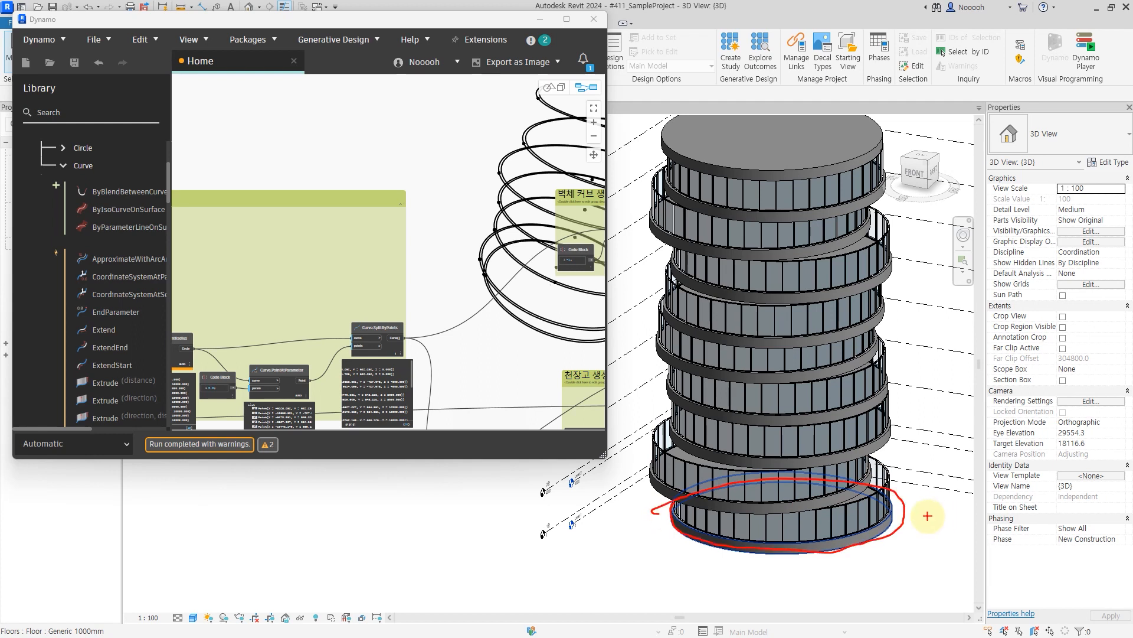
drag(911, 489, 910, 525)
drag(893, 481, 941, 472)
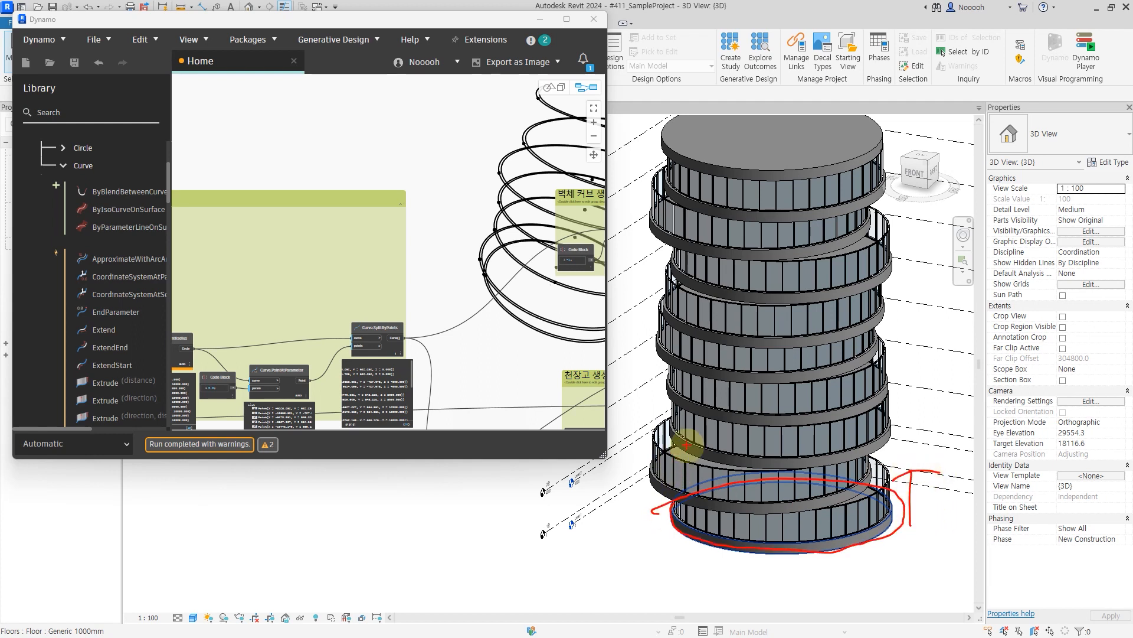
drag(688, 442, 659, 463)
mouse_move(882, 489)
mouse_down()
mouse_move(712, 432)
mouse_move(665, 447)
mouse_up()
drag(765, 422, 686, 473)
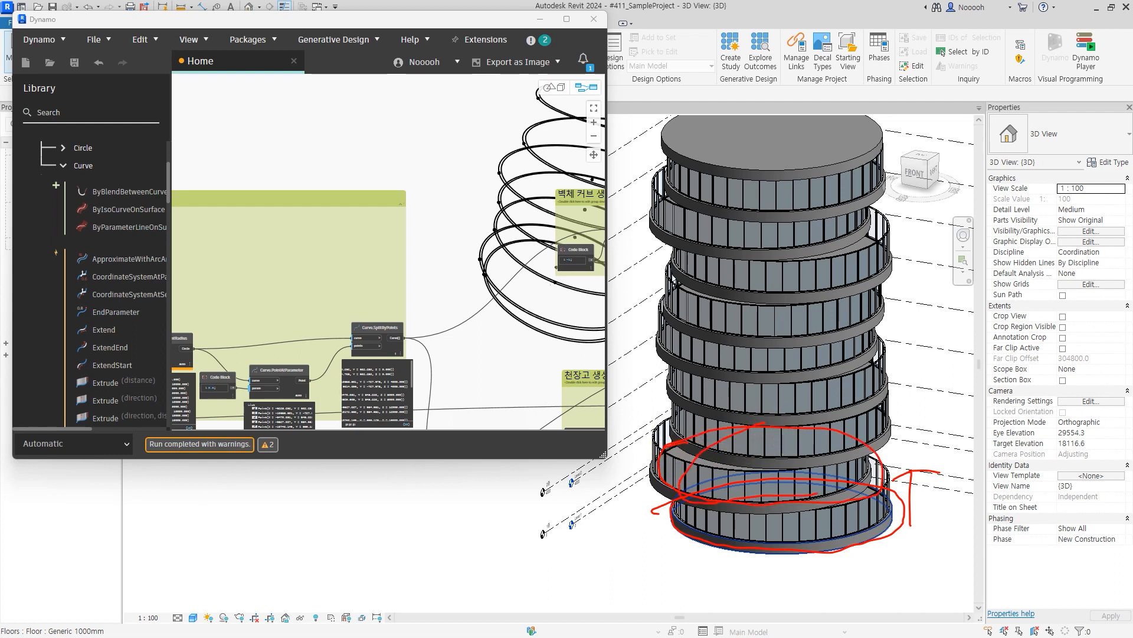
drag(869, 436, 896, 455)
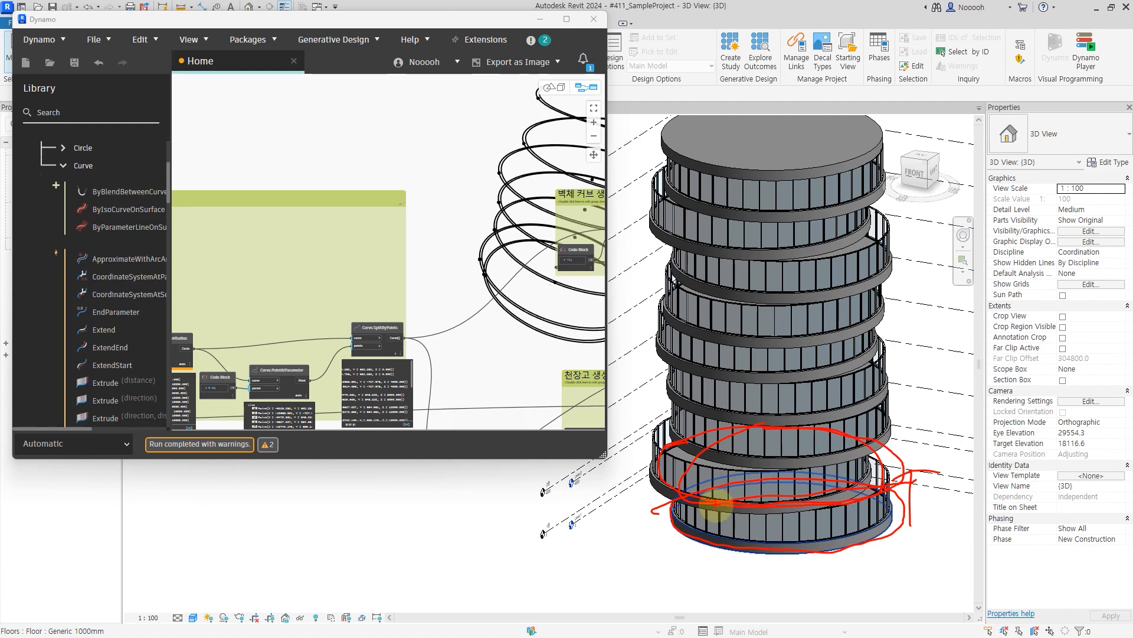
key(Escape)
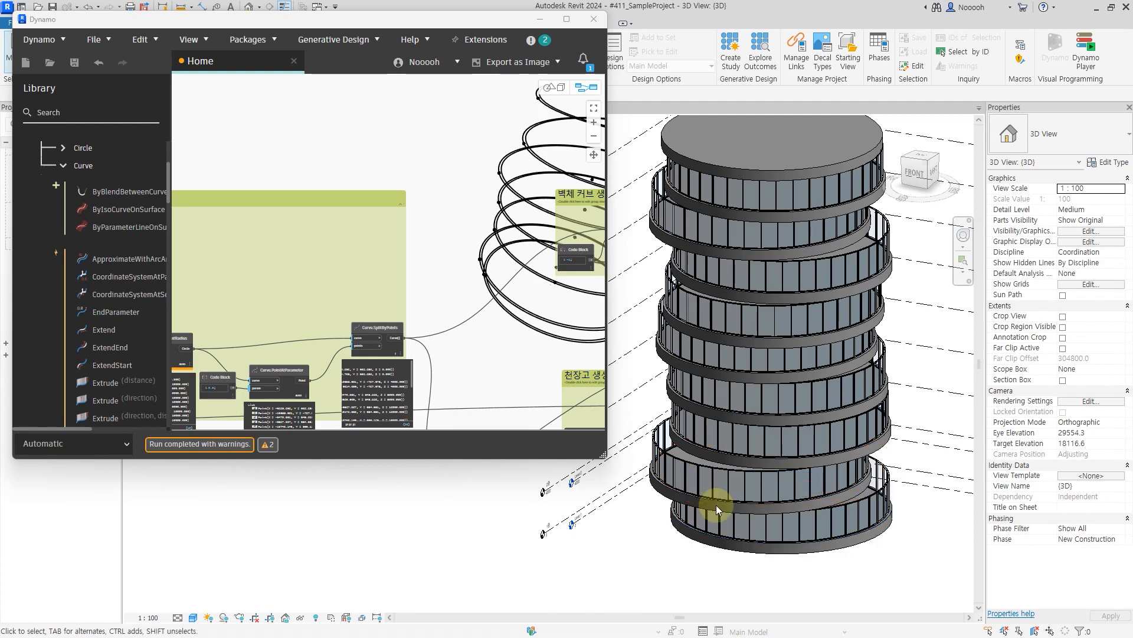
Step: Maximise the Dynamo window and shift the "벽체 커브 생성", "벽체 유형 선택" and "벽체 생성" groups slightly to tidy their spacing
click(566, 19)
scroll(573, 265, down, 2)
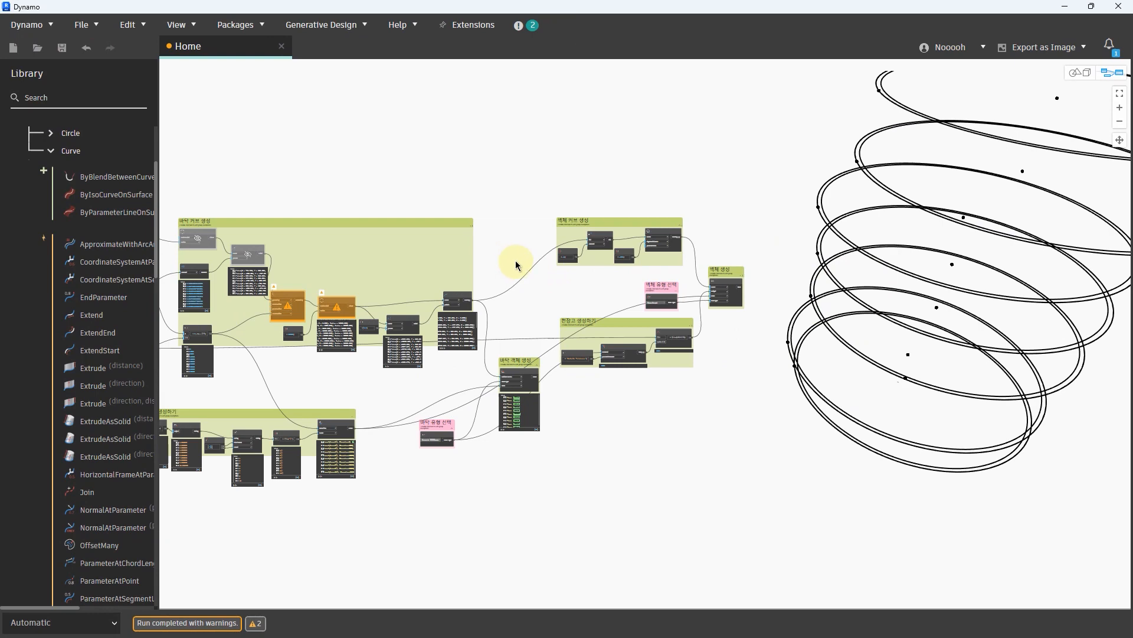
drag(462, 260, 459, 166)
click(592, 167)
drag(533, 183, 714, 270)
scroll(651, 266, up, 3)
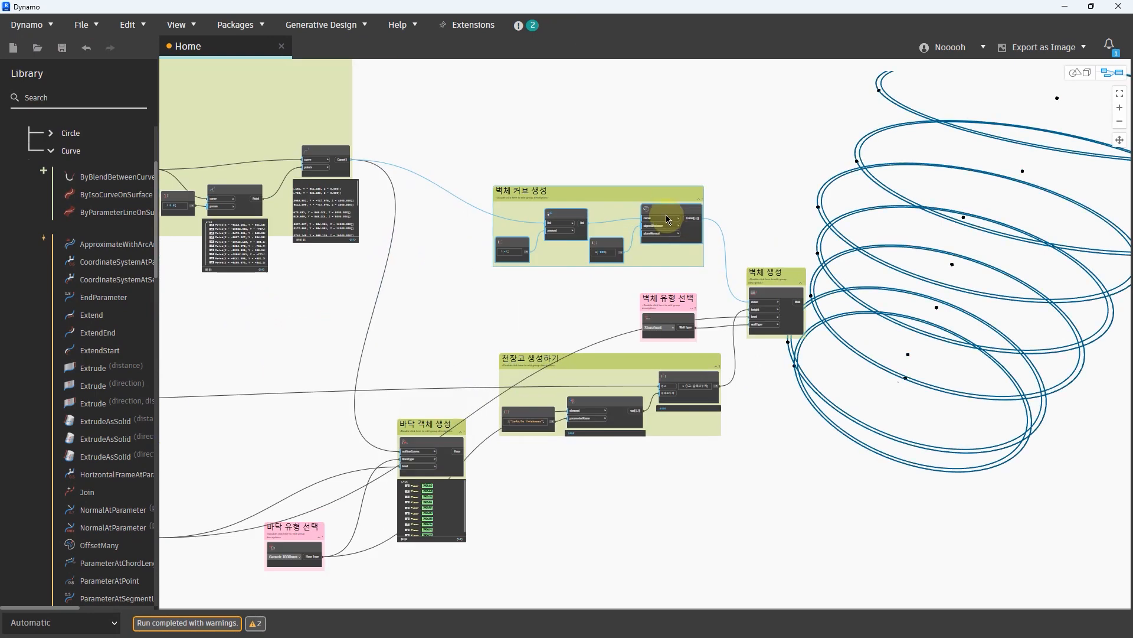
drag(667, 193, 667, 220)
click(763, 221)
scroll(675, 307, up, 3)
drag(691, 297, 692, 308)
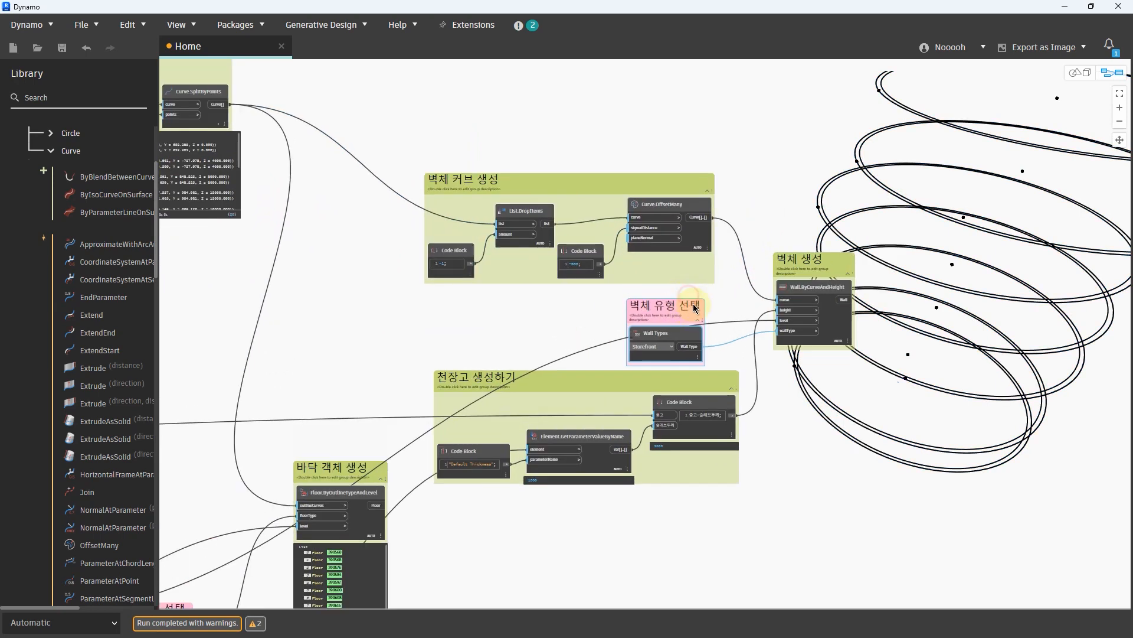
drag(812, 267, 794, 287)
click(794, 231)
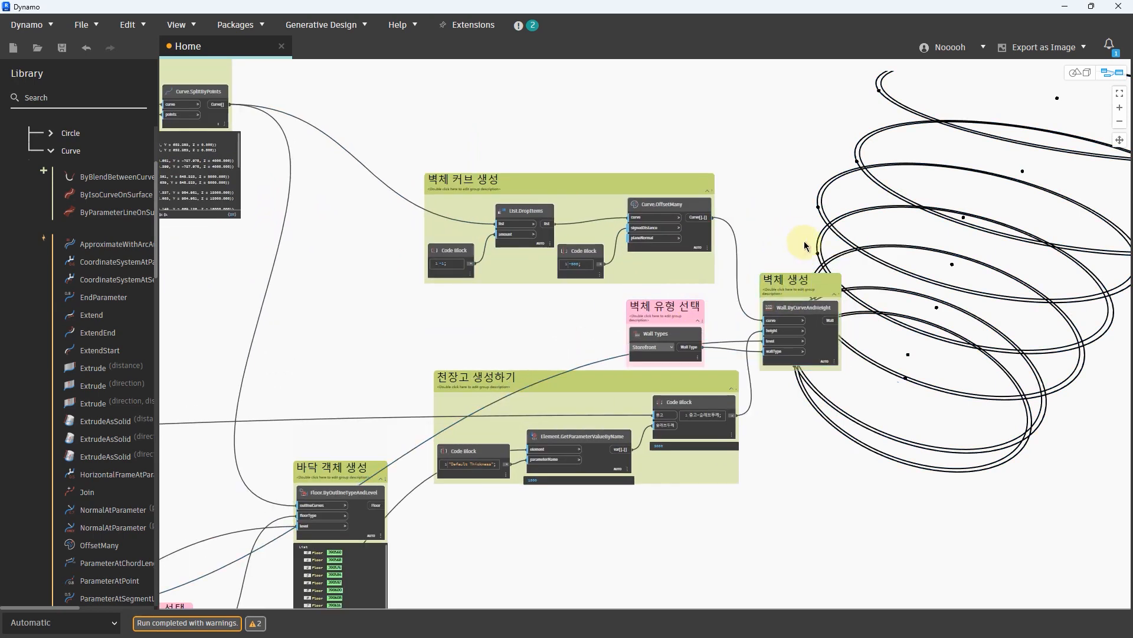
Step: Check the background geometry from a lower angle and turn off the geometry preview of the Curve.OffsetMany node
key(ctrl+b)
scroll(832, 476, down, 4)
right_drag(848, 471, 848, 422)
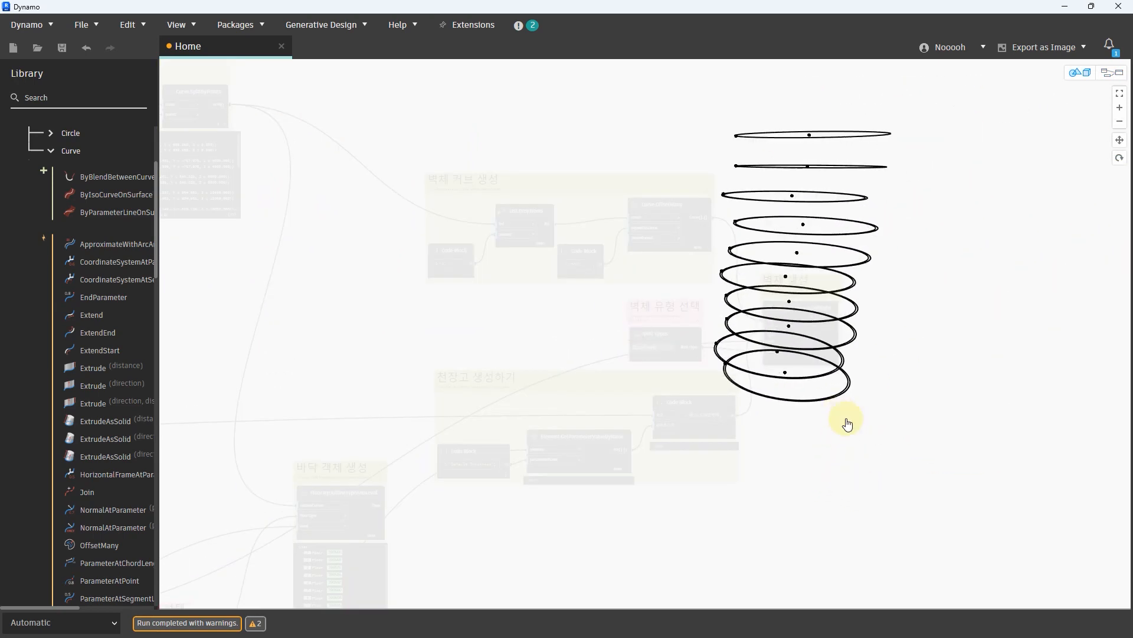
middle_drag(848, 422, 922, 451)
right_drag(923, 451, 923, 437)
key(ctrl+b)
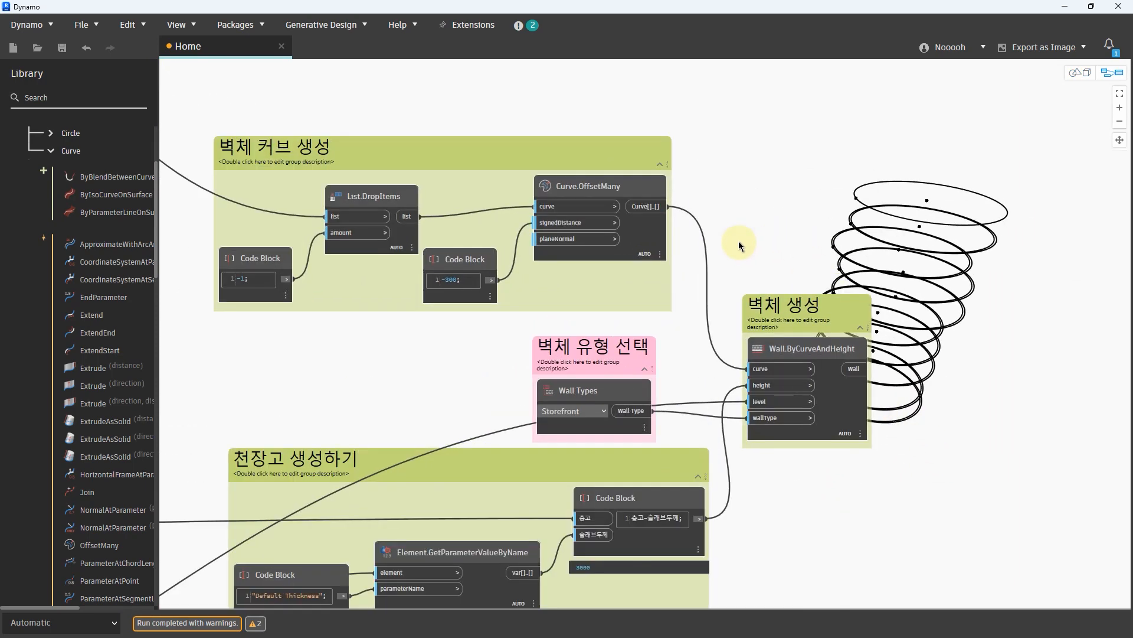
click(645, 240)
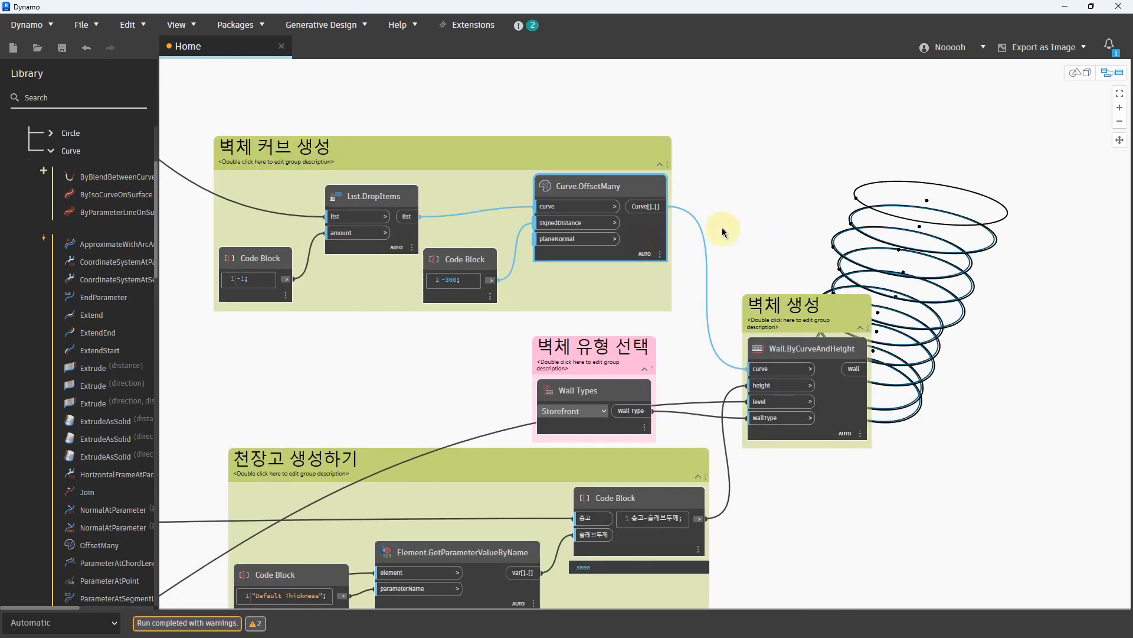
right_click(654, 238)
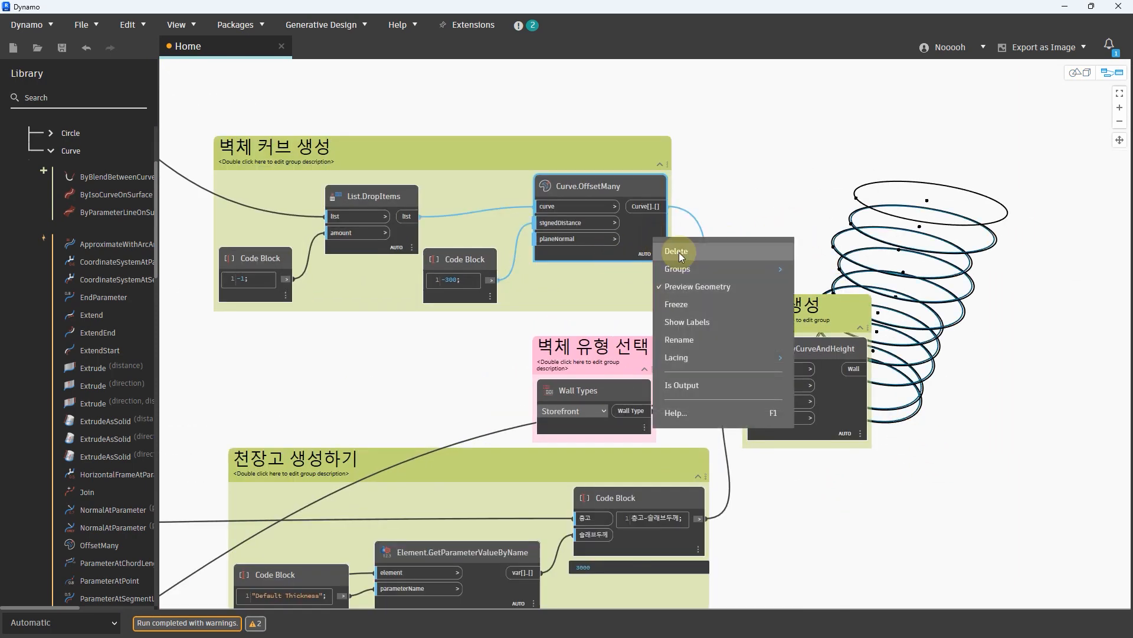
click(706, 282)
Step: Turn off the geometry preview of the Curve.PointAtParameter node so its points are hidden in the background preview
middle_drag(729, 232, 1057, 395)
scroll(1041, 389, down, 3)
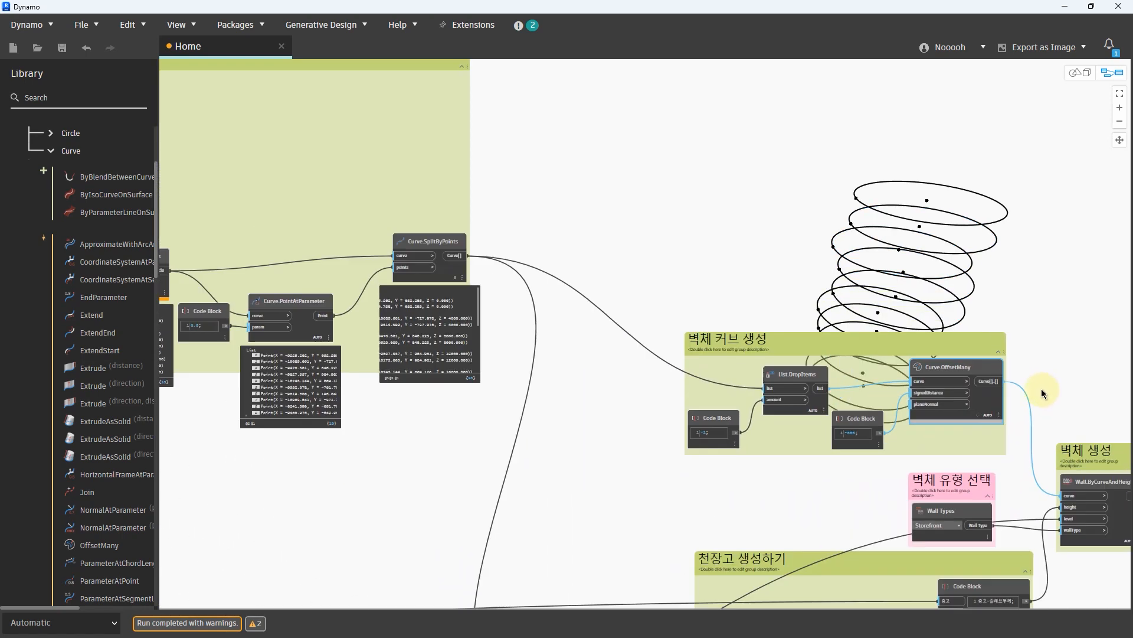
middle_drag(627, 270, 679, 373)
scroll(533, 384, up, 4)
click(479, 372)
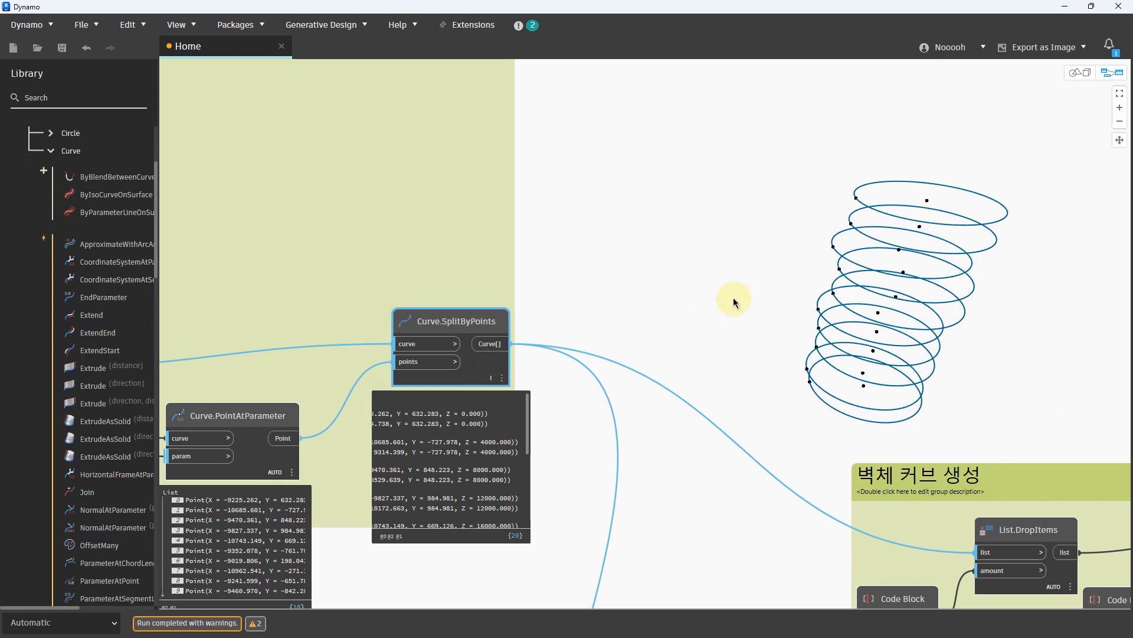
scroll(721, 284, down, 4)
scroll(674, 318, up, 1)
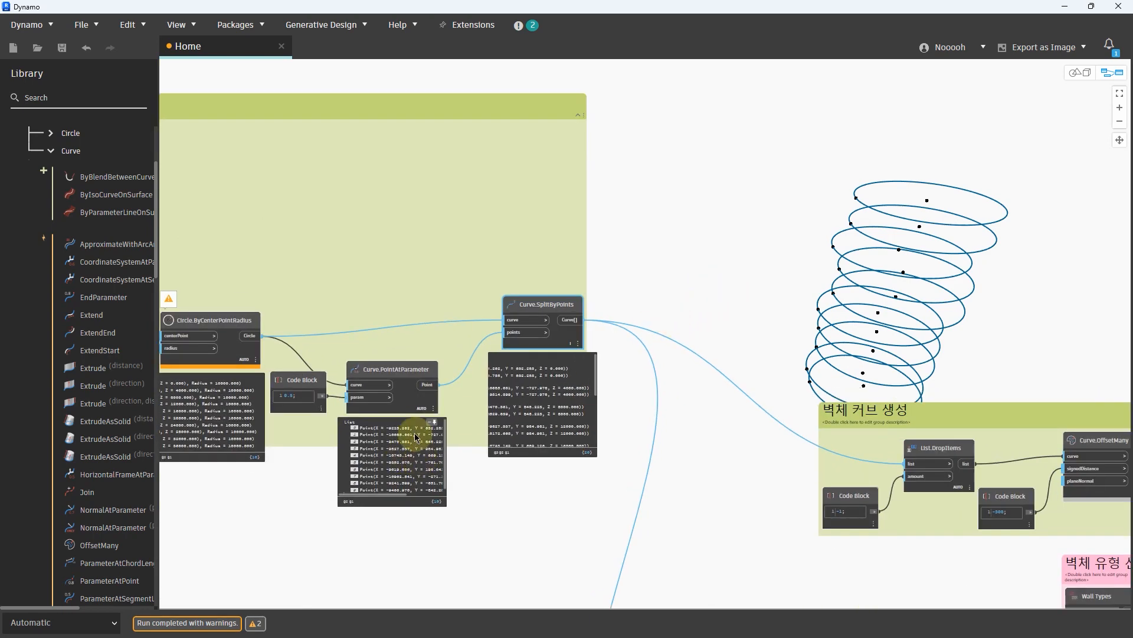
click(418, 404)
right_click(418, 404)
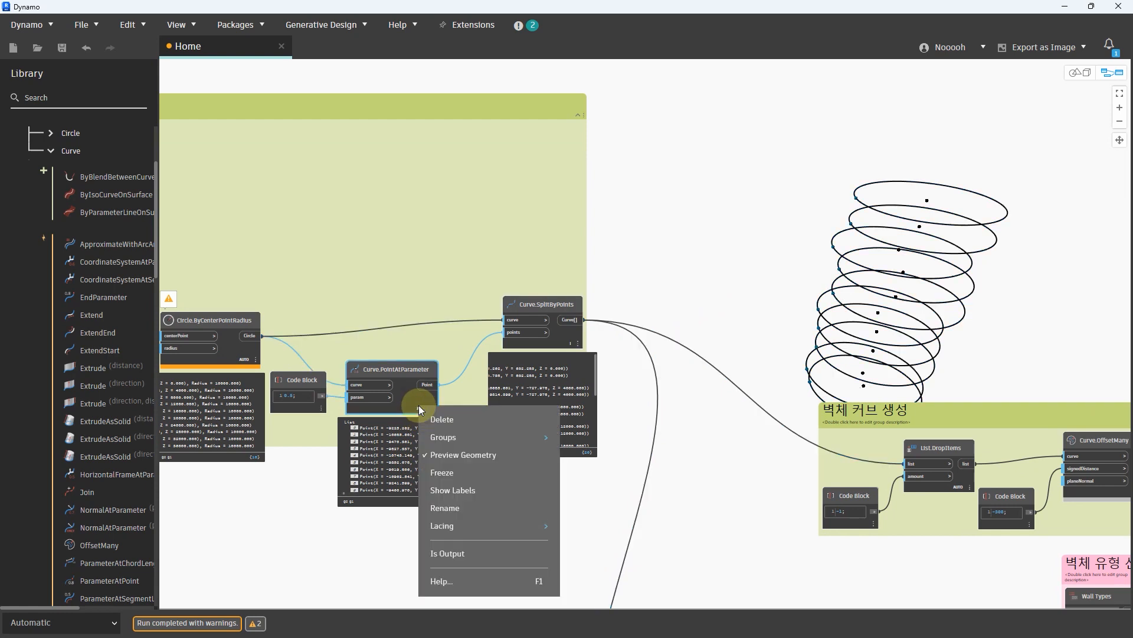
click(451, 456)
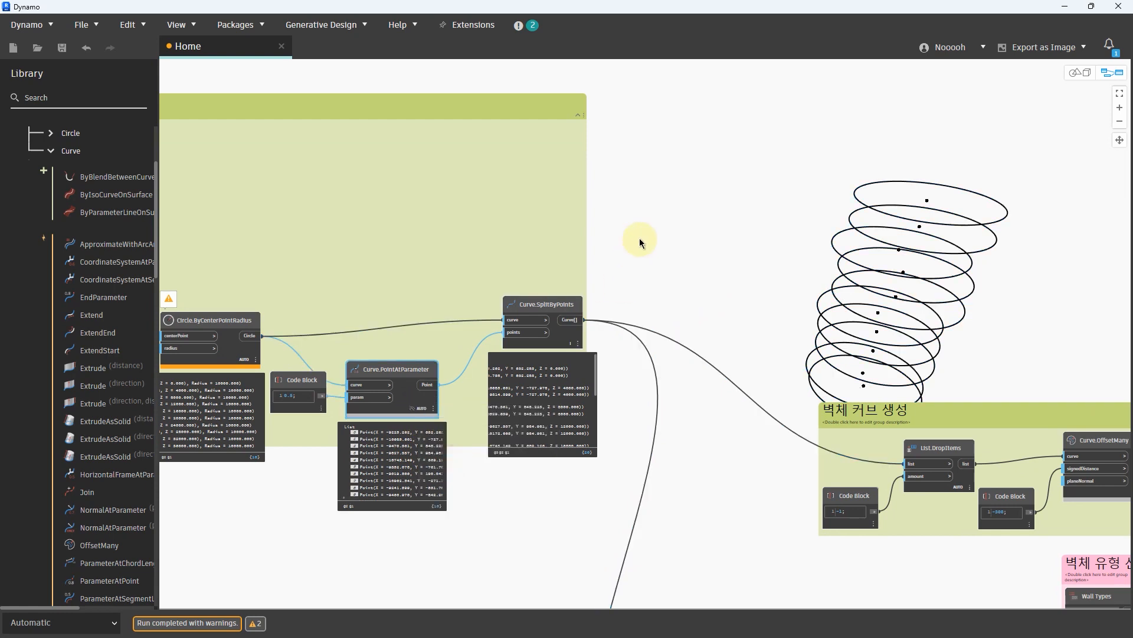
Step: Add an Object.Identity node fed by the Curve.SplitByPoints output and place it in empty space above the "벽체 커브 생성" group
scroll(639, 239, up, 1)
click(512, 361)
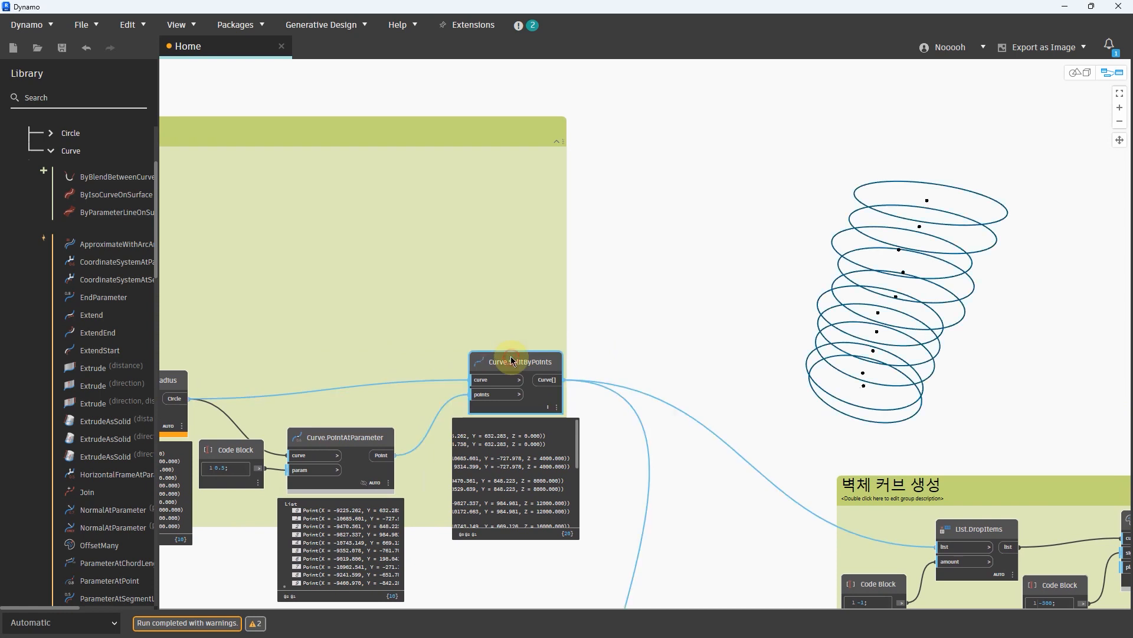
right_click(689, 210)
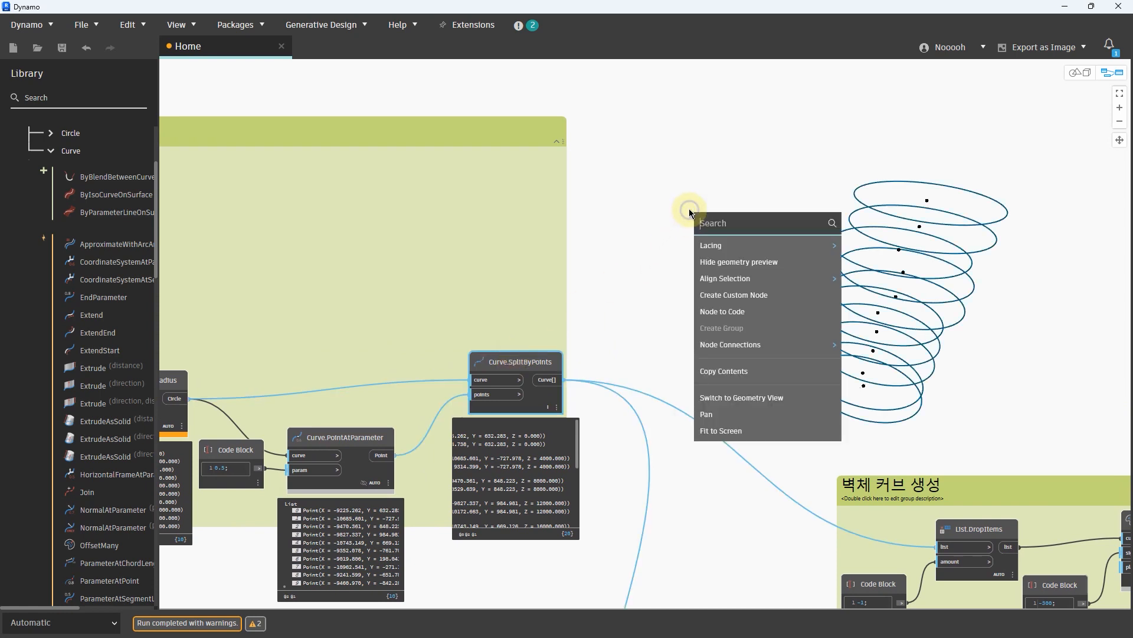
text(ㅑㅇ)
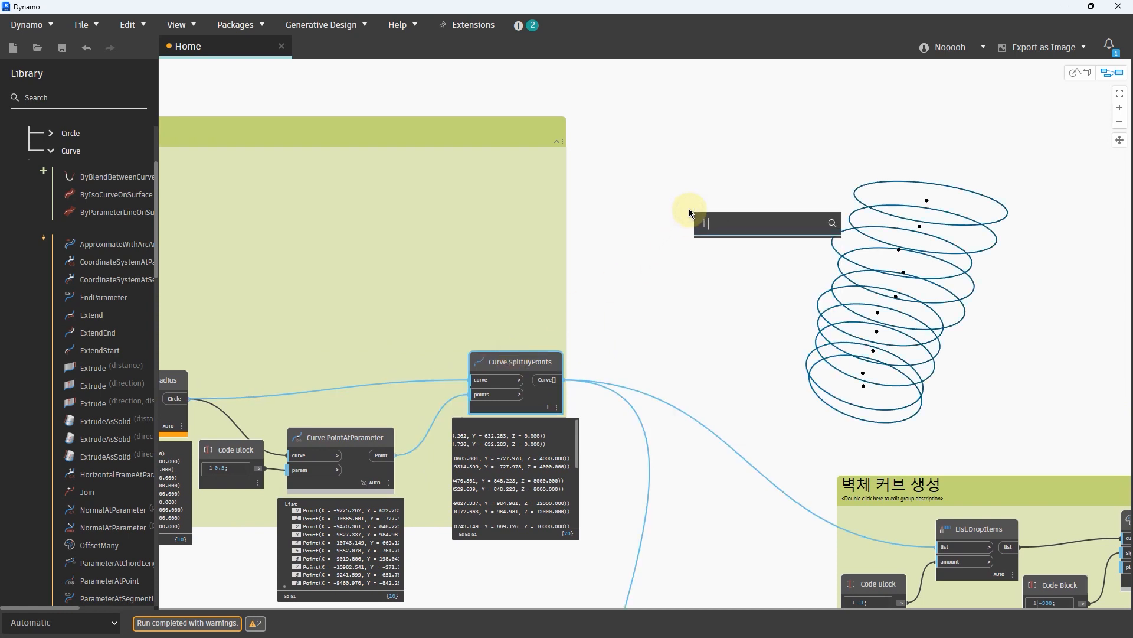
key(BackSpace)
text(Iden)
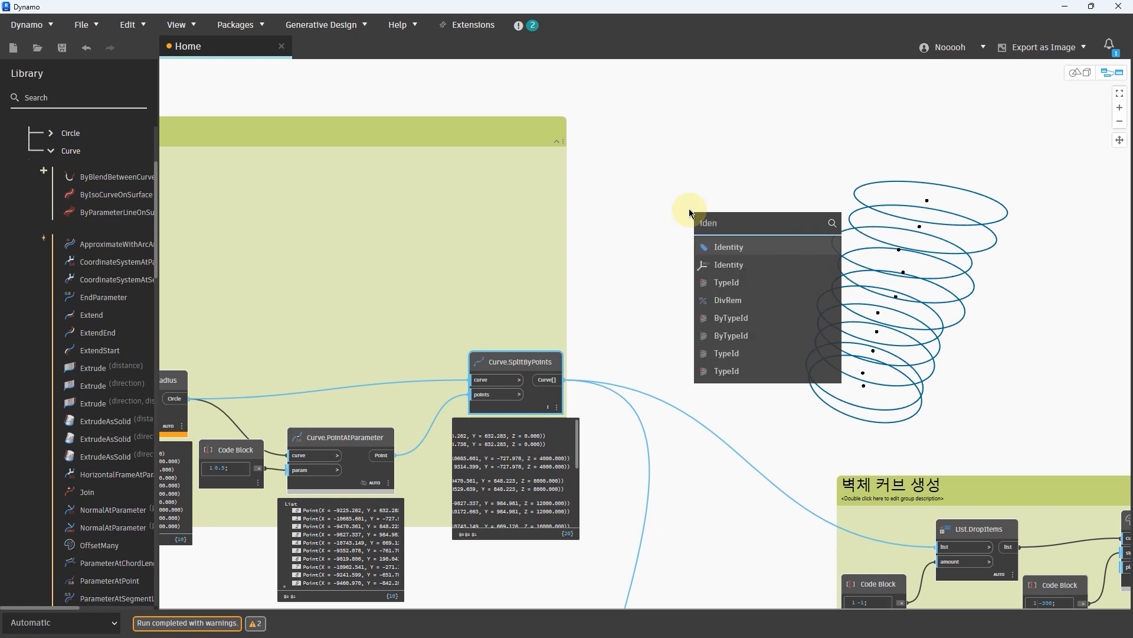
click(747, 246)
click(725, 285)
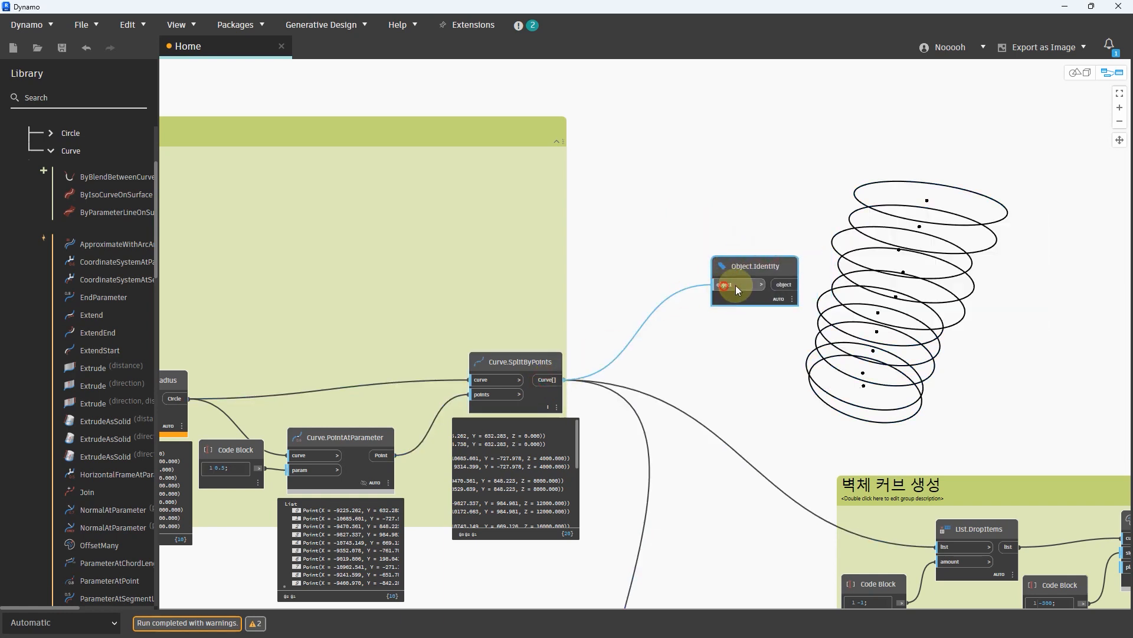
click(789, 321)
drag(779, 267, 824, 111)
middle_drag(873, 165, 697, 194)
click(805, 169)
Step: Turn off the geometry preview of the Curve.SplitByPoints node
right_click(377, 436)
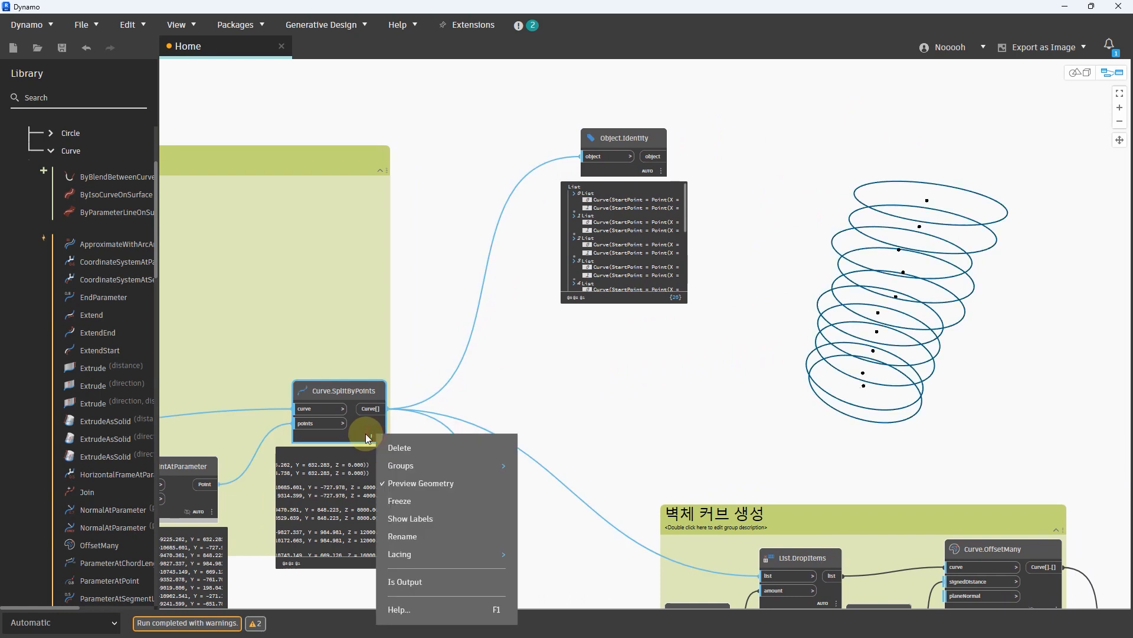
click(431, 410)
click(363, 426)
right_click(377, 436)
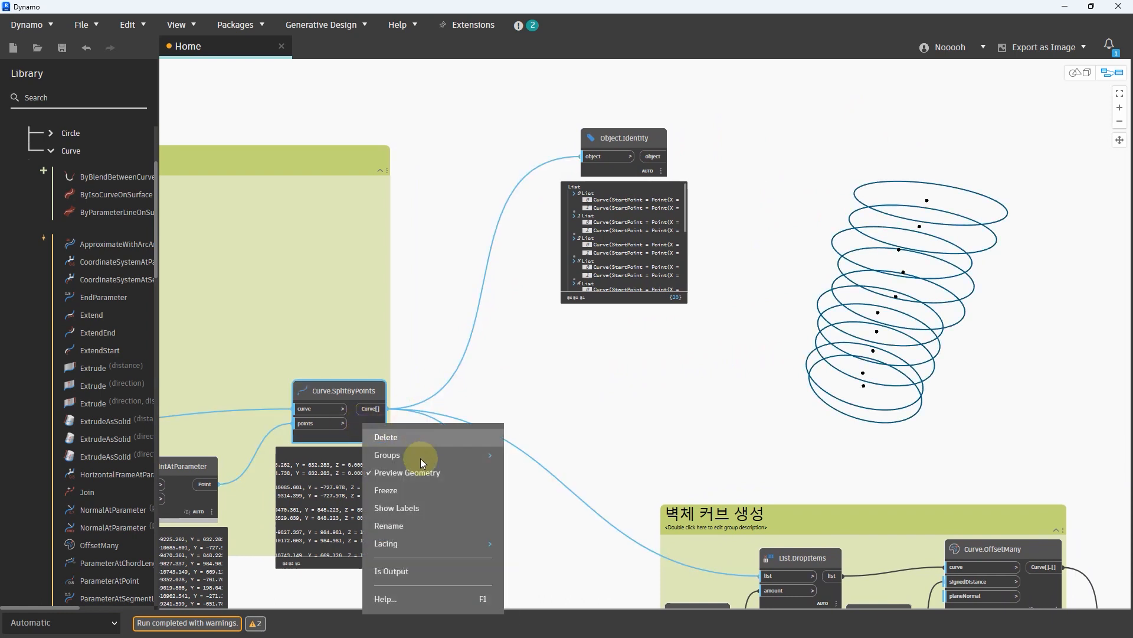
click(475, 397)
Step: Reposition the Object.Identity node and examine its curve list alongside the floor curves seen from a lower angle
drag(655, 137, 702, 120)
middle_drag(779, 121, 728, 148)
scroll(603, 274, up, 1)
scroll(603, 274, up, 1)
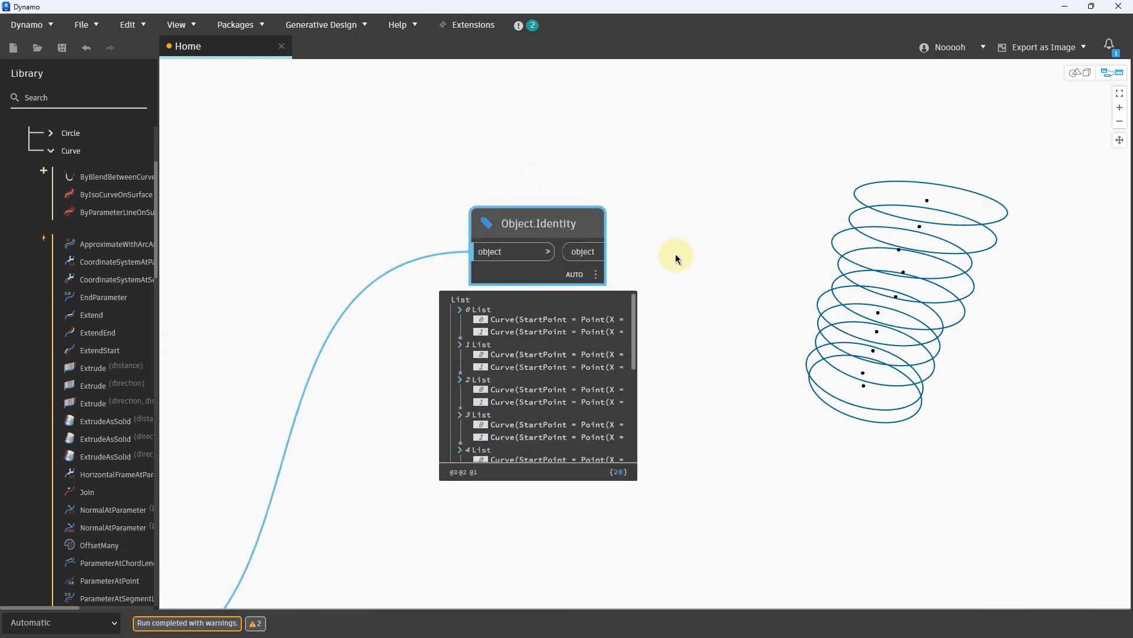
drag(573, 235, 520, 256)
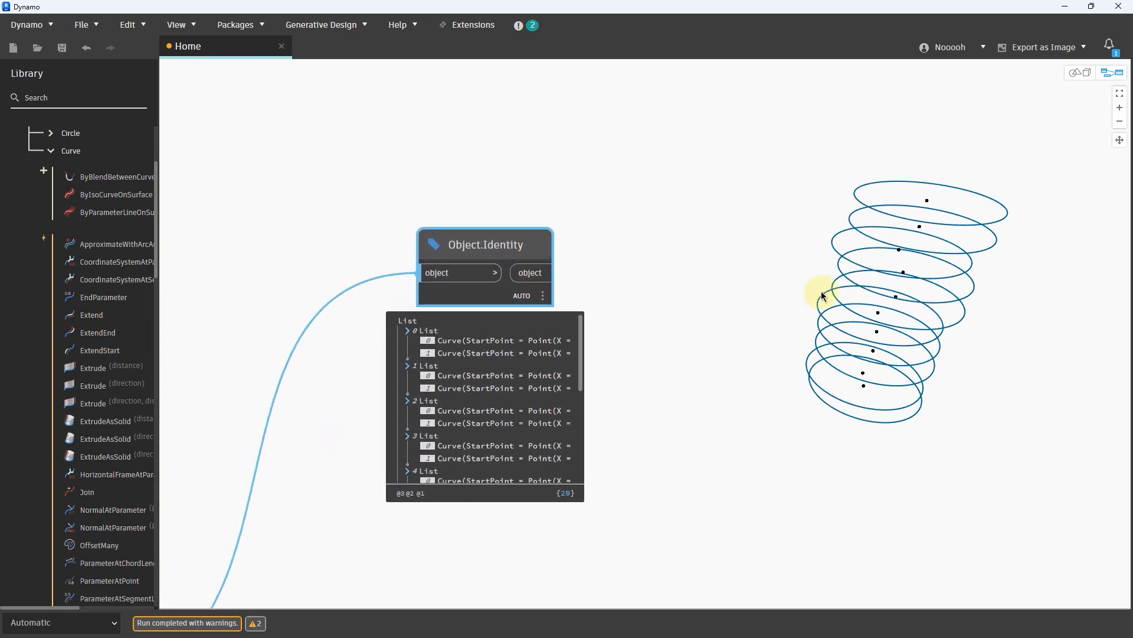
right_drag(888, 371, 912, 359)
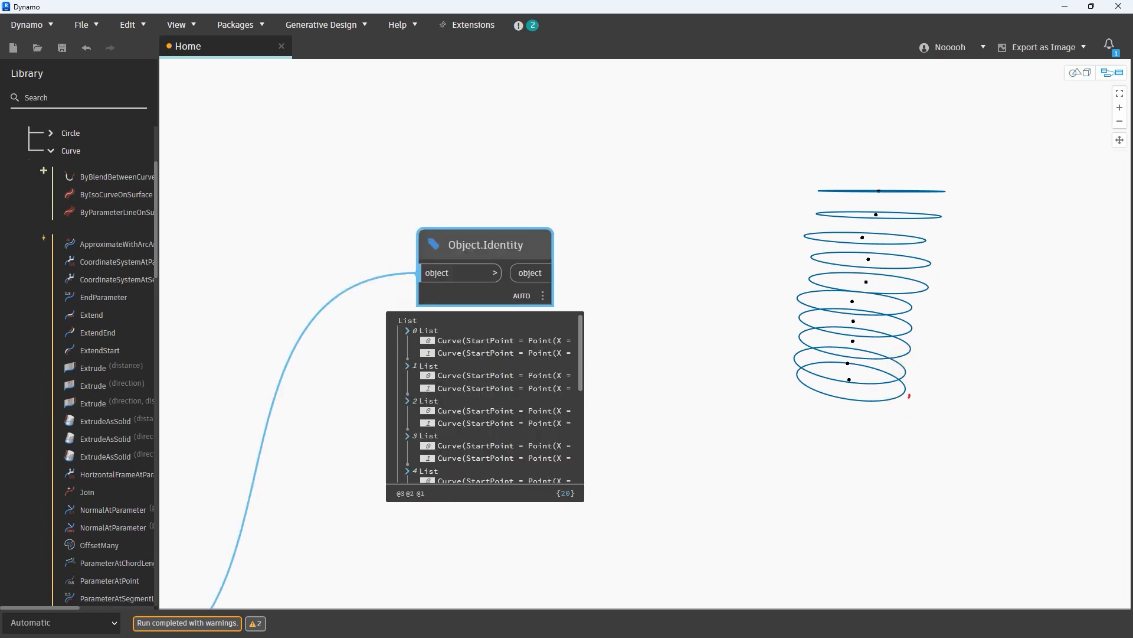
drag(909, 397, 899, 374)
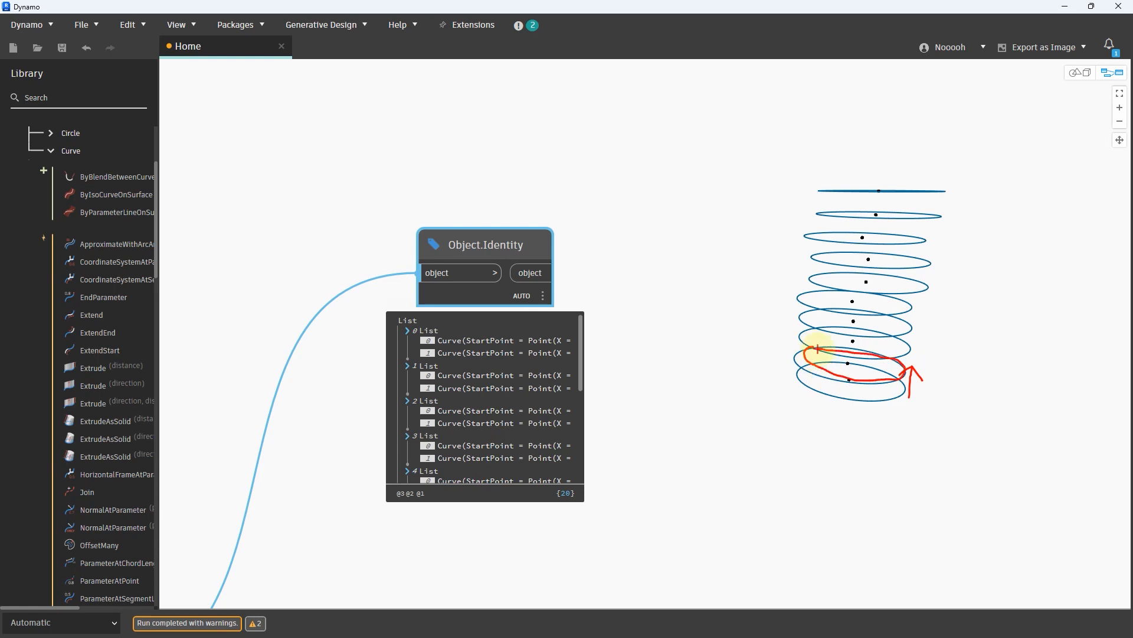
key(Escape)
Step: Add a Geometry.Translate node with x, y and z translation inputs and connect the Object.Identity output to its geometry input
double_click(689, 239)
text(trans)
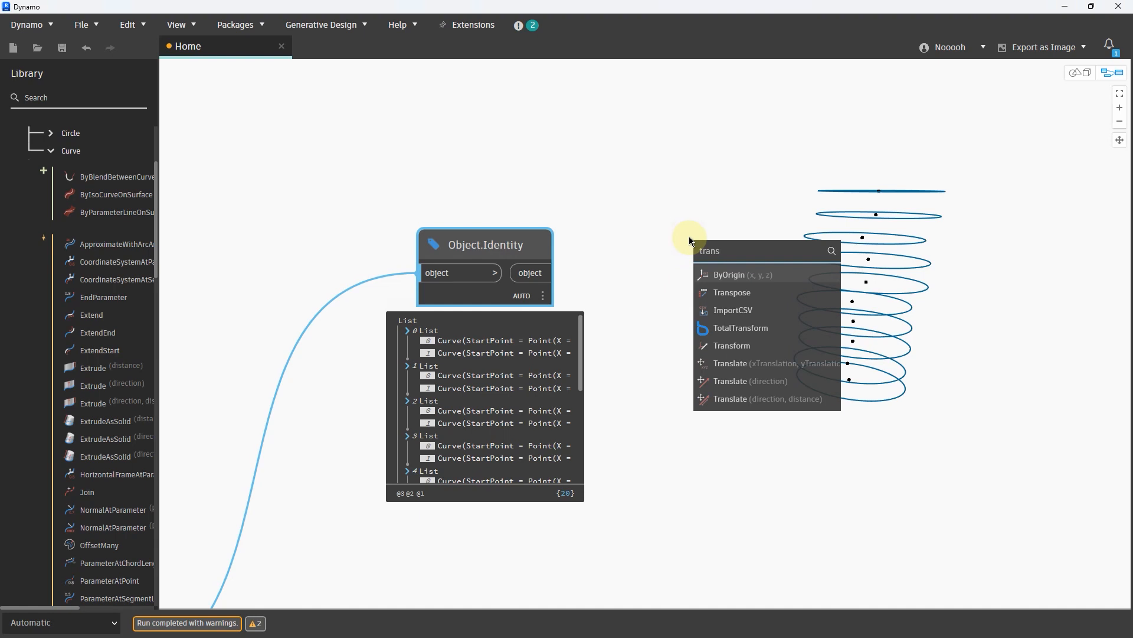
click(792, 365)
drag(842, 377, 777, 387)
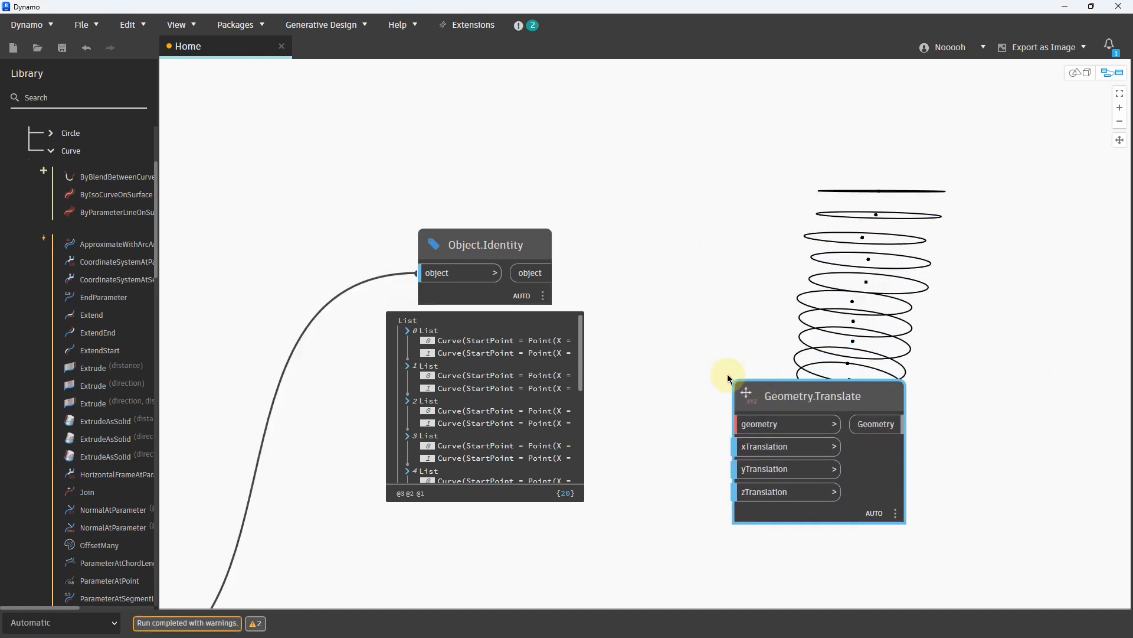
drag(533, 239, 548, 298)
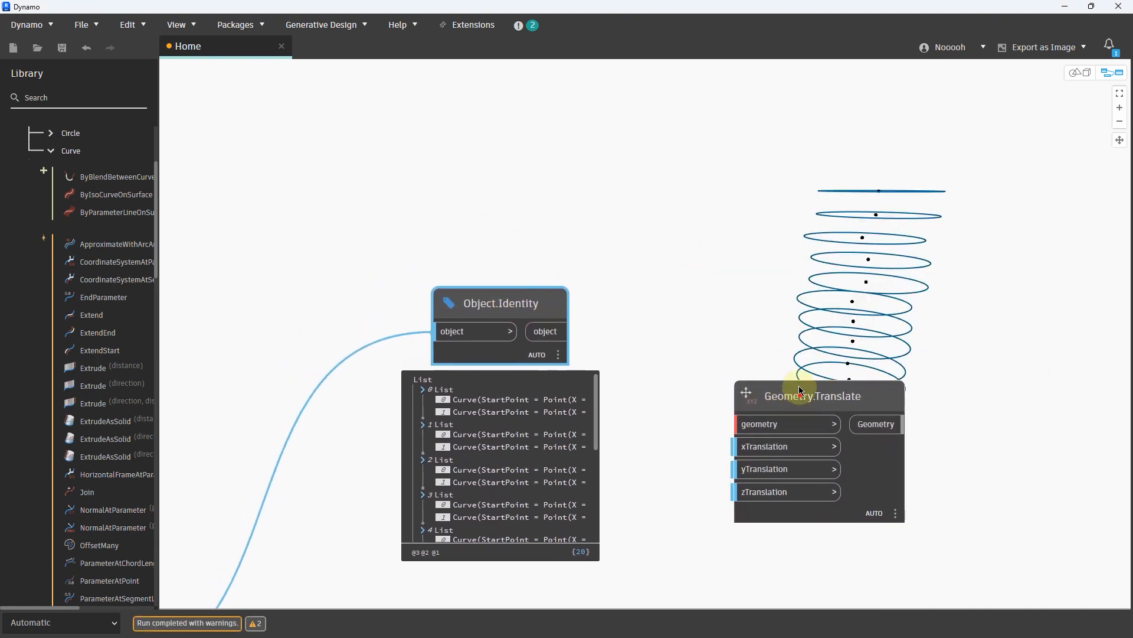
drag(799, 385, 790, 97)
drag(564, 332, 727, 141)
Step: Connect the code block output in the "층고 입력" group to the zTranslation input of Geometry.Translate
scroll(898, 256, down, 1)
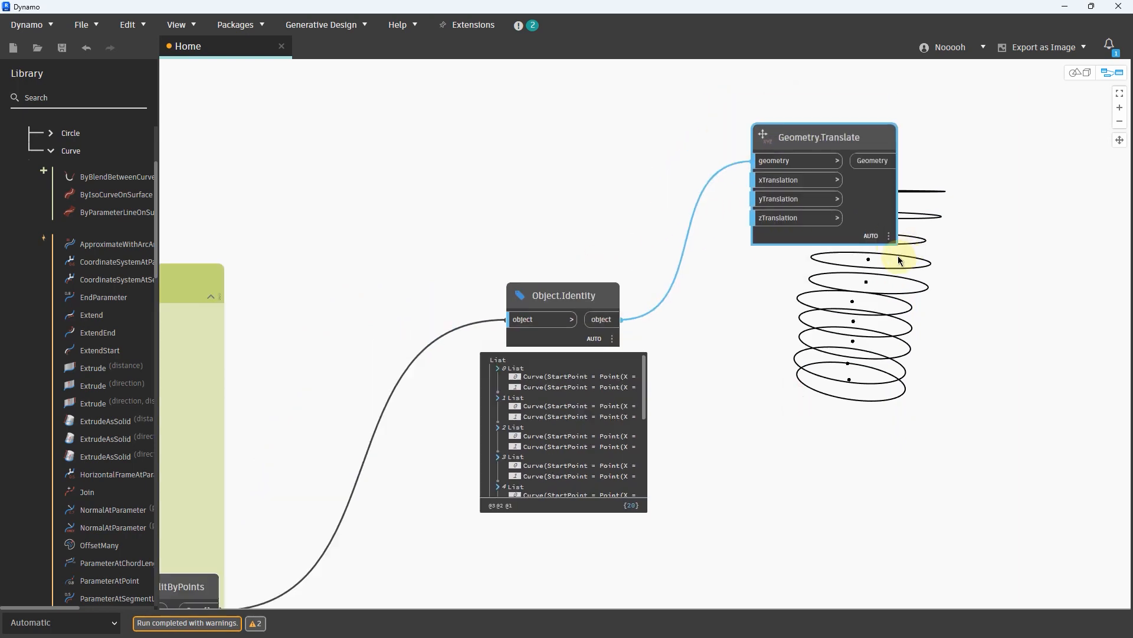
scroll(898, 256, down, 5)
middle_drag(474, 436, 833, 269)
scroll(407, 395, up, 4)
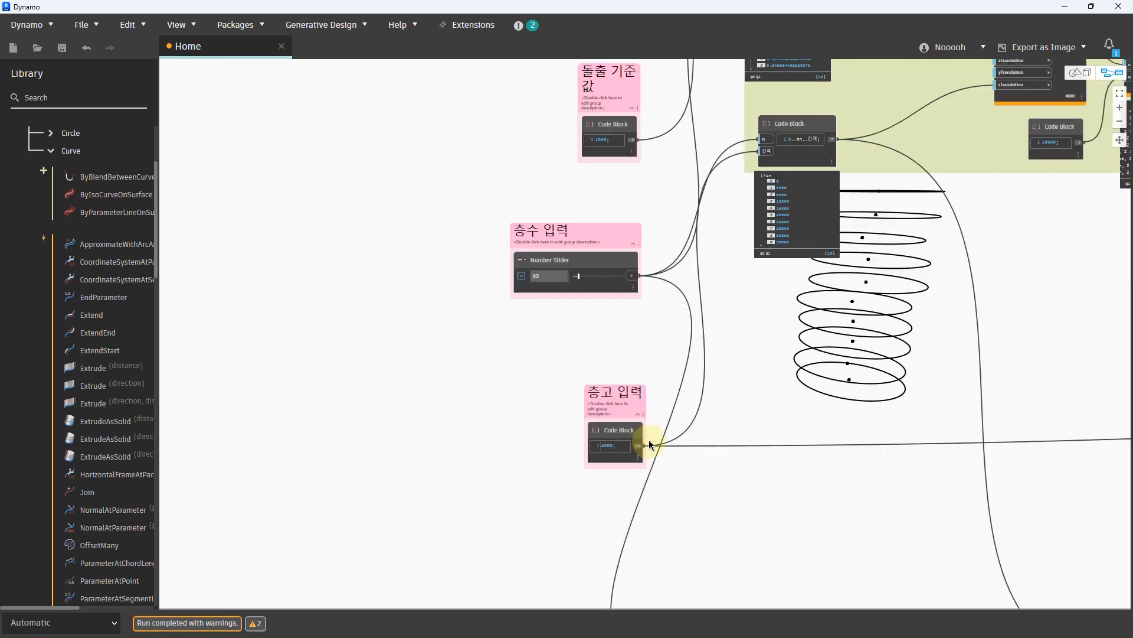
click(643, 445)
scroll(663, 481, up, 3)
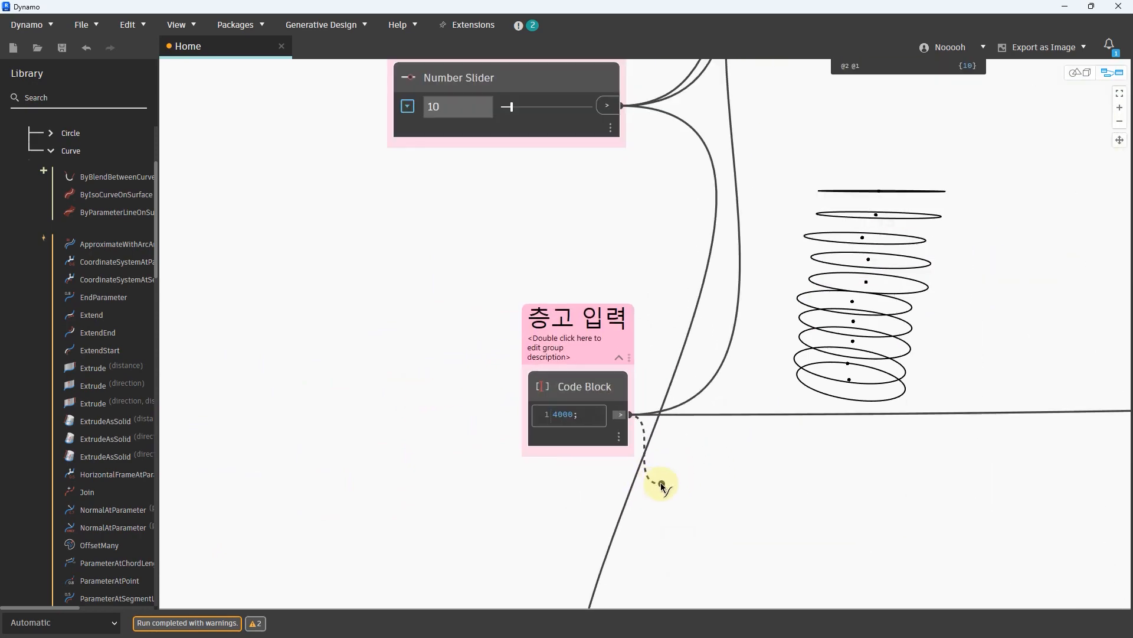
scroll(546, 475, down, 4)
scroll(845, 257, down, 3)
scroll(709, 195, up, 7)
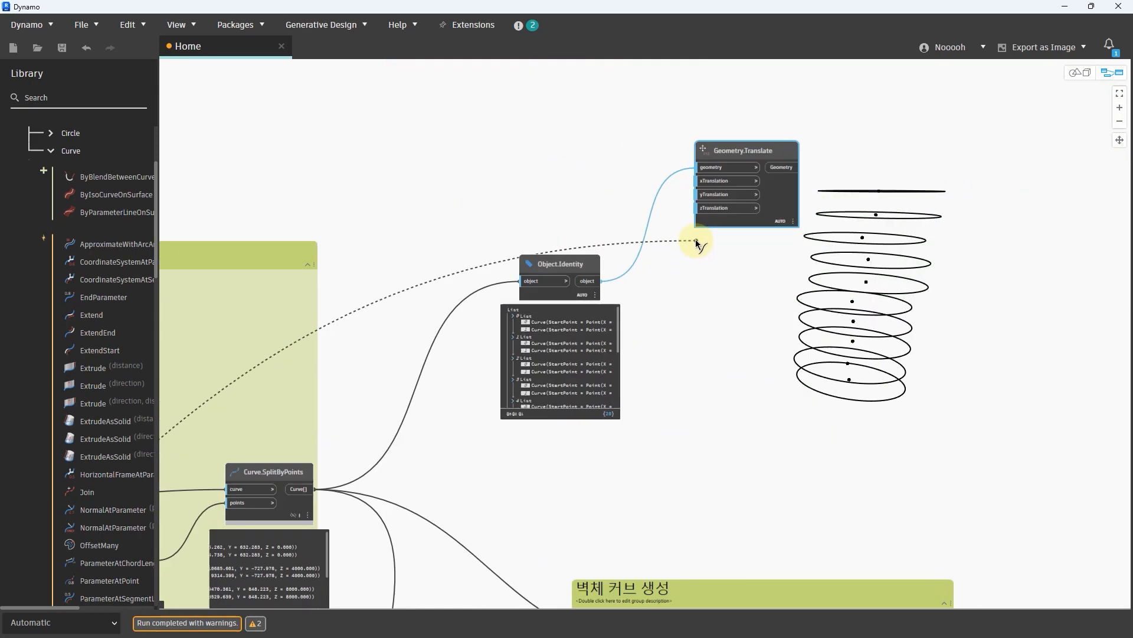
click(712, 173)
scroll(671, 281, down, 3)
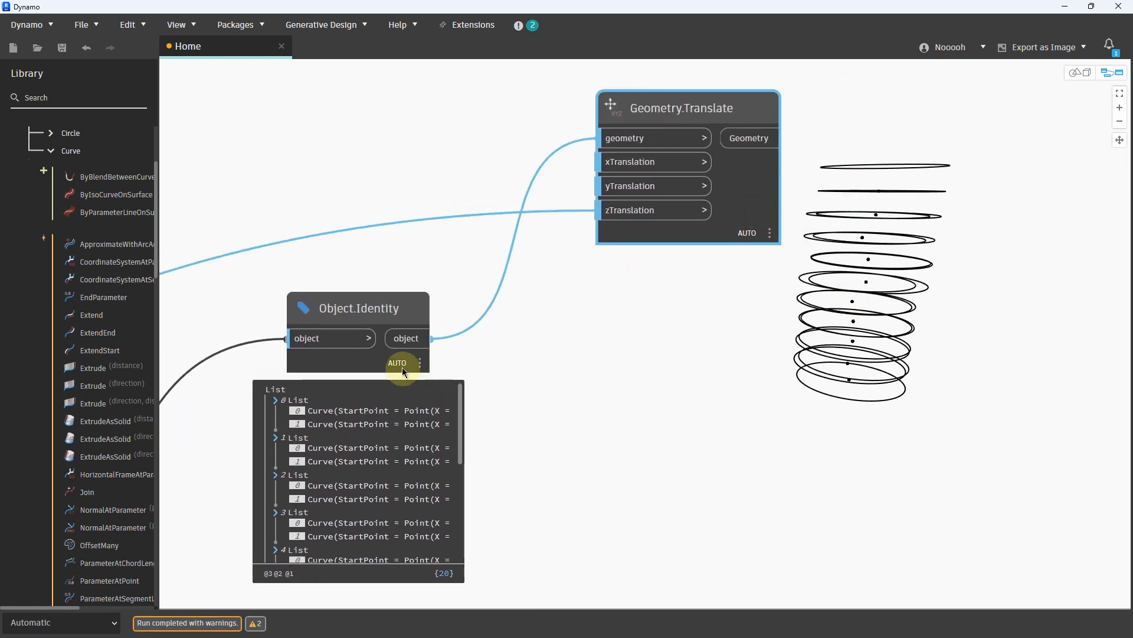
Step: Compare the Object.Identity curves with the Geometry.Translate curves by highlighting each in the geometry from a different angle
click(365, 363)
key(ctrl+b)
right_drag(888, 409, 863, 426)
middle_drag(864, 426, 895, 423)
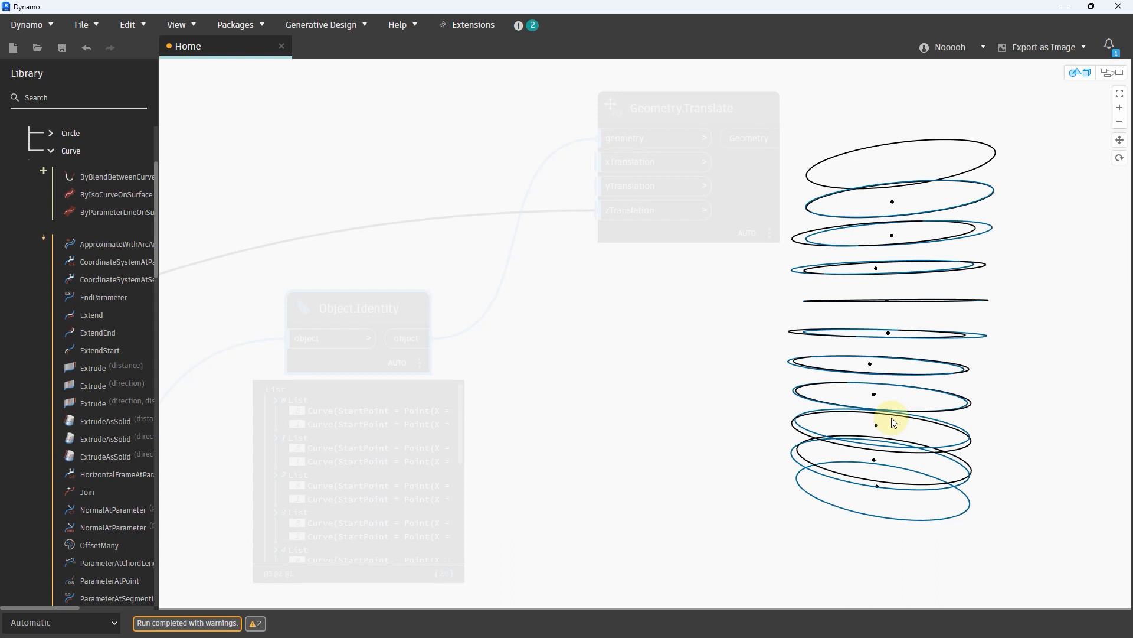
key(ctrl+b)
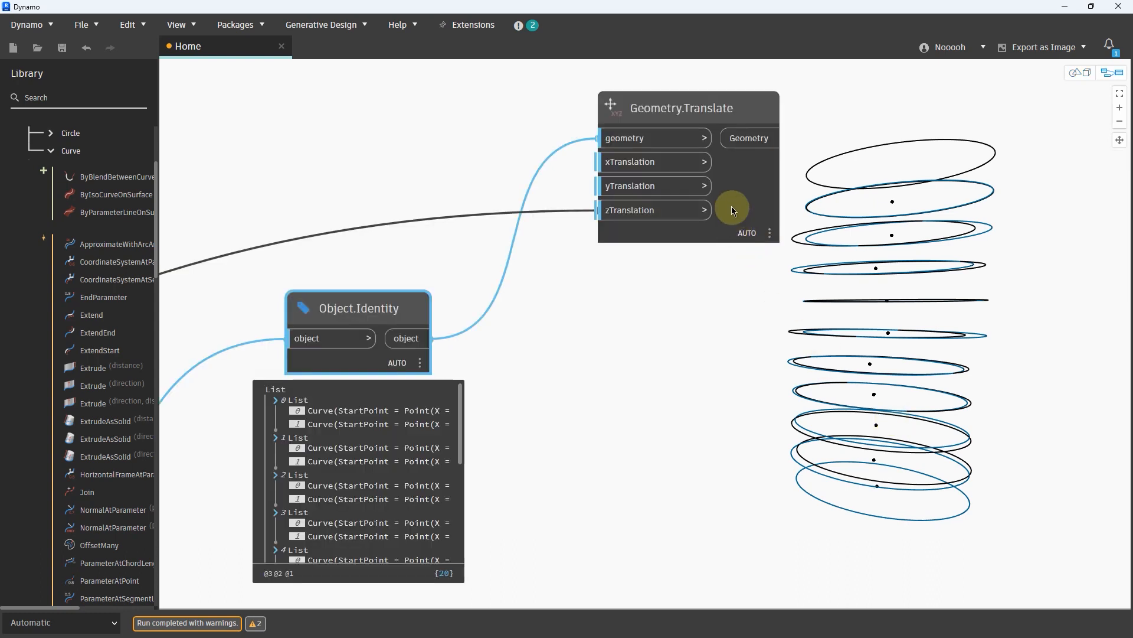
click(748, 190)
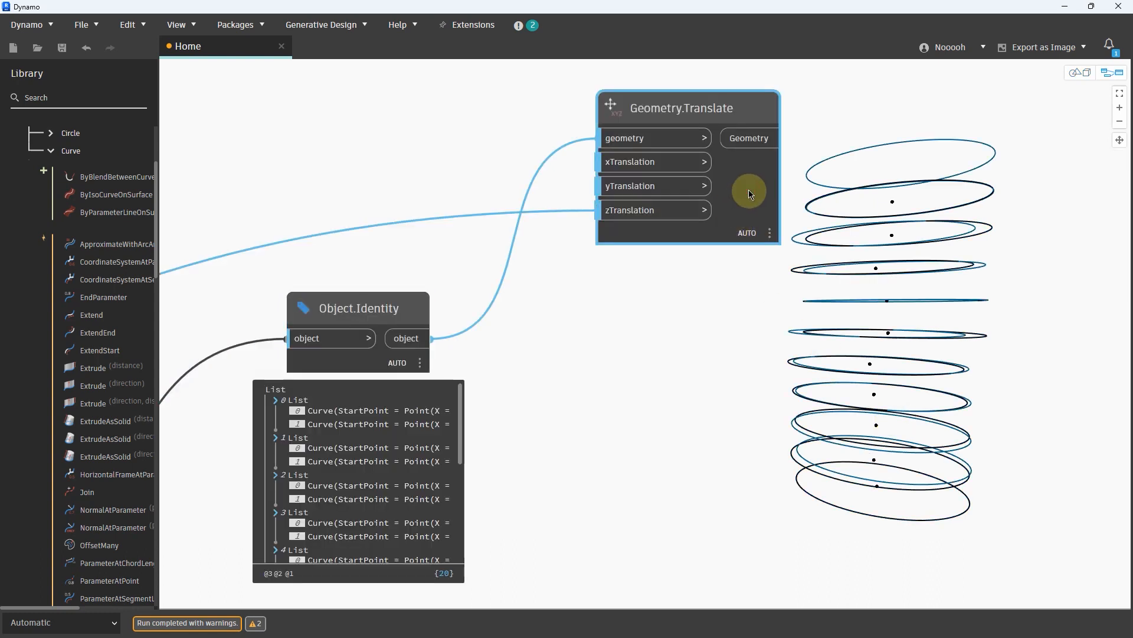
right_click(757, 501)
click(675, 444)
scroll(674, 443, down, 2)
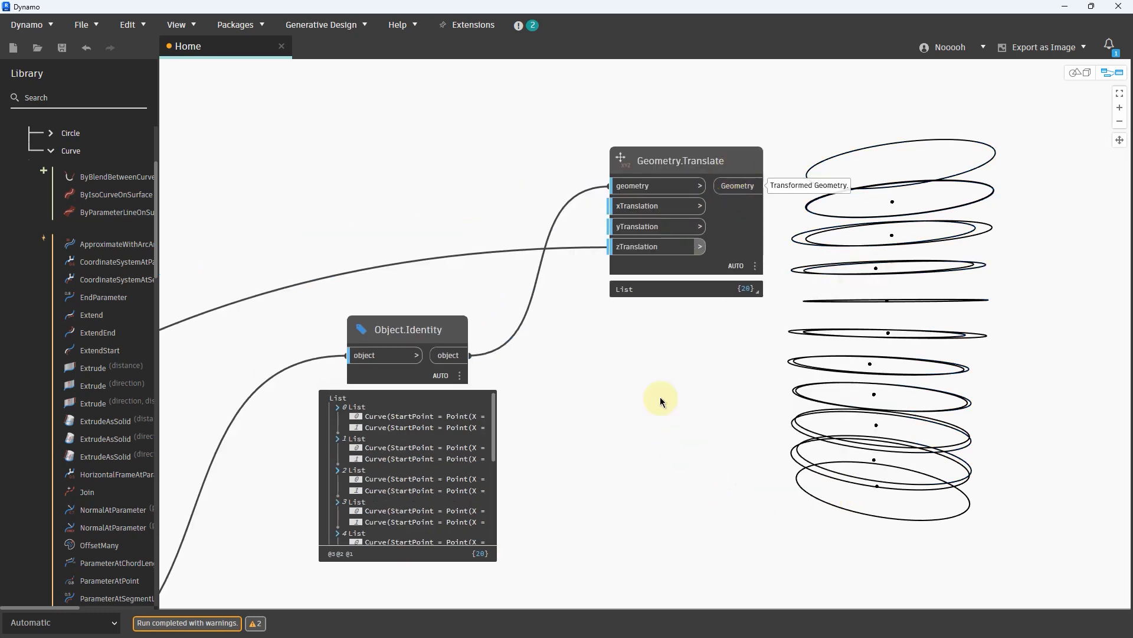
Step: Add a Surface.ByPatch node in the empty space below and beyond the repositioned Geometry.Translate node
drag(686, 160, 630, 117)
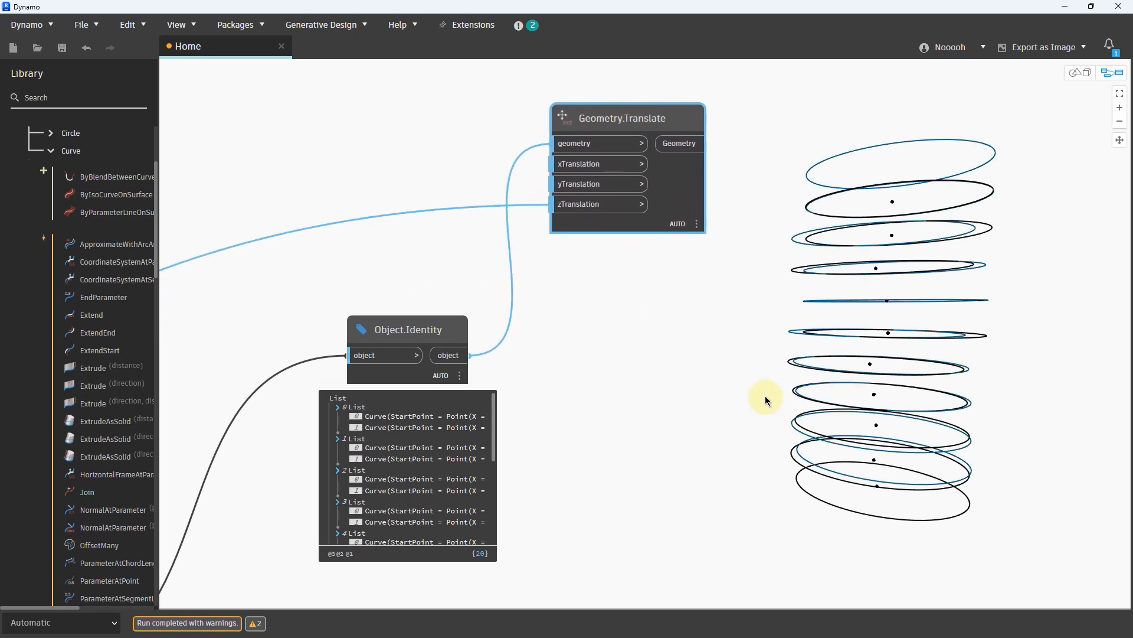
right_click(761, 400)
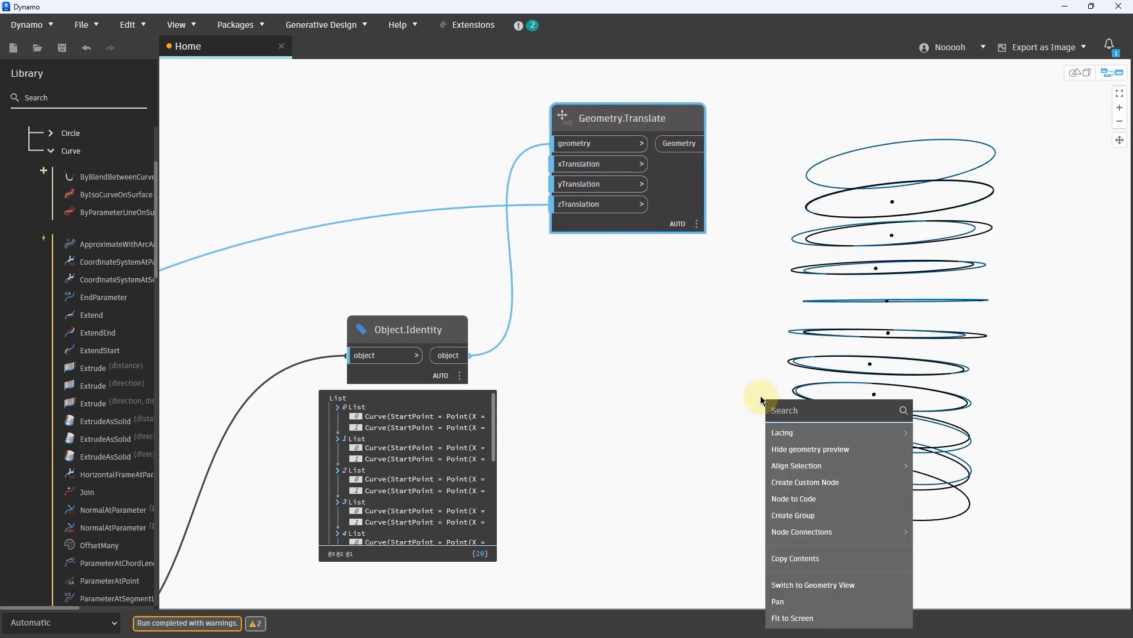
text(byp)
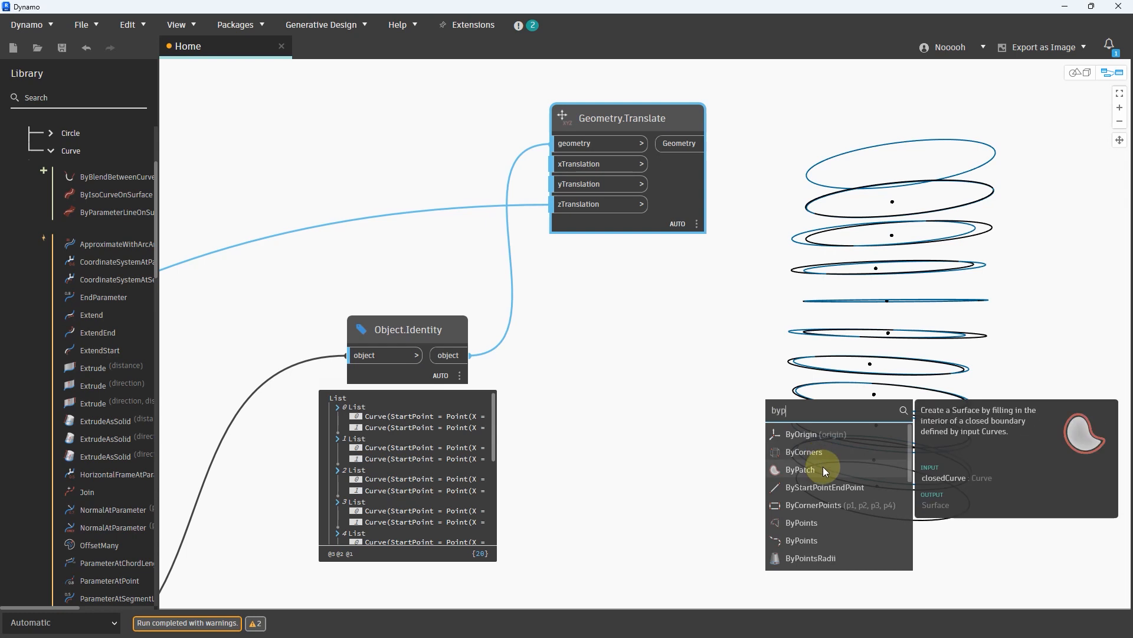
click(823, 466)
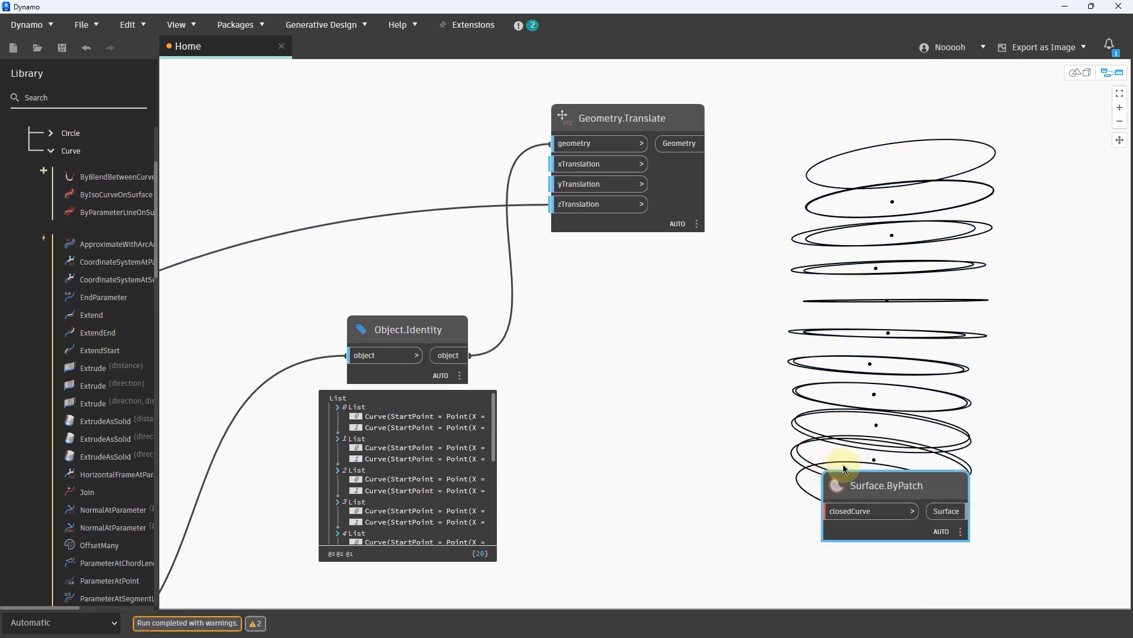
drag(843, 464, 861, 361)
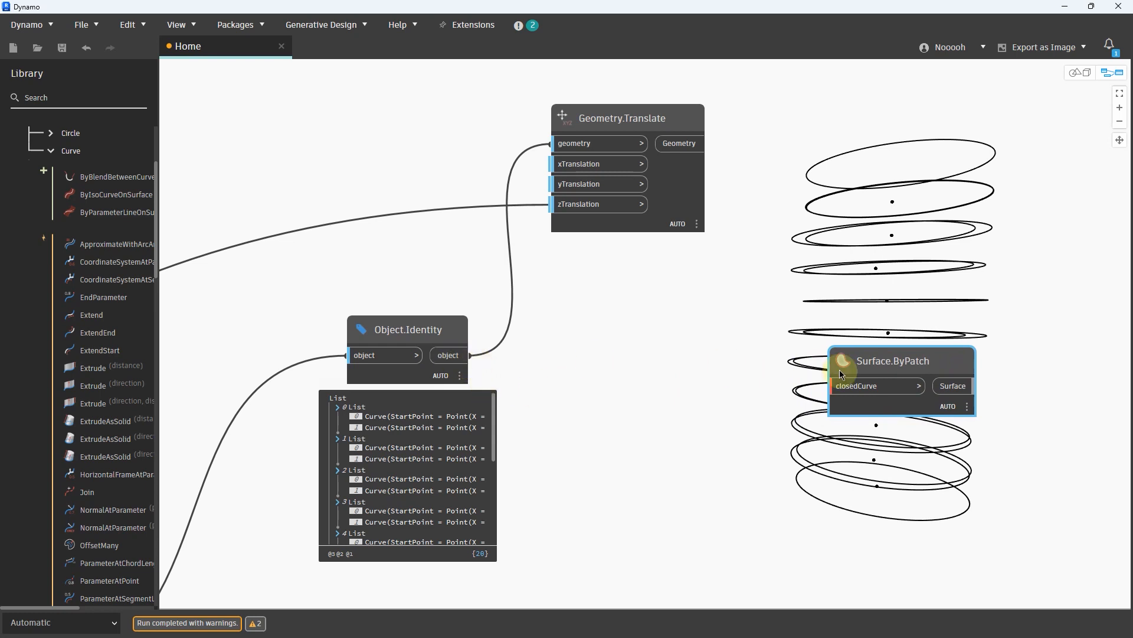
mouse_move(853, 401)
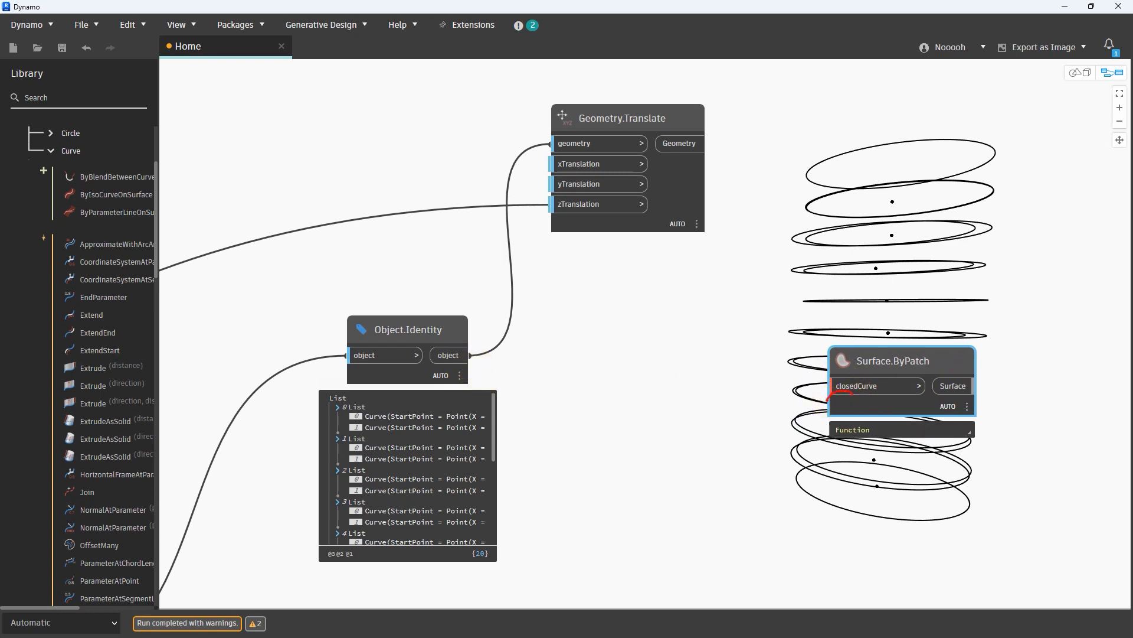
drag(827, 402, 896, 392)
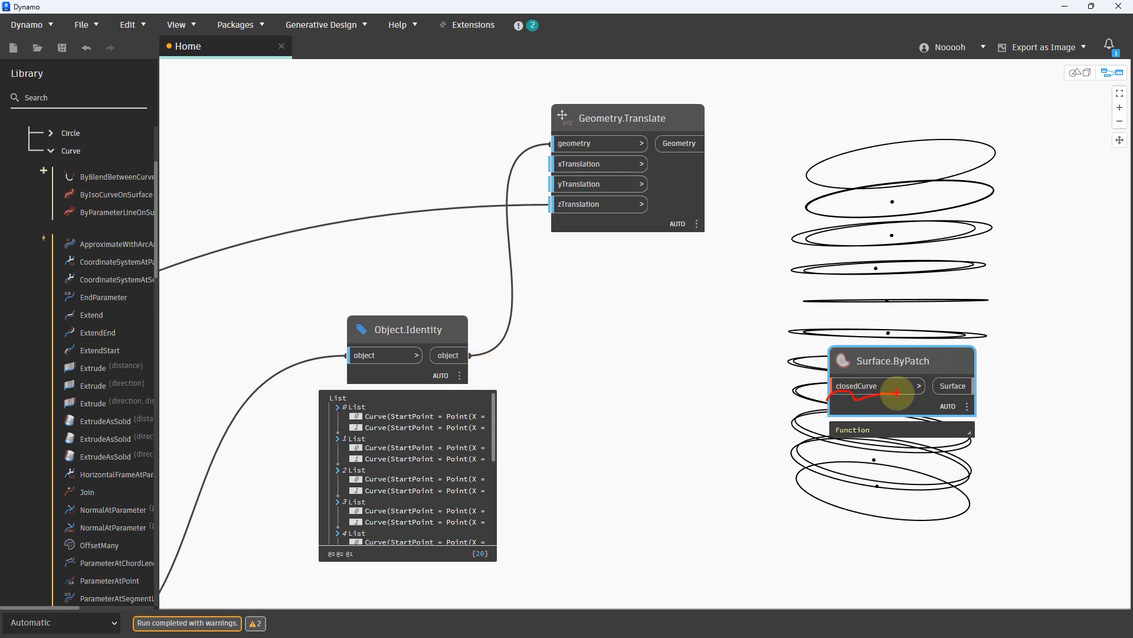
Step: Add a PolyCurve.ByJoinedCurves node, feed its curves input from the Object.Identity output, and keep its result list displayed
double_click(614, 348)
text(joined)
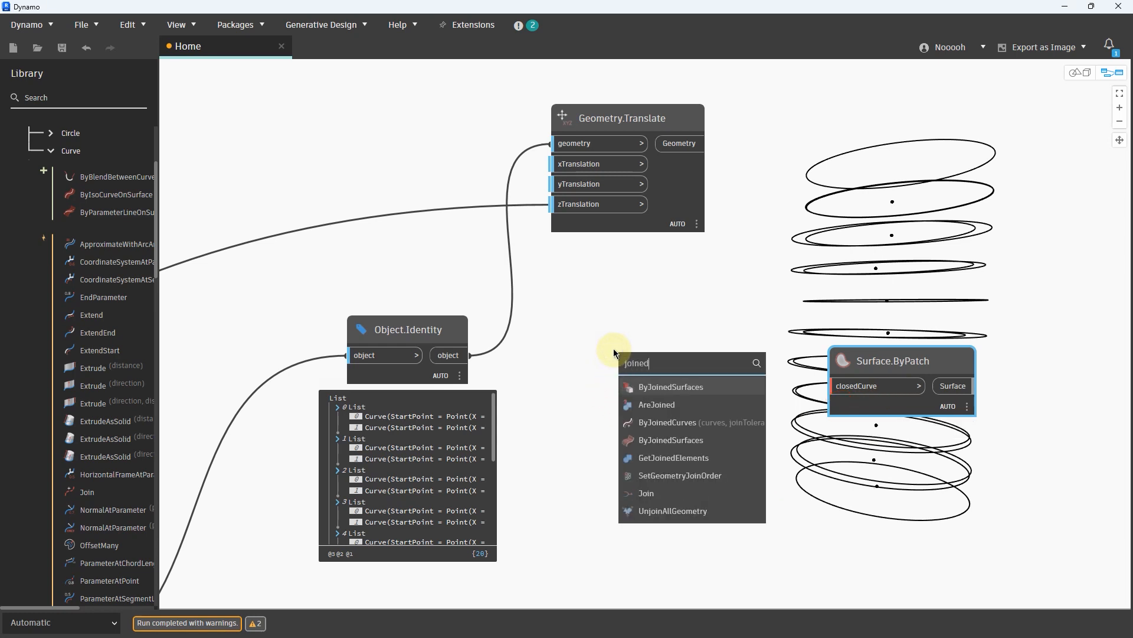
click(666, 423)
drag(698, 426, 625, 360)
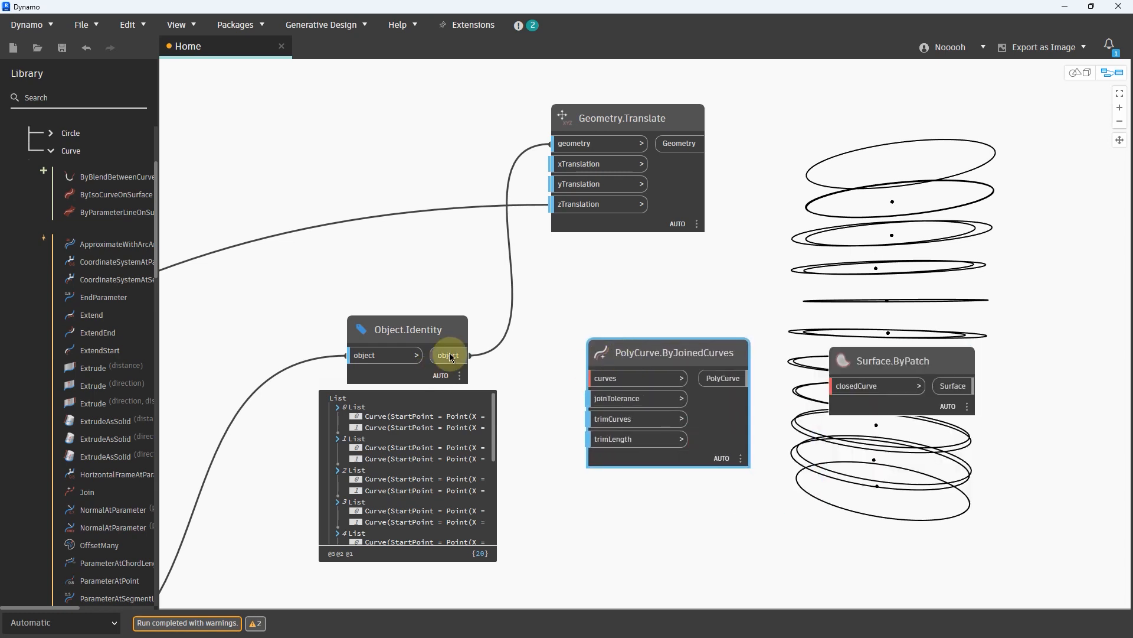
click(470, 355)
click(590, 378)
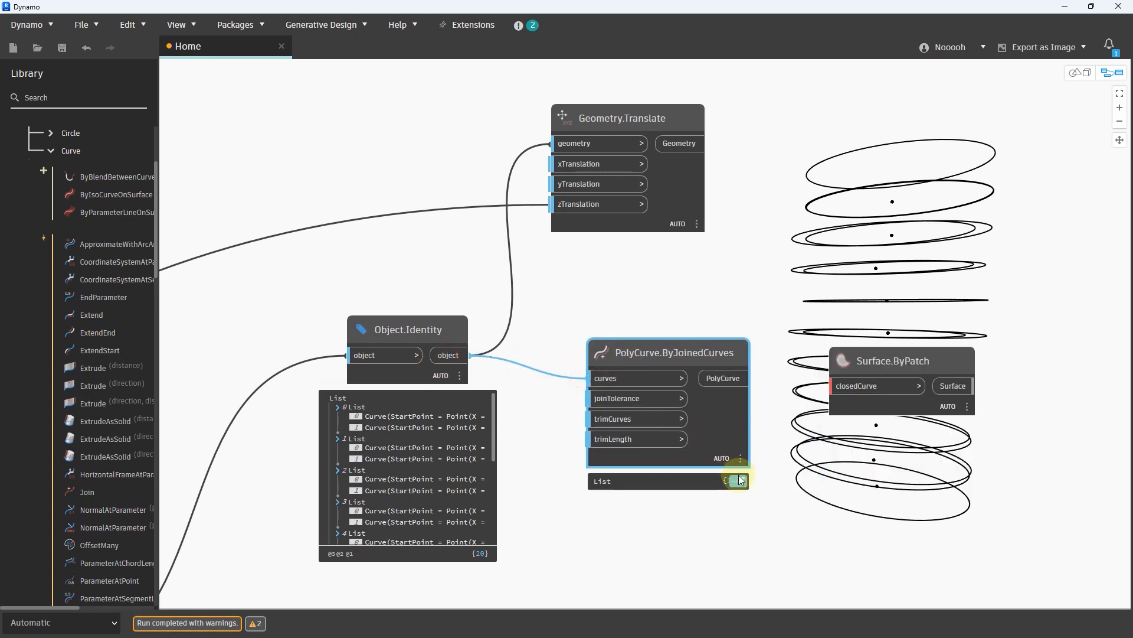
mouse_move(762, 482)
Step: Duplicate the PolyCurve.ByJoinedCurves node beside Geometry.Translate and connect the translated Geometry output to its curves input
scroll(768, 483, down, 1)
drag(924, 376, 1008, 382)
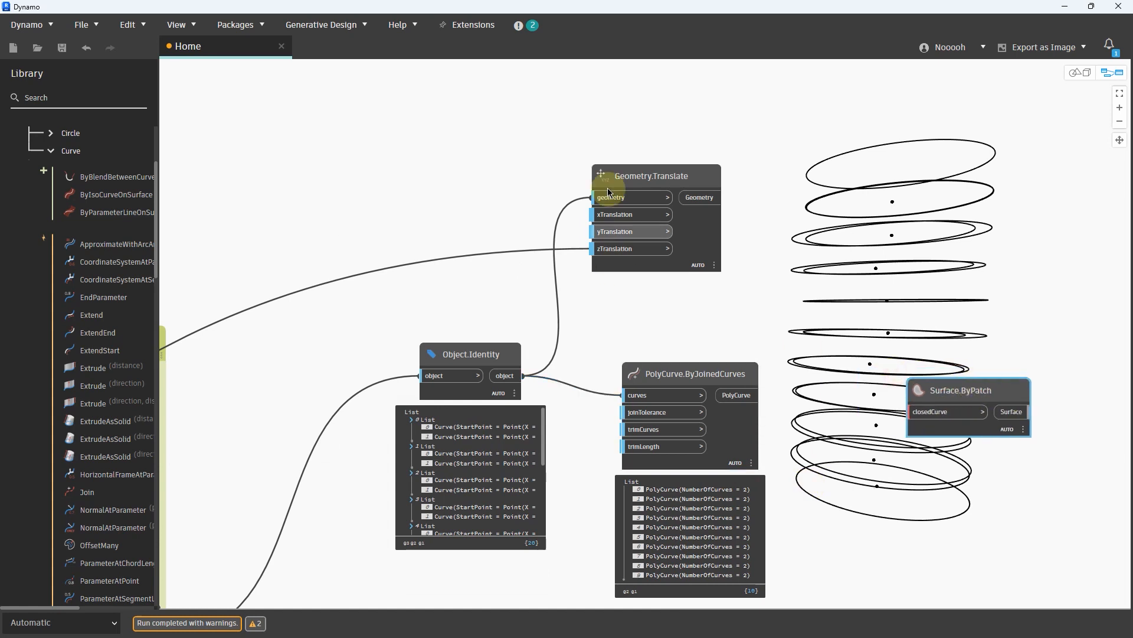
drag(634, 169, 646, 131)
click(726, 378)
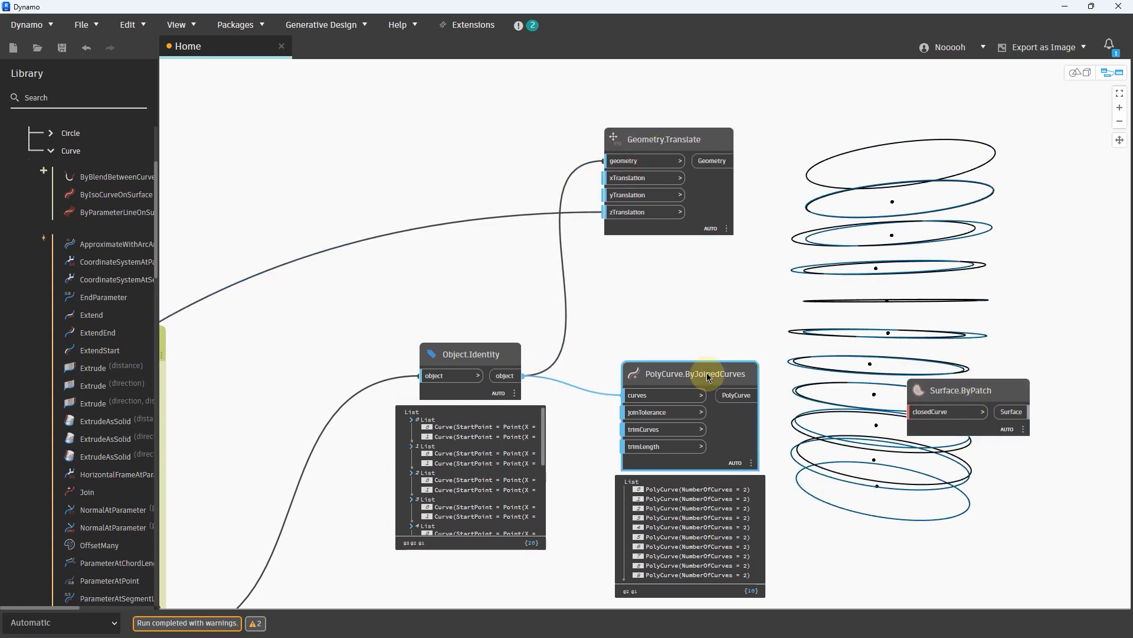
key(ctrl+c)
key(ctrl+v)
drag(824, 369, 850, 130)
drag(713, 168, 804, 158)
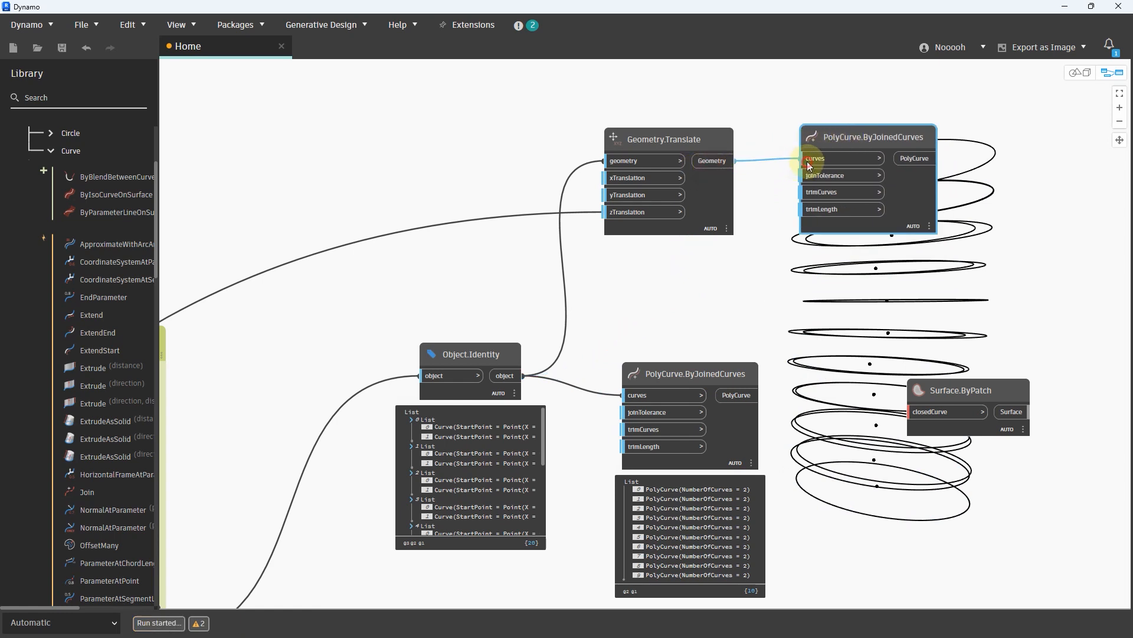
Step: Connect the PolyCurve output of the original PolyCurve.ByJoinedCurves node to Surface.ByPatch and view the surfaces from another angle
drag(520, 326, 605, 334)
drag(793, 345, 835, 368)
drag(694, 354, 845, 334)
click(818, 390)
click(859, 377)
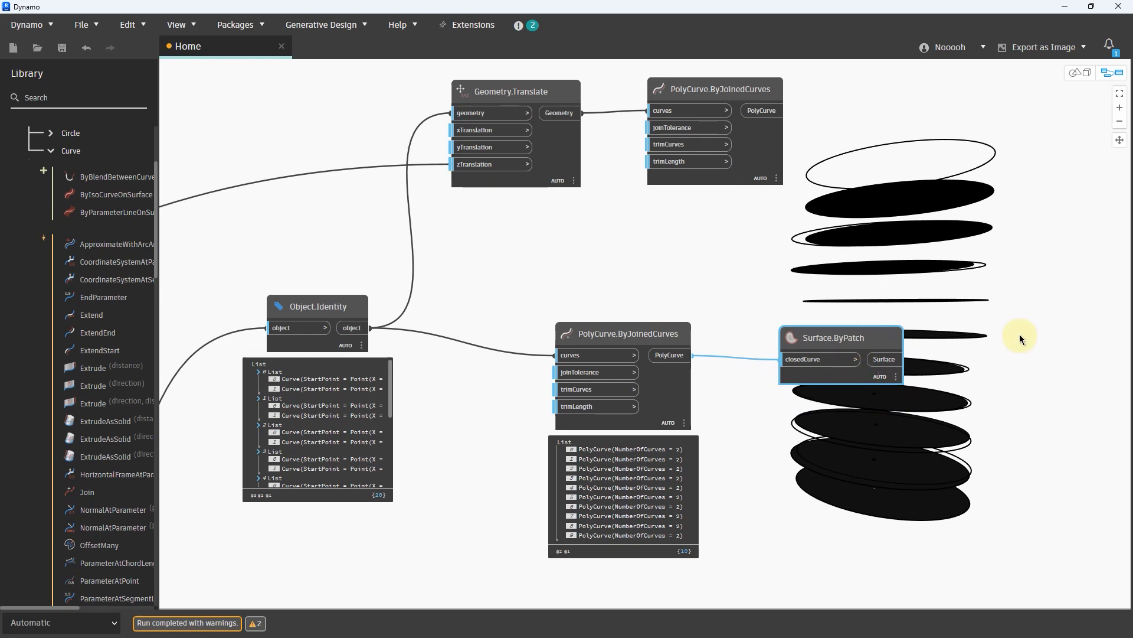
key(ctrl+b)
right_drag(1003, 334, 972, 422)
key(ctrl+b)
Step: Duplicate Surface.ByPatch for the translated branch and connect that branch's PolyCurve output to its closedCurve input
middle_drag(726, 278, 664, 321)
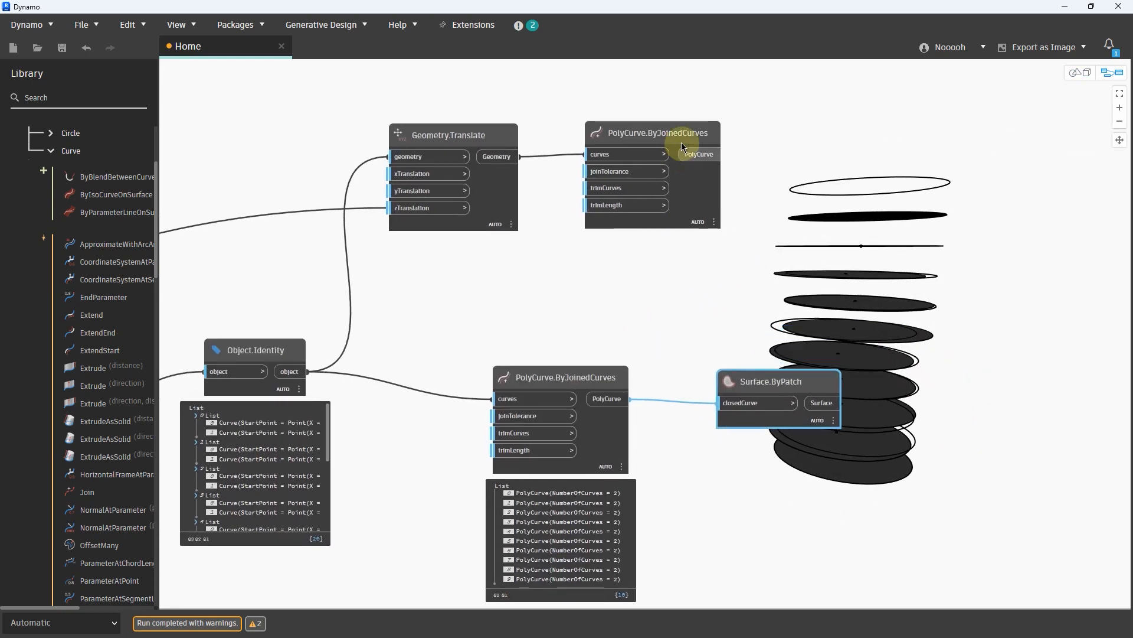
drag(680, 139, 616, 140)
click(429, 125)
drag(452, 138, 414, 139)
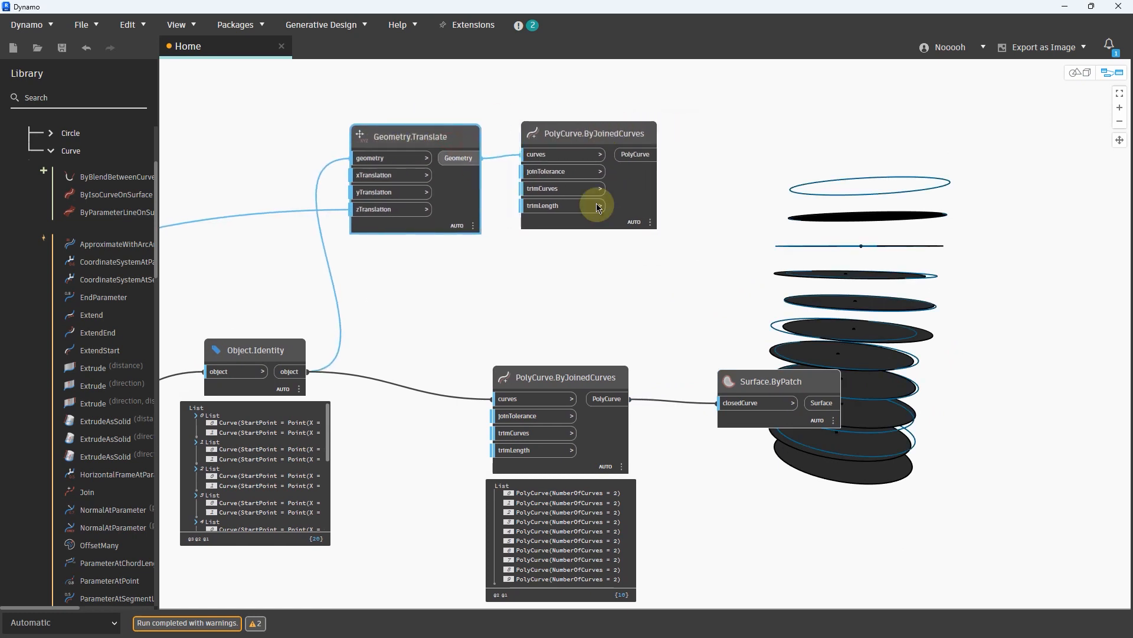
click(770, 381)
key(ctrl+c)
key(ctrl+v)
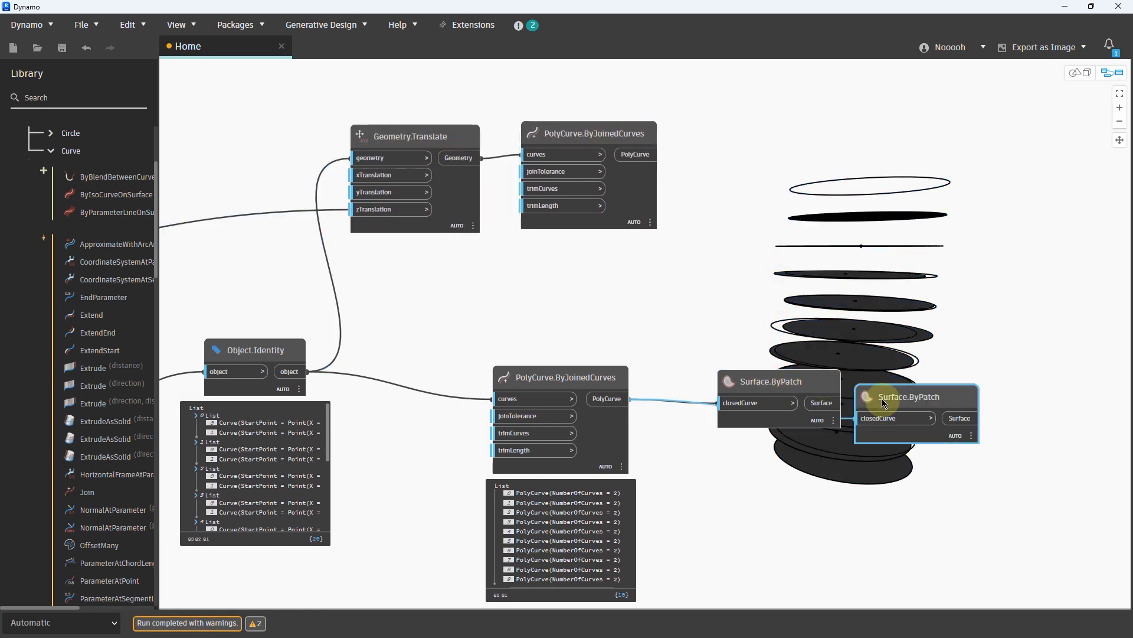
drag(882, 399, 736, 149)
click(639, 156)
click(703, 170)
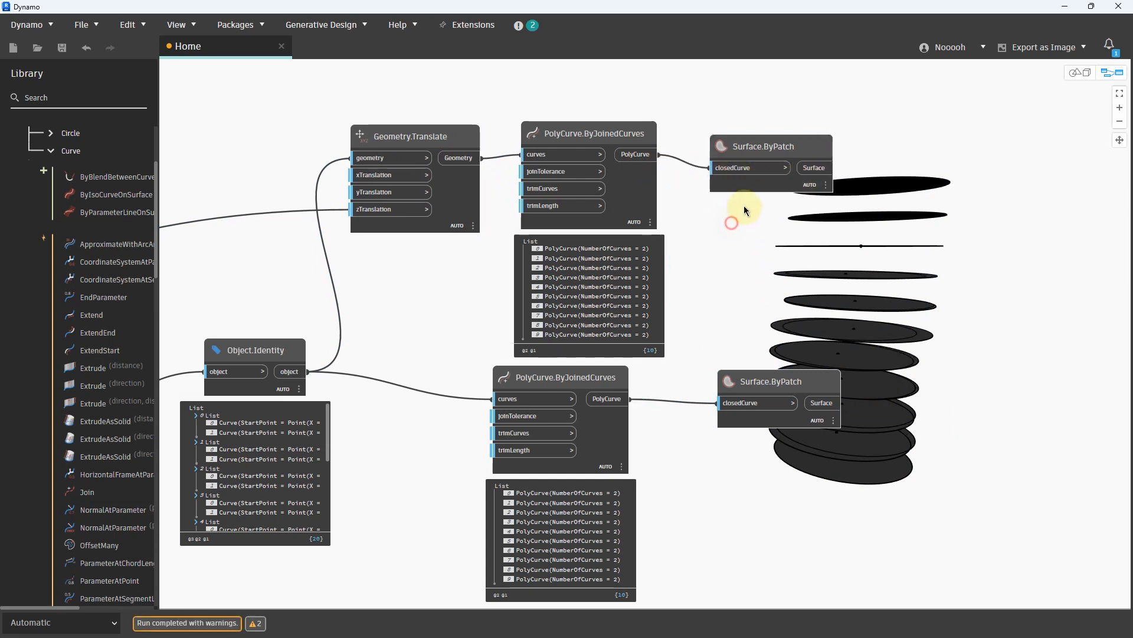
Step: Highlight the translated branch's Surface.ByPatch result and examine its surfaces against the original floor surfaces
click(753, 186)
key(ctrl+b)
right_drag(868, 388, 870, 387)
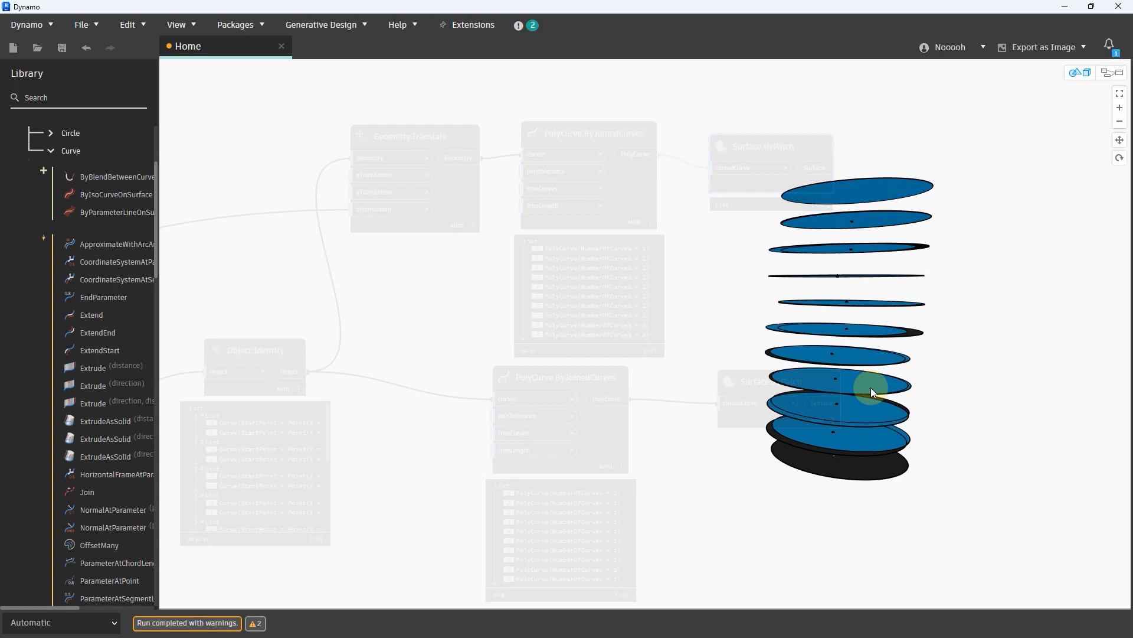
middle_drag(941, 369, 1050, 369)
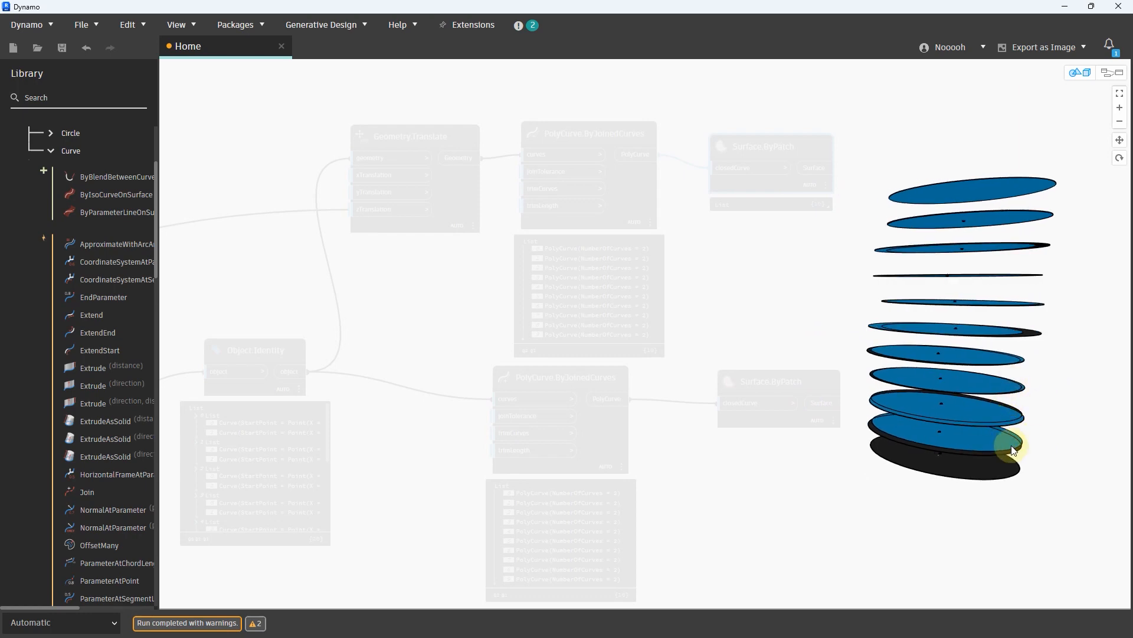
key(ctrl+b)
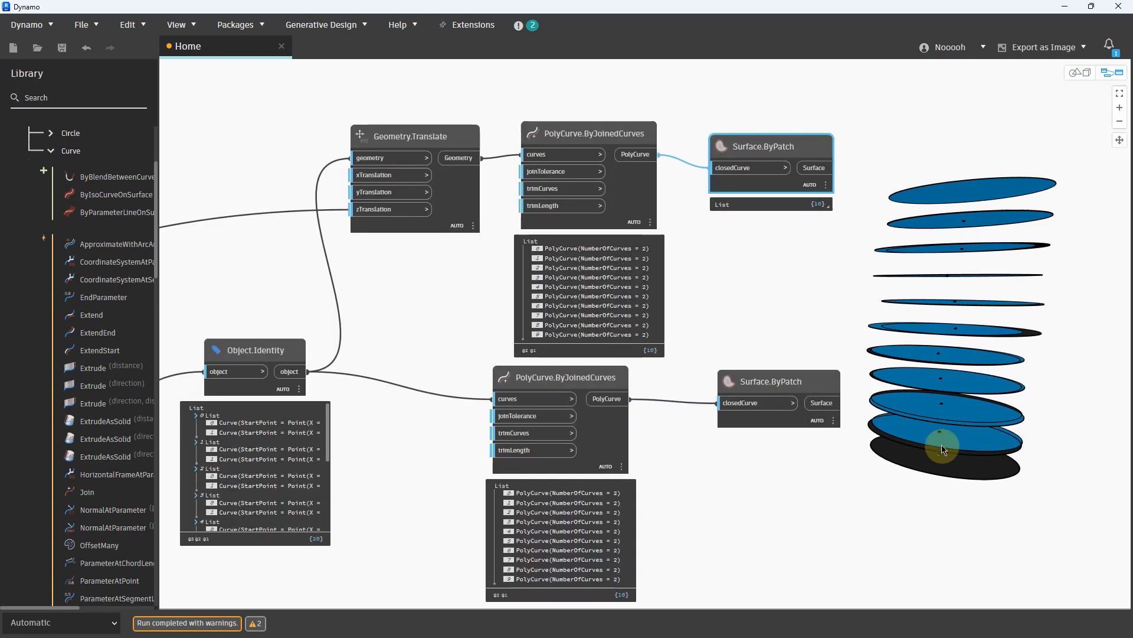
Step: Keep the result lists of both Surface.ByPatch nodes displayed and align the translated branch's node with its neighbours
middle_drag(851, 472, 802, 457)
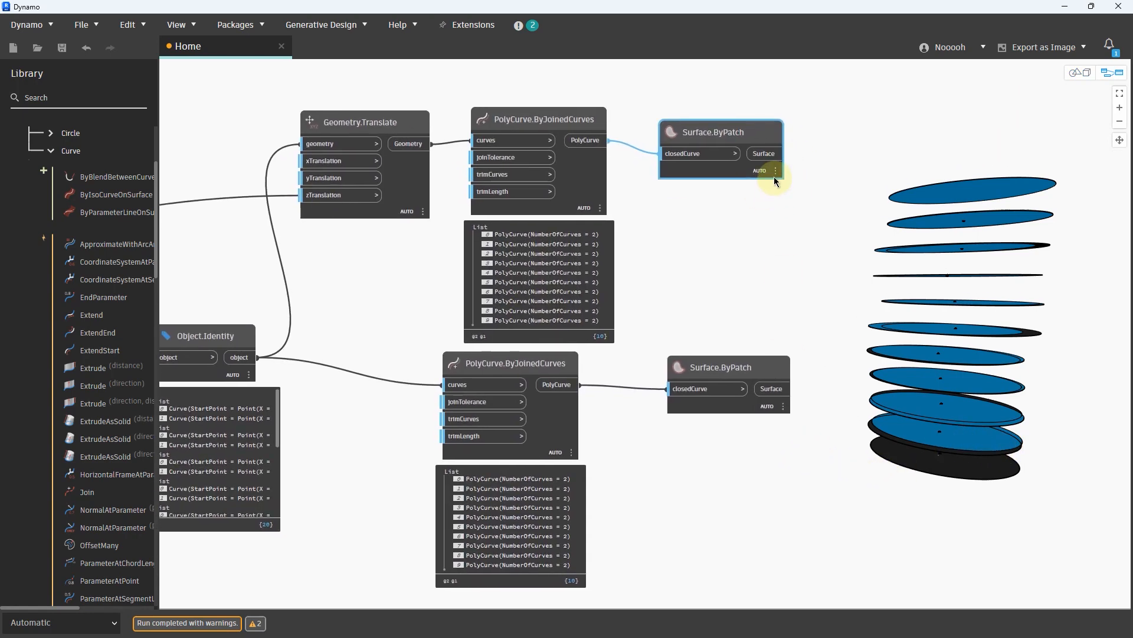
mouse_move(774, 189)
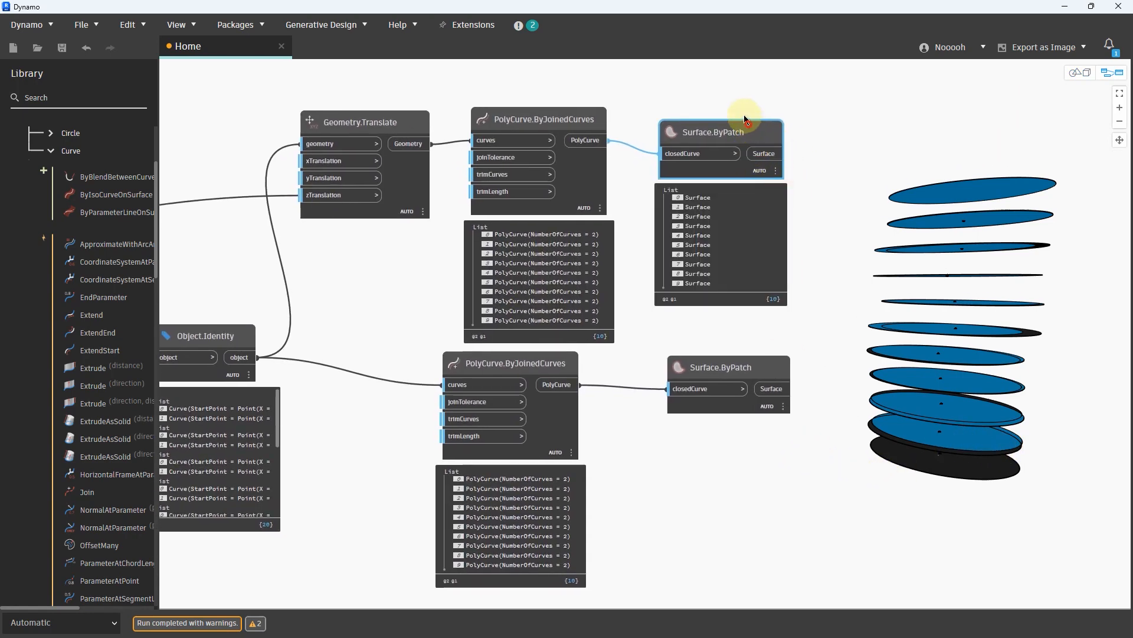
drag(744, 115, 743, 114)
click(786, 425)
click(824, 358)
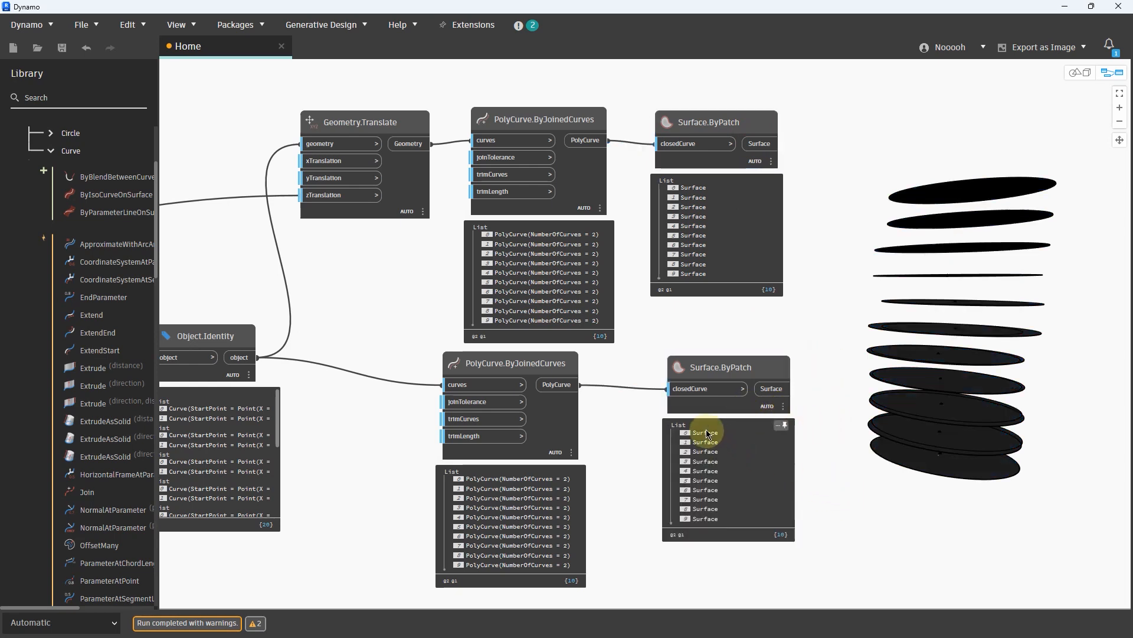
Step: Label surface 0 of the original branch's Surface.ByPatch list and examine where it lies in the floor stack
mouse_move(904, 490)
right_down()
mouse_move(913, 474)
mouse_move(885, 479)
right_up()
key(ctrl+b)
click(884, 492)
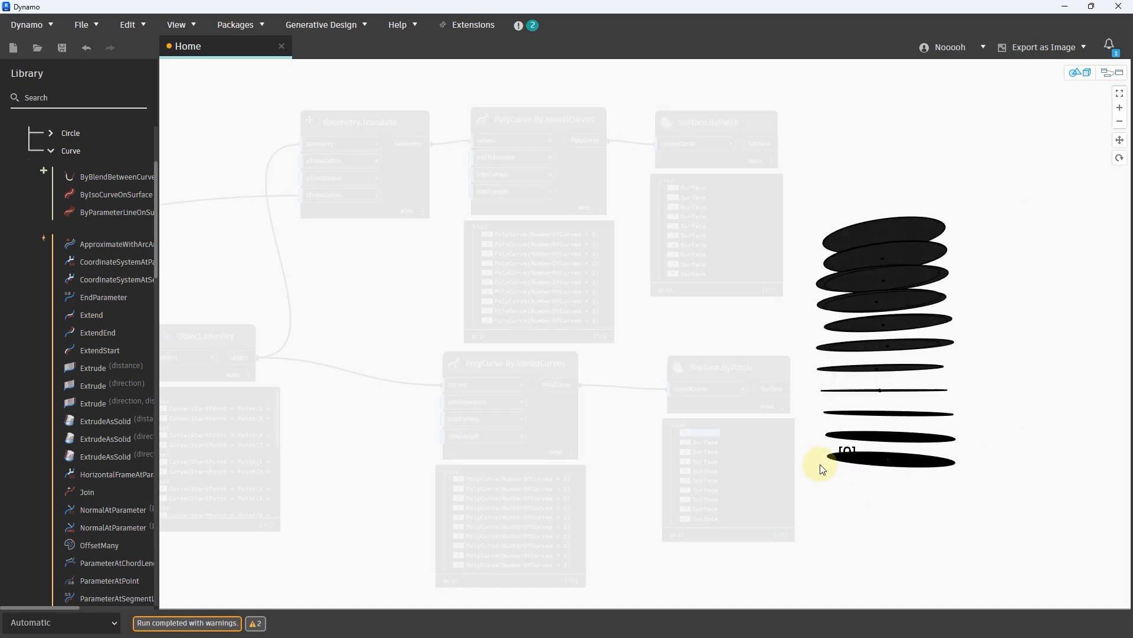
scroll(844, 474, up, 2)
key(ctrl+2)
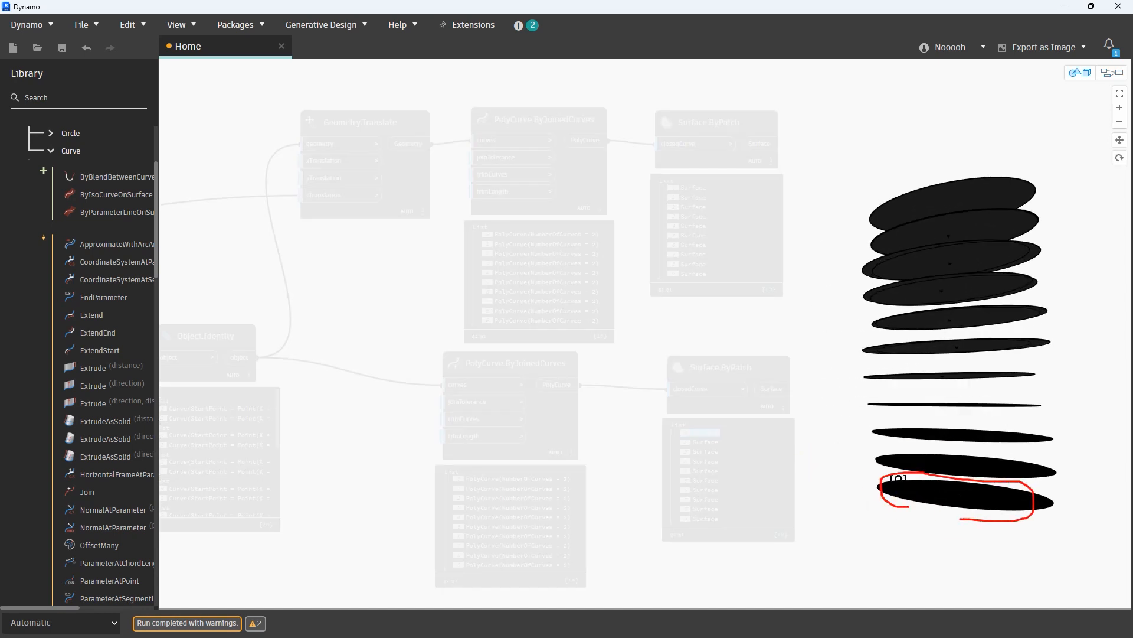
Step: Label surface 0 of the translated branch's Surface.ByPatch list and compare its position with the original branch's surface 0
key(Escape)
key(ctrl+b)
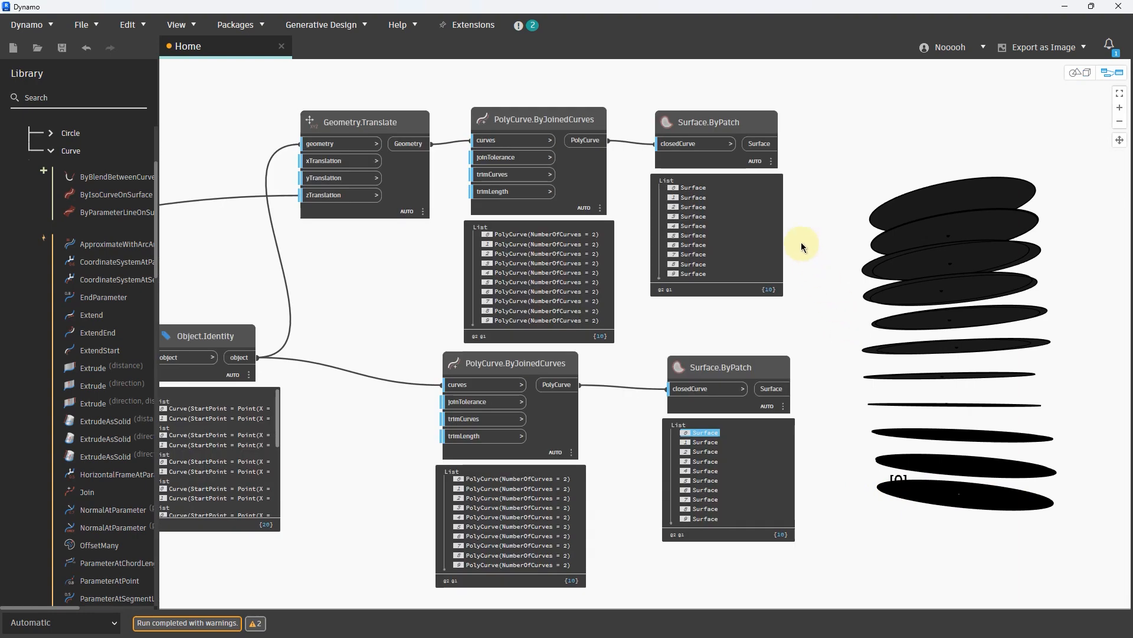
click(730, 123)
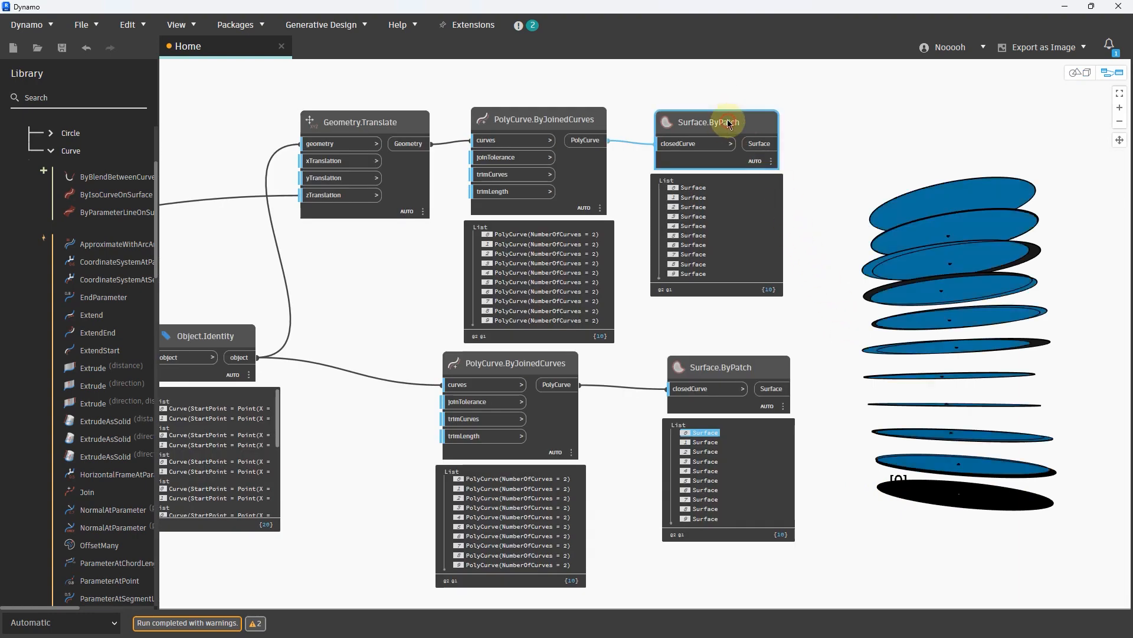
click(695, 188)
key(ctrl+2)
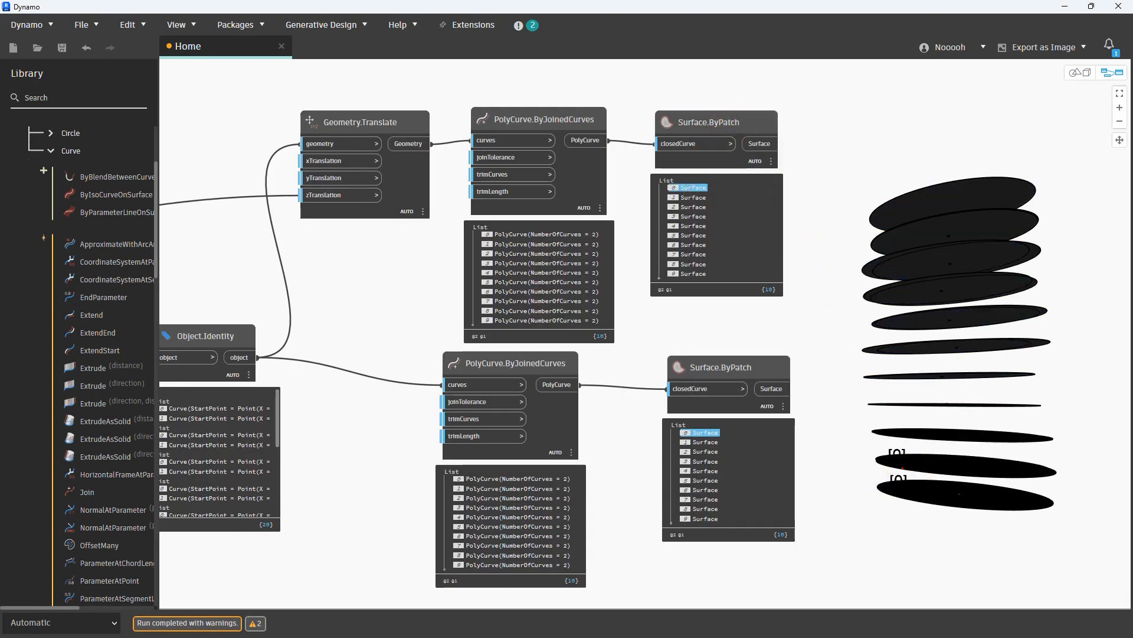
drag(911, 458, 887, 475)
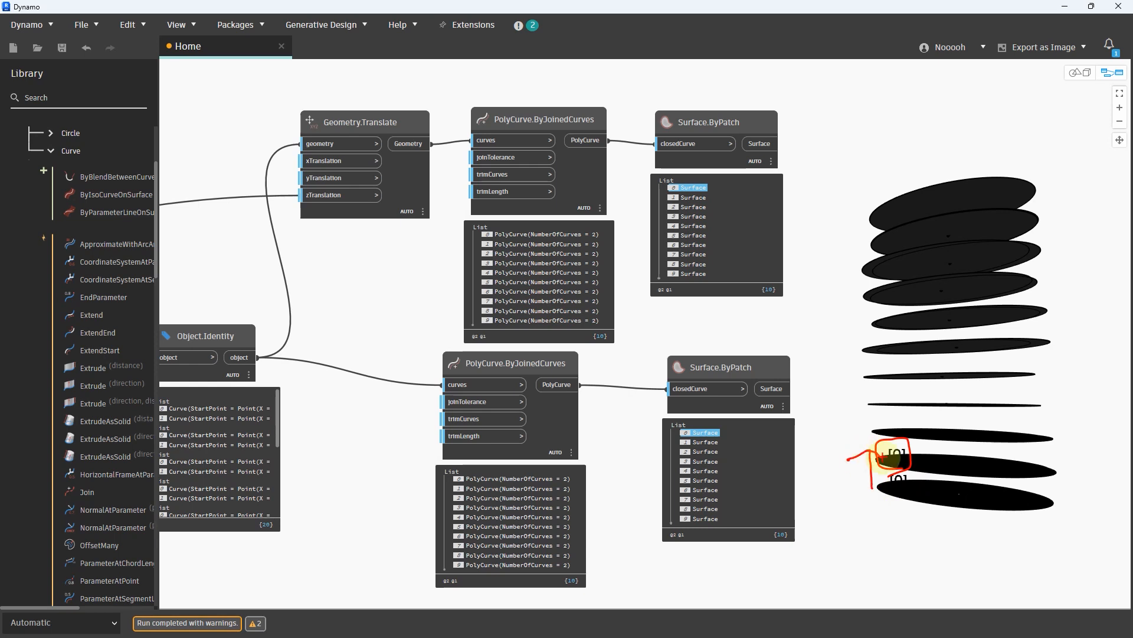
mouse_move(936, 454)
mouse_down()
mouse_move(977, 451)
mouse_move(960, 453)
mouse_up()
key(Escape)
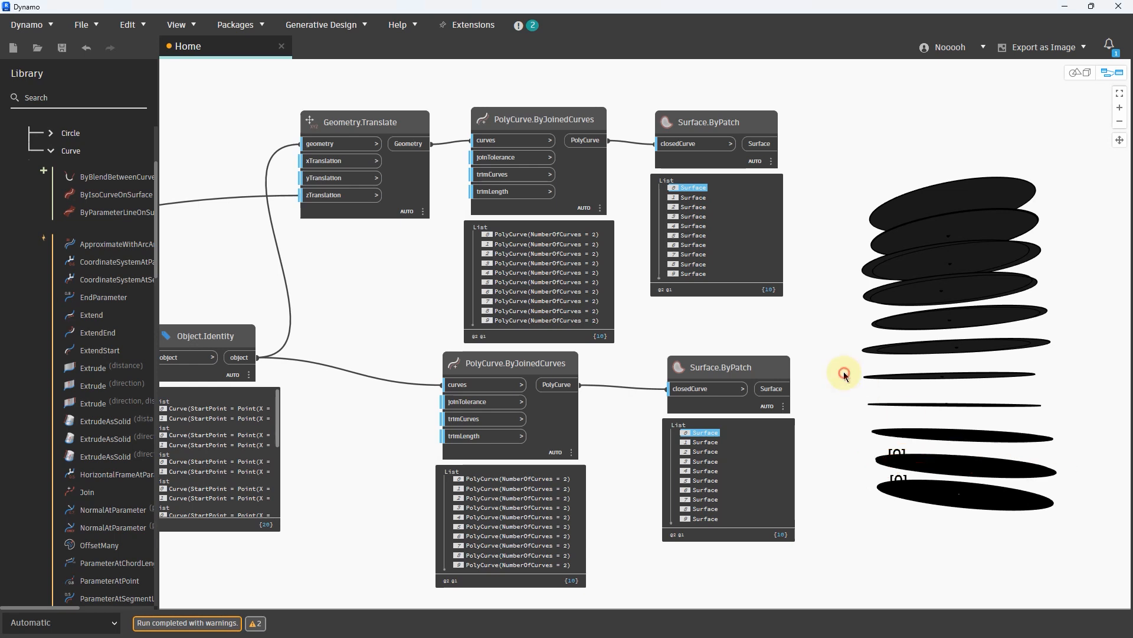
Step: Add a List.DropItems node beside the original branch's Surface.ByPatch and connect the Surface output to its list input
middle_drag(851, 370, 720, 357)
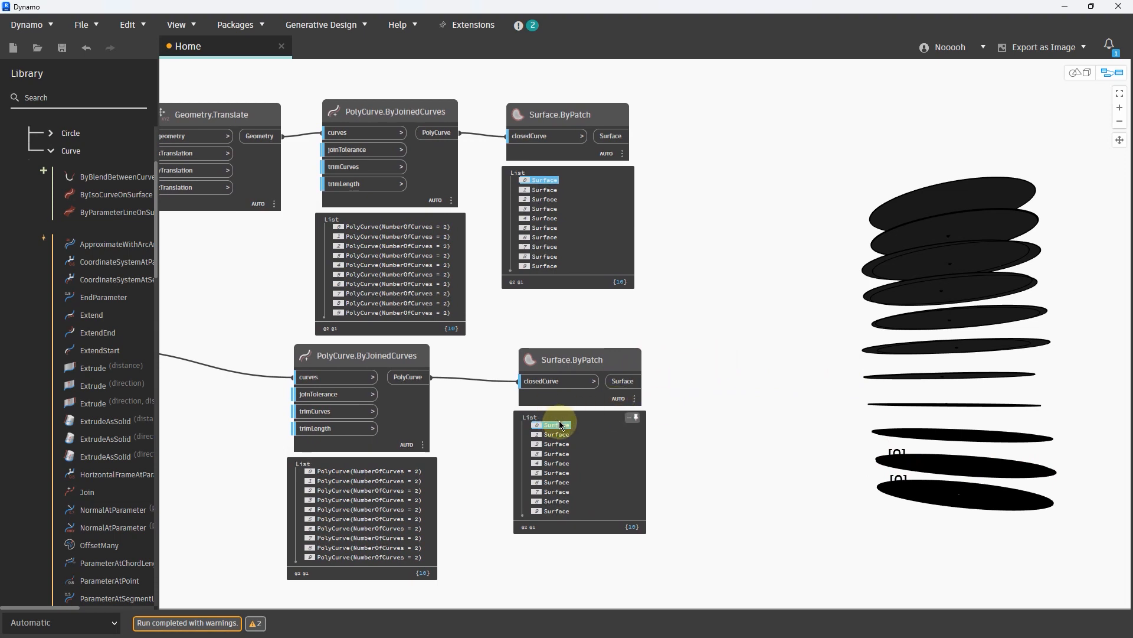
click(594, 385)
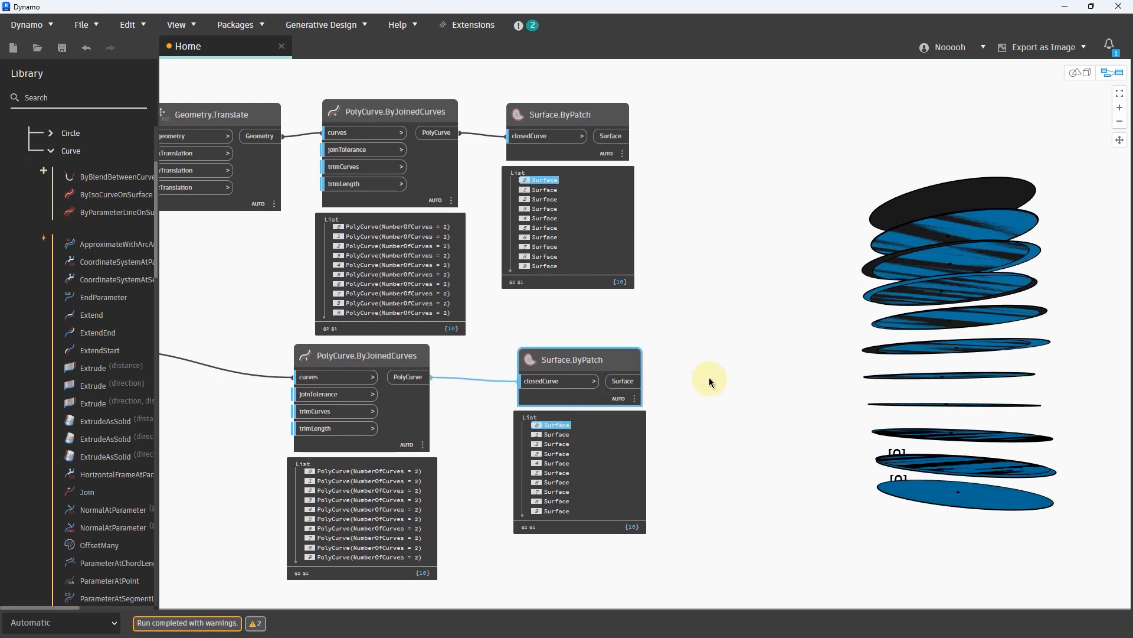
click(751, 372)
double_click(753, 370)
text(dr)
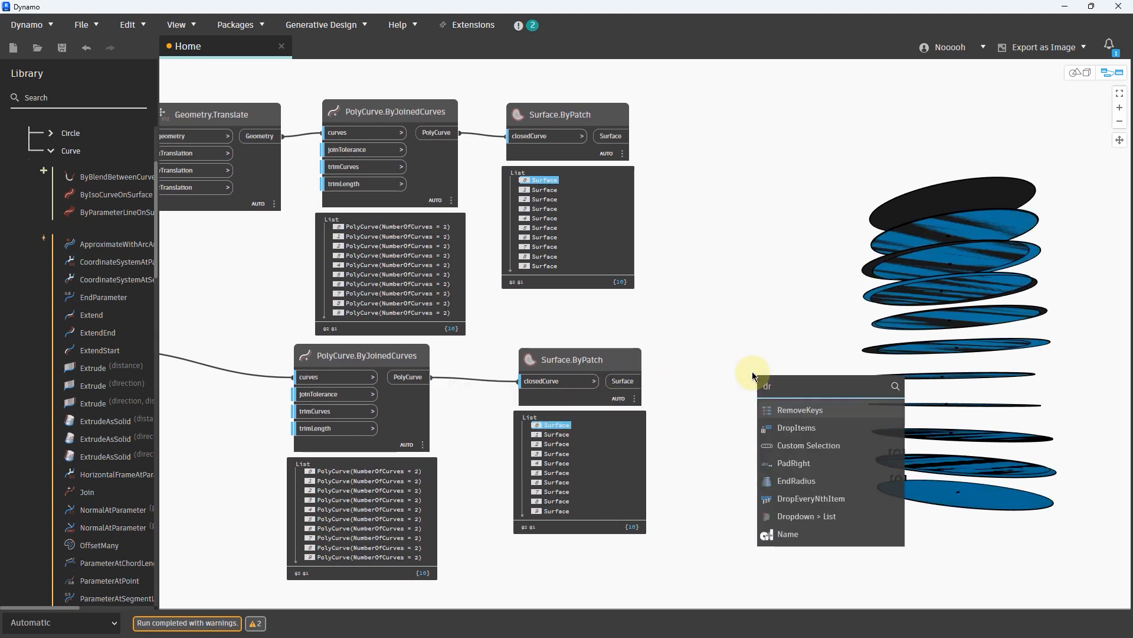
text(op)
click(808, 427)
click(623, 381)
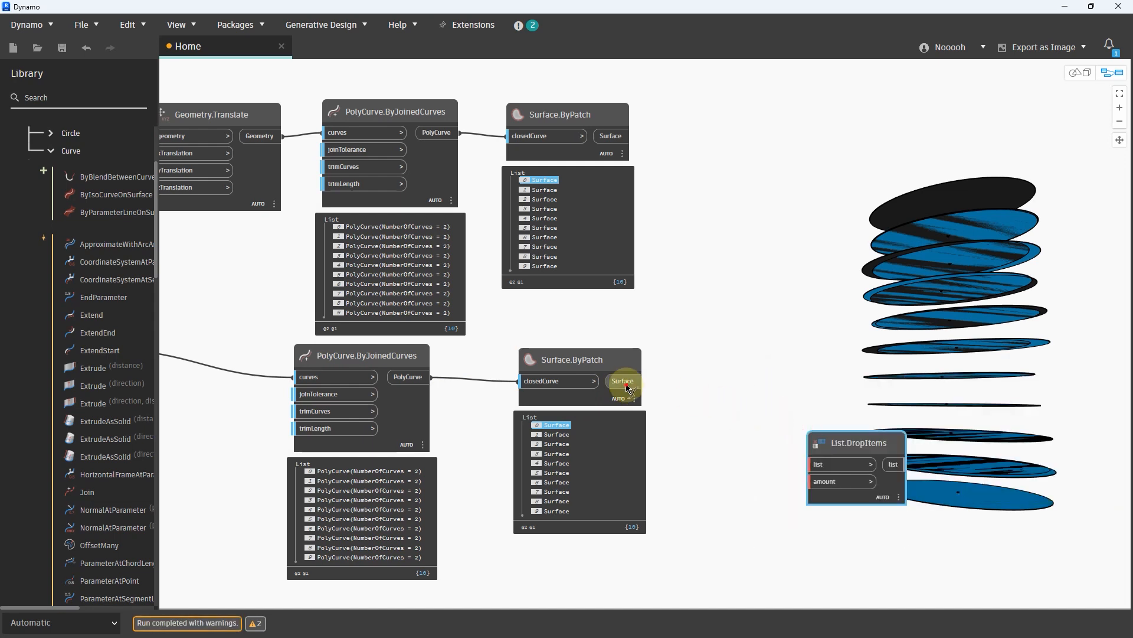
click(809, 460)
drag(819, 442, 807, 371)
Step: Create a Code Block containing 1; and connect it to the amount input of List.DropItems
double_click(684, 430)
text(1;)
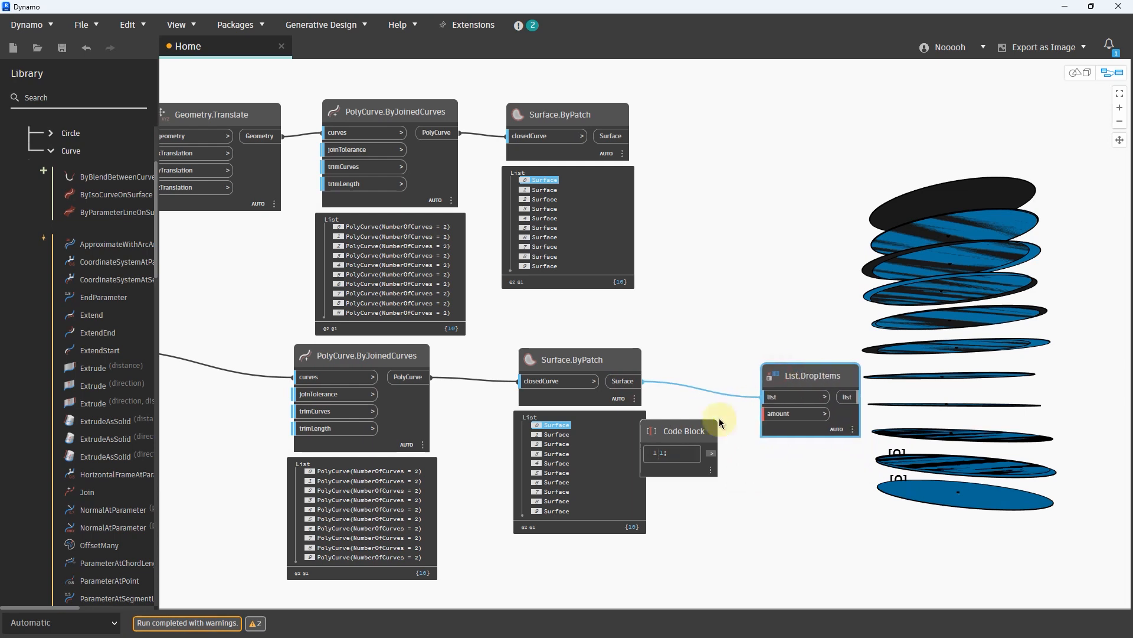
drag(684, 431, 708, 415)
click(734, 437)
middle_drag(785, 322, 738, 321)
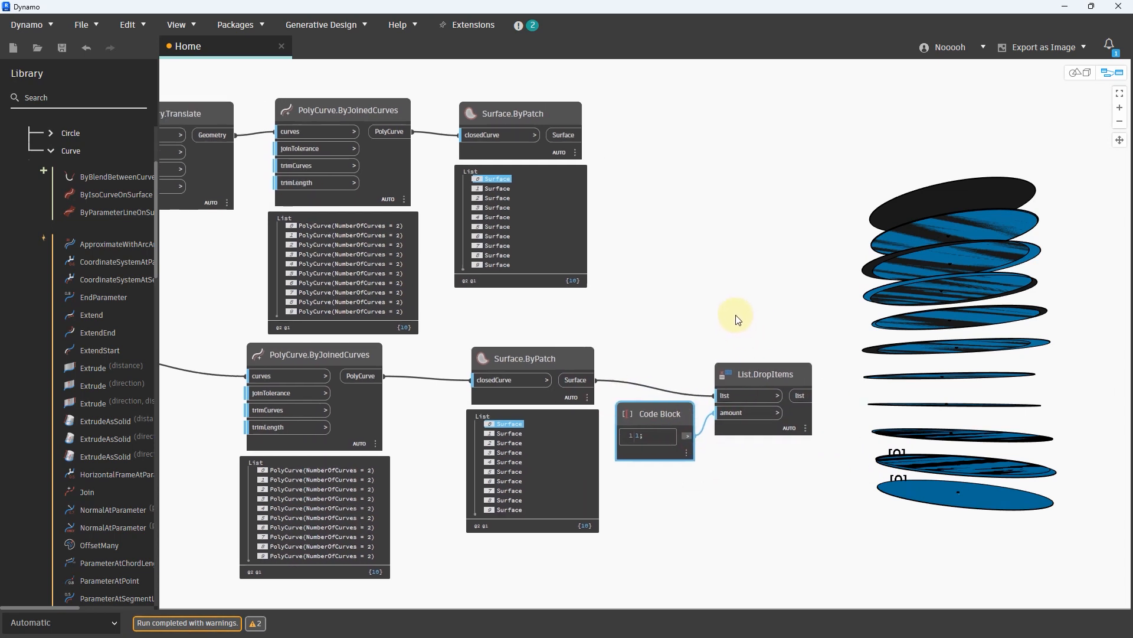
Step: Keep the List.DropItems result displayed and label its surface 0 in place of the original Surface.ByPatch list's label
click(510, 427)
mouse_move(796, 417)
click(805, 445)
drag(774, 377, 791, 371)
click(769, 449)
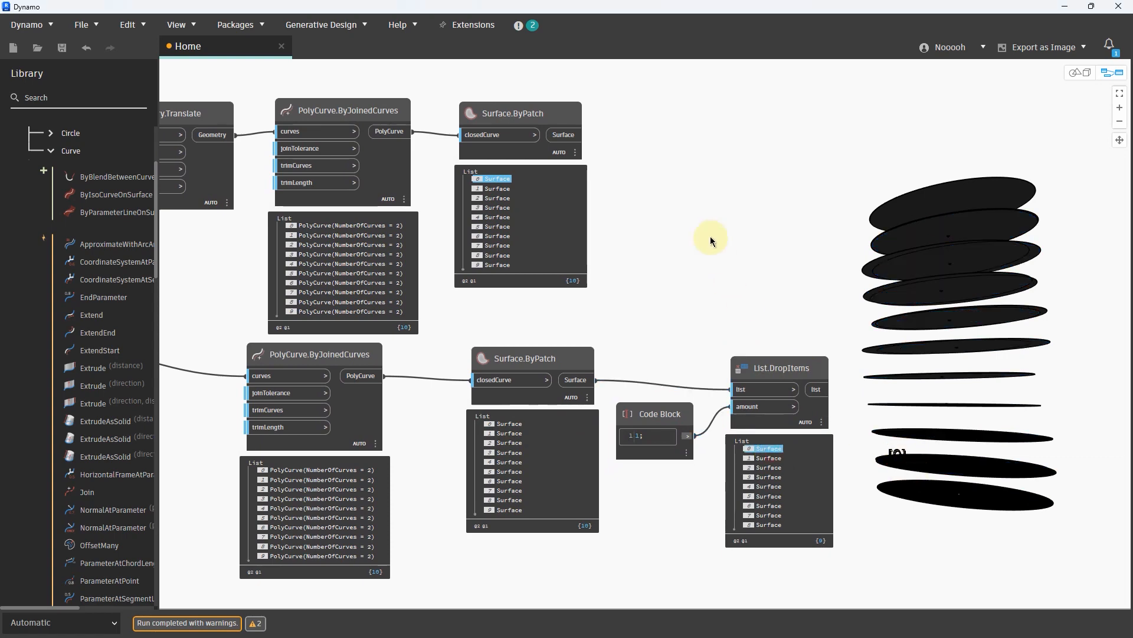
Step: Duplicate List.DropItems with its Code Block for the translated branch and connect that branch's Surface output to the copy's list input
drag(784, 265, 675, 452)
key(ctrl+c)
key(ctrl+v)
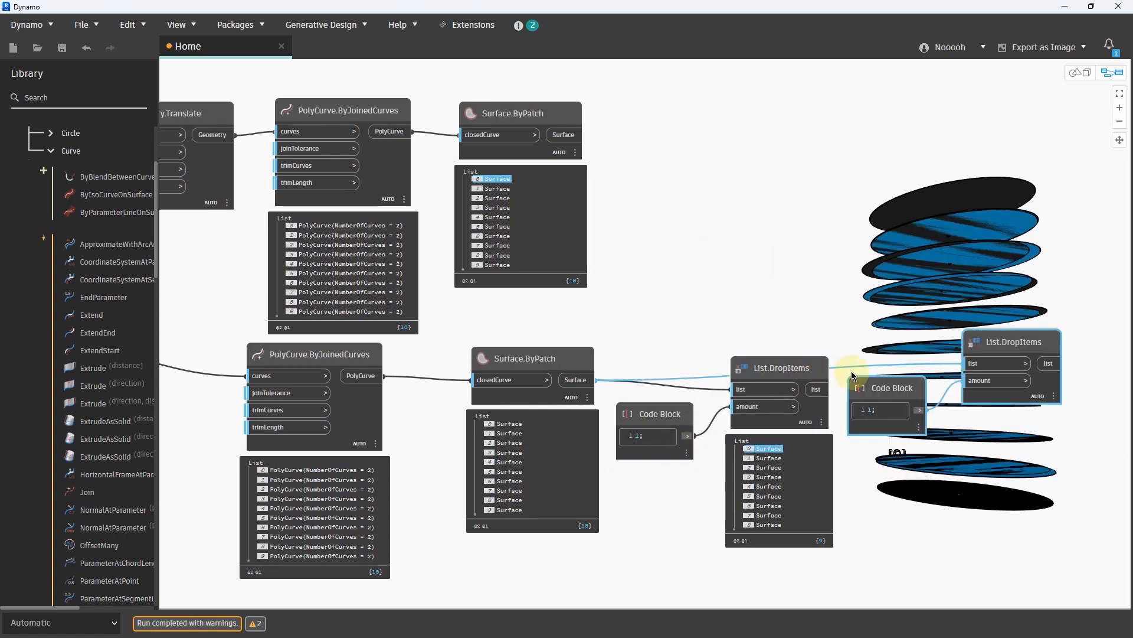
drag(852, 371, 661, 172)
click(629, 97)
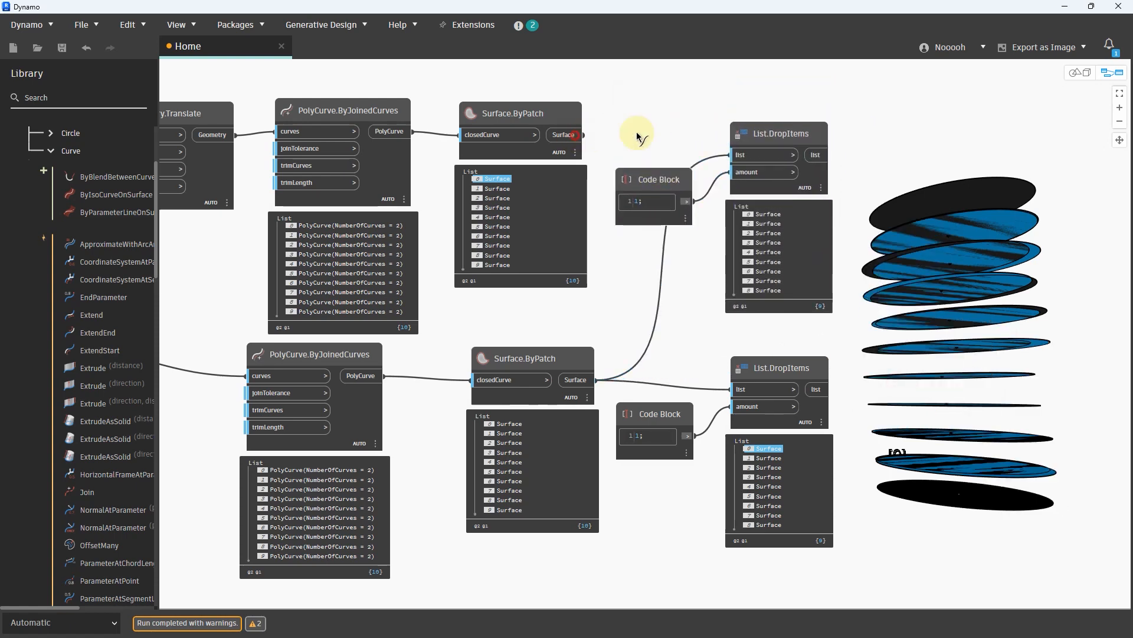
click(745, 157)
middle_drag(577, 201, 544, 234)
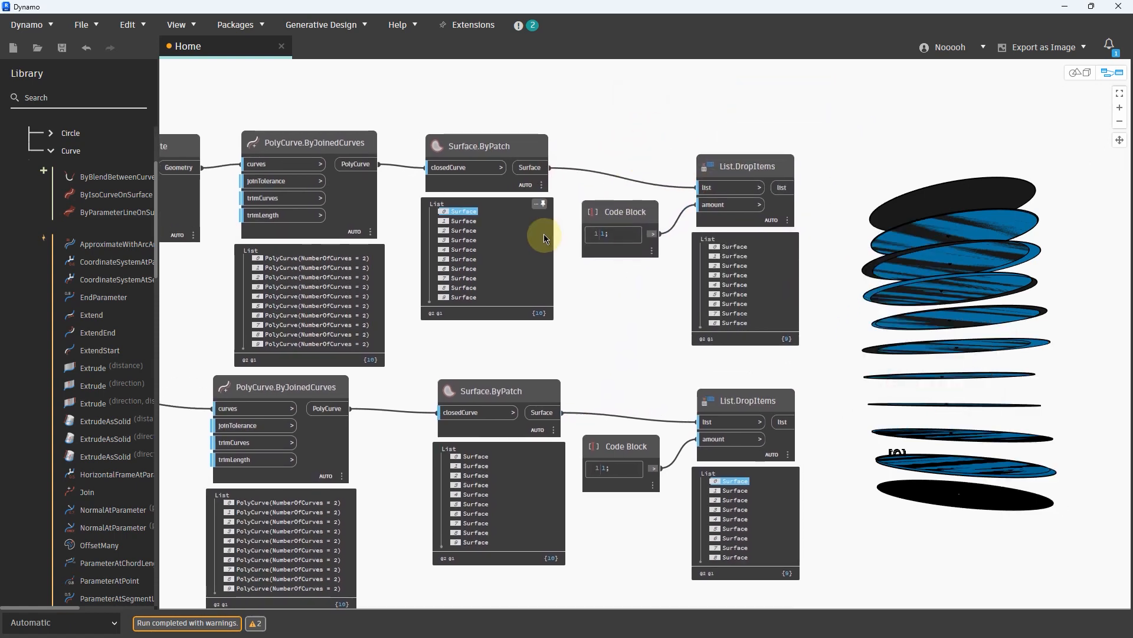
Step: Set the translated branch's Code Block to -1; and highlight the surfaces kept by its List.DropItems node
double_click(602, 234)
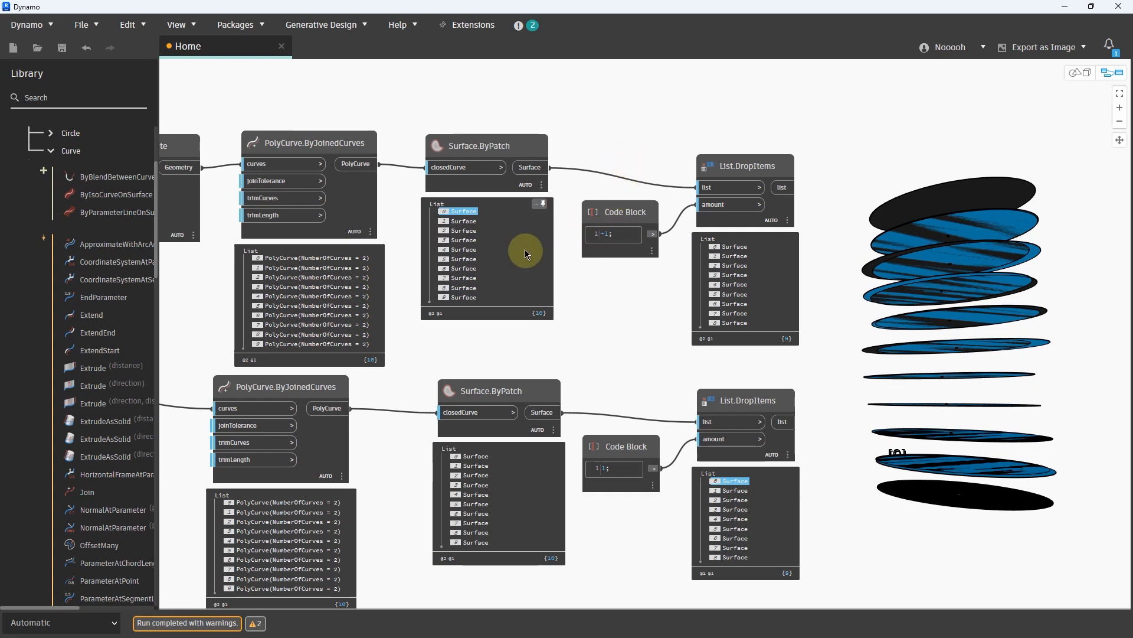
click(744, 197)
middle_drag(625, 135, 622, 127)
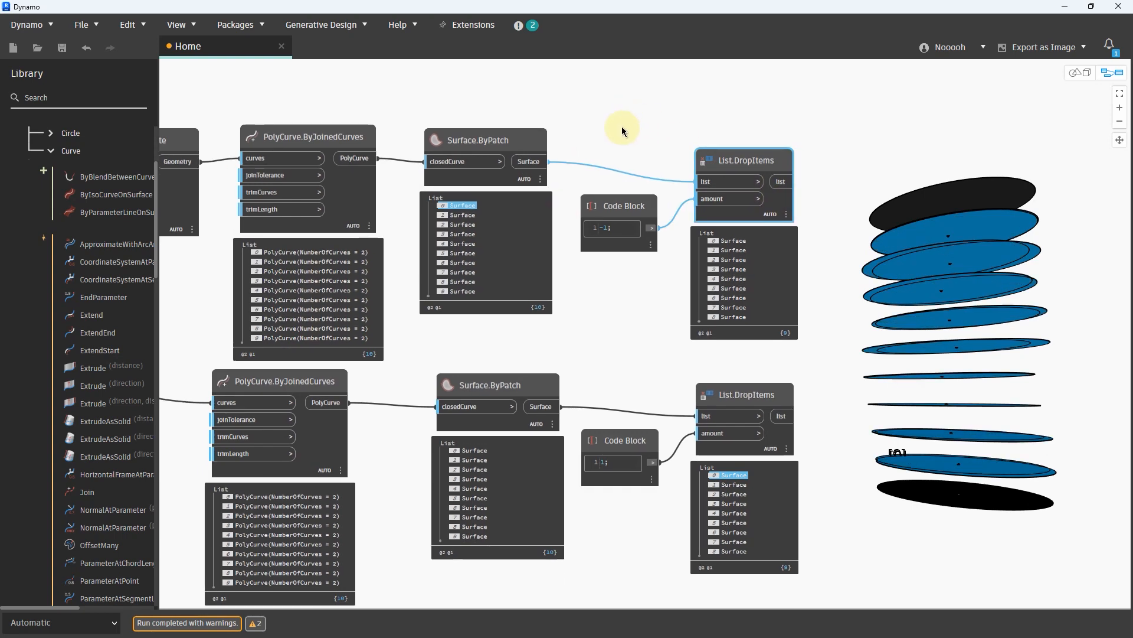
Step: Label the last surface of each List.DropItems list and compare the two positions in the floor stack
click(738, 316)
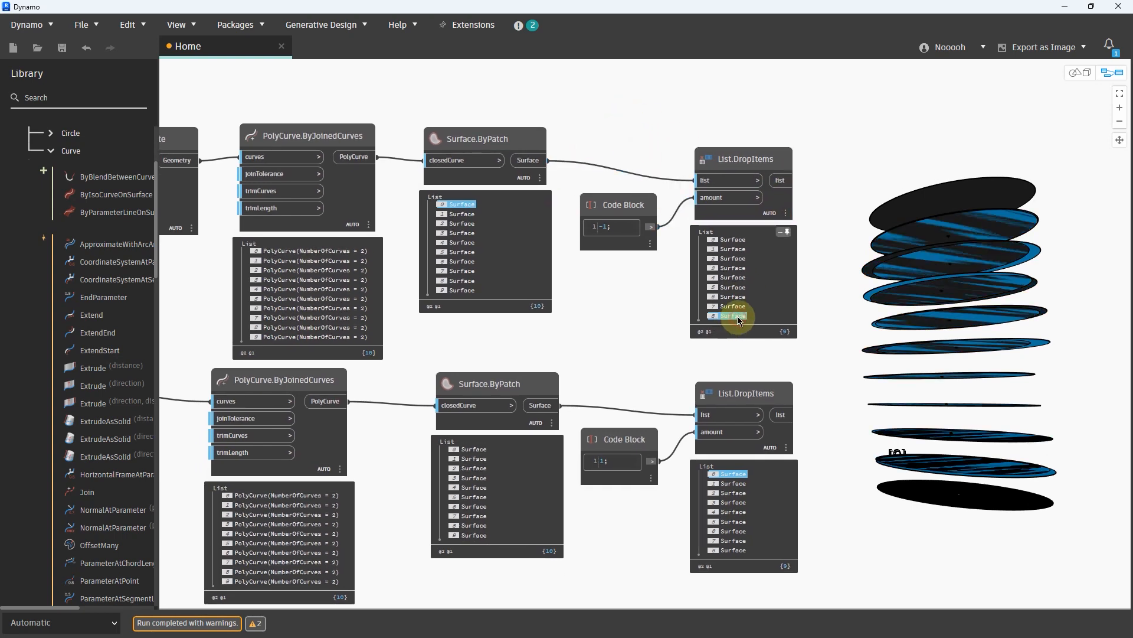
key(ctrl+b)
mouse_move(897, 269)
right_down()
mouse_move(872, 278)
mouse_move(877, 303)
mouse_move(903, 260)
mouse_move(886, 182)
right_up()
key(ctrl+b)
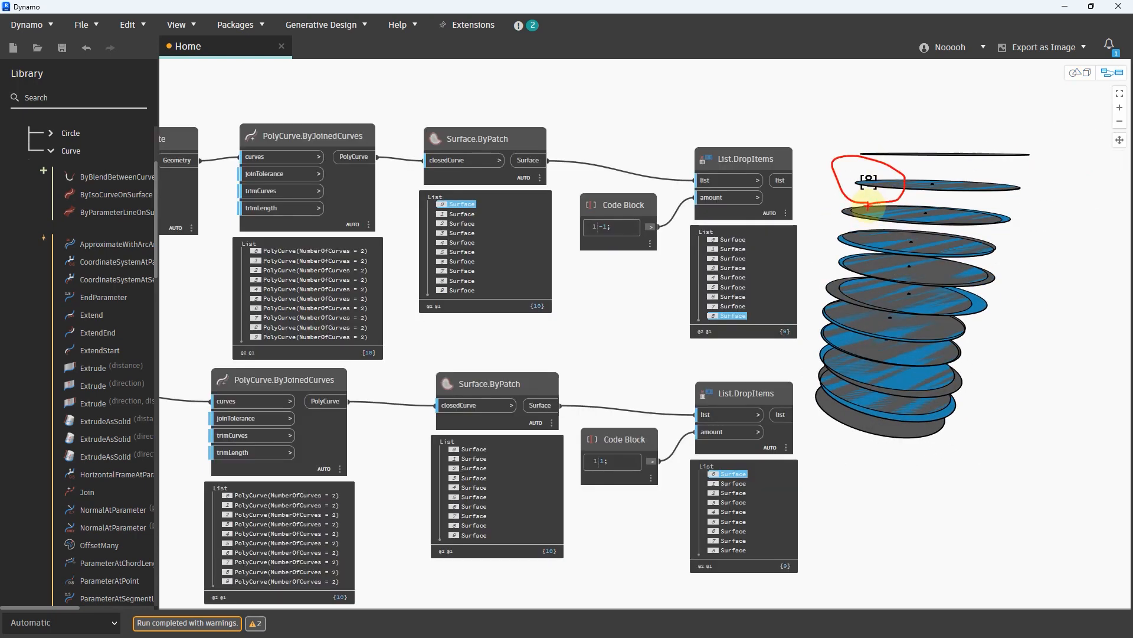
click(735, 550)
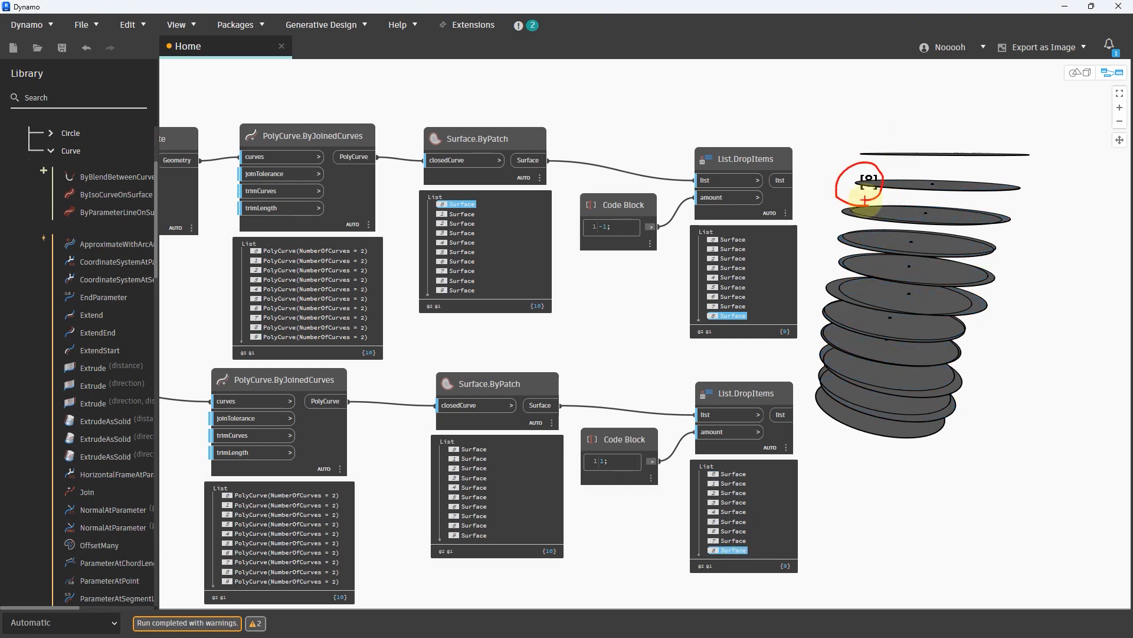
Step: Clear the remaining surface labels from the translated Surface.ByPatch list and both List.DropItems lists
click(732, 317)
click(464, 206)
click(742, 550)
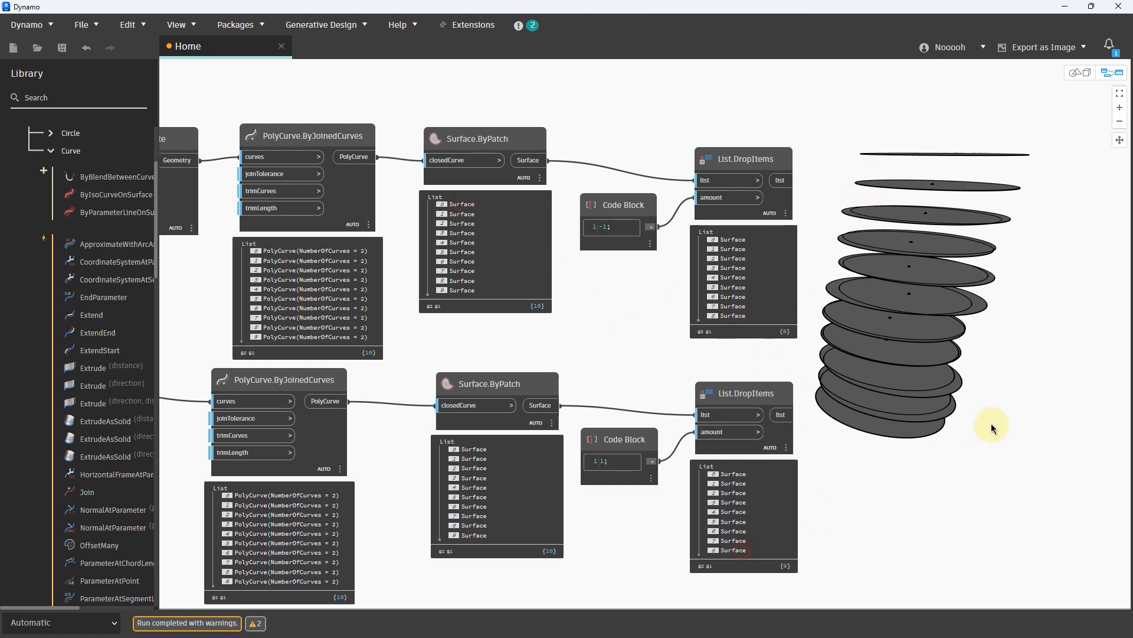
Step: Hide the geometry preview of the Geometry.Translate, PolyCurve.ByJoinedCurves, Surface.ByPatch and Code Block nodes in both branches
scroll(990, 423, down, 2)
drag(693, 563, 266, 118)
right_click(412, 130)
mouse_move(458, 174)
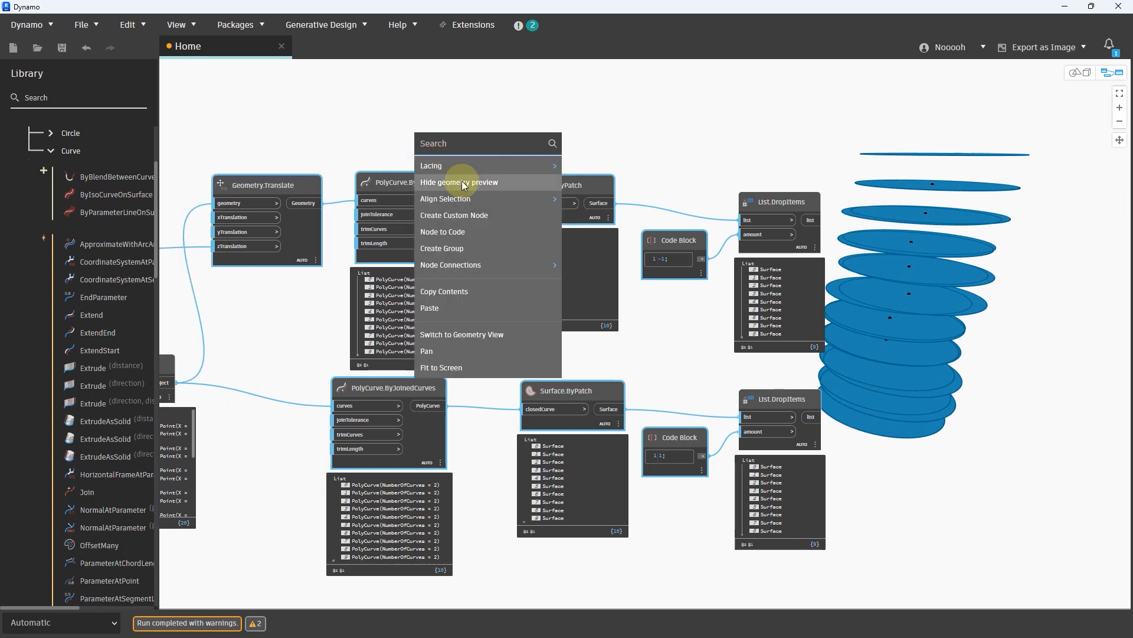
click(464, 182)
Step: Add a List Create node with two item inputs and place it beyond the two List.DropItems nodes
middle_drag(968, 307, 778, 314)
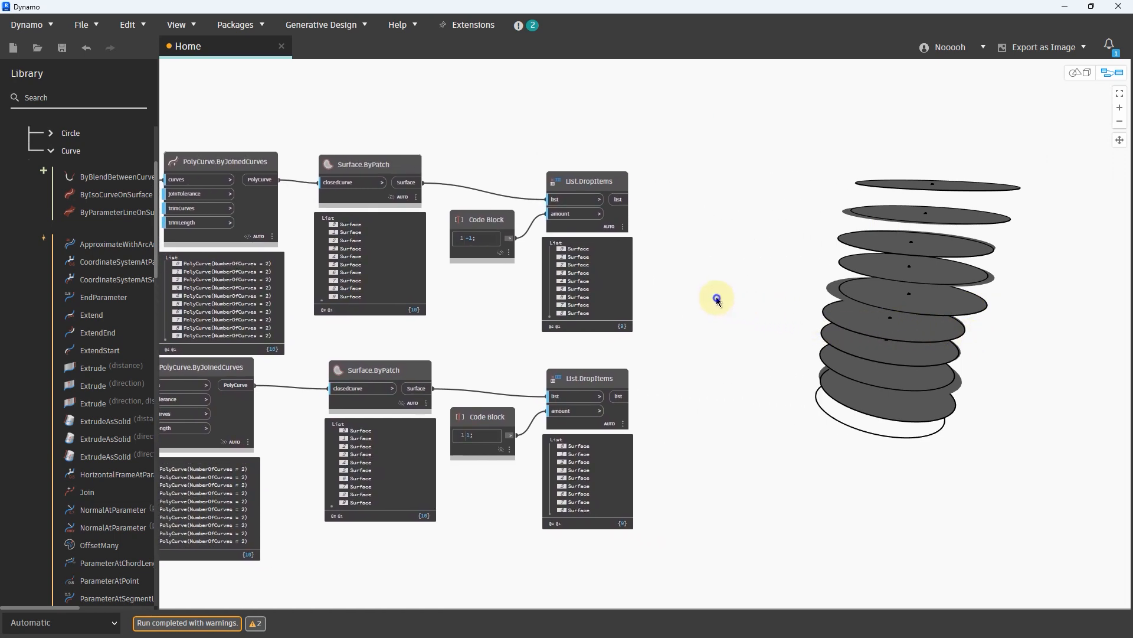
scroll(713, 358, up, 1)
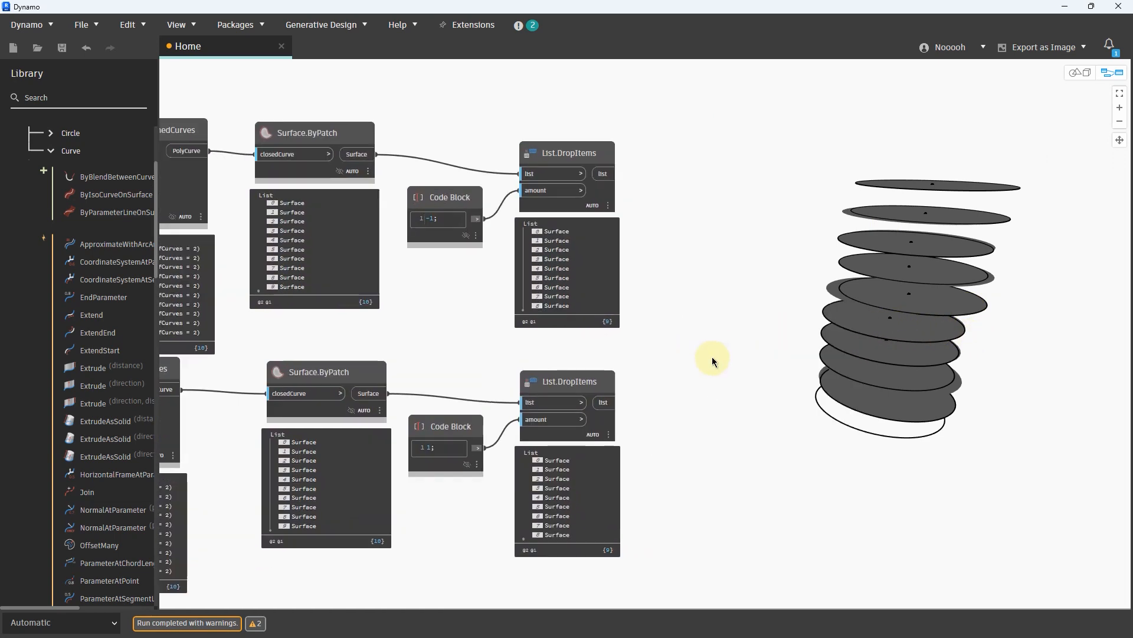
double_click(685, 281)
text(create)
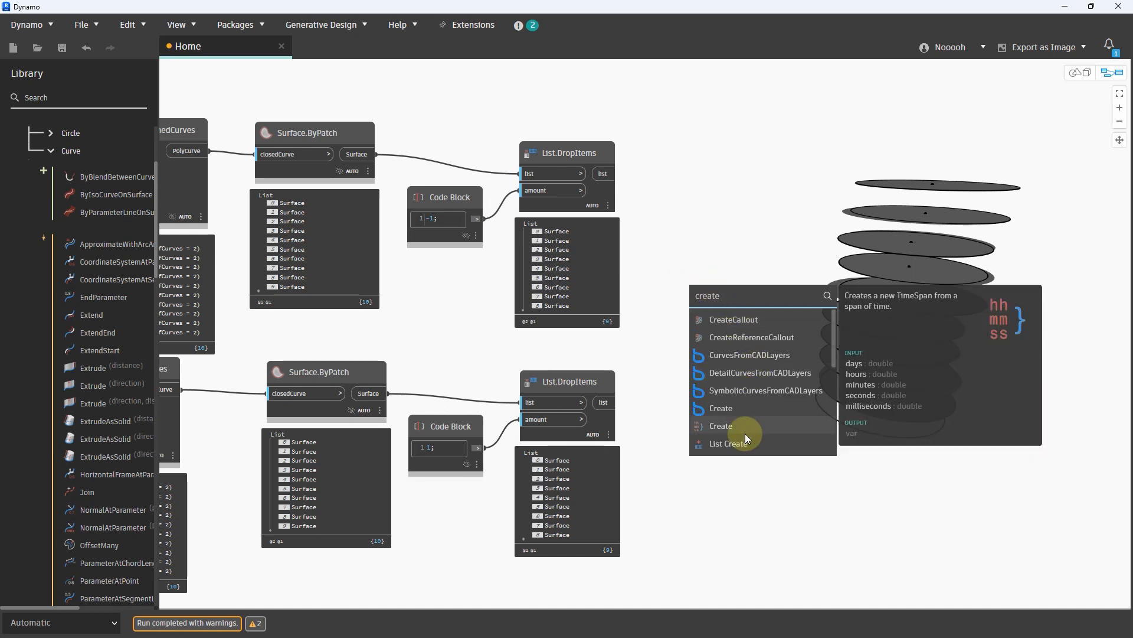
click(736, 444)
drag(755, 467, 743, 327)
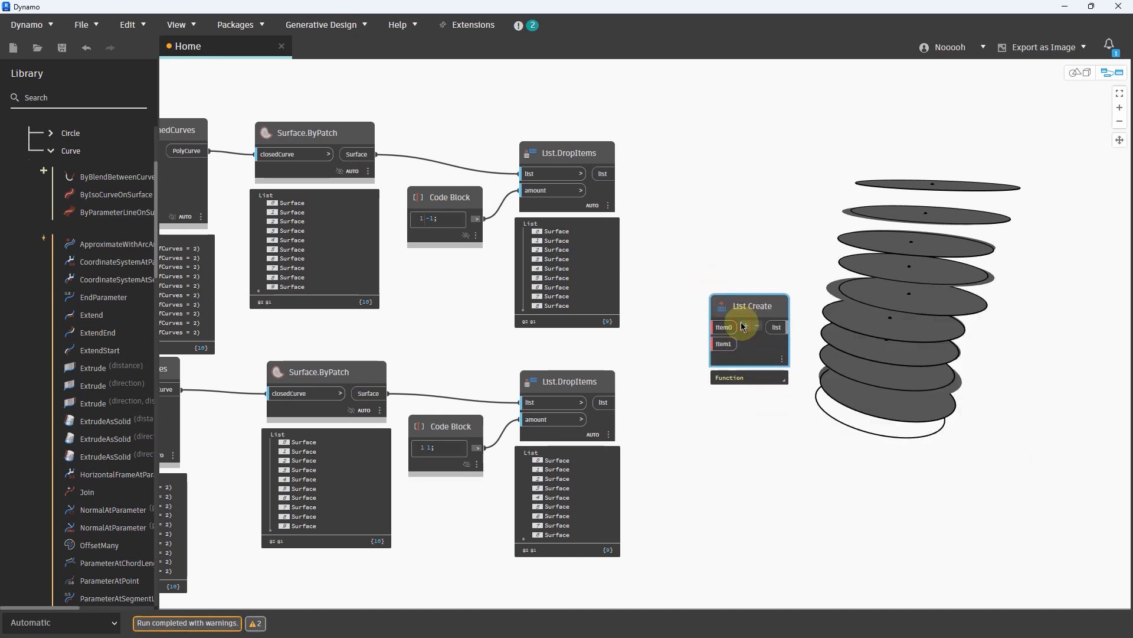
Step: Connect the translated List.DropItems output to item0 and the original one to item1 of List Create, then align the node
click(617, 174)
click(724, 327)
click(615, 402)
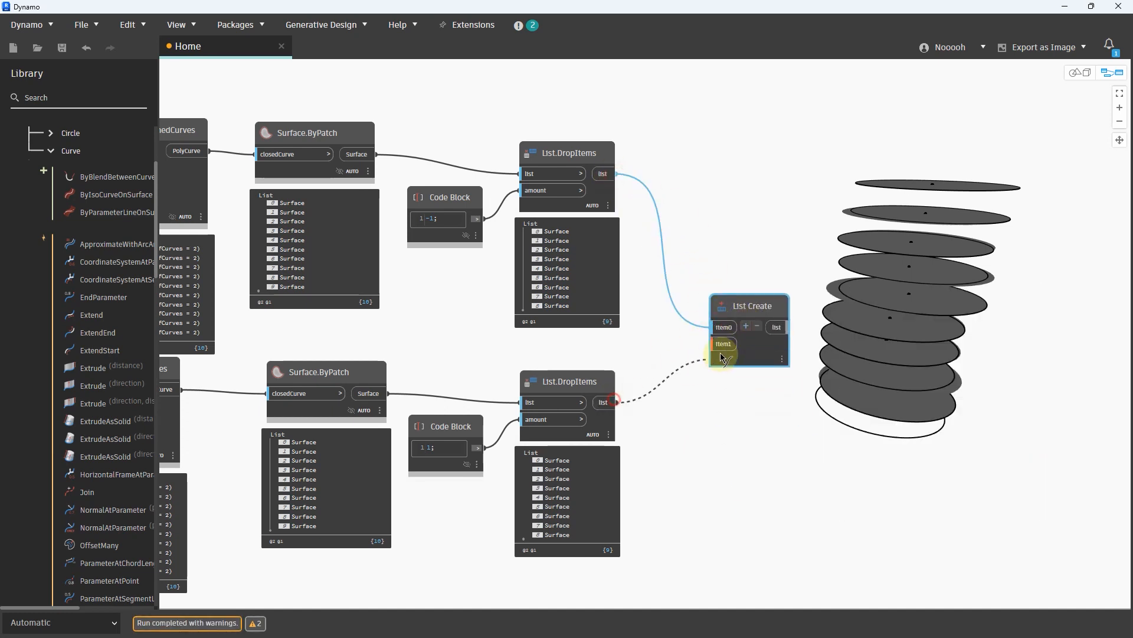
click(723, 344)
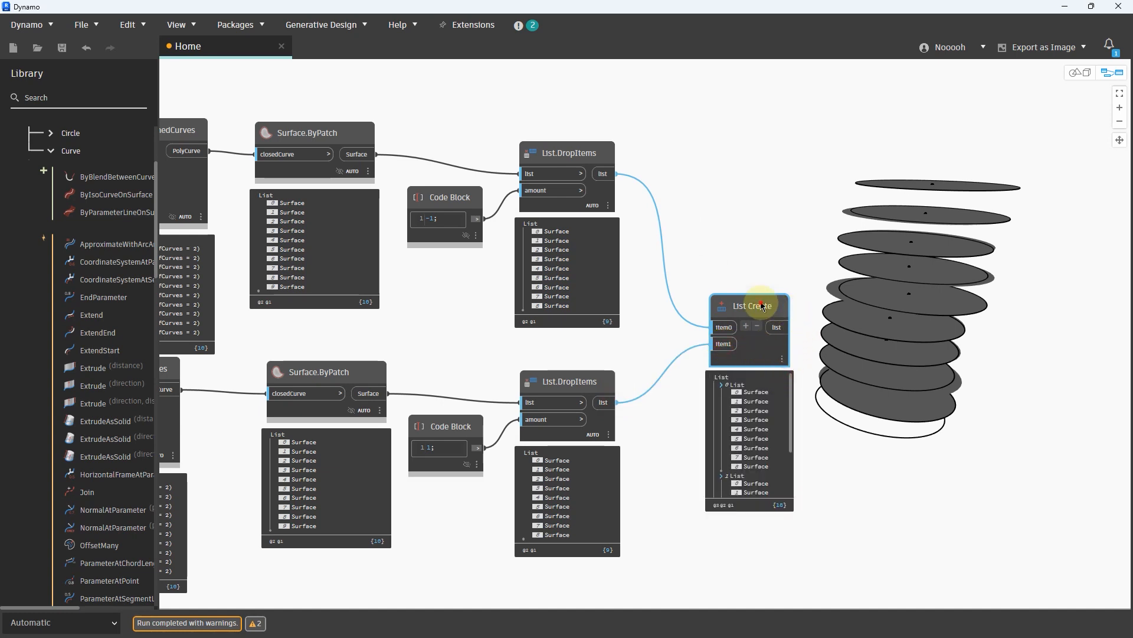
drag(766, 301, 738, 294)
Step: Examine the List Create sublists and how the first surfaces of both List.DropItems lists pair up in the floor stack
middle_drag(777, 322, 683, 304)
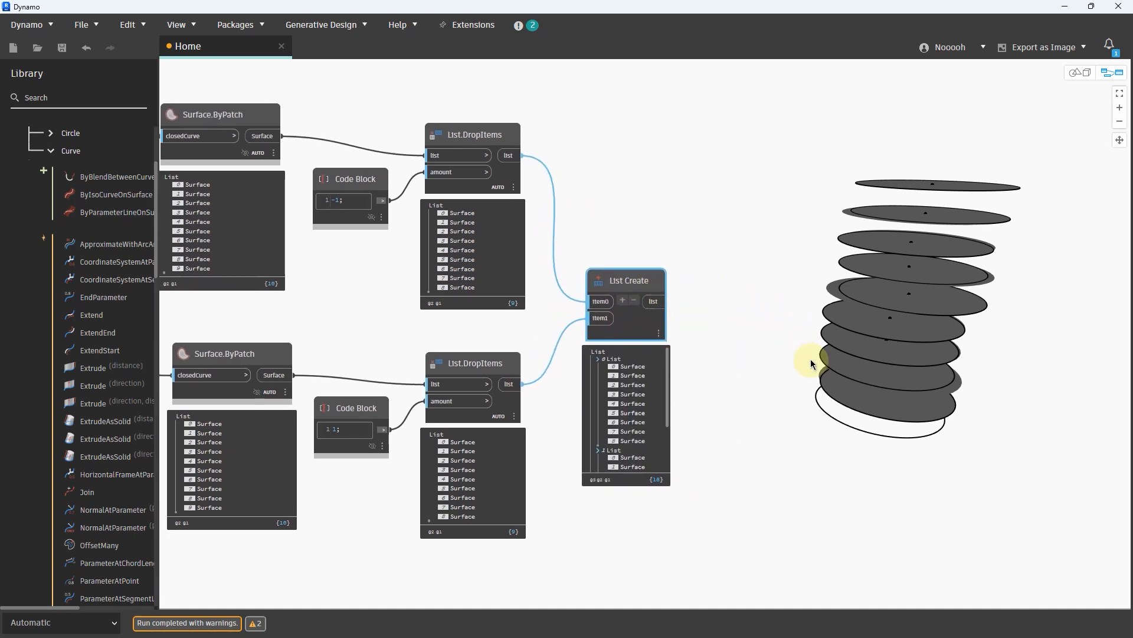
key(ctrl+b)
right_drag(914, 416, 921, 400)
scroll(922, 401, up, 1)
key(ctrl+b)
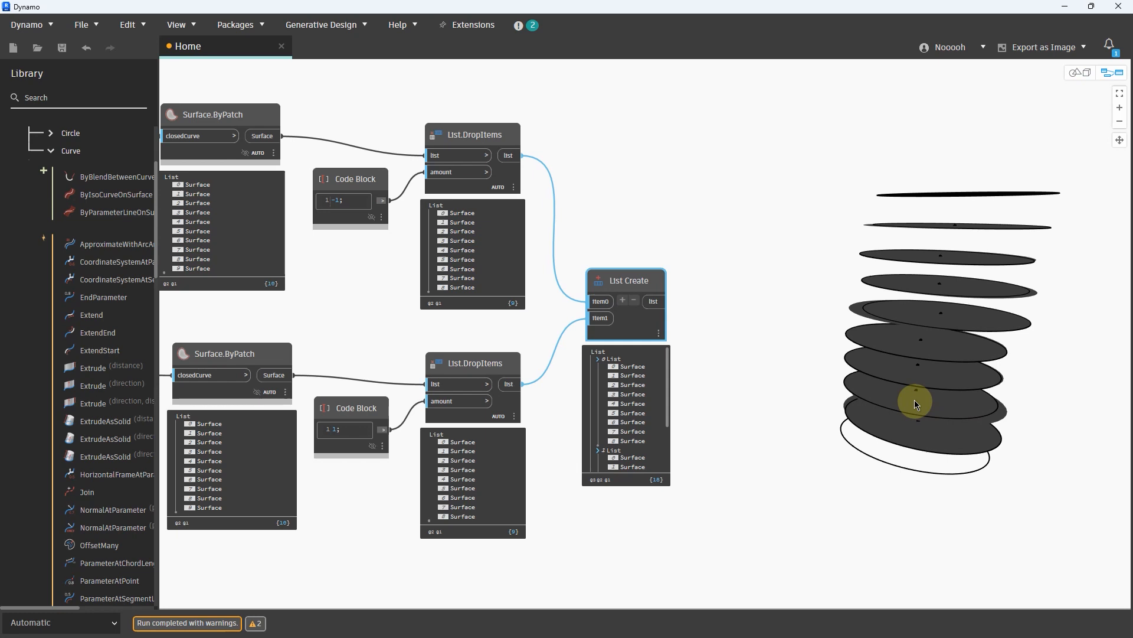
right_click(745, 317)
click(750, 291)
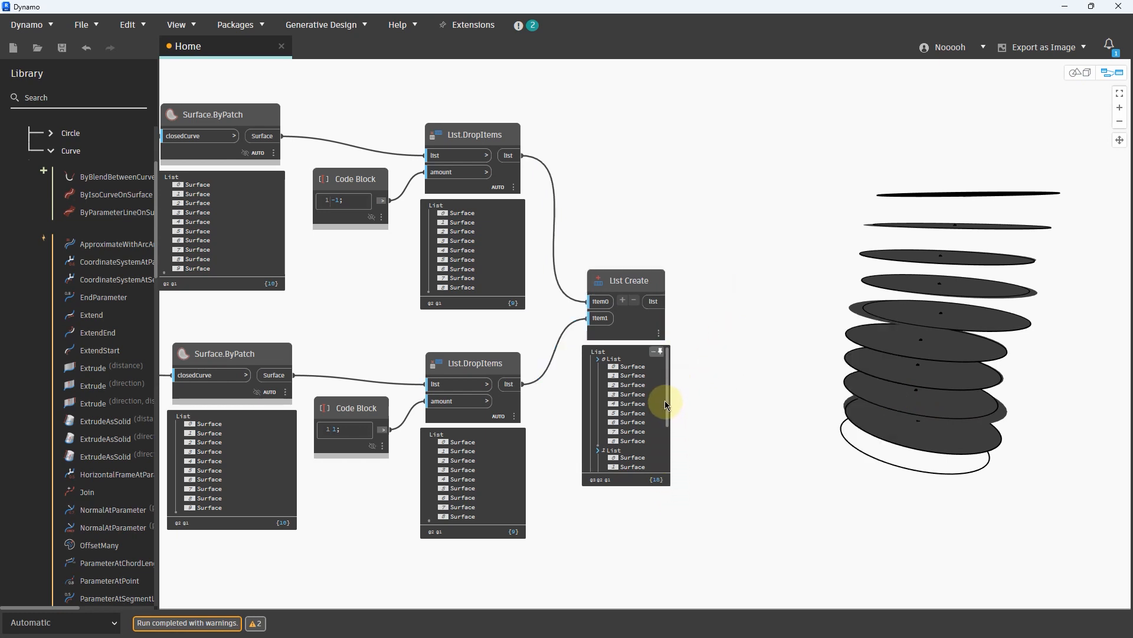
scroll(666, 407, down, 2)
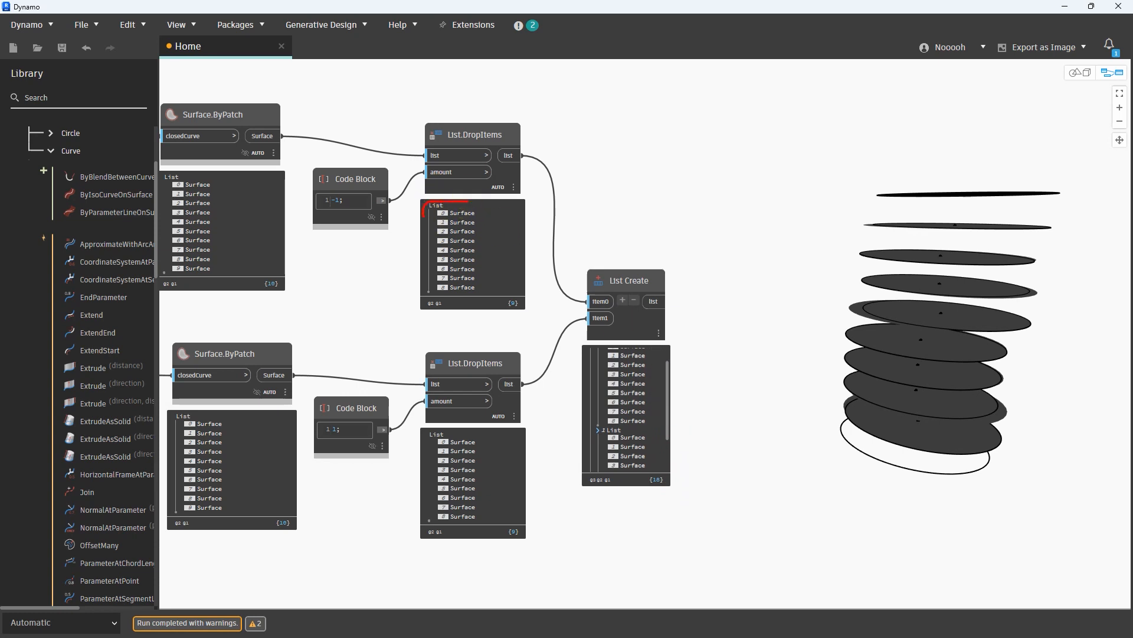
drag(485, 215, 466, 203)
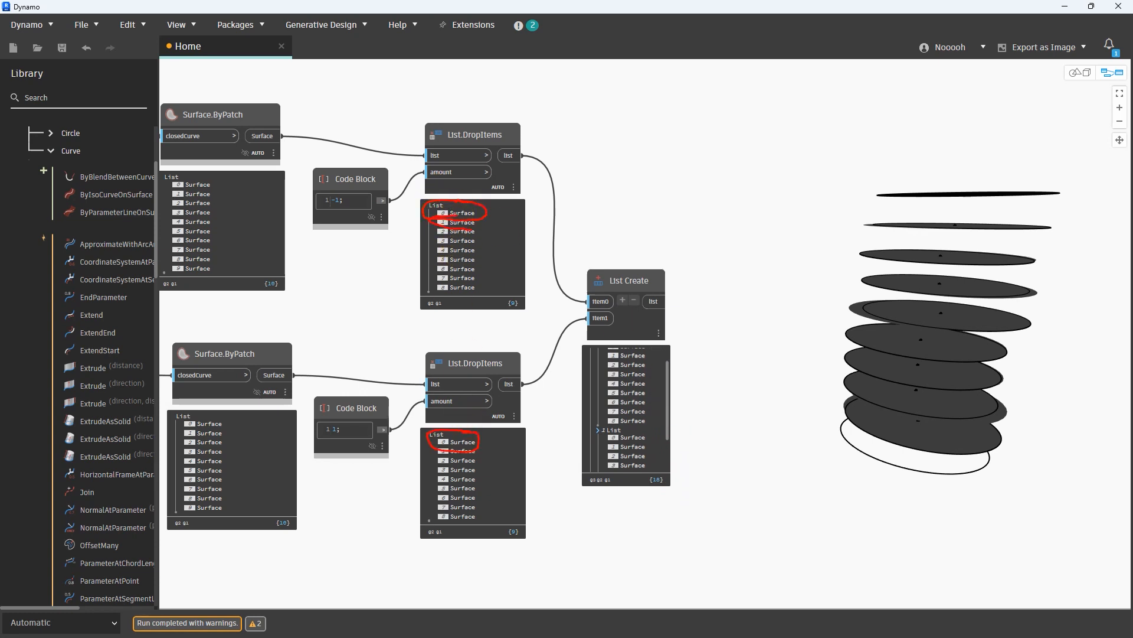
drag(479, 442, 429, 447)
Step: Add a List.Transpose node beside List Create
double_click(720, 317)
text(tra)
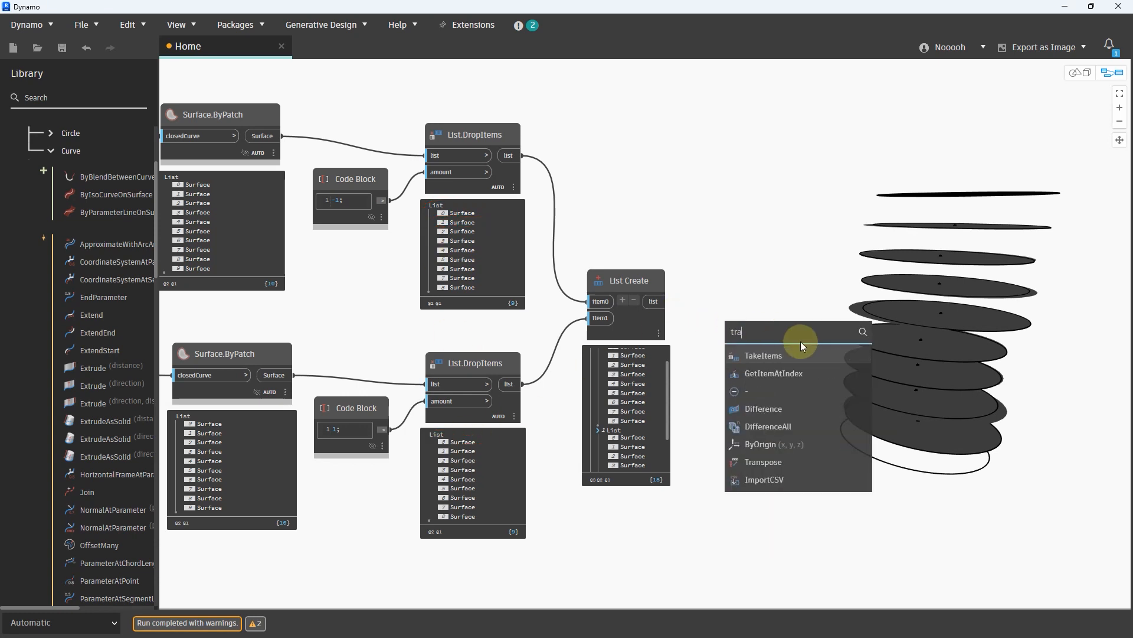
click(788, 461)
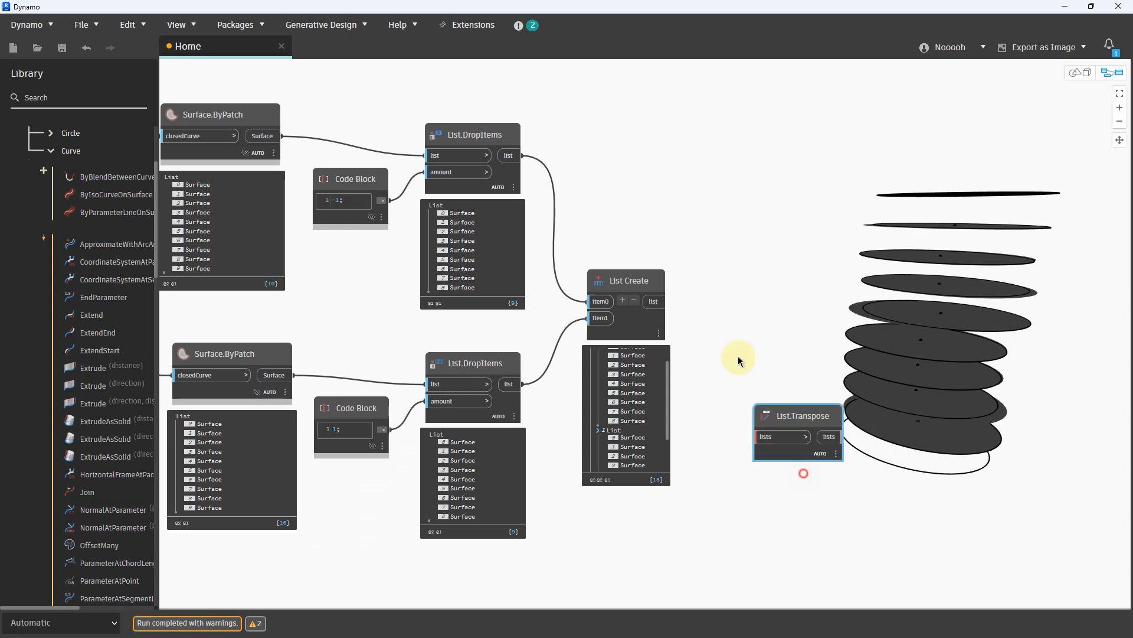
Step: Connect the List Create output to the lists input of List.Transpose and align the node beside List Create
drag(653, 301, 694, 311)
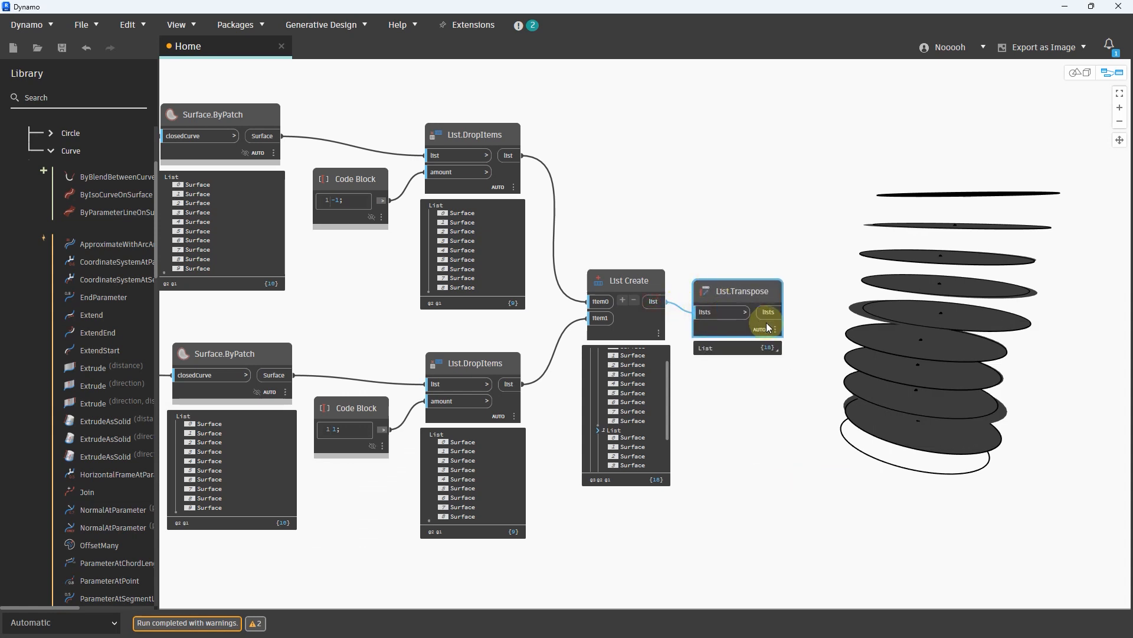
mouse_move(773, 345)
drag(744, 289, 761, 280)
click(741, 249)
Step: Turn off the geometry preview of the List Create node
click(635, 329)
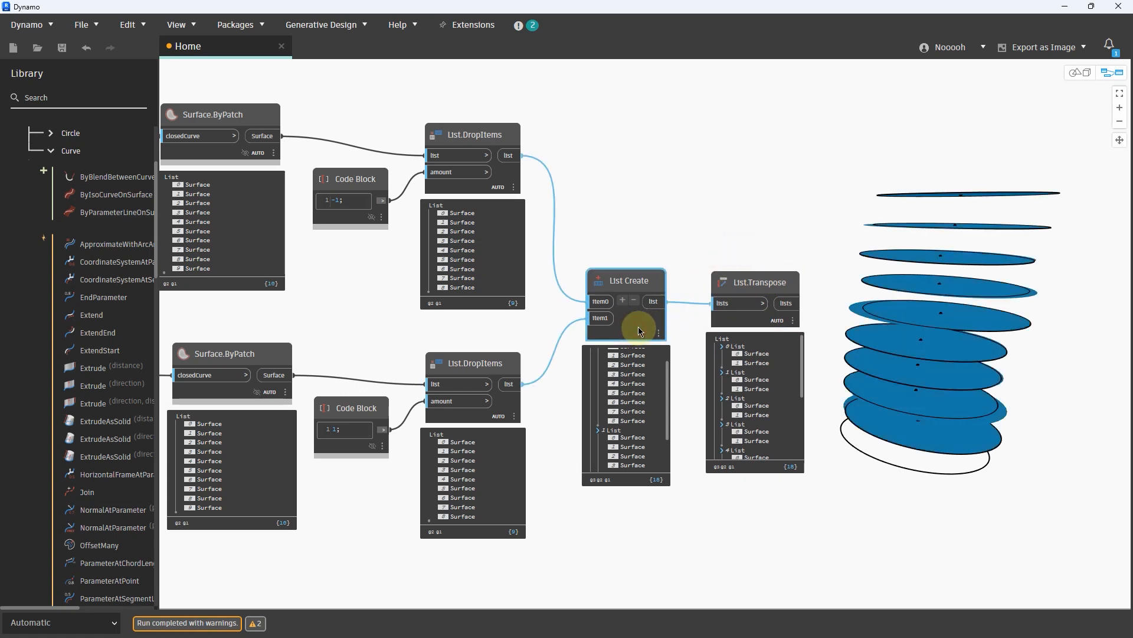
right_click(639, 328)
click(684, 377)
Step: Examine which floor surfaces sublists 0, 1 and 2 of List.Transpose pair up in the geometry preview
scroll(746, 416, up, 3)
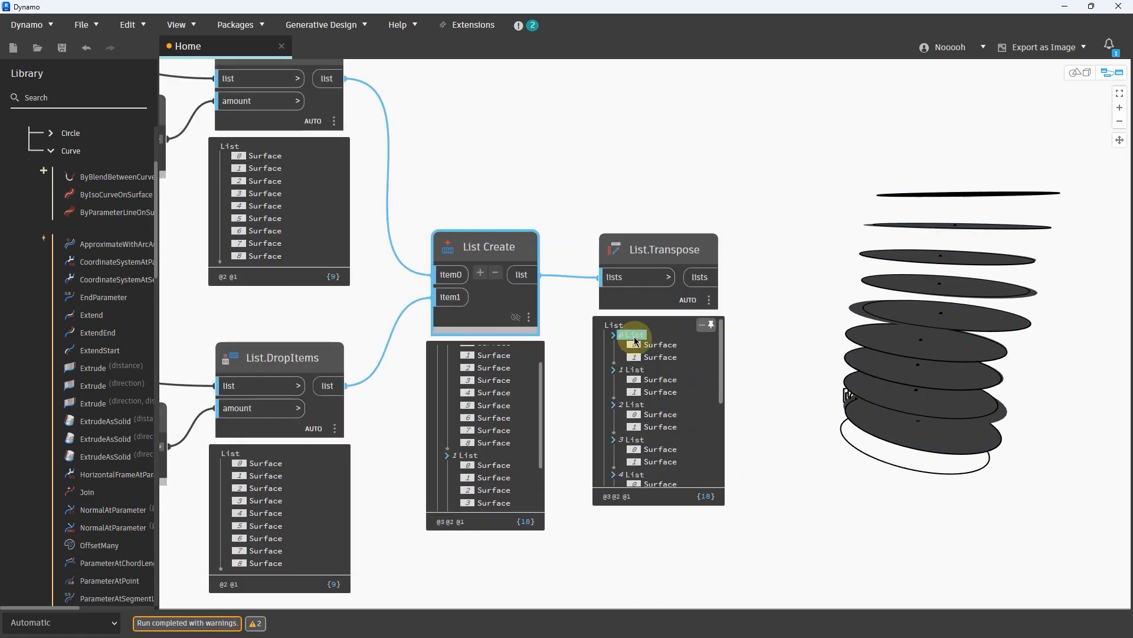
key(ctrl+b)
right_drag(852, 458, 847, 407)
scroll(847, 474, up, 2)
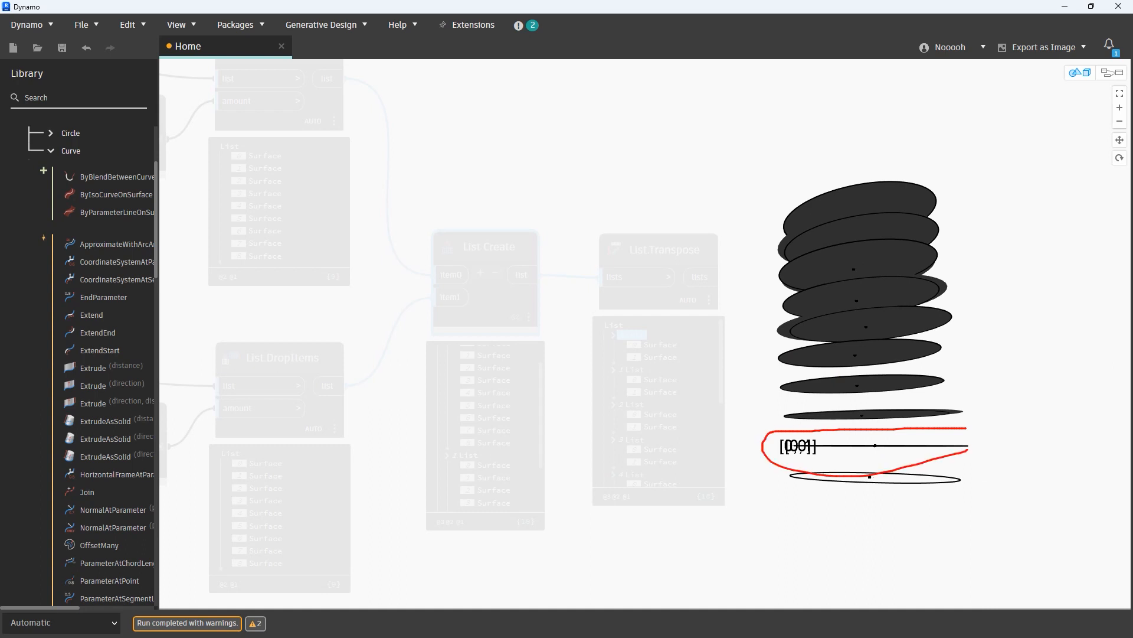
key(Escape)
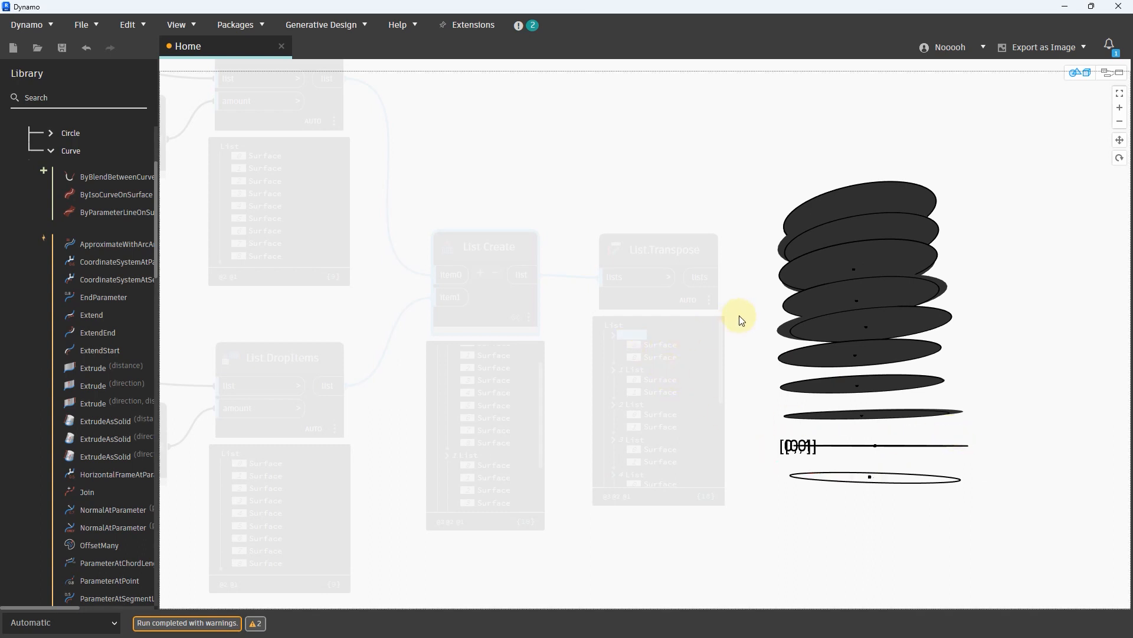
key(ctrl+b)
click(634, 371)
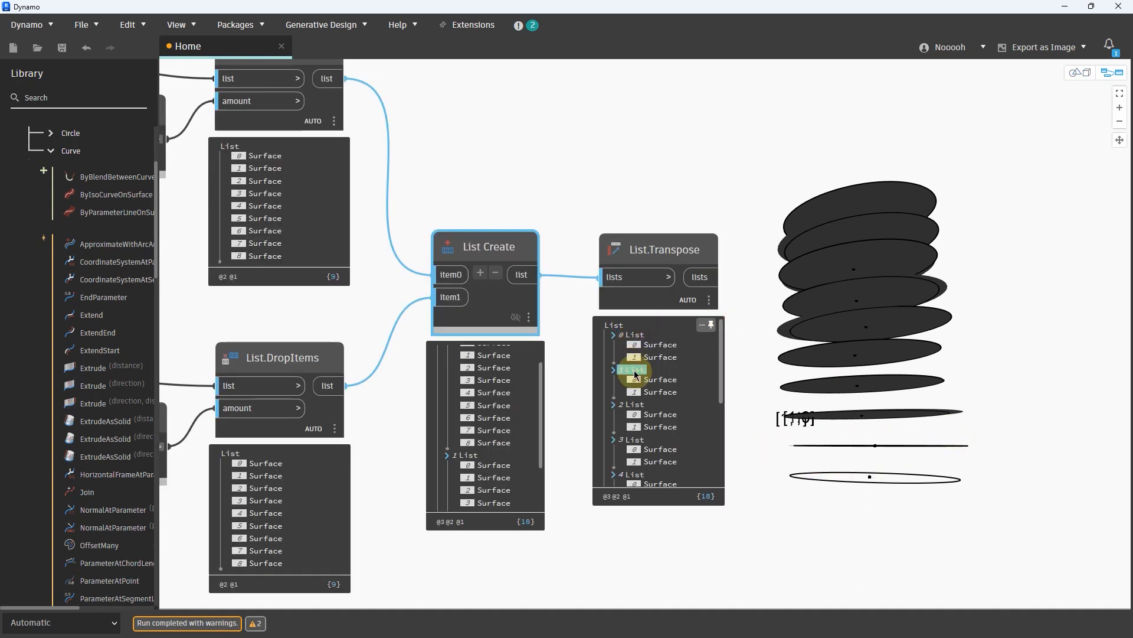
click(632, 404)
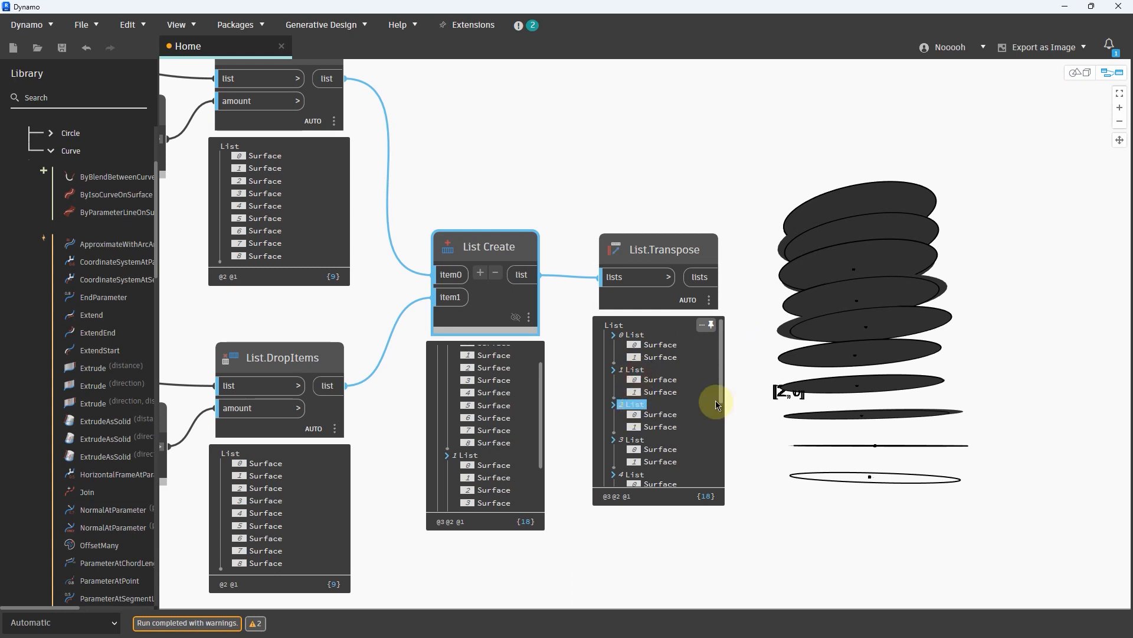
key(ctrl+2)
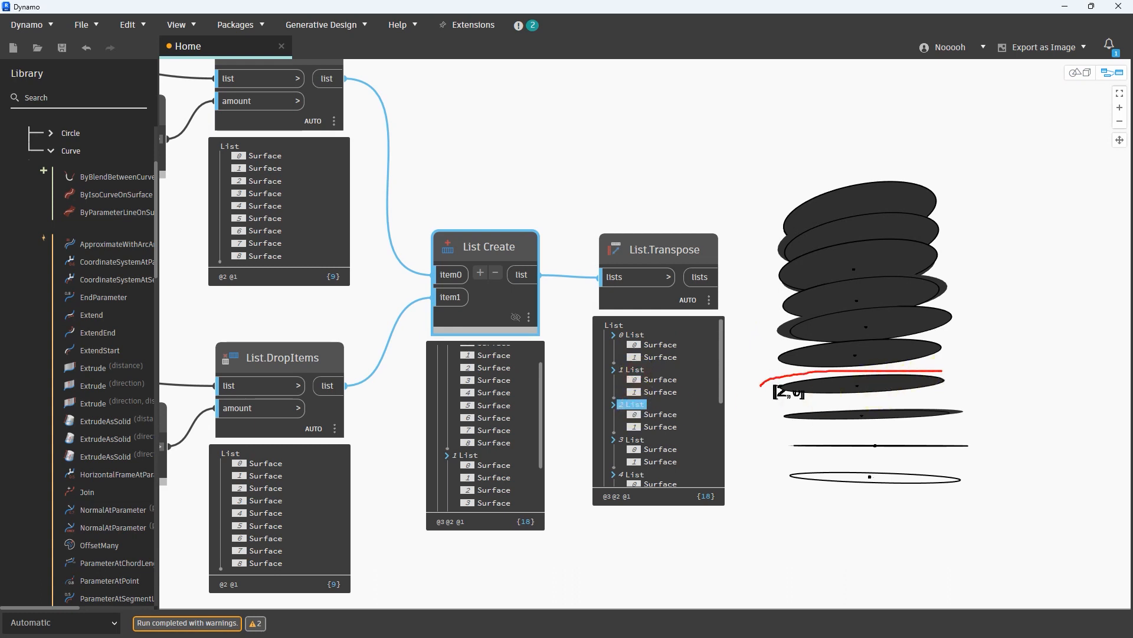
drag(942, 397, 850, 371)
key(Escape)
click(640, 406)
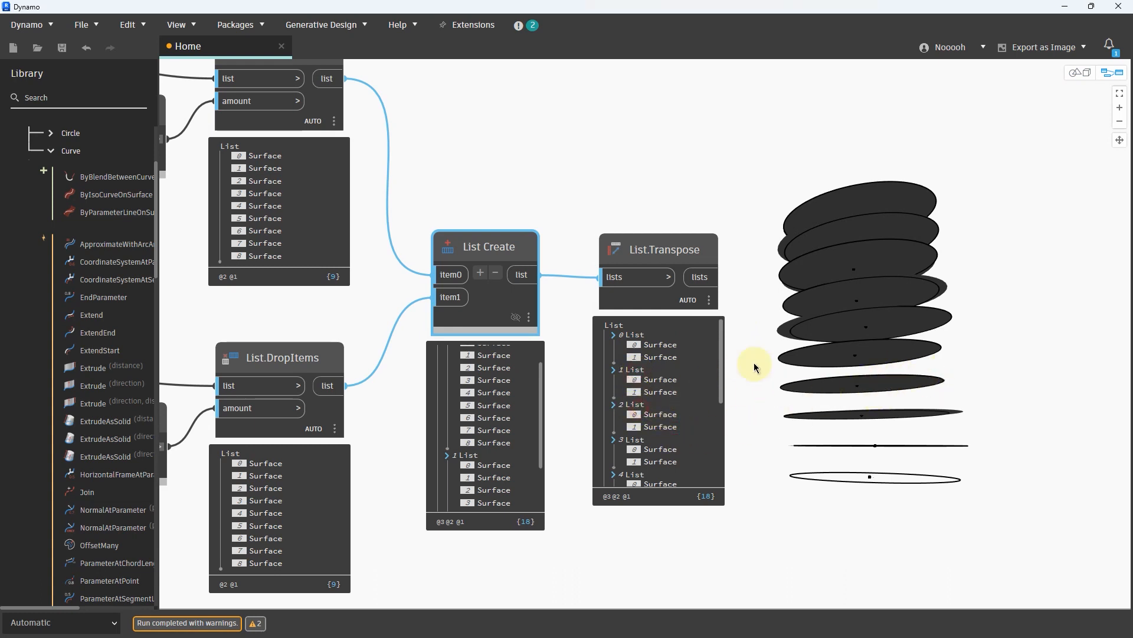
key(ctrl+b)
right_drag(843, 349, 970, 379)
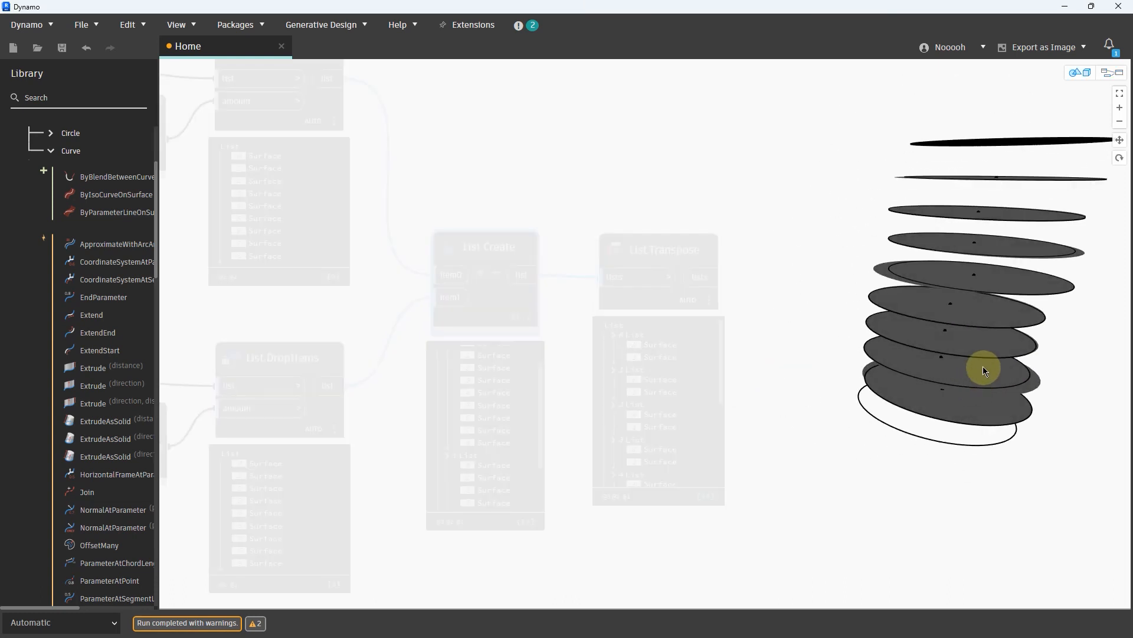
key(ctrl+b)
Step: Add a Surface.ByUnion node from the library's Geometry surface nodes
scroll(887, 376, down, 3)
scroll(724, 335, up, 2)
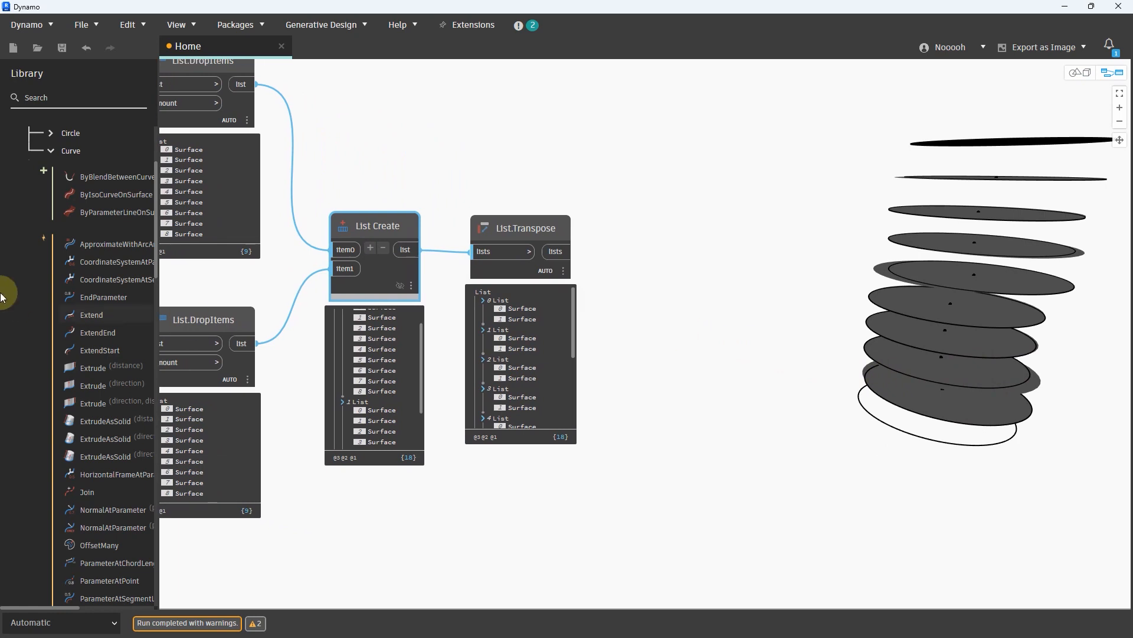
scroll(44, 275, up, 3)
click(59, 295)
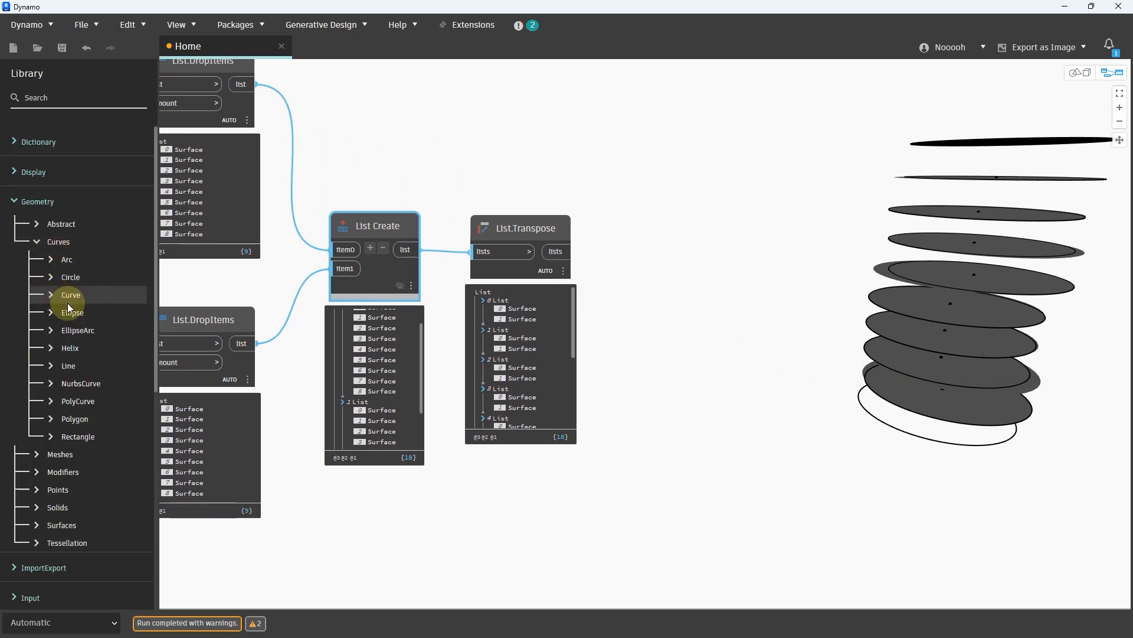
click(62, 524)
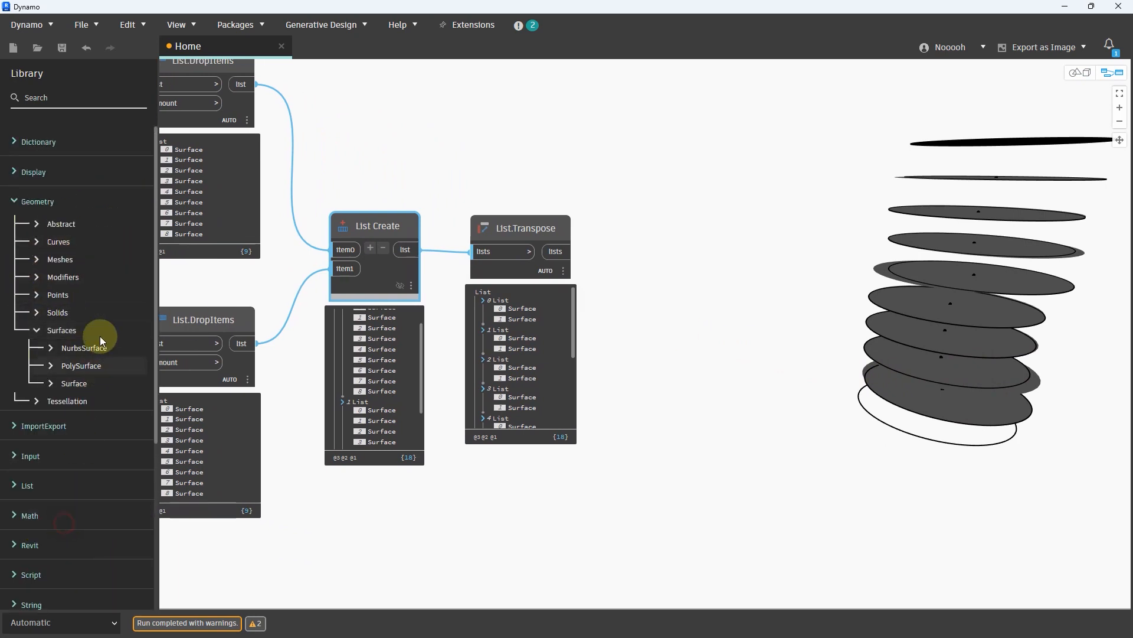
click(76, 384)
scroll(102, 354, down, 3)
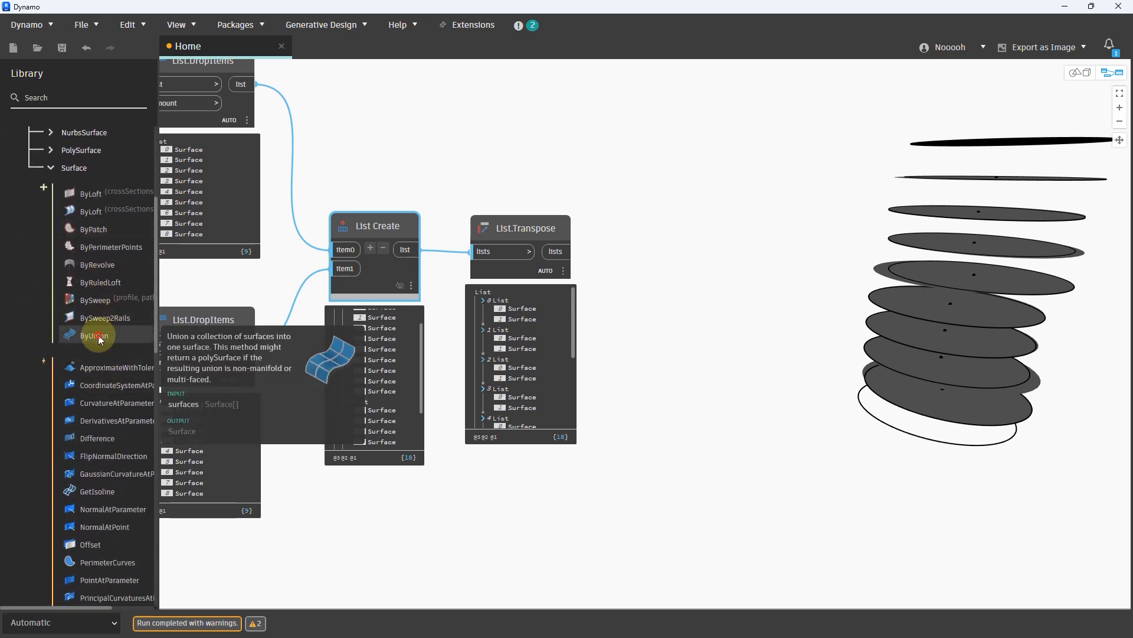
click(100, 336)
Step: Connect the List.Transpose output to the surfaces input of Surface.ByUnion and turn off List.Transpose's geometry preview
click(568, 253)
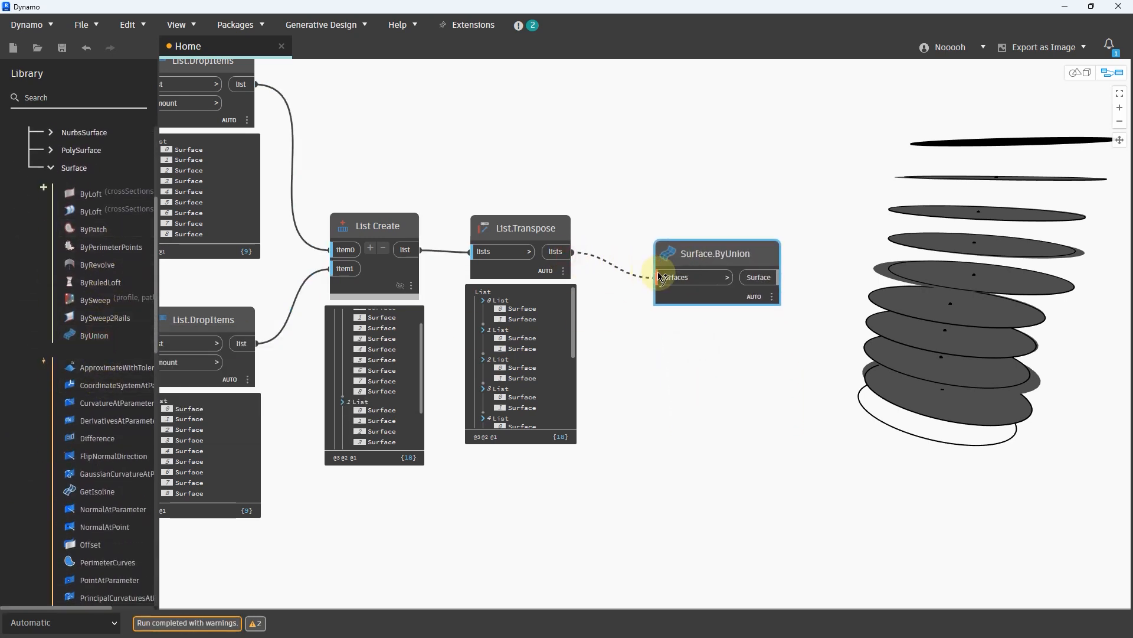
click(661, 277)
middle_drag(831, 274, 770, 275)
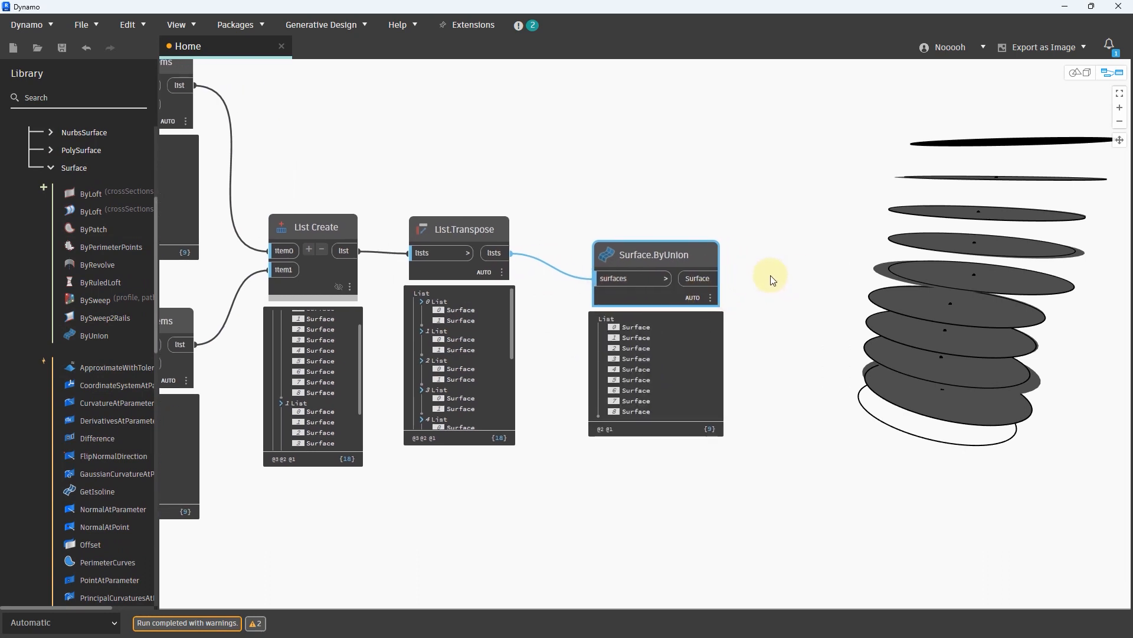
click(479, 273)
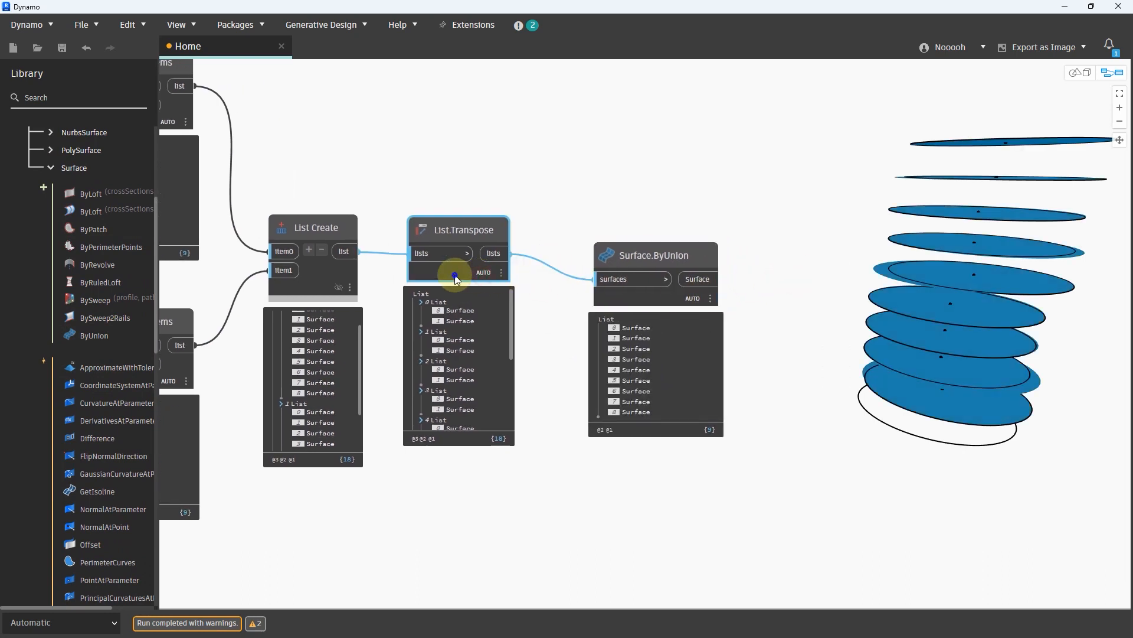
right_click(456, 277)
click(509, 325)
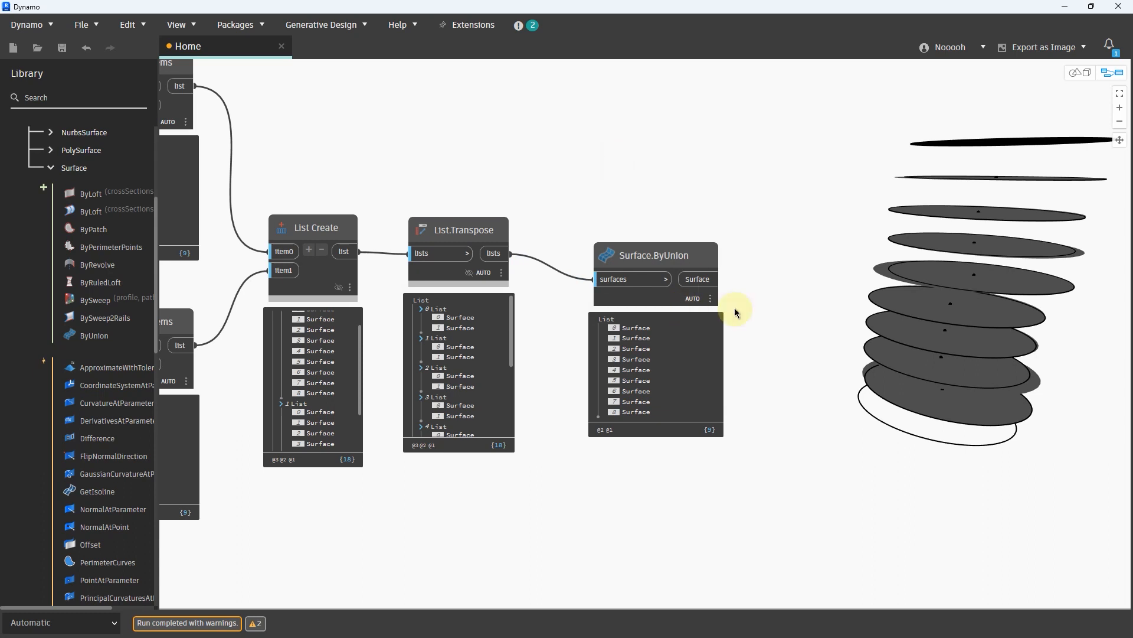
Step: Examine the merged surfaces in the Surface.ByUnion output list and locate them in the floor stack
middle_drag(833, 334, 772, 349)
key(ctrl+b)
scroll(804, 343, down, 2)
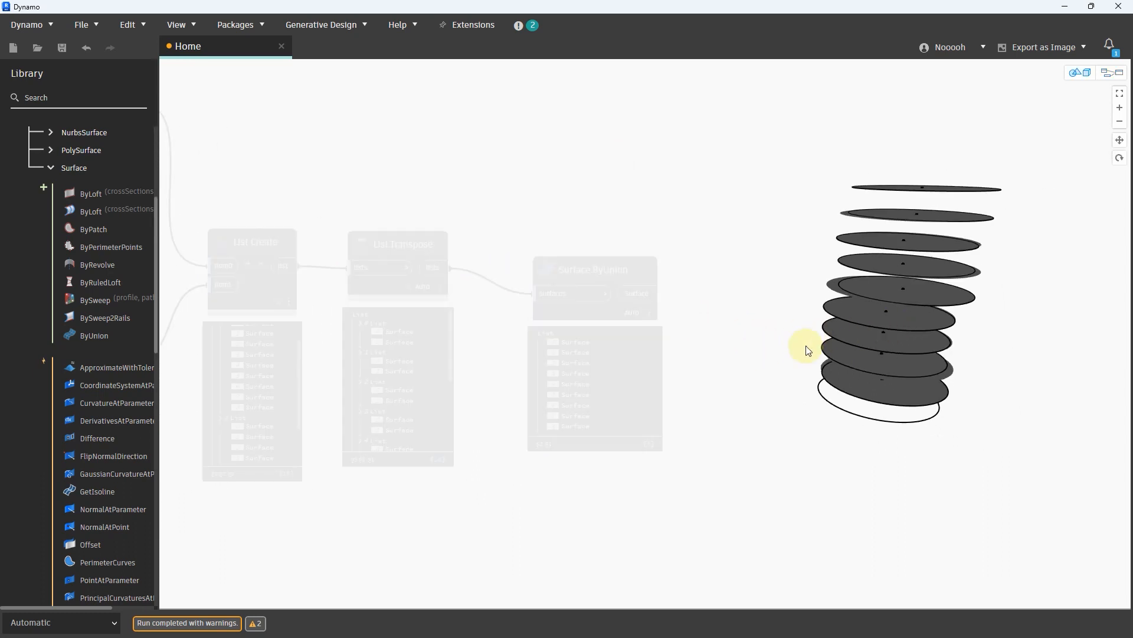
scroll(817, 350, down, 1)
key(ctrl+b)
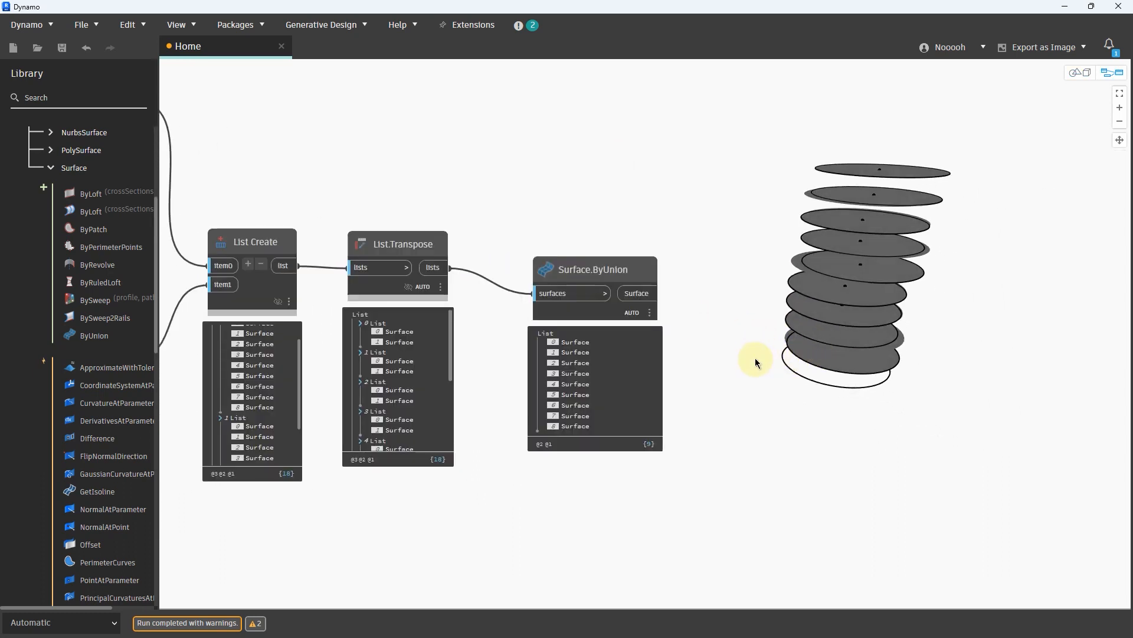
click(573, 352)
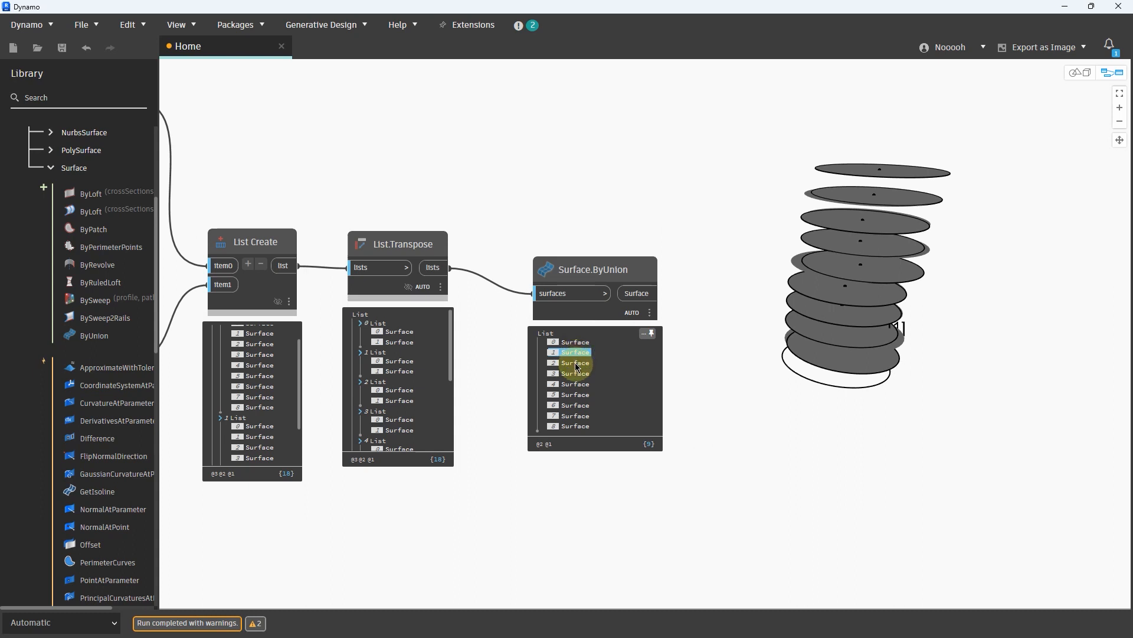
click(577, 395)
click(577, 406)
click(577, 426)
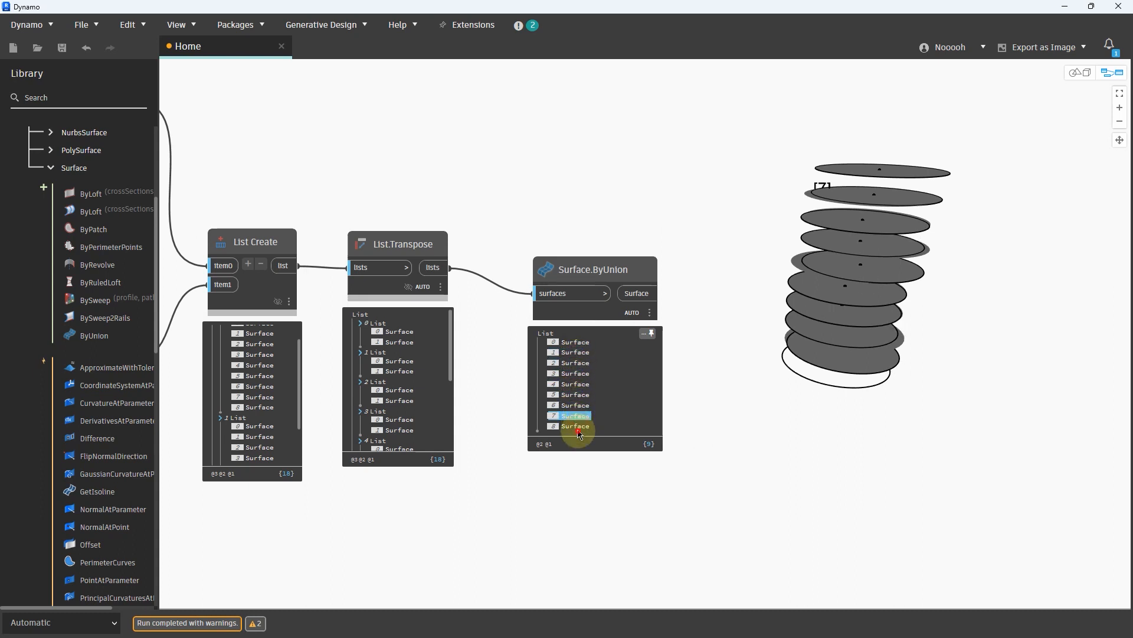
Step: Add a Surface.PerimeterCurves node and place it beyond Surface.ByUnion
right_click(778, 291)
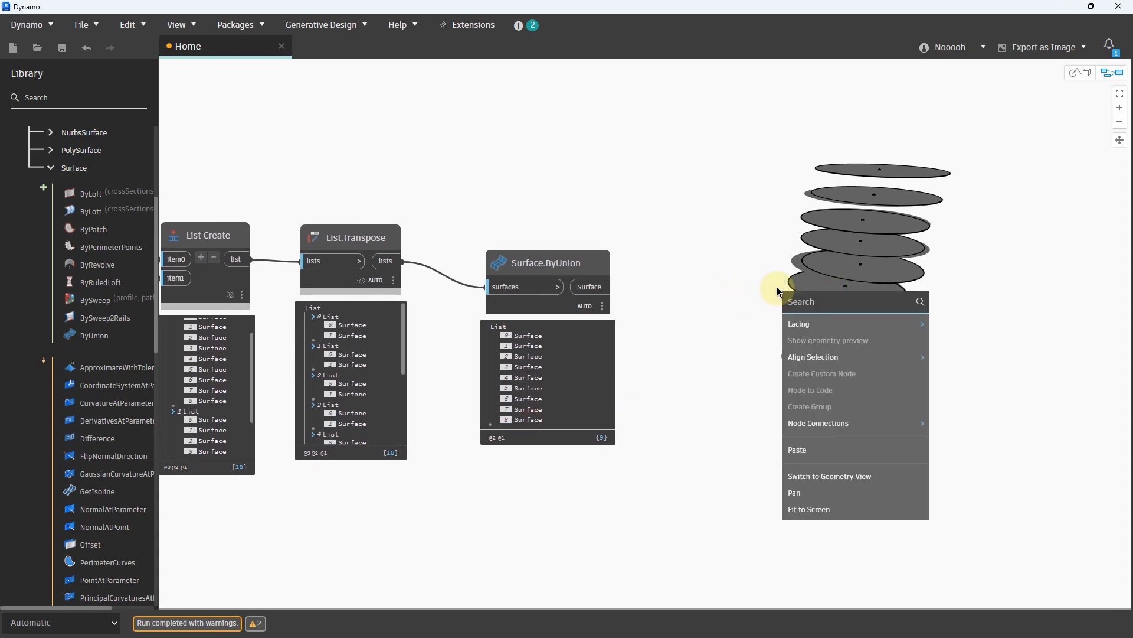
text(p)
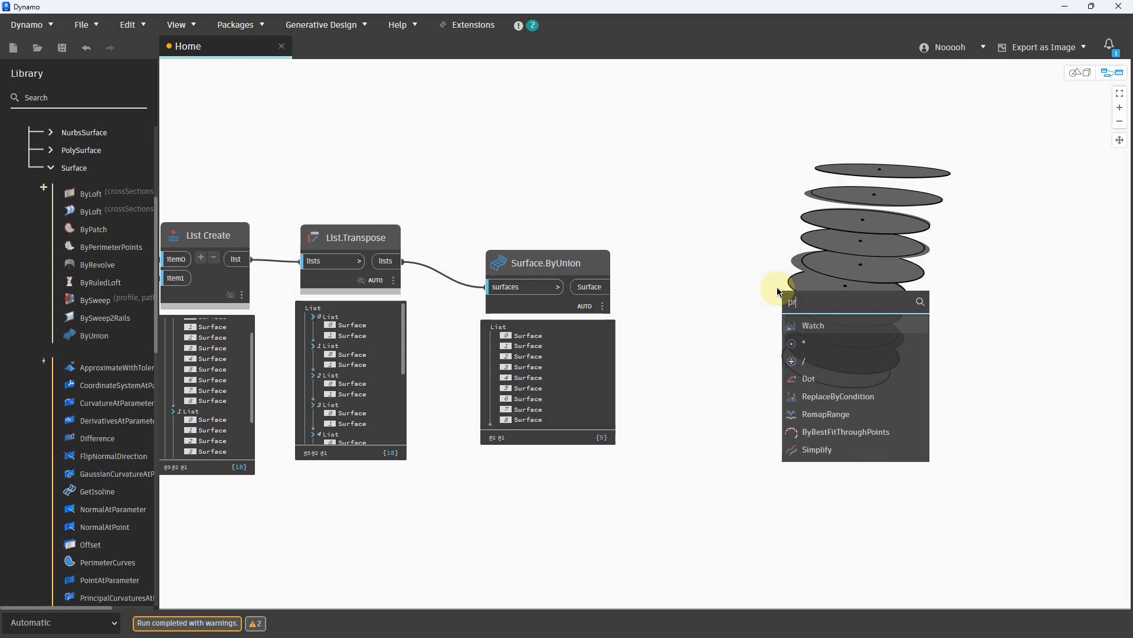
text(erime)
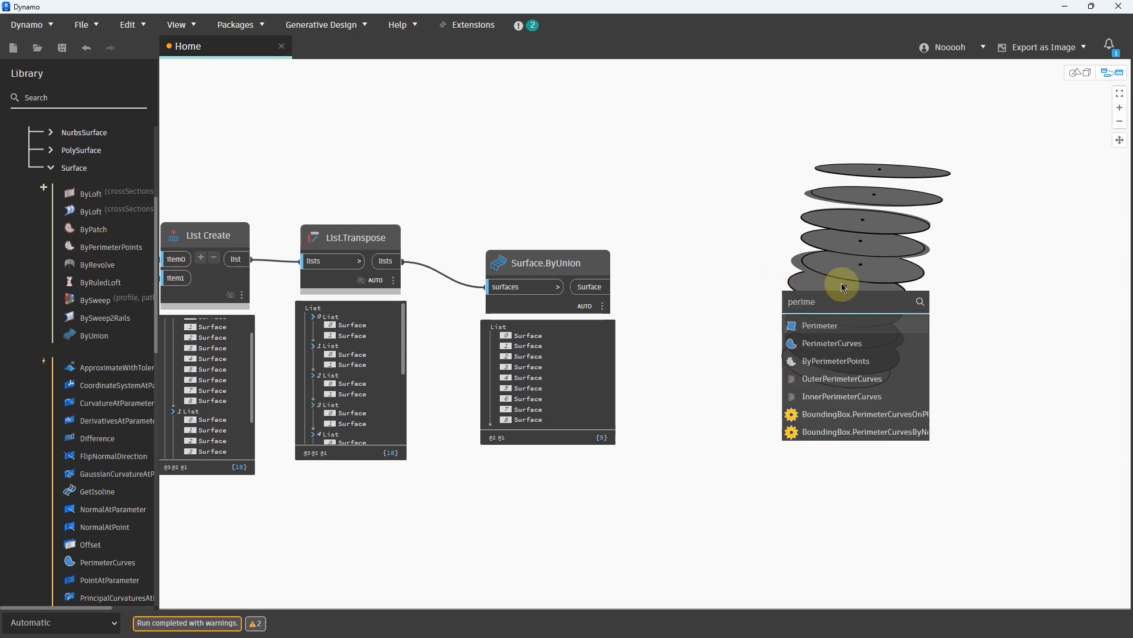
click(863, 342)
drag(880, 357, 678, 279)
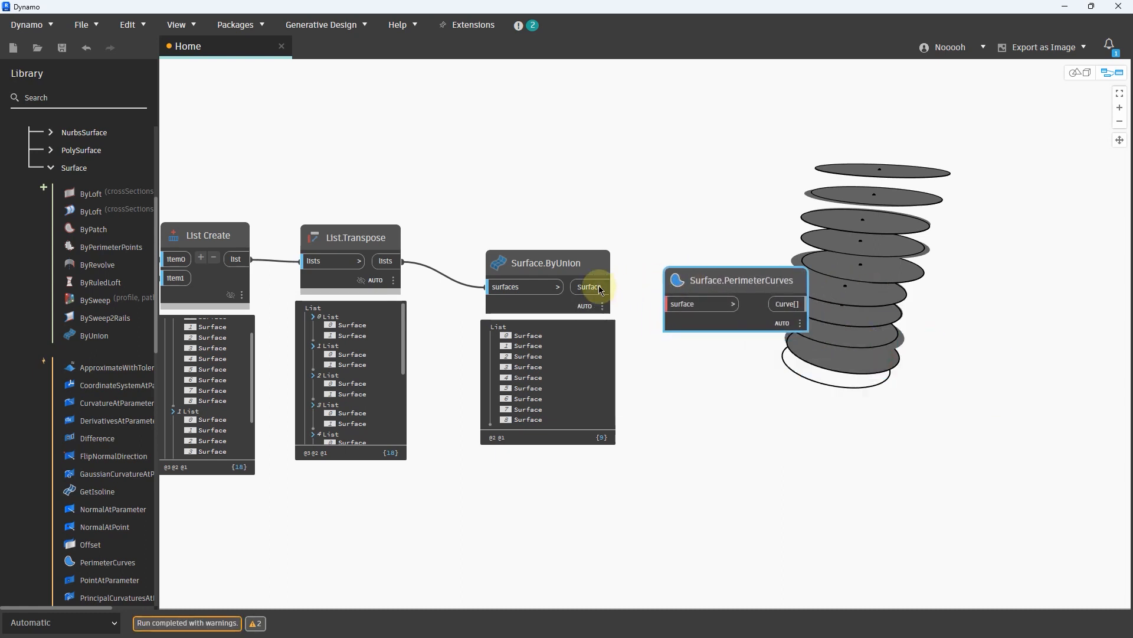
Step: Connect the Surface.ByUnion output to the surface input of Surface.PerimeterCurves and pin that node's output preview
drag(598, 287, 673, 303)
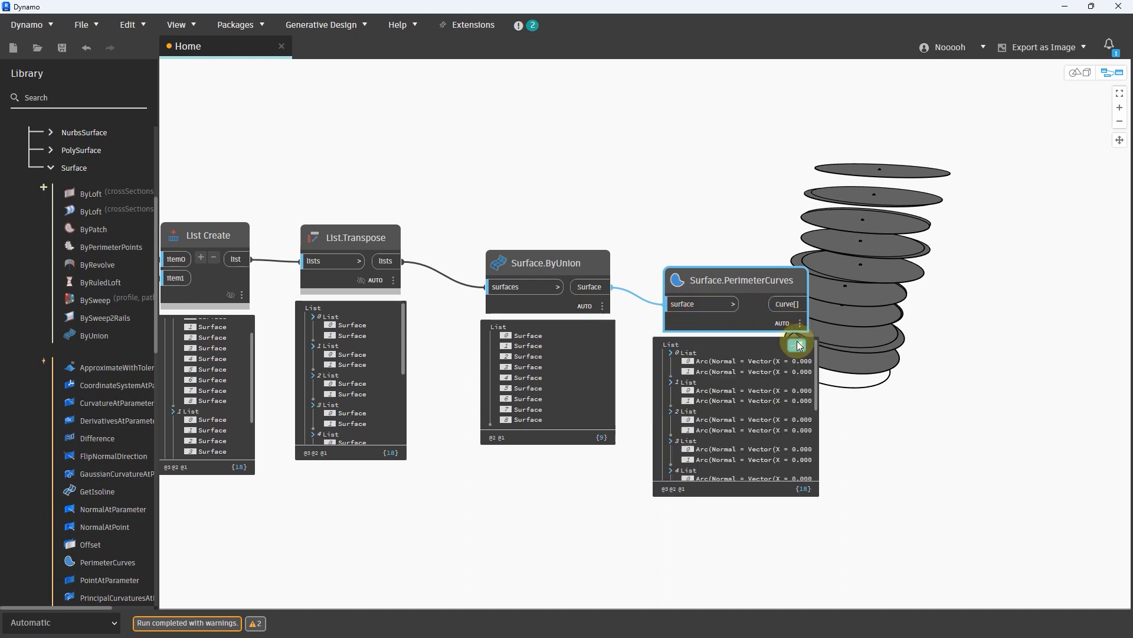
click(797, 345)
middle_drag(992, 287, 808, 273)
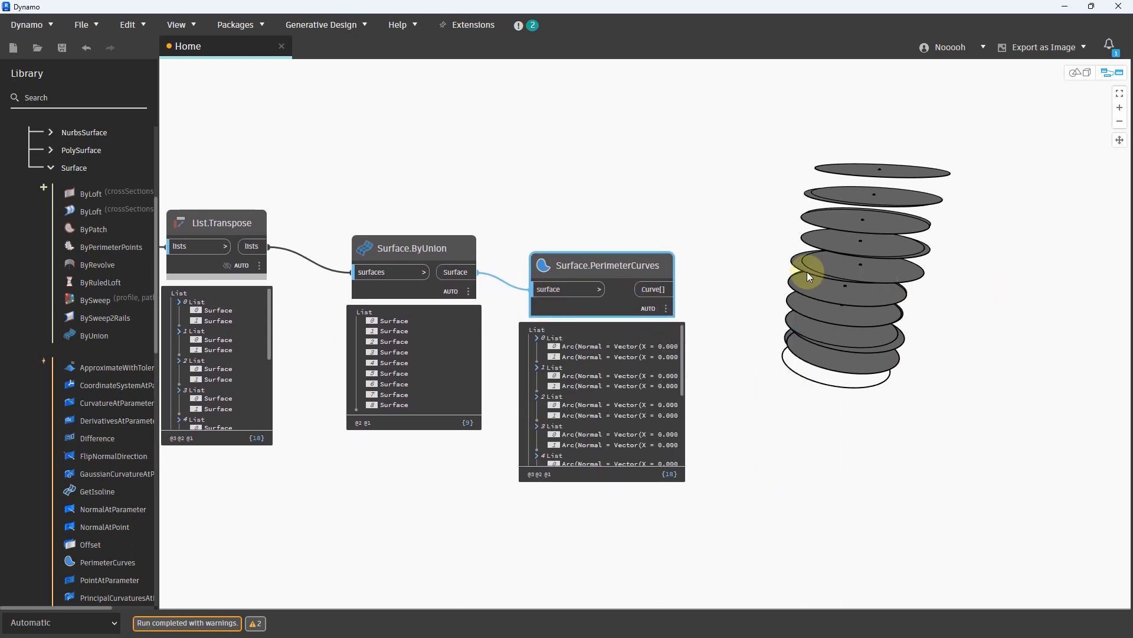
Step: Connect the Curve[] output of Surface.PerimeterCurves to the outlineCurves input of Floor.ByOutlineTypeAndLevel, replacing its existing connection
click(426, 285)
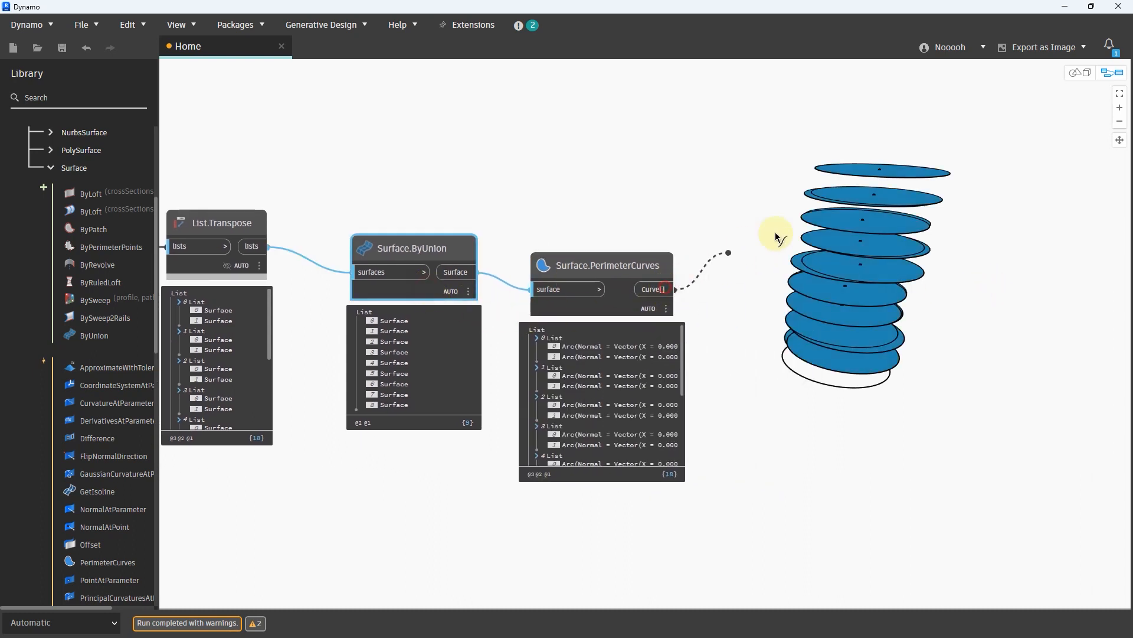
scroll(776, 236, down, 5)
scroll(506, 397, up, 4)
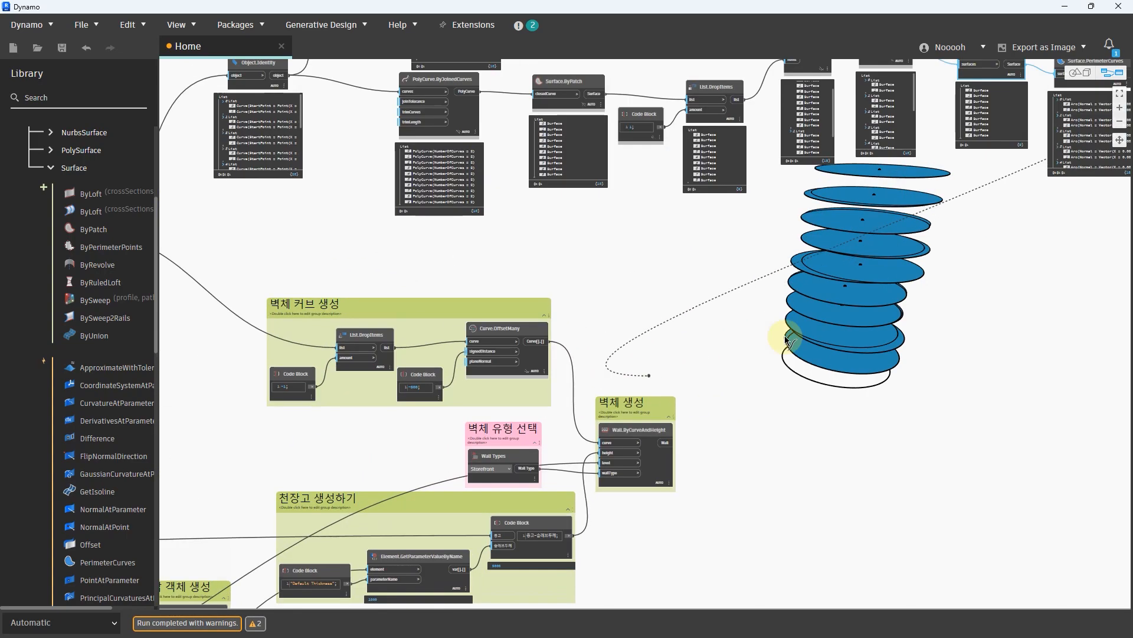
scroll(787, 341, down, 4)
middle_drag(430, 481, 641, 407)
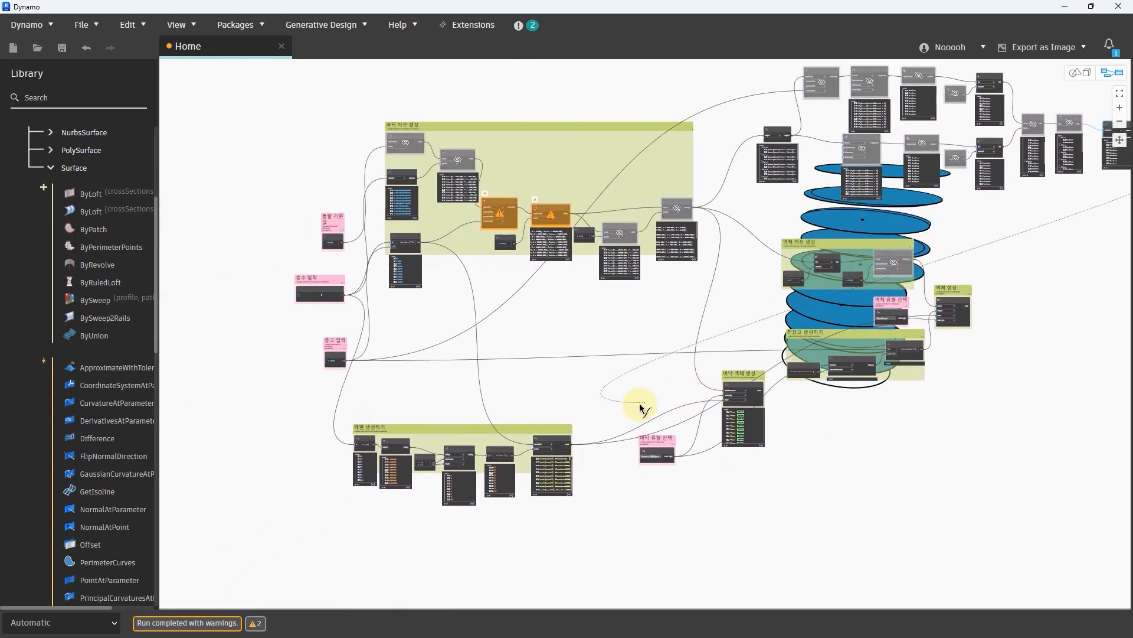
scroll(642, 407, up, 4)
scroll(669, 450, up, 3)
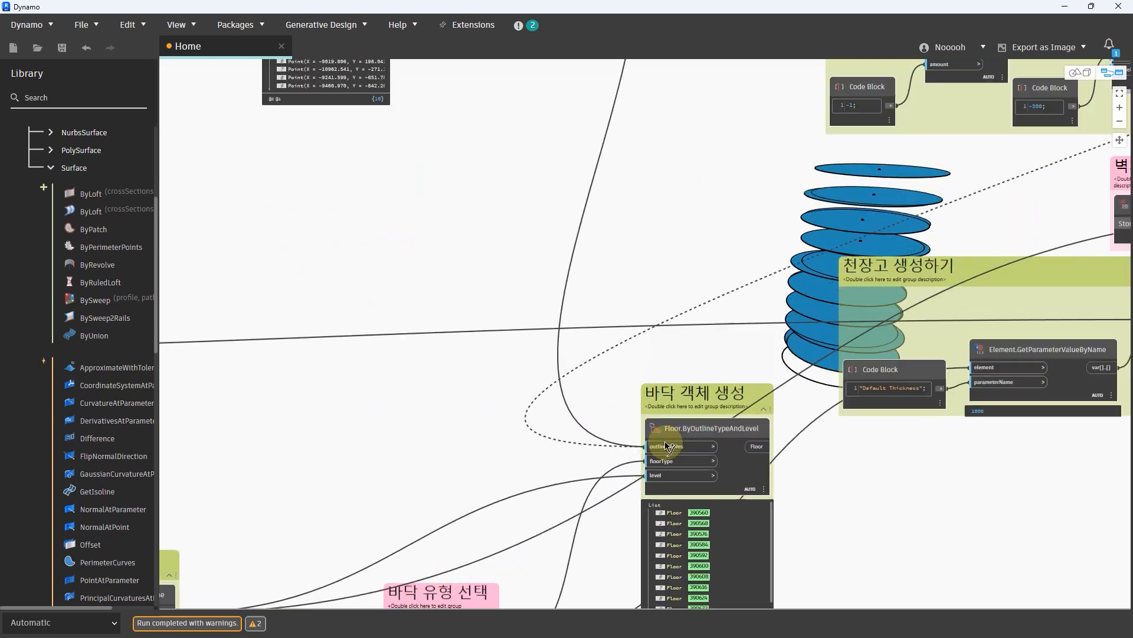
scroll(667, 447, up, 1)
click(665, 447)
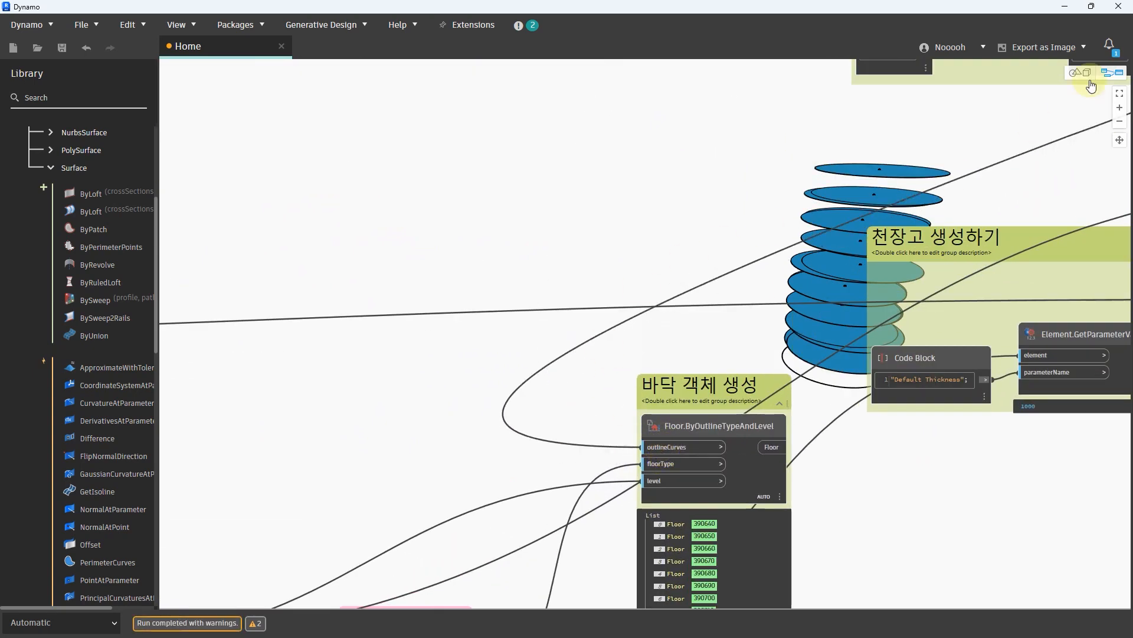
Step: Switch to Revit and inspect the tower's regenerated floors in the 3D view
click(1091, 8)
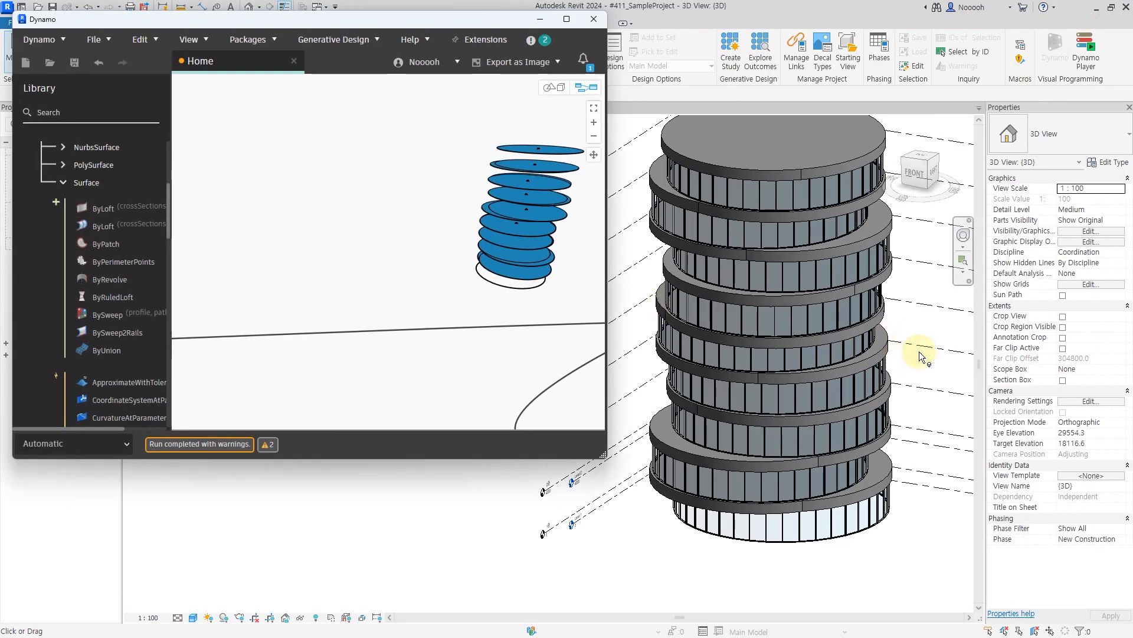
shift+middle_drag(796, 393, 809, 436)
scroll(884, 299, up, 3)
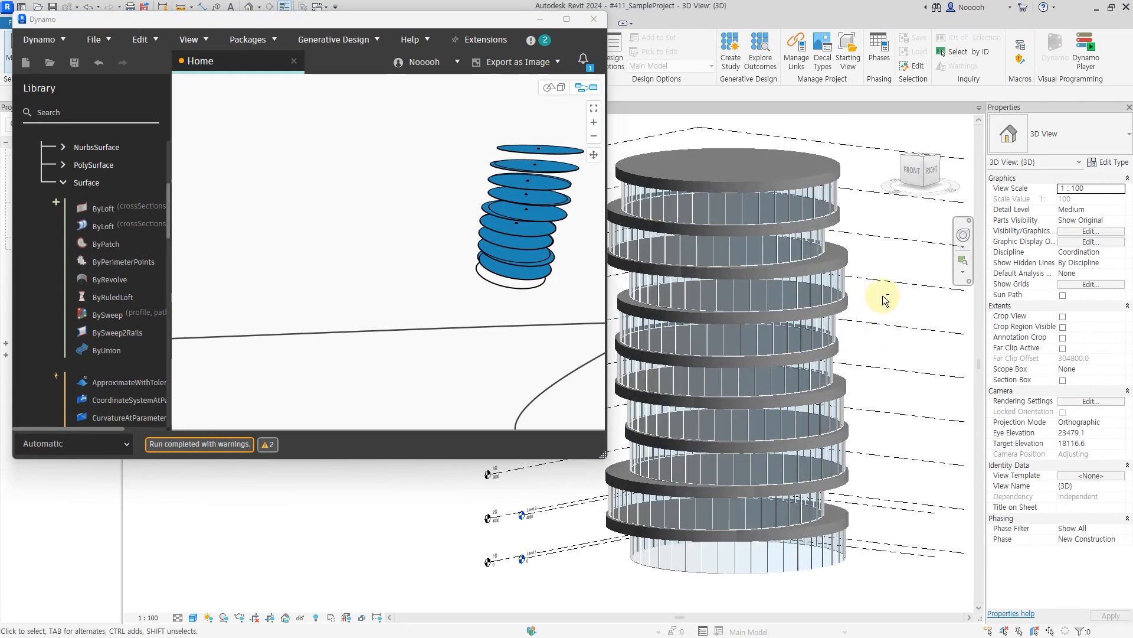
Step: Examine the lowest storey and floor edges of the tower in the Revit 3D view
shift+middle_drag(883, 296, 880, 343)
middle_drag(881, 342, 904, 348)
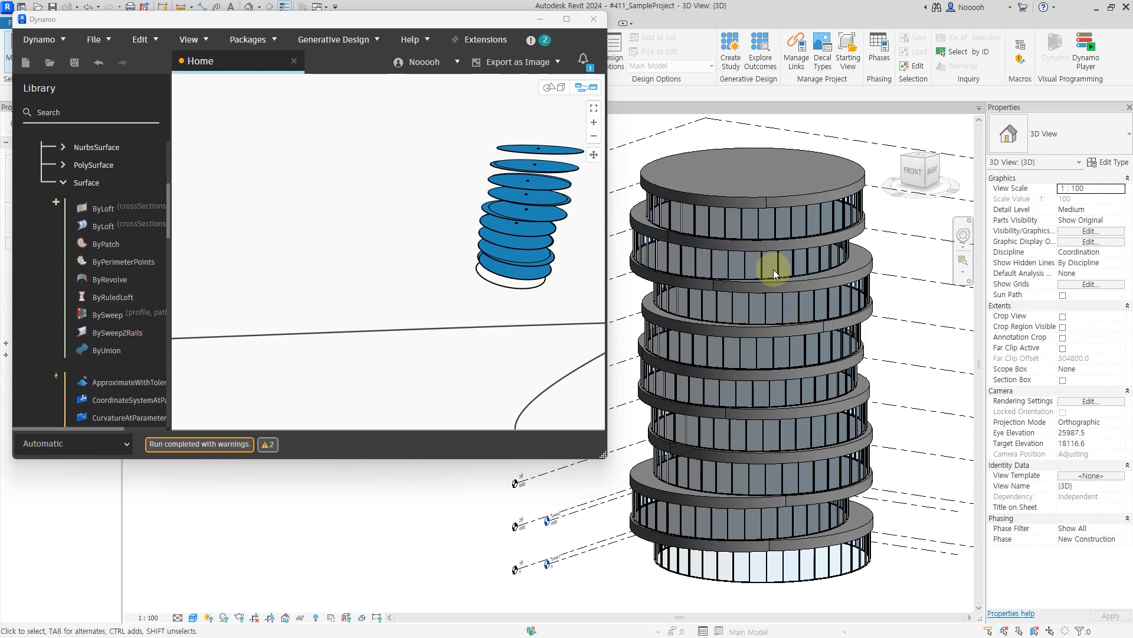
scroll(367, 285, down, 2)
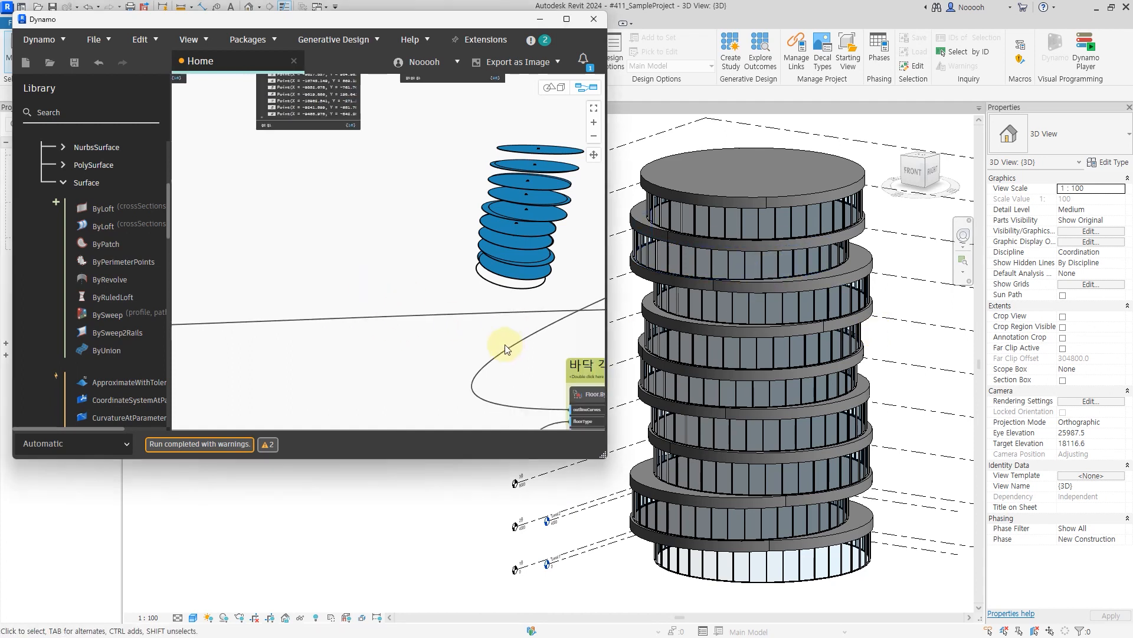
drag(886, 583, 657, 577)
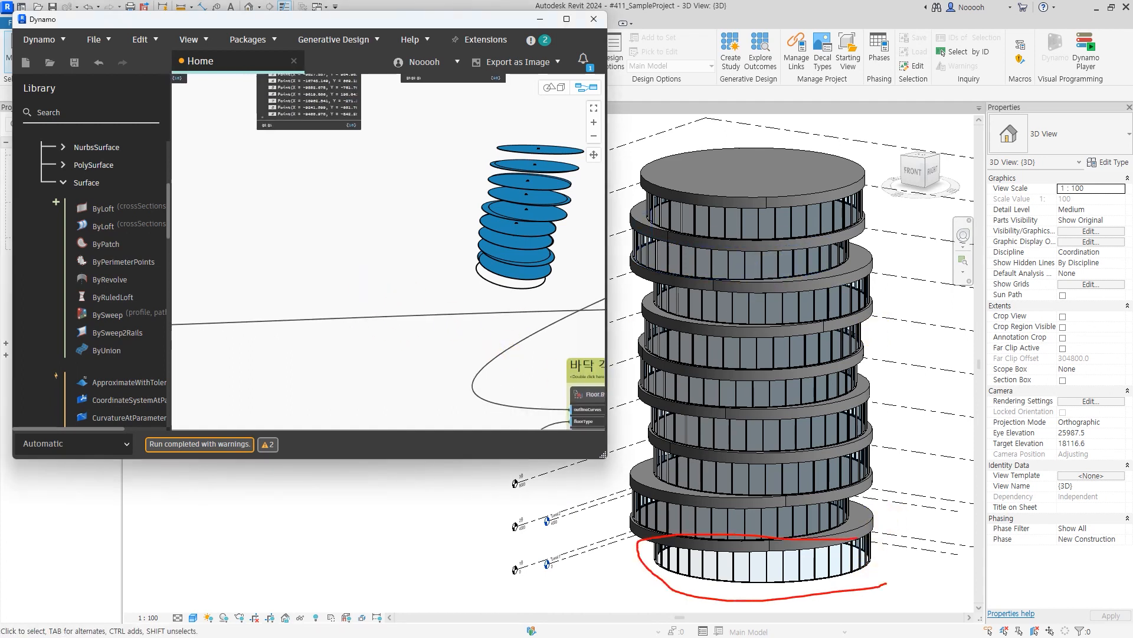
drag(858, 538, 894, 595)
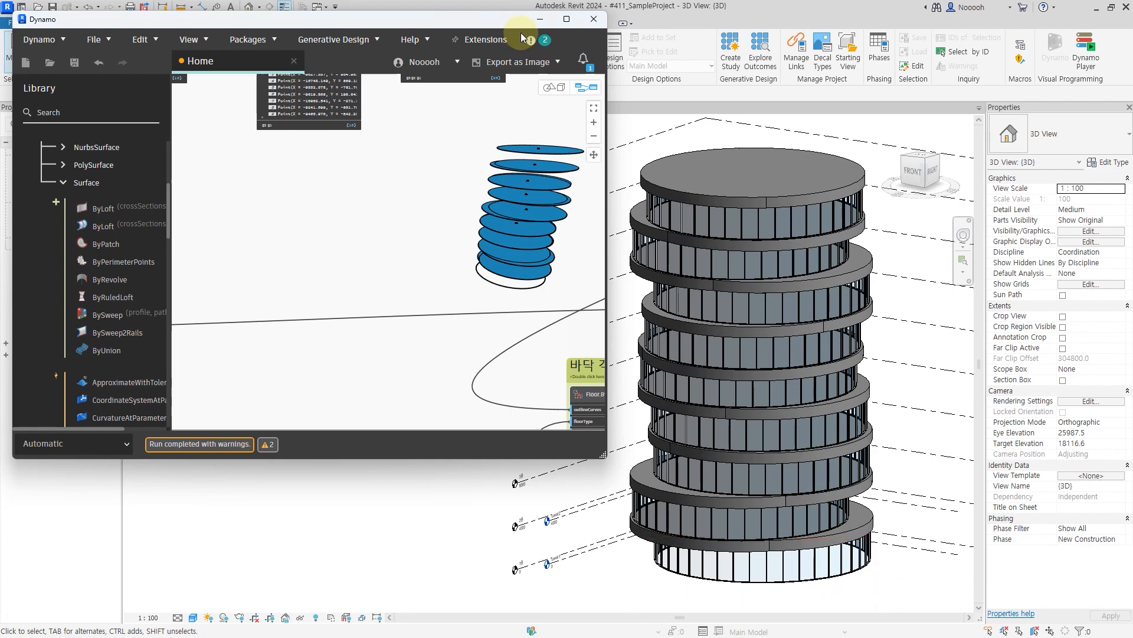
Step: Switch to Dynamo at full size and shift the Surface.PerimeterCurves node slightly closer to Surface.ByUnion
click(567, 19)
scroll(484, 259, down, 5)
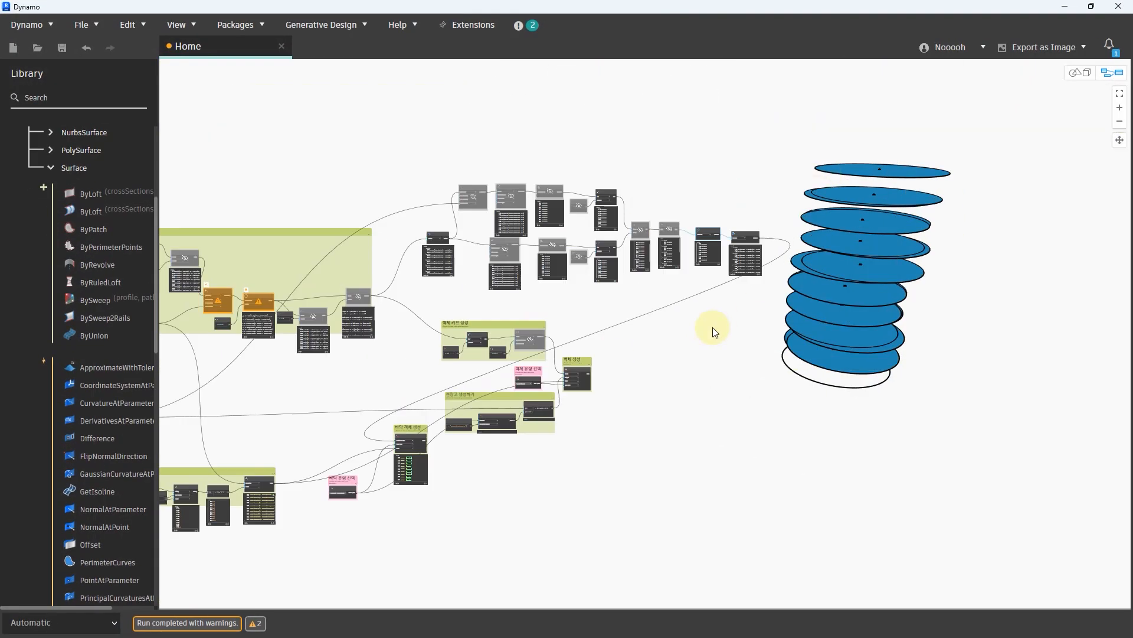
scroll(613, 236, up, 5)
scroll(816, 252, up, 2)
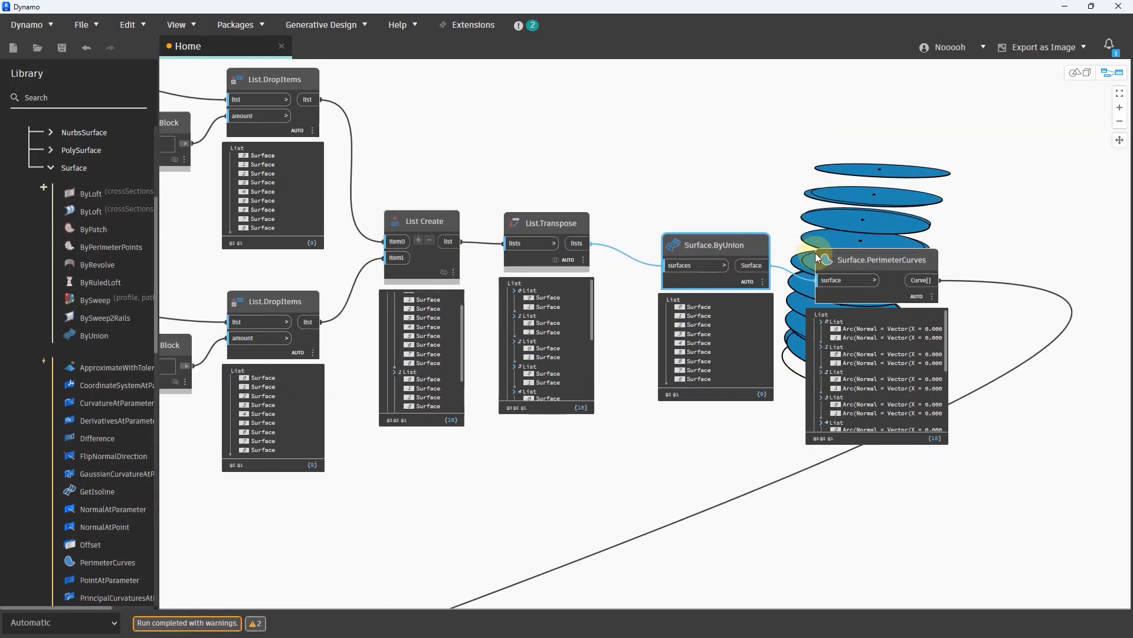
click(902, 264)
drag(901, 264, 876, 255)
scroll(632, 181, down, 2)
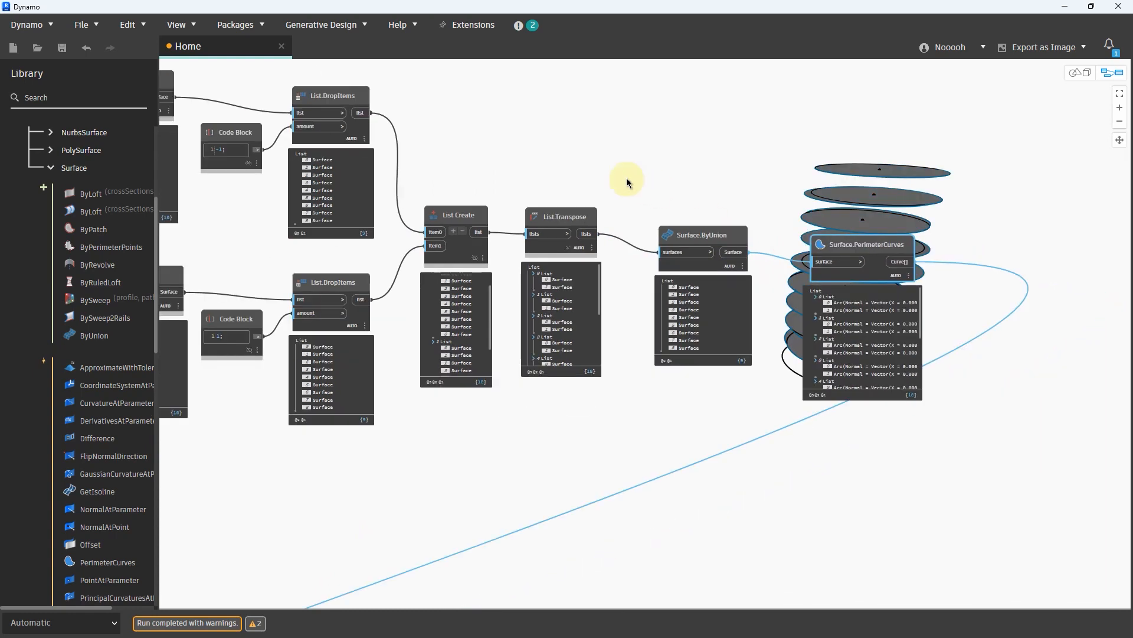
Step: Move the Object.Identity node farther away from the Geometry.Translate and lower PolyCurve.ByJoinedCurves nodes to free up space
middle_drag(630, 179, 701, 204)
scroll(851, 209, down, 2)
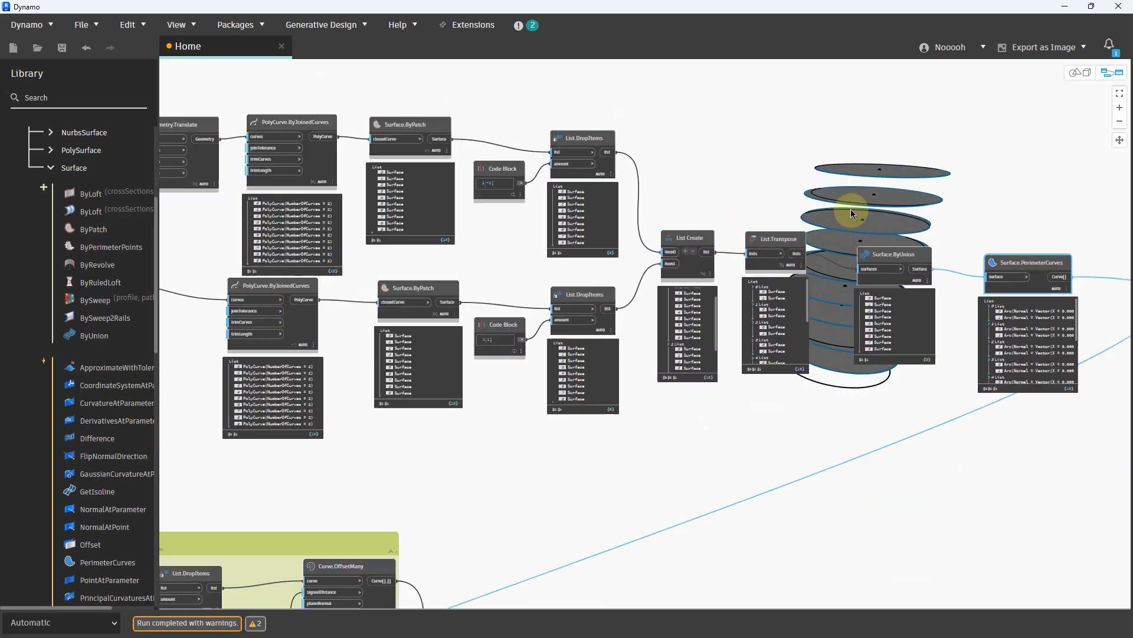
middle_drag(249, 268, 708, 295)
scroll(560, 416, up, 3)
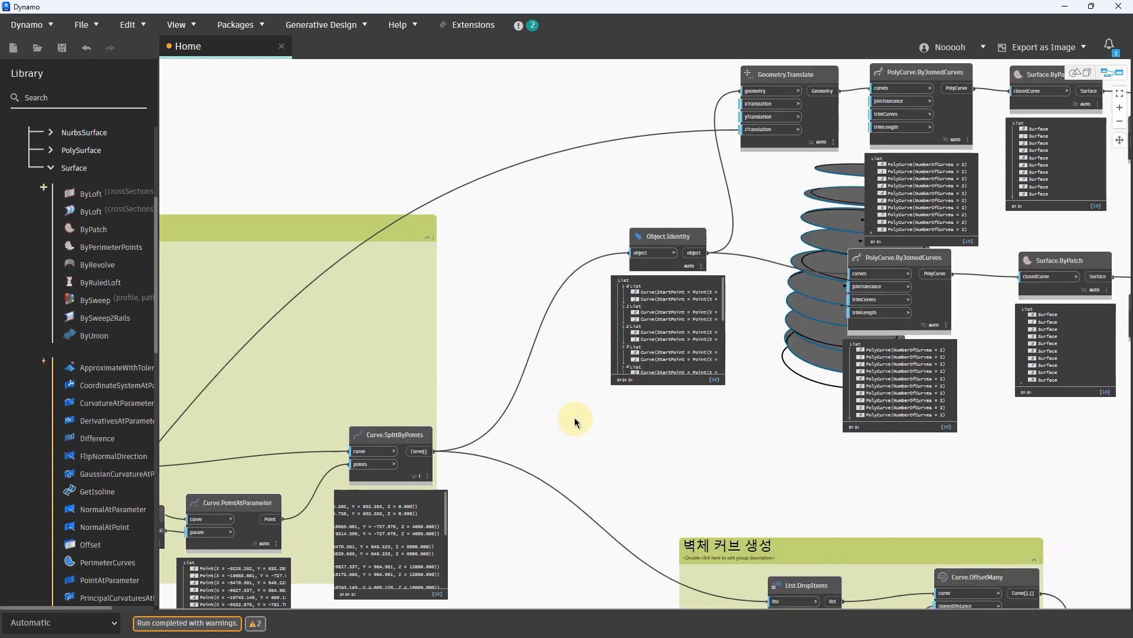
click(575, 418)
middle_drag(664, 417, 686, 449)
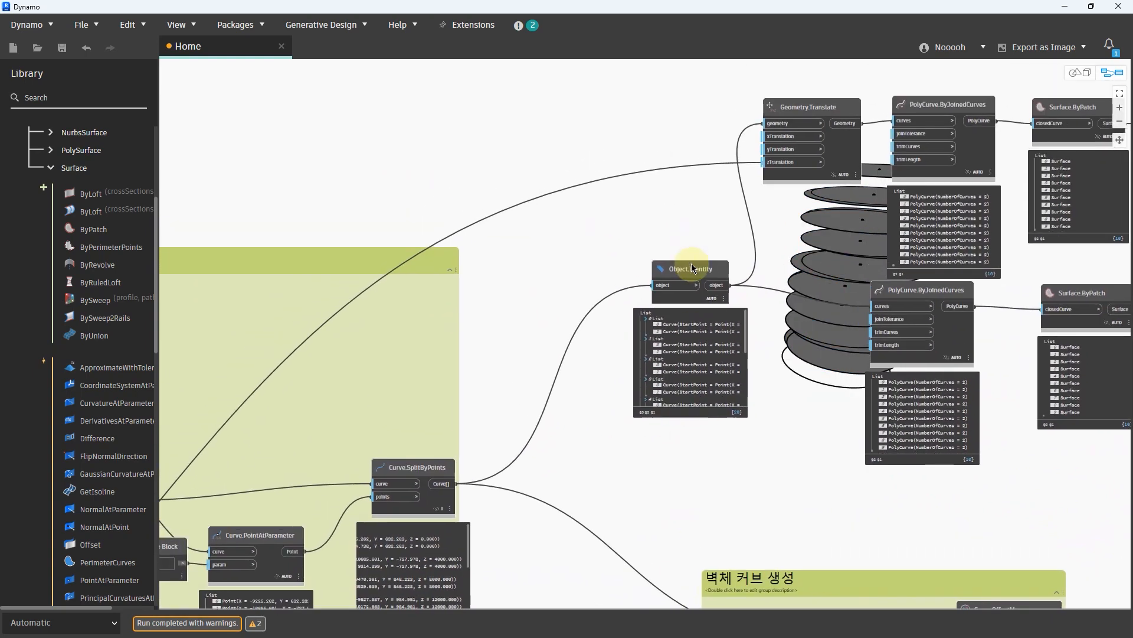
click(671, 234)
middle_drag(792, 281, 721, 290)
scroll(722, 292, up, 1)
drag(628, 268, 514, 274)
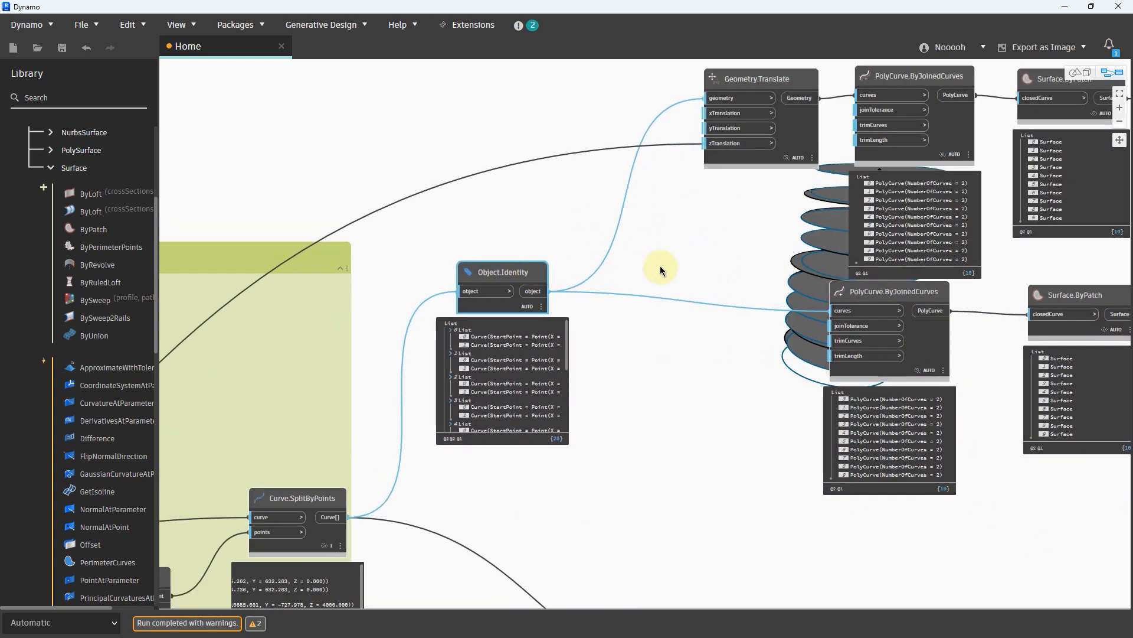
Step: Add a List.FirstItem node and connect the Object.Identity output to its list input
click(659, 261)
right_click(660, 258)
text(first)
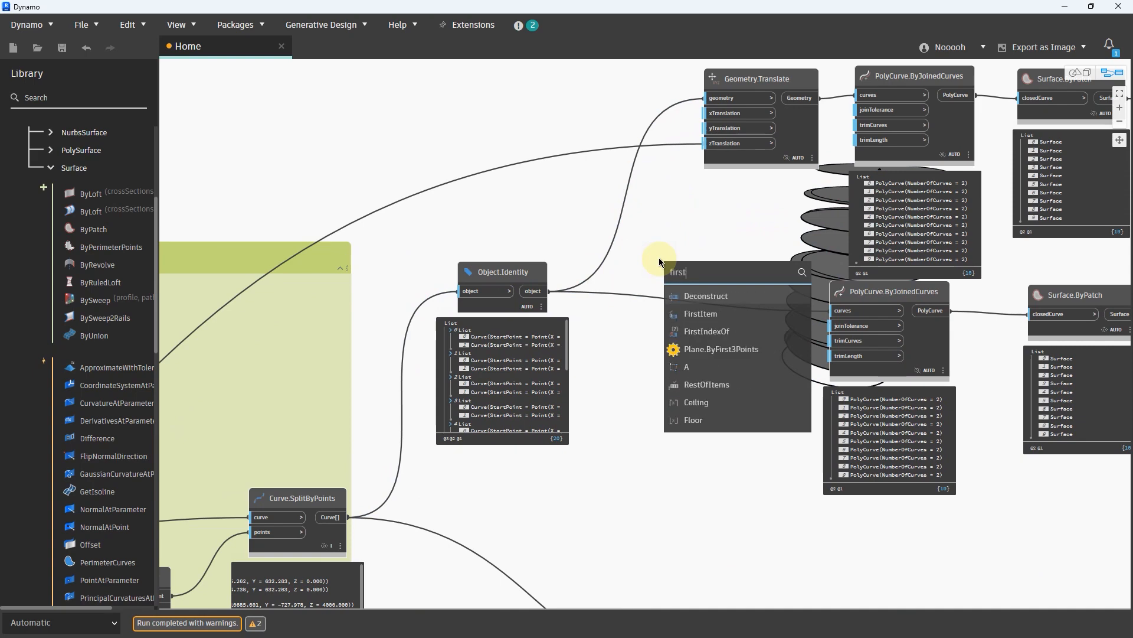
click(700, 313)
drag(549, 291, 1007, 404)
scroll(559, 294, down, 3)
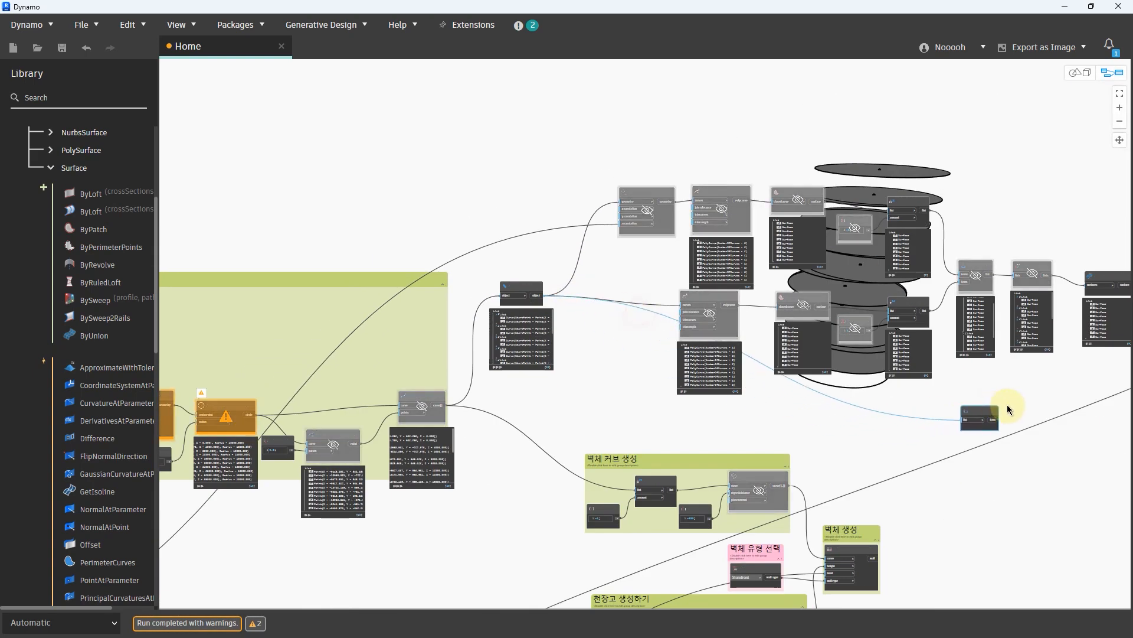
Step: Try the List.FirstItem node below Surface.ByUnion, and bring it back below the lower PolyCurve.ByJoinedCurves node
middle_drag(939, 390, 448, 337)
scroll(687, 321, up, 2)
scroll(687, 321, up, 3)
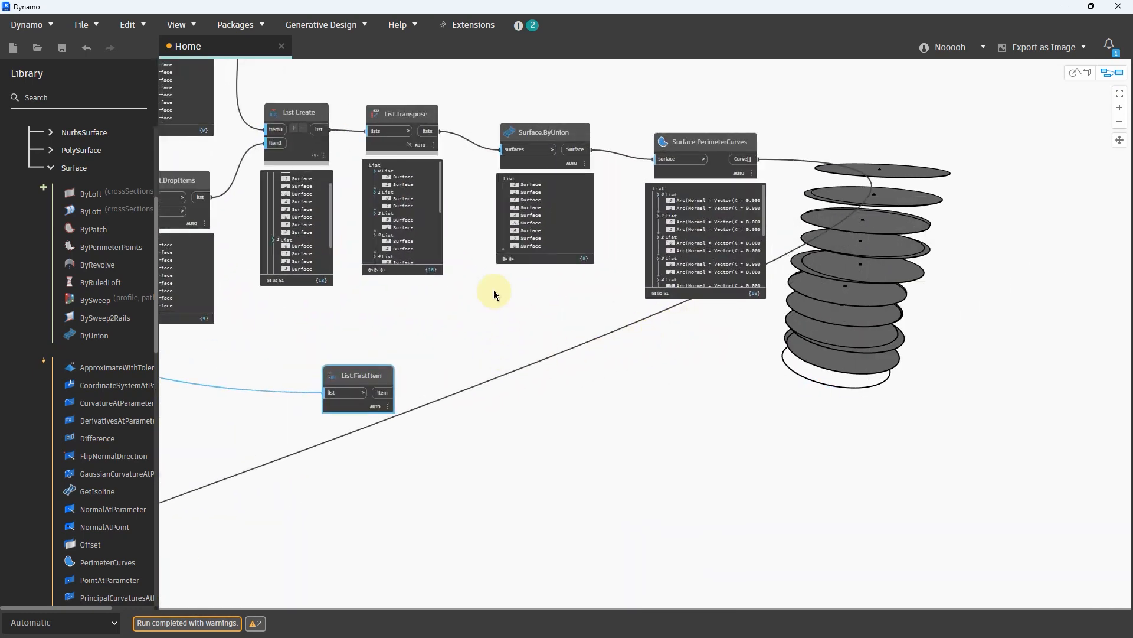
middle_drag(493, 289, 490, 384)
middle_drag(640, 400, 1125, 358)
middle_drag(321, 377, 896, 394)
middle_drag(880, 397, 139, 377)
middle_drag(813, 372, 587, 385)
scroll(586, 385, up, 1)
drag(427, 438, 617, 362)
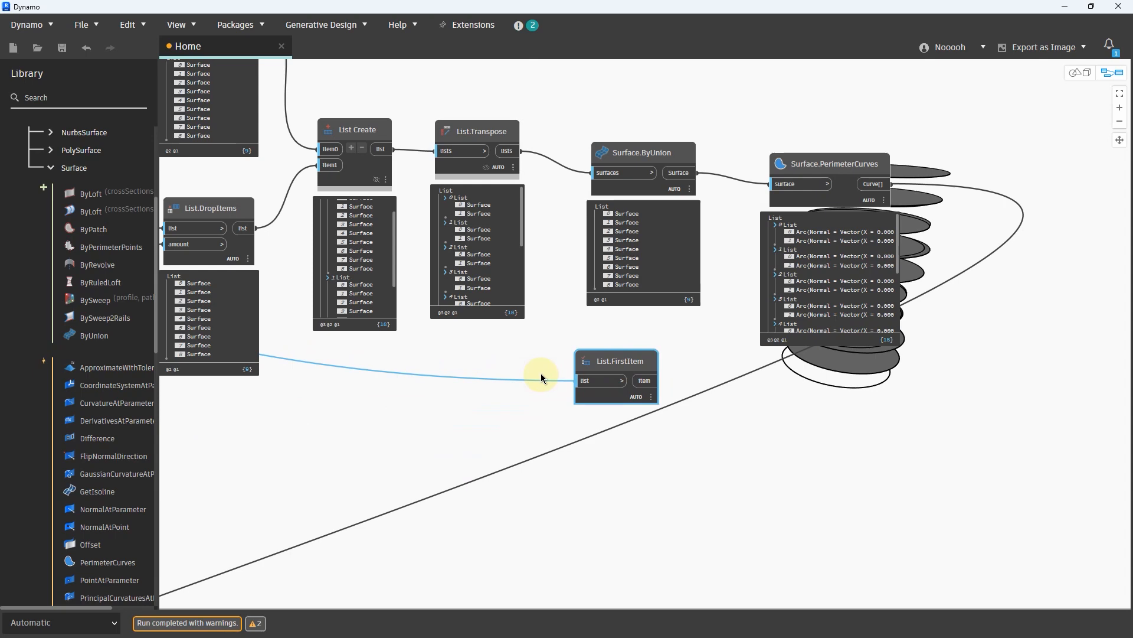
scroll(569, 371, down, 4)
middle_drag(414, 407, 885, 360)
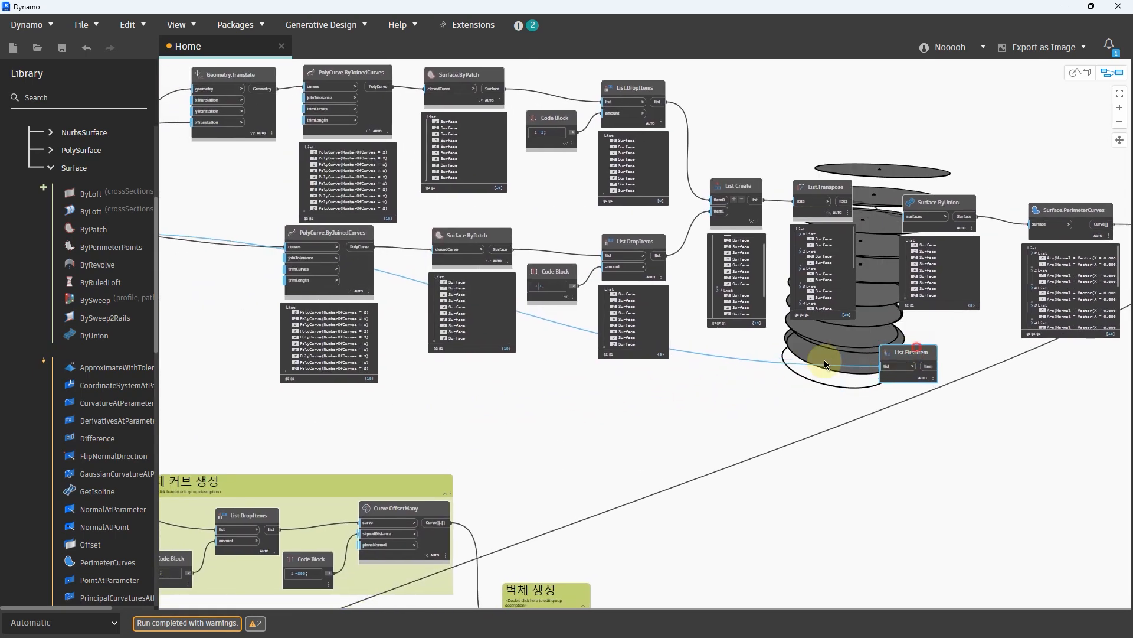
drag(917, 347, 307, 400)
middle_drag(367, 398, 753, 449)
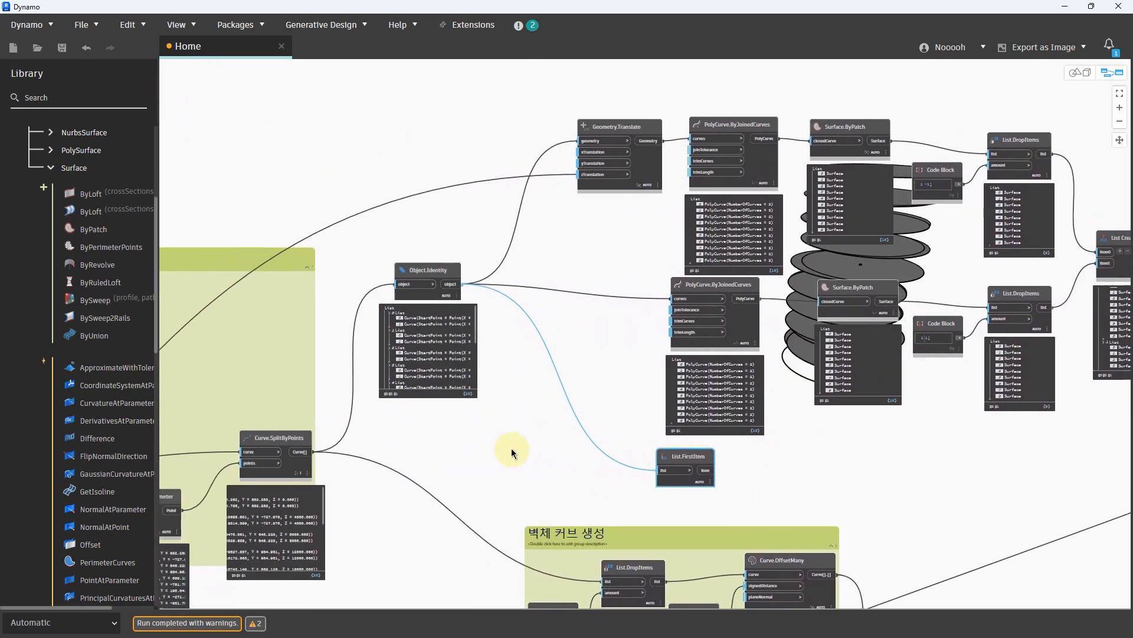
scroll(513, 443, up, 1)
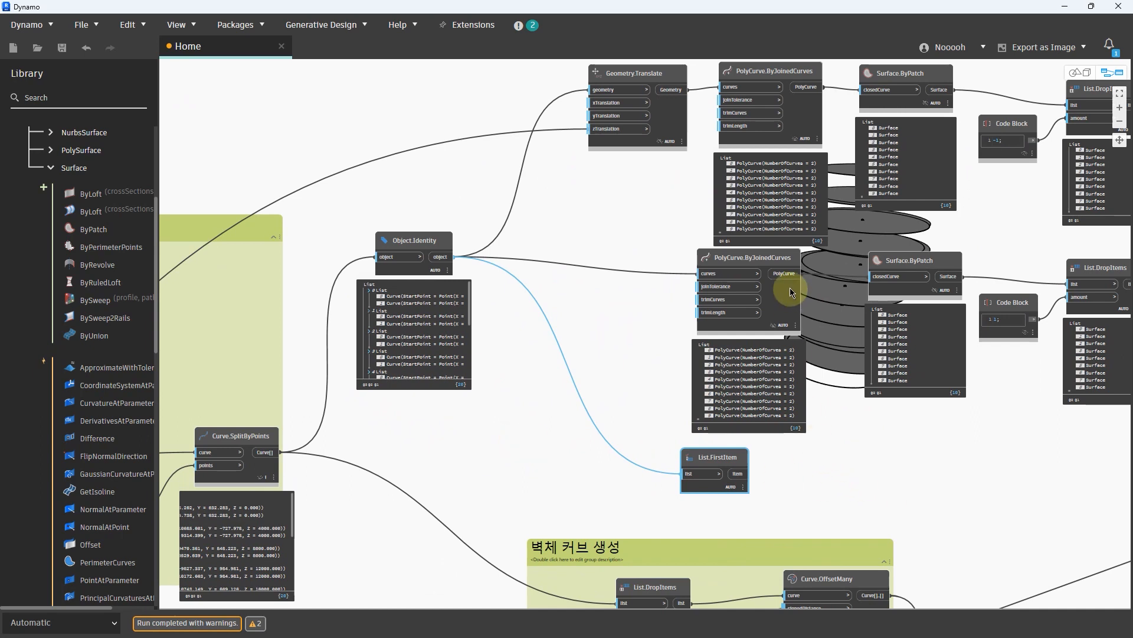
Step: Connect the lower Surface.ByPatch output to the list input of List.FirstItem, replacing its connection from Object.Identity
click(779, 253)
scroll(693, 450, right, 5)
click(730, 270)
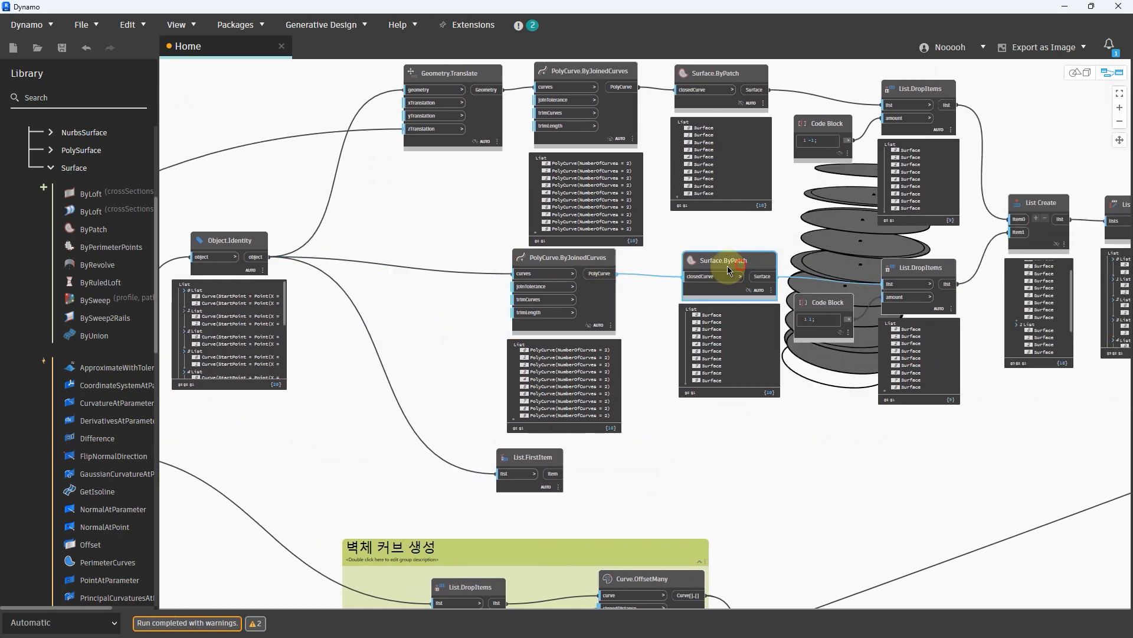
drag(730, 270, 696, 272)
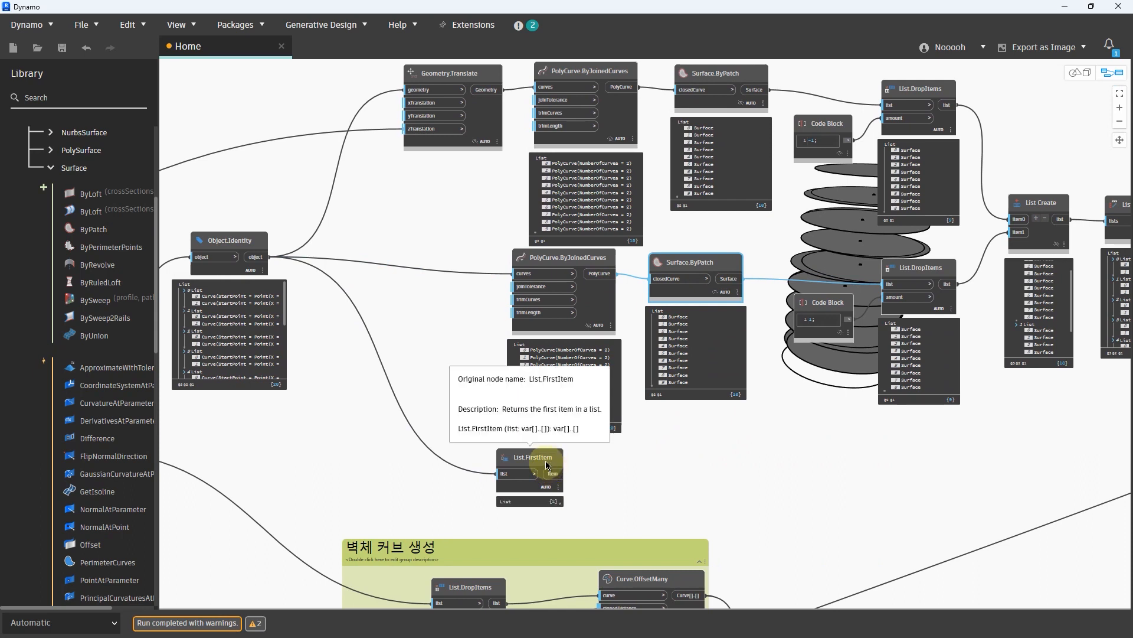
drag(546, 465, 934, 473)
click(675, 319)
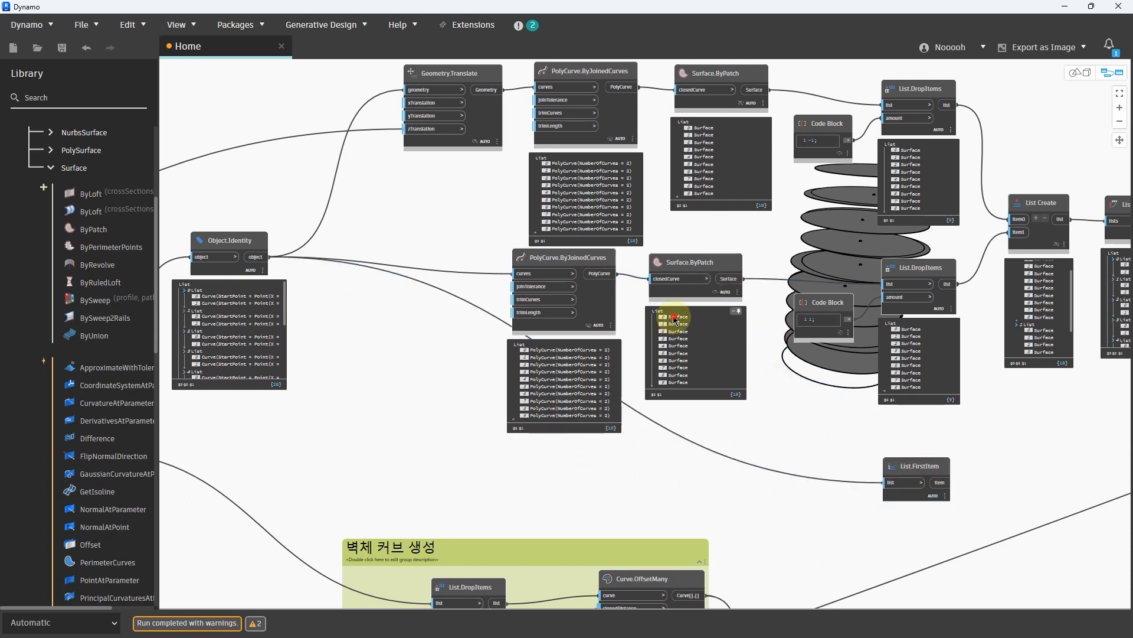
drag(731, 277, 893, 489)
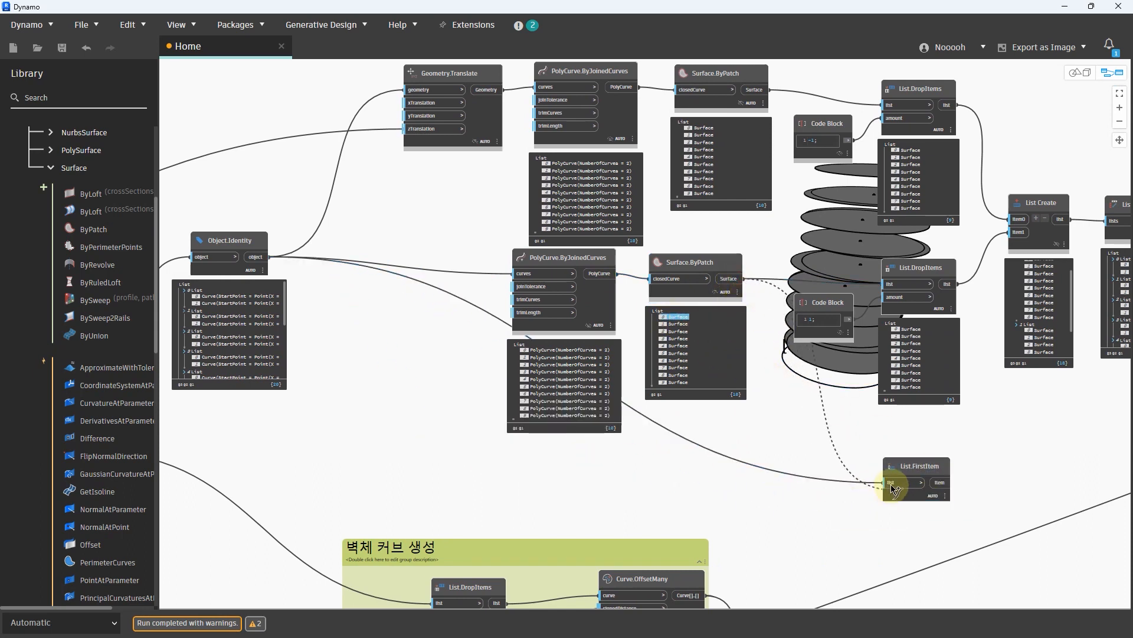
click(893, 488)
Step: Place List.FirstItem above Surface.ByUnion and move Surface.PerimeterCurves farther along to make room between them
middle_drag(1021, 458, 397, 470)
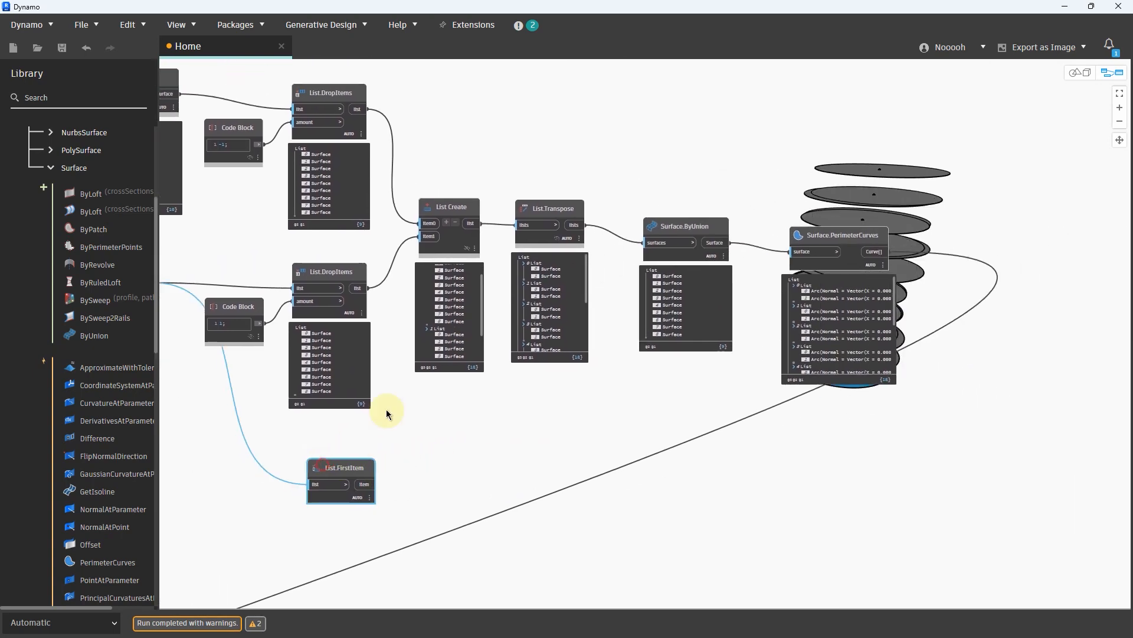
drag(366, 470, 702, 143)
scroll(643, 157, up, 3)
drag(966, 304, 1095, 319)
Step: Add a List.Join node between Surface.ByUnion and Surface.PerimeterCurves and give it a second list input
right_click(900, 180)
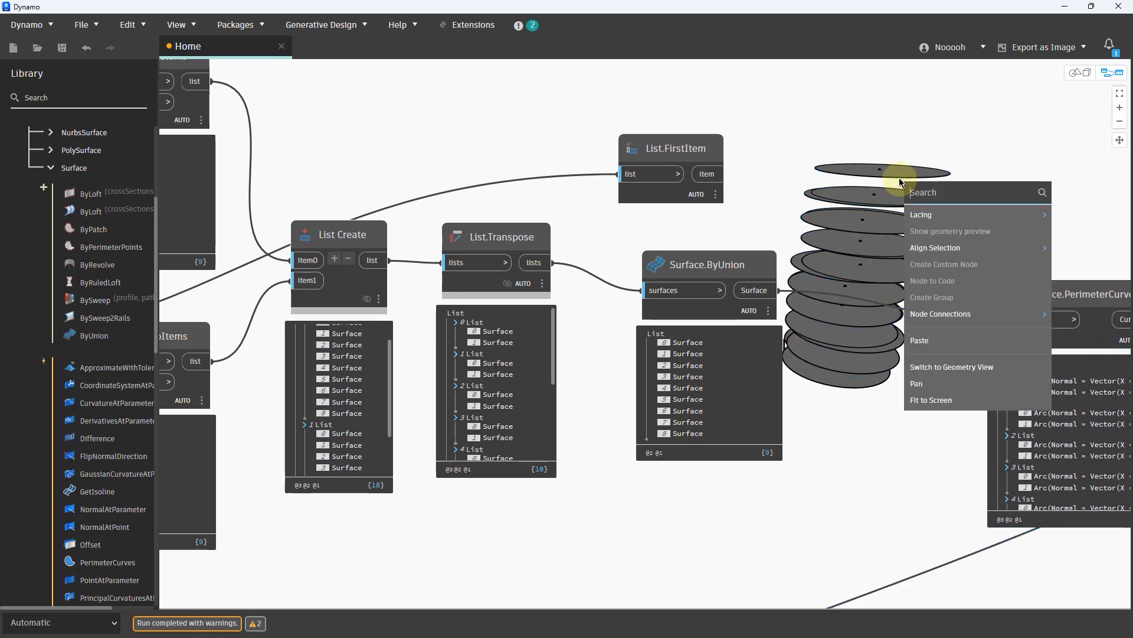
text(join)
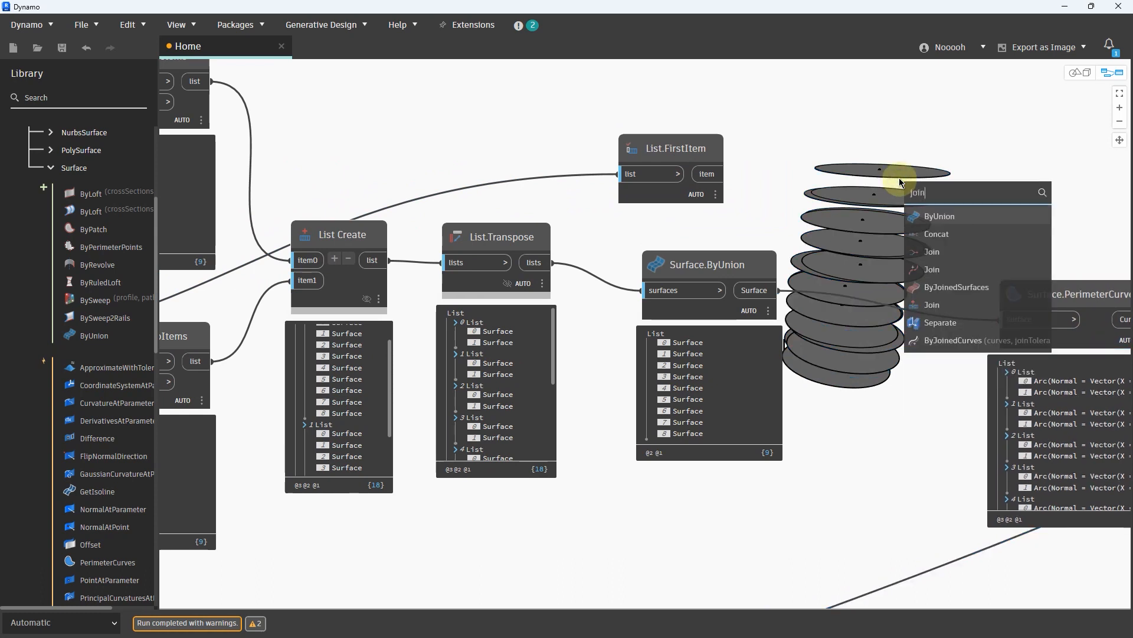
click(961, 302)
drag(989, 313, 925, 175)
click(935, 207)
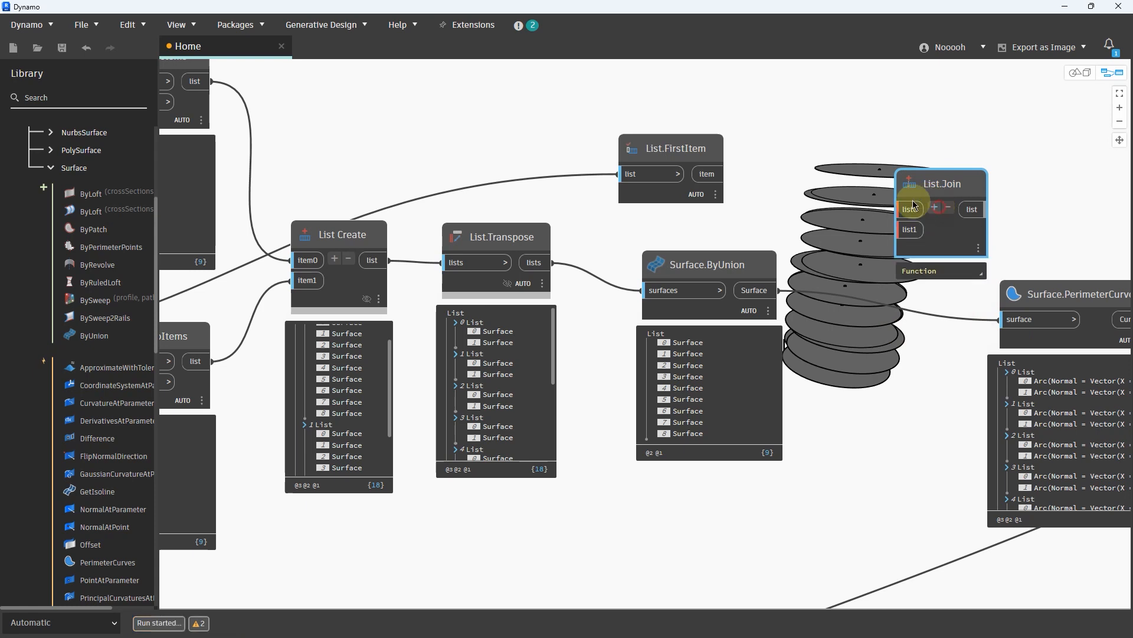
Step: Connect the List.FirstItem output to list0 and the Surface.ByUnion output to list1 of List.Join
drag(713, 132, 739, 106)
drag(738, 154, 901, 204)
drag(762, 291, 909, 230)
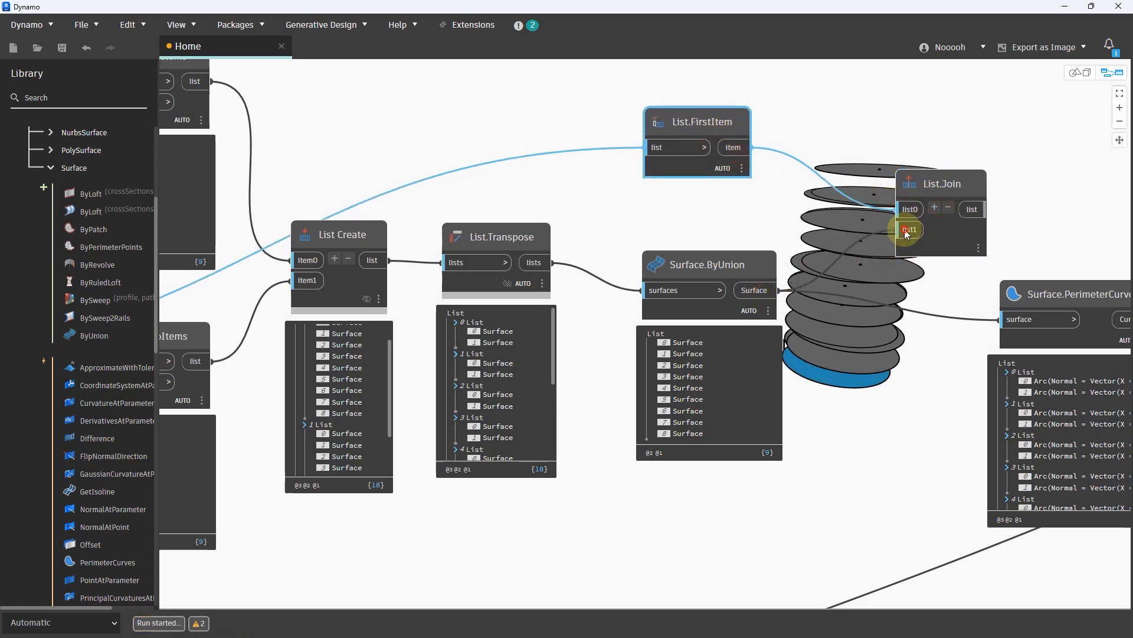
Step: Space out Surface.PerimeterCurves and connect the List.Join output to its surface input, replacing the Surface.ByUnion connection
middle_drag(903, 229, 823, 209)
click(823, 213)
drag(891, 275, 990, 264)
click(888, 245)
click(814, 221)
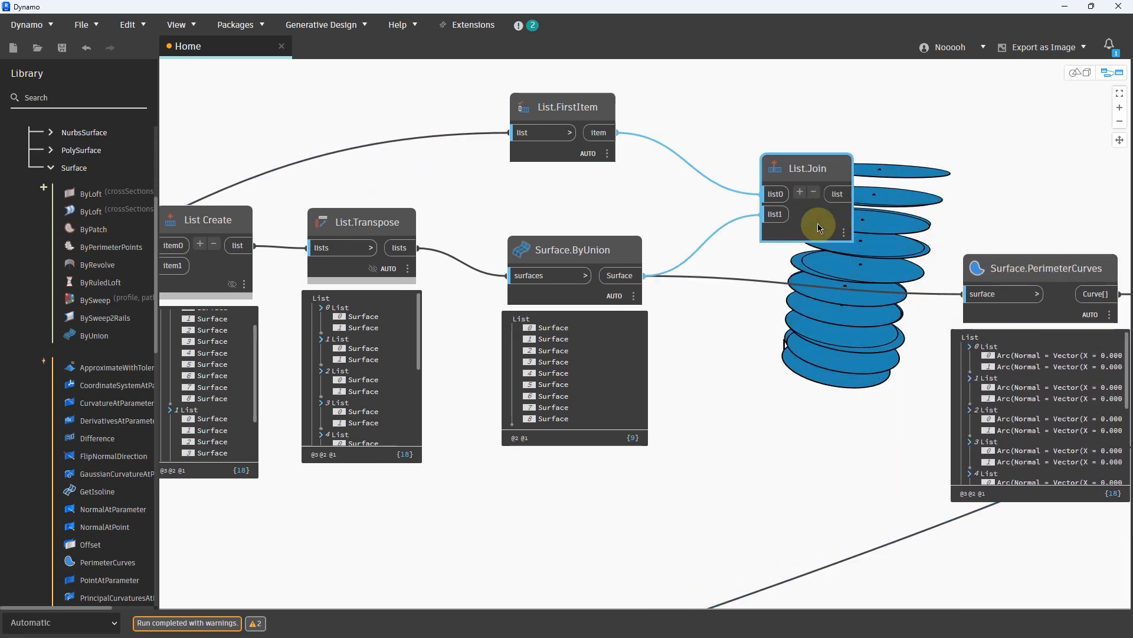
middle_drag(895, 211, 820, 235)
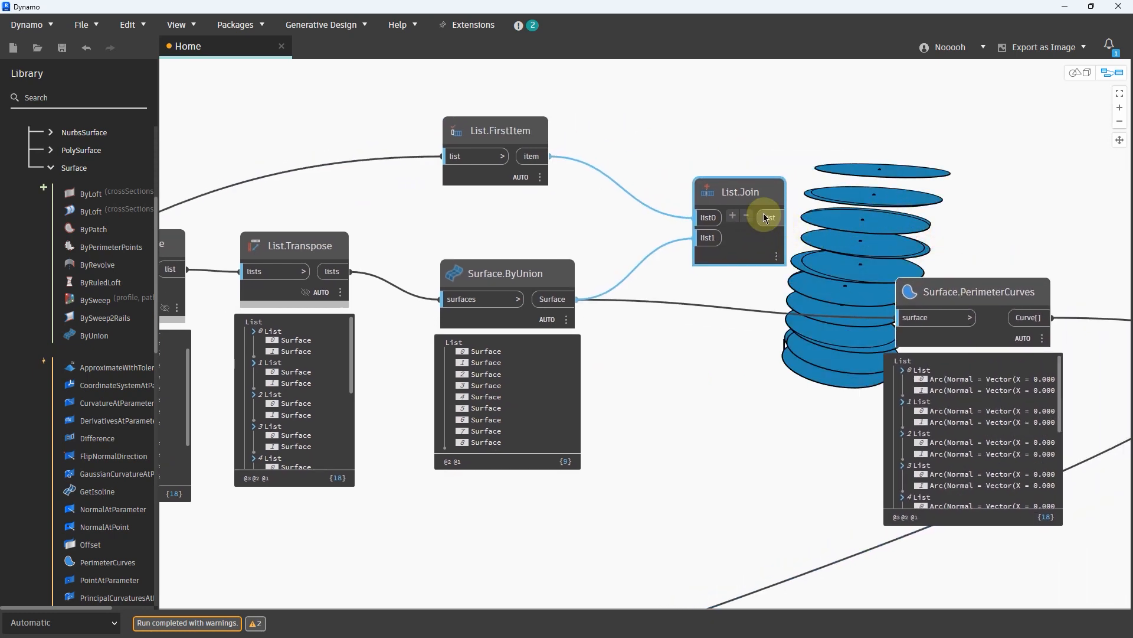
drag(765, 218, 915, 319)
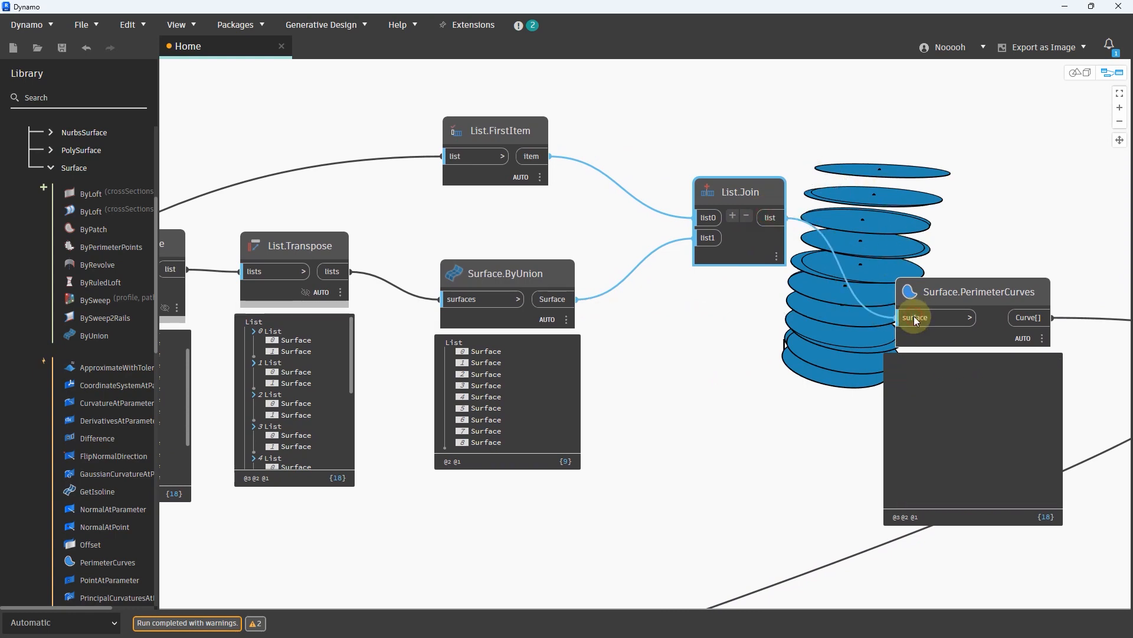
Step: Switch to Revit and check the tower's base and overall floors in the 3D view
click(1091, 7)
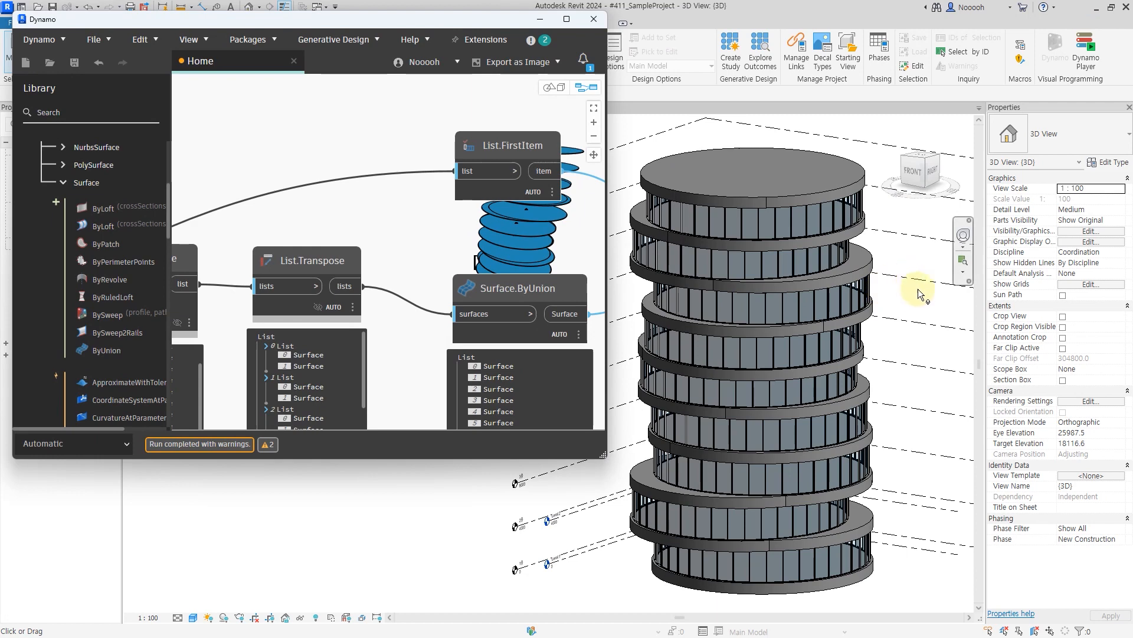
scroll(788, 271, down, 2)
mouse_move(854, 485)
mouse_down()
mouse_move(688, 466)
mouse_move(891, 484)
mouse_move(816, 507)
mouse_up()
key(Escape)
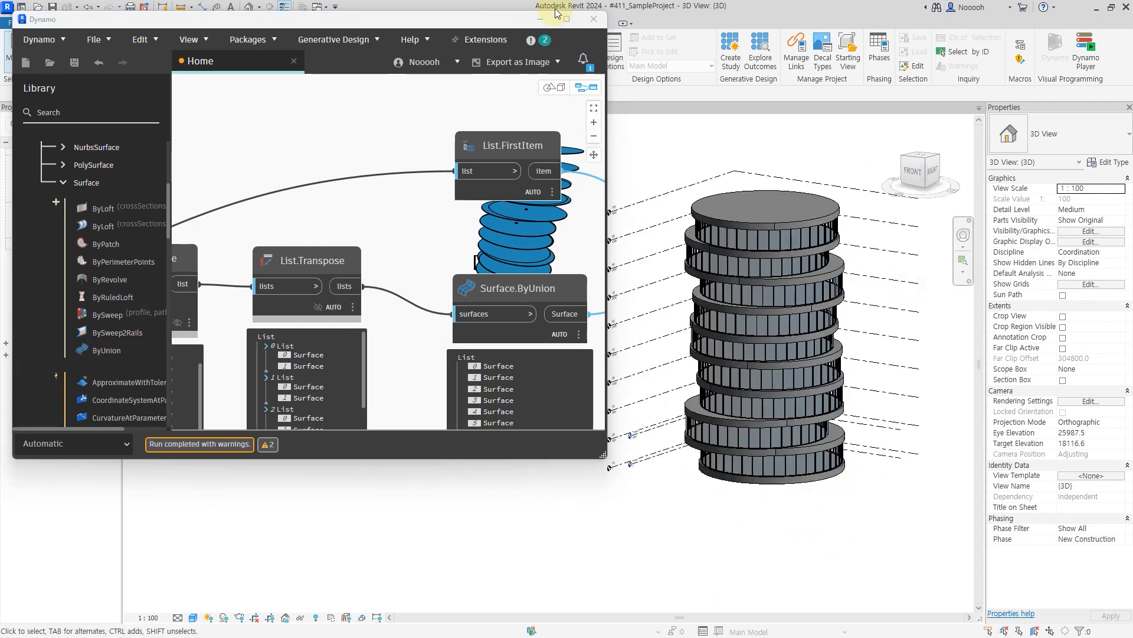
Step: Return to Dynamo at full size and move Object.Identity closer to the Geometry.Translate and PolyCurve.ByJoinedCurves nodes
click(566, 19)
scroll(771, 331, down, 3)
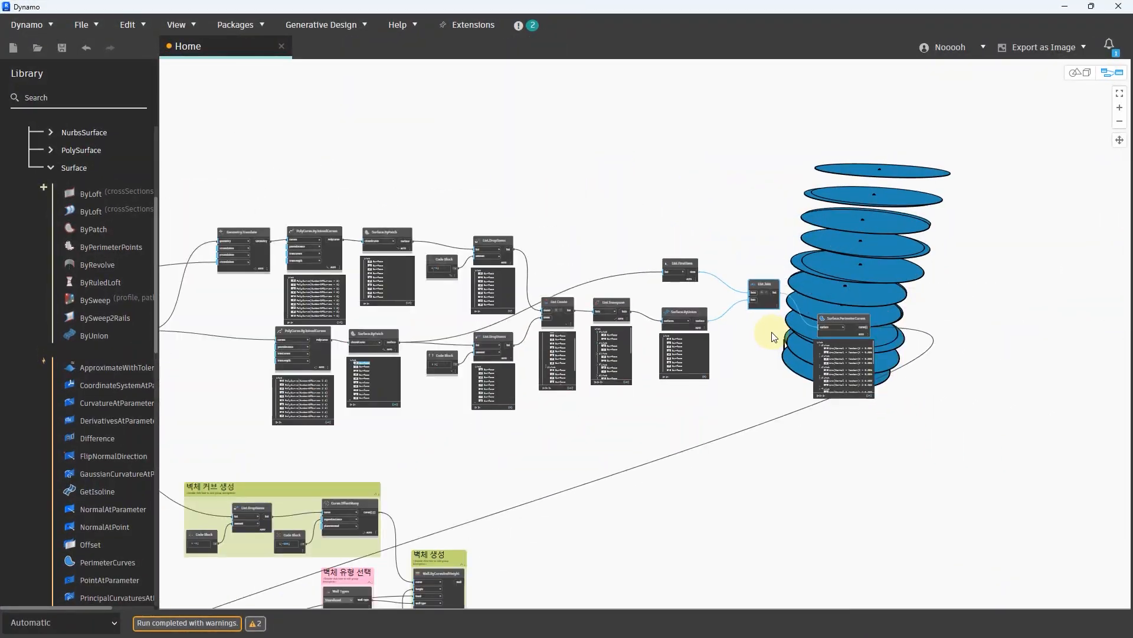
middle_drag(269, 322, 418, 335)
scroll(418, 335, up, 3)
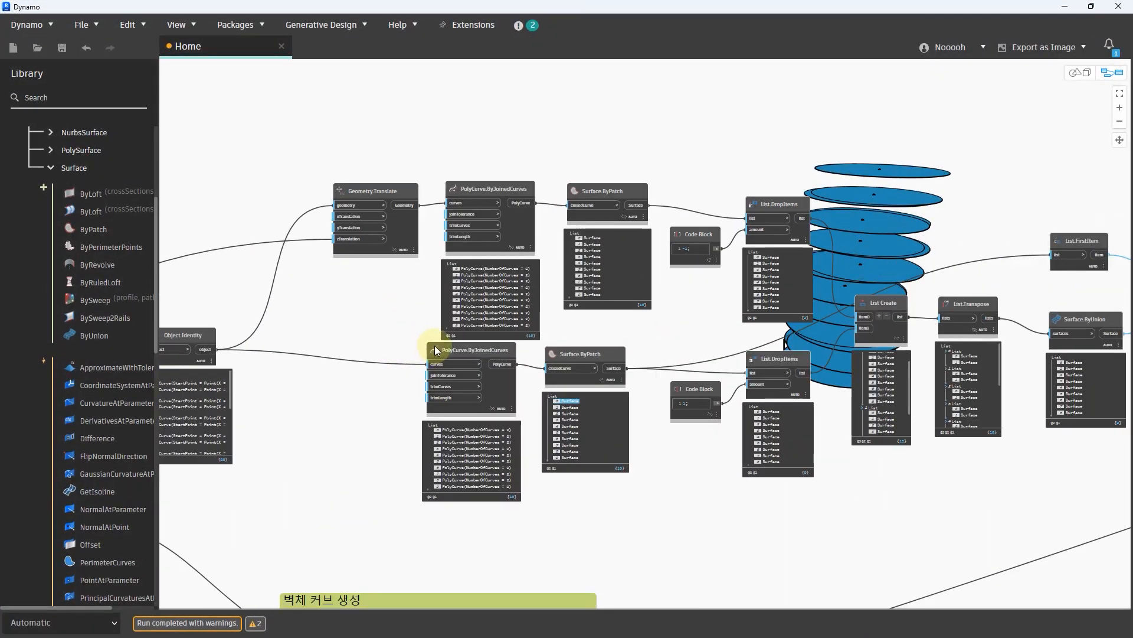
scroll(355, 316, up, 4)
drag(187, 328, 294, 293)
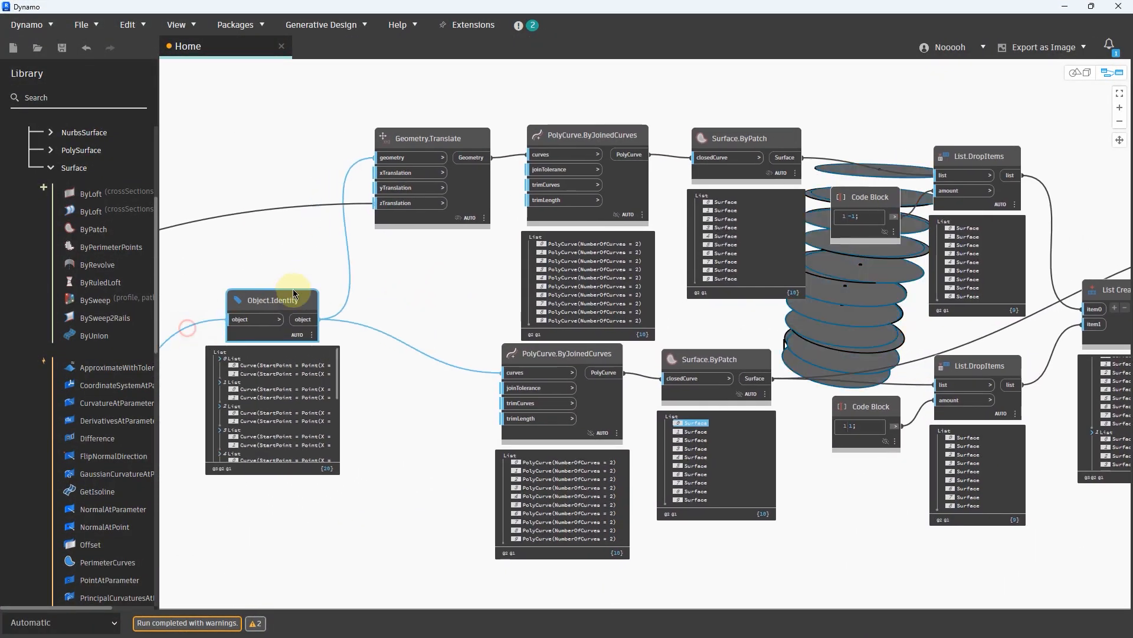
Step: Turn off the geometry preview of the List.FirstItem and Surface.ByUnion nodes
scroll(725, 312, down, 3)
scroll(724, 313, up, 3)
middle_drag(788, 325, 371, 326)
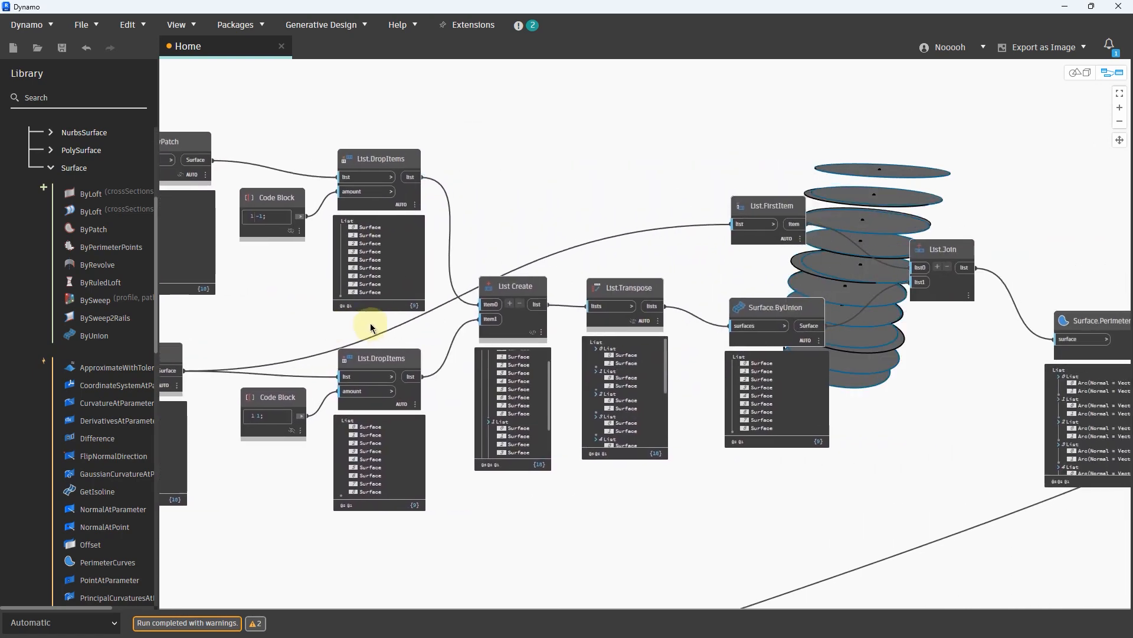
middle_drag(911, 328, 812, 307)
scroll(813, 307, up, 2)
click(690, 269)
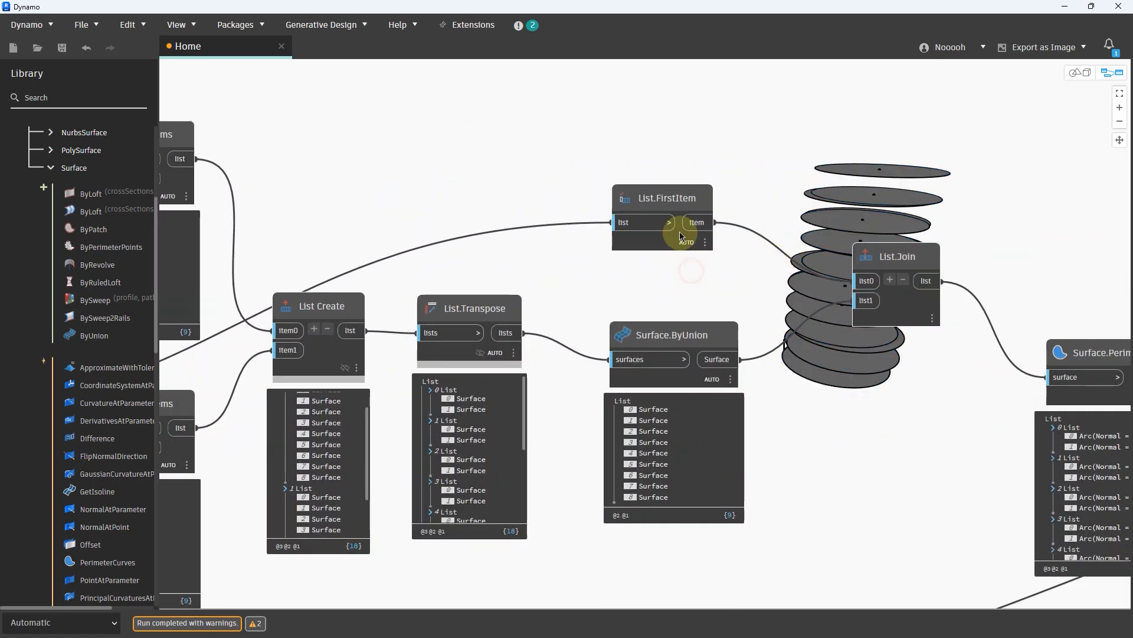
right_click(679, 232)
click(738, 282)
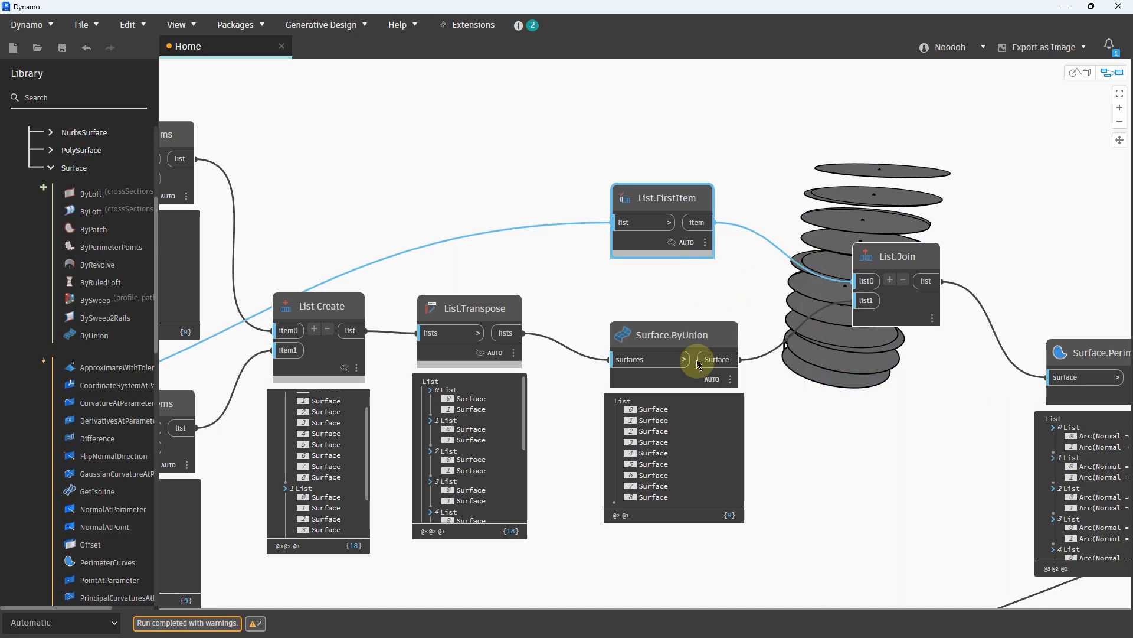
right_click(680, 378)
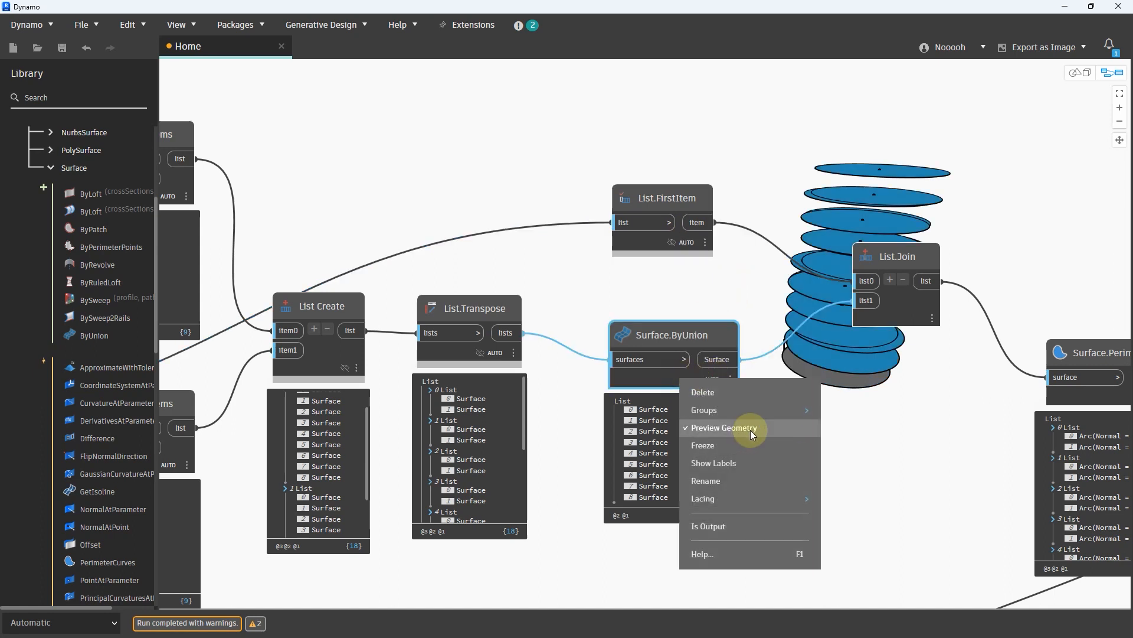
click(750, 431)
click(860, 439)
Step: Group the floor-outline nodes from Object.Identity through Surface.PerimeterCurves and title the group "바닥 커브 생성(상부 막힘)"
click(923, 303)
middle_drag(939, 383, 692, 380)
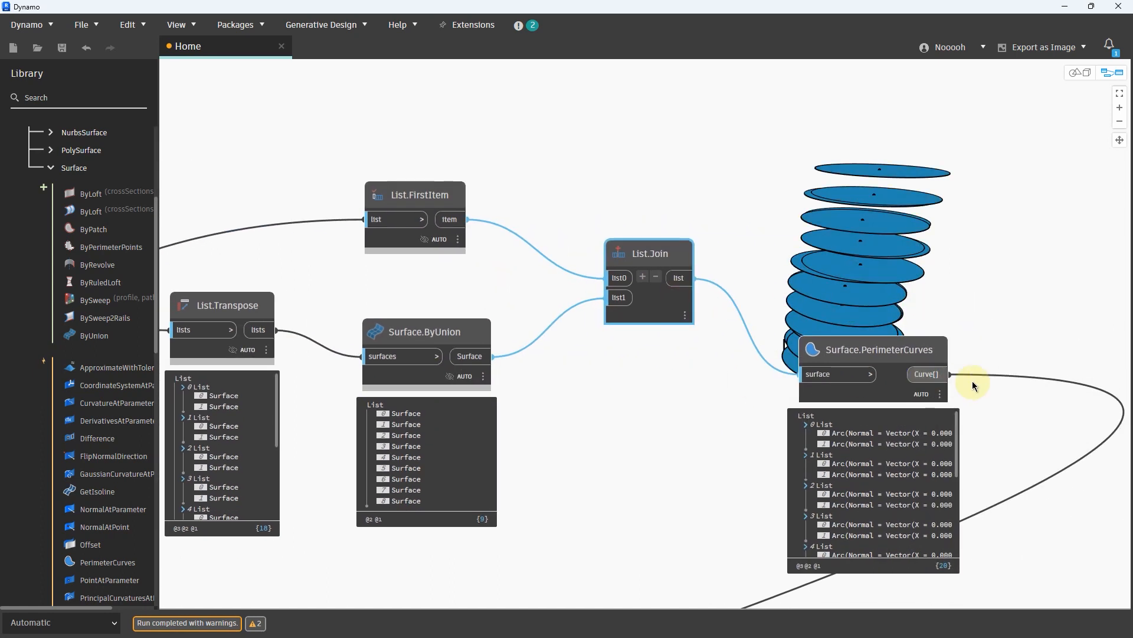
click(892, 385)
scroll(1022, 334, down, 5)
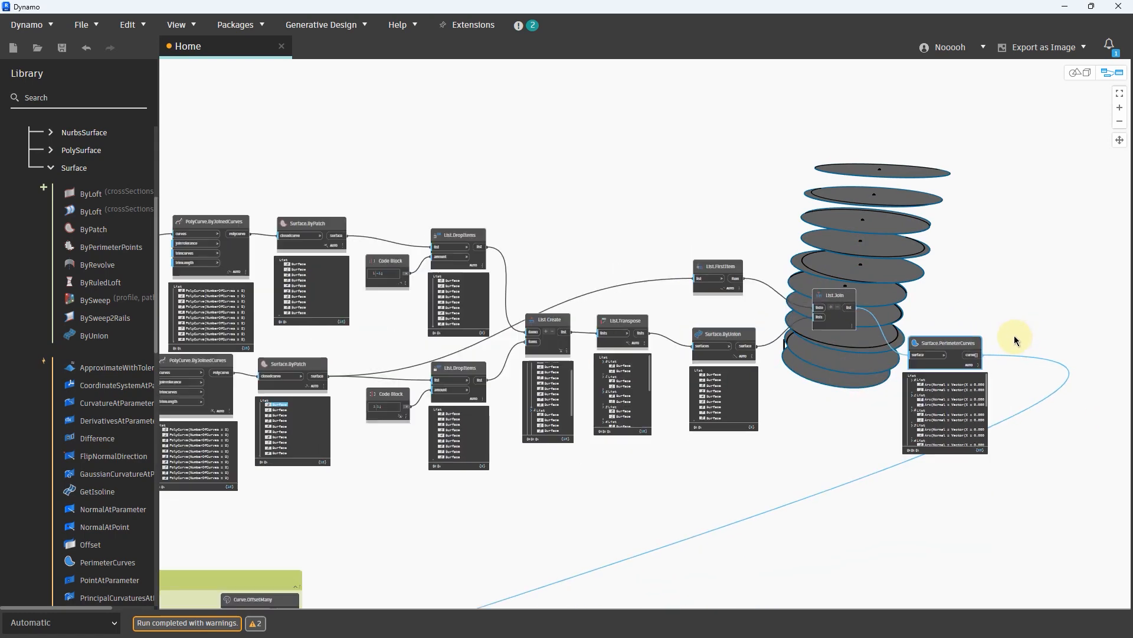
click(475, 215)
drag(283, 195, 1078, 449)
key(ctrl+g)
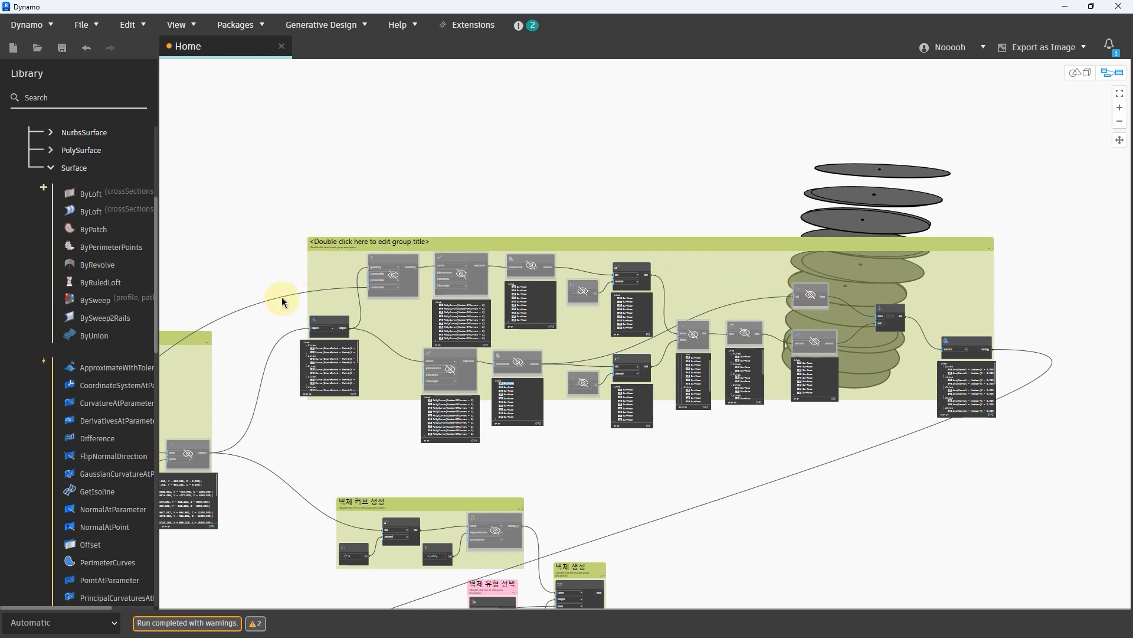
middle_drag(282, 296, 303, 289)
scroll(431, 300, up, 2)
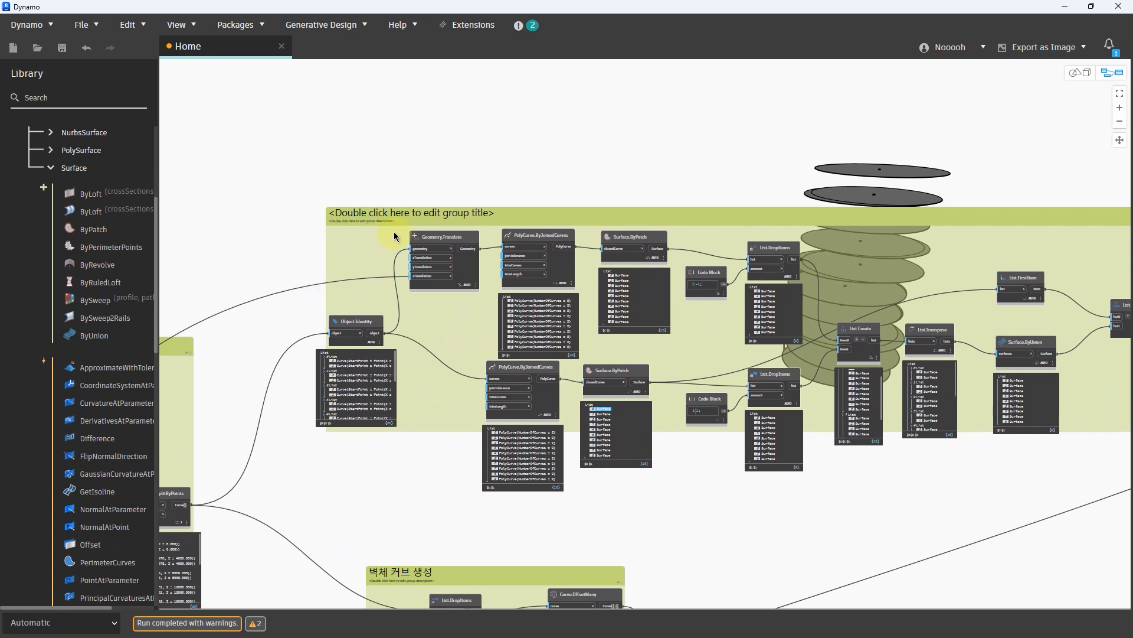
double_click(428, 214)
text(바닥 커브 생성(상부 막힘)
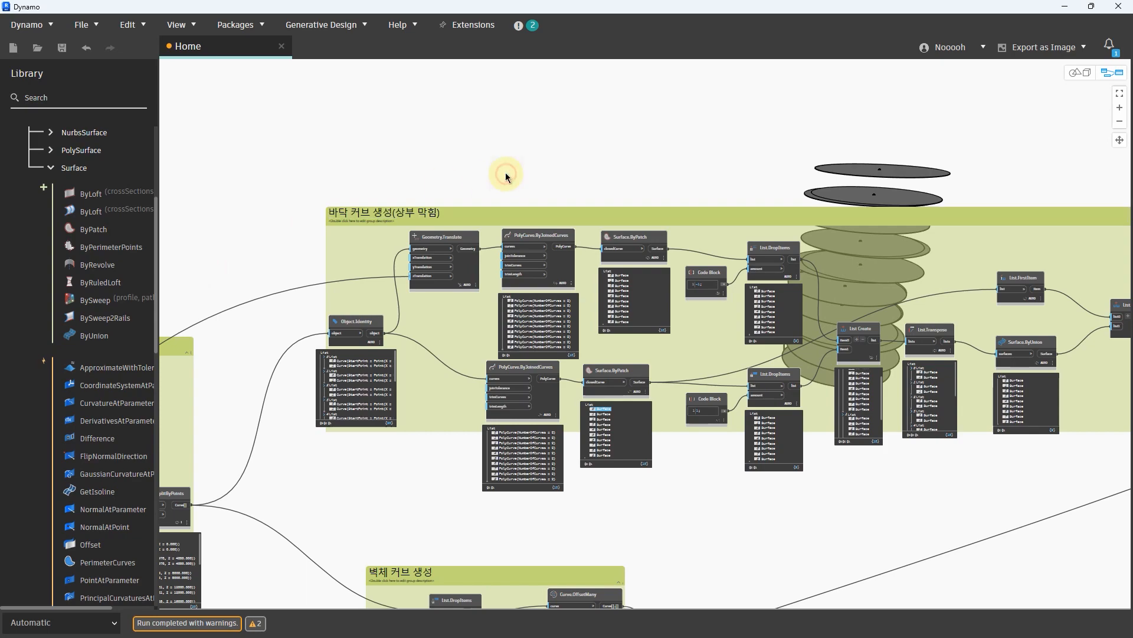
Step: Restore the Dynamo window to a smaller size, stretch it to full screen height and place it beside Revit's 3D view
scroll(505, 172, down, 3)
click(1092, 7)
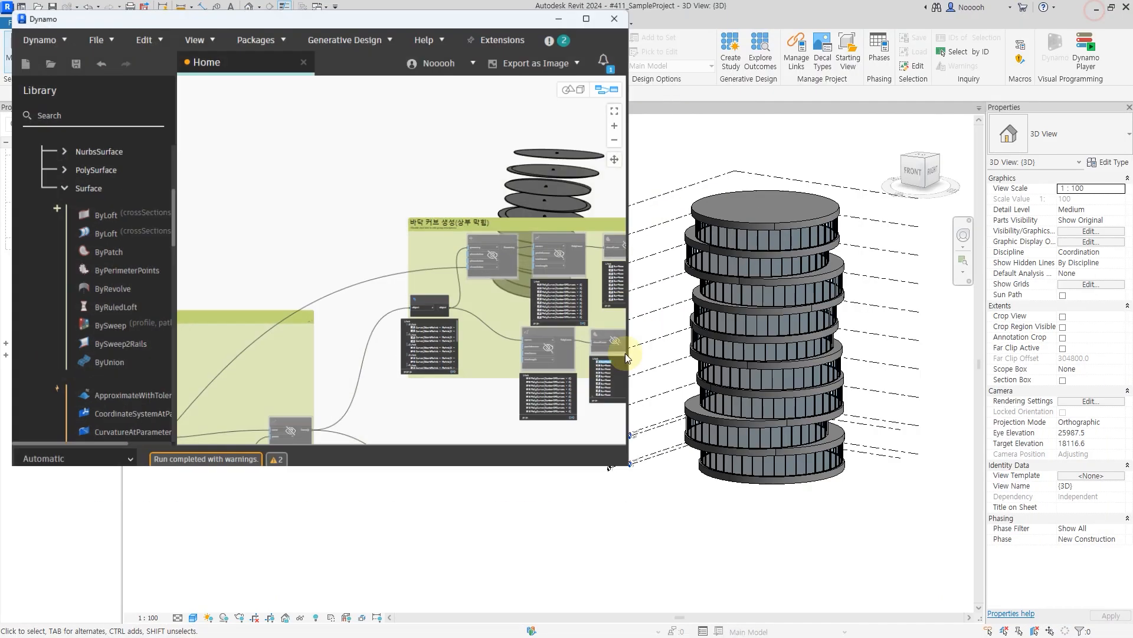
drag(422, 459, 413, 625)
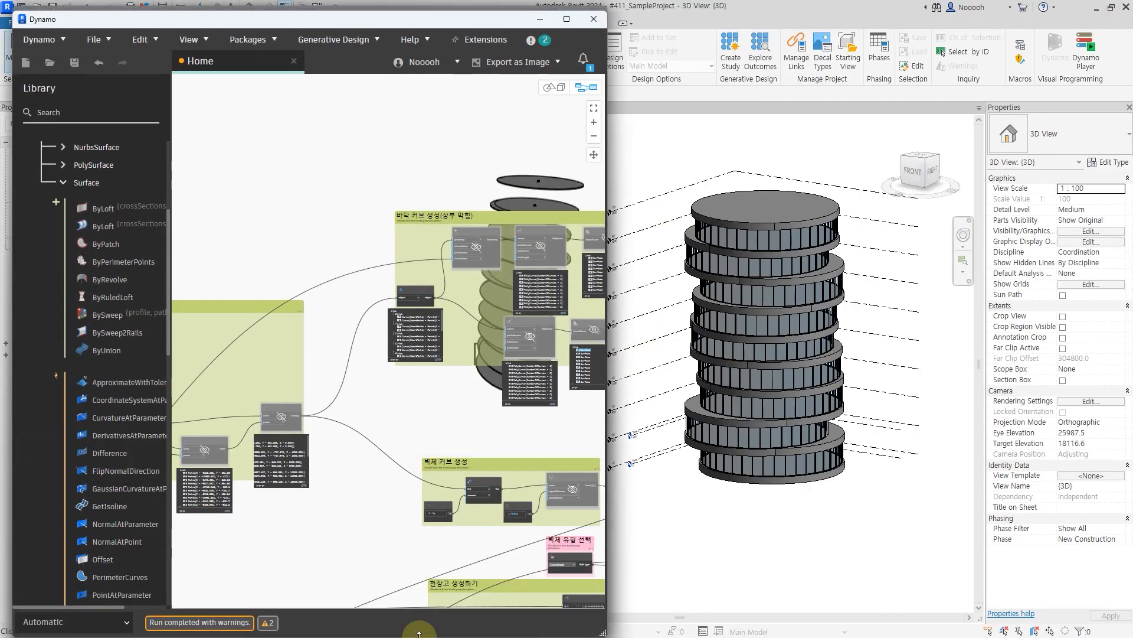
drag(390, 11, 376, 10)
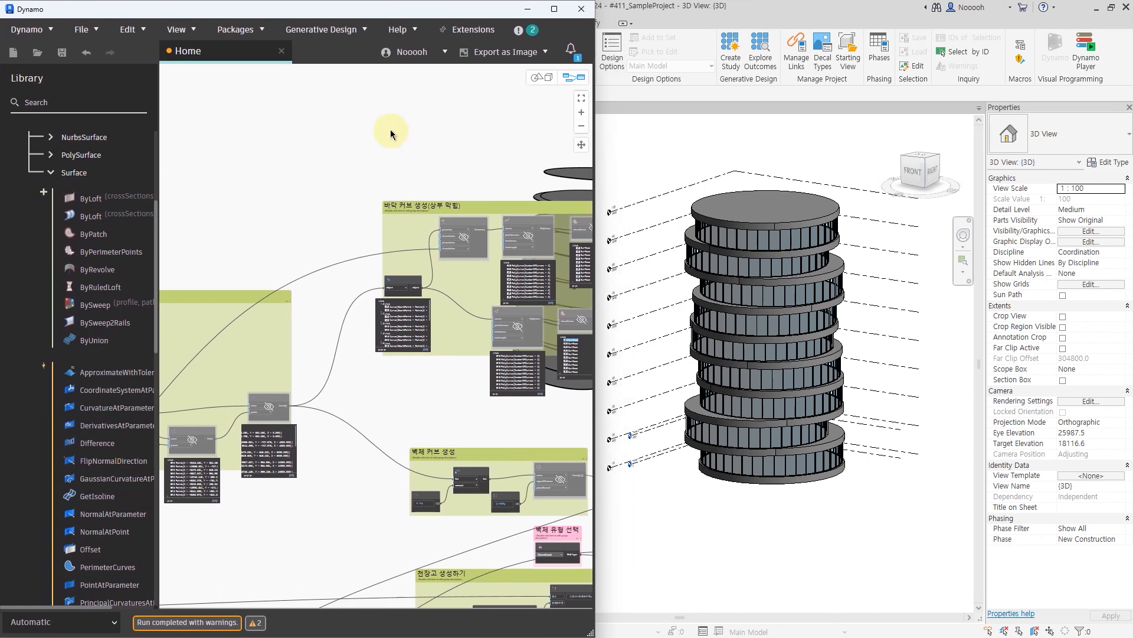
Step: Save the graph as a Dynamo Workspace named 랜덤타워만들기 in the #411 folder
key(ctrl+s)
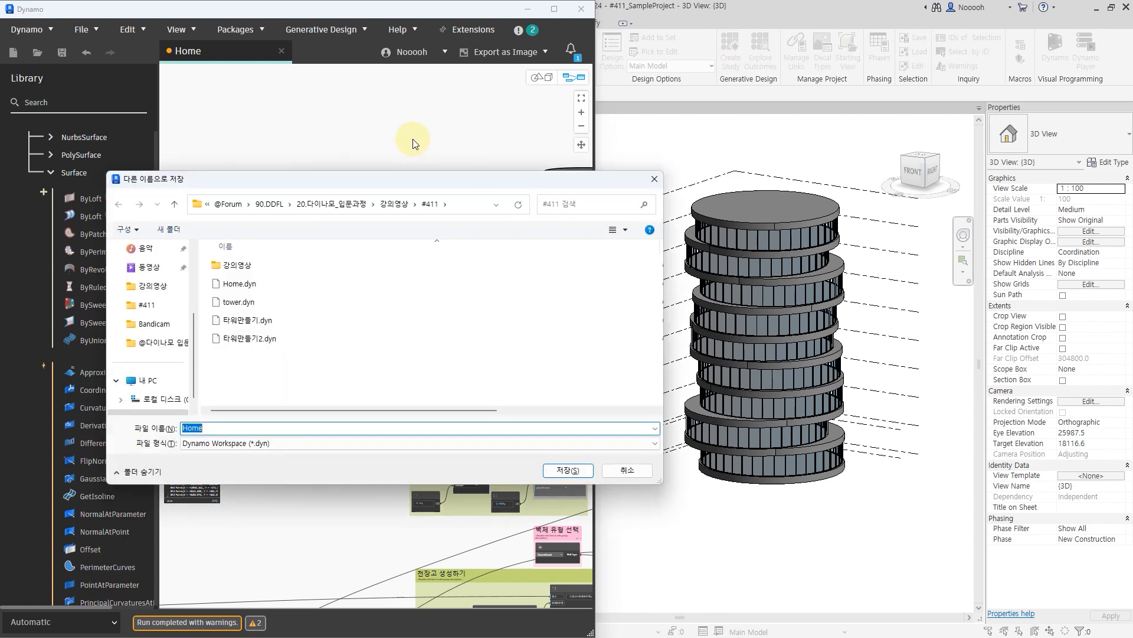
key(BackSpace)
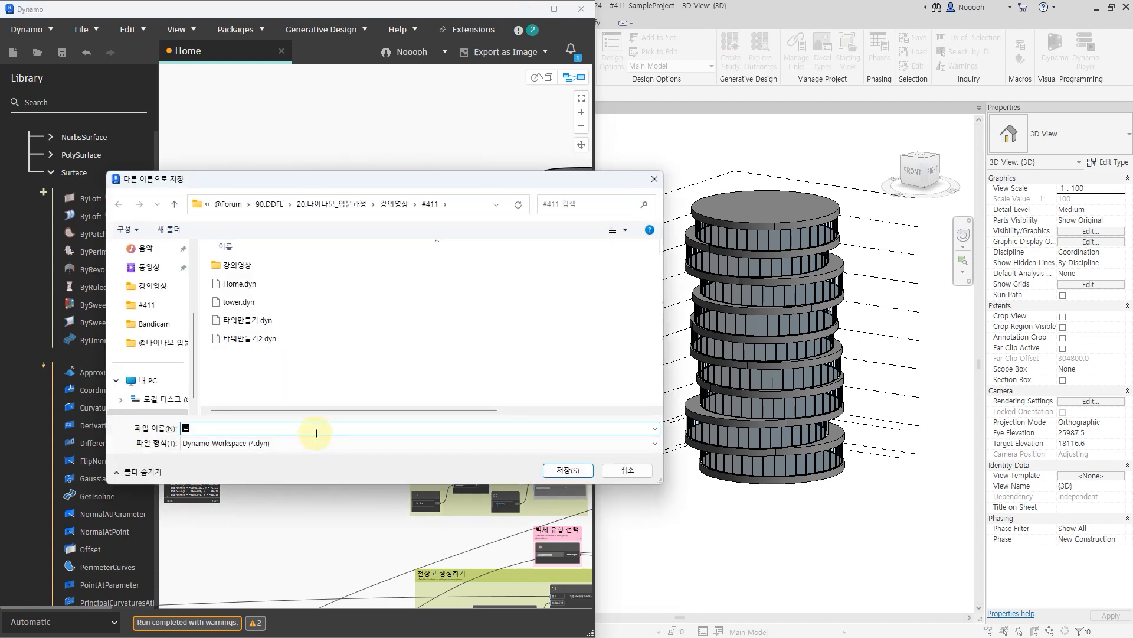
text(랜덤타워만들기)
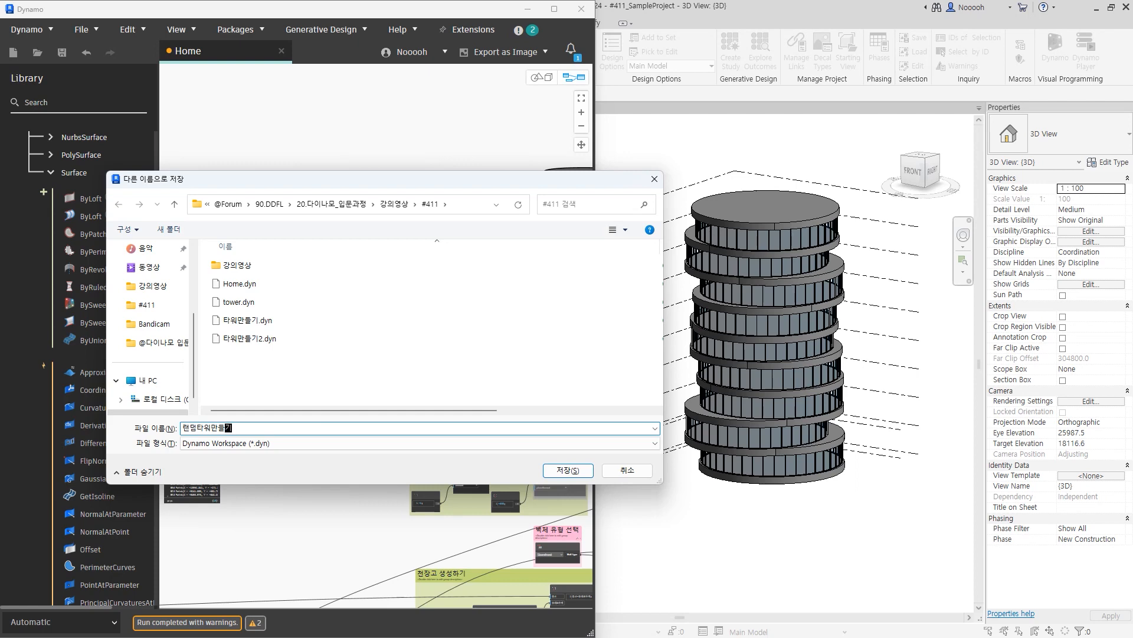
click(568, 470)
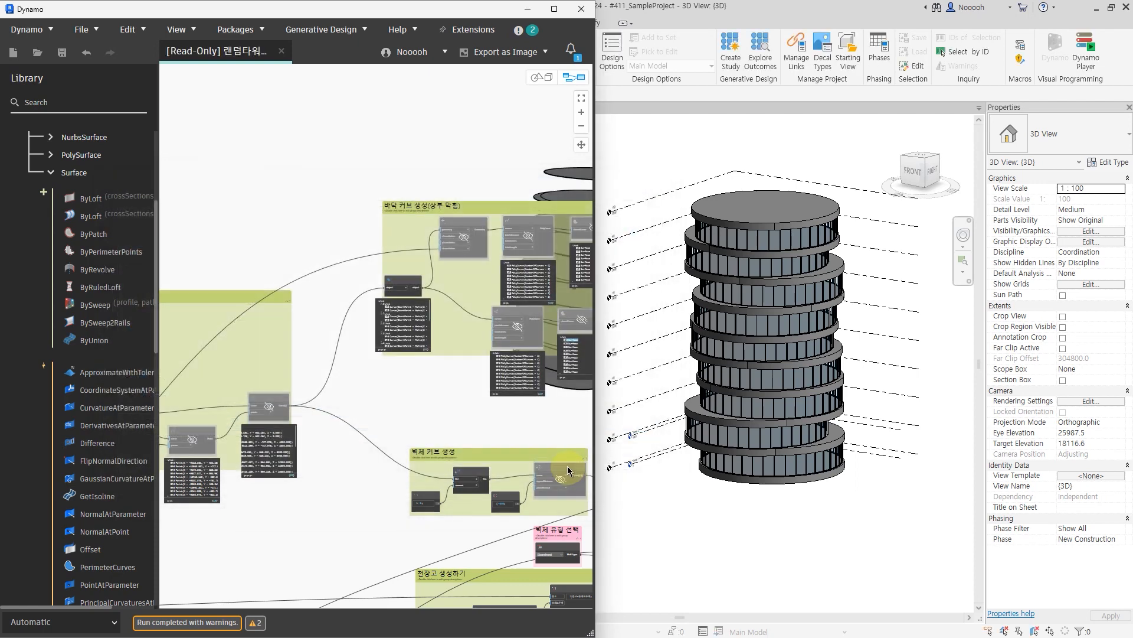
Step: Set the 층수 입력 number slider to 20 and check the regenerated tower in Revit's 3D view
scroll(424, 400, down, 5)
middle_drag(283, 418, 604, 322)
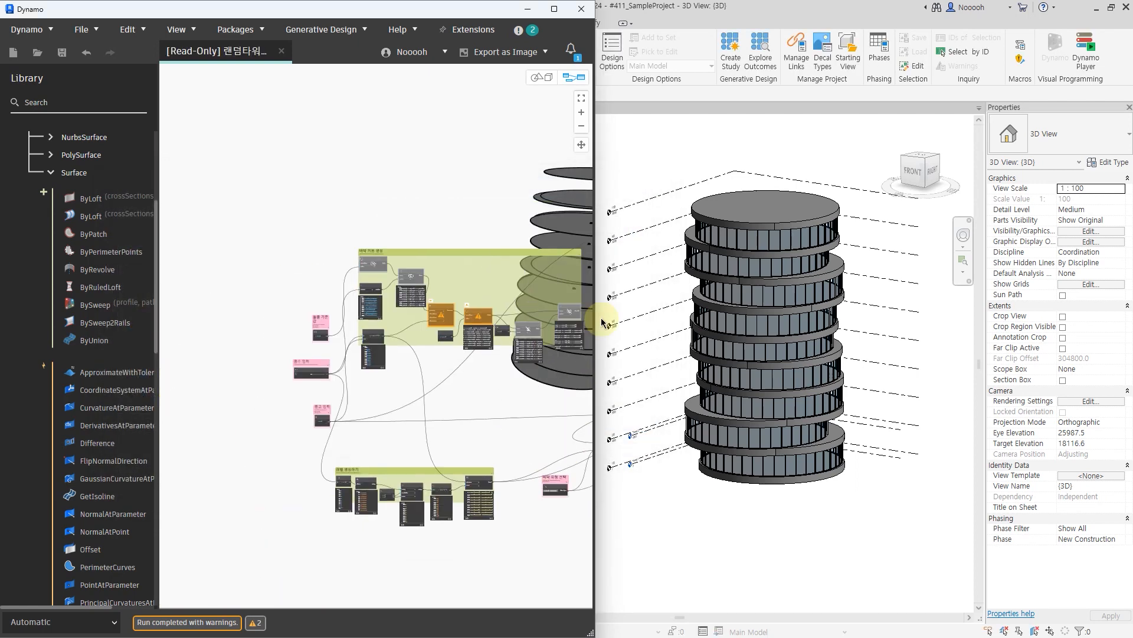
scroll(409, 361, up, 6)
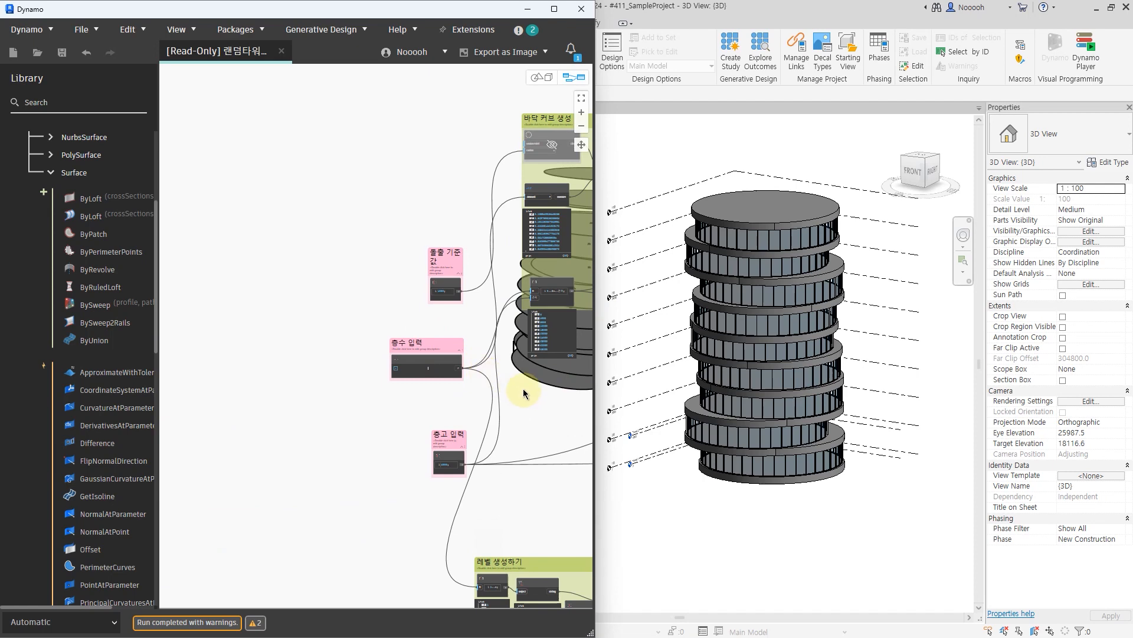
scroll(504, 391, up, 2)
scroll(443, 399, up, 2)
scroll(303, 354, up, 2)
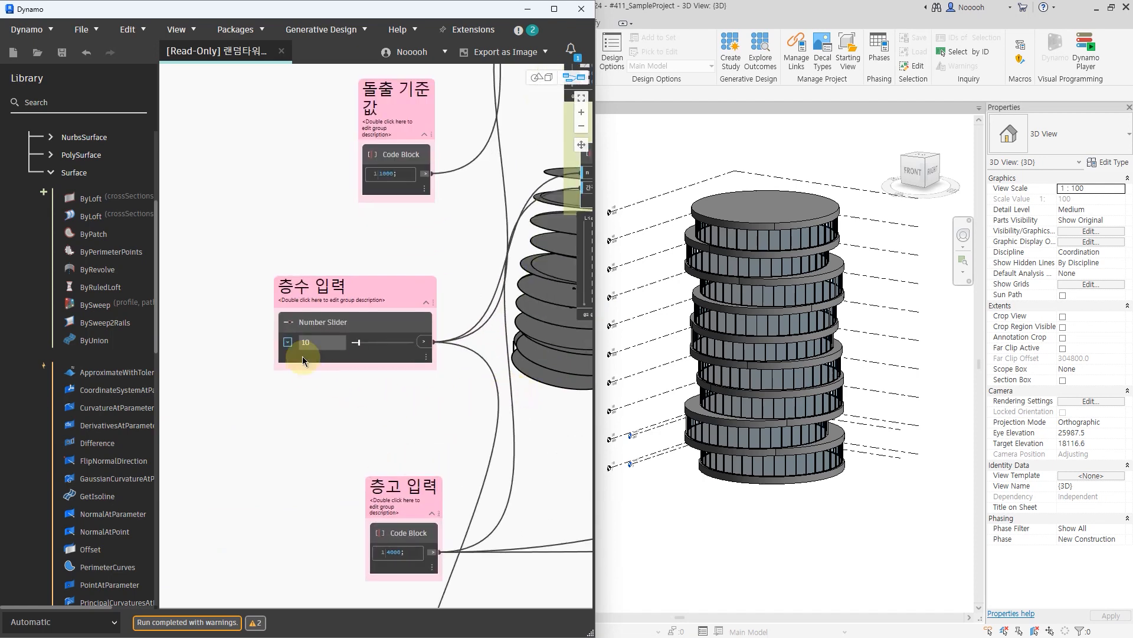
double_click(324, 342)
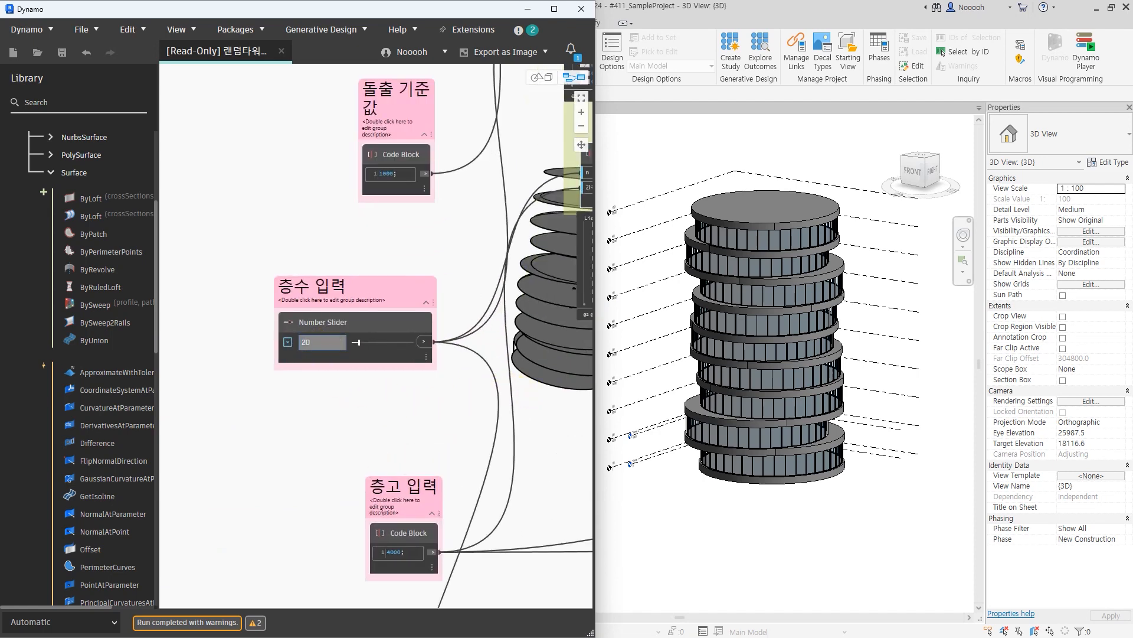
key(Return)
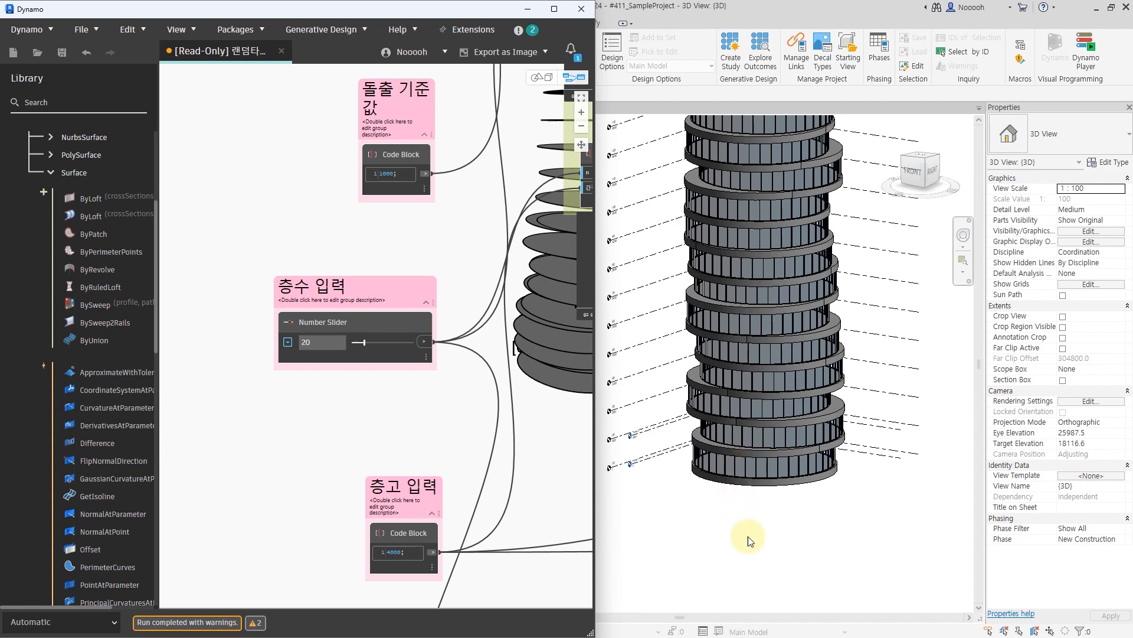
scroll(748, 536, down, 3)
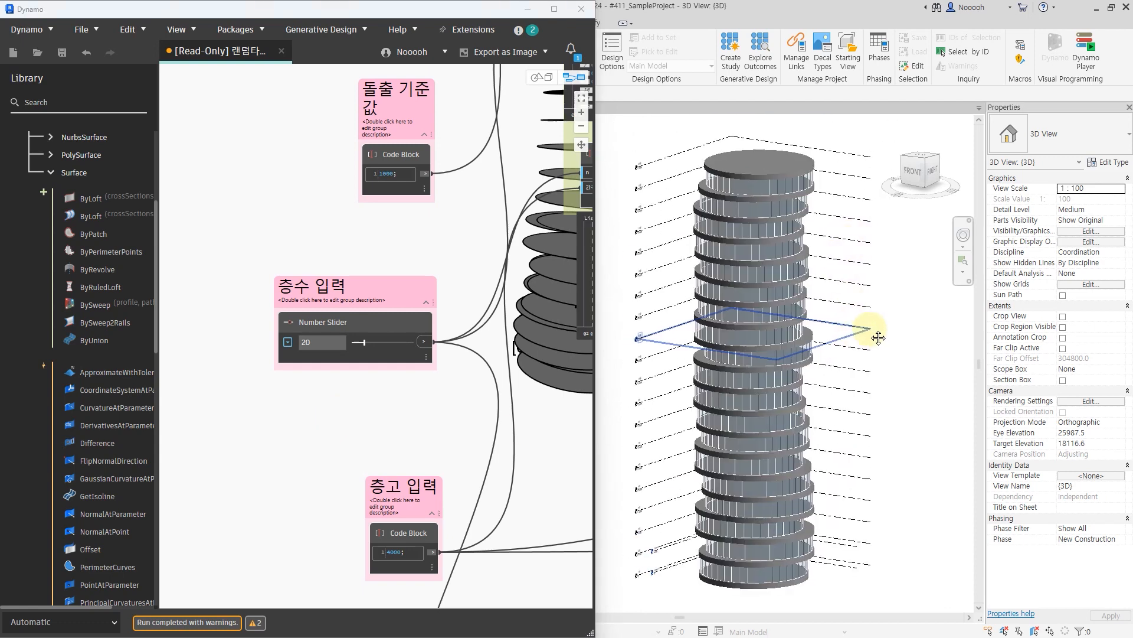
middle_drag(878, 338, 893, 339)
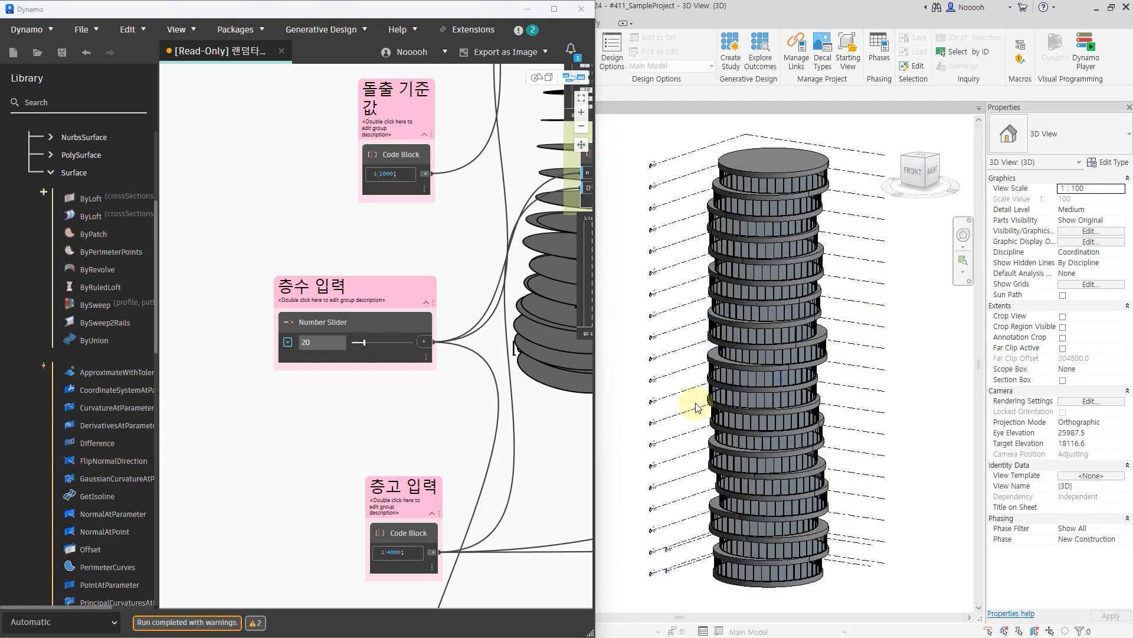
Step: Switch the graph's run mode to Manual
click(101, 622)
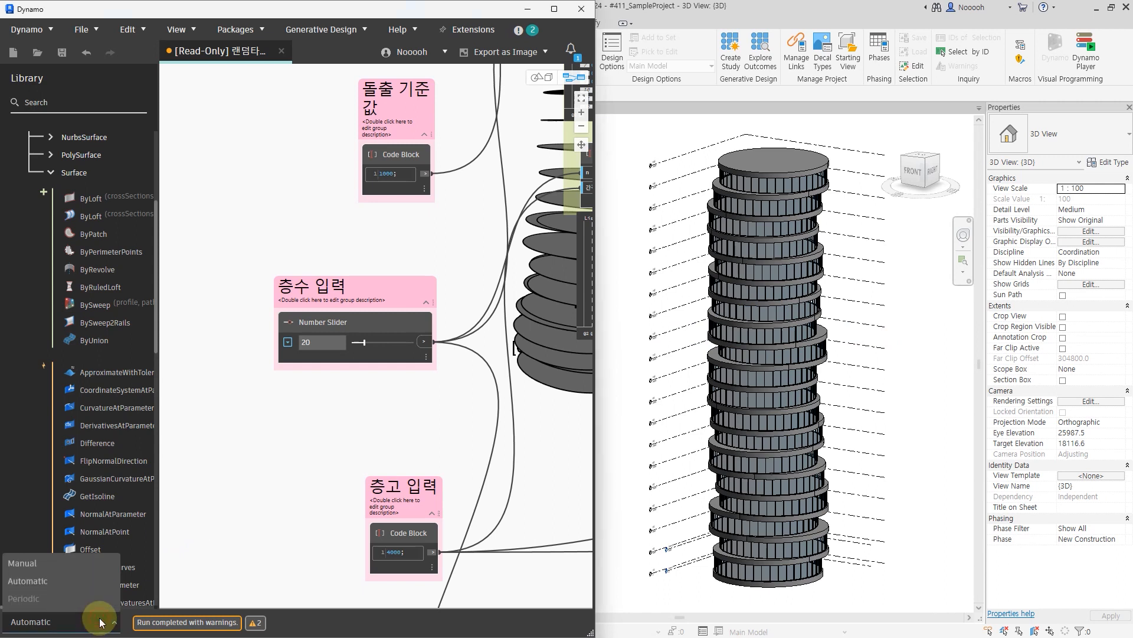
click(82, 563)
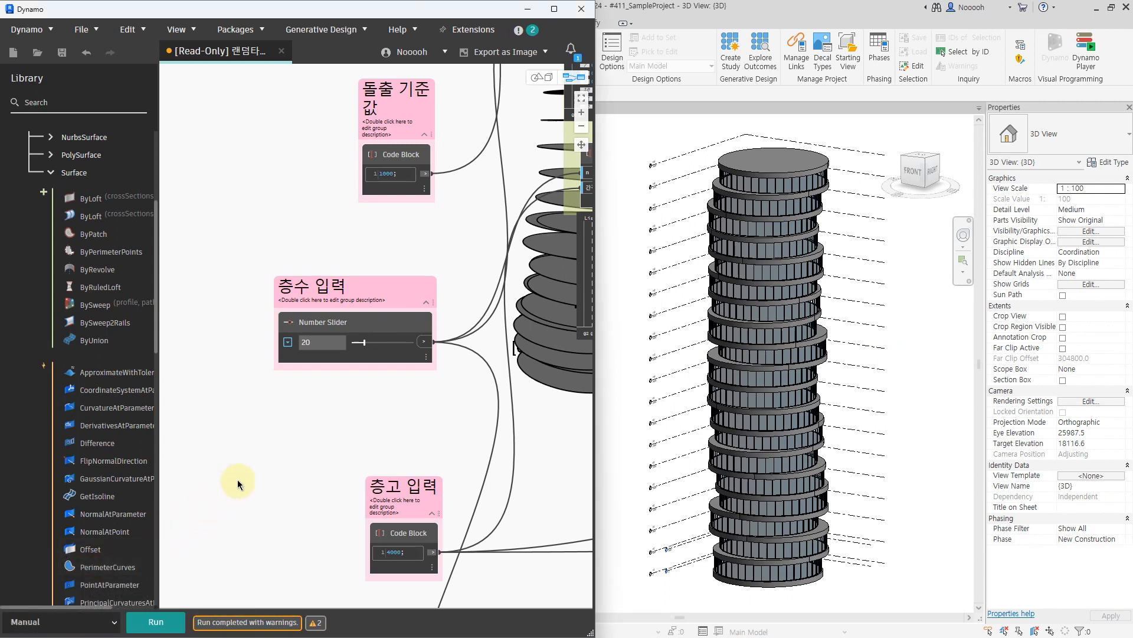
Step: Set the 층고 입력 code block to 5000, run the graph and inspect the tower in Revit
scroll(378, 383, up, 3)
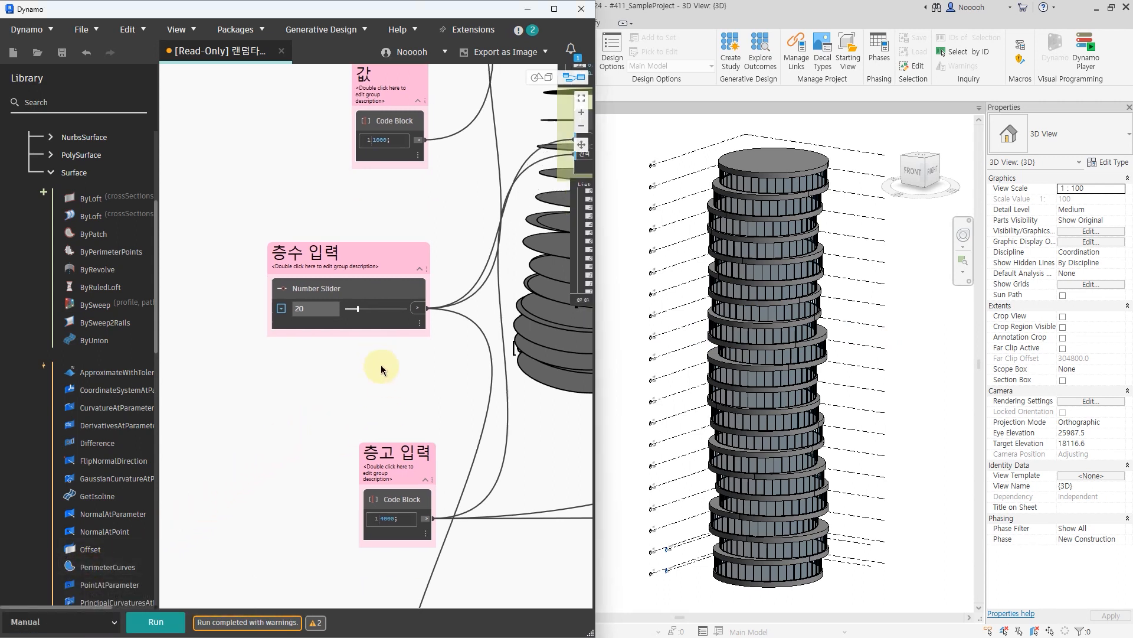
click(374, 465)
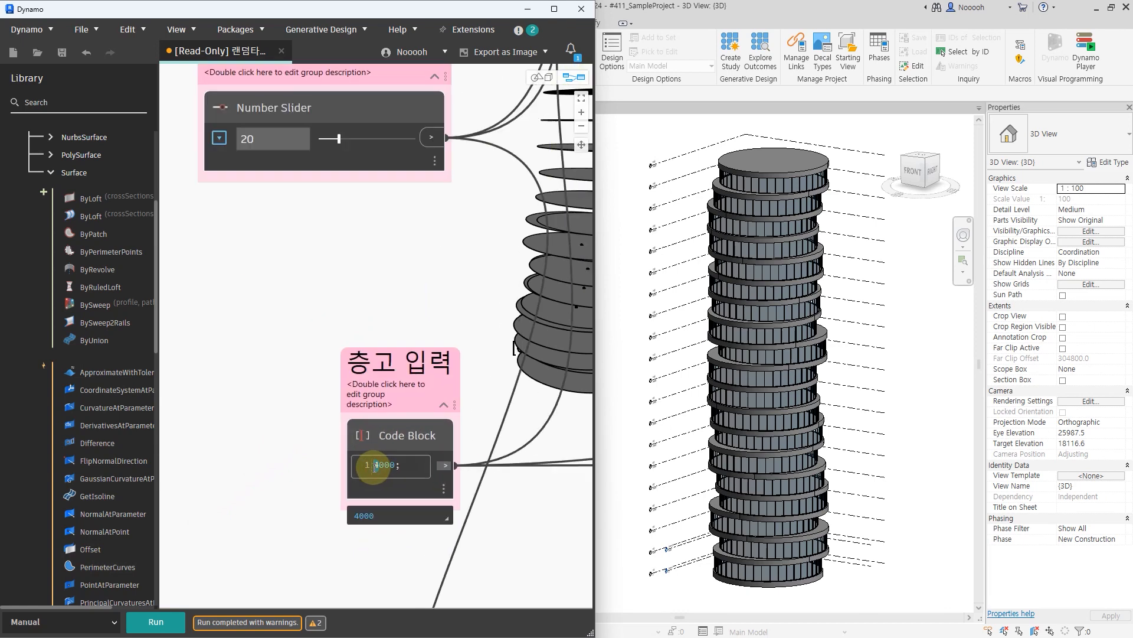
text(5)
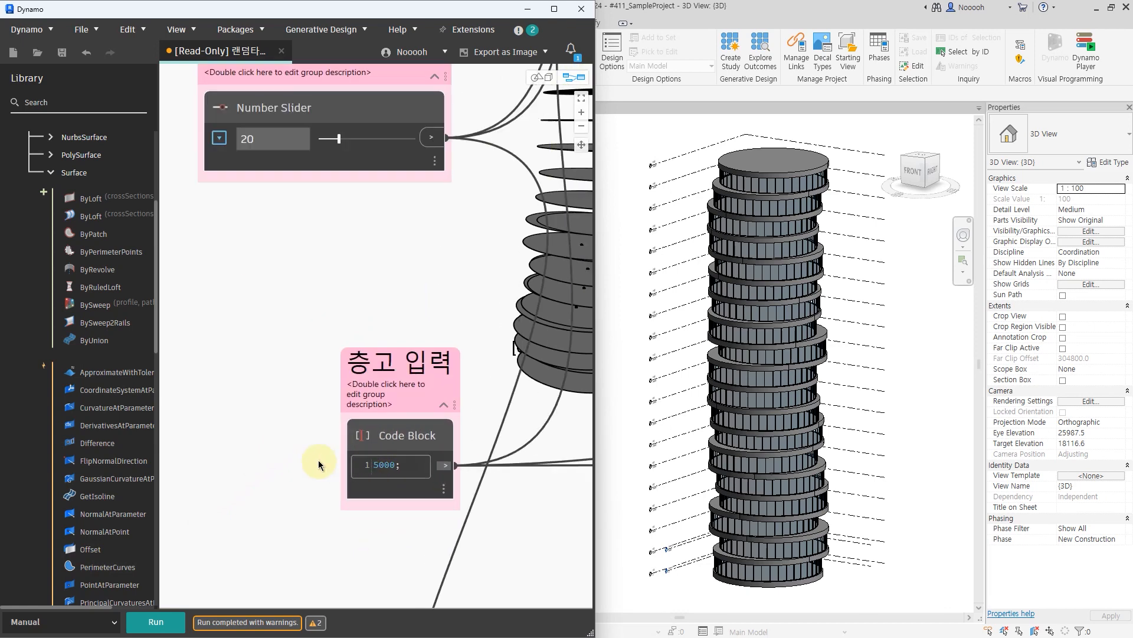
click(157, 622)
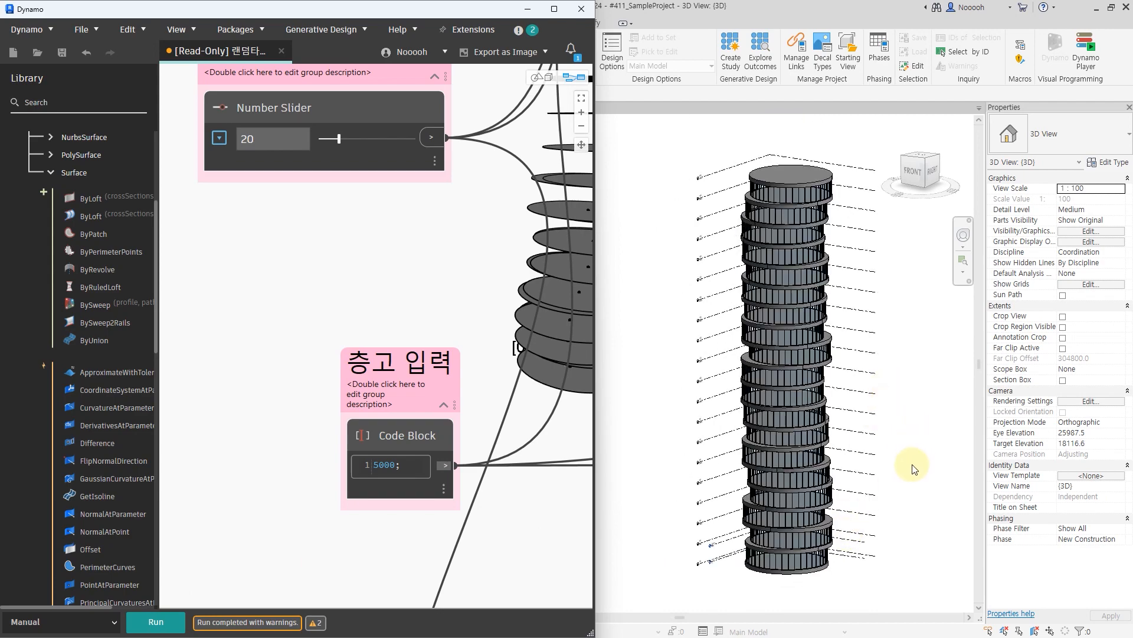
shift+middle_drag(913, 467, 872, 466)
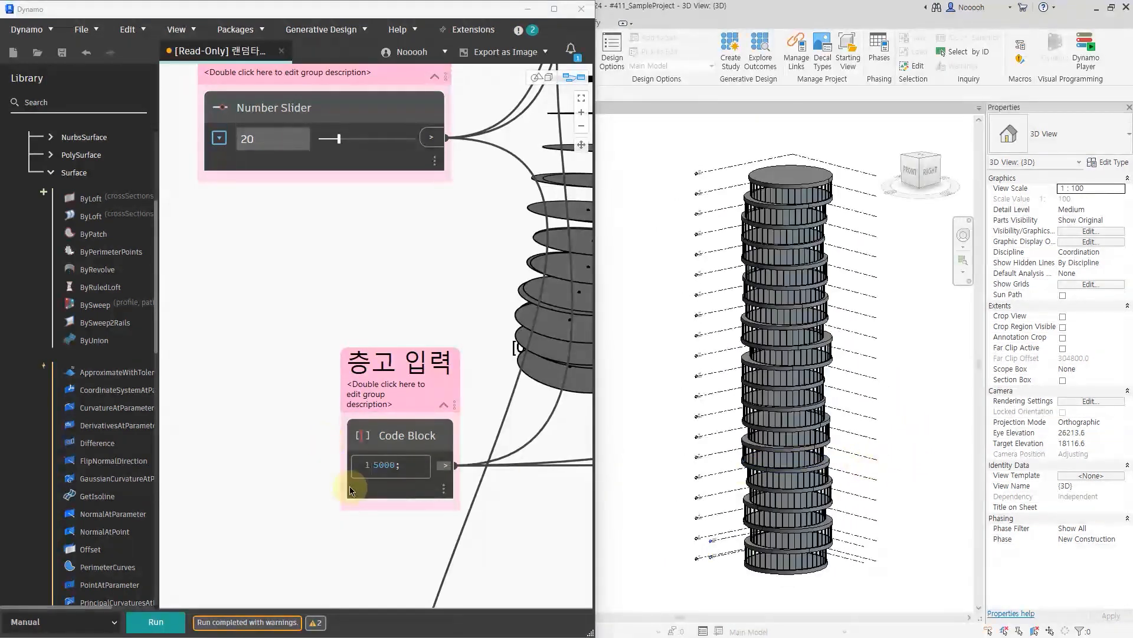
Step: Return the 층고 입력 code block to 4000 and run the graph again
text(4000)
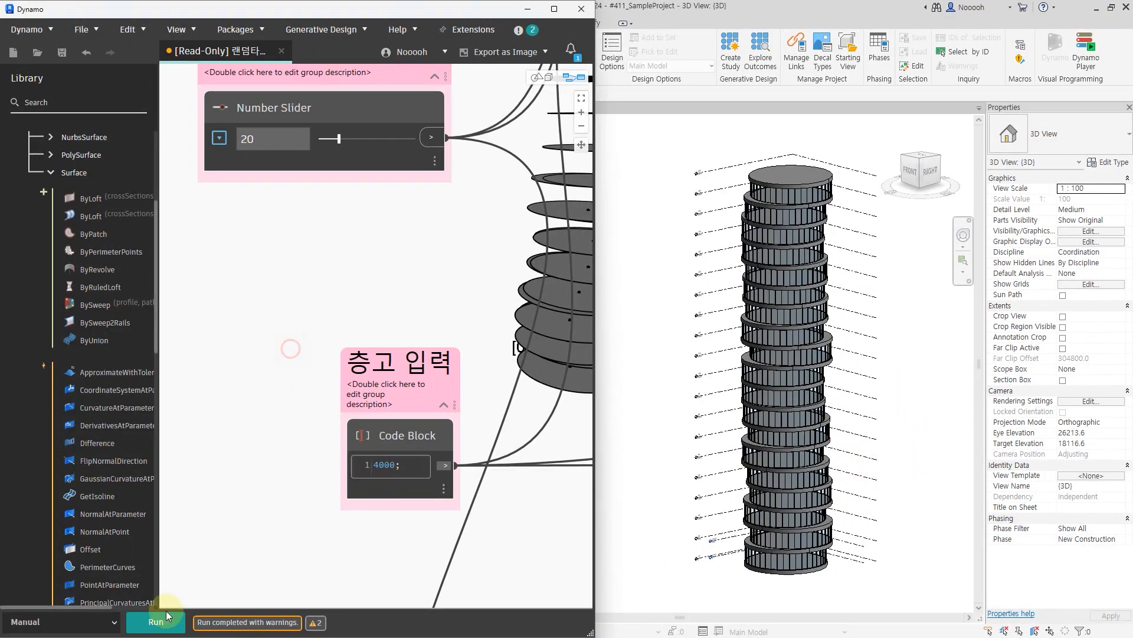
click(151, 624)
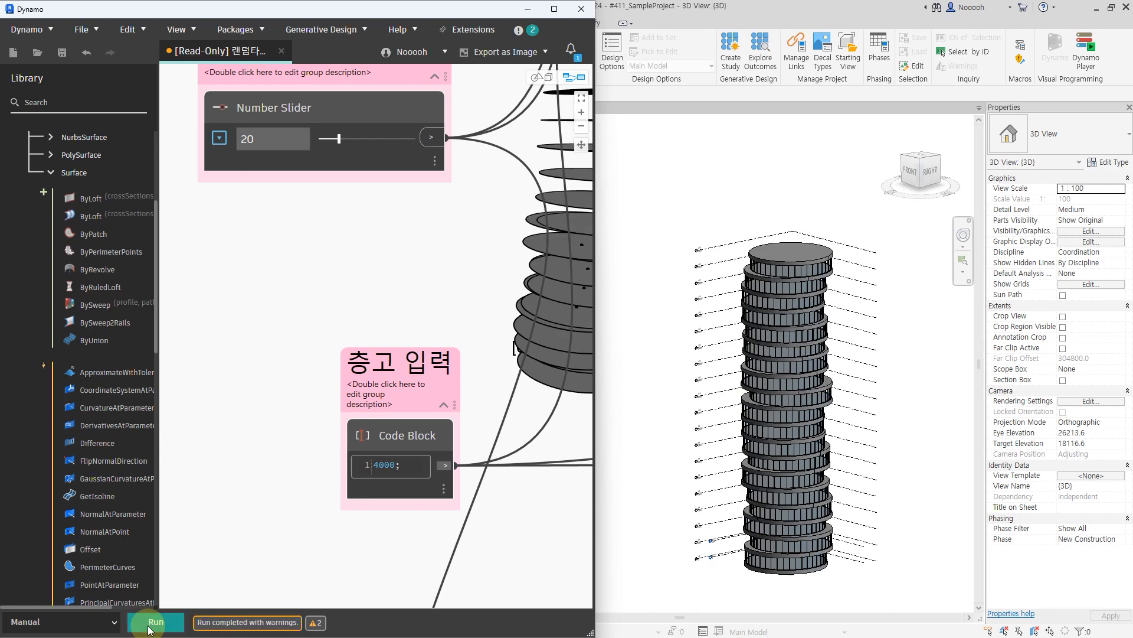
Step: Set the 돌출 기준값 code block to 2000, run the graph and inspect the regenerated tower from several angles in Revit
middle_drag(409, 370, 408, 561)
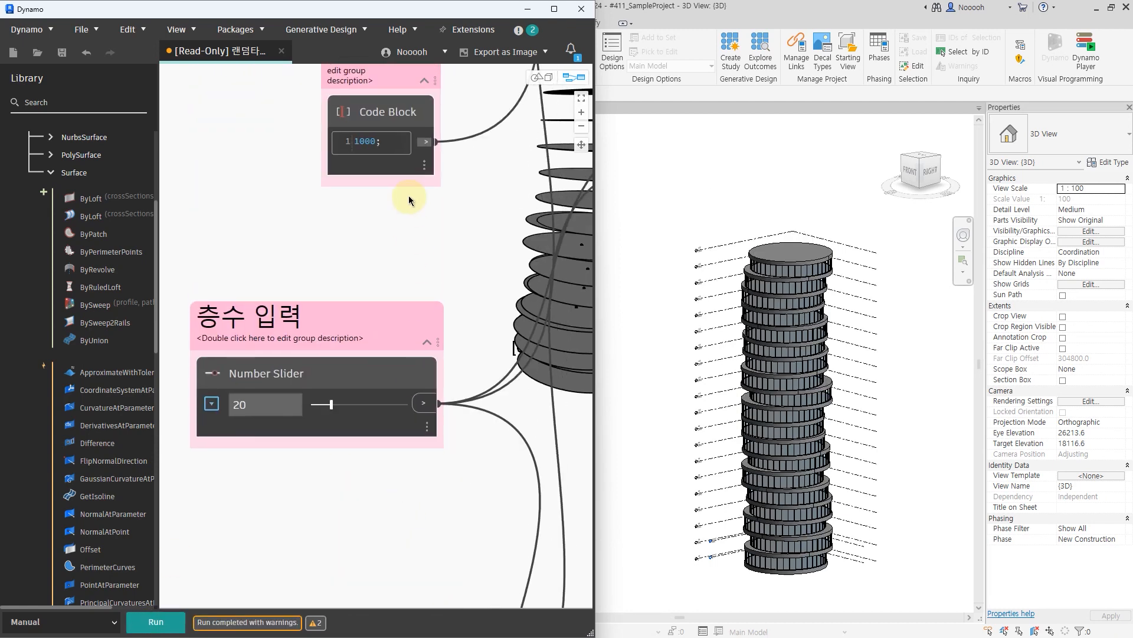
middle_drag(415, 185, 403, 357)
scroll(432, 227, up, 2)
middle_drag(877, 449, 882, 444)
scroll(772, 430, up, 2)
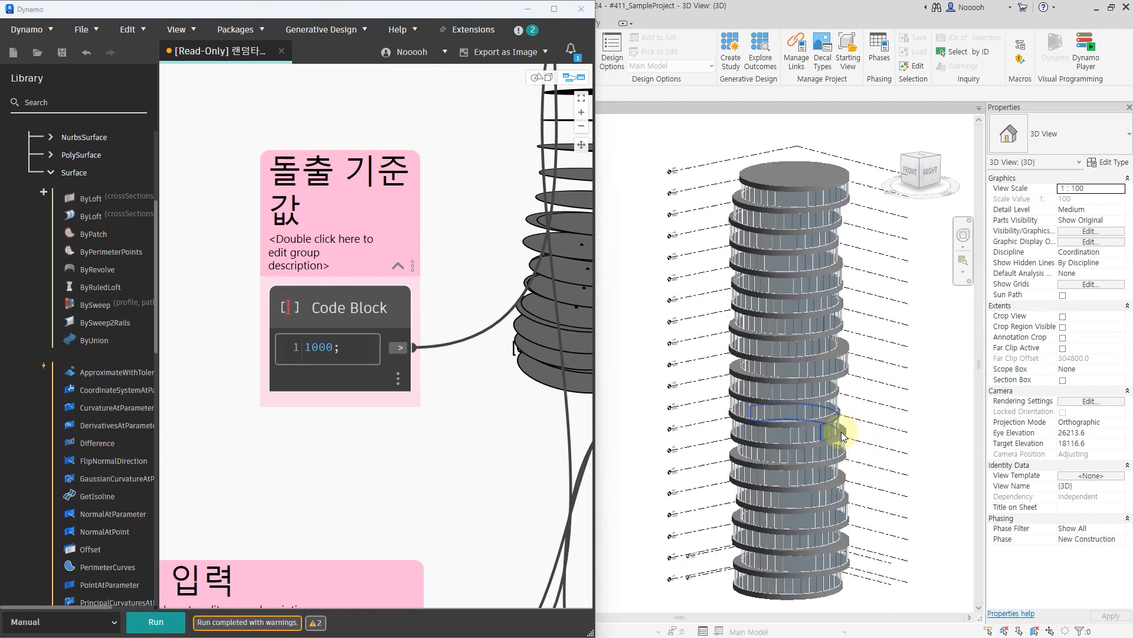
click(318, 351)
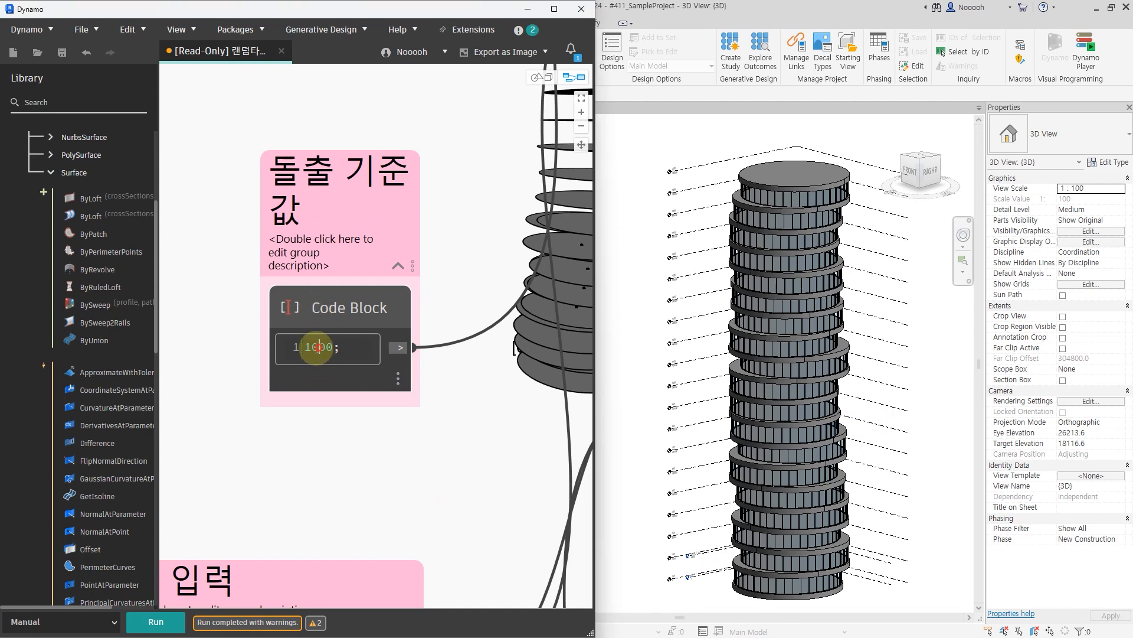
click(311, 353)
drag(312, 353, 303, 355)
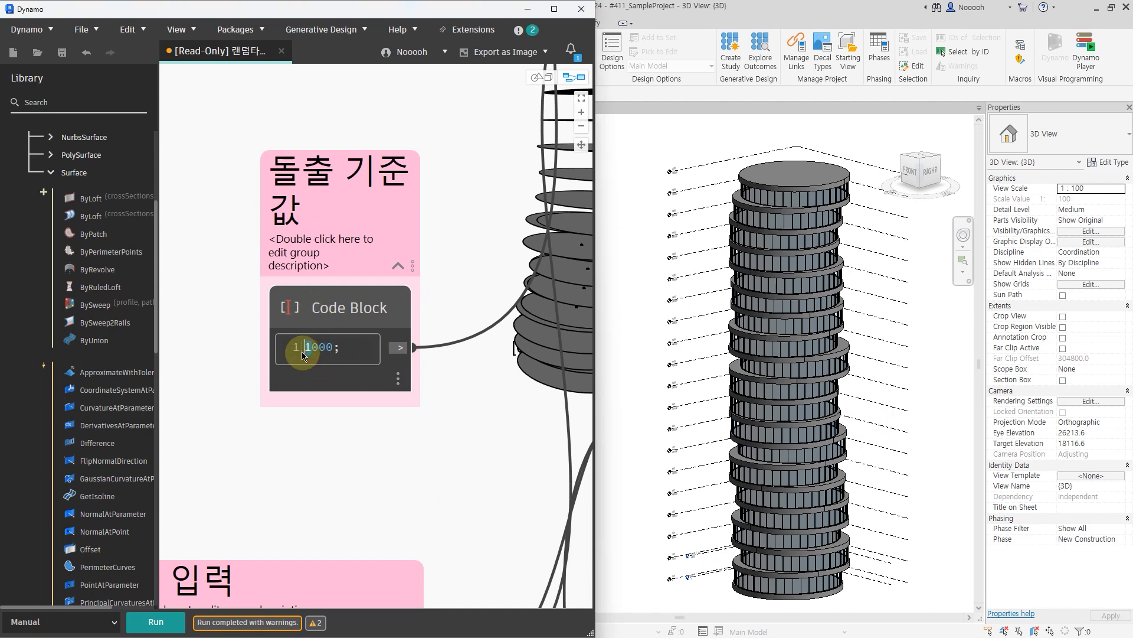
text(2)
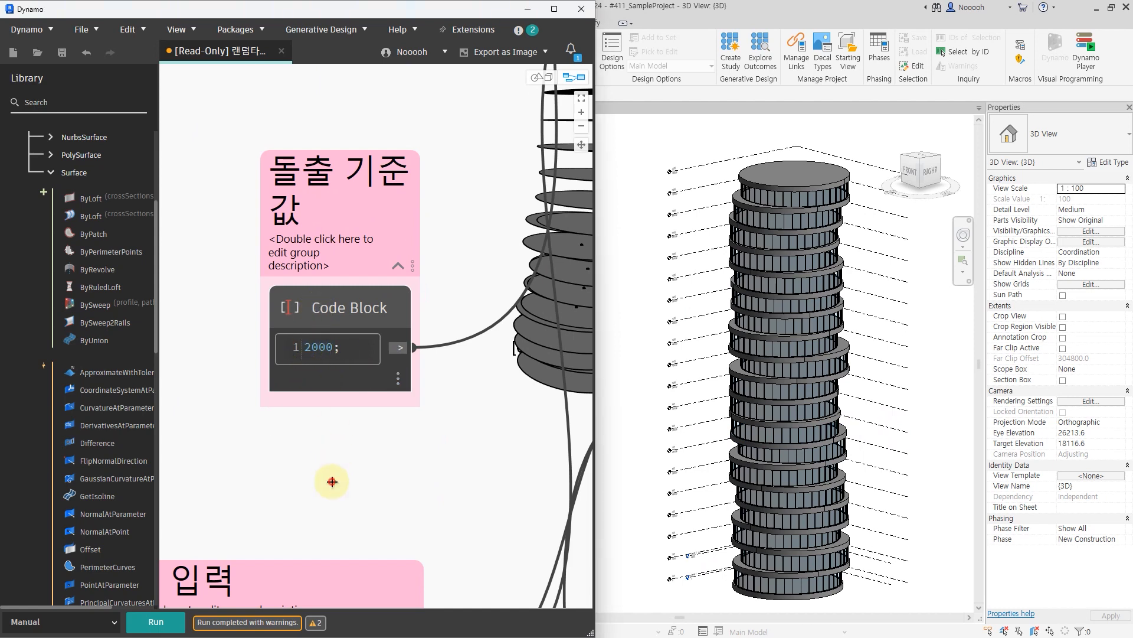
click(169, 624)
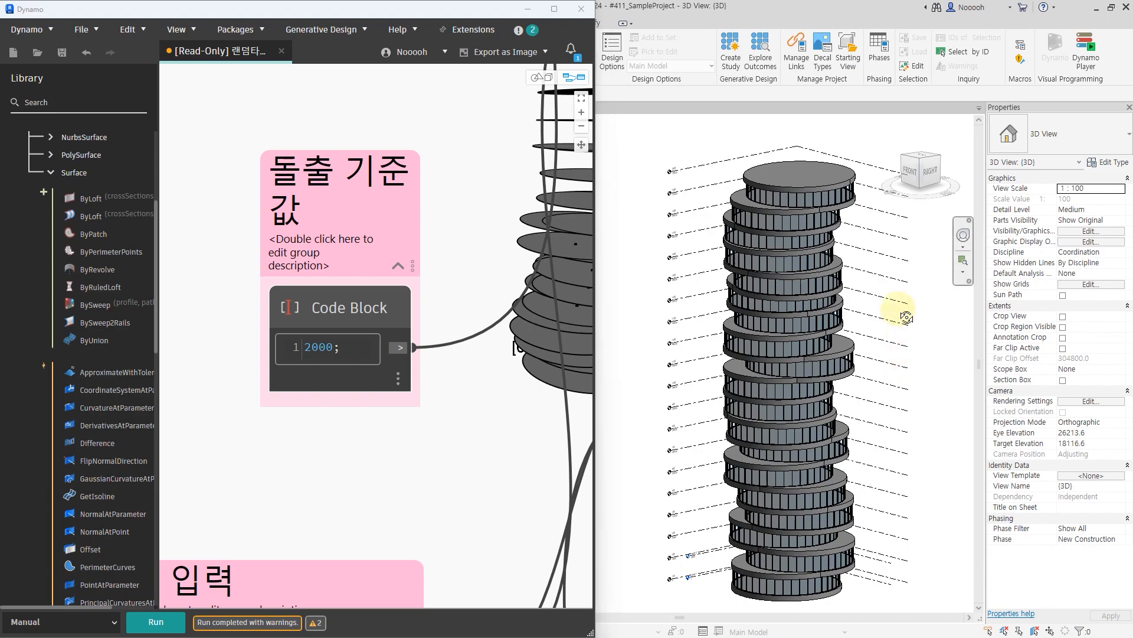
shift+middle_drag(903, 310, 663, 349)
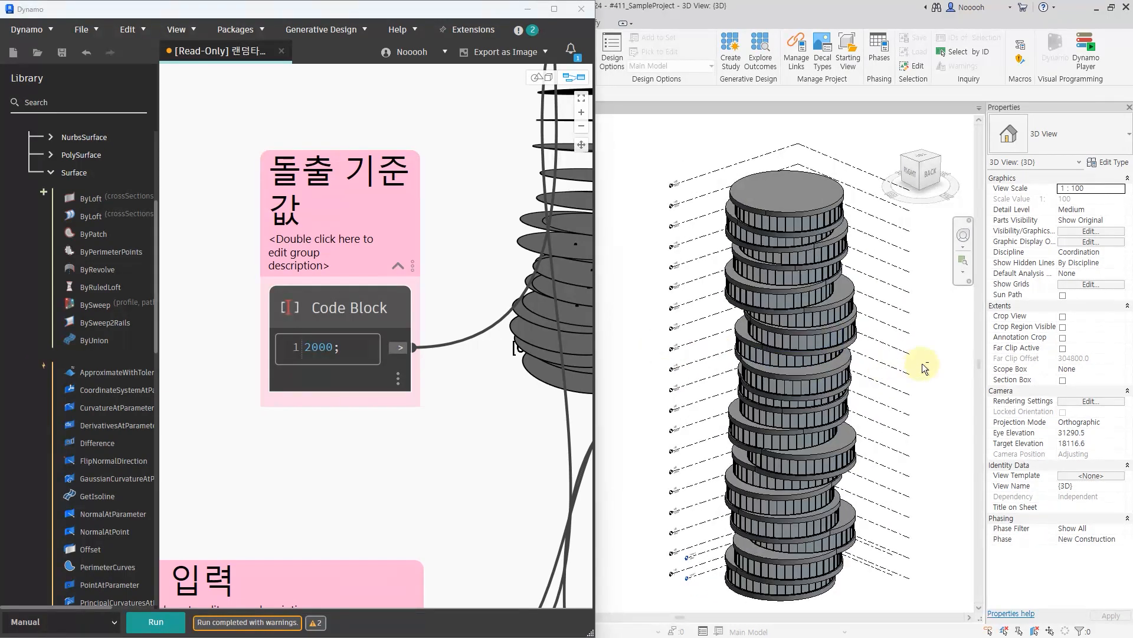
shift+middle_drag(903, 363, 928, 339)
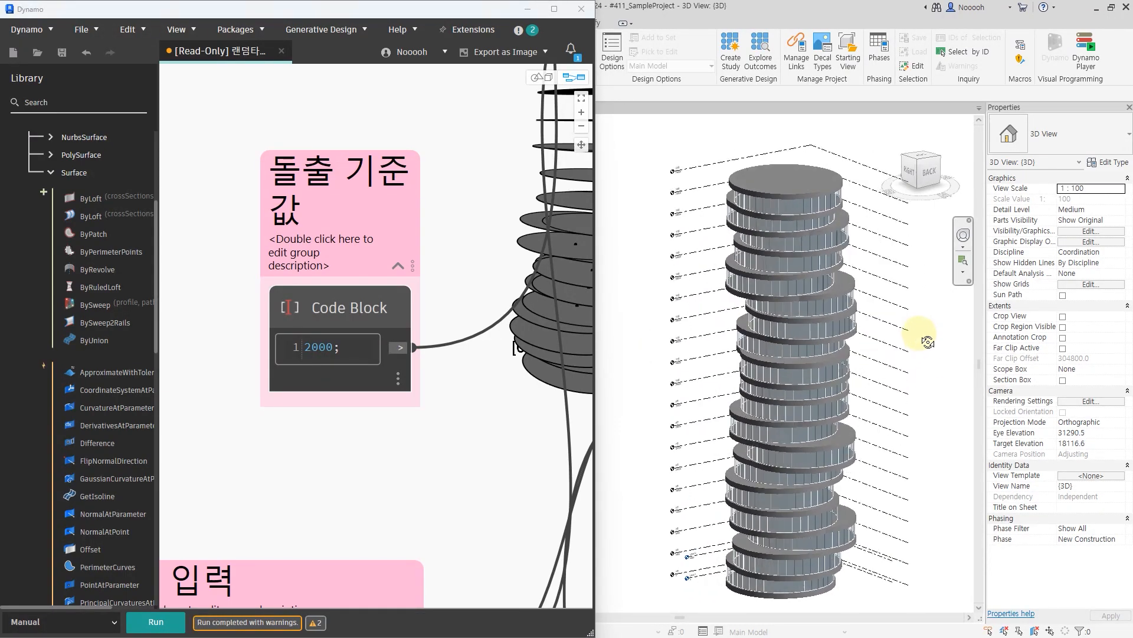
Step: Set the code block feeding the radius of the translated floor circles (Circle.ByCenterPointRadius) to 15000 and run the graph
click(470, 427)
scroll(400, 380, down, 2)
scroll(372, 369, down, 9)
scroll(503, 339, up, 6)
scroll(403, 342, down, 4)
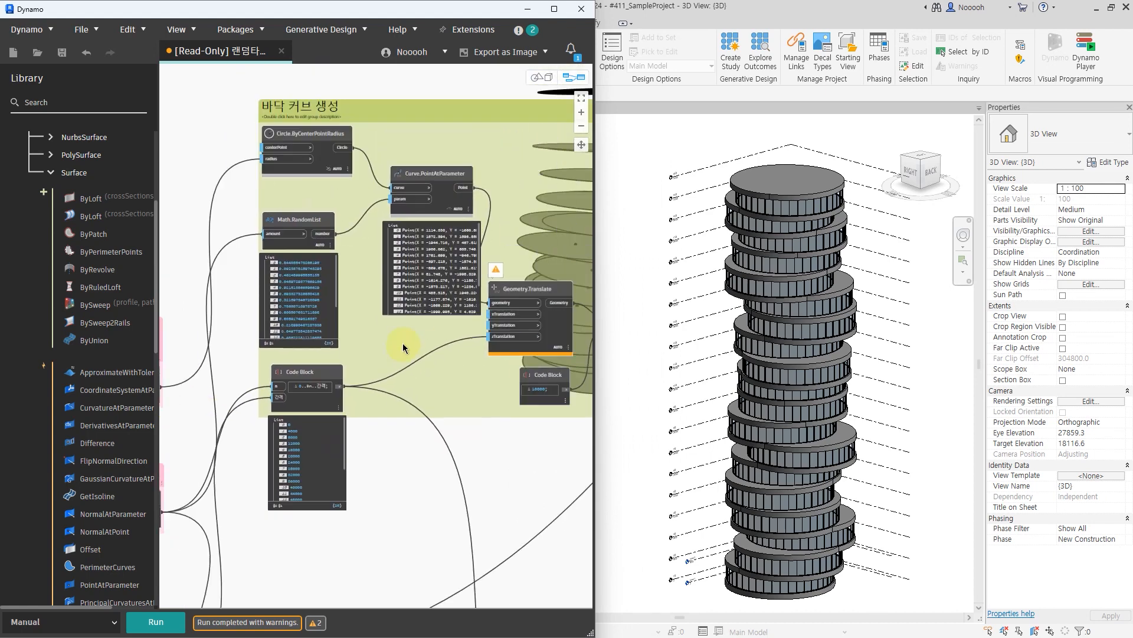
scroll(536, 385, up, 3)
scroll(531, 401, up, 4)
scroll(360, 469, up, 3)
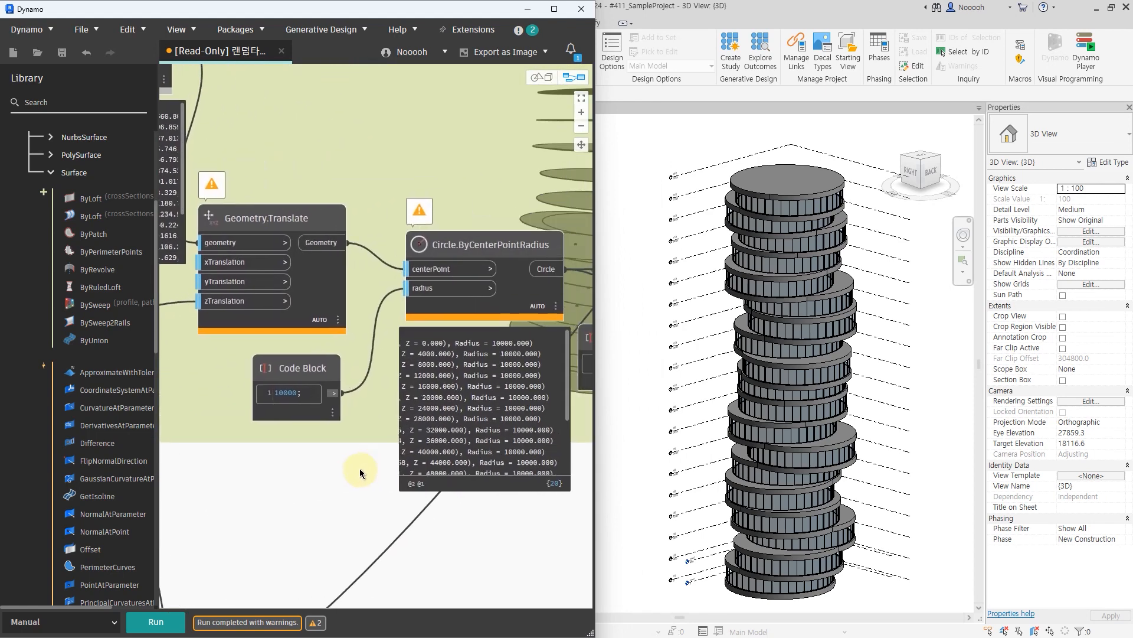
scroll(292, 472, up, 2)
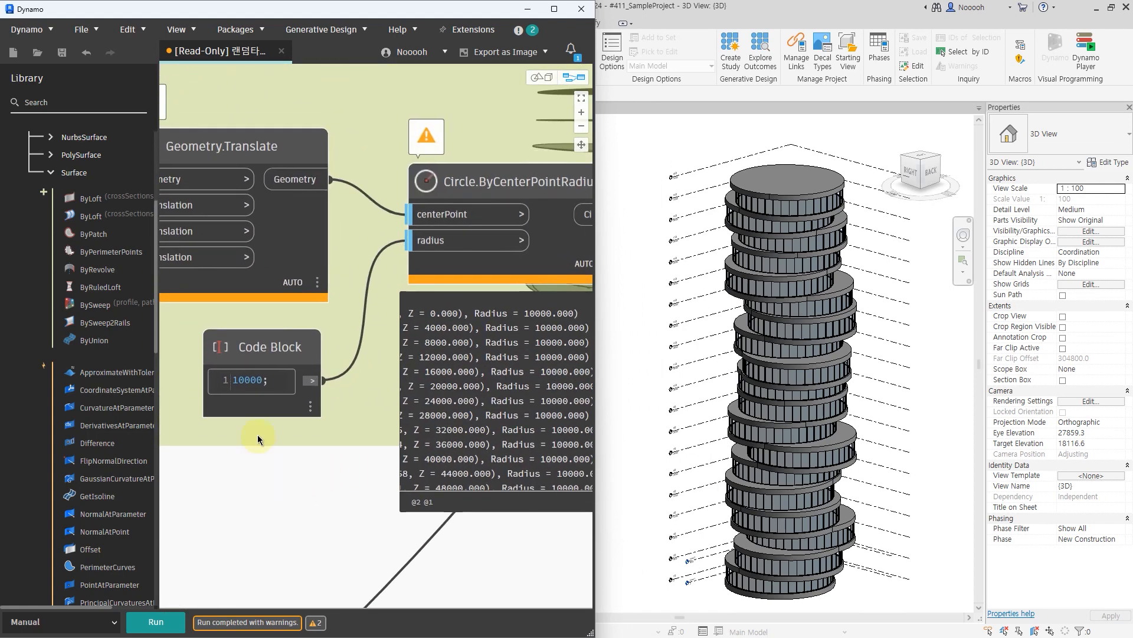
click(241, 381)
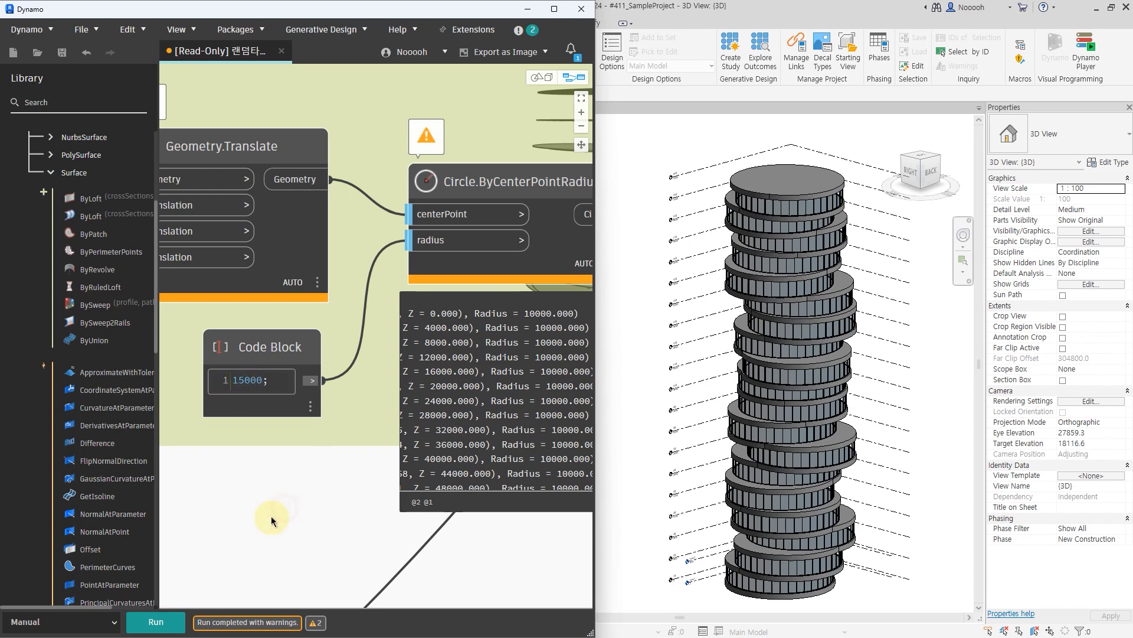
click(170, 620)
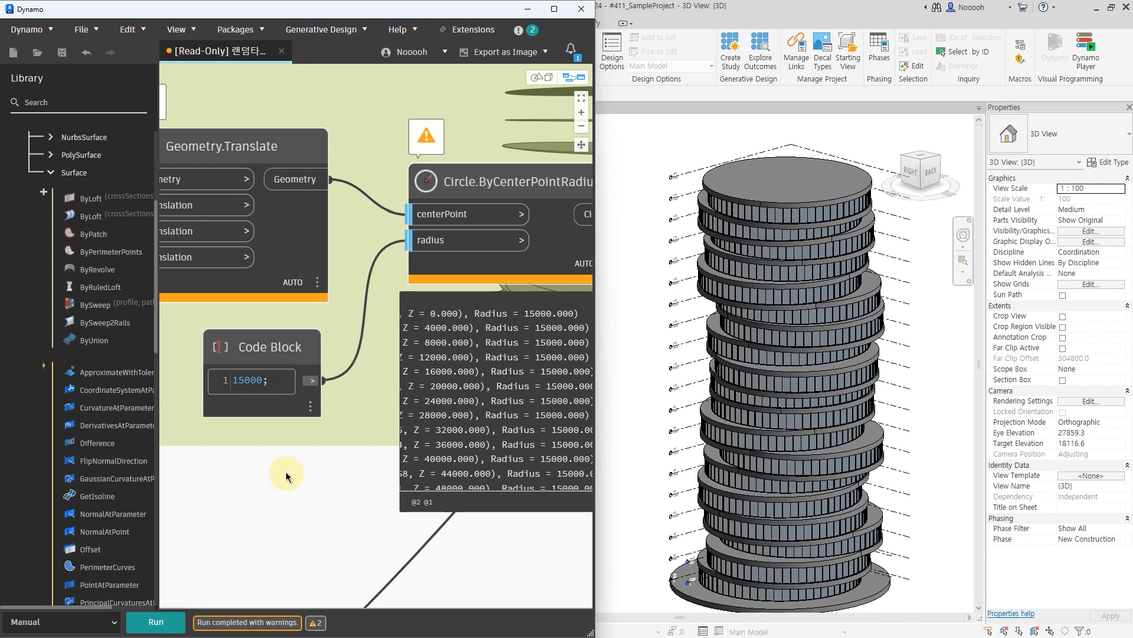
scroll(323, 480, down, 1)
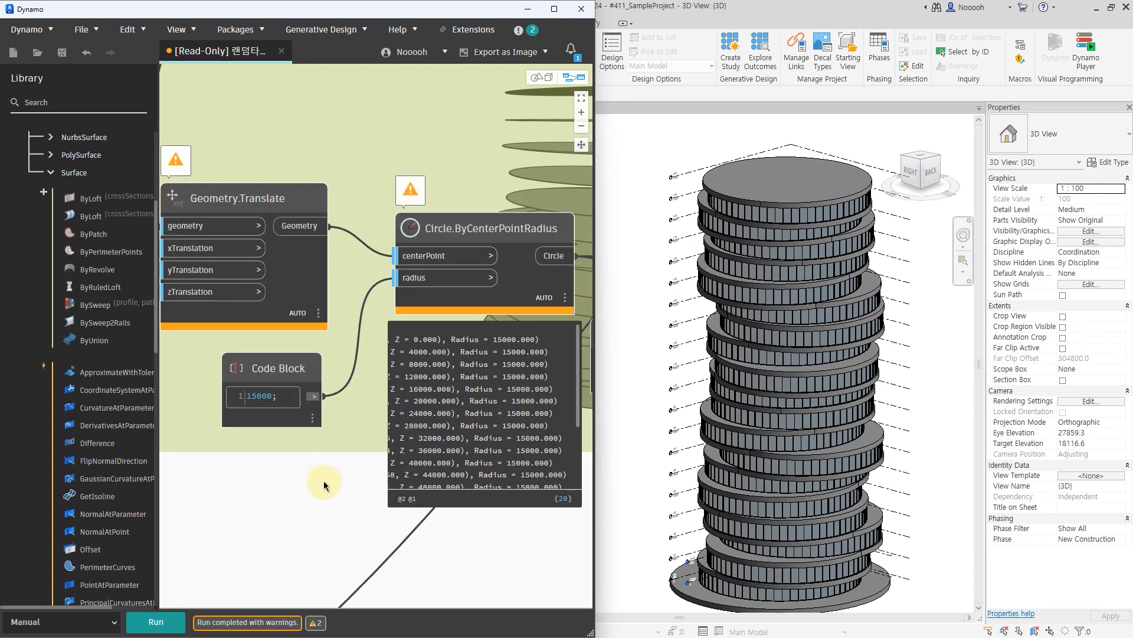
Step: Examine the tower's base in Revit's 3D view and select the oversized lowest floor to check its properties
shift+middle_drag(867, 292, 855, 506)
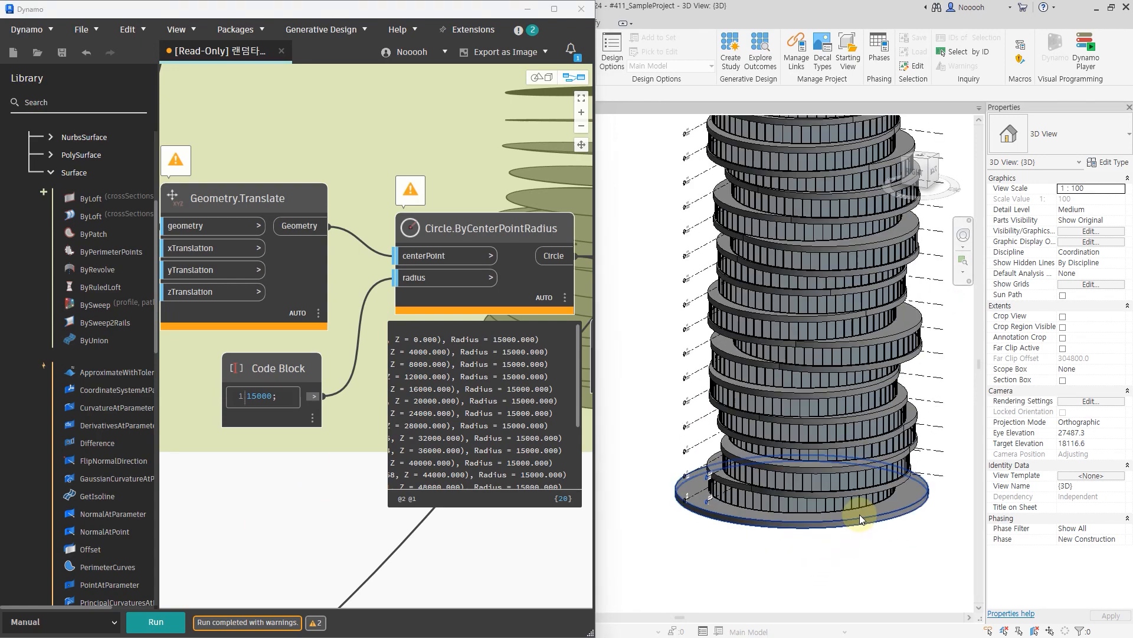
click(859, 515)
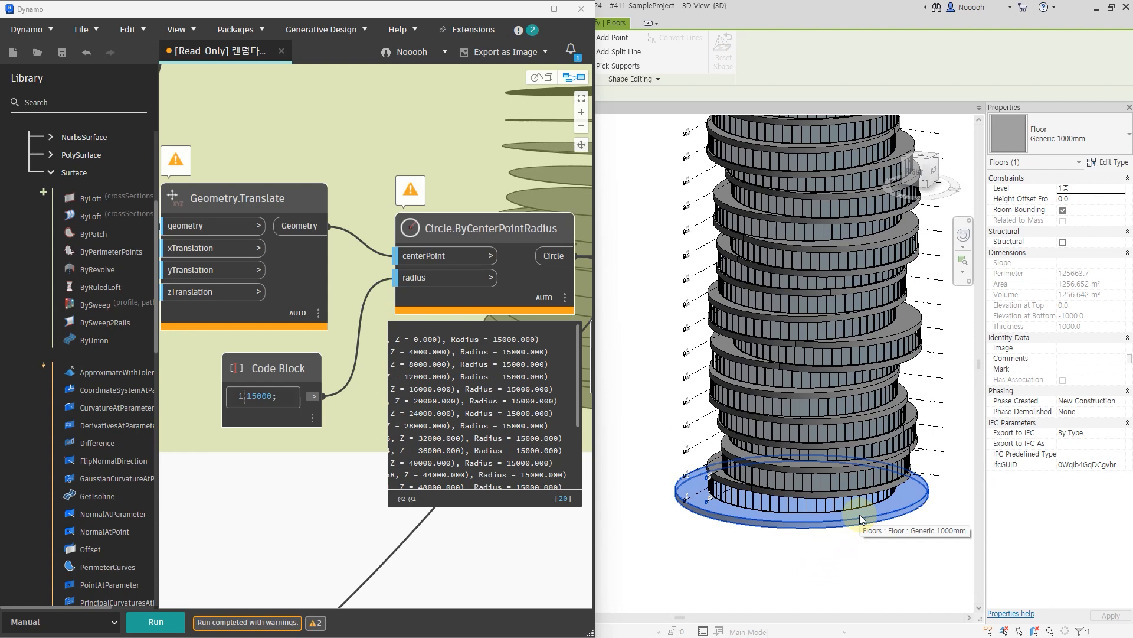
scroll(774, 492, down, 1)
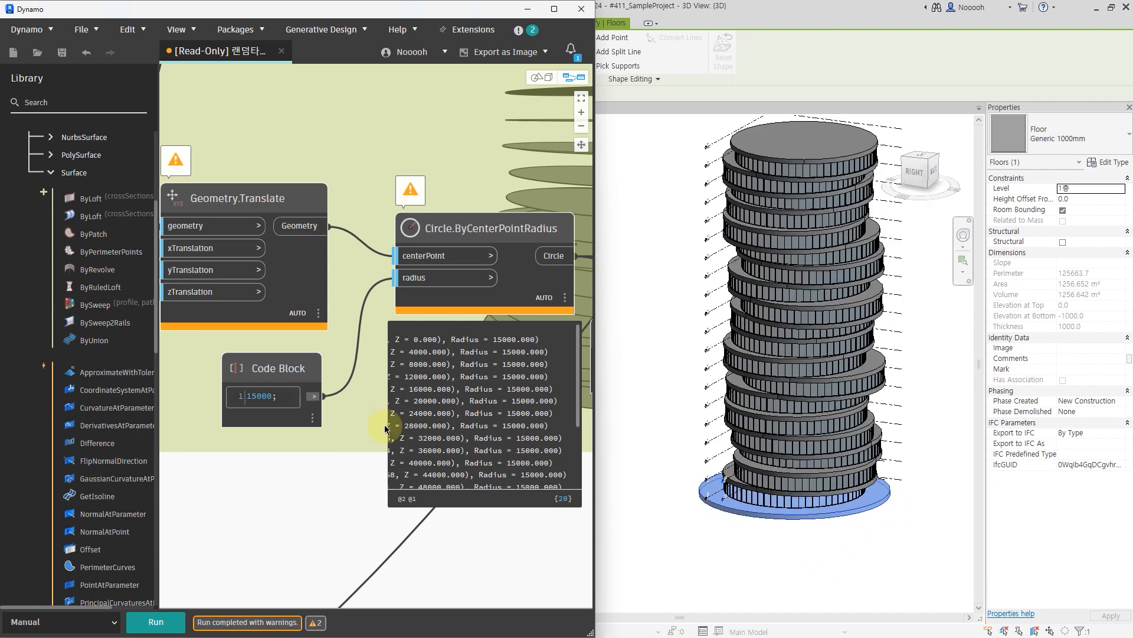
Step: Set the floor circles' radius code block to 12000, run the graph and inspect the tower in Revit
scroll(231, 438, up, 3)
click(262, 472)
double_click(271, 378)
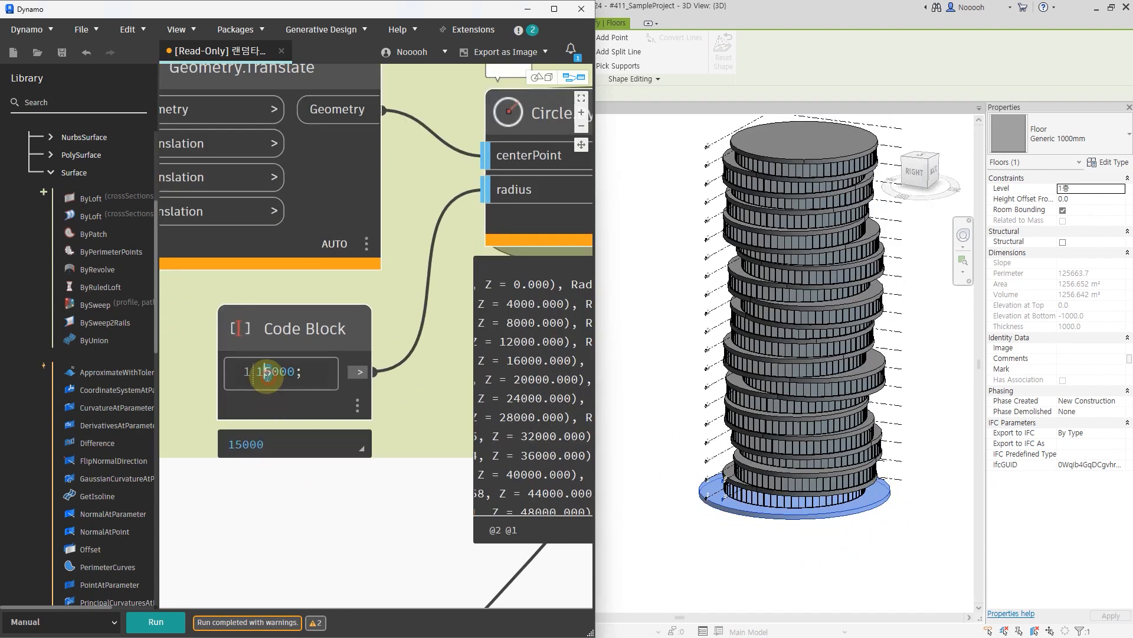
text(12000)
click(159, 623)
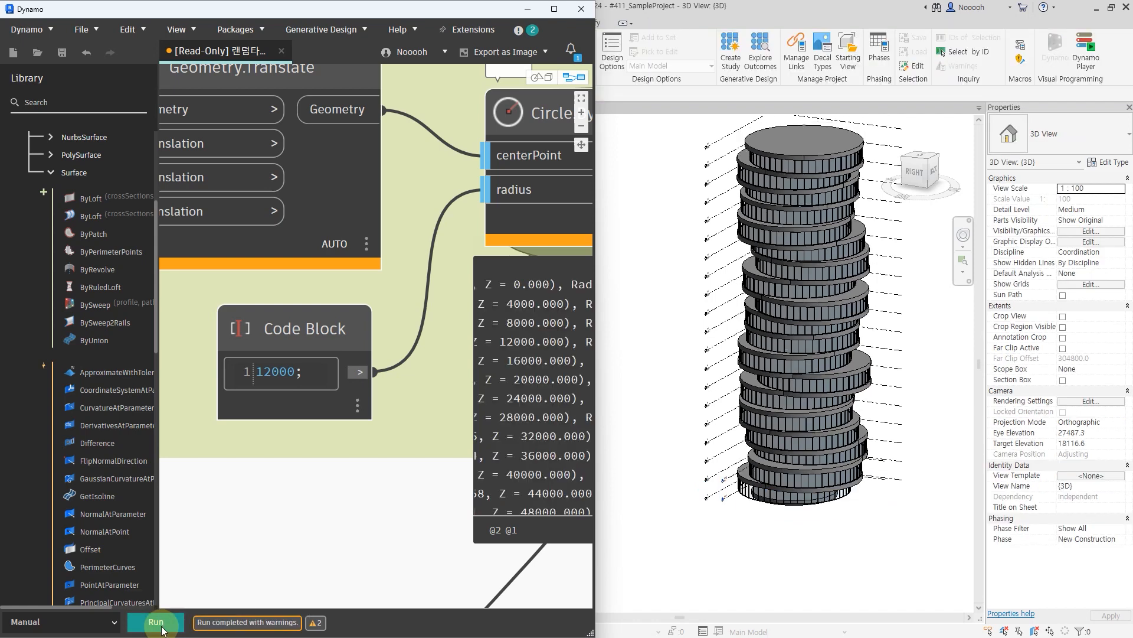
scroll(767, 537, up, 3)
scroll(781, 537, down, 3)
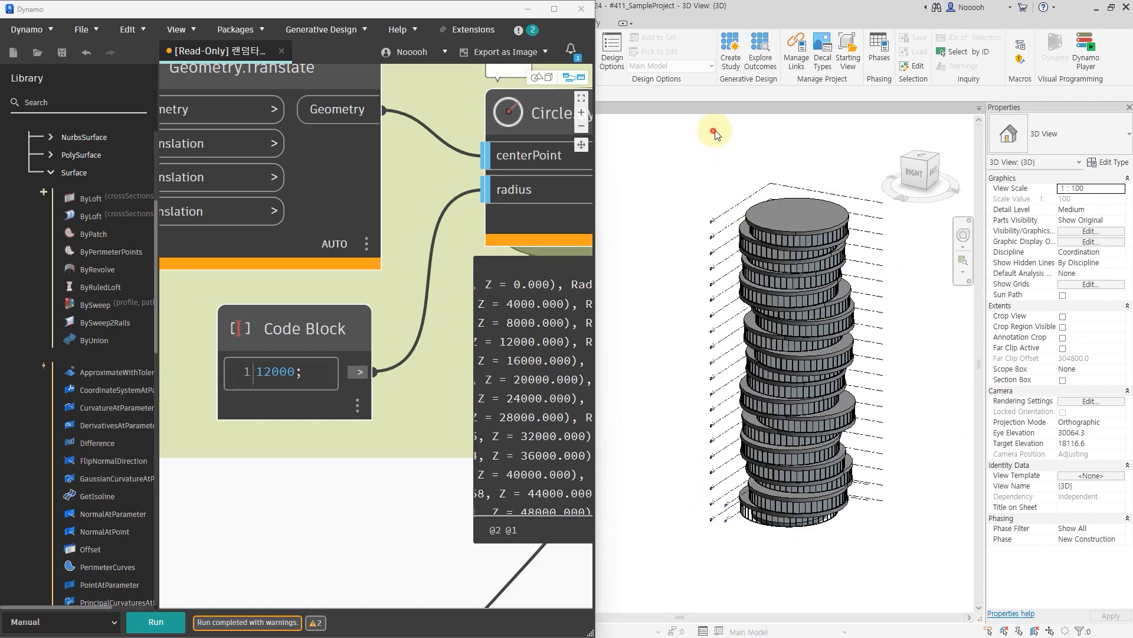
Step: Select the whole tower in Revit's 3D view, filter Levels out of the selection and delete the remaining floors, walls and curtain elements
drag(710, 127, 881, 578)
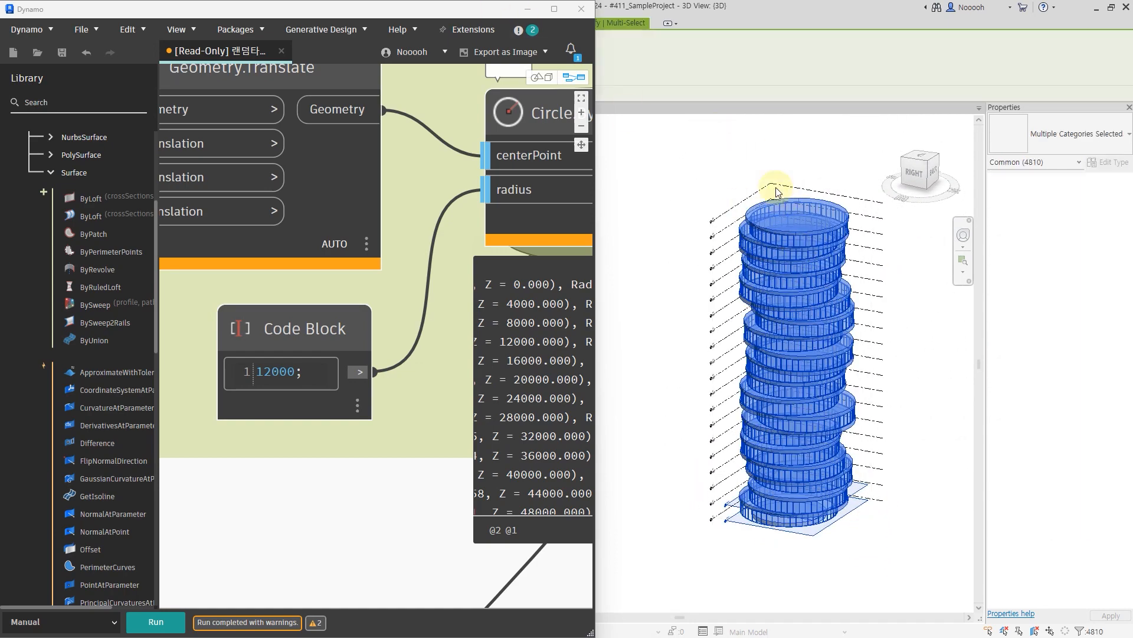
drag(466, 1, 495, 79)
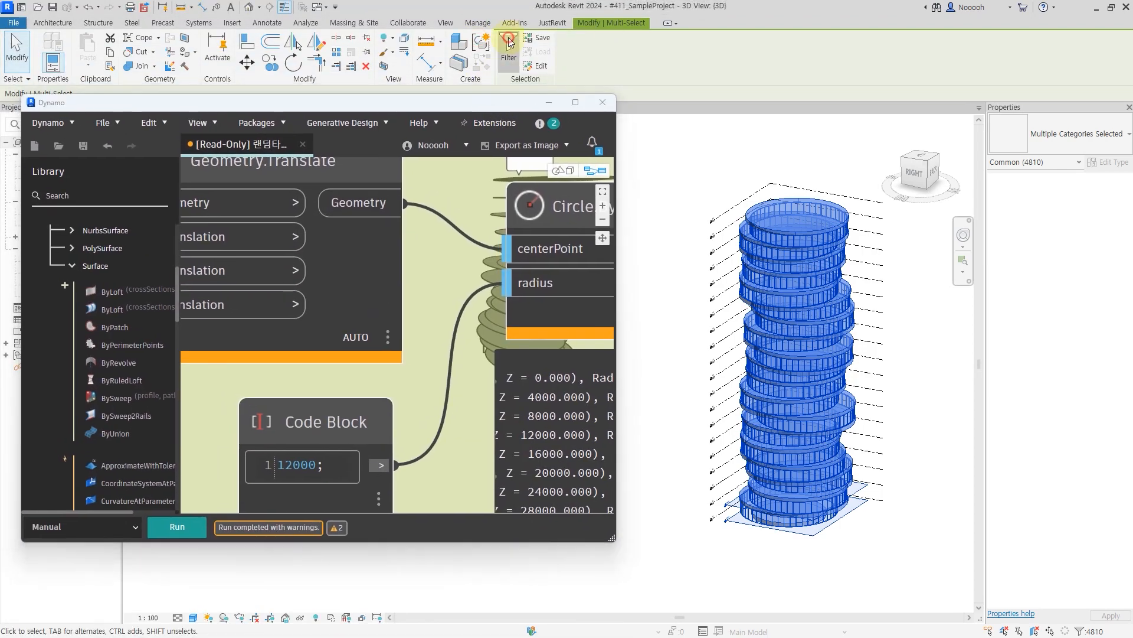
click(509, 46)
click(642, 267)
click(501, 248)
shift+click(472, 295)
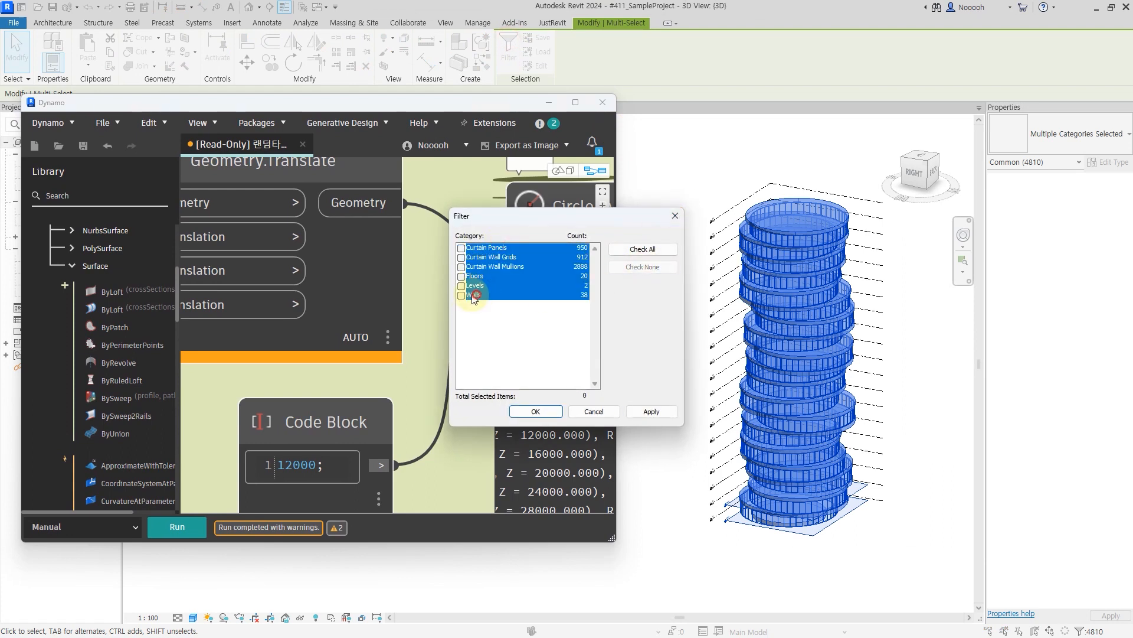
click(462, 276)
click(488, 285)
click(461, 276)
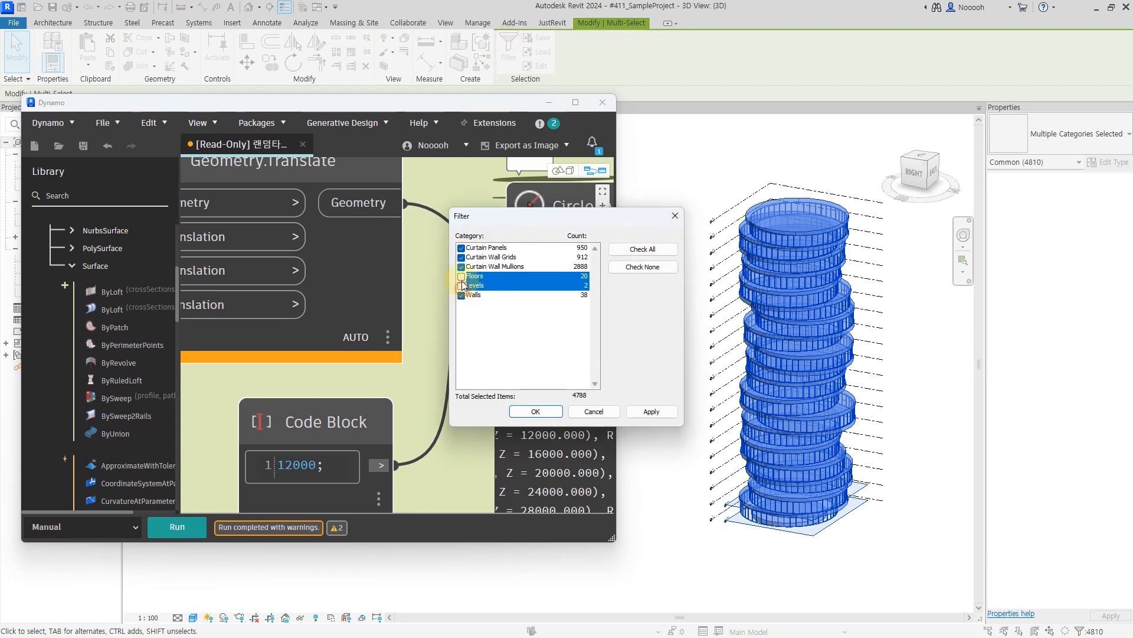
click(462, 276)
click(462, 288)
click(462, 286)
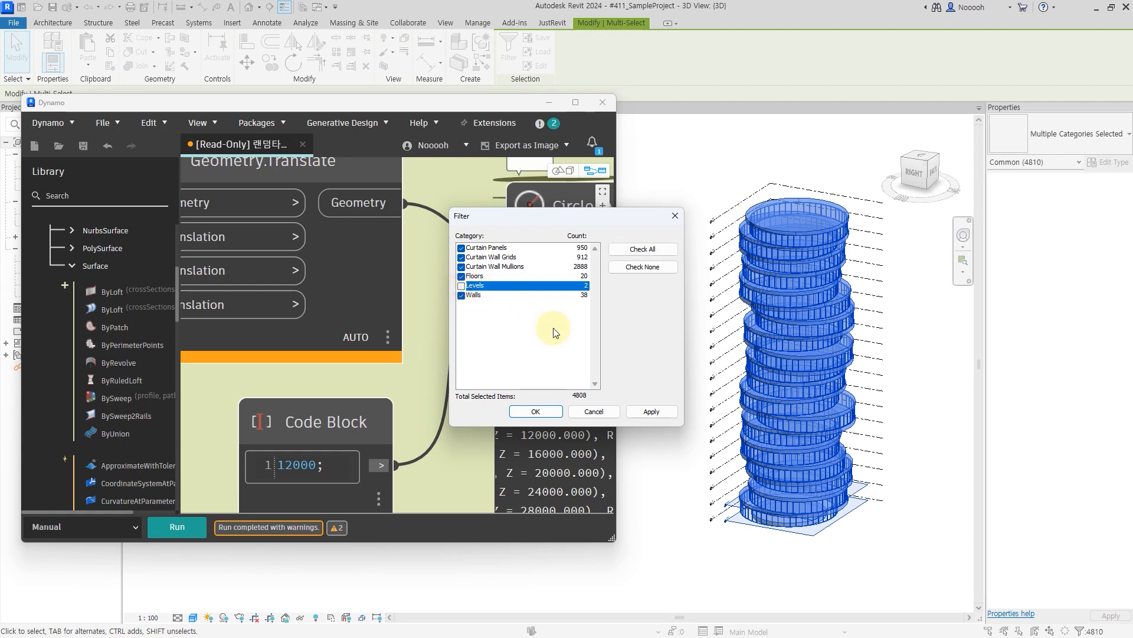
click(534, 411)
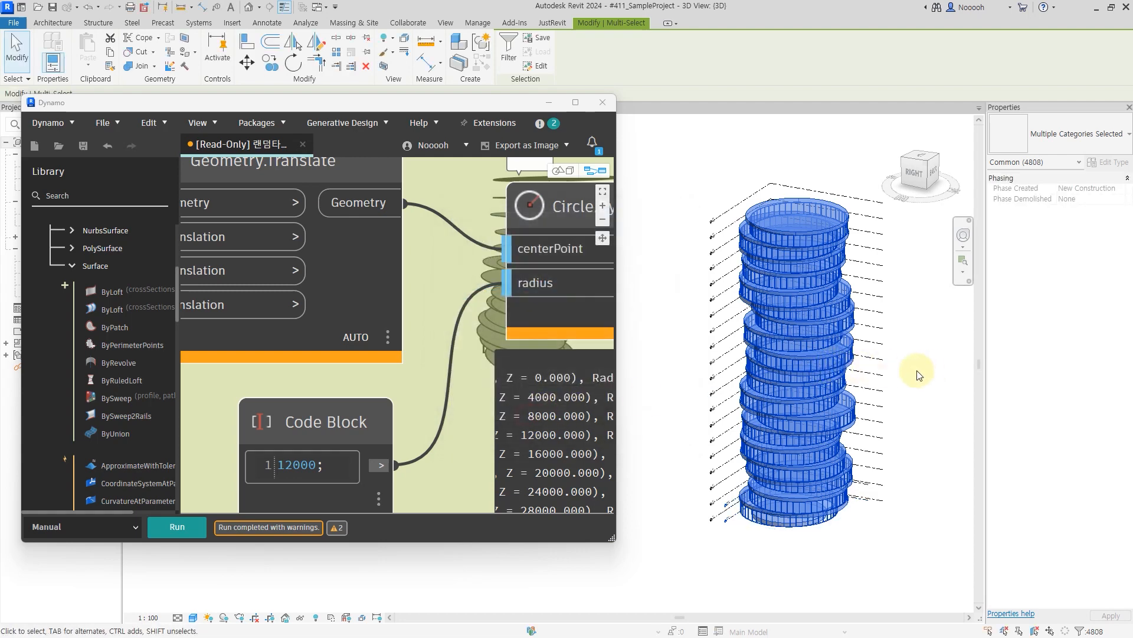
key(Delete)
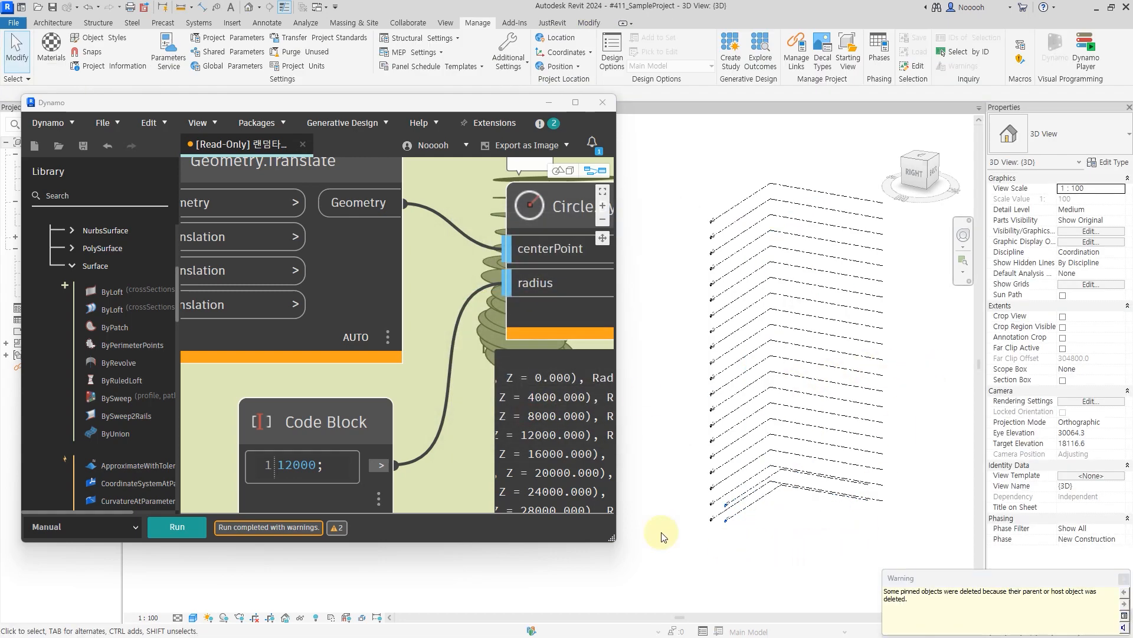
Step: Enlarge the Dynamo window, run the graph again to rebuild the deleted tower and inspect it in Revit
drag(497, 97, 497, 7)
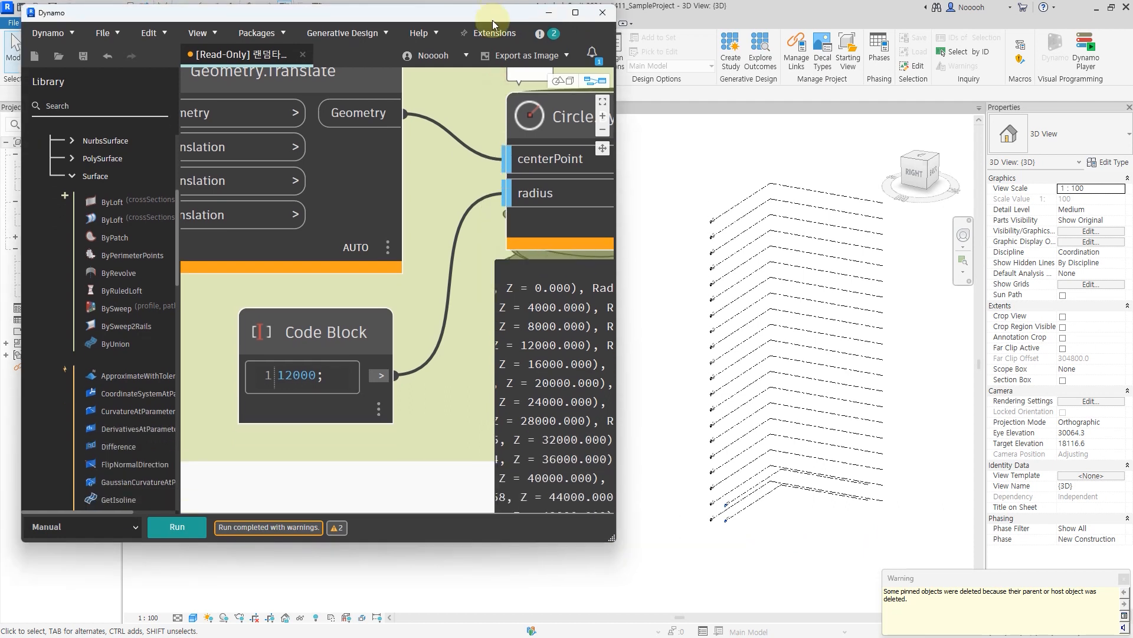
drag(366, 541, 362, 614)
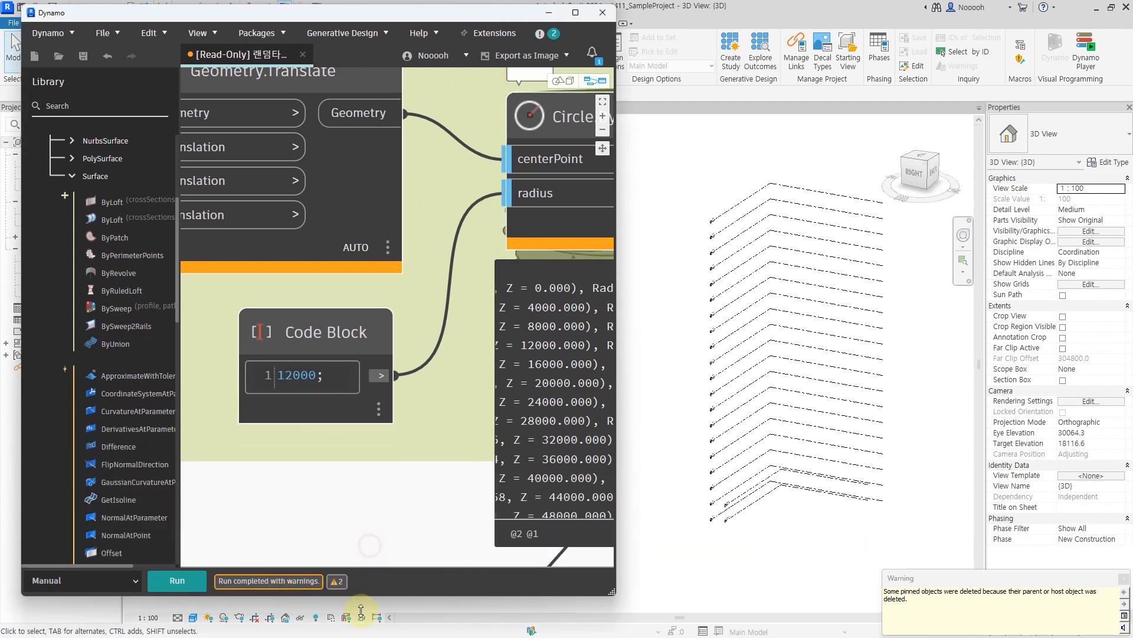
click(179, 602)
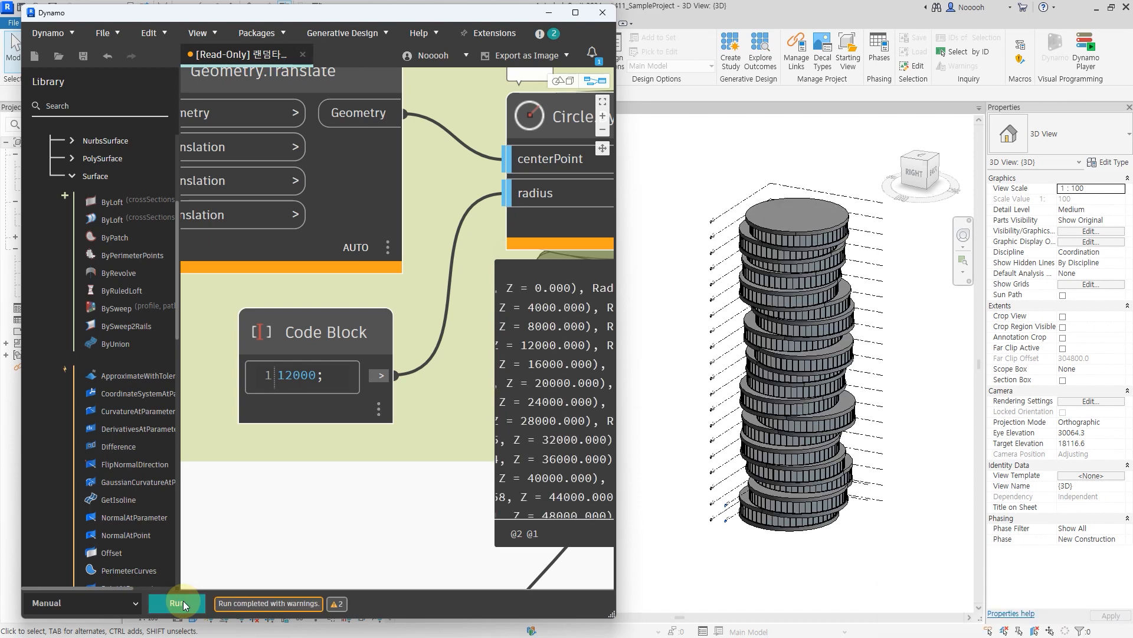
click(833, 597)
scroll(789, 541, up, 3)
scroll(857, 550, down, 3)
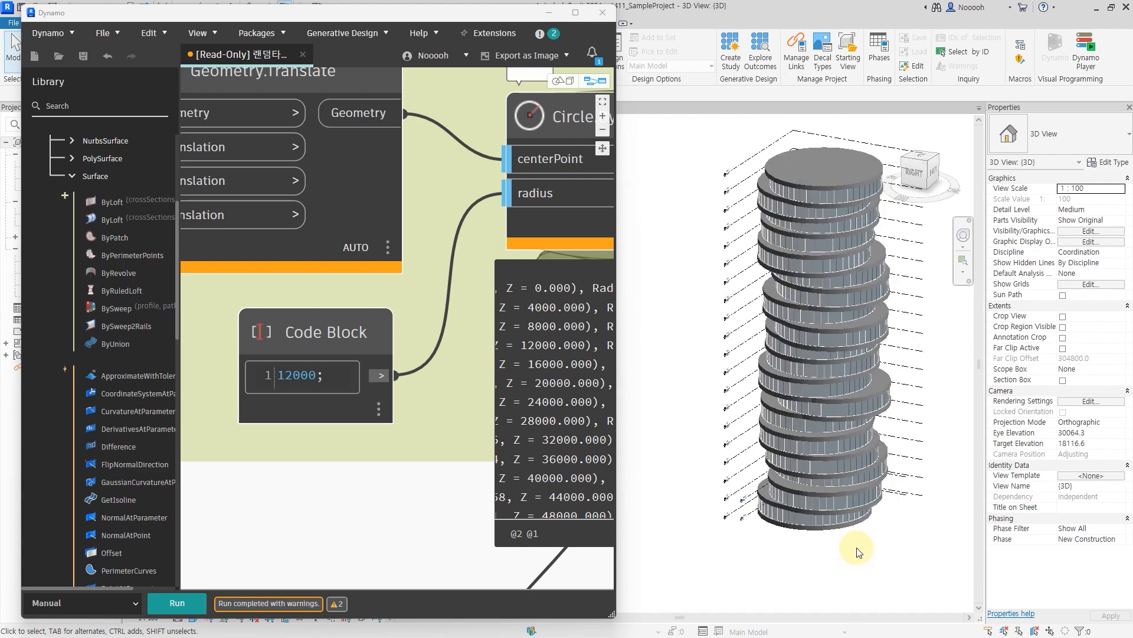
shift+middle_drag(859, 546, 900, 537)
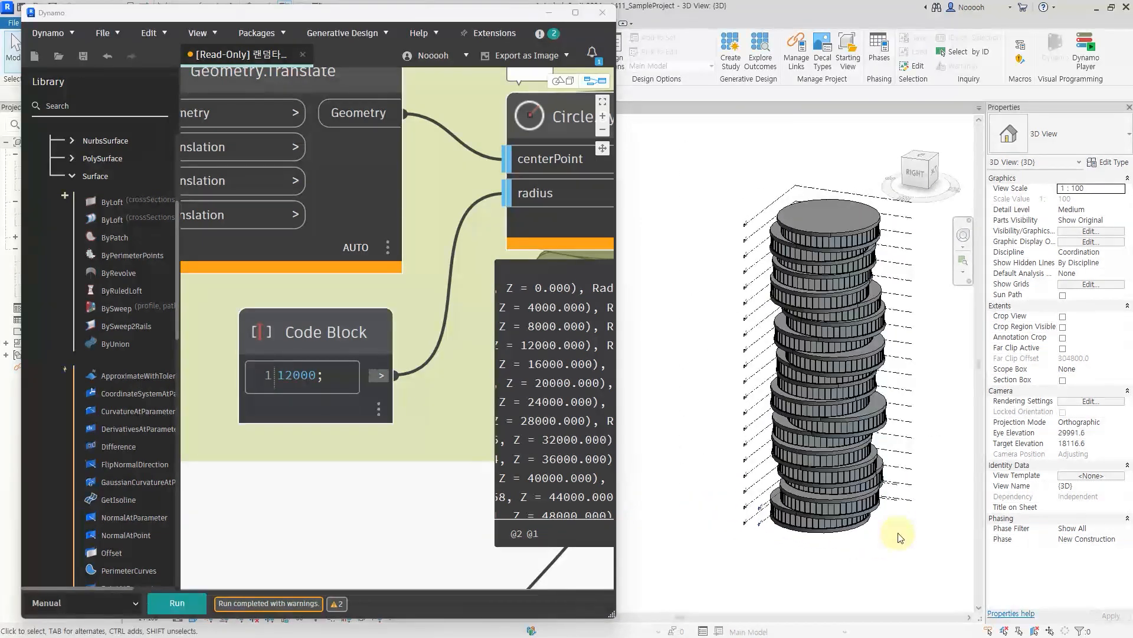
Step: Review the graph's node groups in a maximized Dynamo window, and examine the tower's floors and curtain walls up close in Revit
click(576, 13)
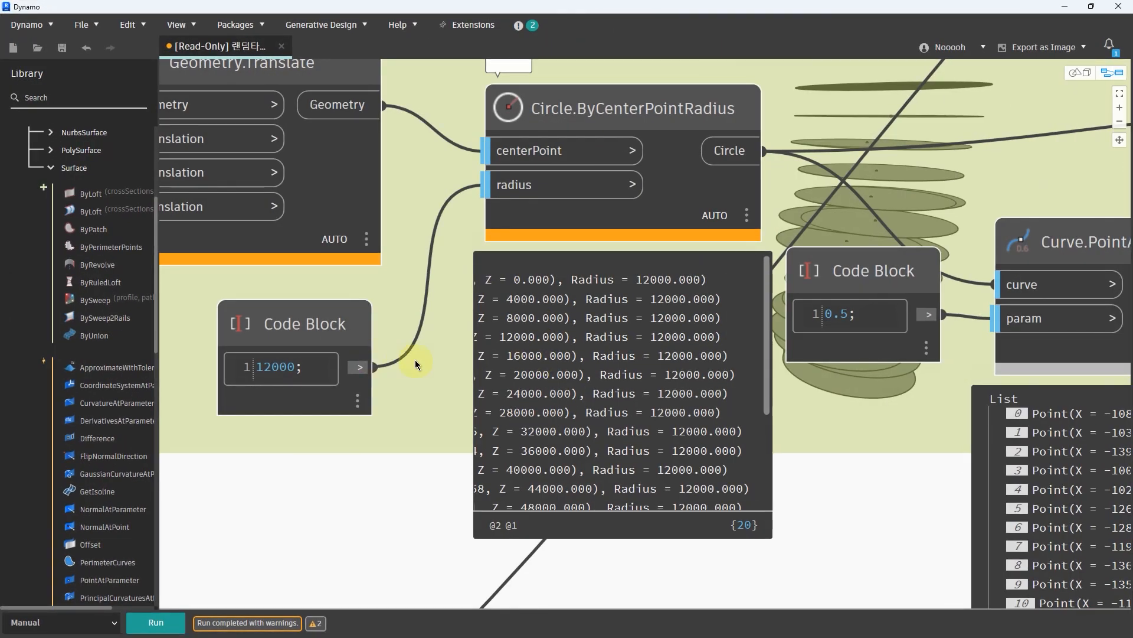
scroll(415, 359, down, 10)
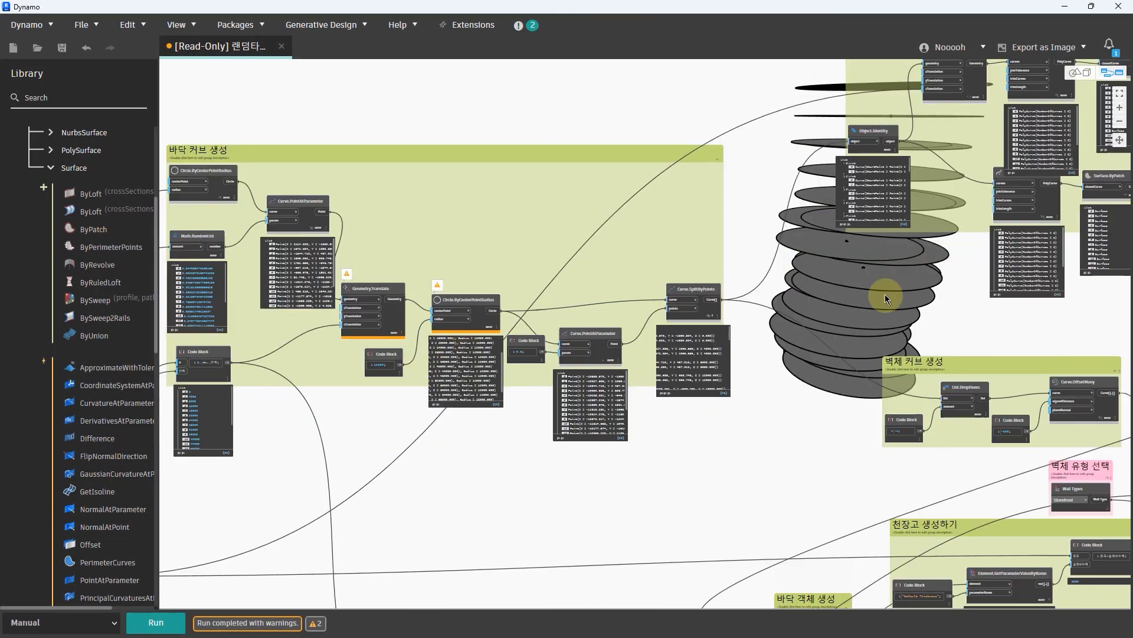
middle_drag(884, 294, 480, 349)
middle_drag(991, 385, 536, 398)
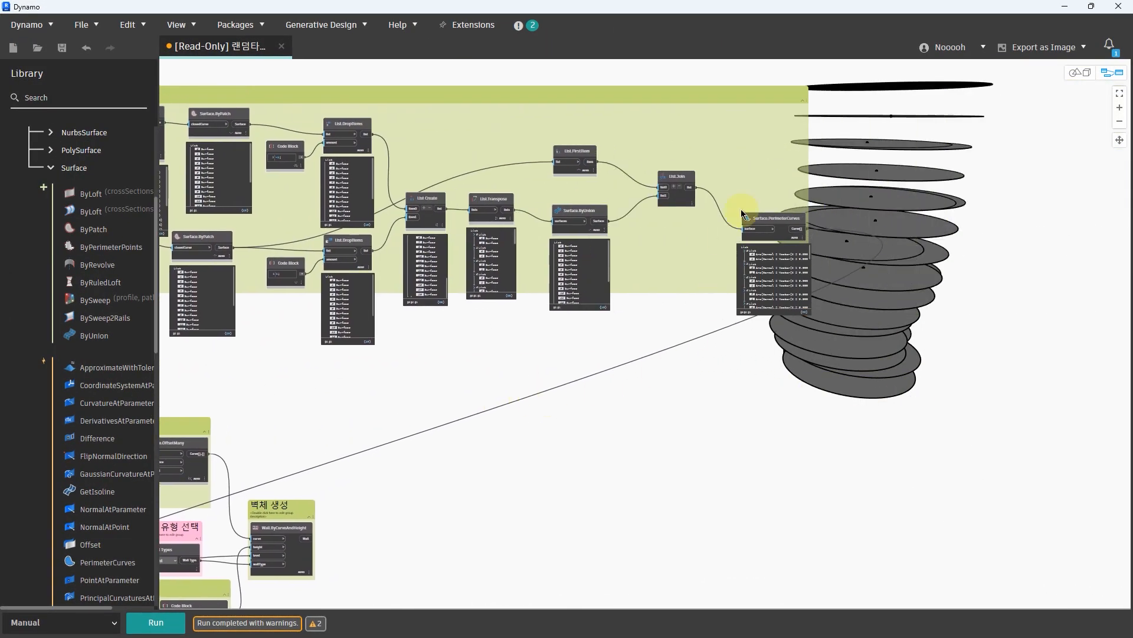
scroll(750, 195, up, 2)
scroll(948, 282, down, 4)
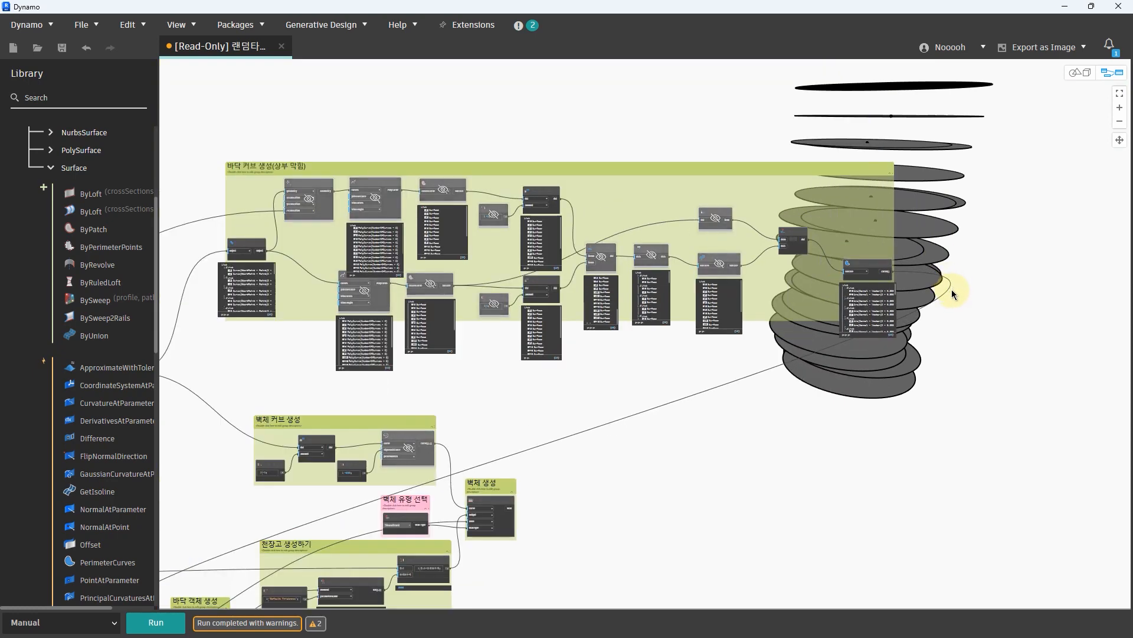
scroll(952, 289, down, 3)
middle_drag(472, 414, 586, 379)
click(1091, 6)
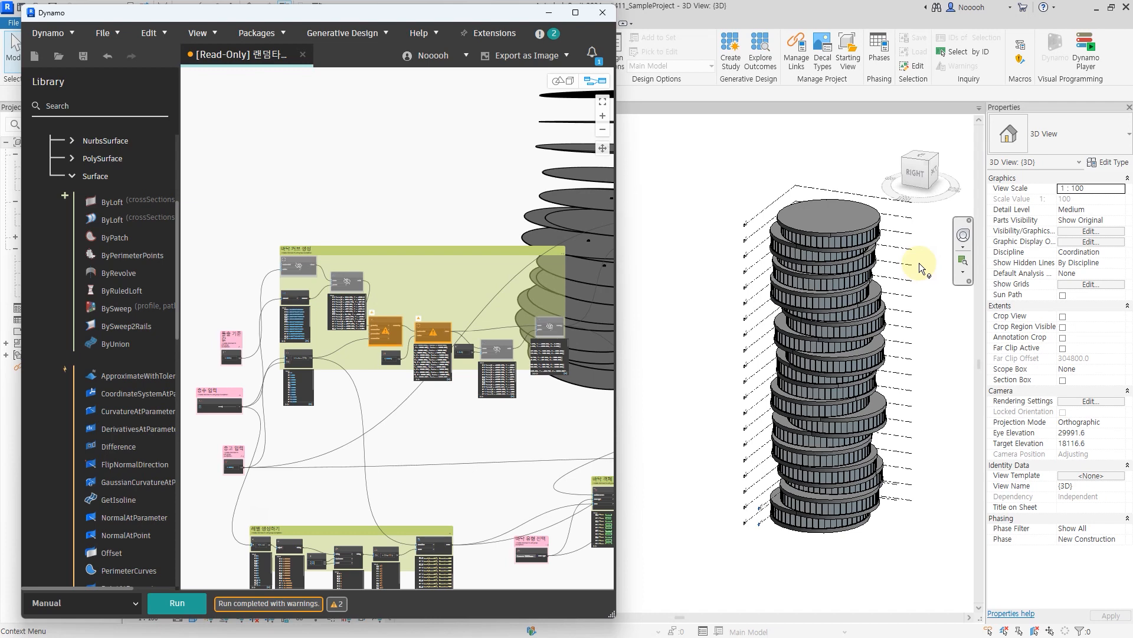
scroll(885, 272, up, 5)
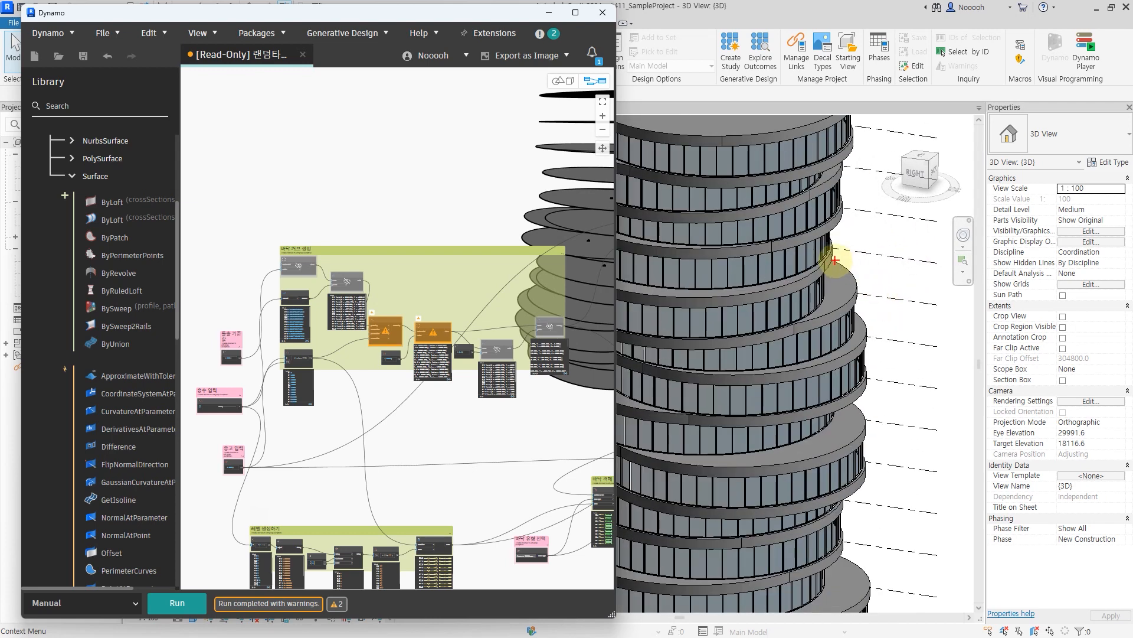